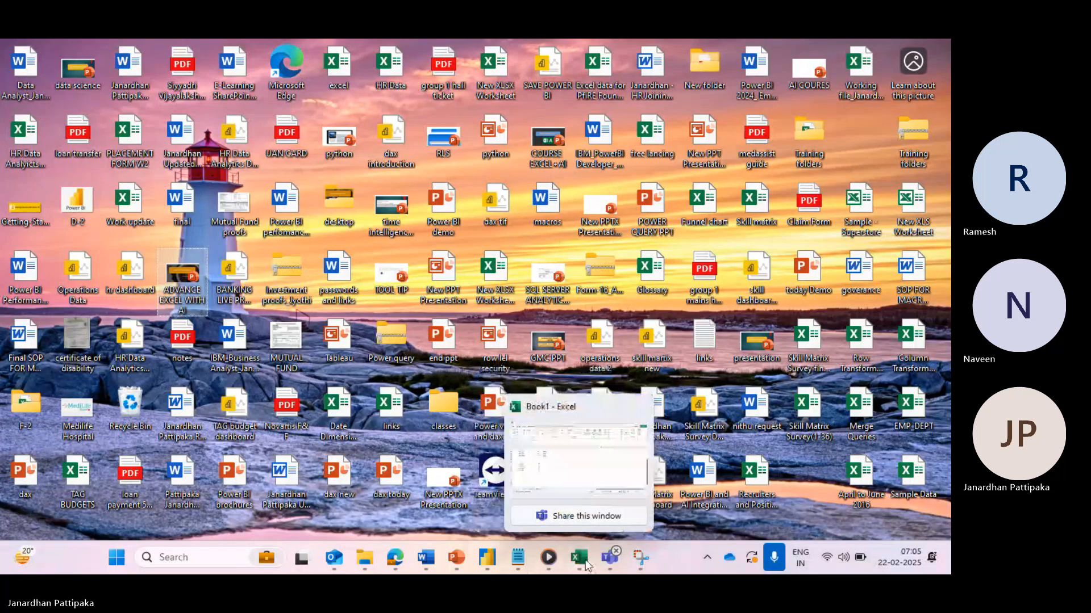
- Bring the Excel Book1 workbook to the front from the Teams meeting
{"action": "left_click", "coordinate": [585, 480]}
{"action": "mouse_move", "coordinate": [611, 551]}
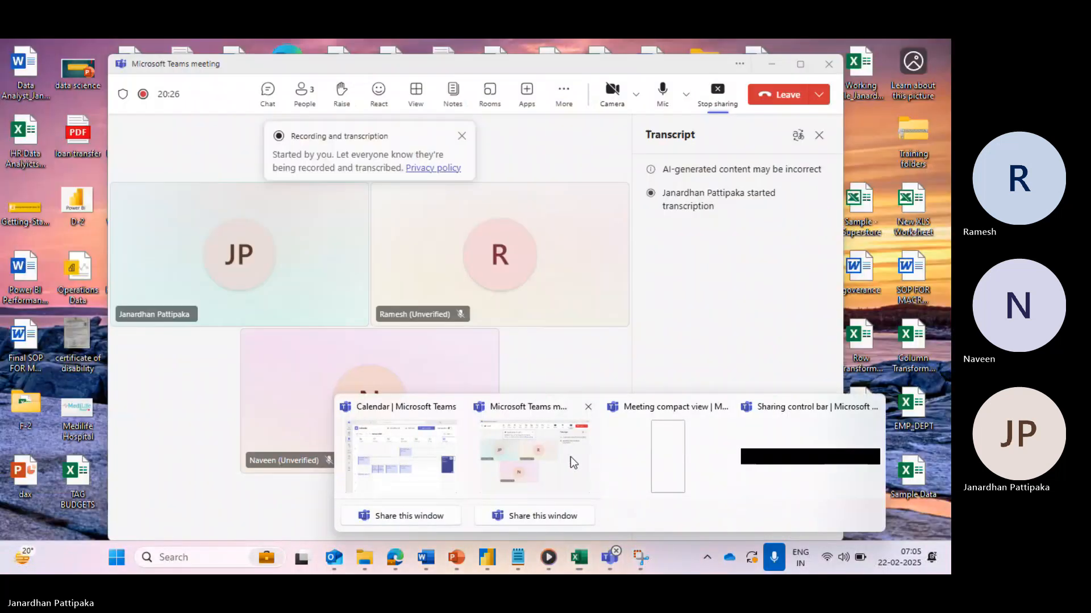
{"action": "left_click", "coordinate": [570, 457]}
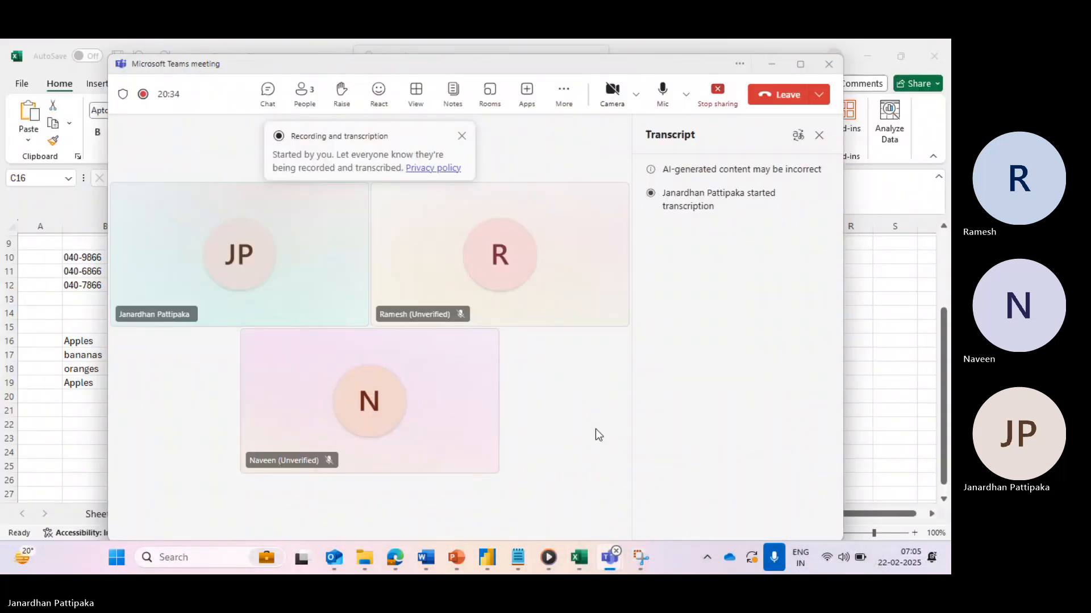
{"action": "key", "text": "alt+Tab"}
{"action": "key", "text": "shift+Down"}
{"action": "key", "text": "shift+Down"}
{"action": "key", "text": "shift+Down"}
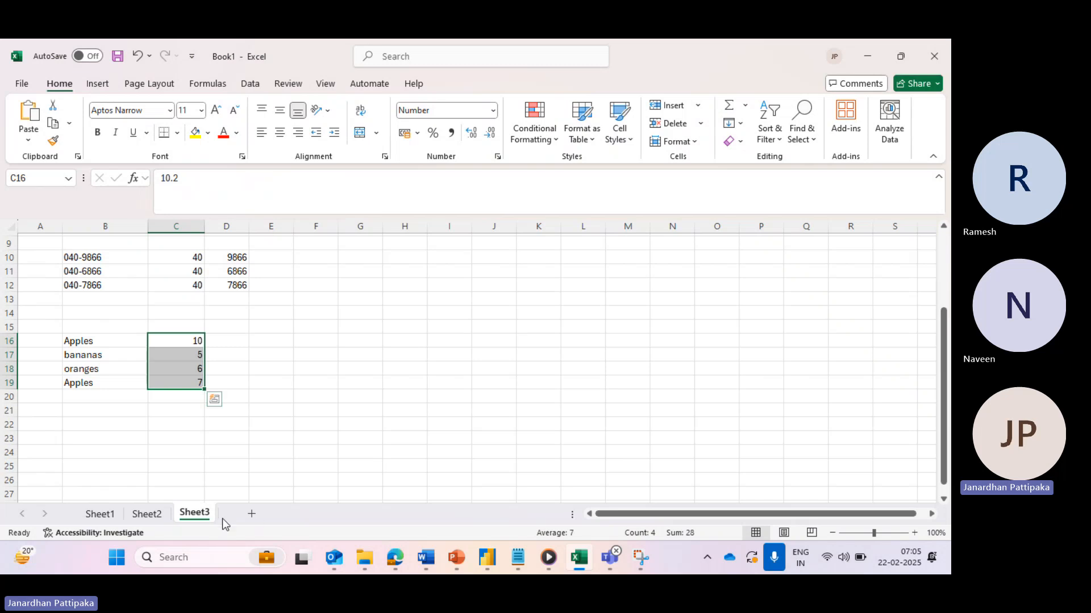
- Add a new blank Sheet4 and check it appears in the shared meeting view
{"action": "left_click", "coordinate": [252, 514]}
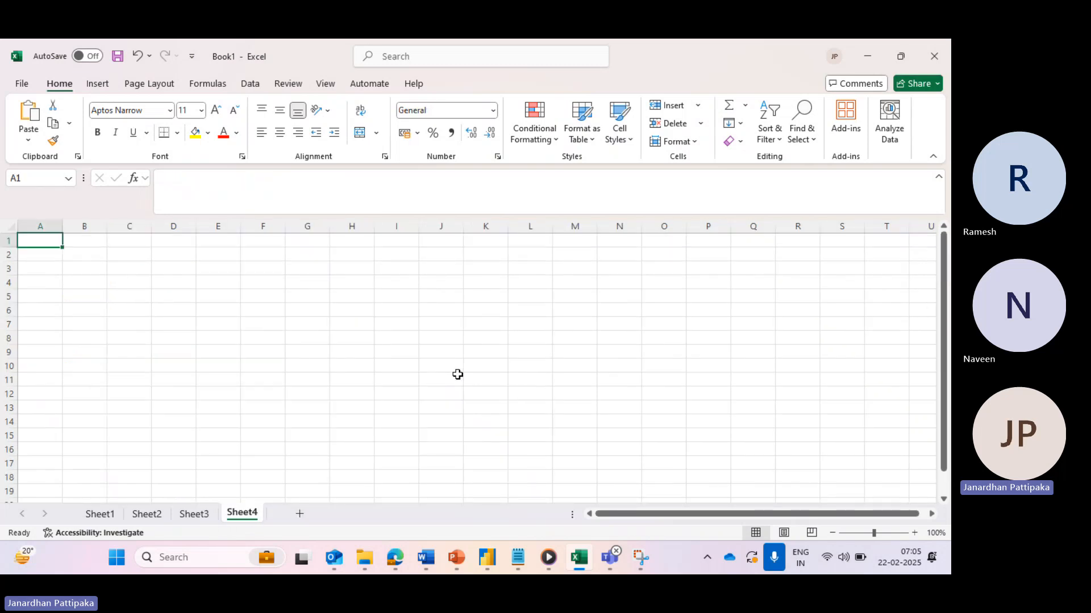
{"action": "key", "text": "alt+Tab"}
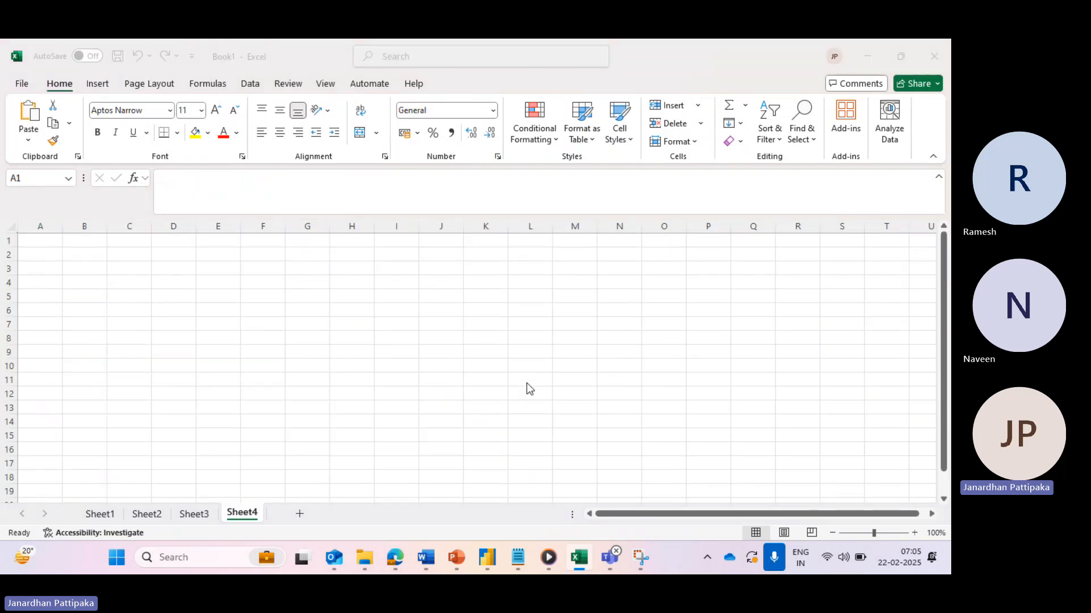
{"action": "key", "text": "alt+Tab"}
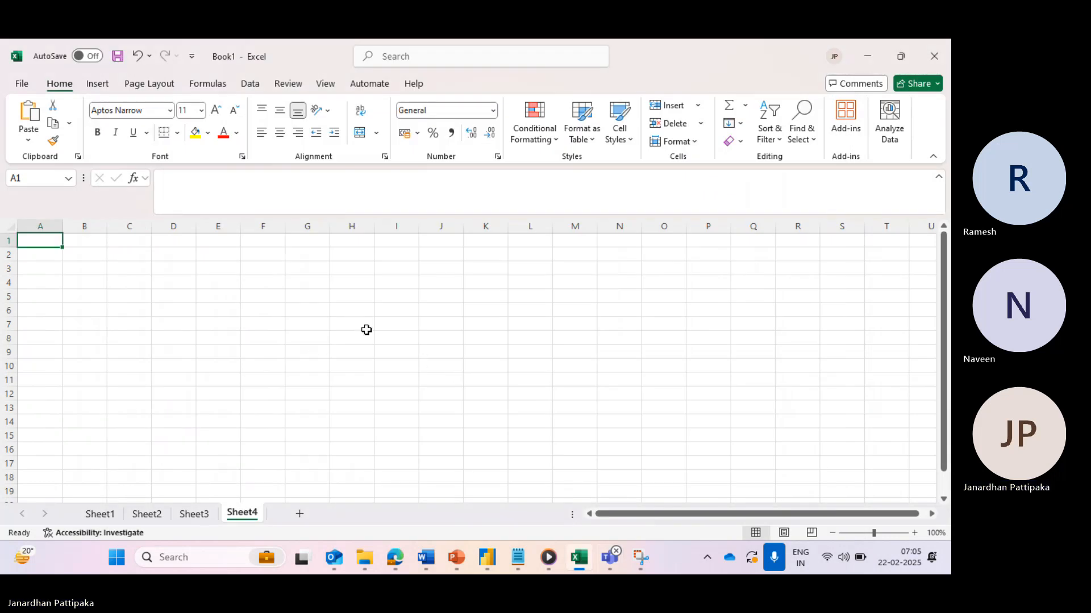
{"action": "key", "text": "alt+Tab"}
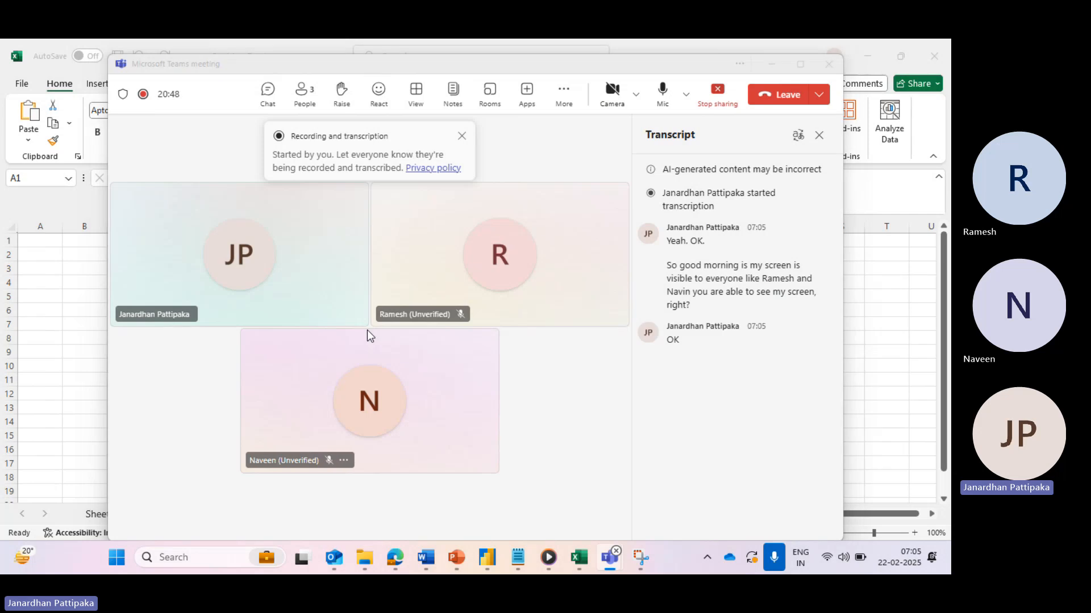
{"action": "key", "text": "alt+Tab"}
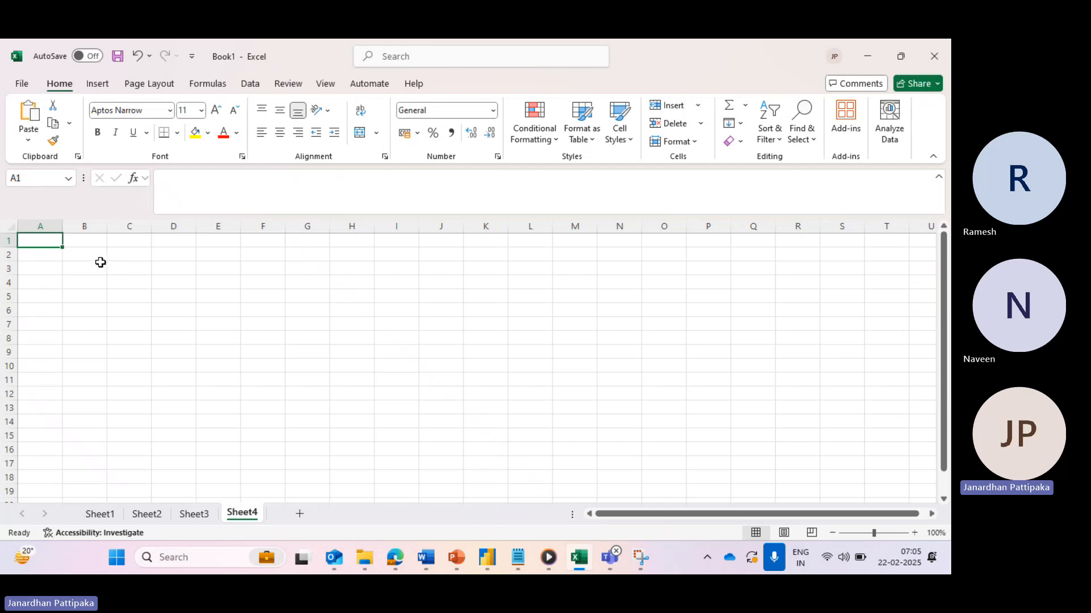
- Enter '45 hours' in A1, then 1 and 'Basic excel' in A3:B3
{"action": "type", "text": "45"}
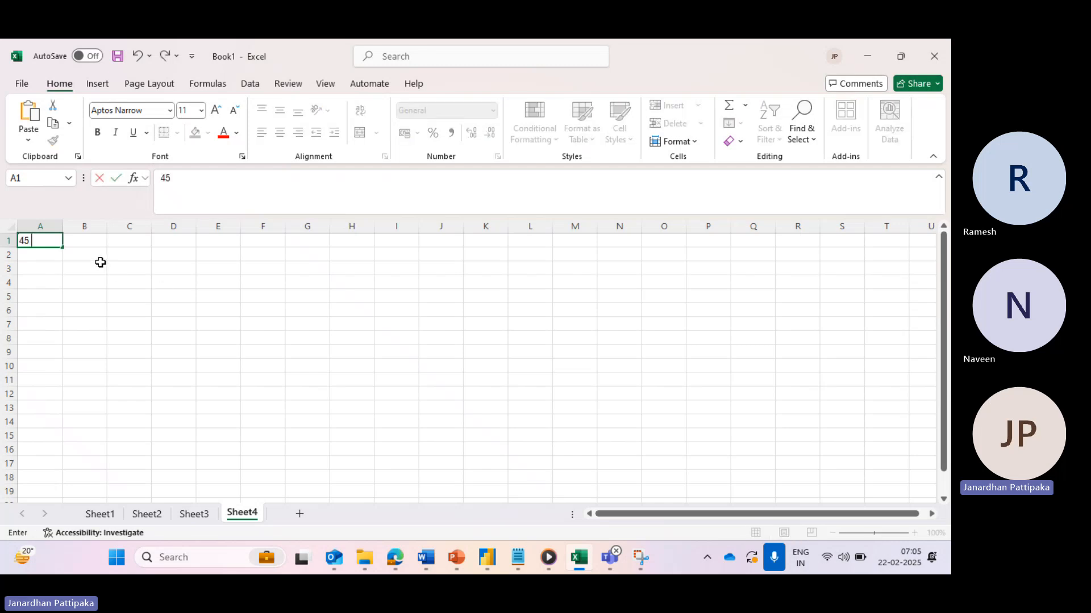
{"action": "type", "text": " hours"}
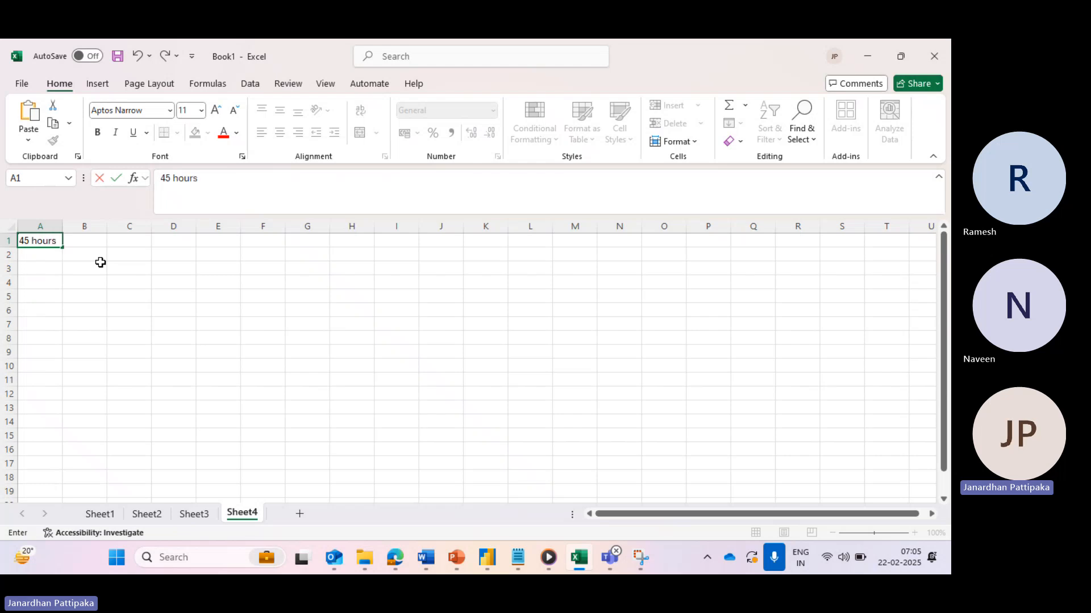
{"action": "left_click", "coordinate": [34, 268]}
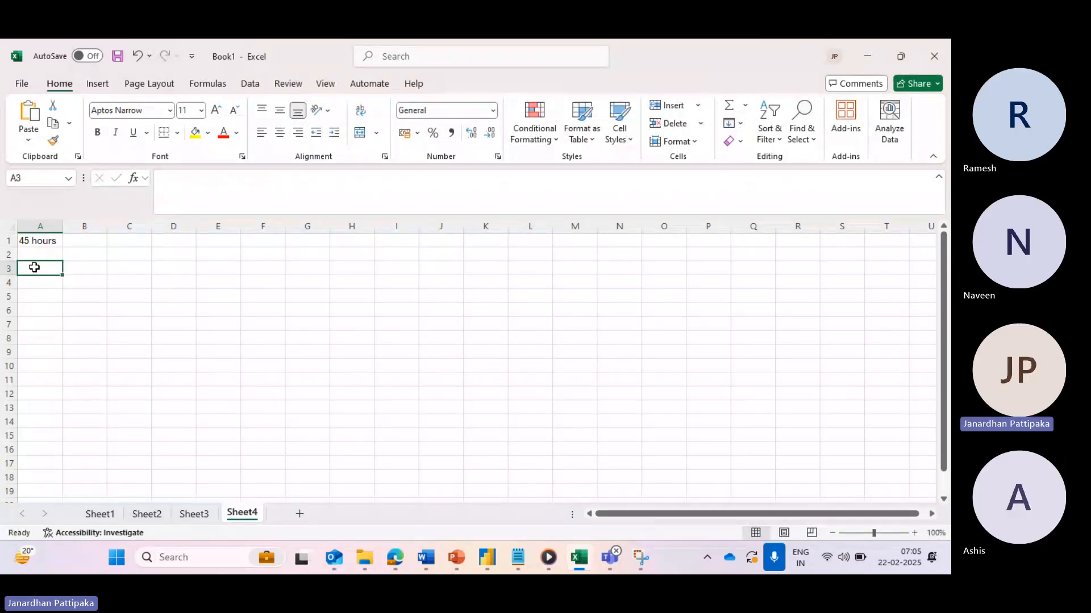
{"action": "type", "text": "1"}
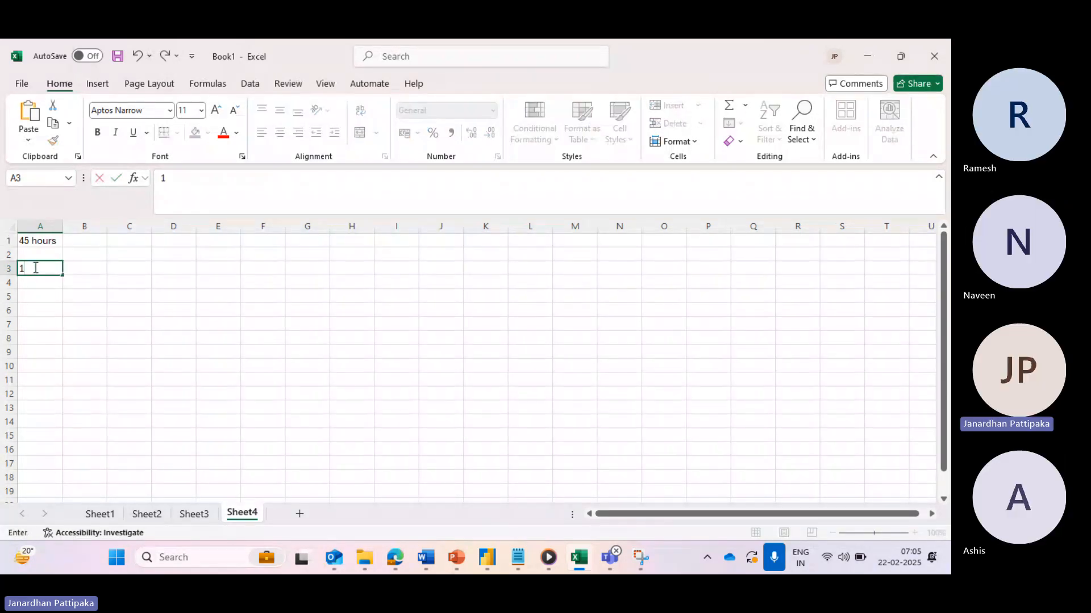
{"action": "left_click", "coordinate": [91, 270]}
{"action": "type", "text": "Basi"}
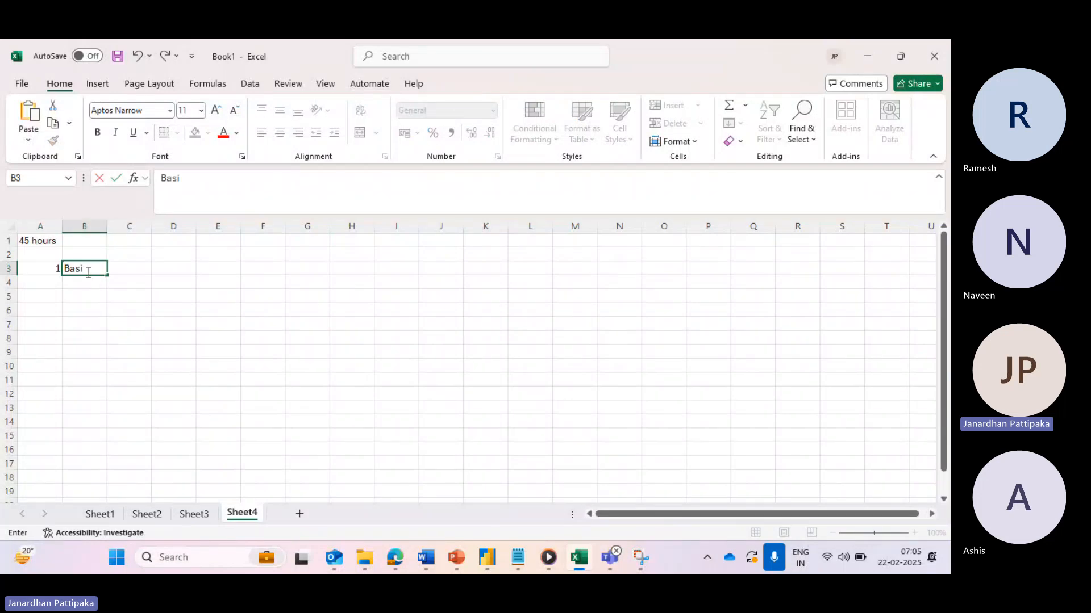
{"action": "type", "text": "c excel"}
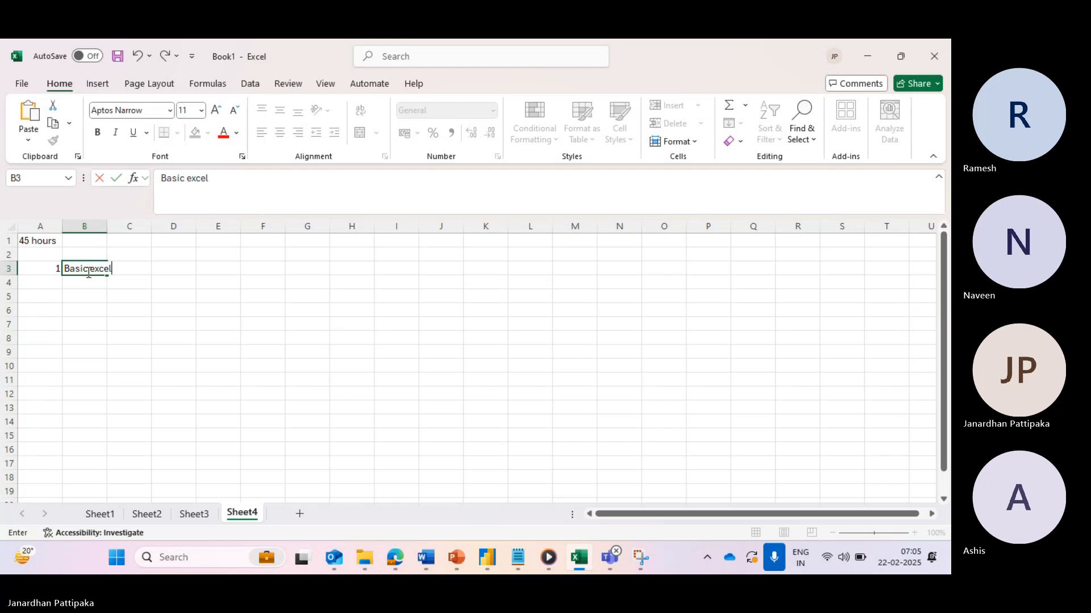
{"action": "left_click", "coordinate": [44, 287]}
- Enter 2 with 'Advance excel topics' in row 4 and 3 in A5
{"action": "type", "text": "2"}
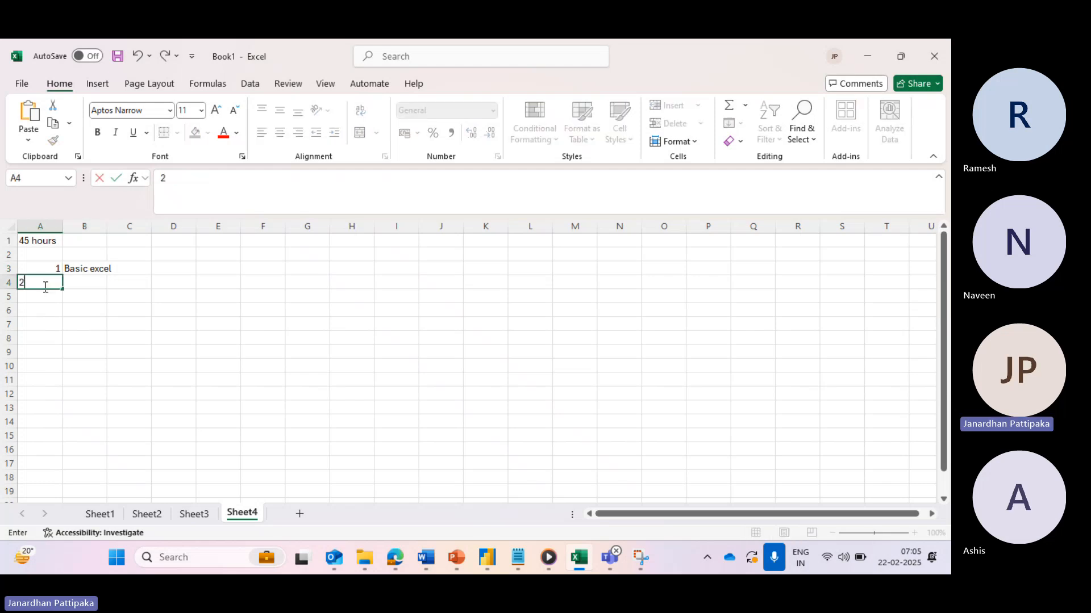
{"action": "left_click", "coordinate": [82, 285]}
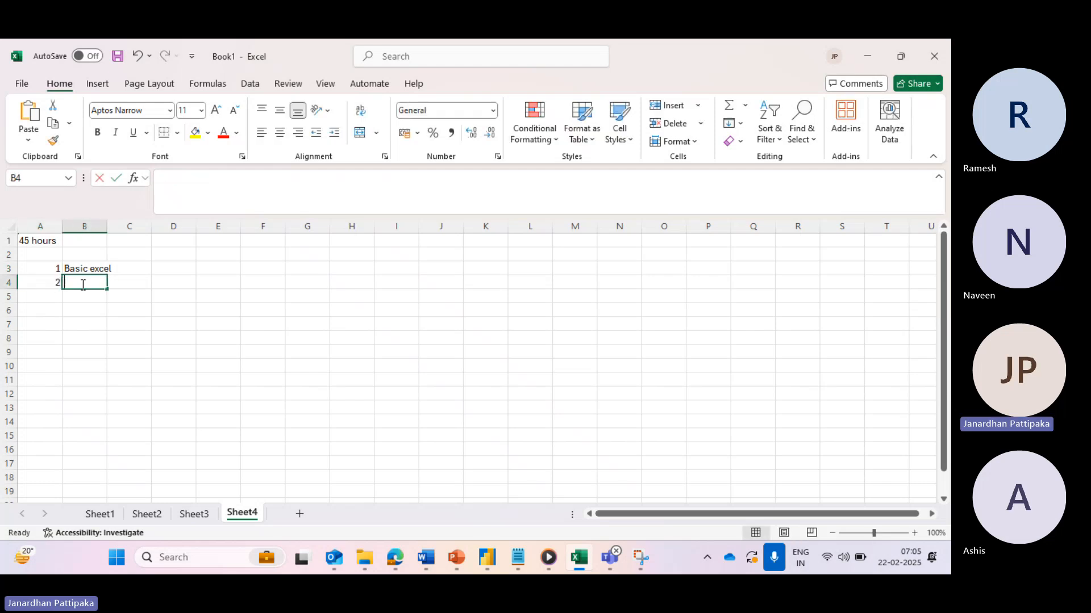
{"action": "type", "text": "Advance excel"}
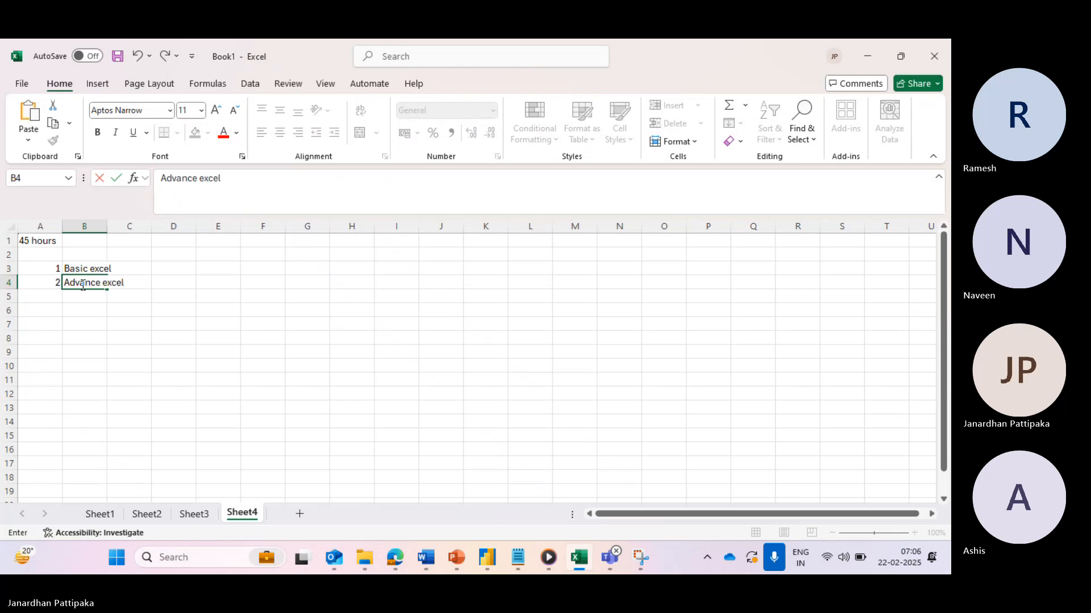
{"action": "type", "text": " topics"}
{"action": "left_click", "coordinate": [53, 295]}
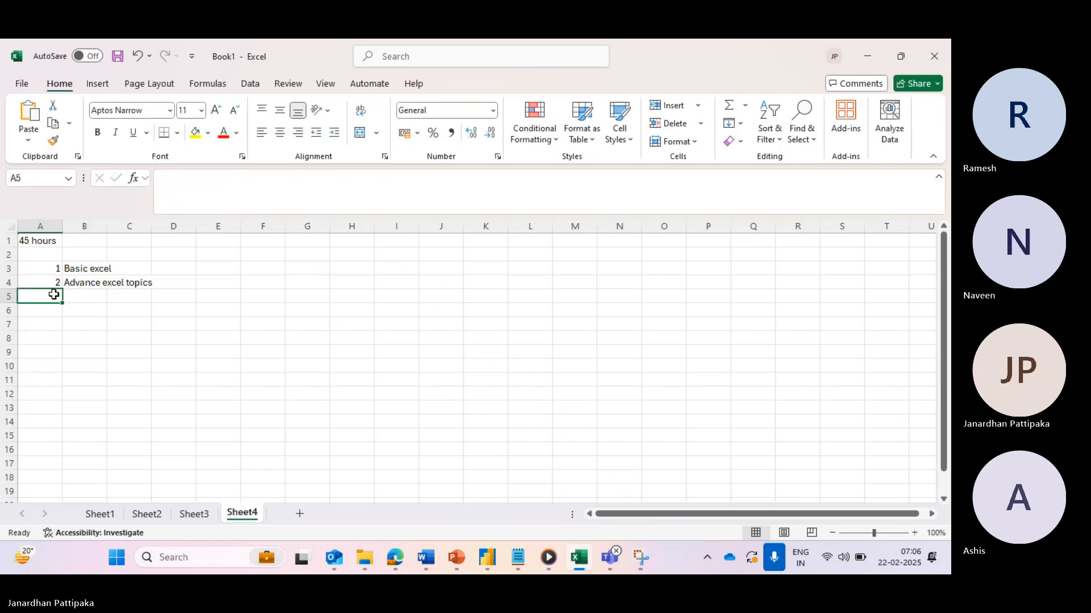
{"action": "type", "text": "3"}
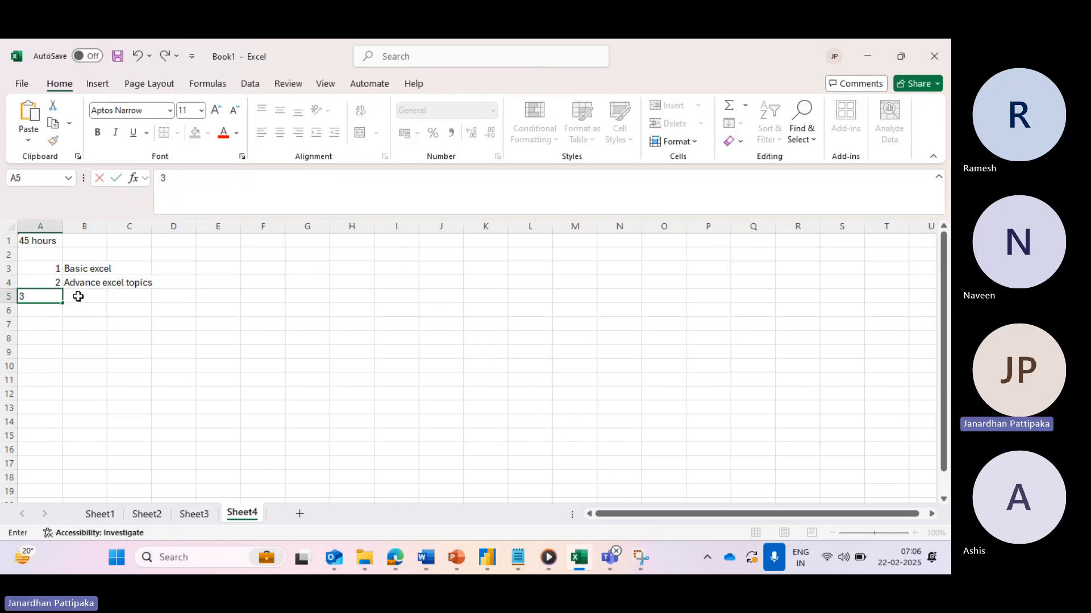
{"action": "left_click", "coordinate": [76, 295]}
- Widen column B and extend B3 to read 'Basic excel topics'
{"action": "left_click_drag", "start_coordinate": [109, 235], "coordinate": [160, 229]}
{"action": "left_click", "coordinate": [108, 265]}
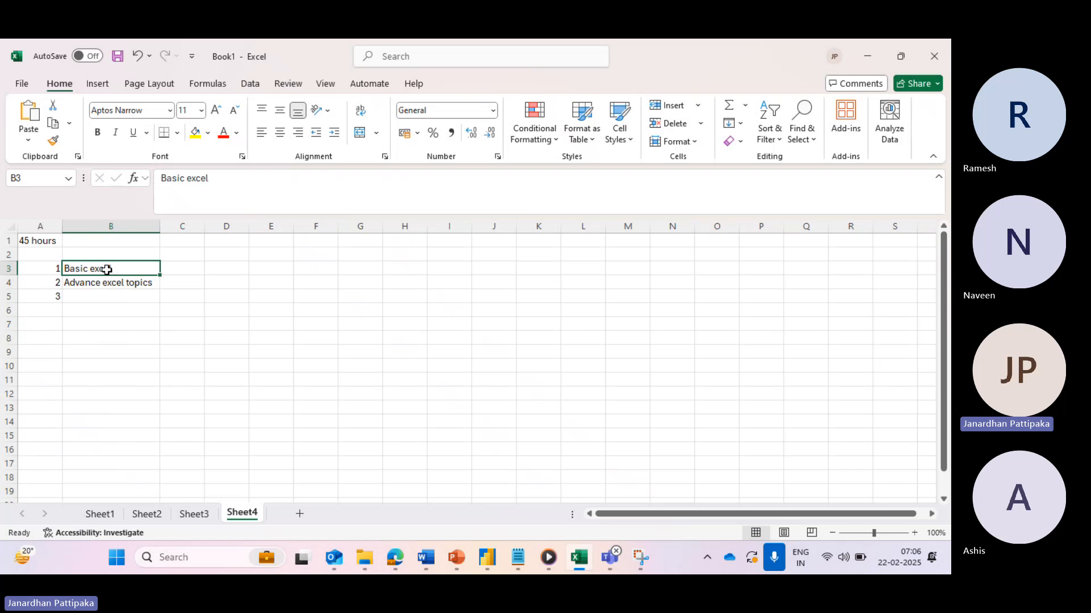
{"action": "left_click", "coordinate": [218, 185]}
{"action": "type", "text": "top"}
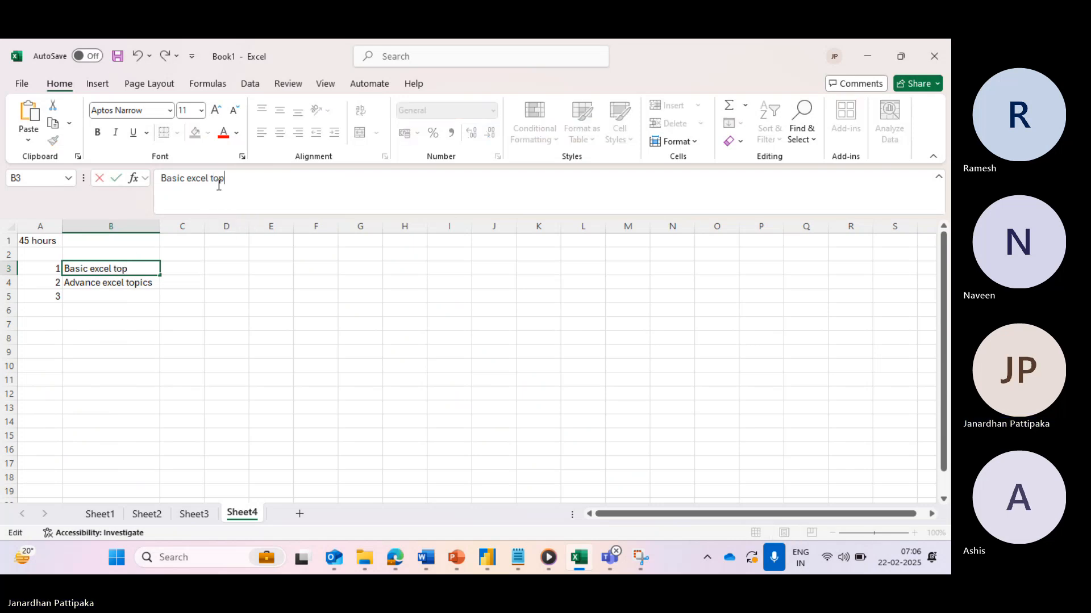
{"action": "type", "text": "ics"}
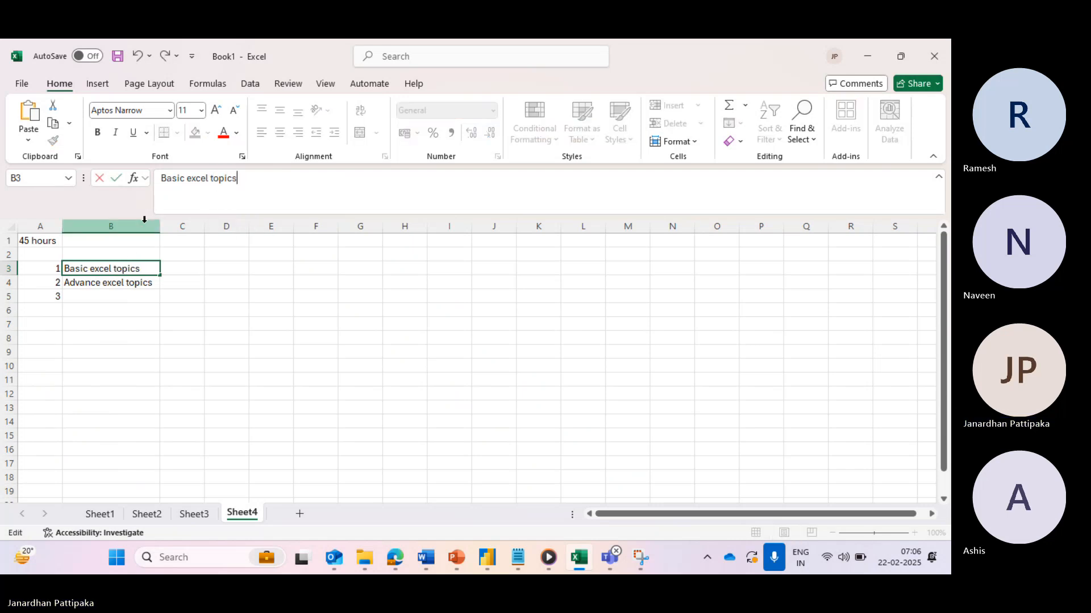
{"action": "left_click", "coordinate": [96, 298]}
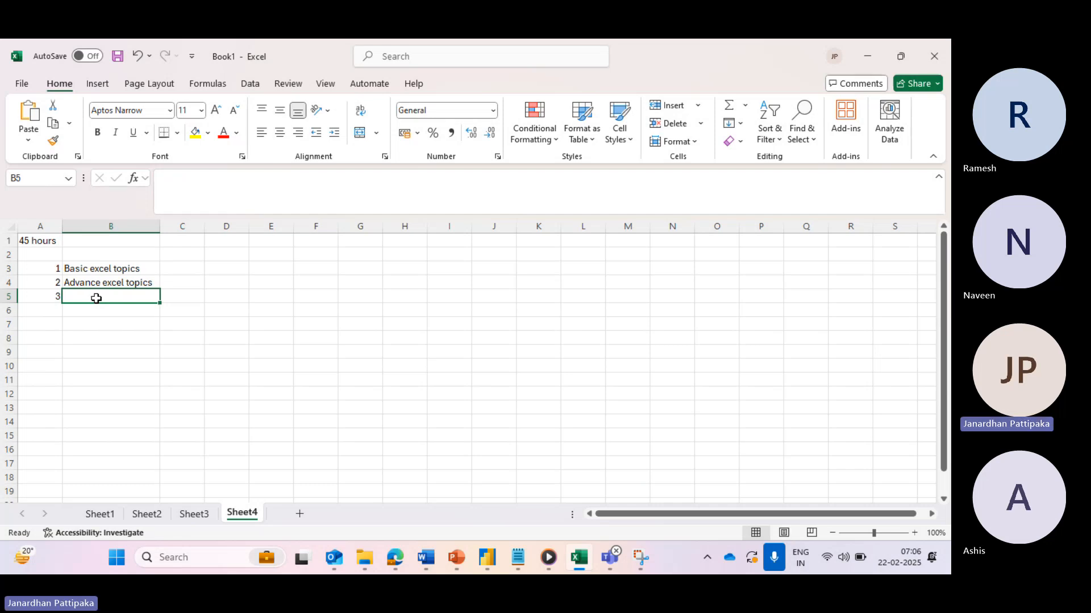
- Enter 'excel with AI' in B5 with a capitalised AI
{"action": "type", "text": "excel"}
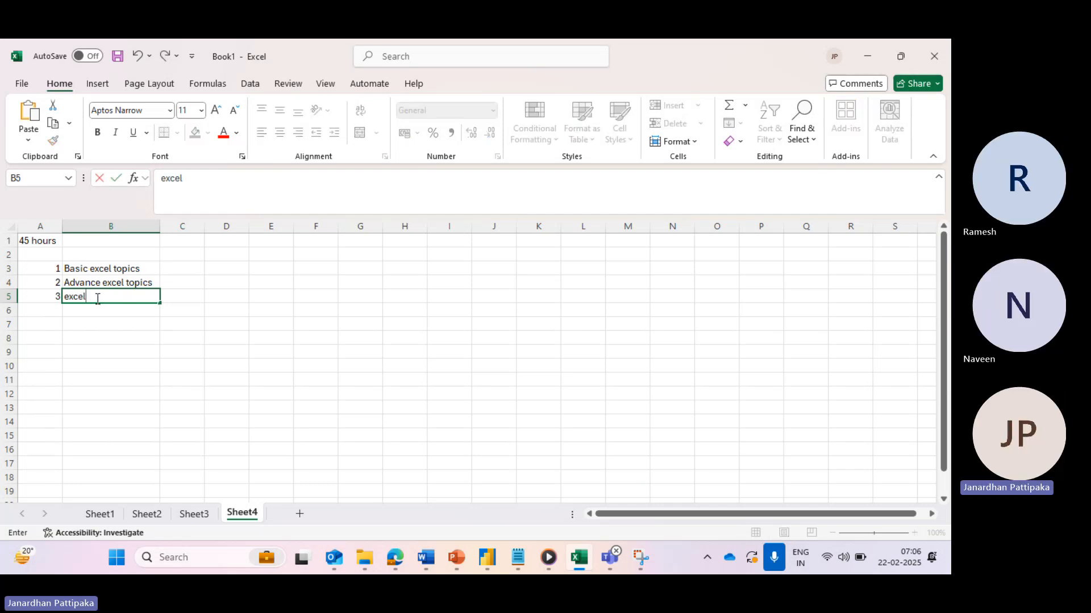
{"action": "type", "text": " with ai"}
{"action": "key", "text": "BackSpace"}
{"action": "key", "text": "BackSpace"}
{"action": "key", "text": "Caps_Lock"}
{"action": "type", "text": "AI"}
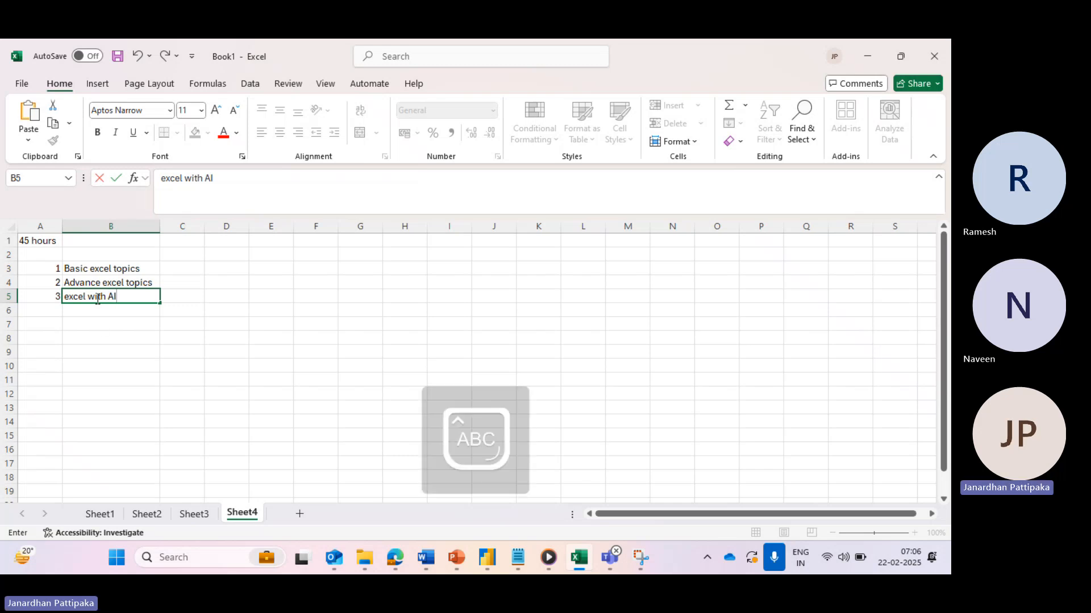
{"action": "left_click", "coordinate": [103, 335]}
{"action": "left_click", "coordinate": [116, 270]}
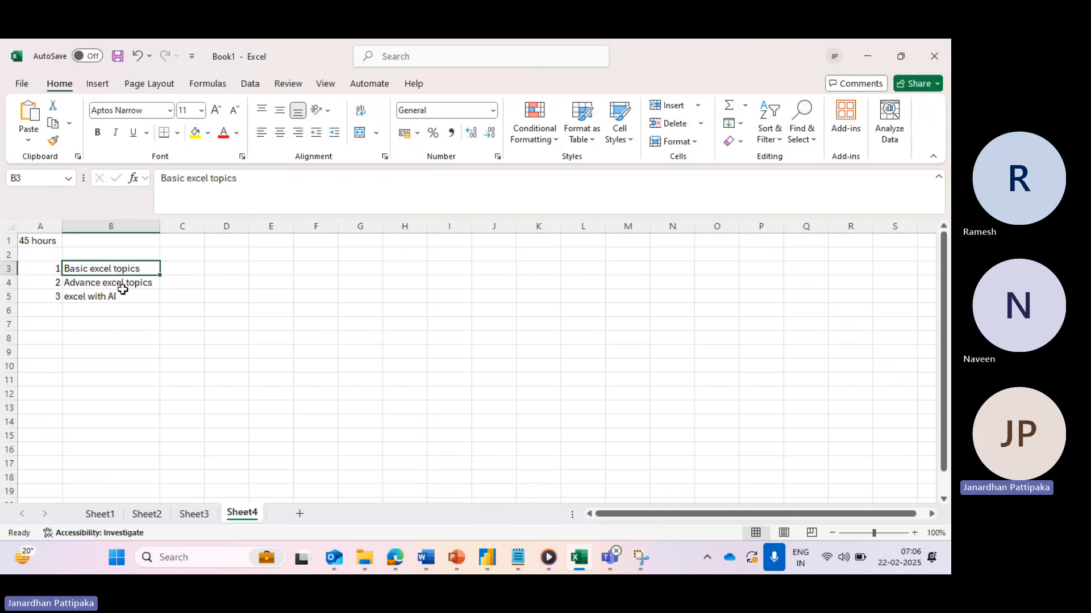
{"action": "left_click", "coordinate": [107, 298]}
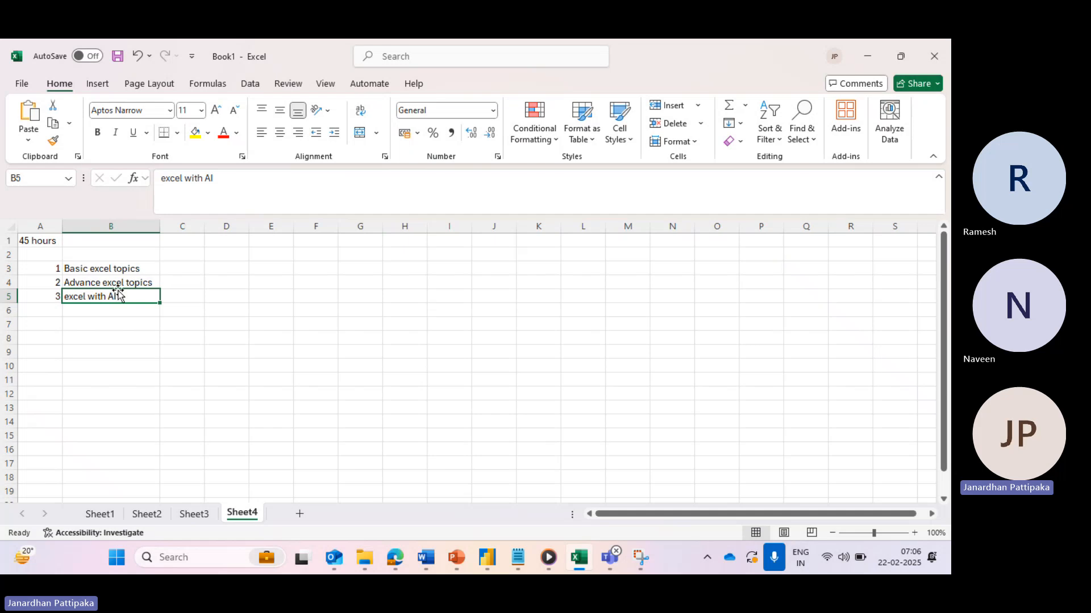
{"action": "left_click", "coordinate": [128, 269]}
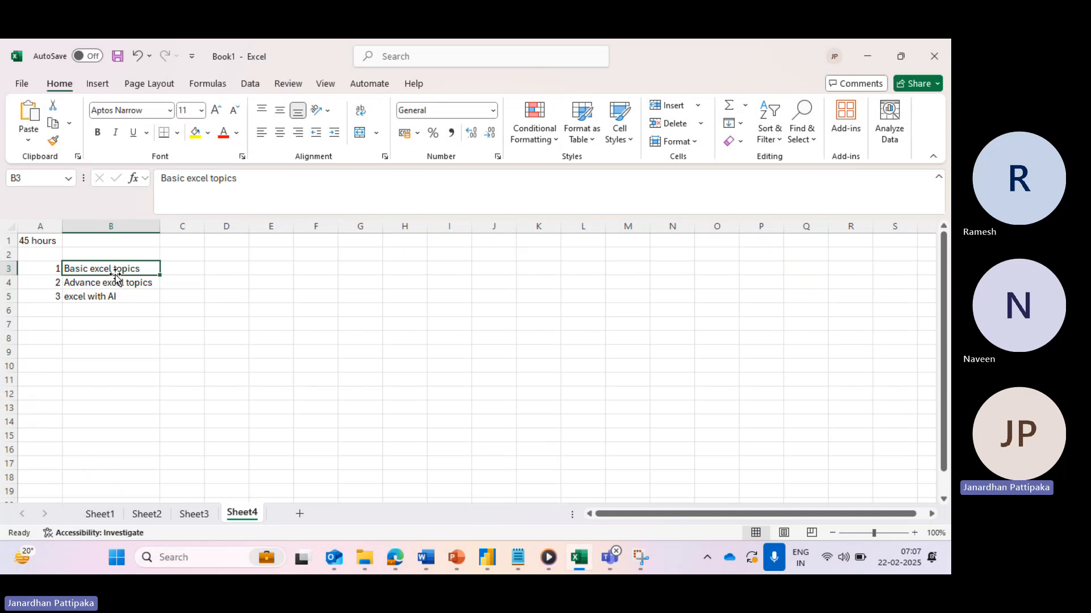
{"action": "left_click", "coordinate": [95, 299]}
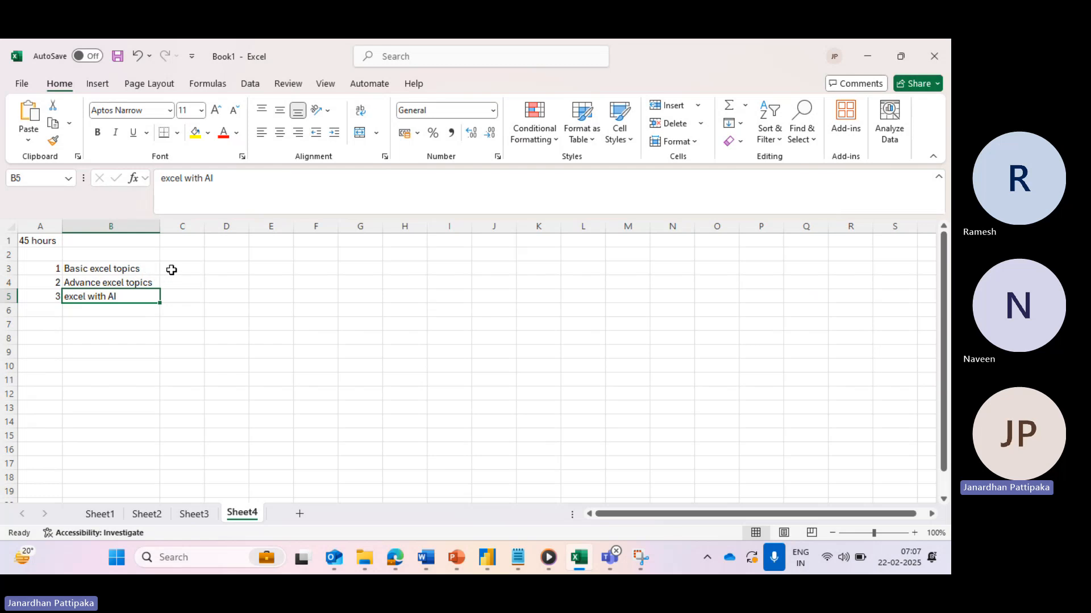
- Enter '25 PLUS ASSIGNMNETS' in B7 and 'Interactive dashboards by using excel' in B8
{"action": "left_click", "coordinate": [89, 325]}
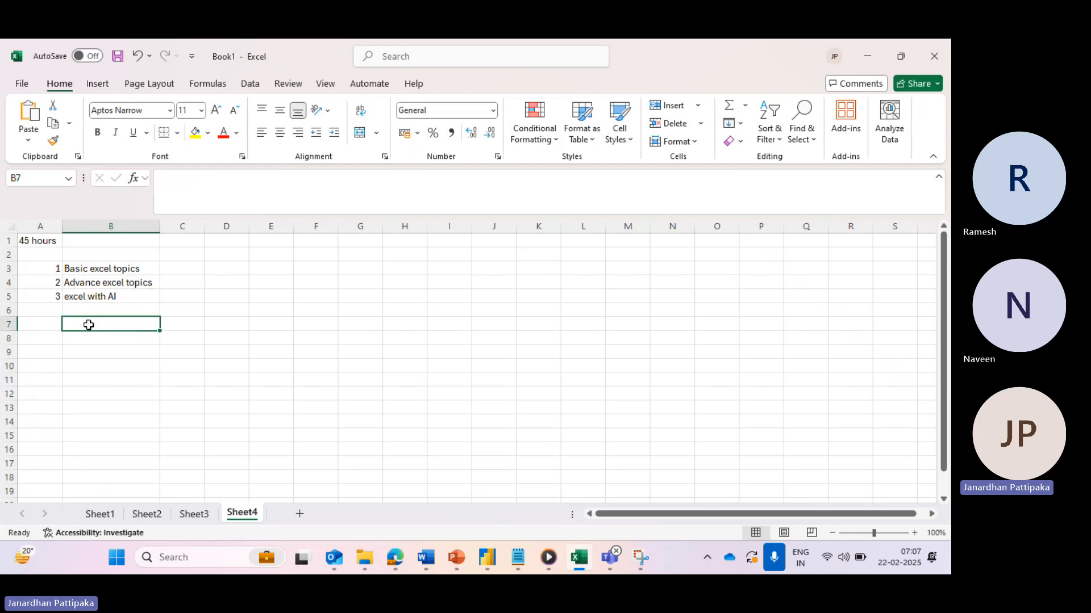
{"action": "type", "text": "25"}
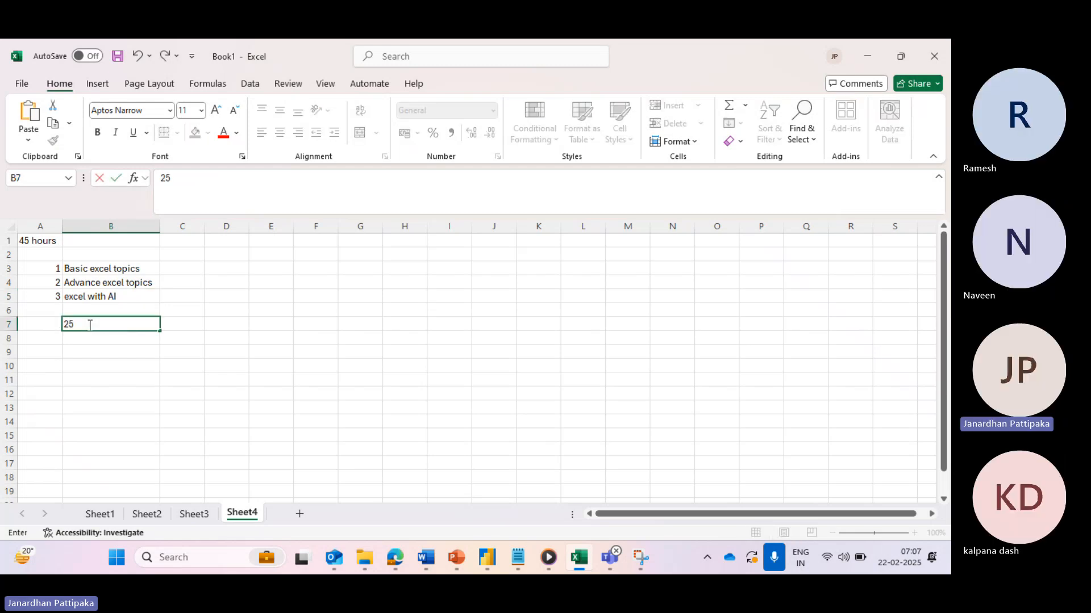
{"action": "type", "text": " PLUS"}
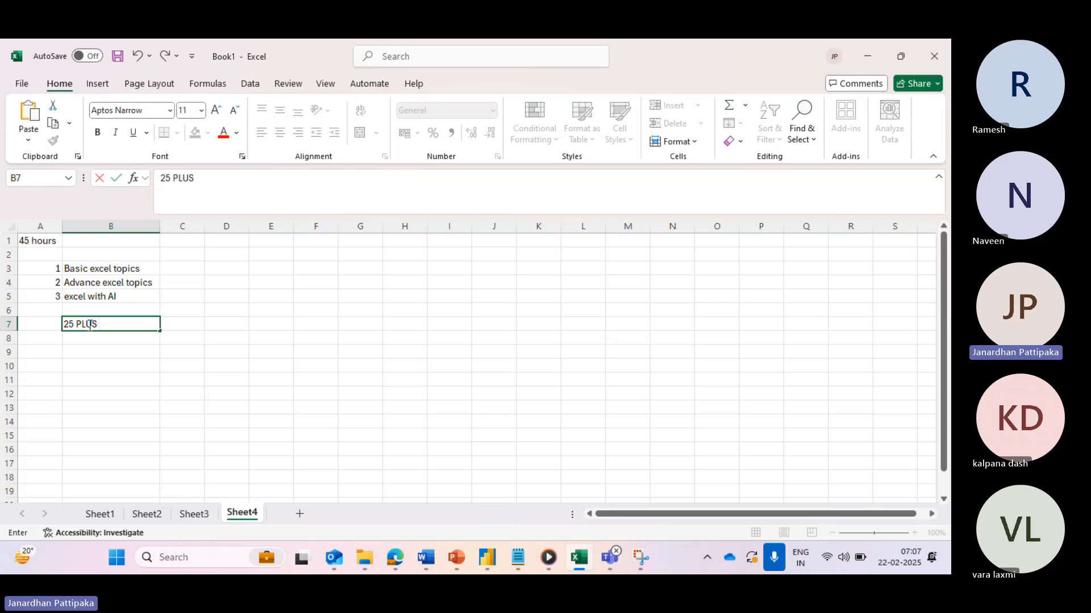
{"action": "type", "text": " ASSIGNMNETS"}
{"action": "key", "text": "Return"}
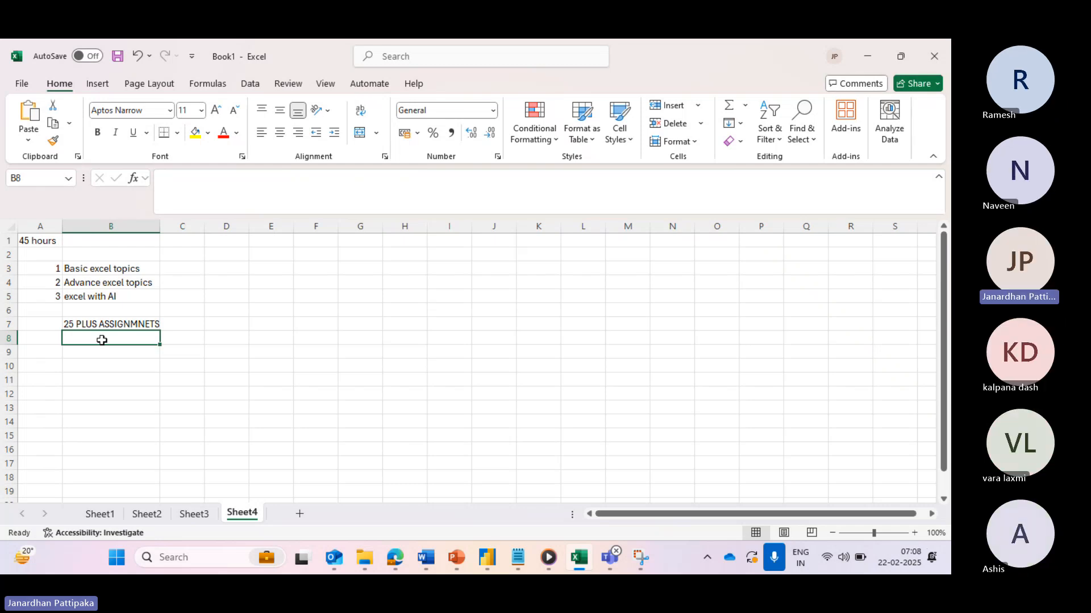
{"action": "key", "text": "Caps_Lock"}
{"action": "type", "text": "live"}
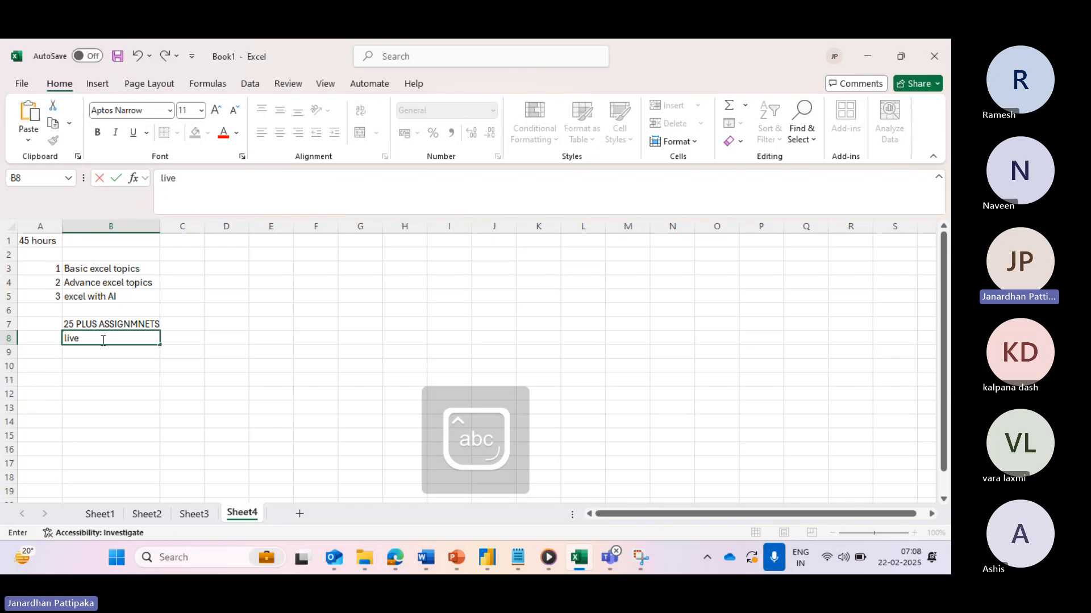
{"action": "type", "text": " i"}
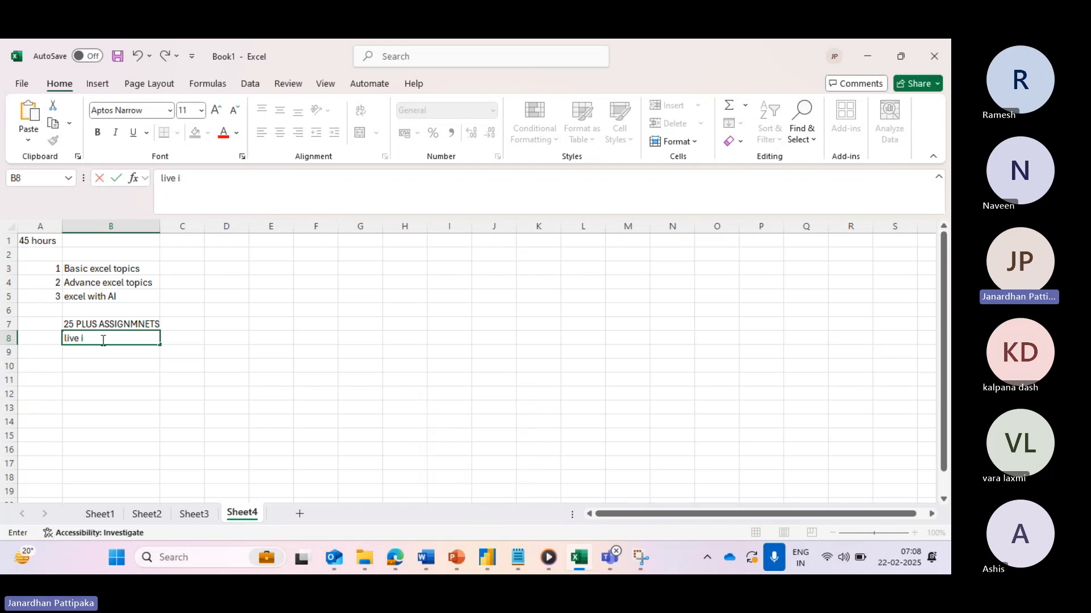
{"action": "key", "text": "BackSpace"}
{"action": "key", "text": "BackSpace"}
{"action": "key", "text": "BackSpace"}
{"action": "key", "text": "BackSpace"}
{"action": "key", "text": "BackSpace"}
{"action": "key", "text": "BackSpace"}
{"action": "type", "text": "Interactive dashbo"}
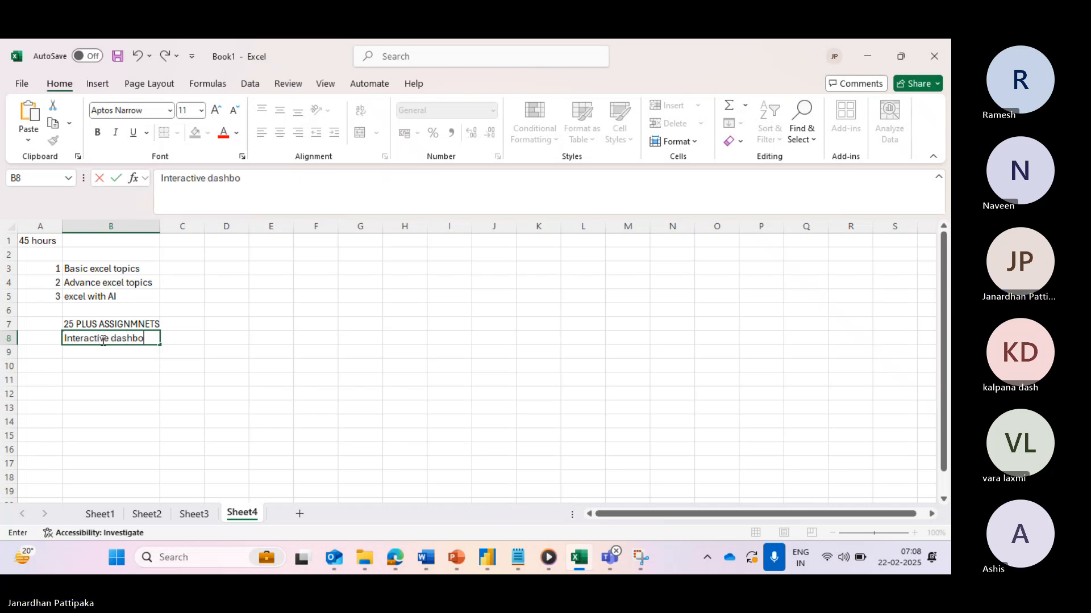
{"action": "type", "text": "ards by using e"}
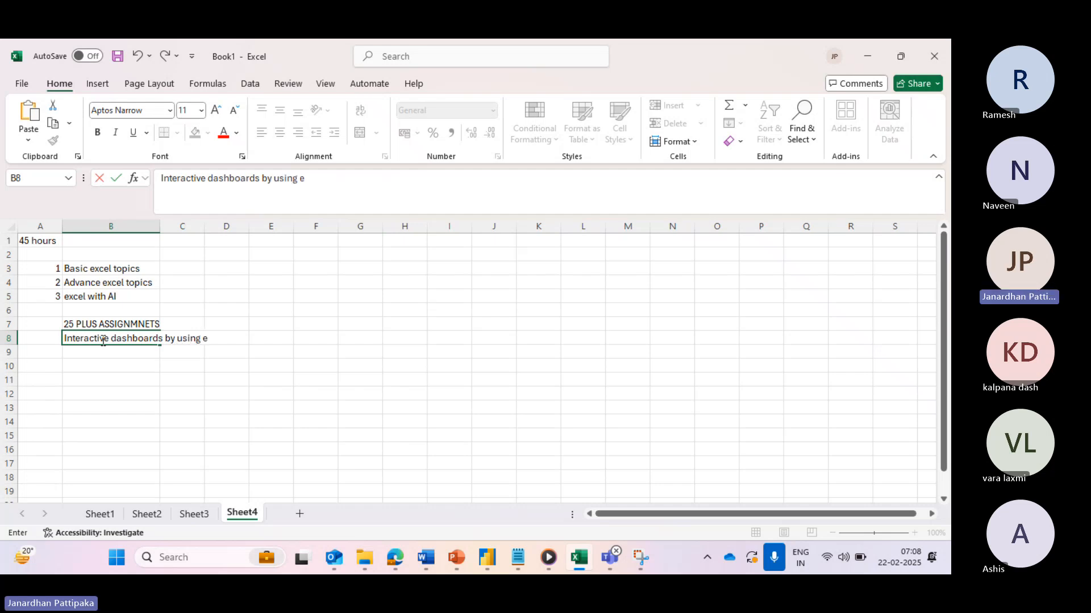
{"action": "type", "text": "xcel"}
{"action": "left_click", "coordinate": [126, 273]}
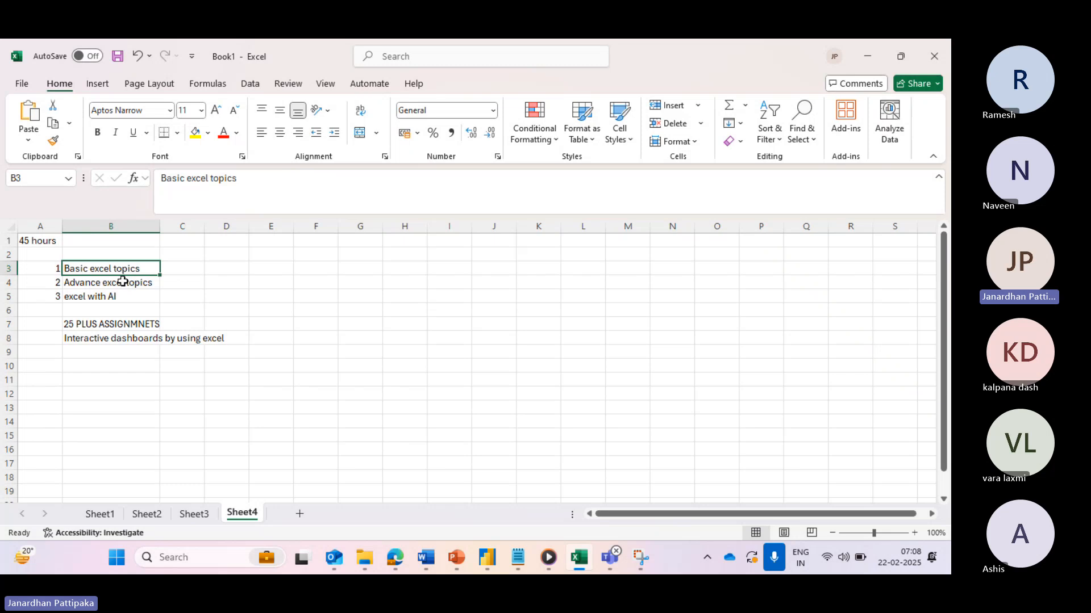
- Type 'Data Analyst' into F3 and drag column F wider so it fits
{"action": "left_click", "coordinate": [312, 270]}
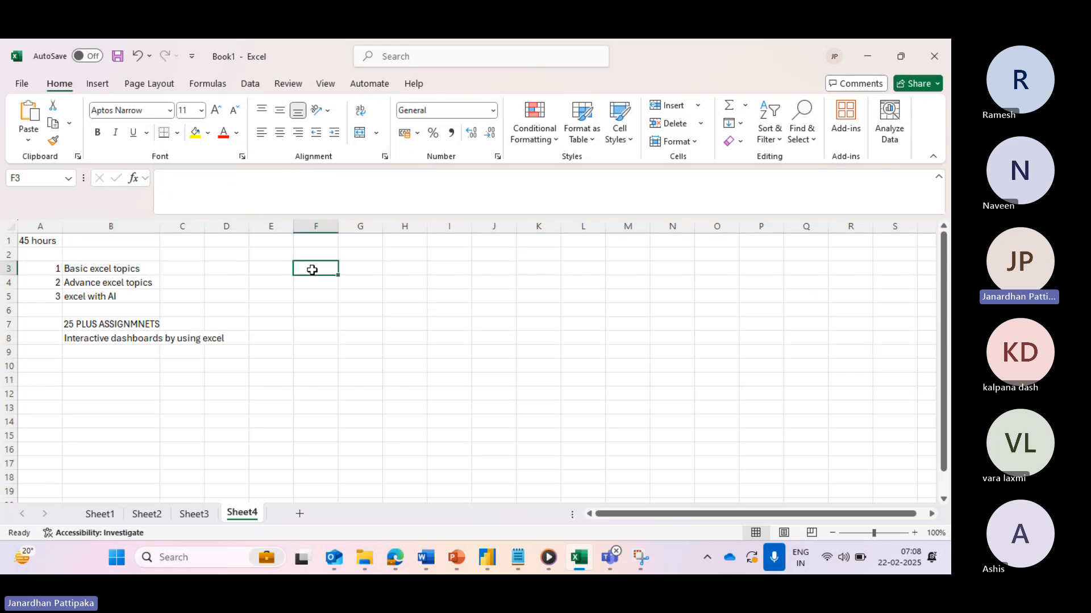
{"action": "type", "text": "Data"}
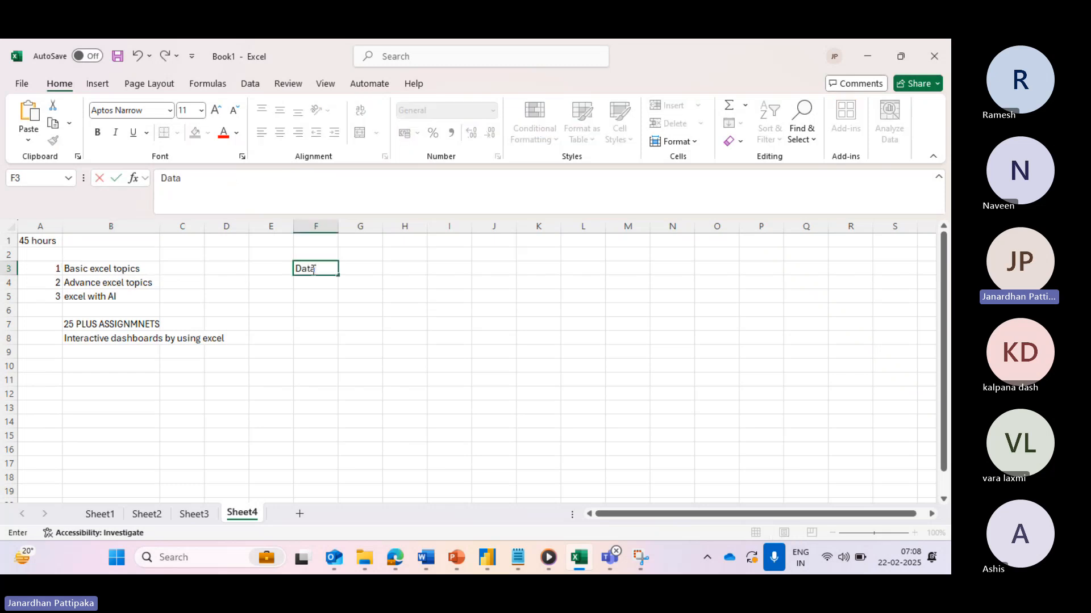
{"action": "type", "text": " Analyst"}
{"action": "left_click", "coordinate": [314, 293]}
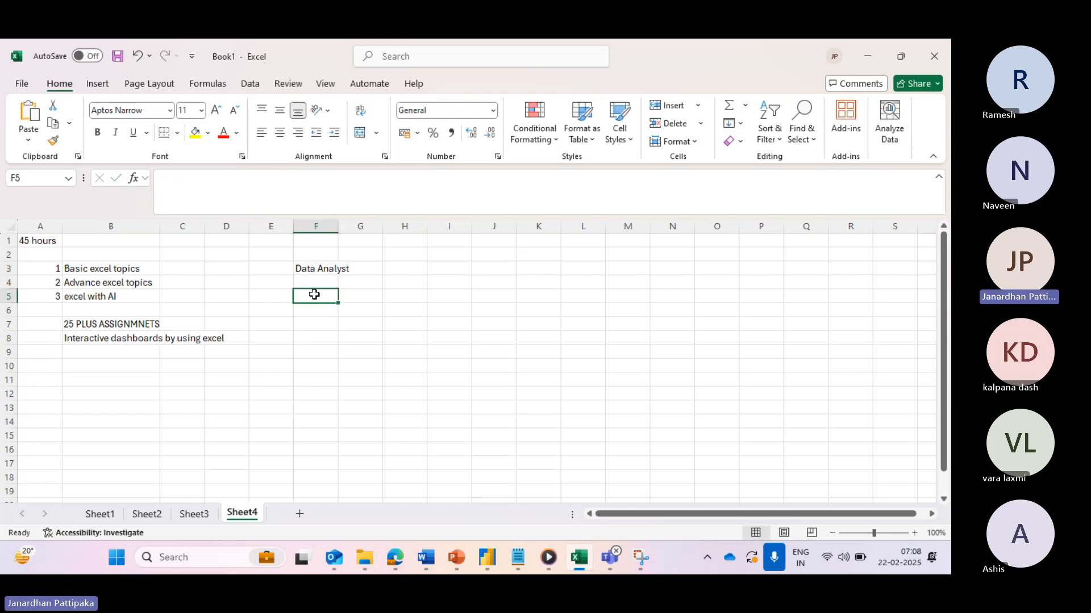
{"action": "left_click_drag", "start_coordinate": [337, 223], "coordinate": [370, 224]}
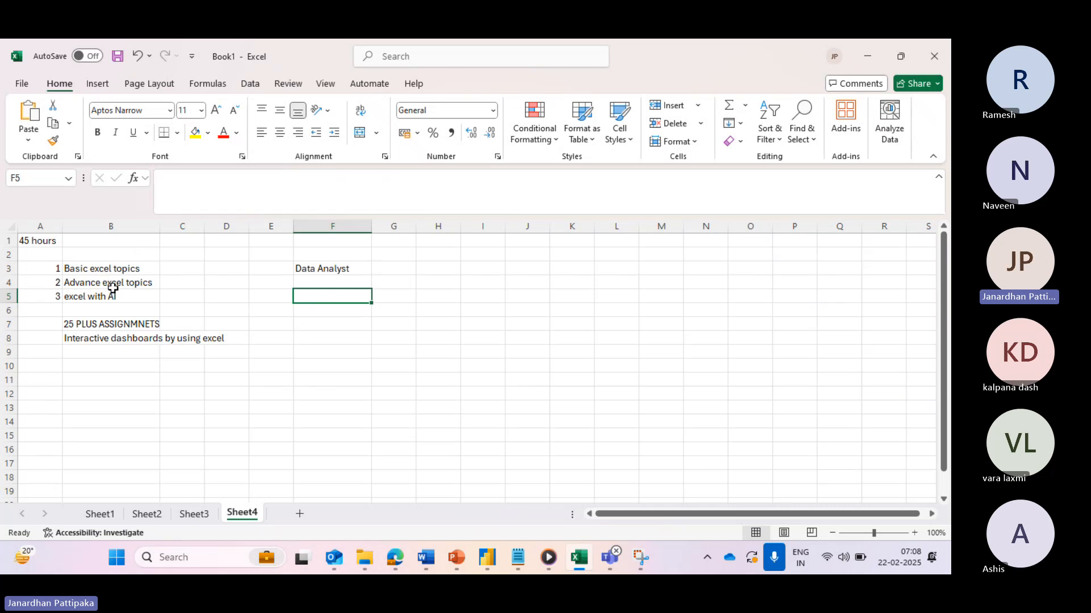
{"action": "left_click", "coordinate": [311, 268]}
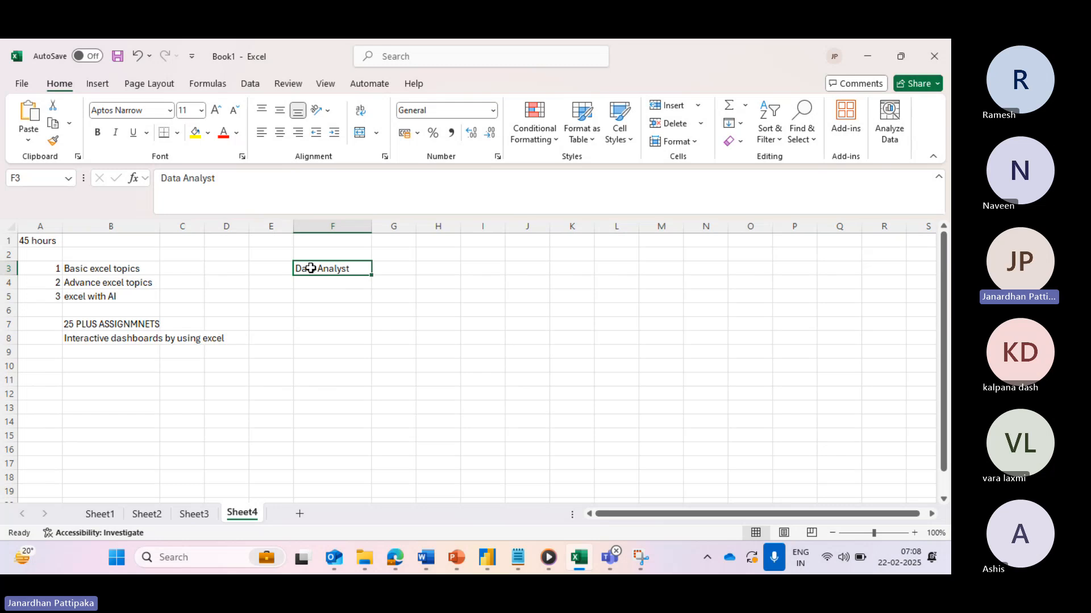
{"action": "left_click", "coordinate": [140, 342]}
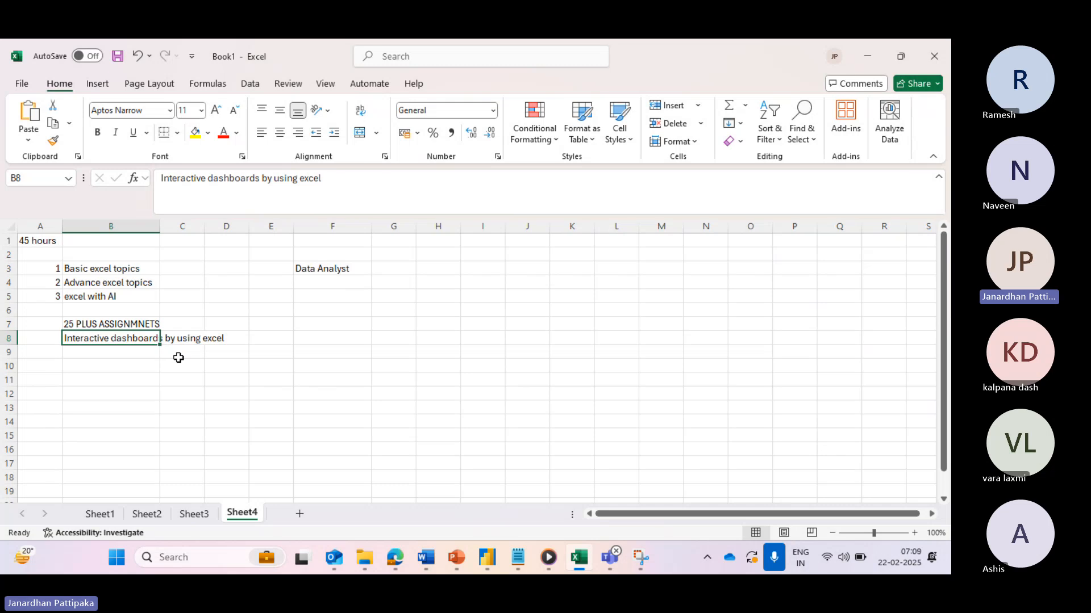
{"action": "left_click", "coordinate": [324, 268]}
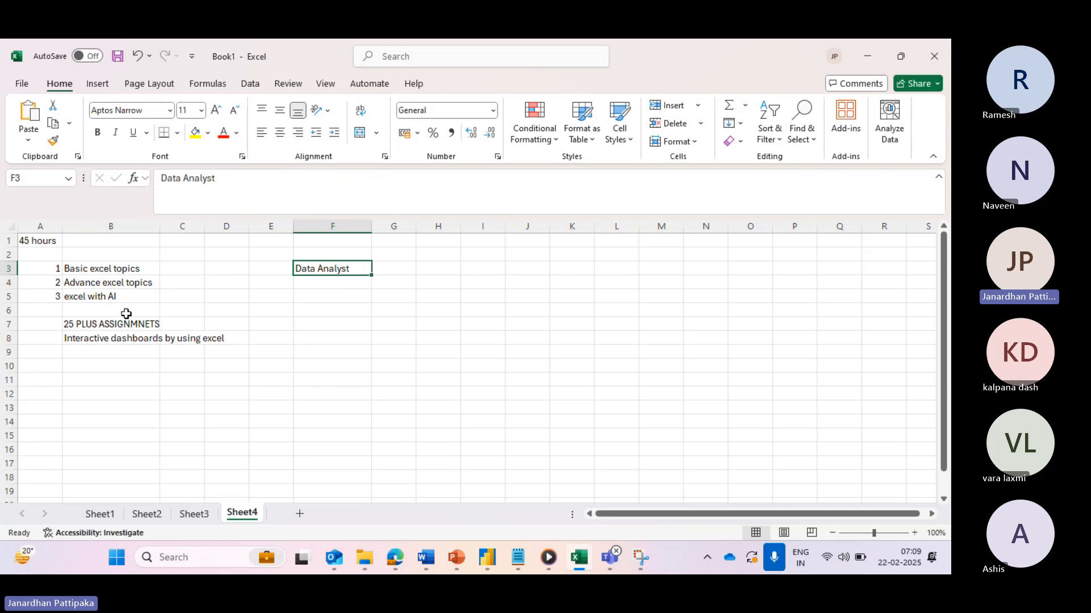
- Enter '3 live projects' in cell B9
{"action": "left_click", "coordinate": [100, 353]}
{"action": "type", "text": "3 live"}
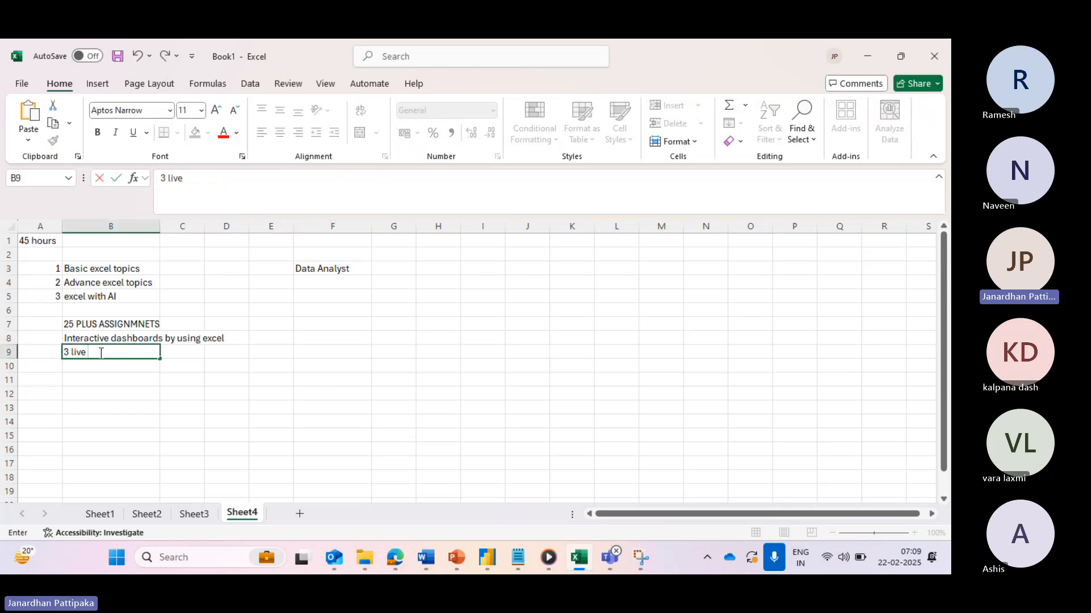
{"action": "type", "text": " projects"}
{"action": "left_click", "coordinate": [99, 368]}
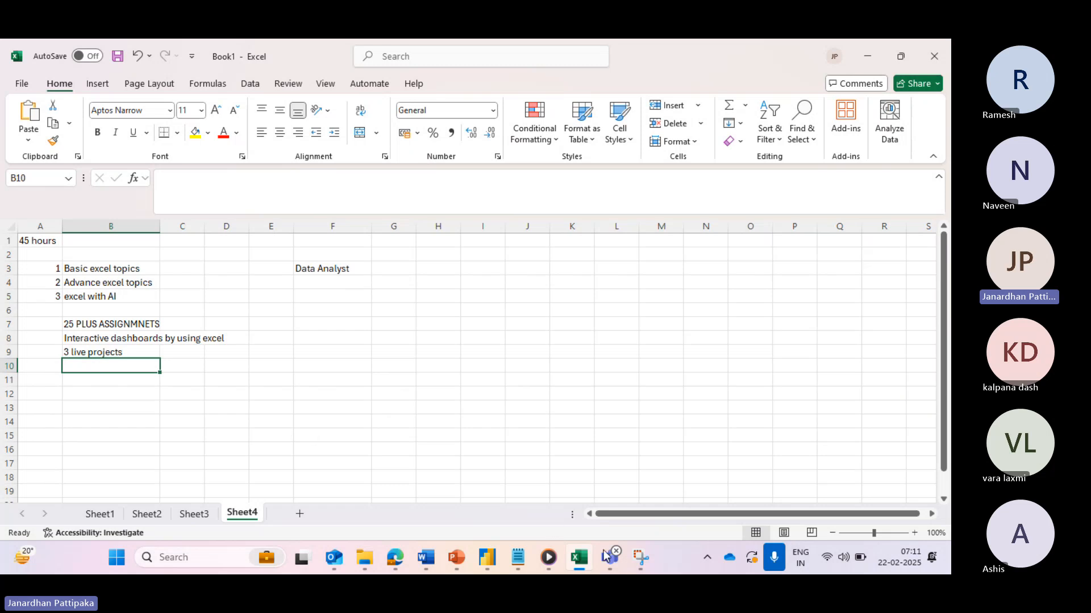
- Return from the Teams window to Excel and add a new blank Sheet5
{"action": "mouse_move", "coordinate": [617, 561]}
{"action": "left_click", "coordinate": [614, 480]}
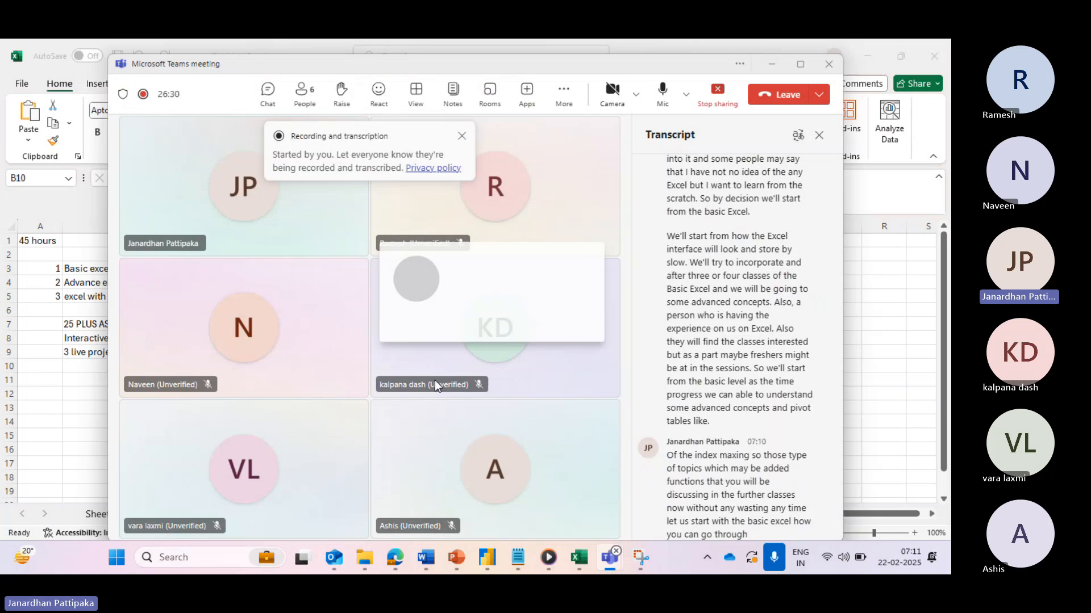
{"action": "key", "text": "alt+Tab"}
{"action": "left_click", "coordinate": [105, 271]}
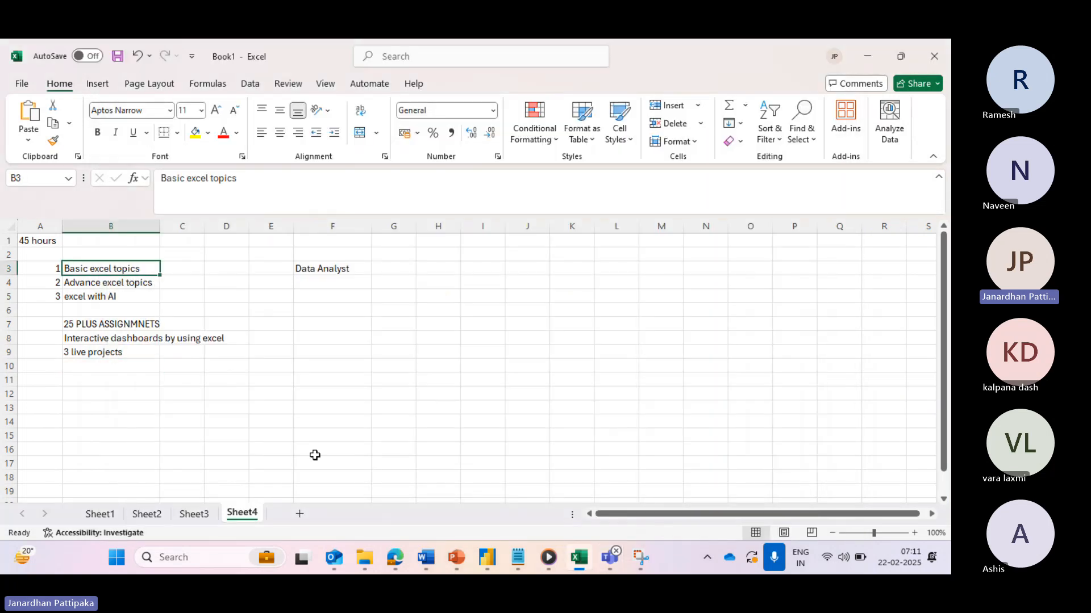
{"action": "left_click", "coordinate": [299, 514]}
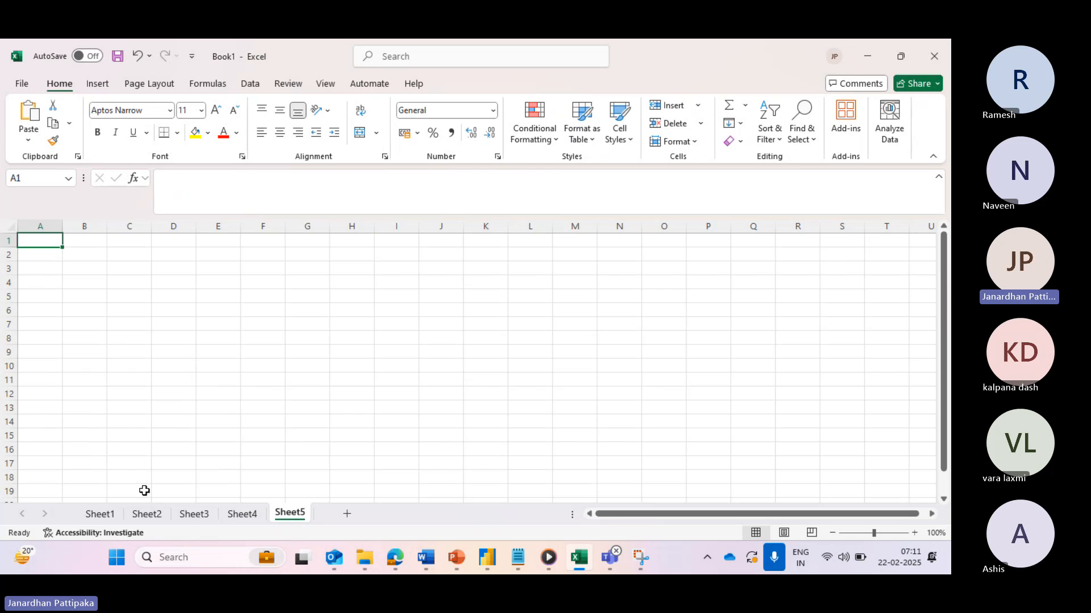
- Type 'Understanding of excel interface' in A1 and make it bold
{"action": "type", "text": "E"}
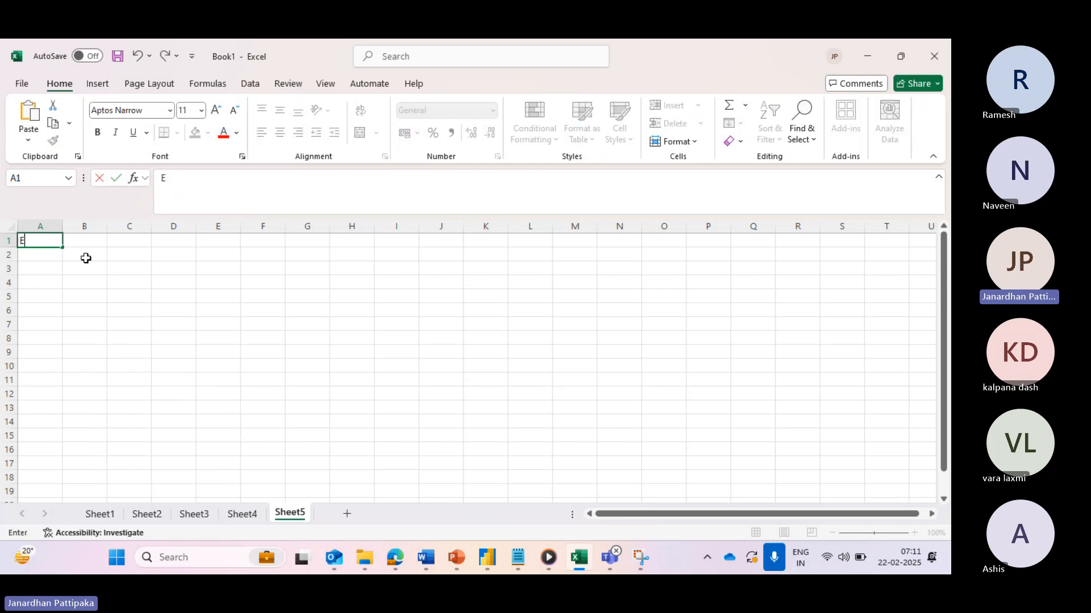
{"action": "key", "text": "BackSpace"}
{"action": "type", "text": "Unders"}
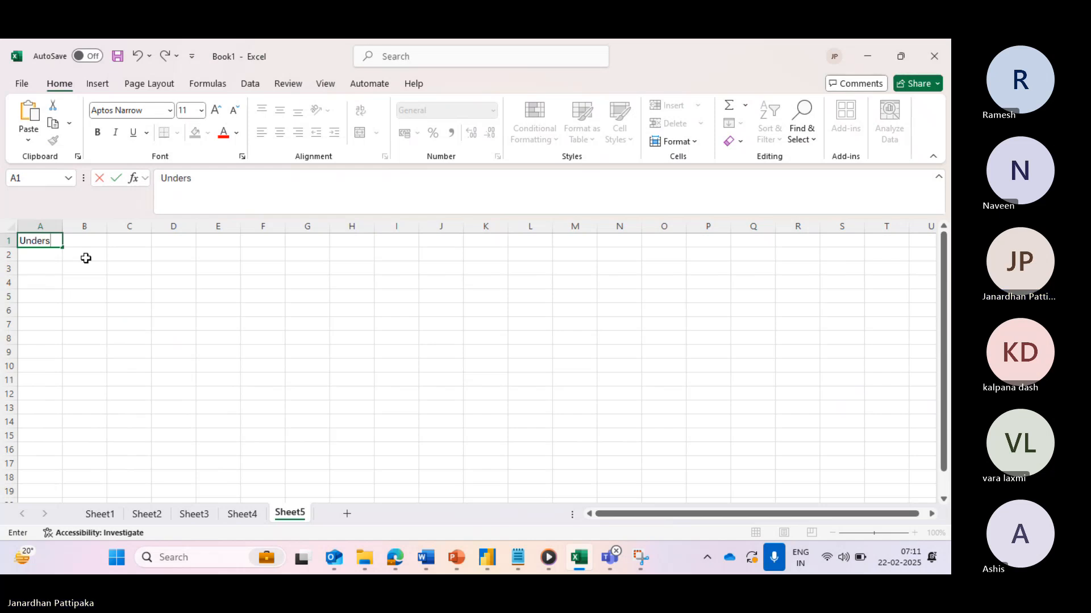
{"action": "type", "text": "tanding"}
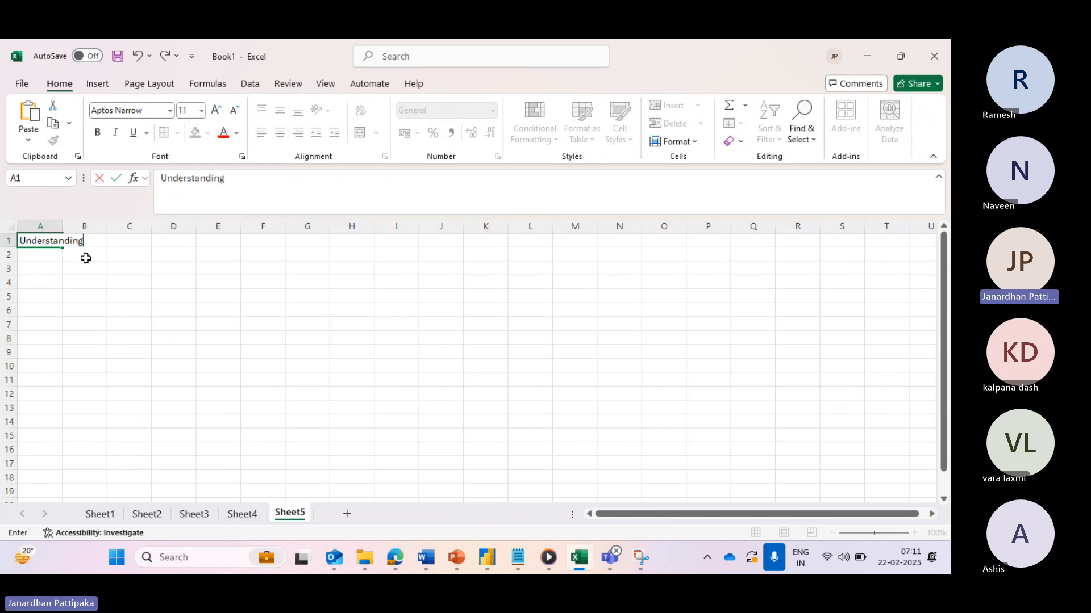
{"action": "type", "text": " of excel in"}
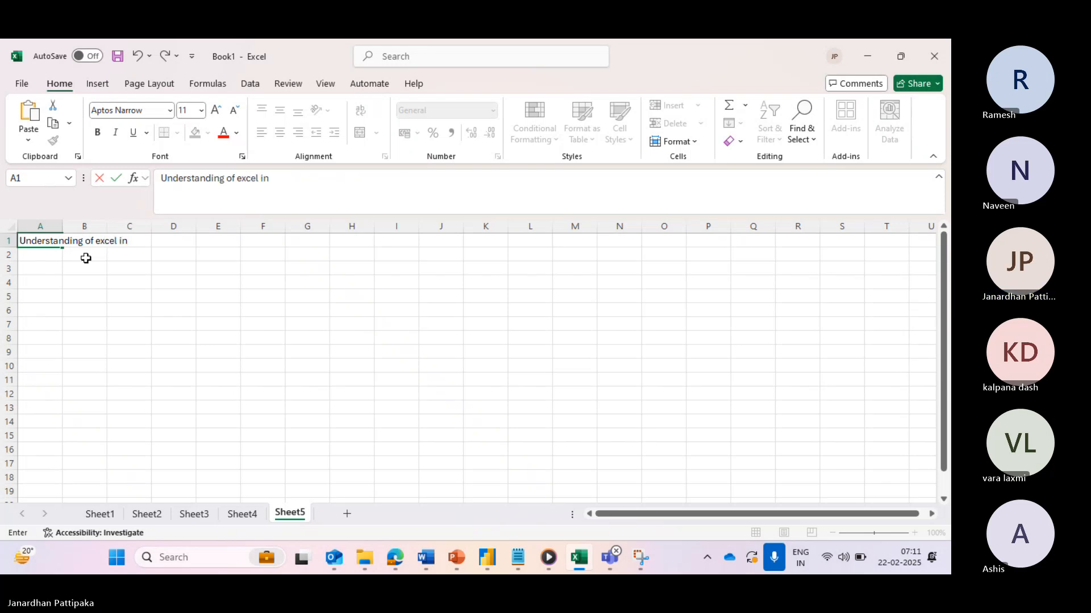
{"action": "type", "text": "terface"}
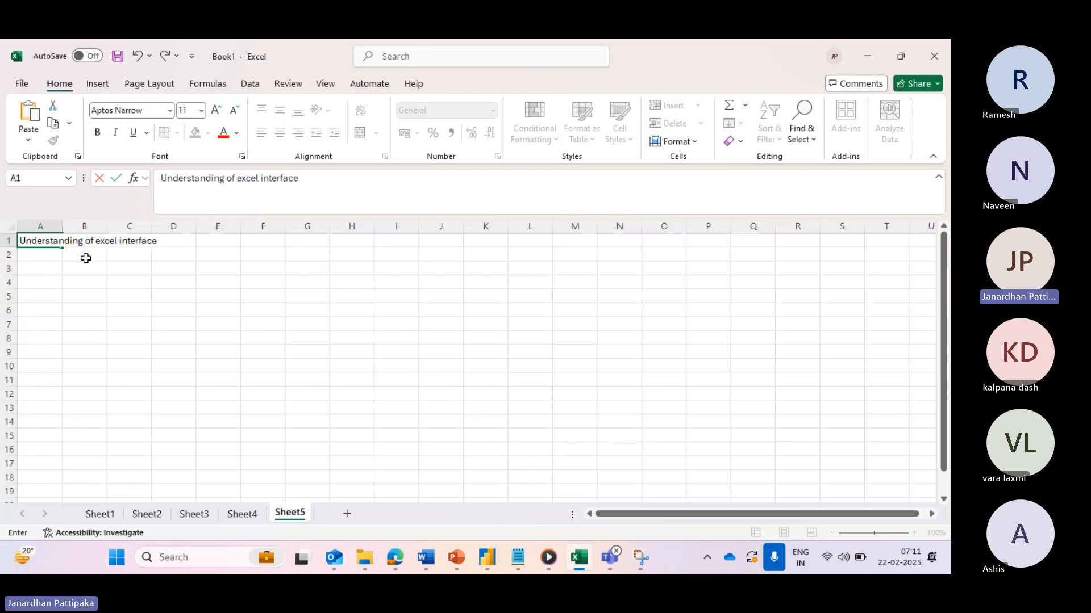
{"action": "left_click", "coordinate": [34, 267]}
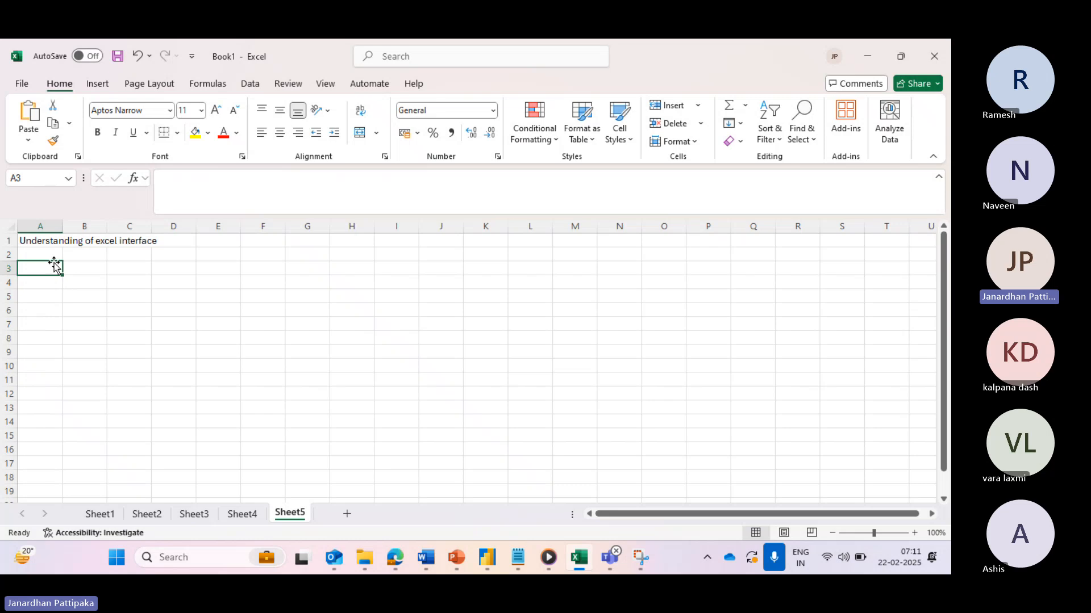
{"action": "left_click", "coordinate": [42, 243]}
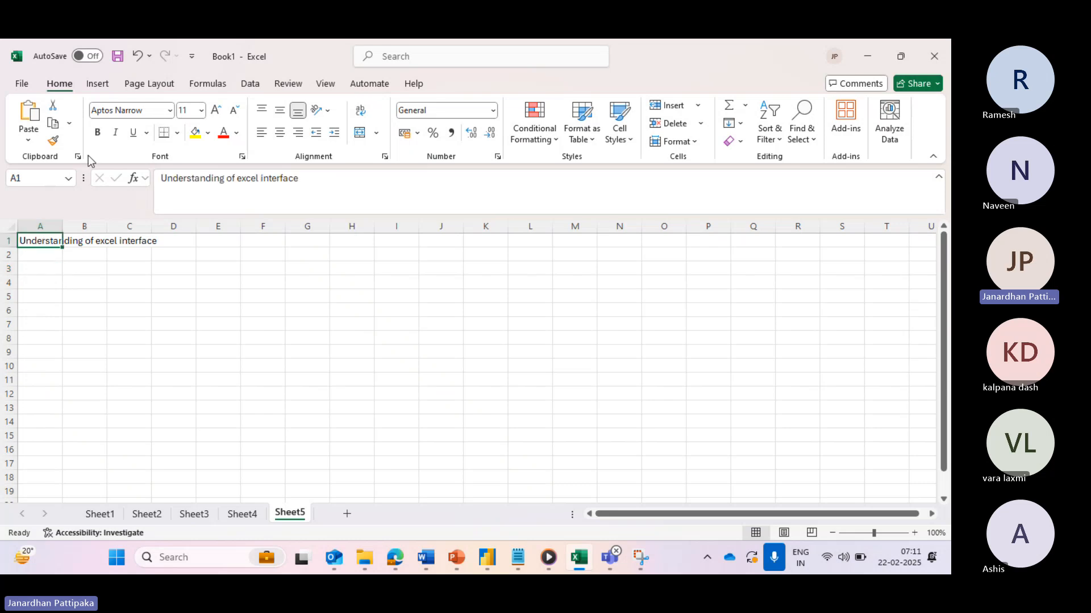
{"action": "left_click", "coordinate": [97, 132]}
{"action": "left_click", "coordinate": [37, 268]}
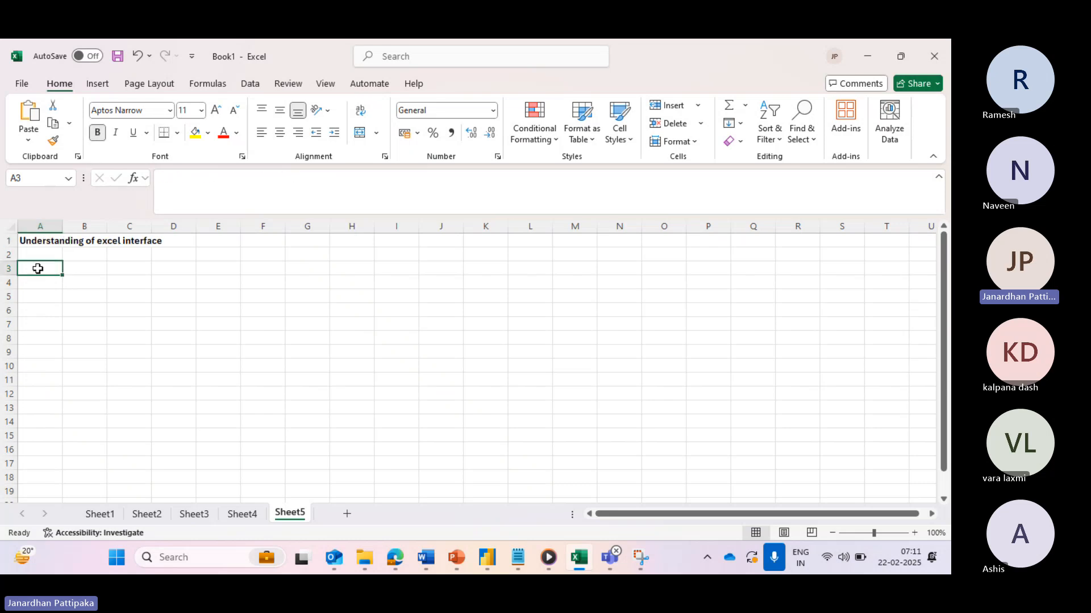
- Number items 1 and 2 as 'Title Bar' and 'Tabs' in A3:B4
{"action": "type", "text": "1"}
{"action": "left_click", "coordinate": [97, 273]}
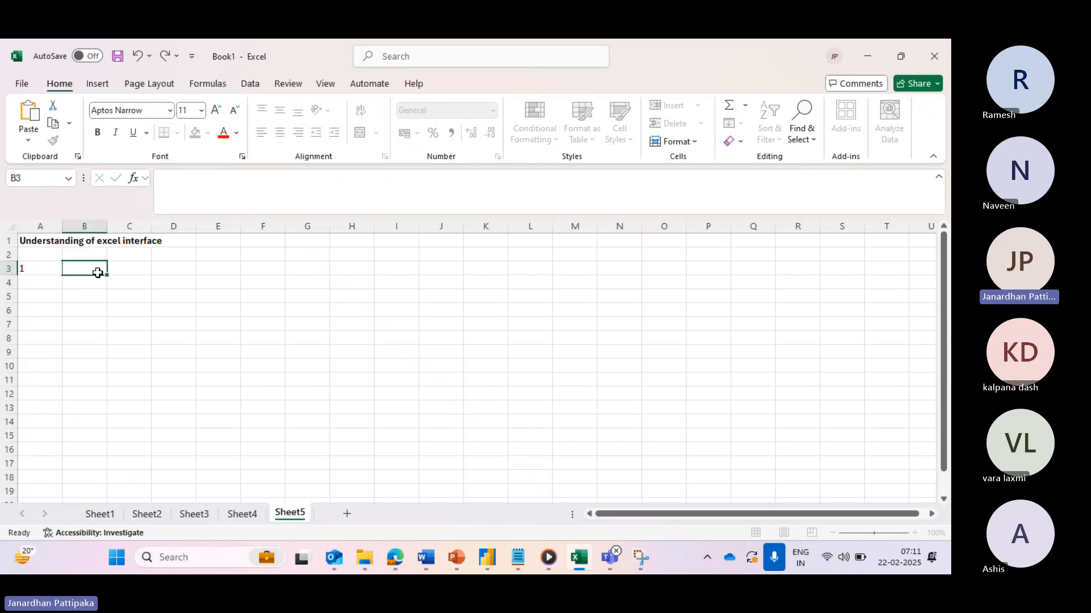
{"action": "type", "text": "Title Ba"}
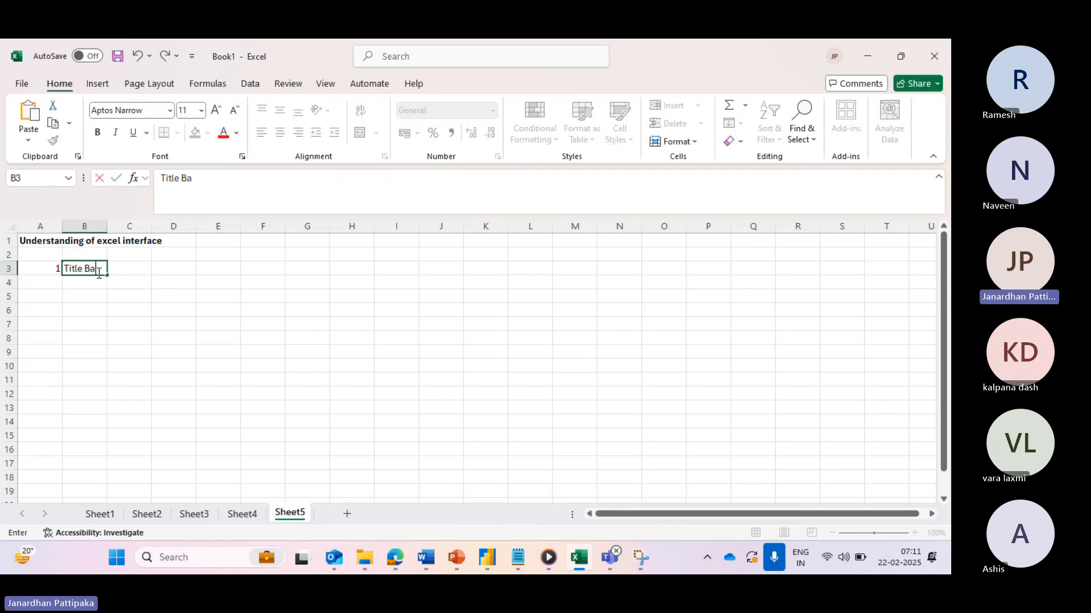
{"action": "type", "text": "r"}
{"action": "left_click", "coordinate": [54, 283]}
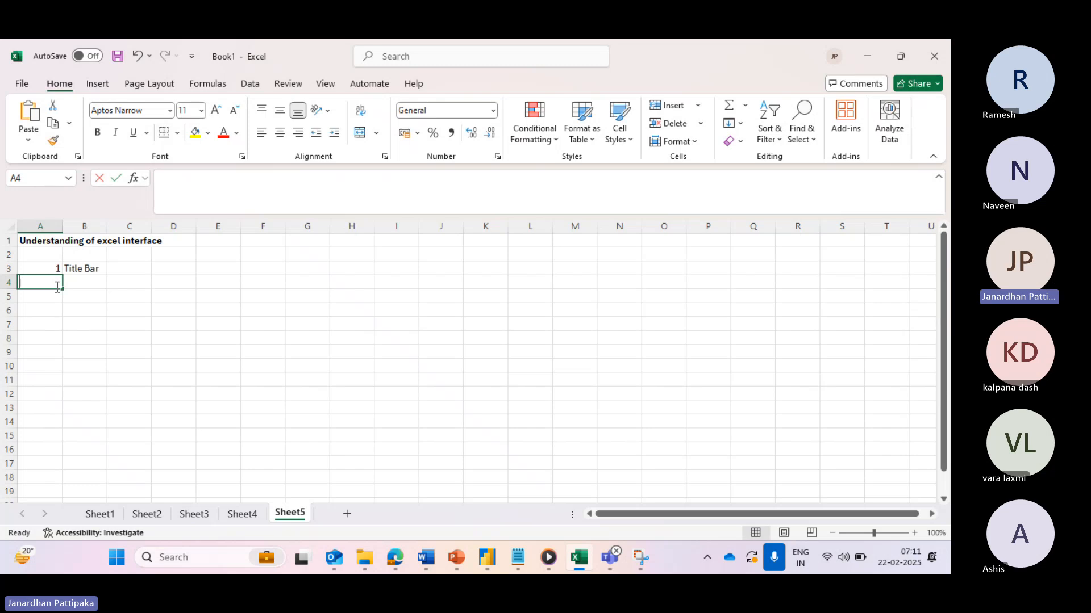
{"action": "type", "text": "2"}
{"action": "left_click", "coordinate": [84, 286]}
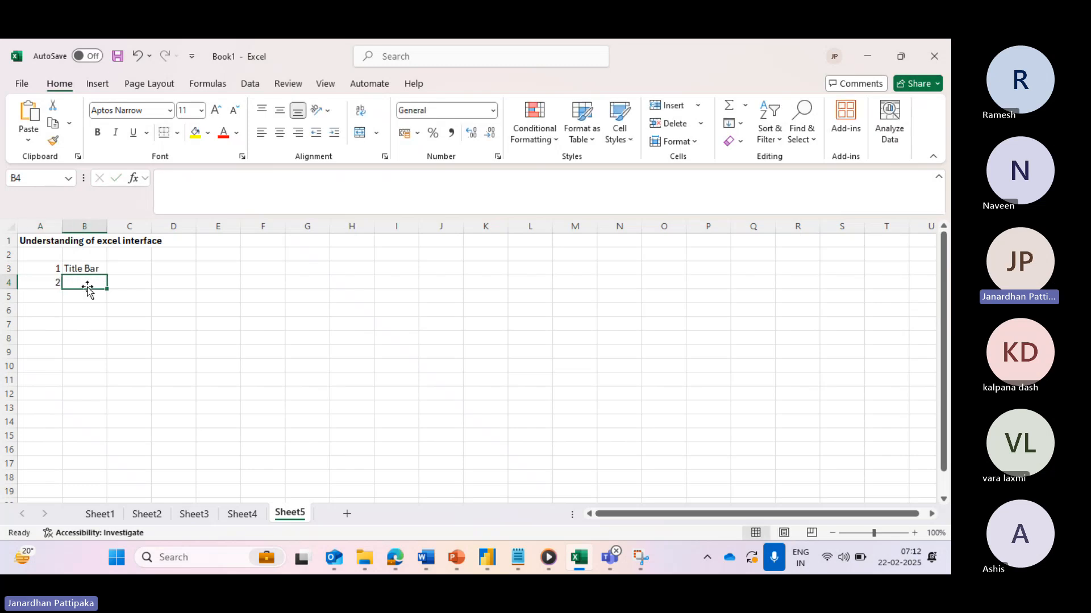
{"action": "type", "text": "Tabs"}
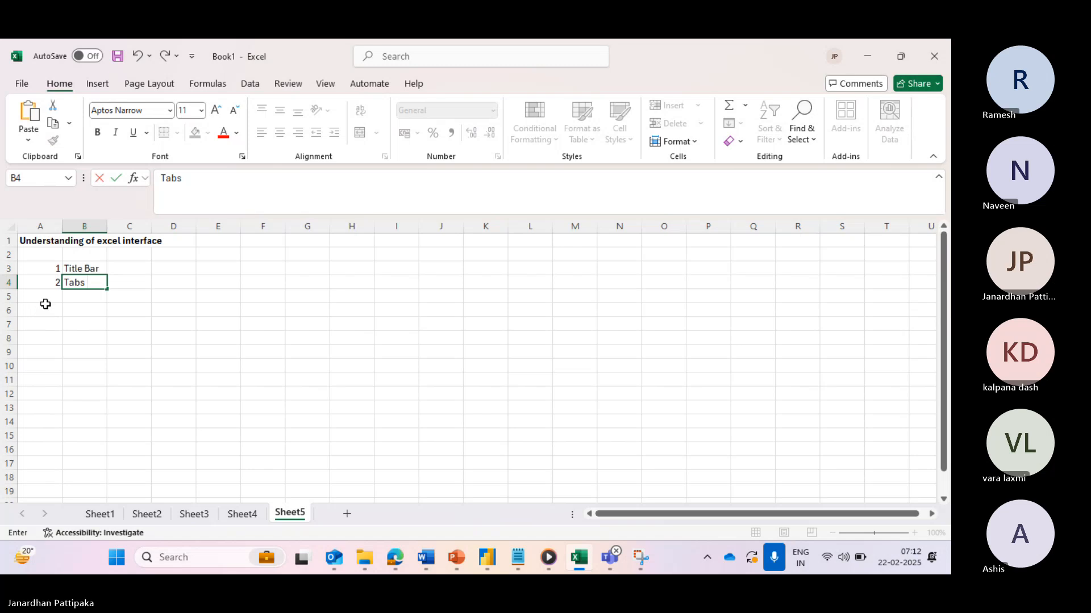
{"action": "left_click", "coordinate": [51, 297]}
- Correct A5 to 3 with 'Ribbon' in B5, then enter 4 and 'Quick Acess tool bar' in row 6
{"action": "type", "text": "3"}
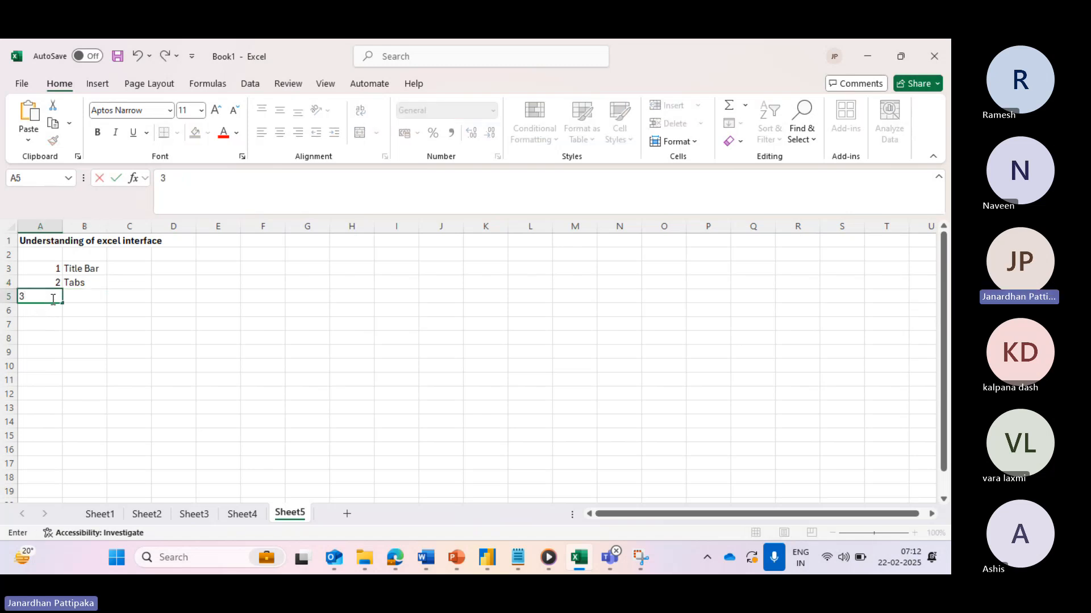
{"action": "type", "text": " Ribbon"}
{"action": "left_click", "coordinate": [57, 321]}
{"action": "left_click", "coordinate": [43, 301]}
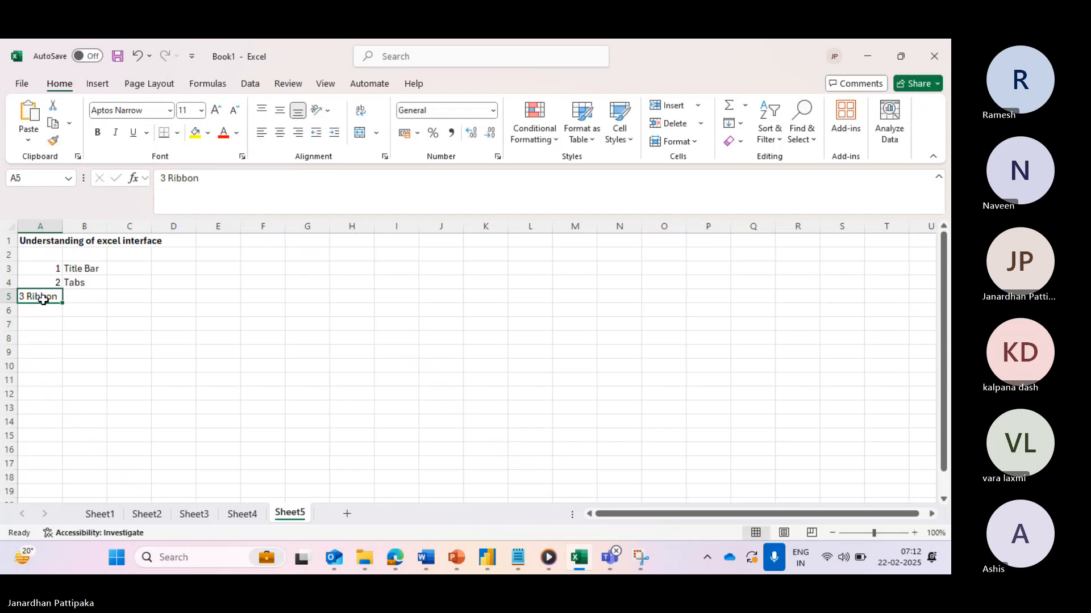
{"action": "key", "text": "Delete"}
{"action": "type", "text": "3"}
{"action": "left_click", "coordinate": [85, 297]}
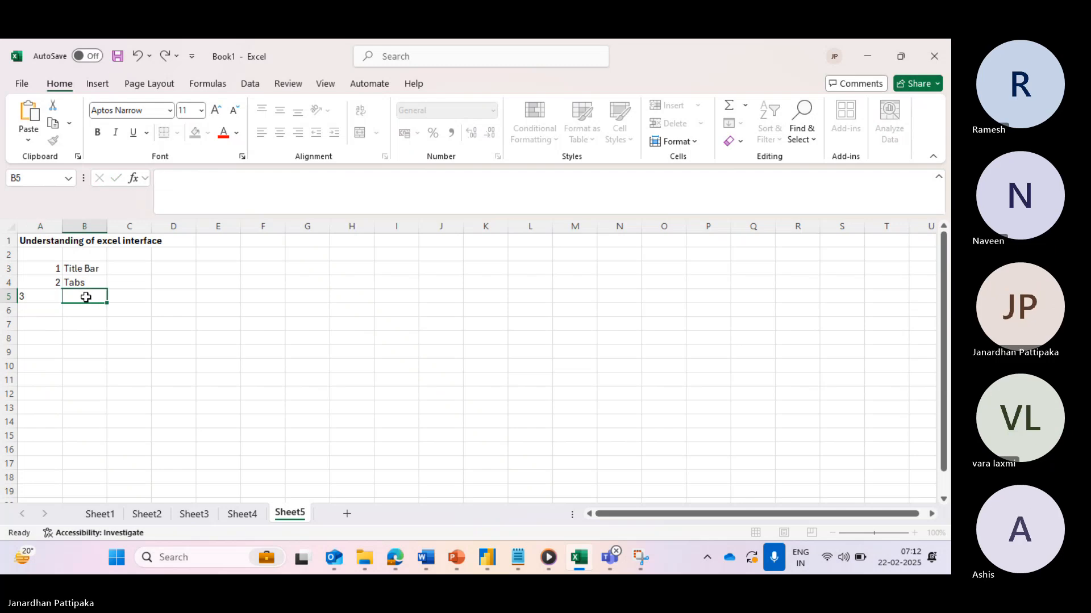
{"action": "type", "text": "Ribbon"}
{"action": "left_click", "coordinate": [49, 312]}
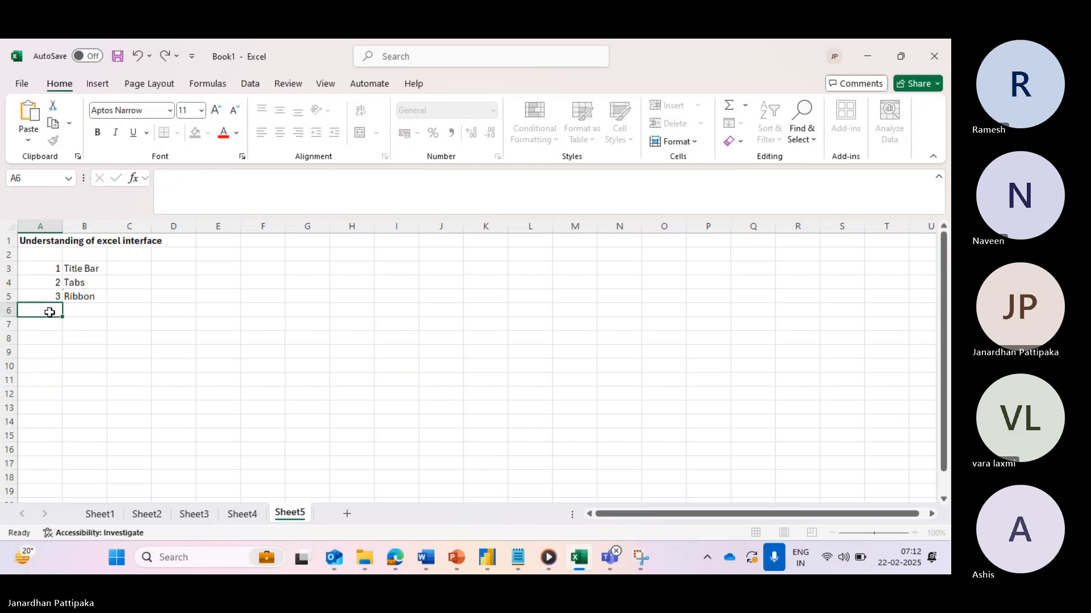
{"action": "type", "text": "4"}
{"action": "left_click", "coordinate": [89, 313]}
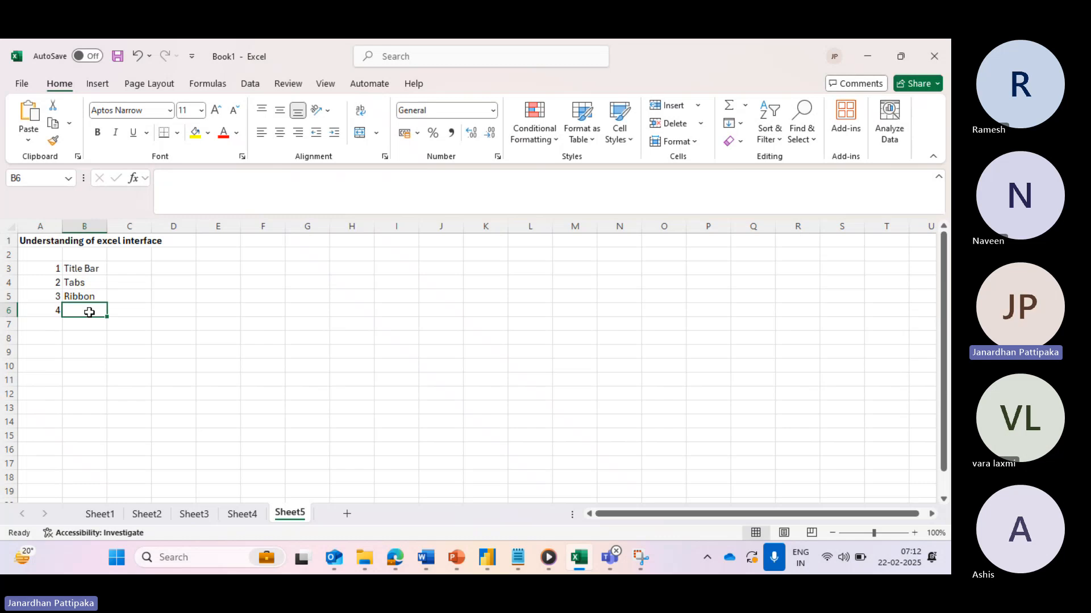
{"action": "type", "text": "Qu"}
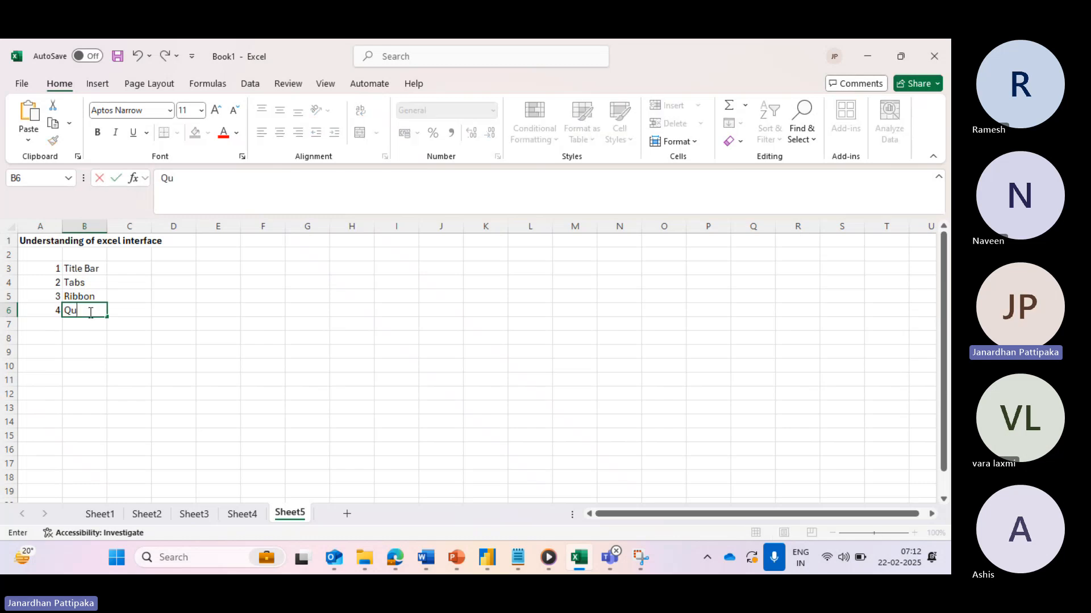
{"action": "type", "text": "ick Acess tool bar"}
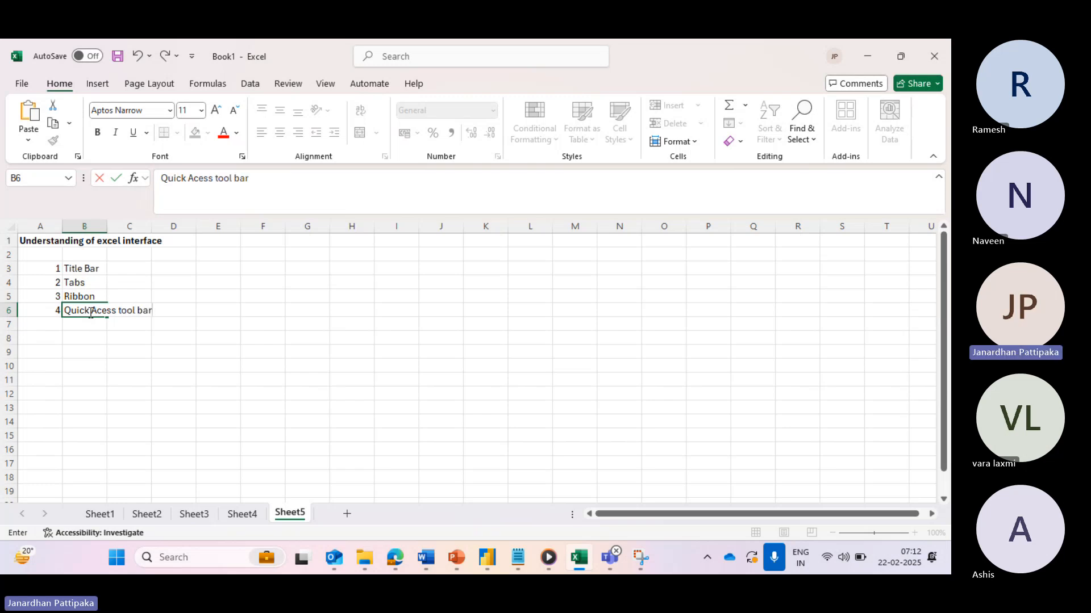
- Add item 5 'formula bar' and item 6 'Work sheet area' in rows 7–8
{"action": "left_click", "coordinate": [54, 324]}
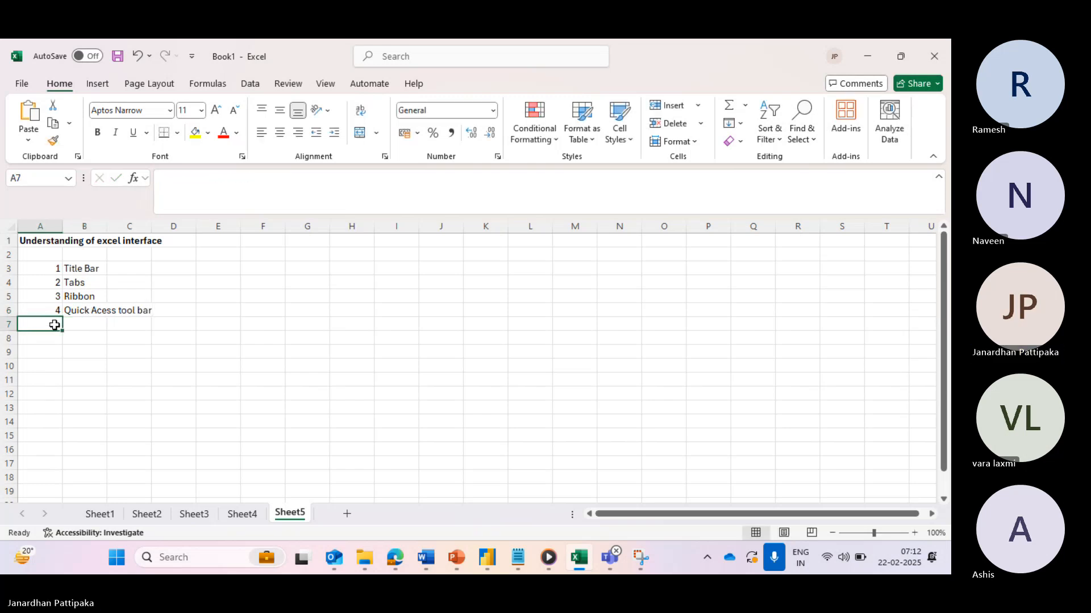
{"action": "type", "text": "5"}
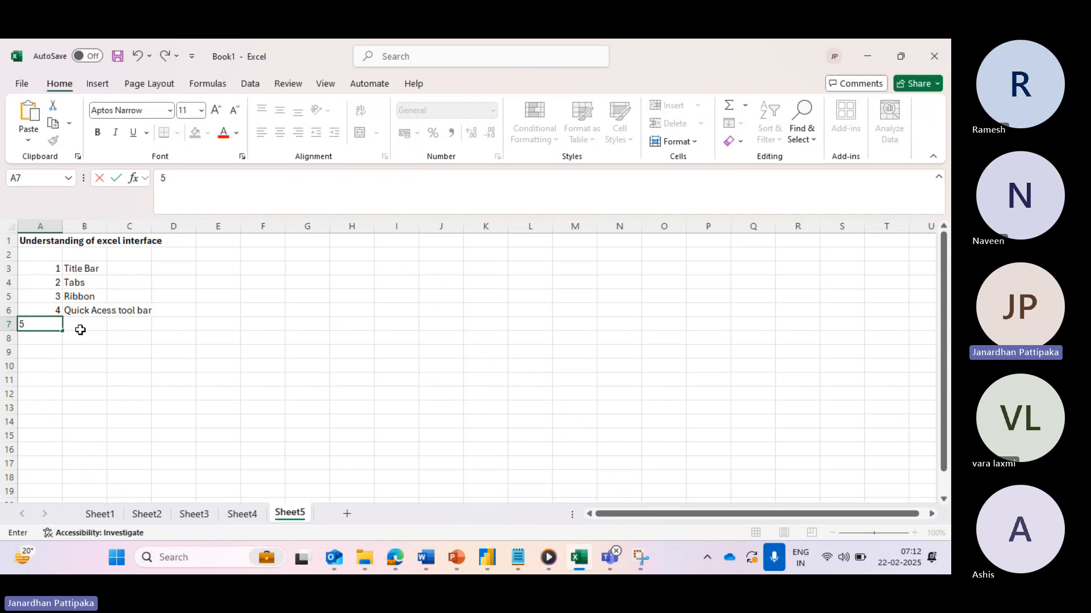
{"action": "left_click", "coordinate": [83, 330]}
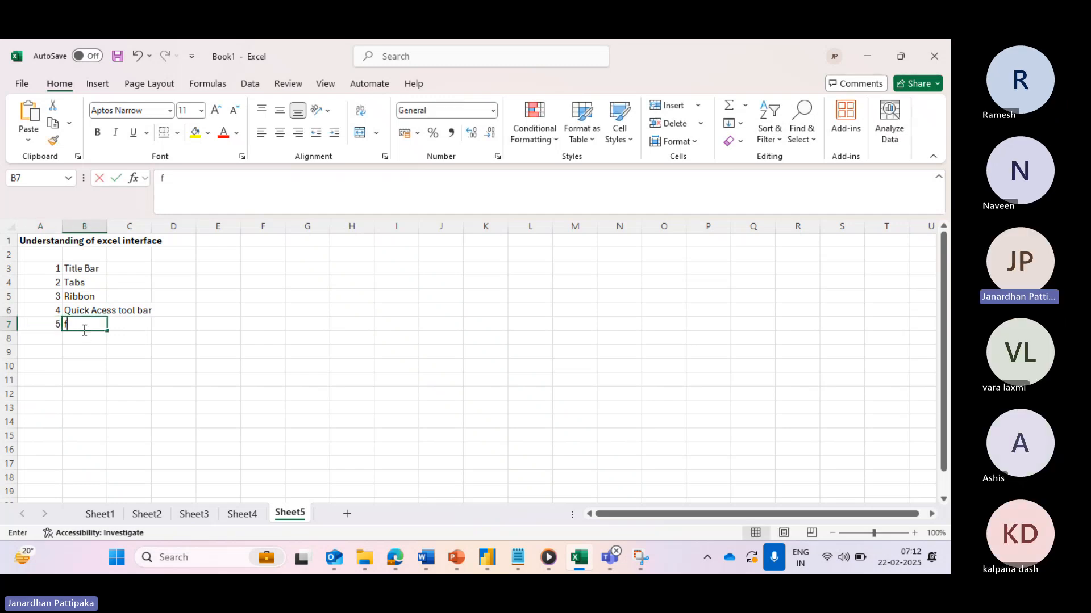
{"action": "type", "text": "fo"}
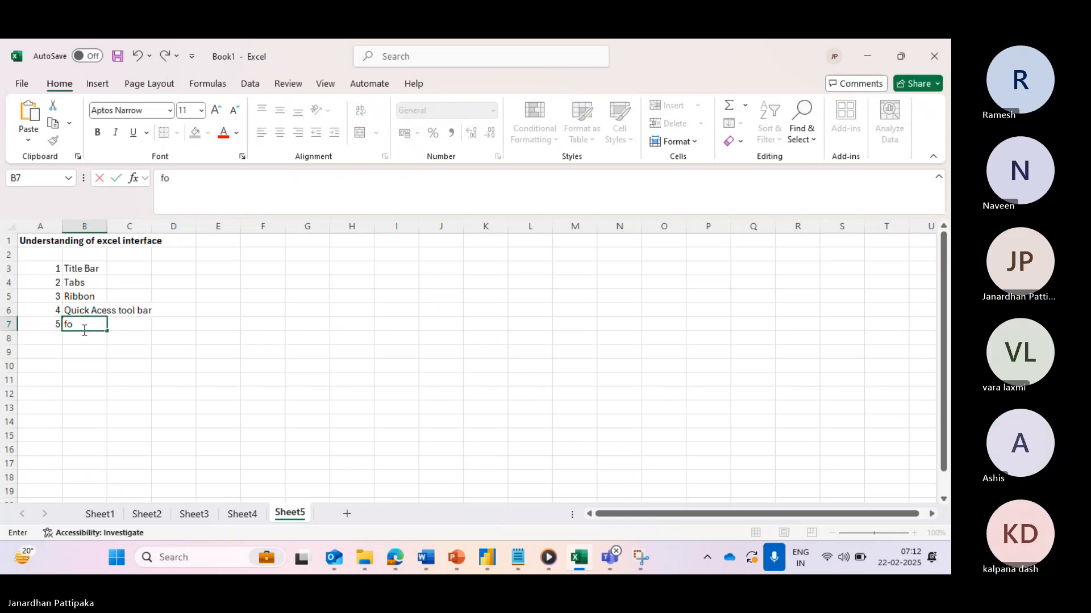
{"action": "type", "text": "rmula bar"}
{"action": "left_click", "coordinate": [51, 338]}
{"action": "type", "text": "6"}
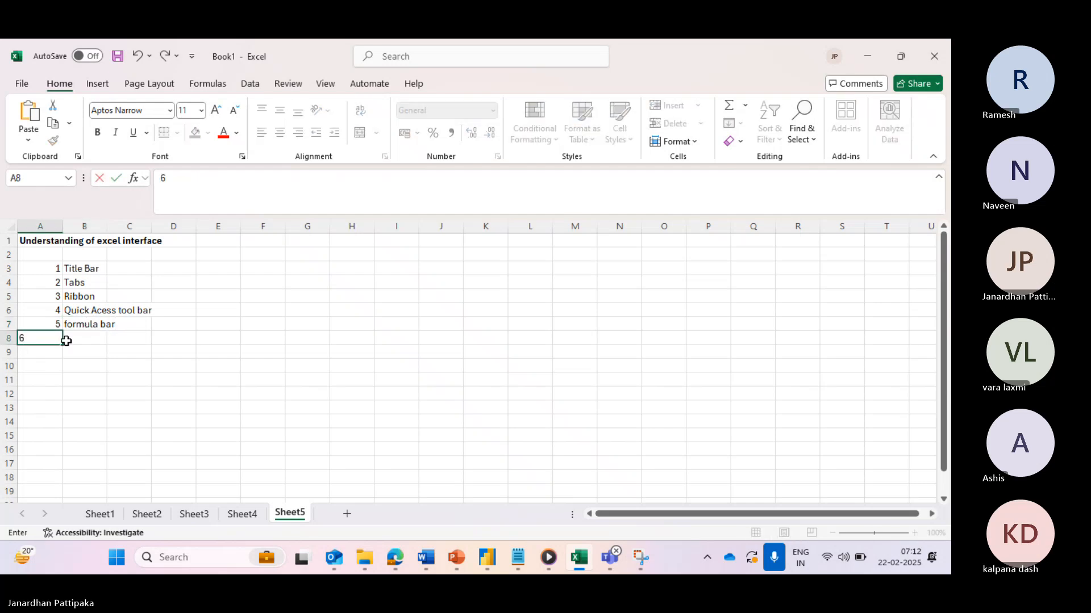
{"action": "left_click", "coordinate": [79, 341]}
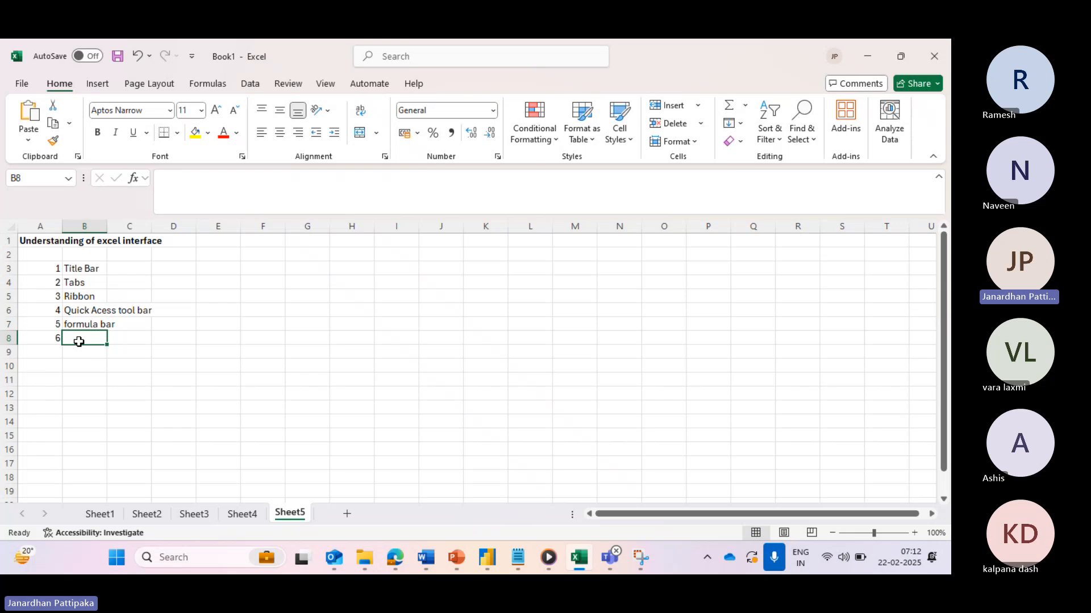
{"action": "type", "text": "Work shee"}
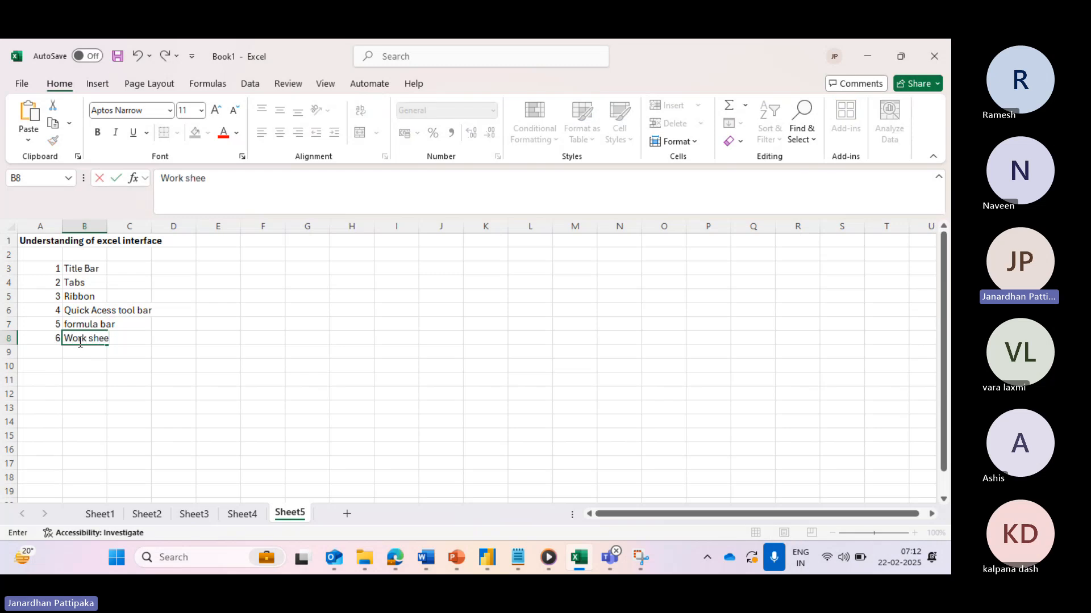
{"action": "type", "text": "t area"}
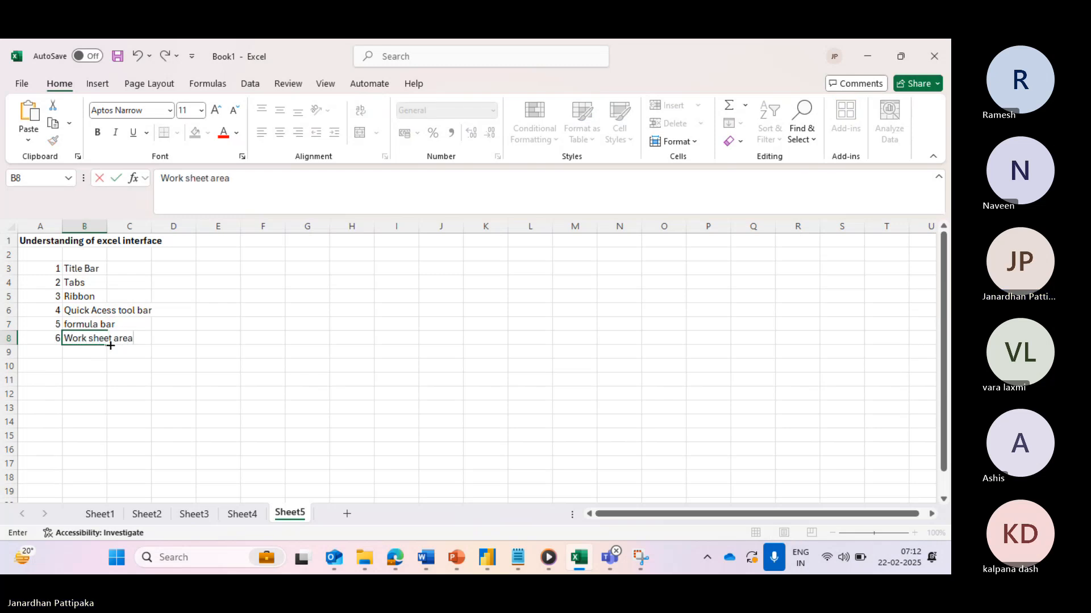
- Type cell, rows, columns and work sheet tabs across D8:G8
{"action": "left_click", "coordinate": [164, 338]}
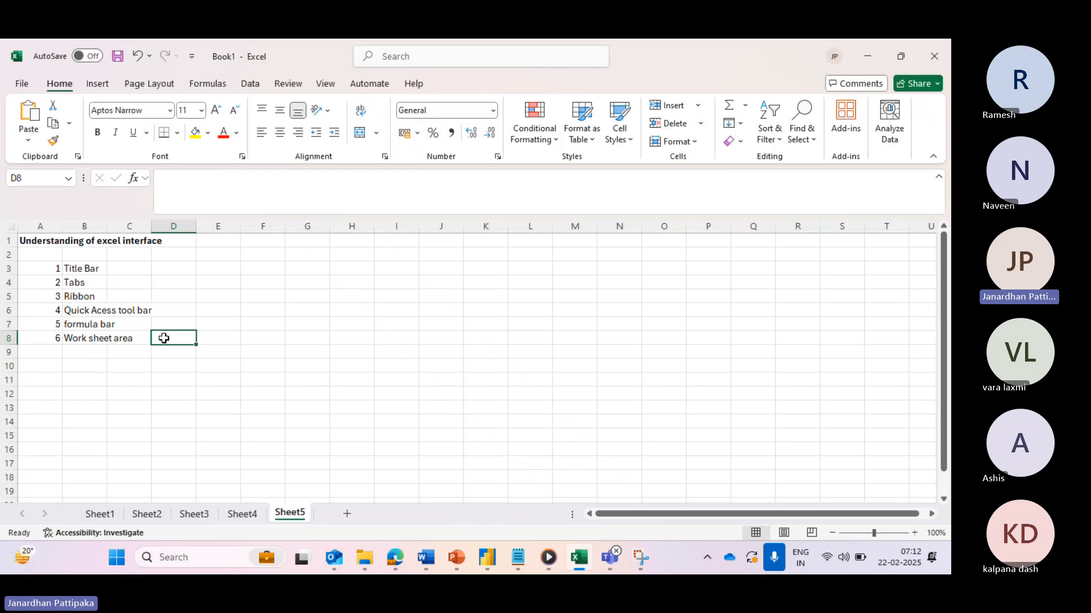
{"action": "type", "text": "cell"}
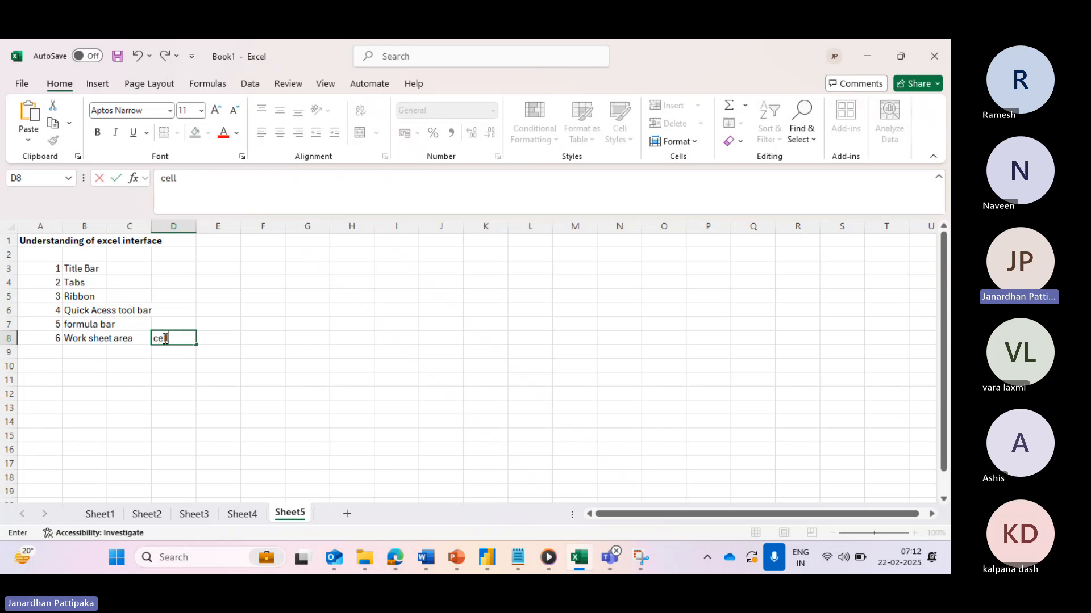
{"action": "left_click", "coordinate": [222, 338]}
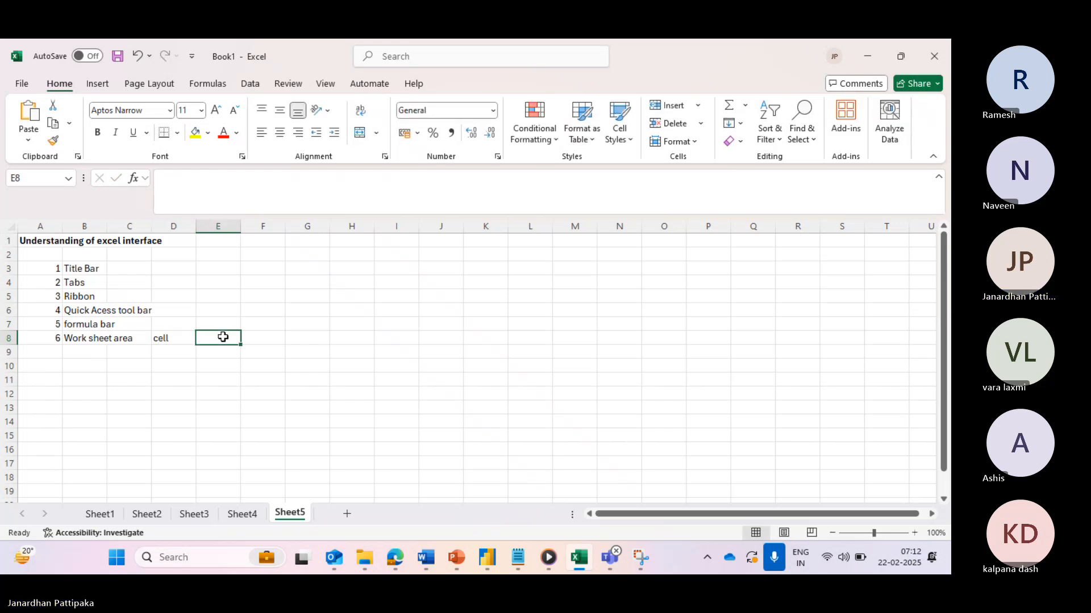
{"action": "type", "text": "rows"}
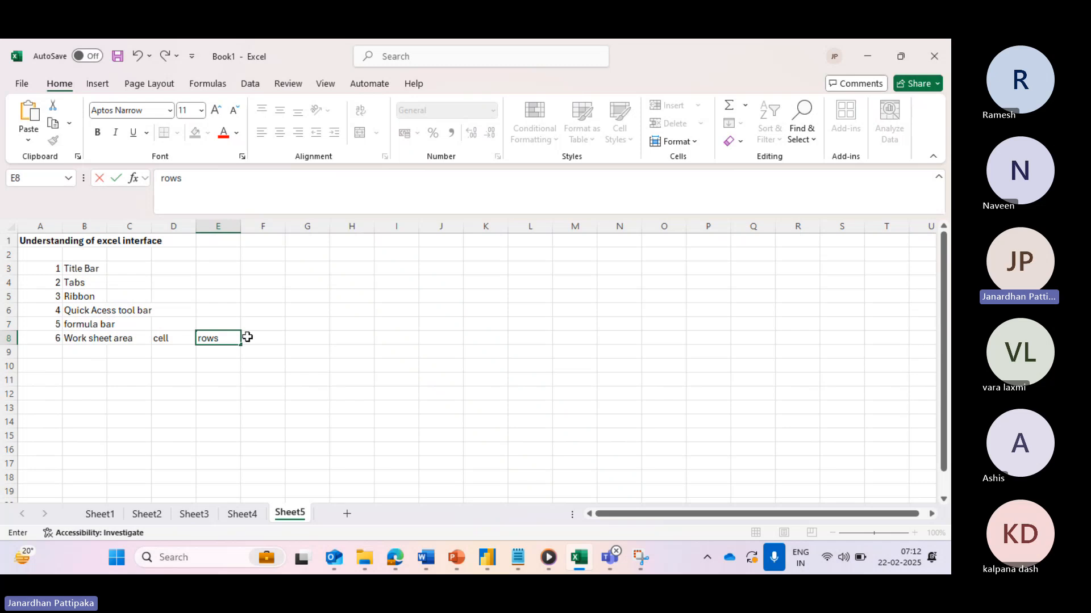
{"action": "left_click", "coordinate": [250, 337]}
{"action": "type", "text": "columns"}
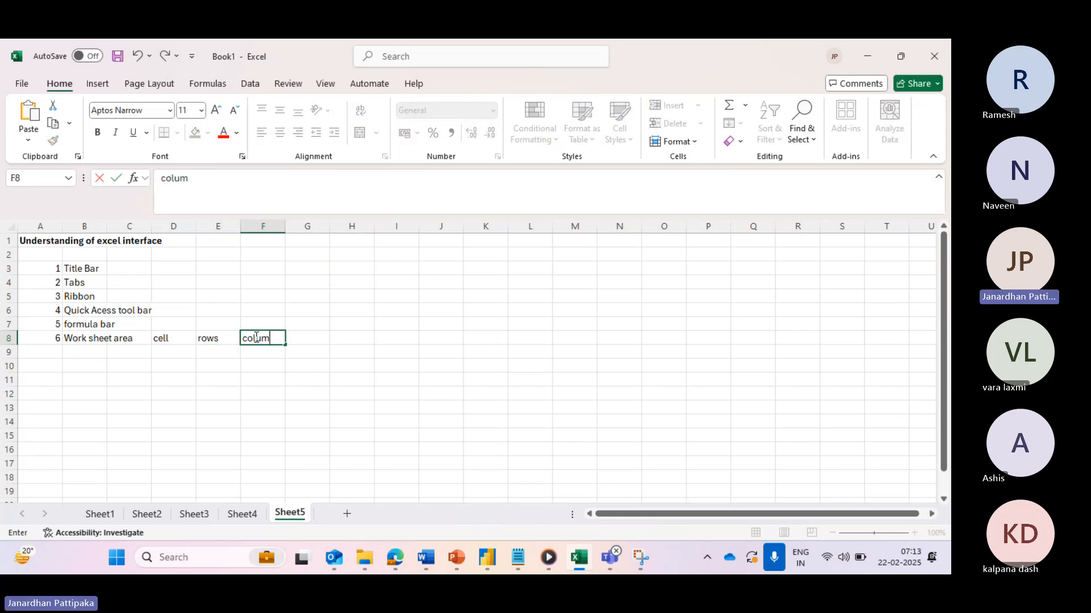
{"action": "left_click", "coordinate": [300, 338]}
{"action": "type", "text": "work "}
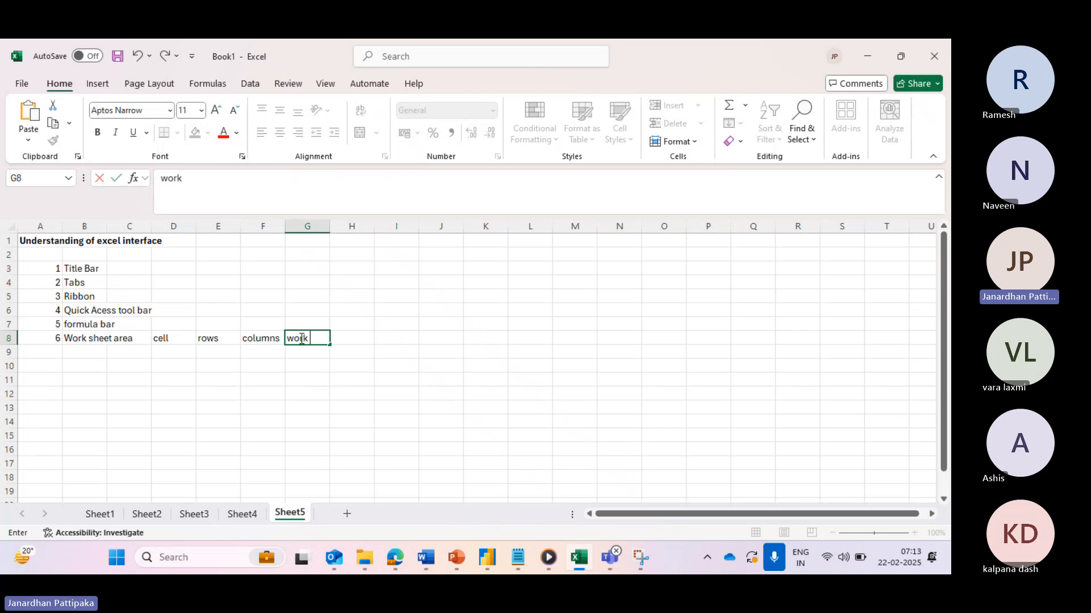
{"action": "type", "text": "sheet tabs"}
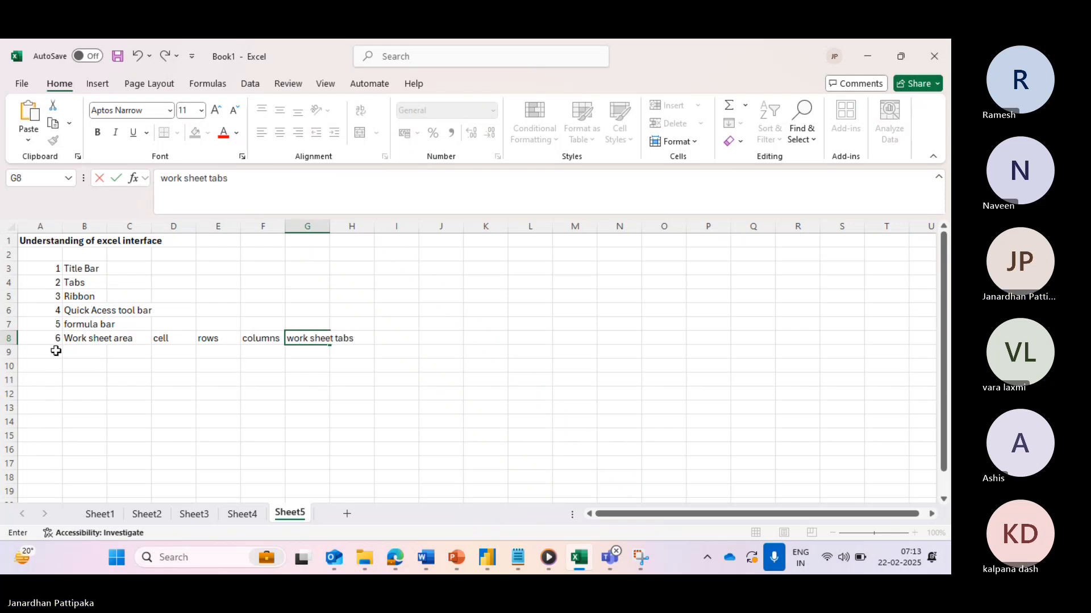
- Add item 7 'status bar' and item 8 'scroll bars' in rows 9–10
{"action": "left_click", "coordinate": [56, 351]}
{"action": "type", "text": "7"}
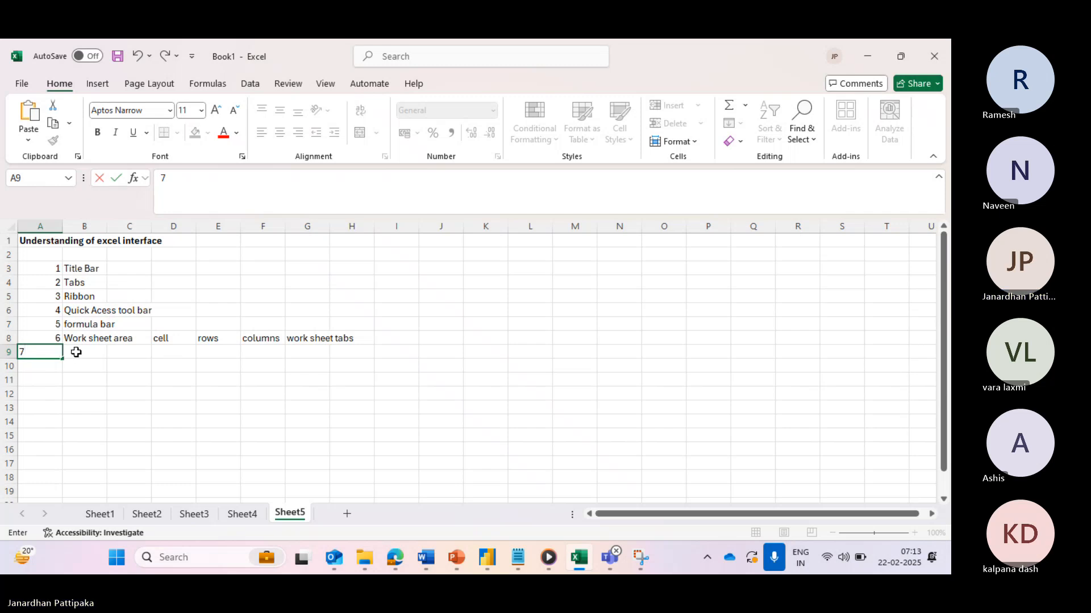
{"action": "left_click", "coordinate": [77, 352]}
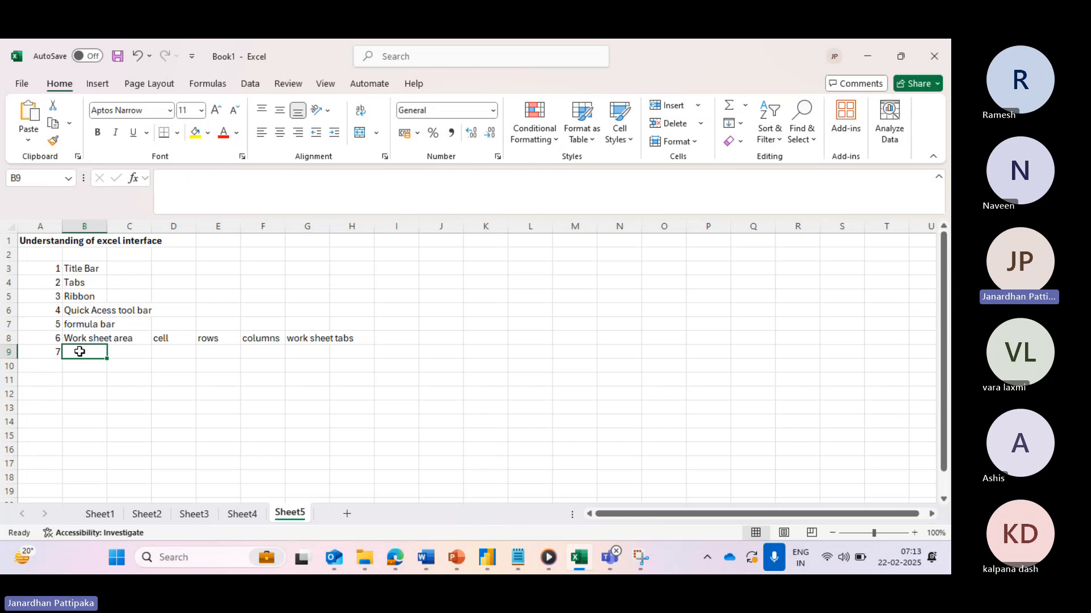
{"action": "type", "text": "status"}
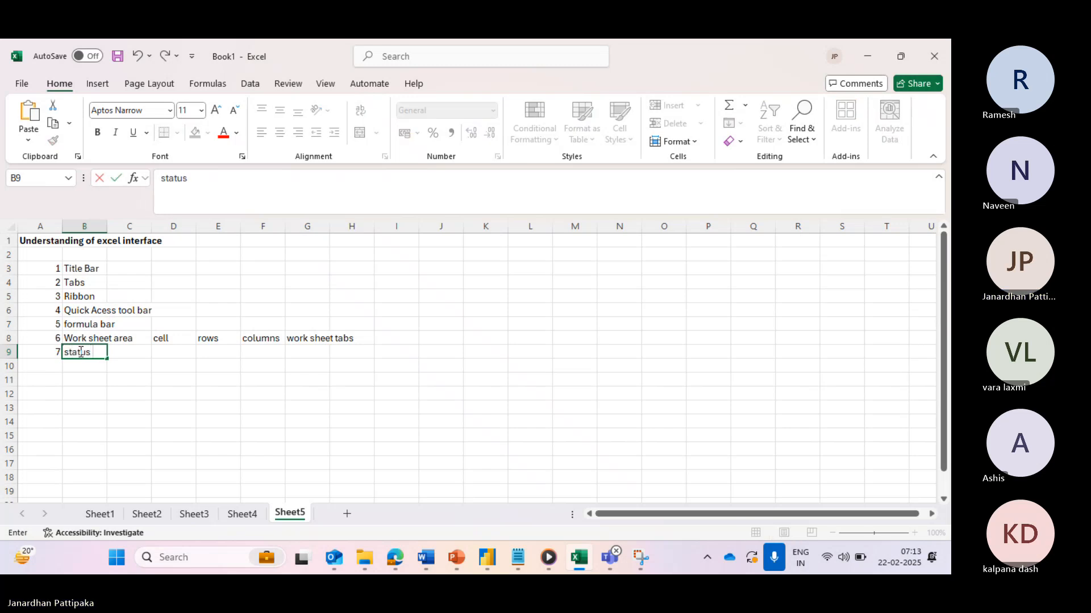
{"action": "type", "text": " bar"}
{"action": "left_click", "coordinate": [47, 366]}
{"action": "type", "text": "8"}
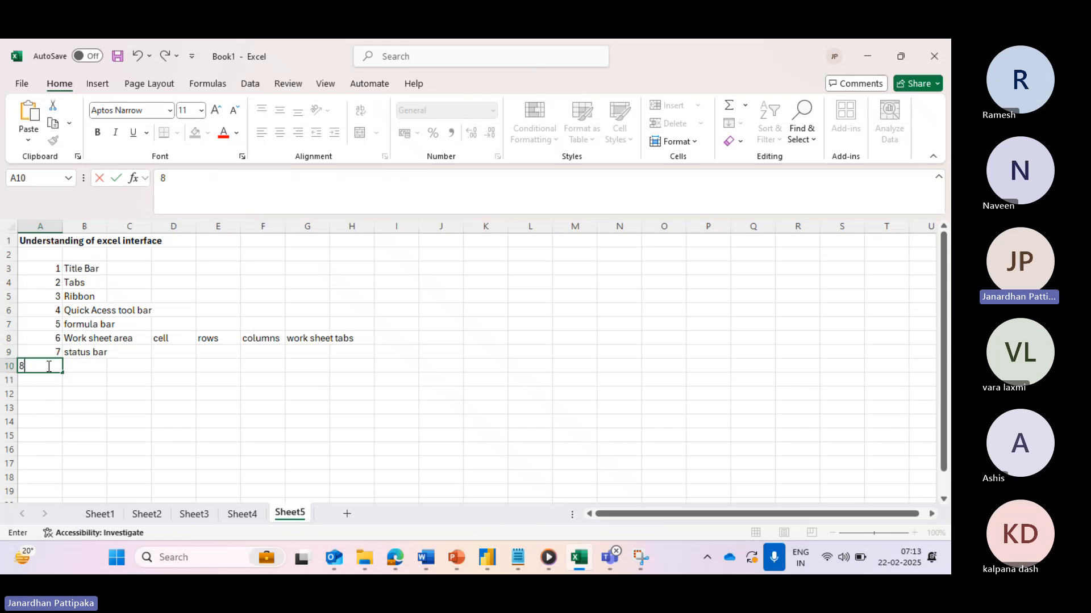
{"action": "left_click", "coordinate": [98, 367]}
{"action": "type", "text": "scroll"}
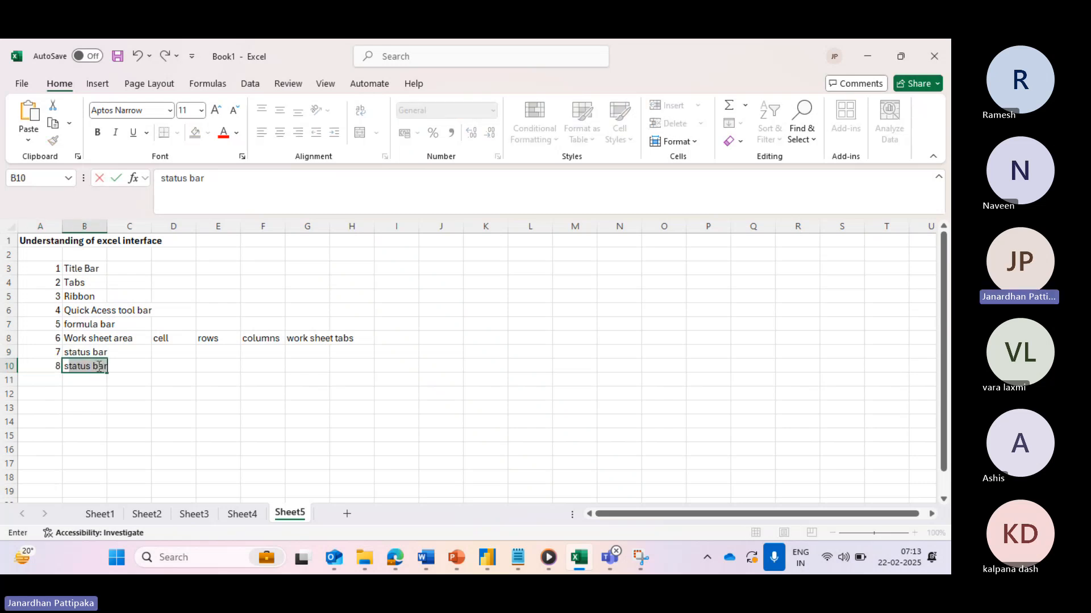
{"action": "type", "text": " ba"}
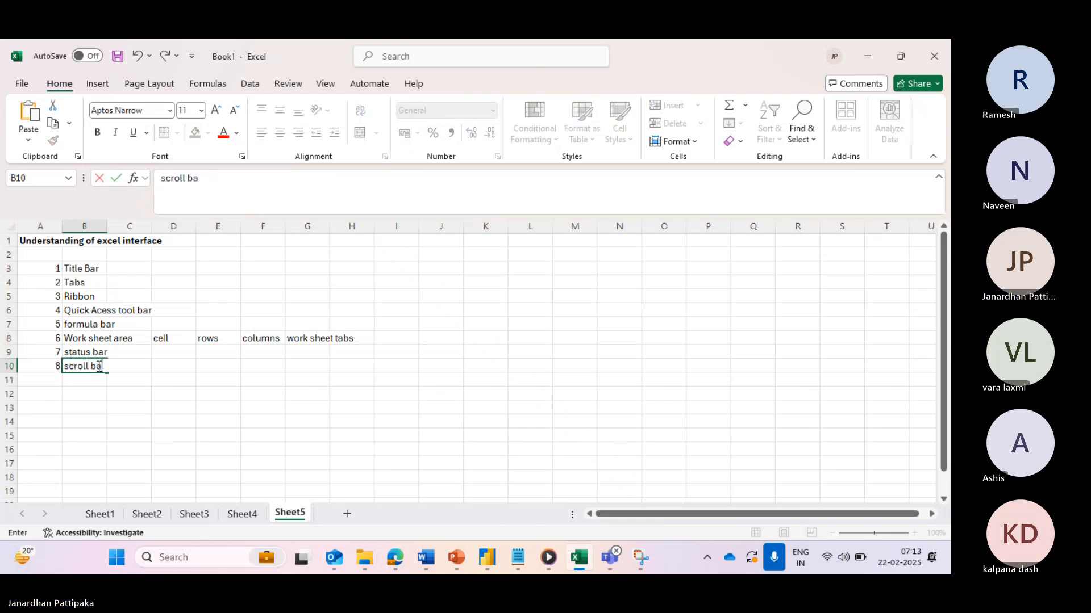
{"action": "type", "text": "rs"}
{"action": "left_click", "coordinate": [138, 390]}
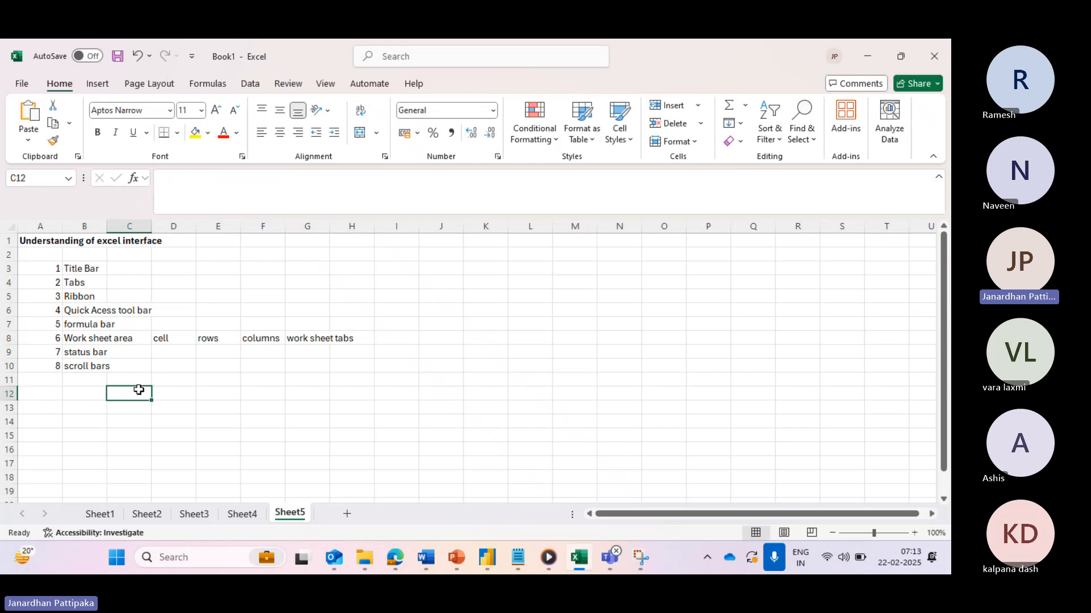
- Insert a blank row above row 1 so the heading moves to A2
{"action": "left_click_drag", "start_coordinate": [43, 268], "coordinate": [343, 368]}
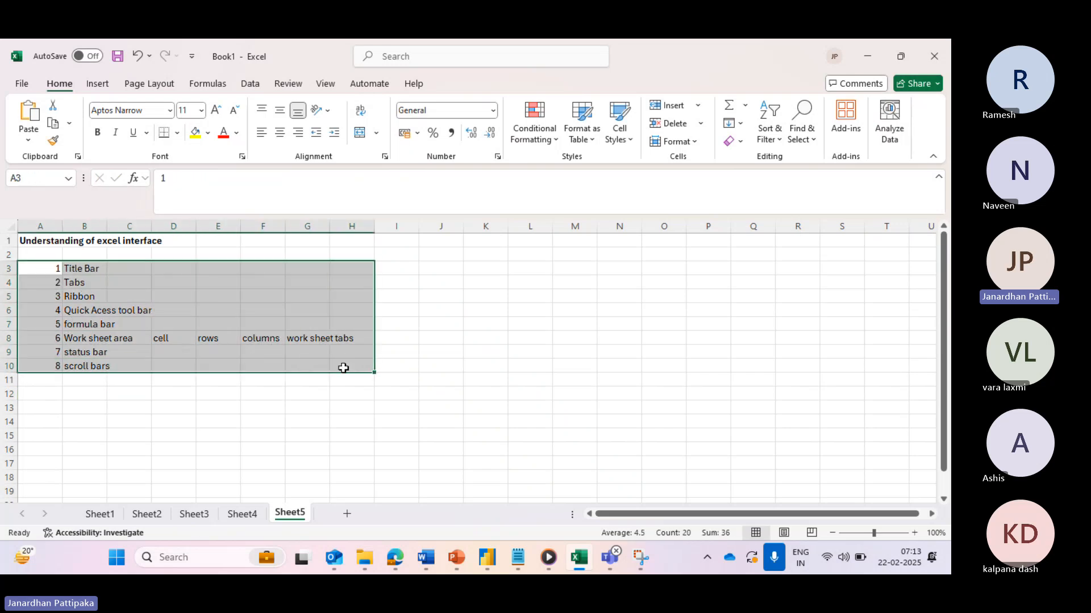
{"action": "left_click", "coordinate": [48, 241]}
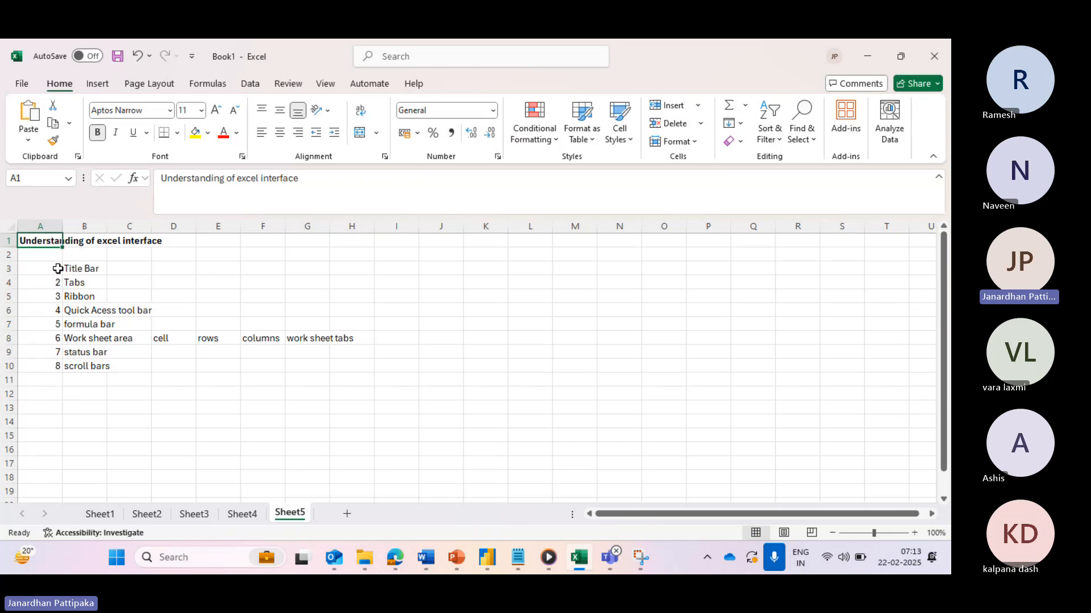
{"action": "left_click", "coordinate": [7, 241]}
{"action": "right_click", "coordinate": [7, 241]}
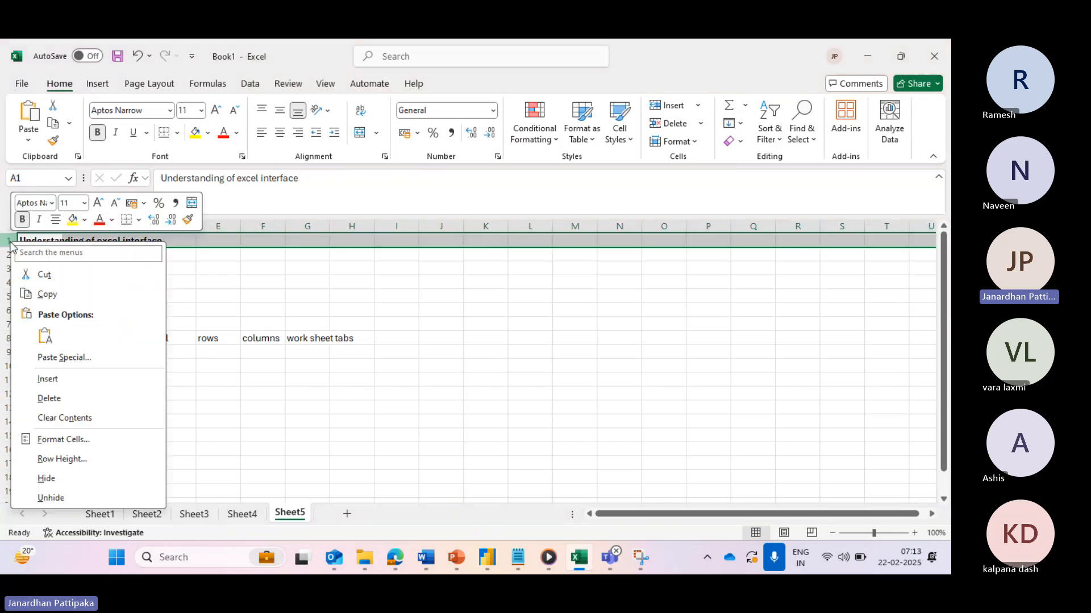
{"action": "left_click", "coordinate": [52, 382]}
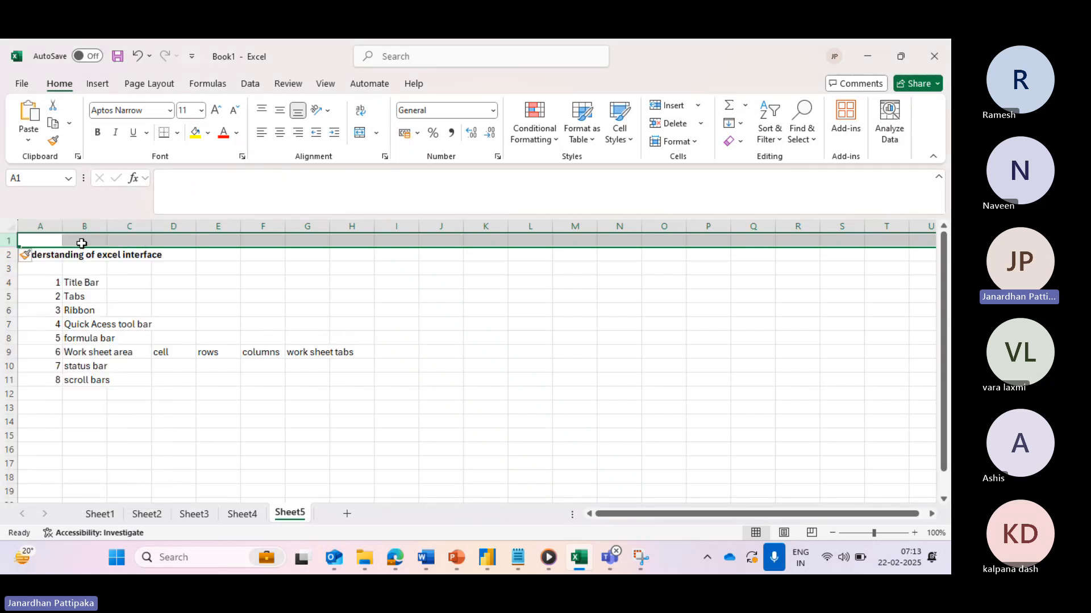
{"action": "left_click", "coordinate": [162, 268]}
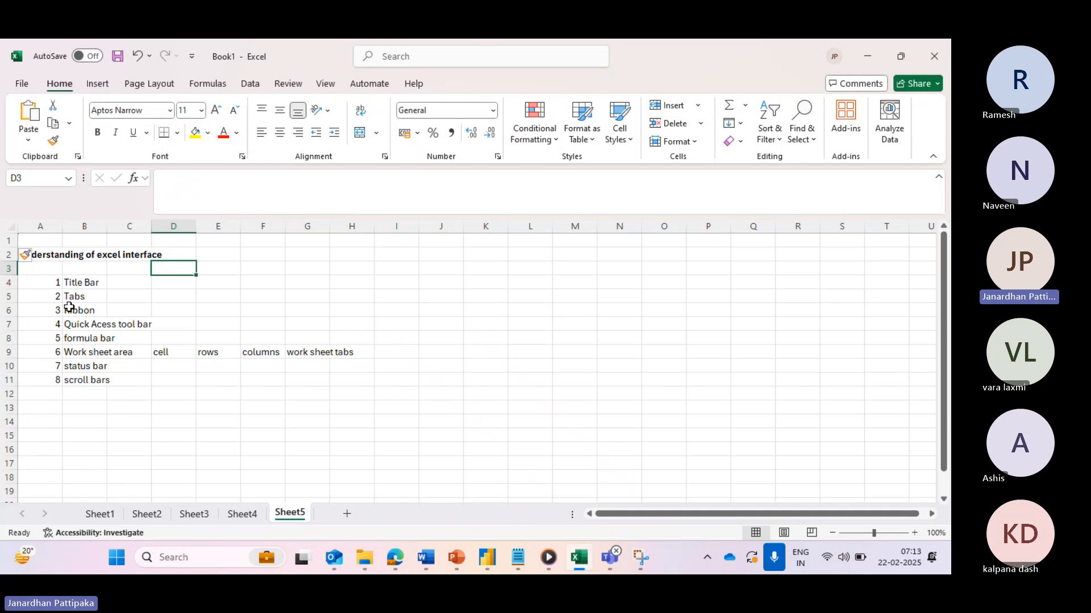
{"action": "left_click", "coordinate": [52, 256]}
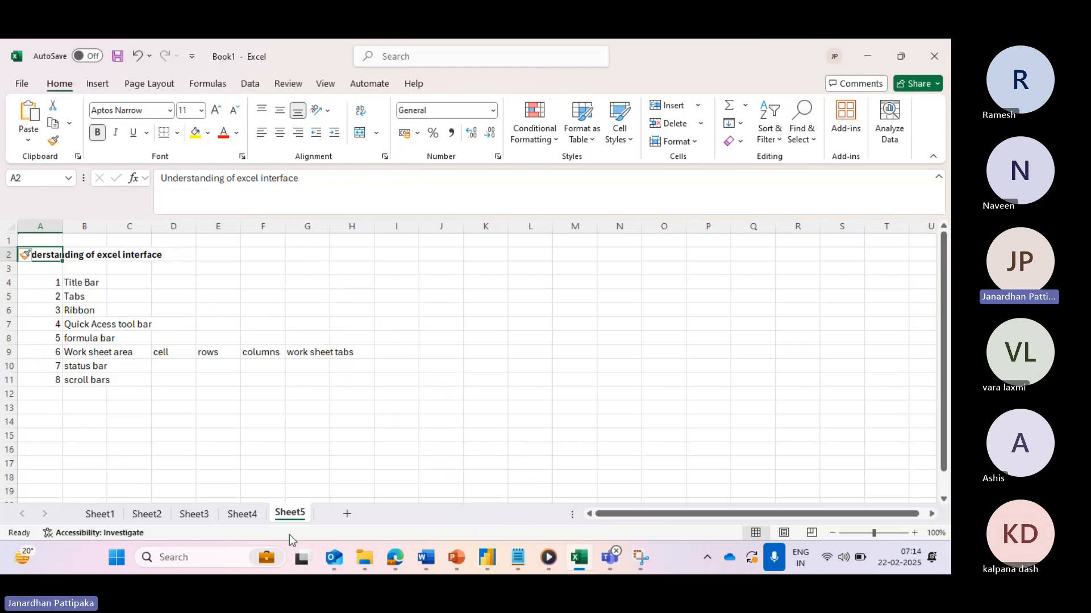
{"action": "left_click", "coordinate": [217, 558]}
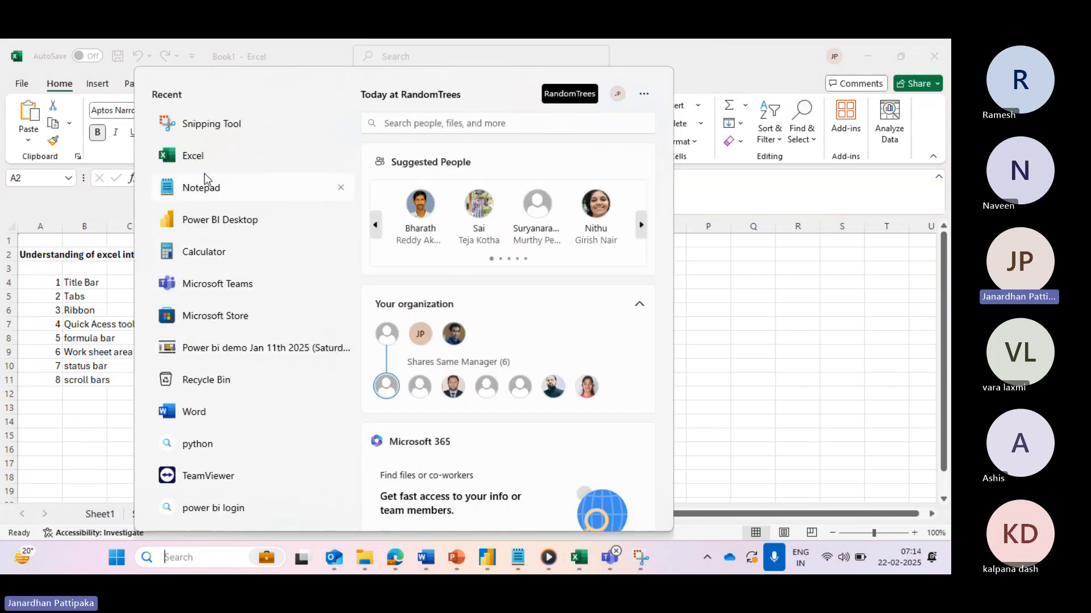
{"action": "left_click", "coordinate": [193, 157]}
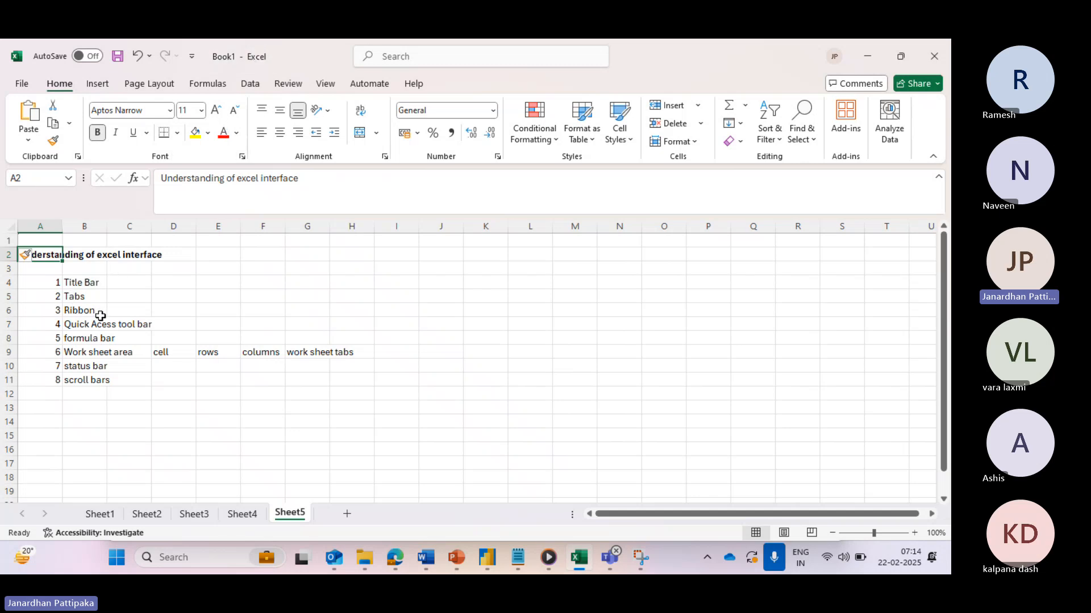
- Save the workbook into Downloads under the name 'Data entry and formating'
{"action": "left_click", "coordinate": [25, 91]}
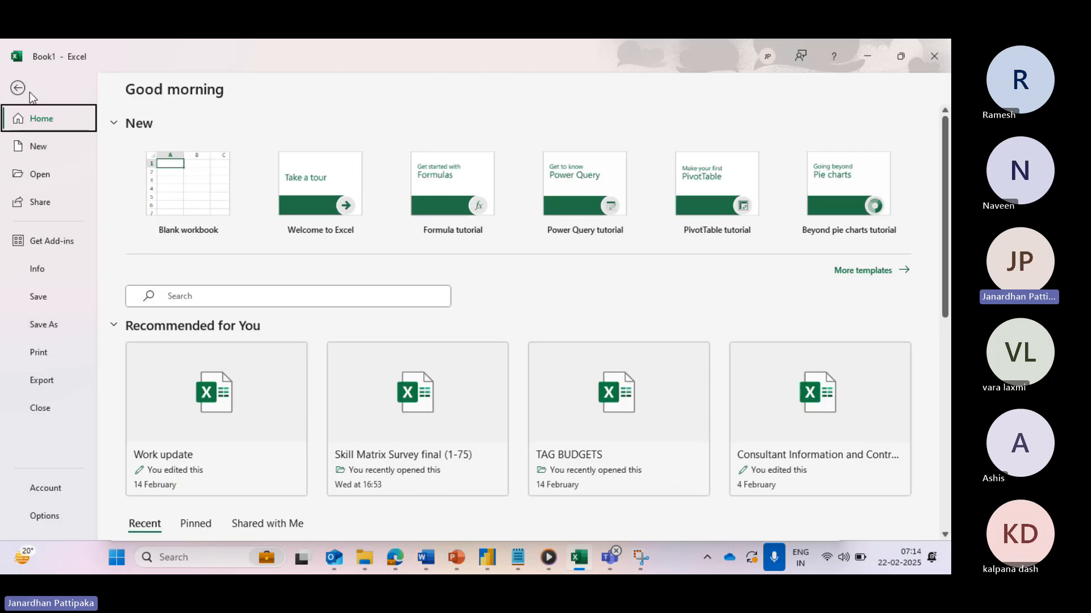
{"action": "left_click", "coordinate": [49, 325]}
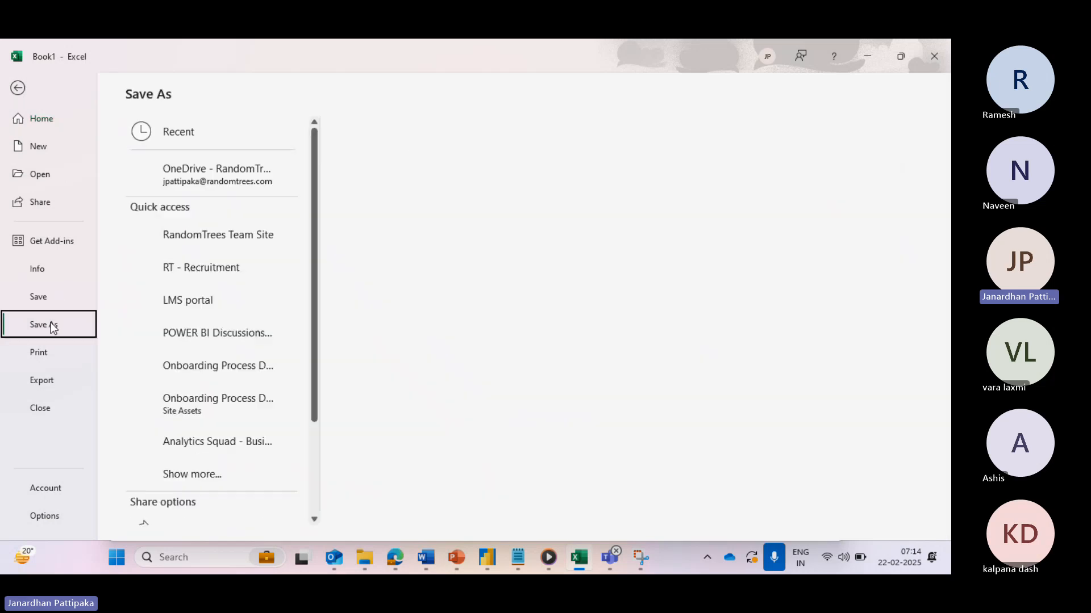
{"action": "scroll", "coordinate": [210, 391], "scroll_direction": "down", "scroll_amount": 3}
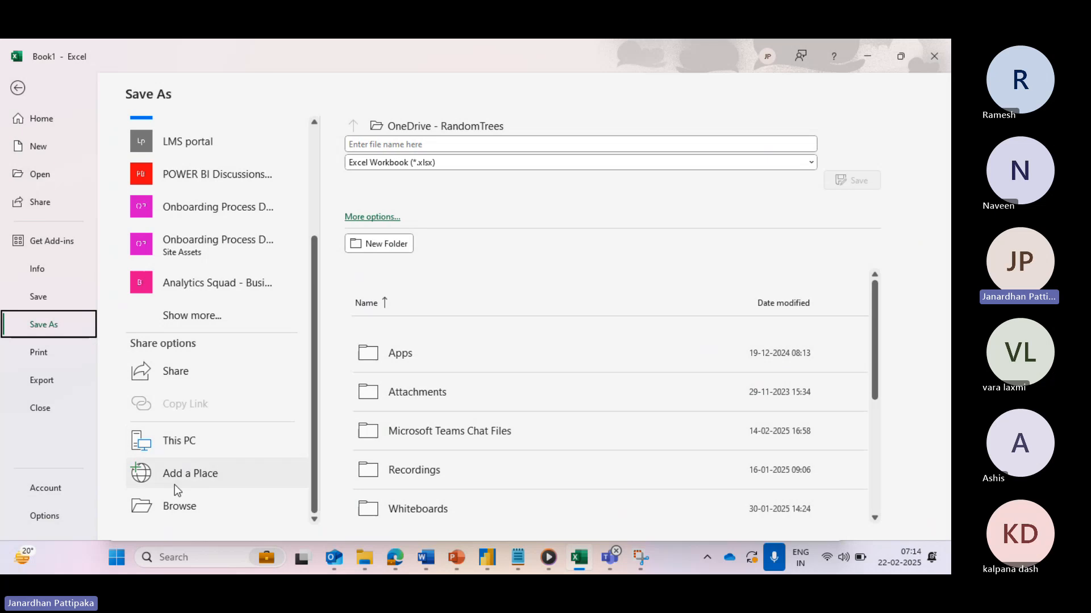
{"action": "left_click", "coordinate": [176, 506]}
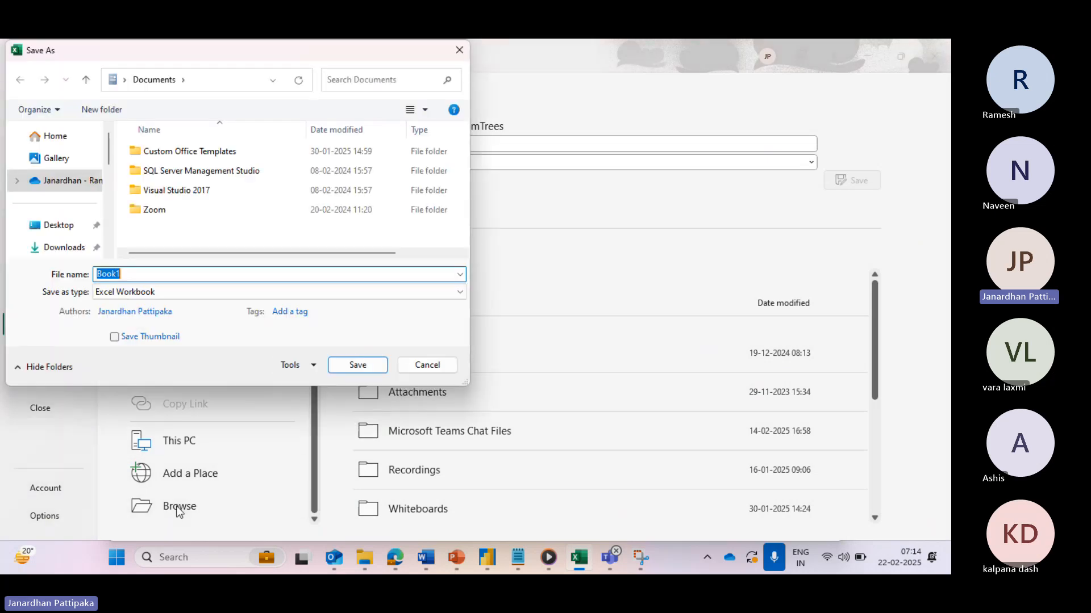
{"action": "left_click", "coordinate": [64, 248]}
{"action": "double_click", "coordinate": [117, 274]}
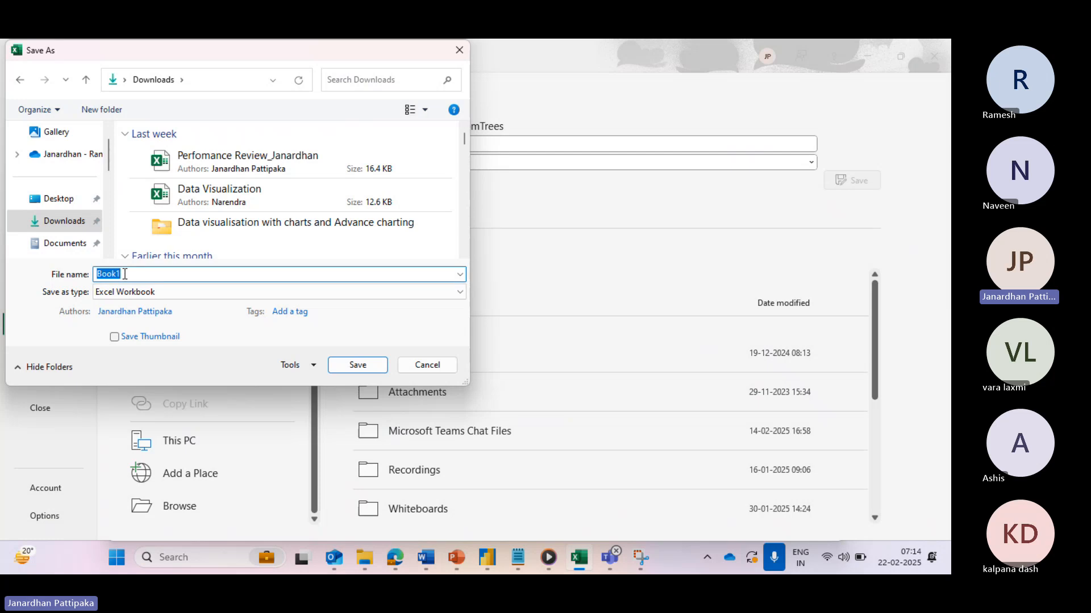
{"action": "key", "text": "BackSpace"}
{"action": "type", "text": "Dat"}
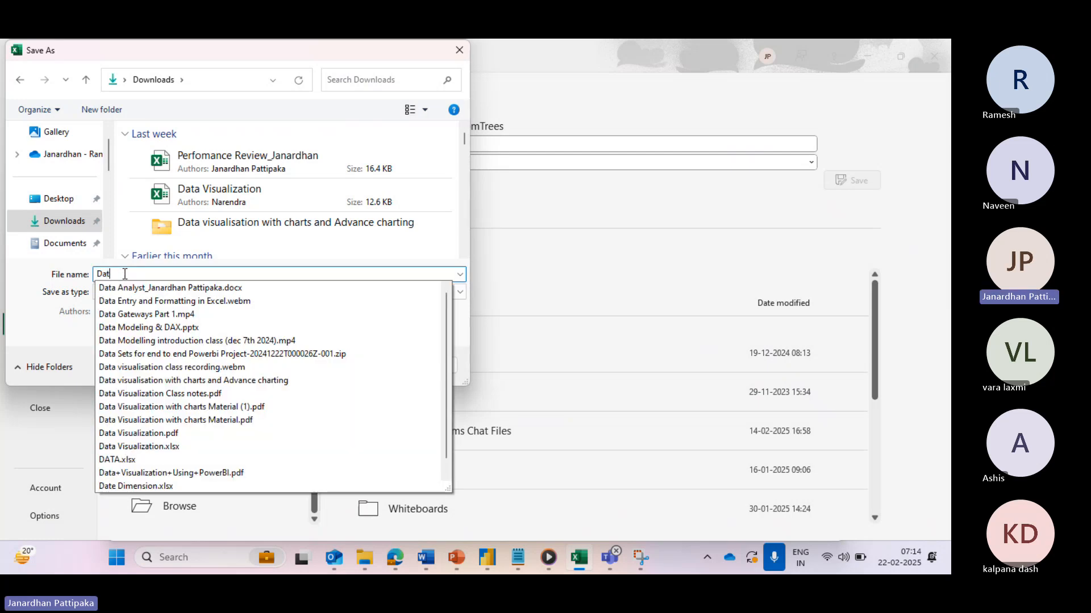
{"action": "type", "text": "a a"}
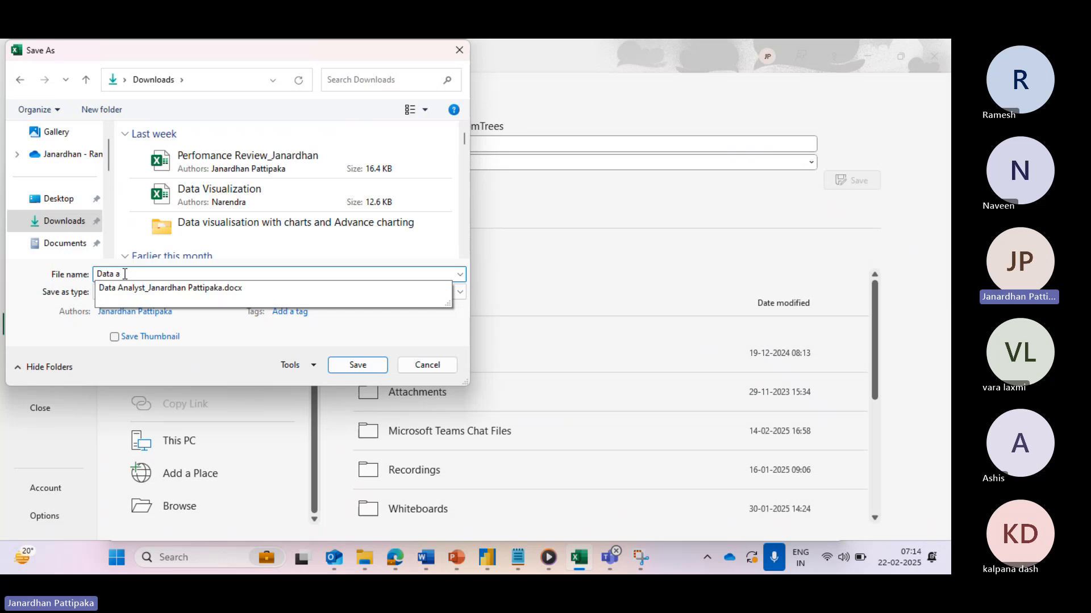
{"action": "key", "text": "BackSpace"}
{"action": "type", "text": "e"}
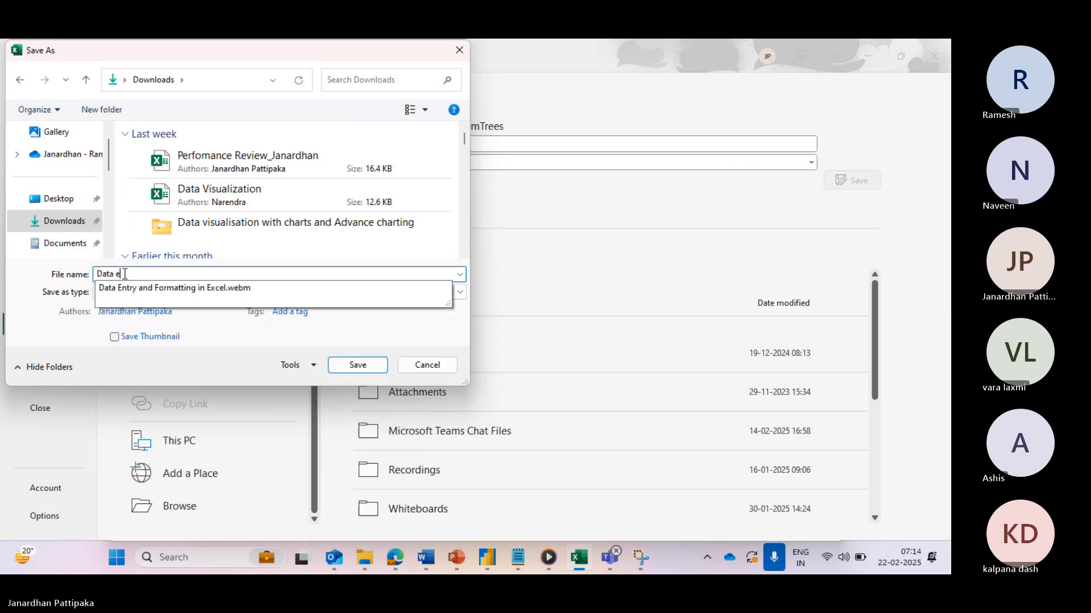
{"action": "type", "text": "ntry an"}
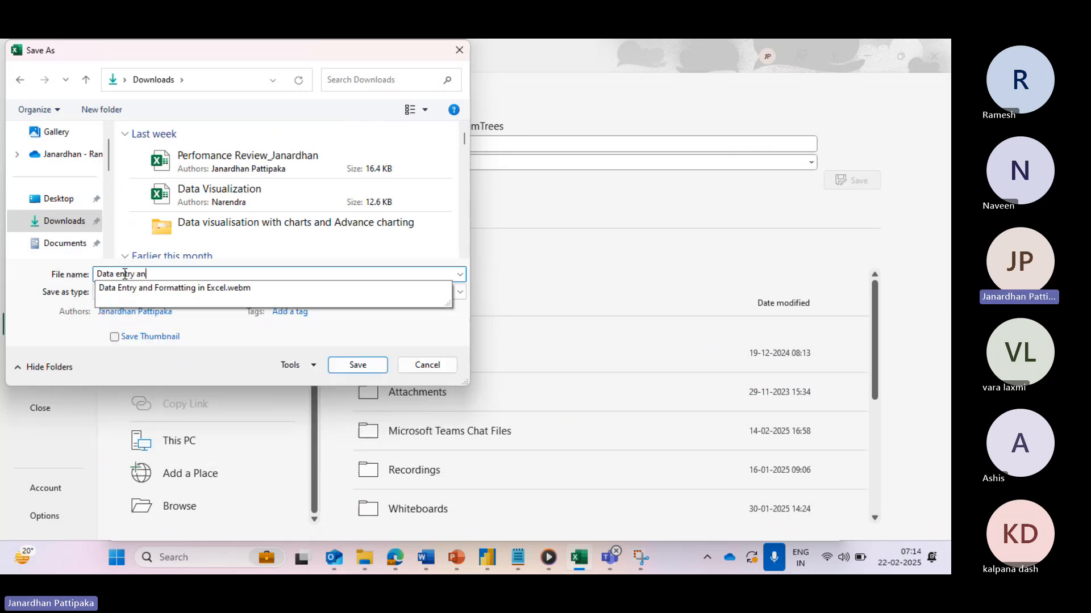
{"action": "type", "text": "d formating"}
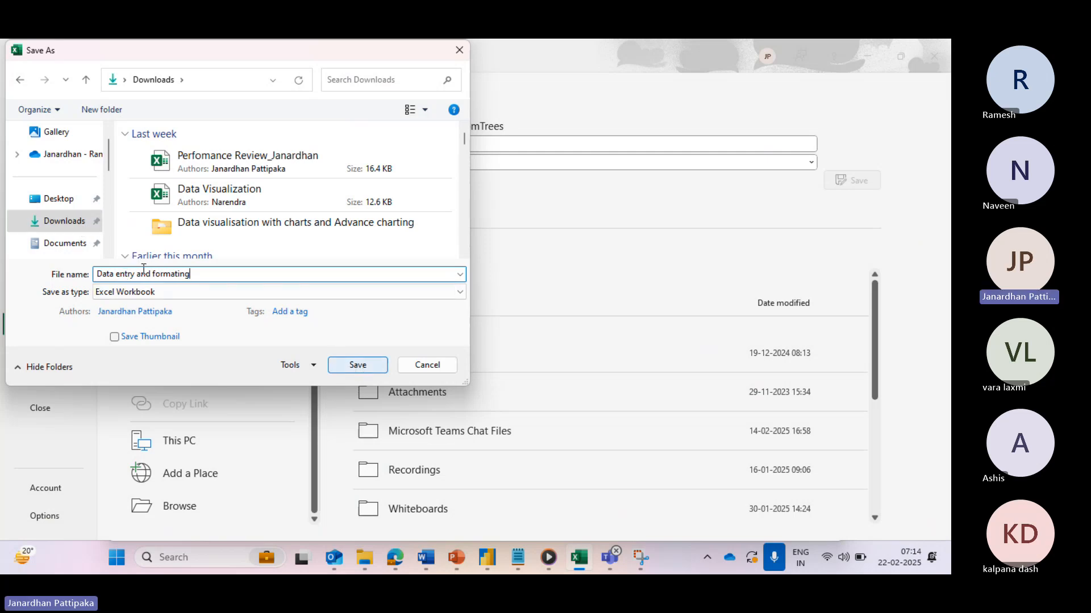
{"action": "left_click", "coordinate": [357, 365]}
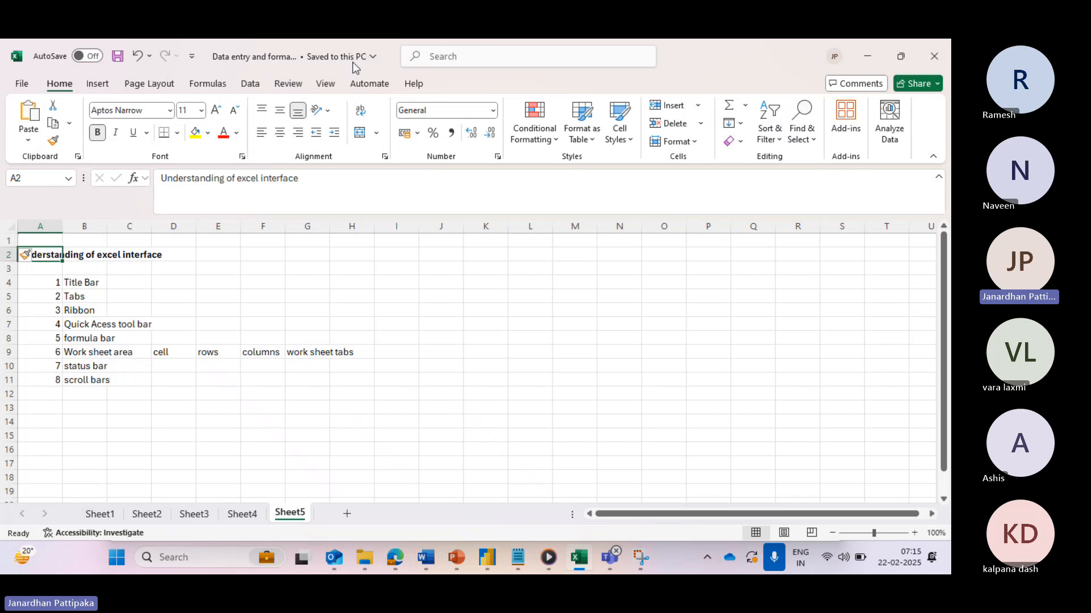
{"action": "left_click", "coordinate": [82, 283]}
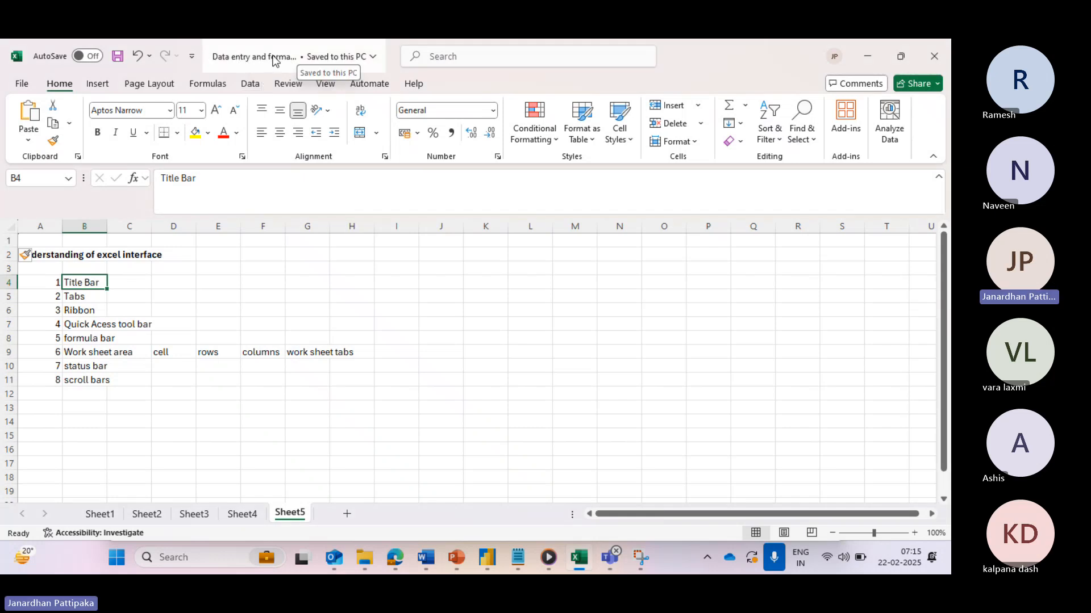
{"action": "left_click", "coordinate": [93, 299]}
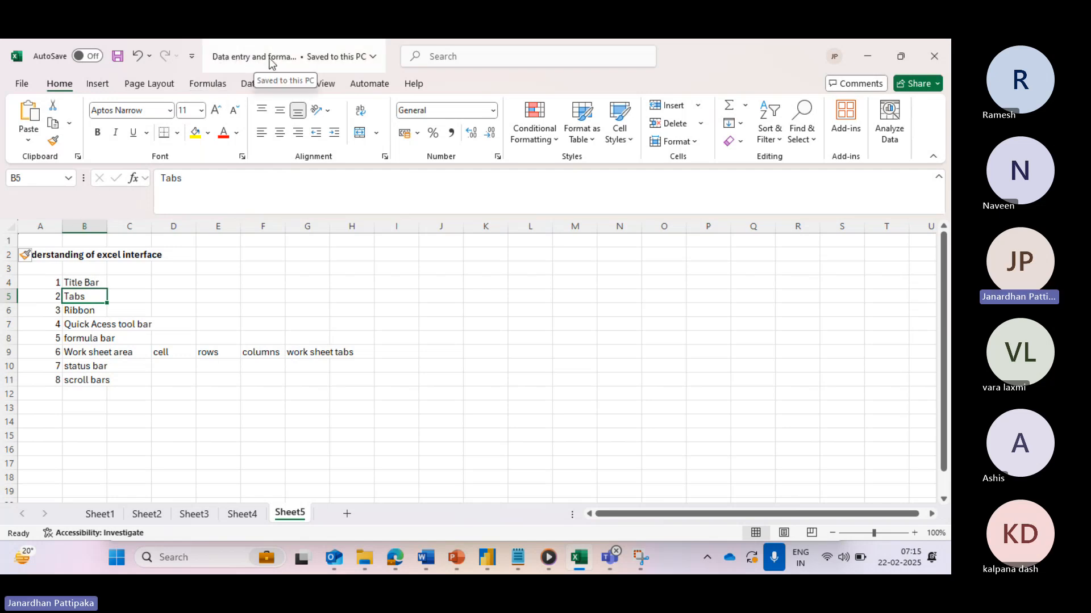
{"action": "left_click", "coordinate": [83, 283]}
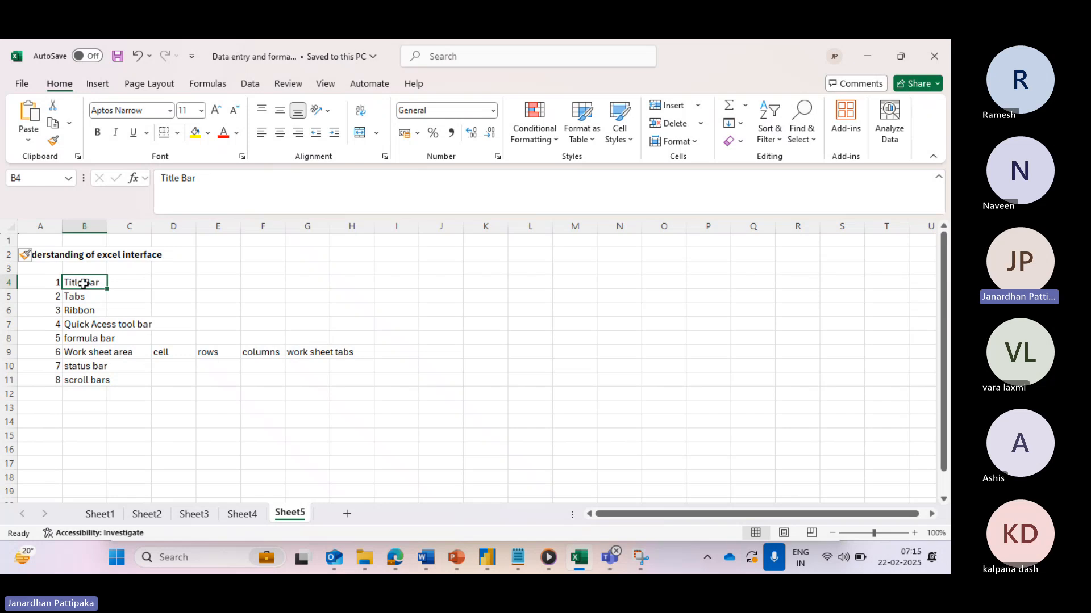
{"action": "left_click", "coordinate": [83, 300]}
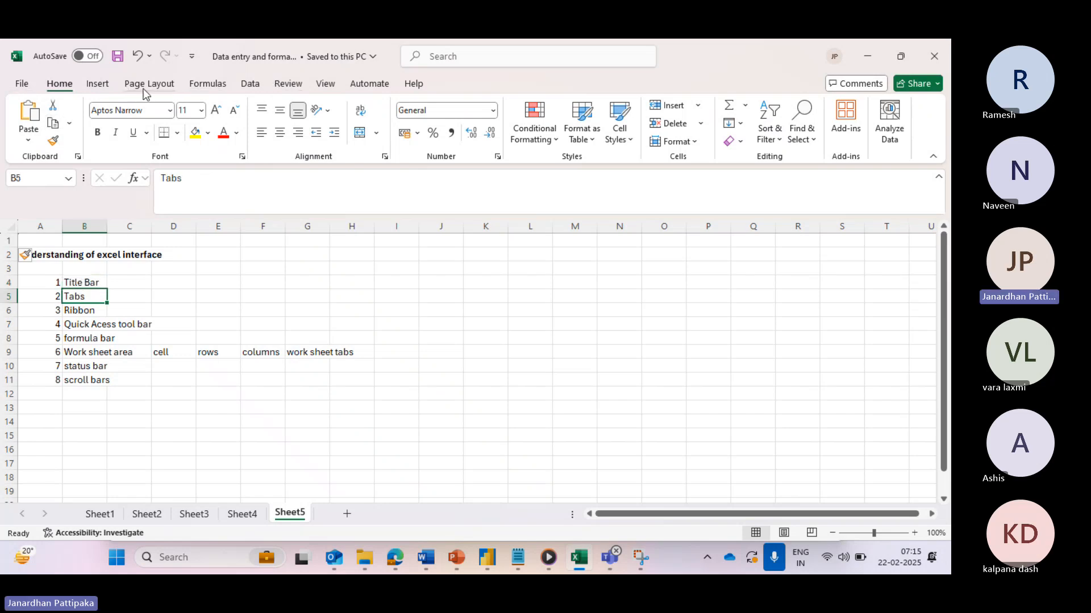
{"action": "left_click", "coordinate": [22, 85]}
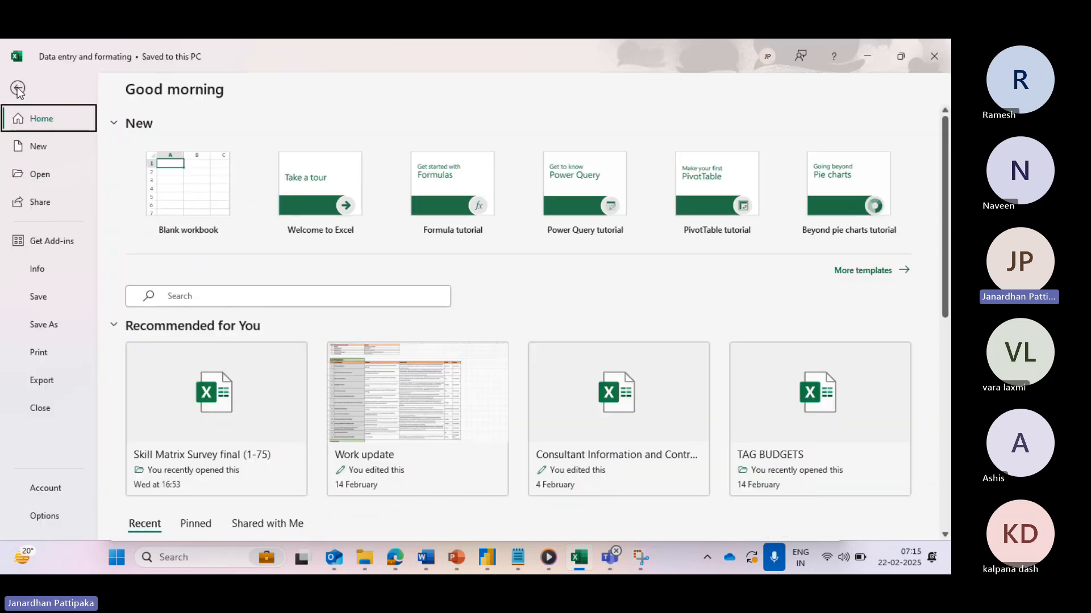
{"action": "left_click", "coordinate": [18, 88]}
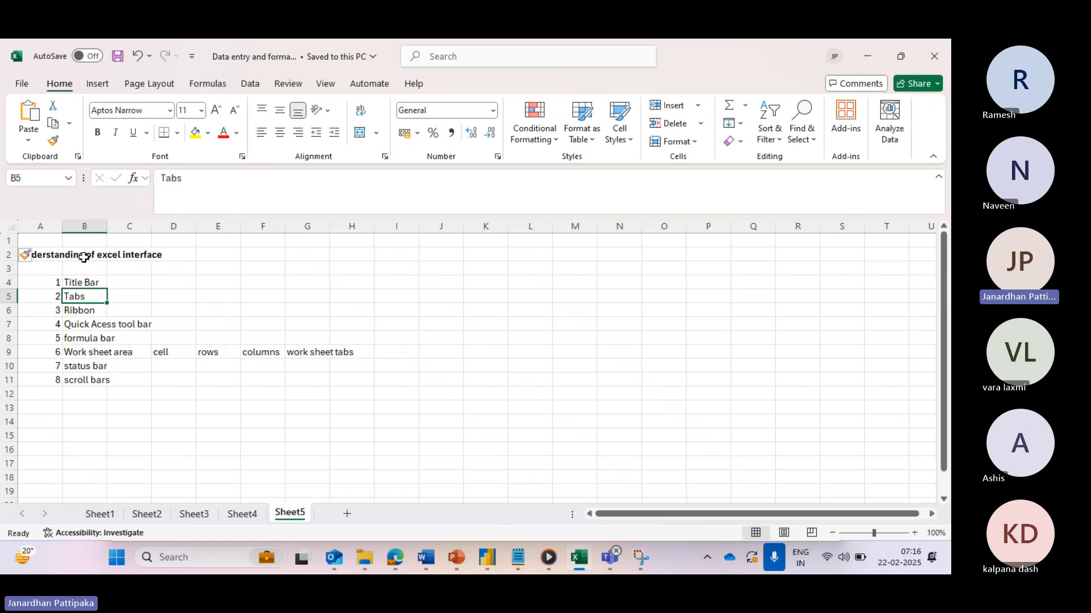
- Look through the Insert, Formulas, Data, Review and View ribbon tabs, then return to Home
{"action": "left_click", "coordinate": [97, 84]}
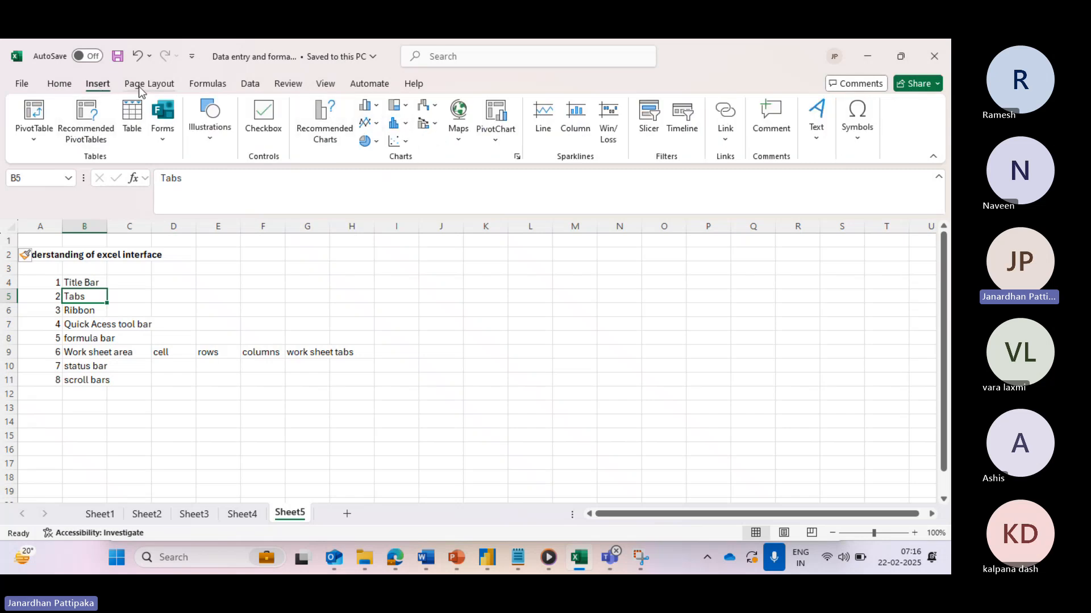
{"action": "left_click", "coordinate": [208, 85]}
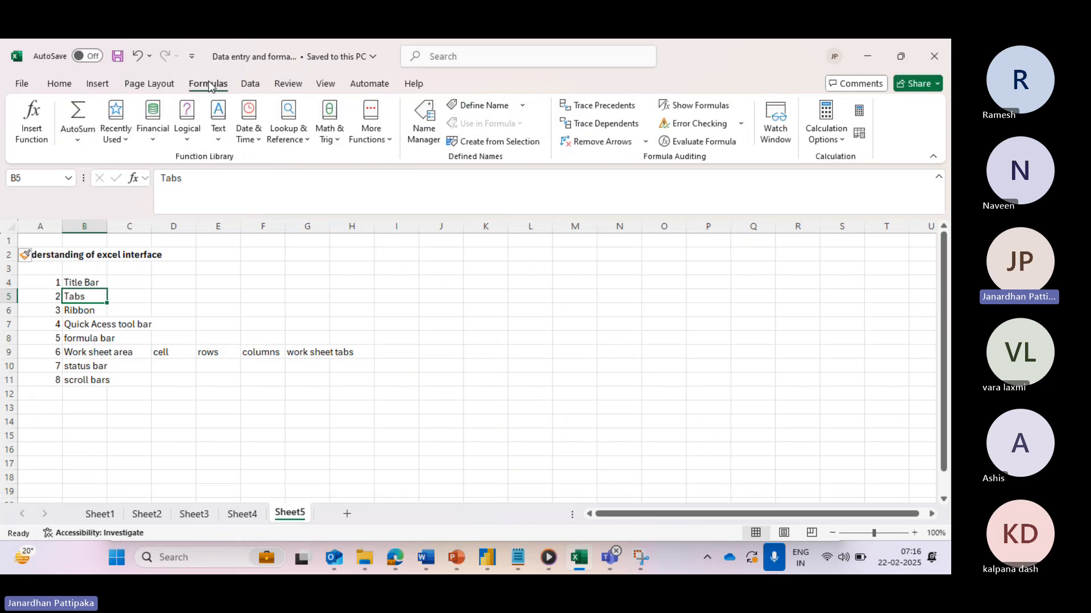
{"action": "left_click", "coordinate": [251, 86]}
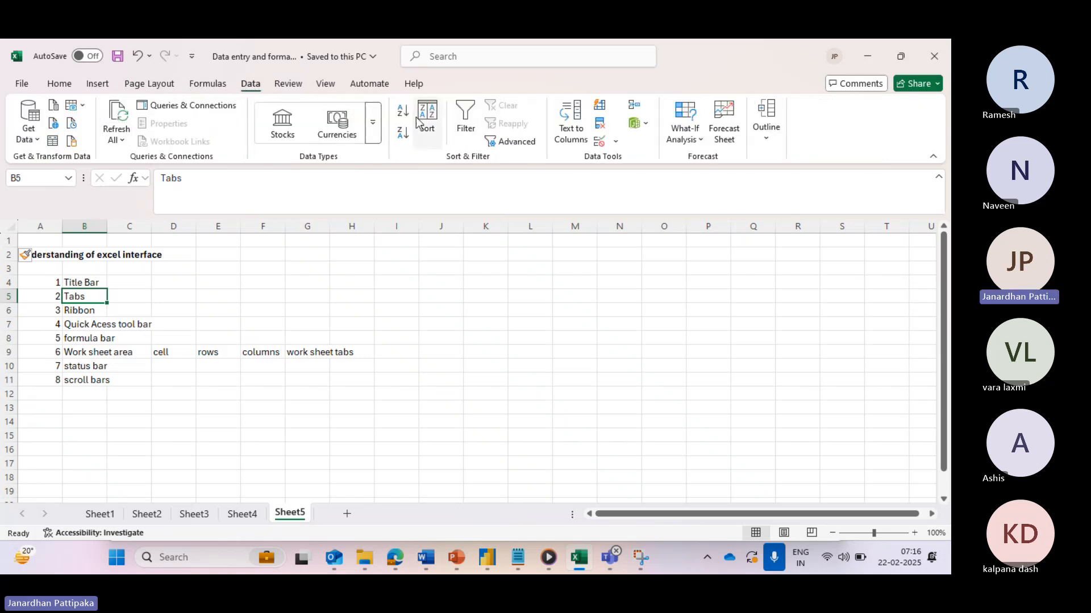
{"action": "left_click", "coordinate": [289, 86]}
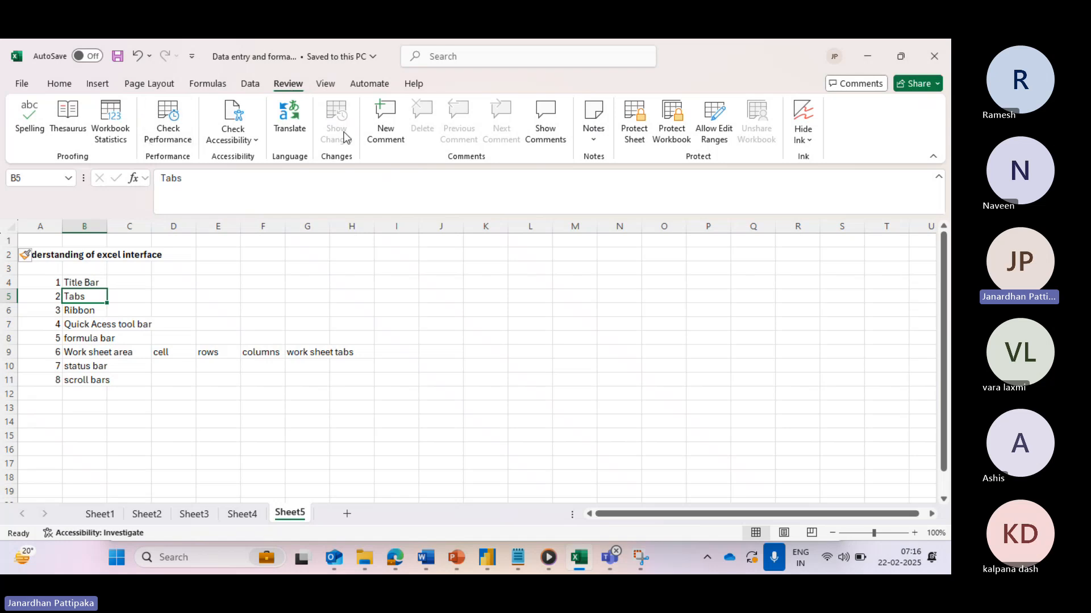
{"action": "left_click", "coordinate": [328, 87]}
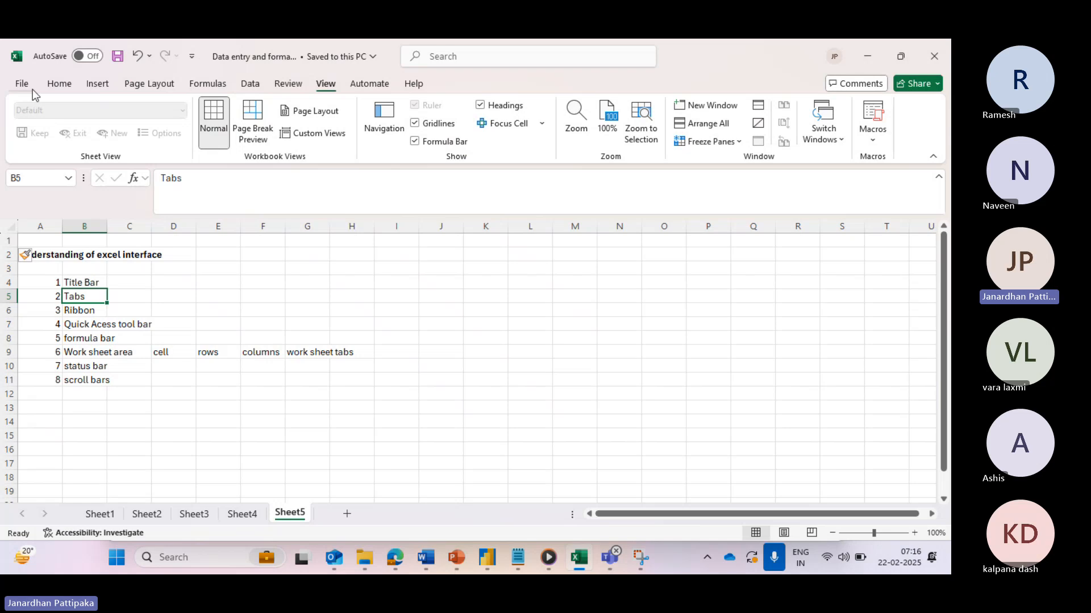
{"action": "left_click", "coordinate": [61, 85]}
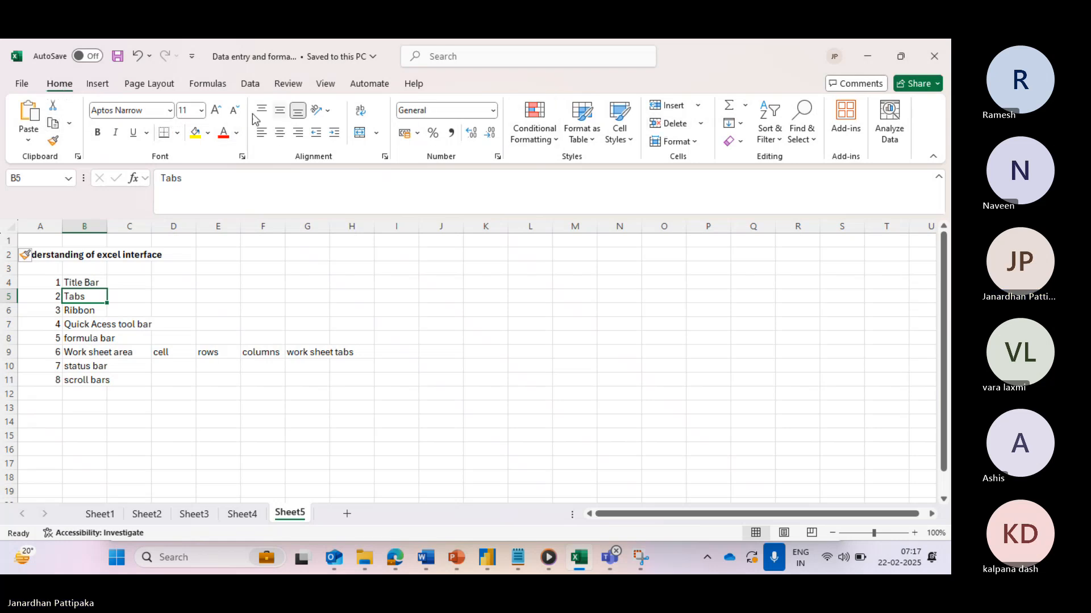
- Switch the ribbon to the Data tab and select cell B7
{"action": "left_click", "coordinate": [99, 86]}
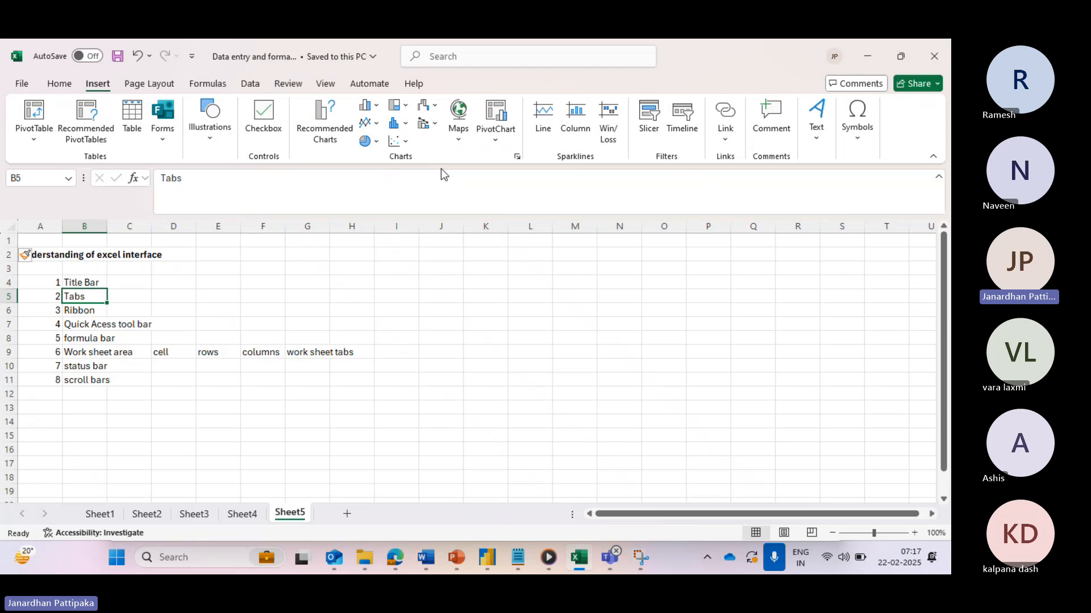
{"action": "left_click", "coordinate": [246, 86]}
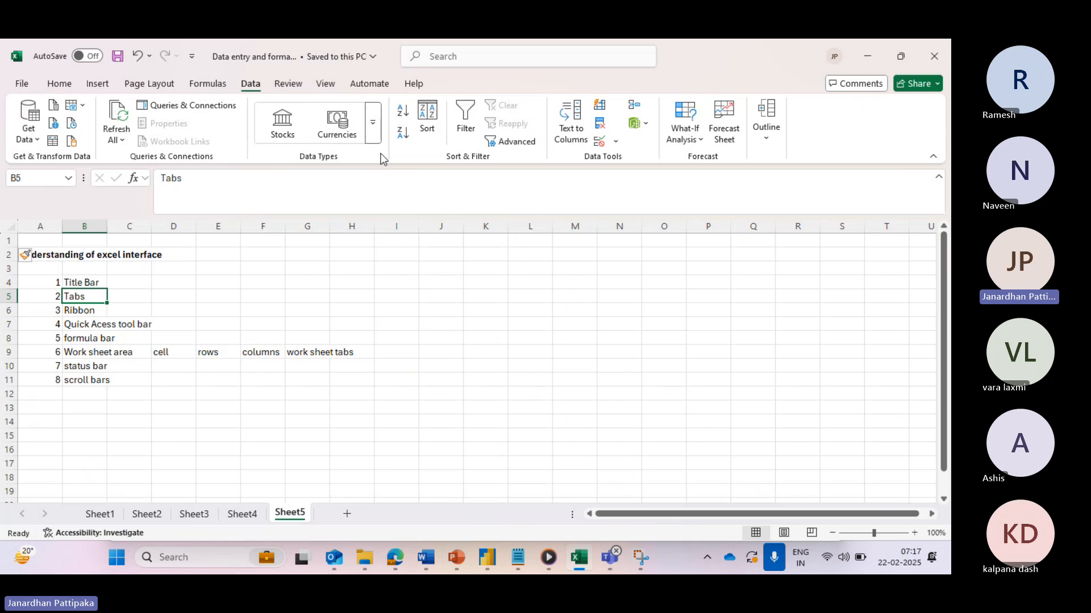
{"action": "left_click", "coordinate": [87, 326]}
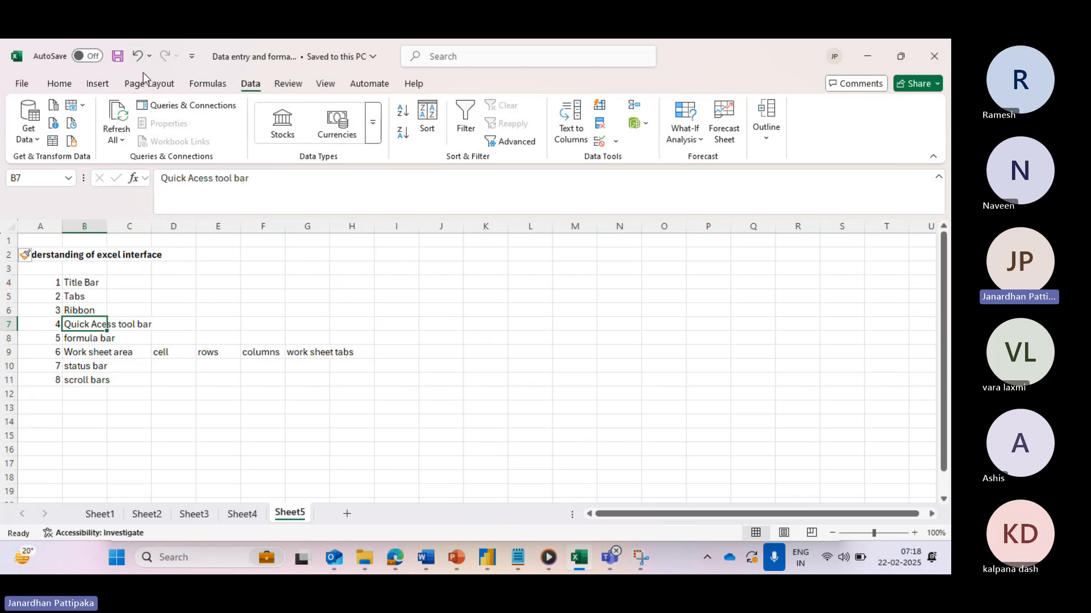
- Enter the person's first name in cell B13 and reselect it
{"action": "left_click", "coordinate": [88, 409]}
{"action": "type", "text": "janardh"}
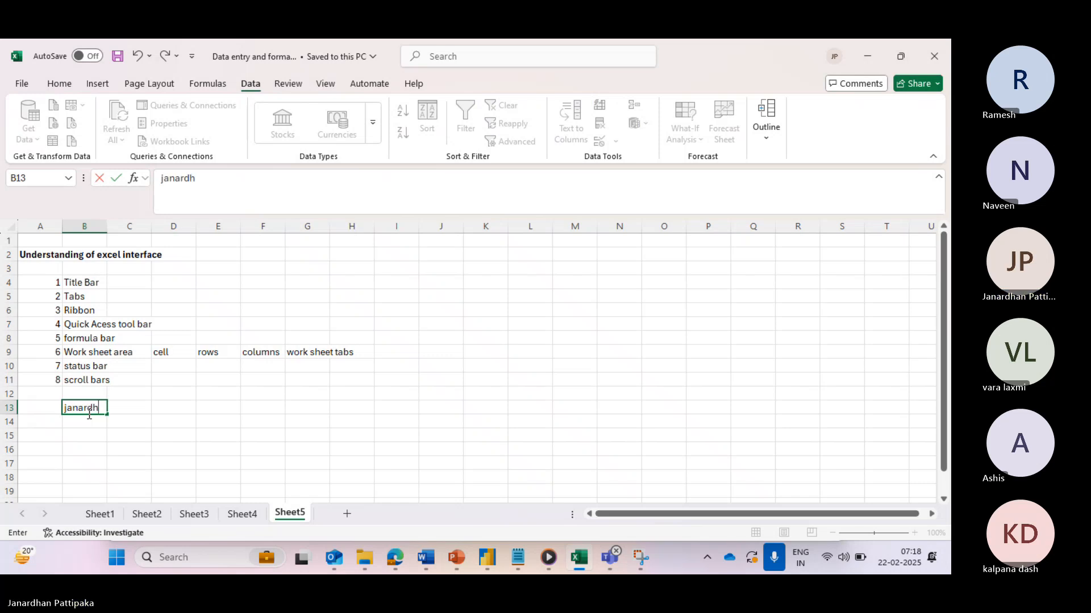
{"action": "type", "text": "an"}
{"action": "key", "text": "Return"}
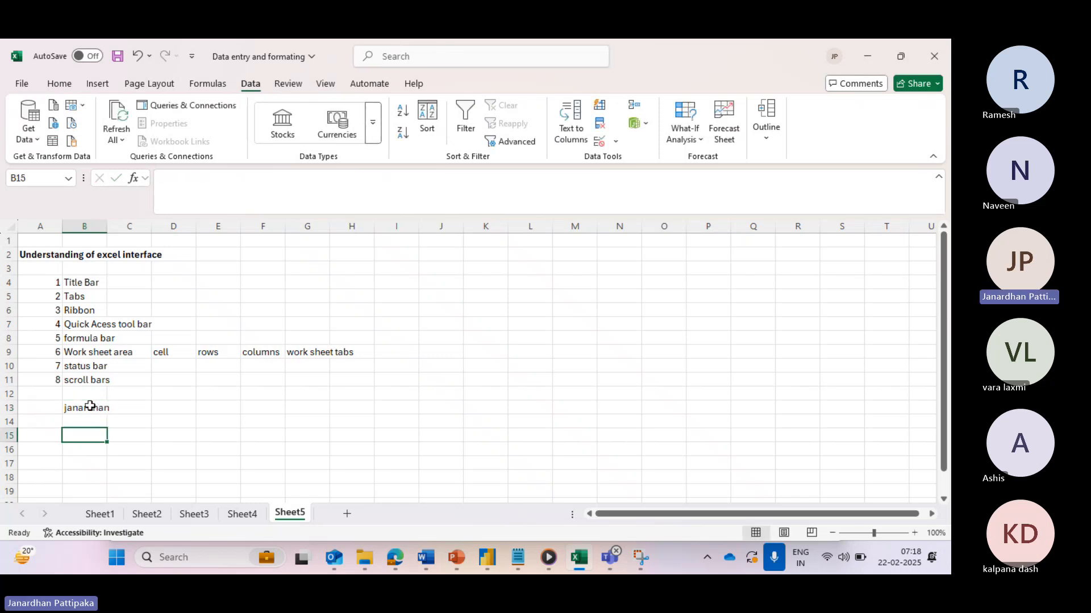
{"action": "left_click", "coordinate": [90, 406]}
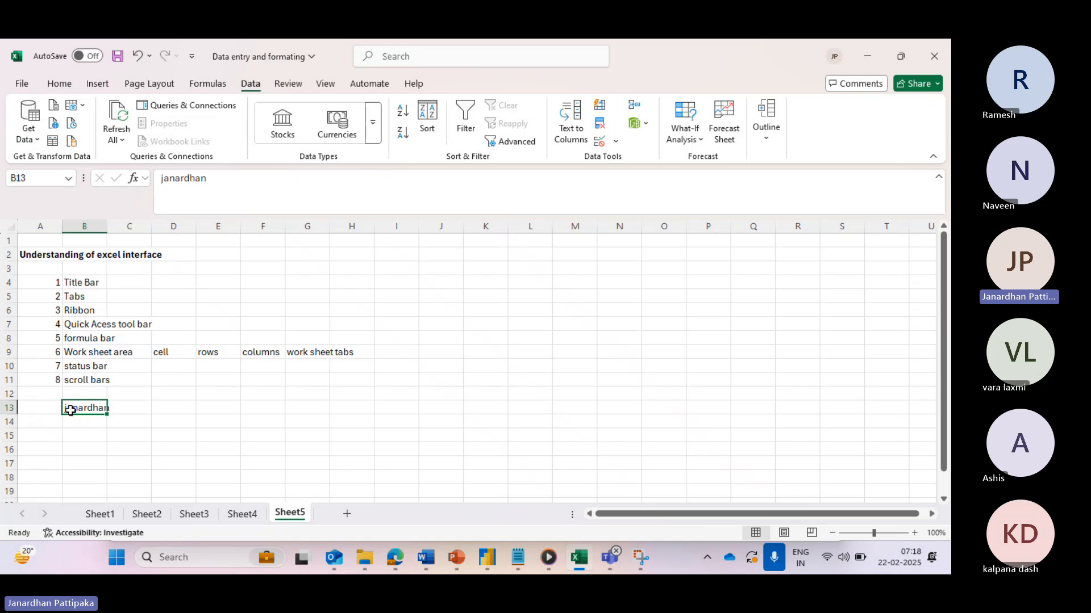
{"action": "left_click", "coordinate": [136, 57]}
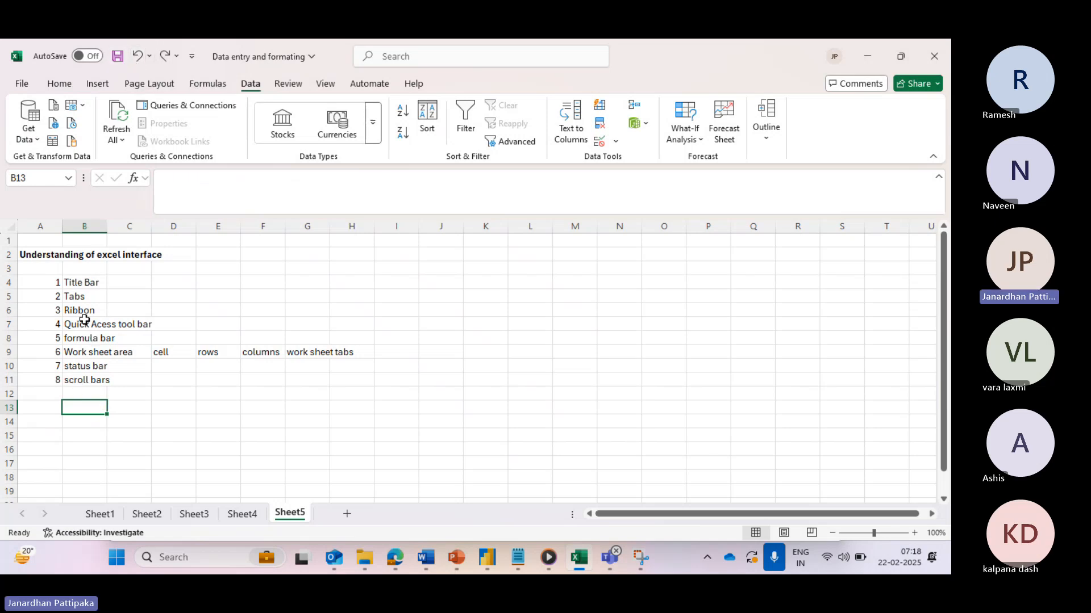
{"action": "left_click", "coordinate": [80, 339]}
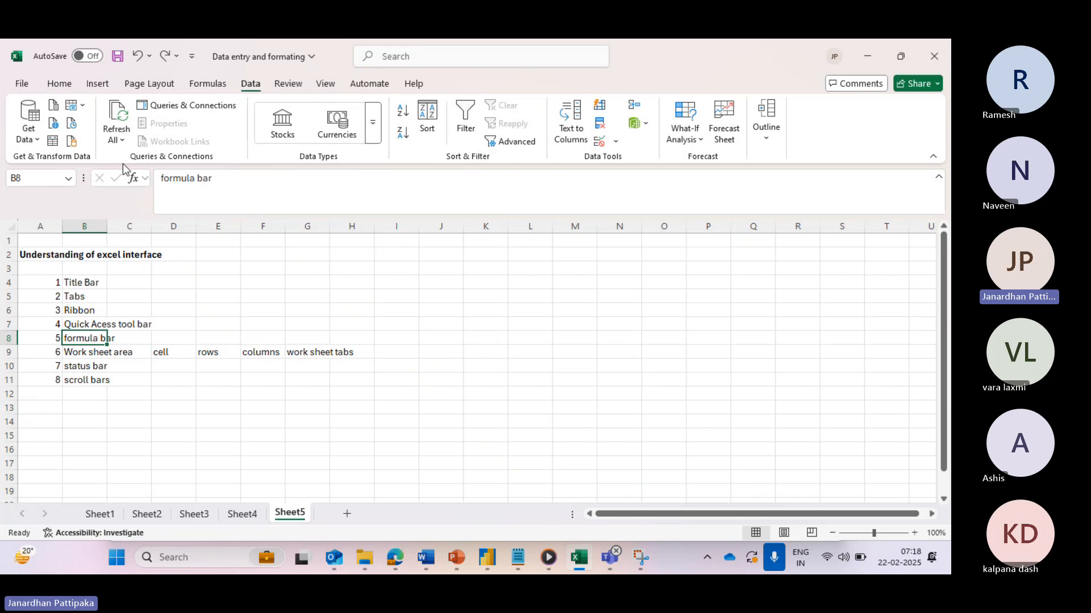
{"action": "left_click", "coordinate": [117, 57]}
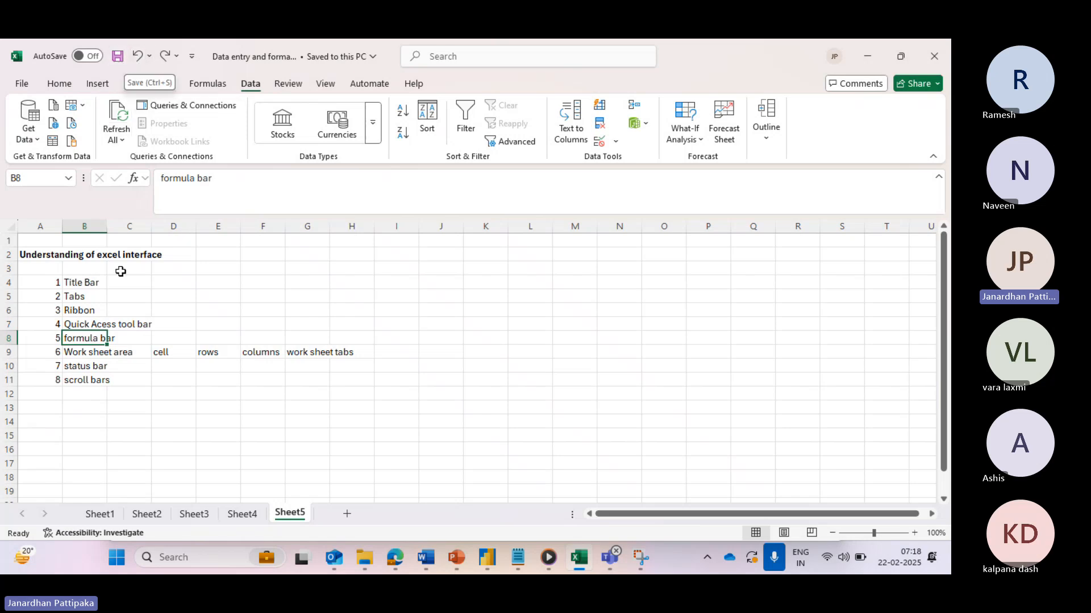
{"action": "left_click", "coordinate": [164, 56]}
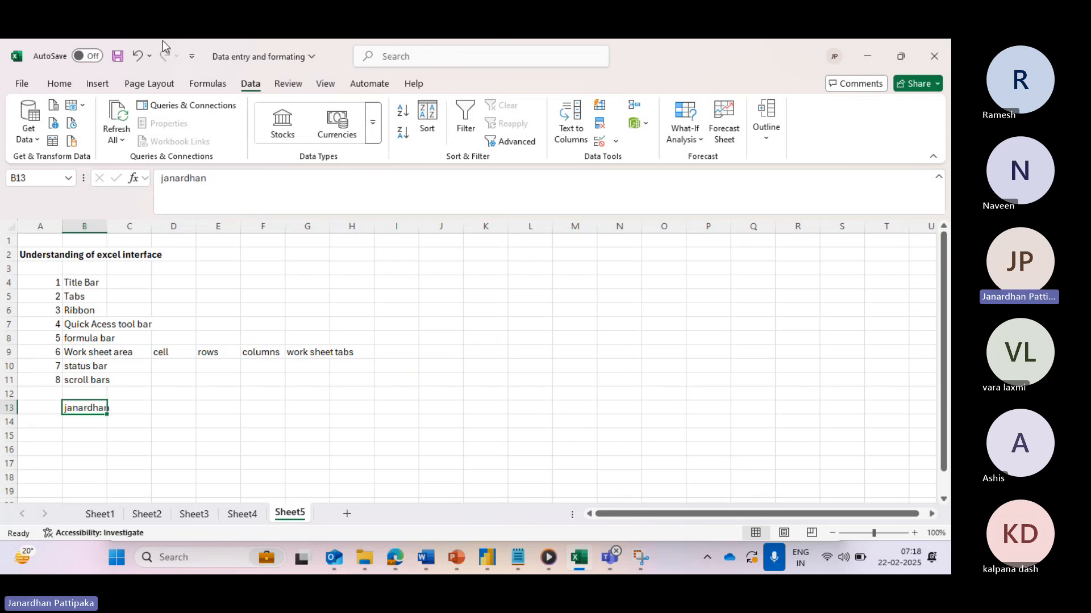
{"action": "left_click", "coordinate": [137, 59]}
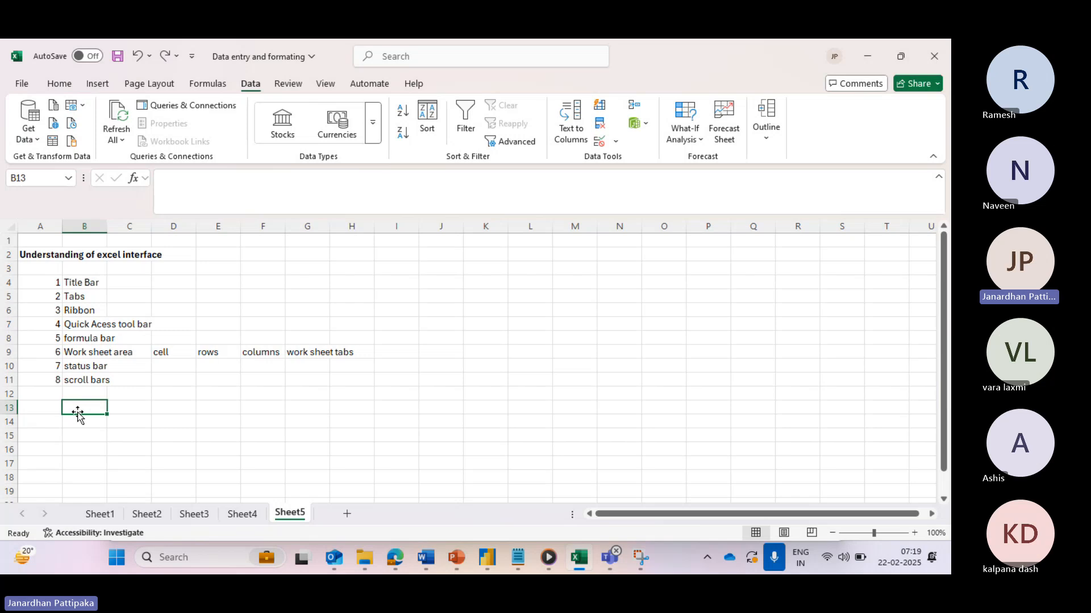
{"action": "left_click", "coordinate": [165, 58]}
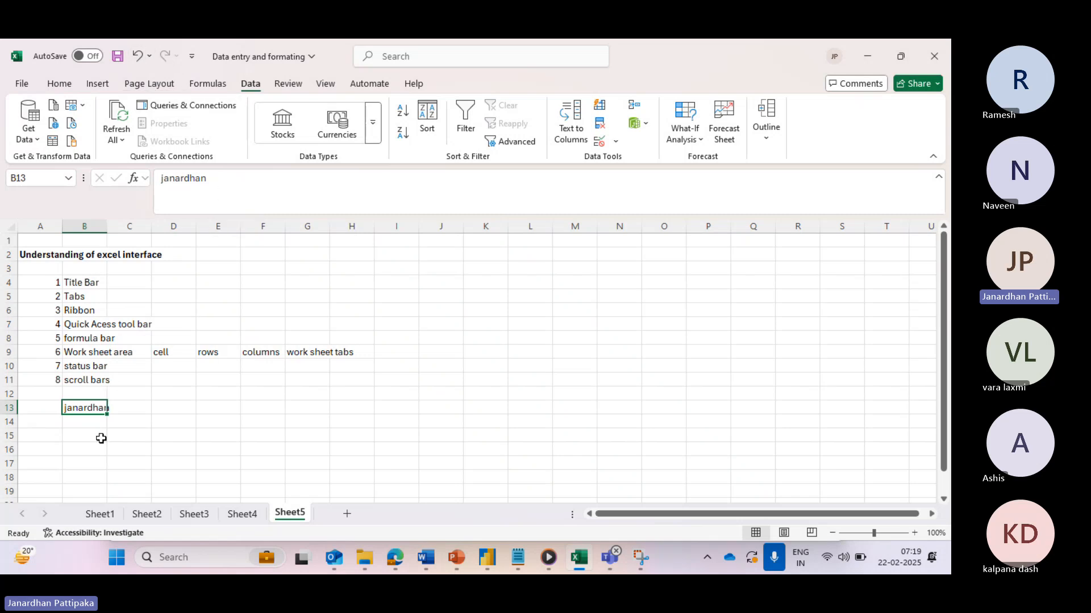
{"action": "left_click", "coordinate": [86, 340]}
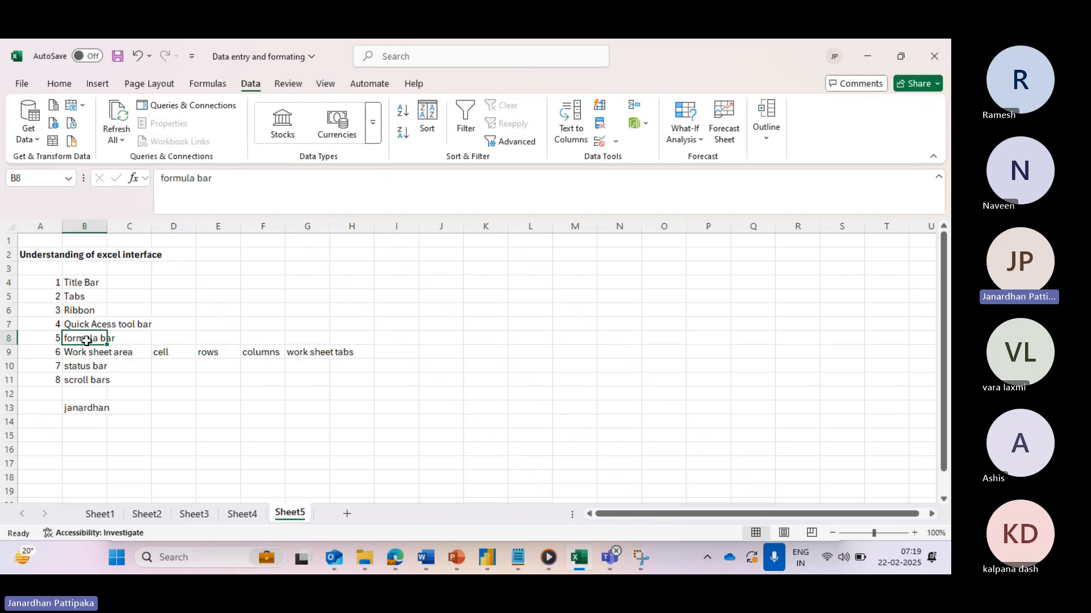
- Fill J5:J9 with the numbers 4, 5, 6, 7 and 8
{"action": "left_click", "coordinate": [444, 298]}
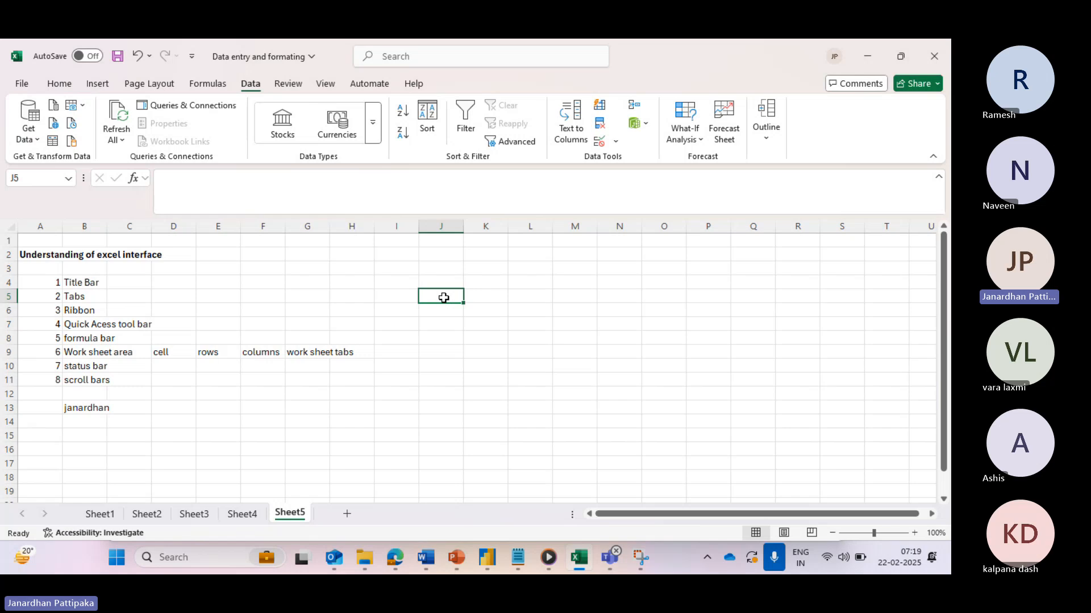
{"action": "type", "text": "4"}
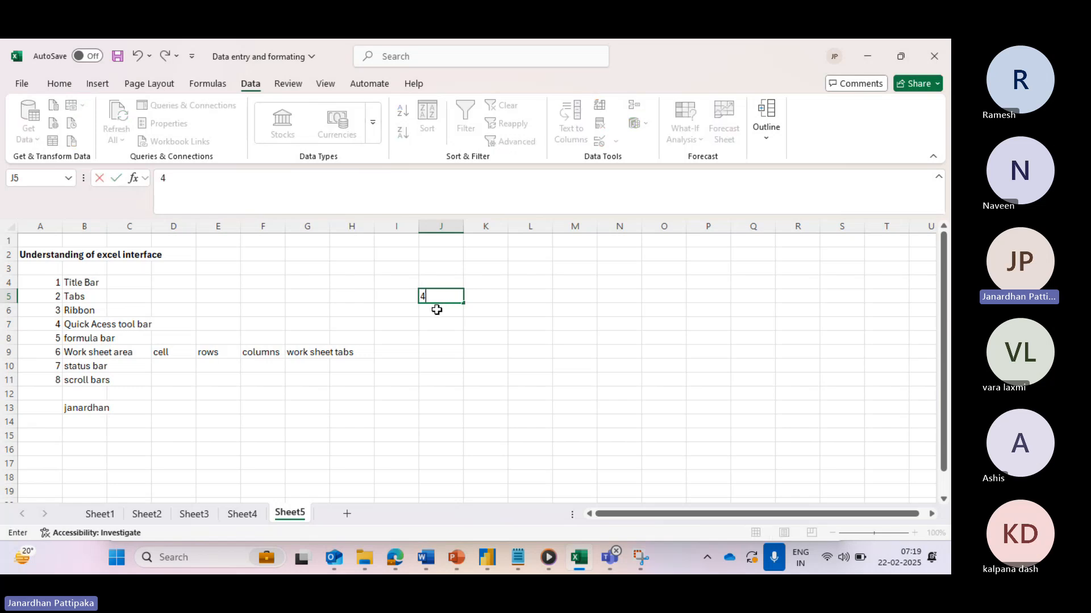
{"action": "key", "text": "Return"}
{"action": "type", "text": "5"}
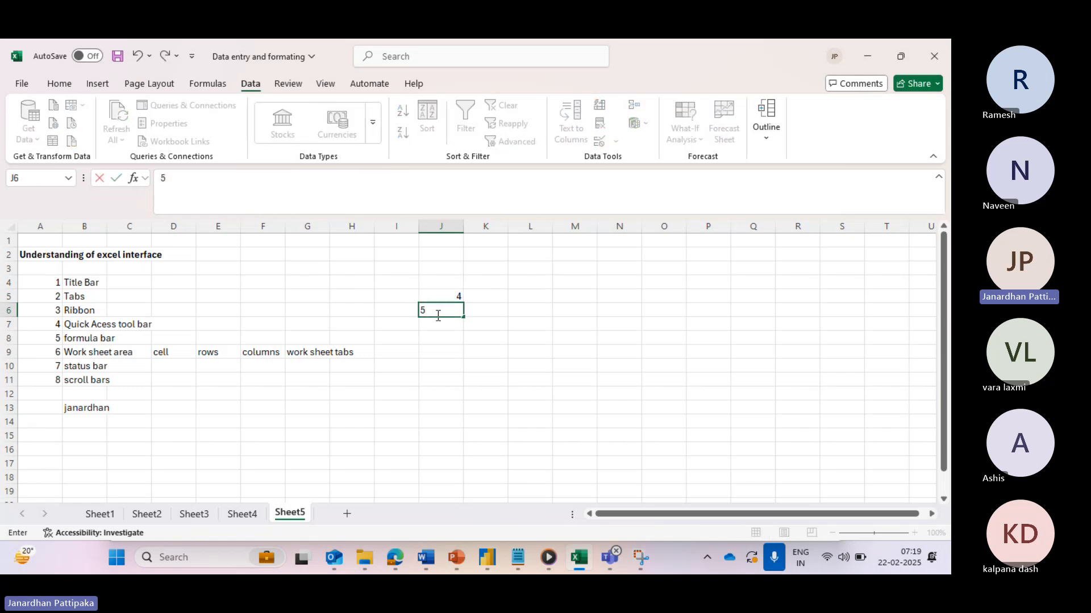
{"action": "key", "text": "Return"}
{"action": "type", "text": "6"}
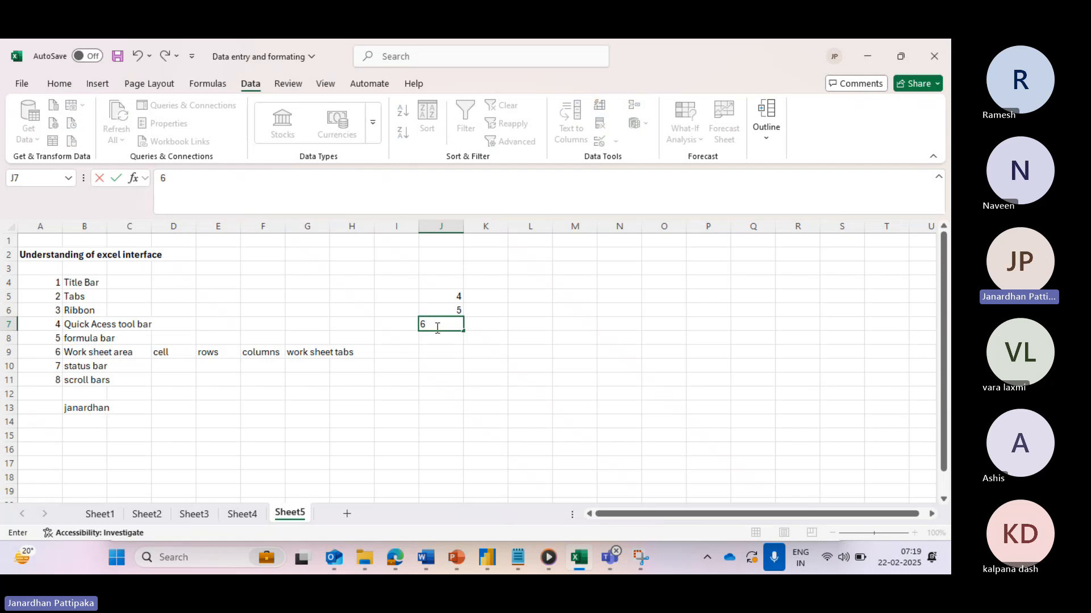
{"action": "key", "text": "Return"}
{"action": "type", "text": "7"}
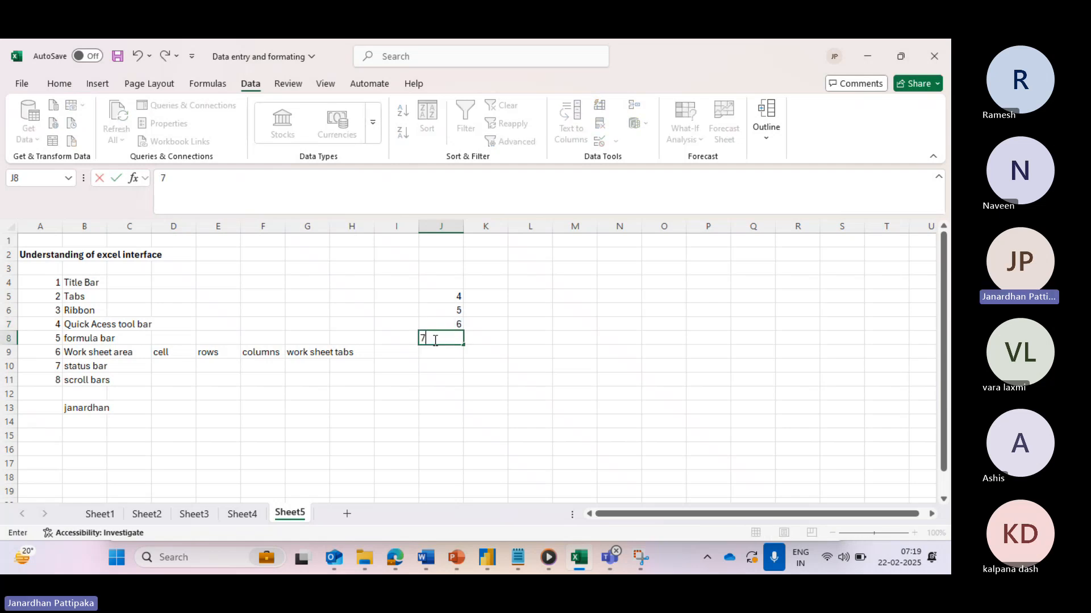
{"action": "key", "text": "Return"}
{"action": "type", "text": "8"}
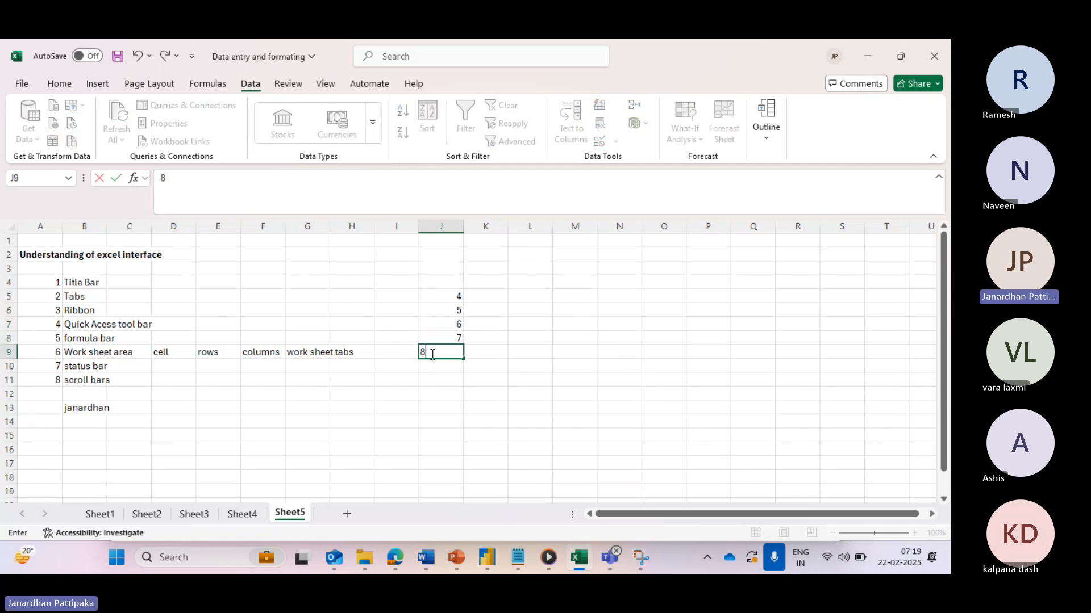
{"action": "left_click", "coordinate": [483, 364]}
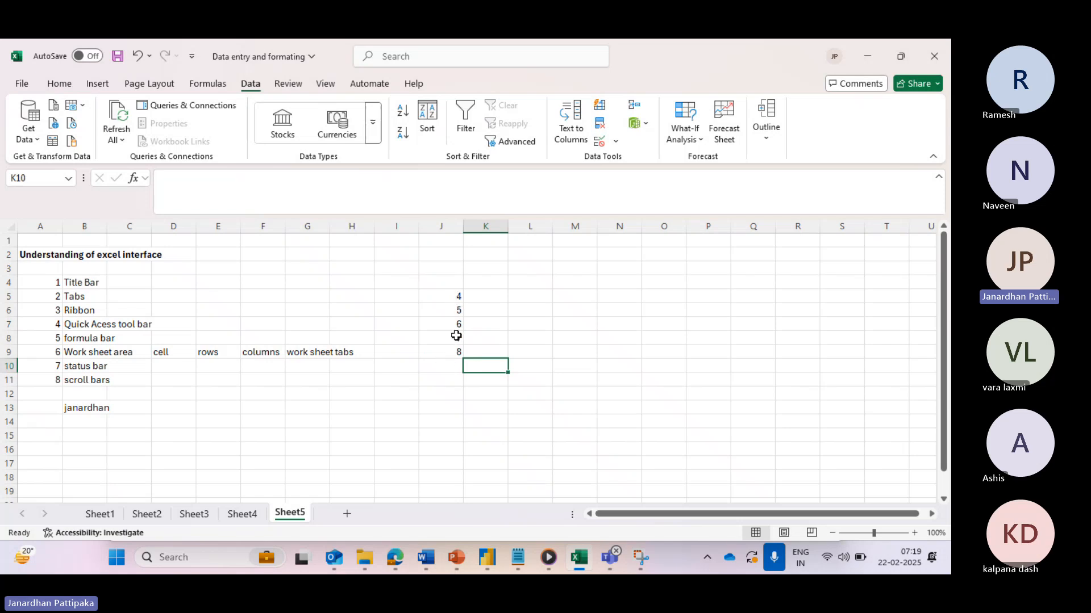
{"action": "left_click", "coordinate": [440, 368]}
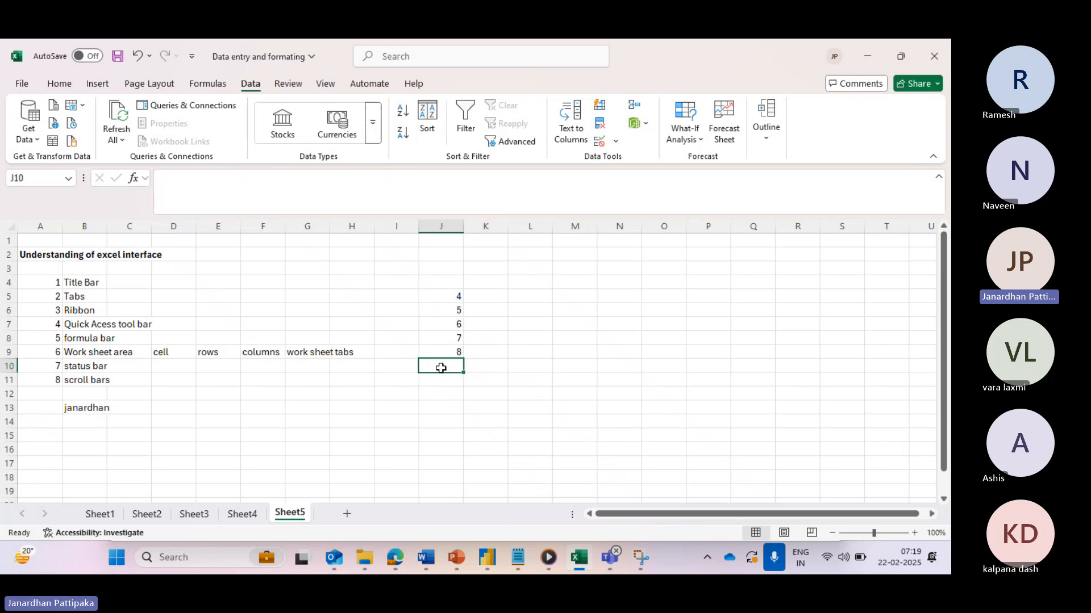
- Enter =SUM(J5:J9) in J10 so the numbers total 30
{"action": "type", "text": "="}
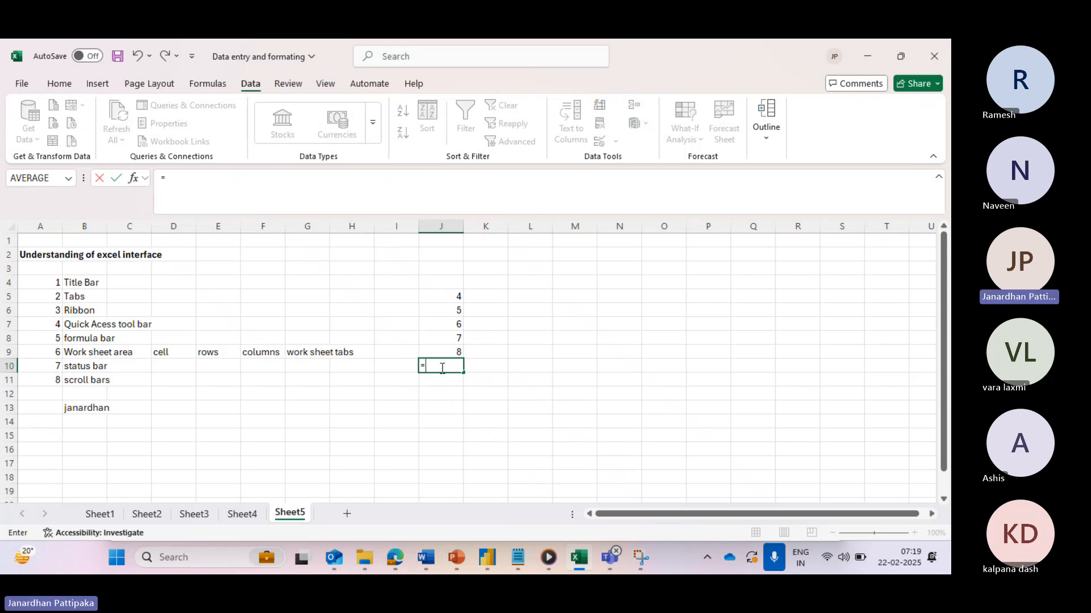
{"action": "type", "text": "sum"}
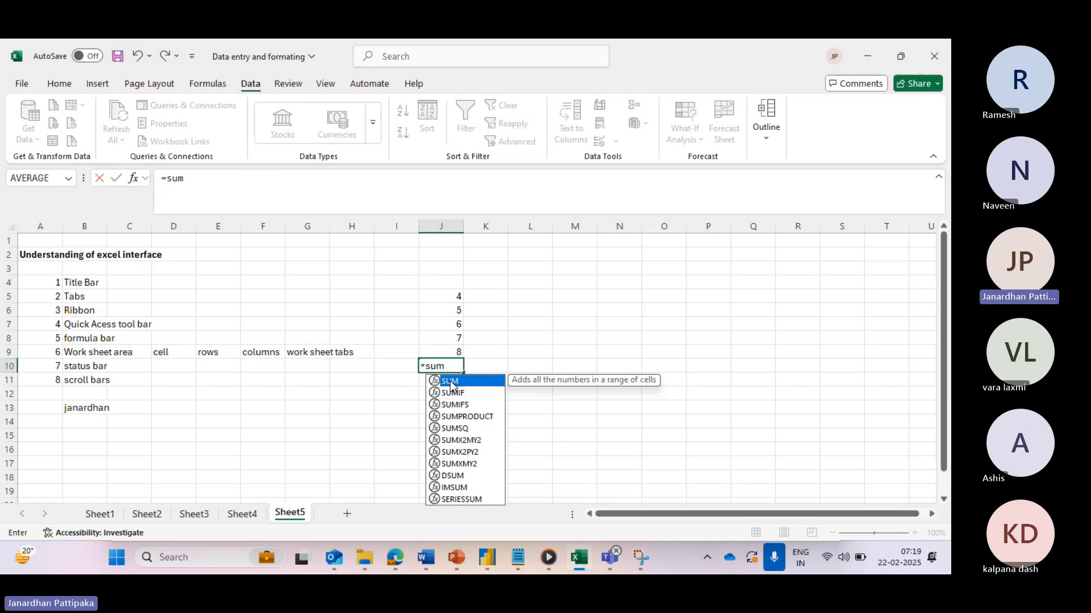
{"action": "double_click", "coordinate": [450, 381]}
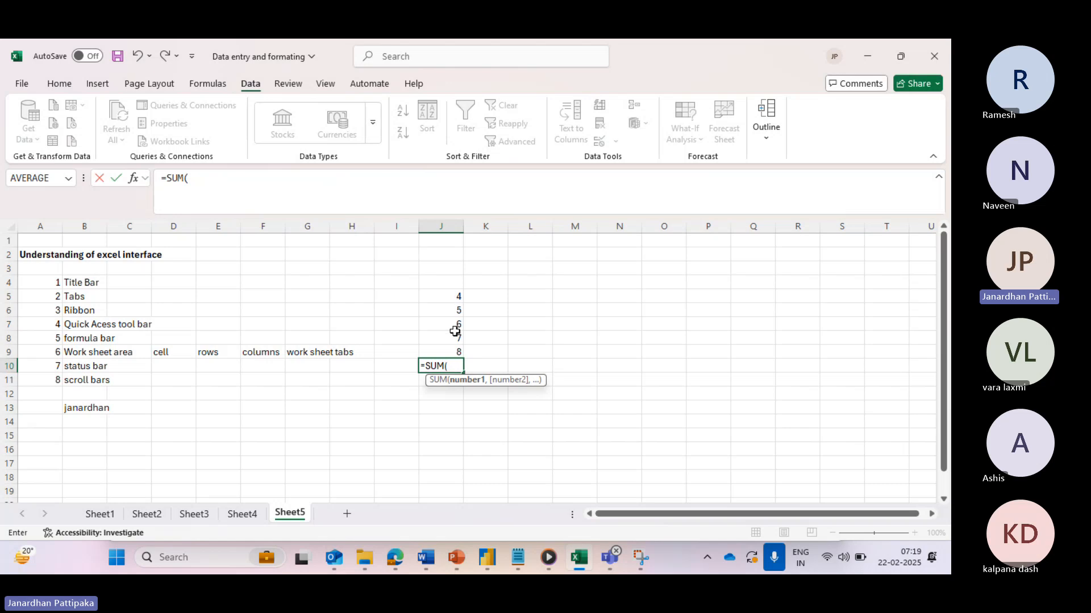
{"action": "left_click_drag", "start_coordinate": [452, 297], "coordinate": [452, 349]}
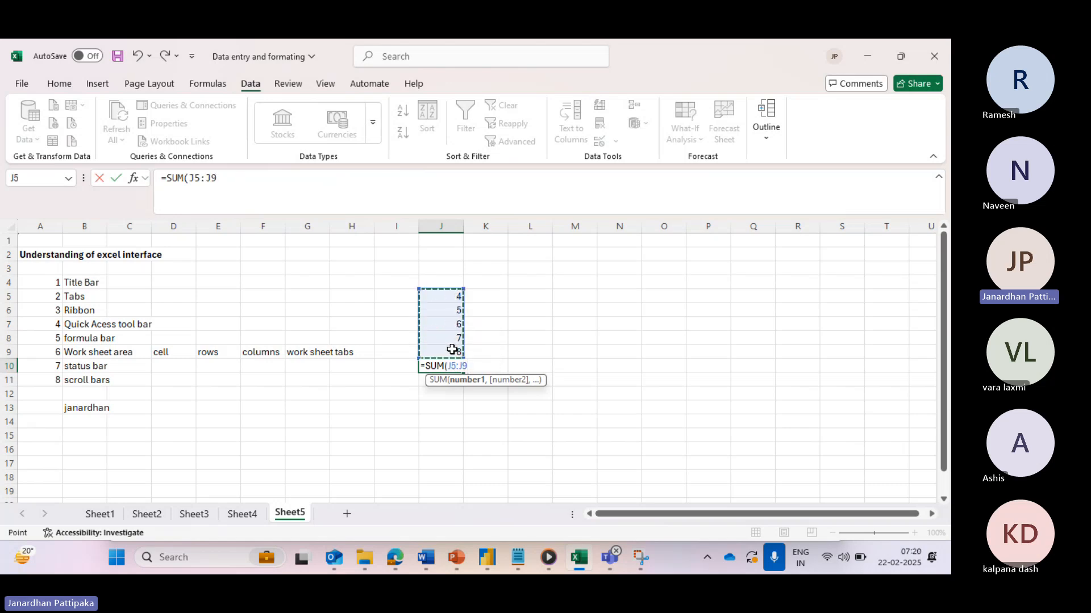
{"action": "type", "text": ")"}
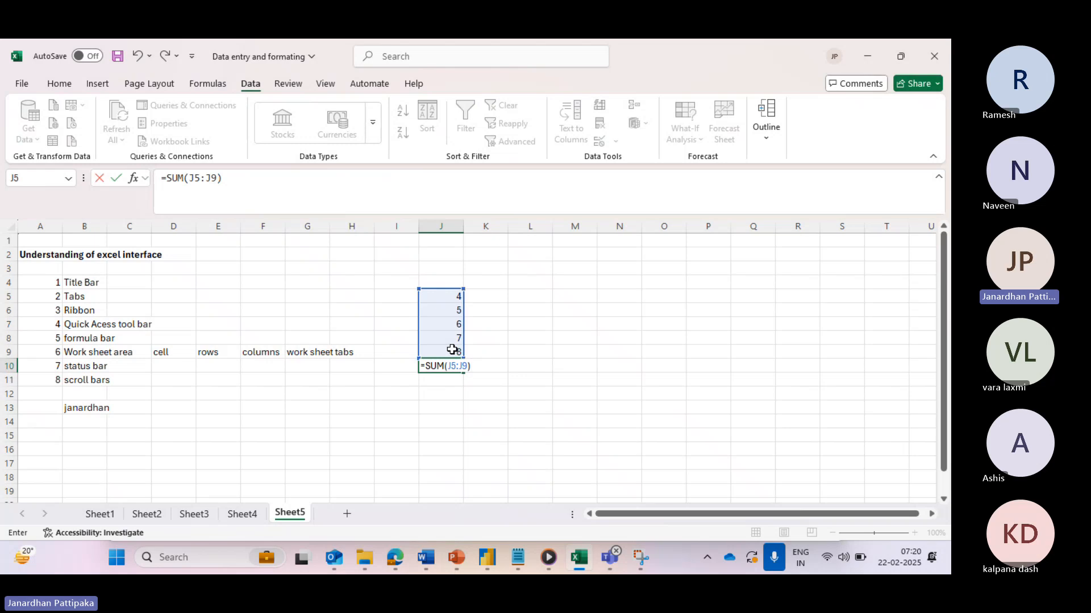
{"action": "key", "text": "Return"}
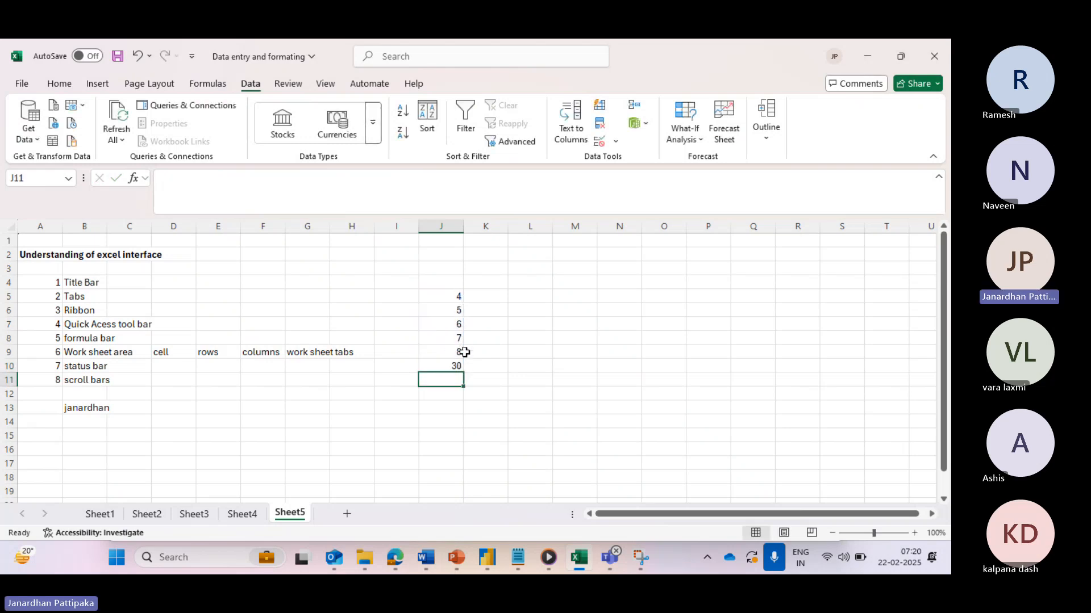
{"action": "left_click", "coordinate": [456, 366]}
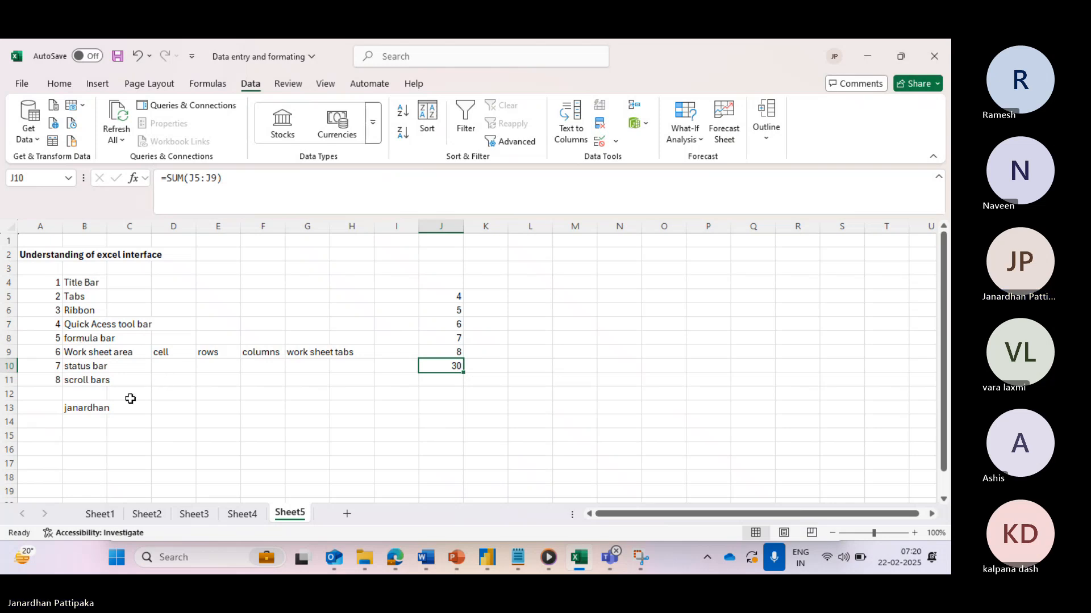
{"action": "left_click", "coordinate": [85, 353]}
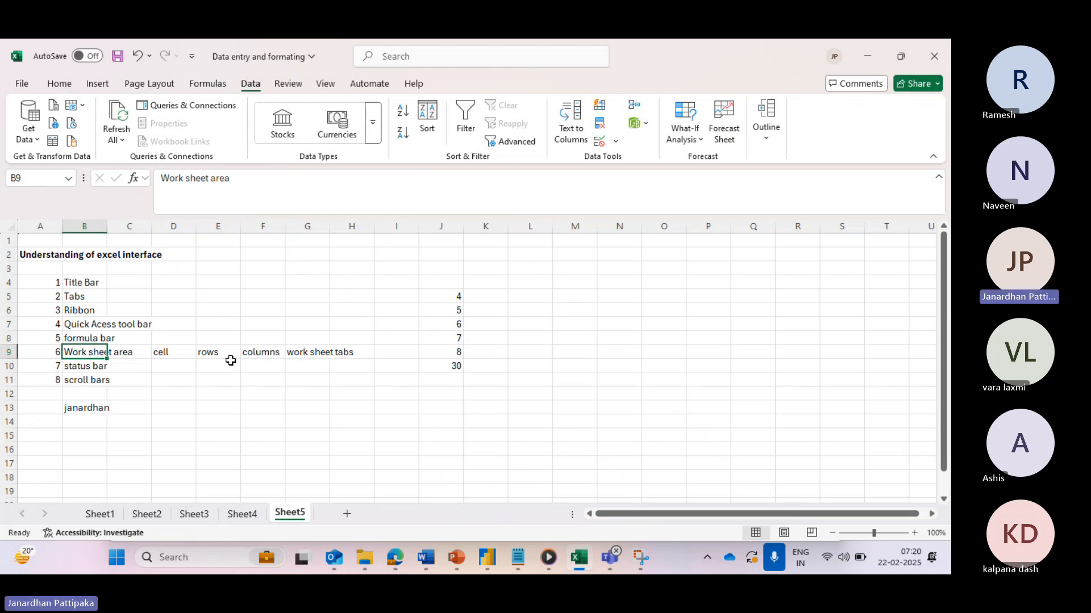
{"action": "left_click", "coordinate": [455, 297]}
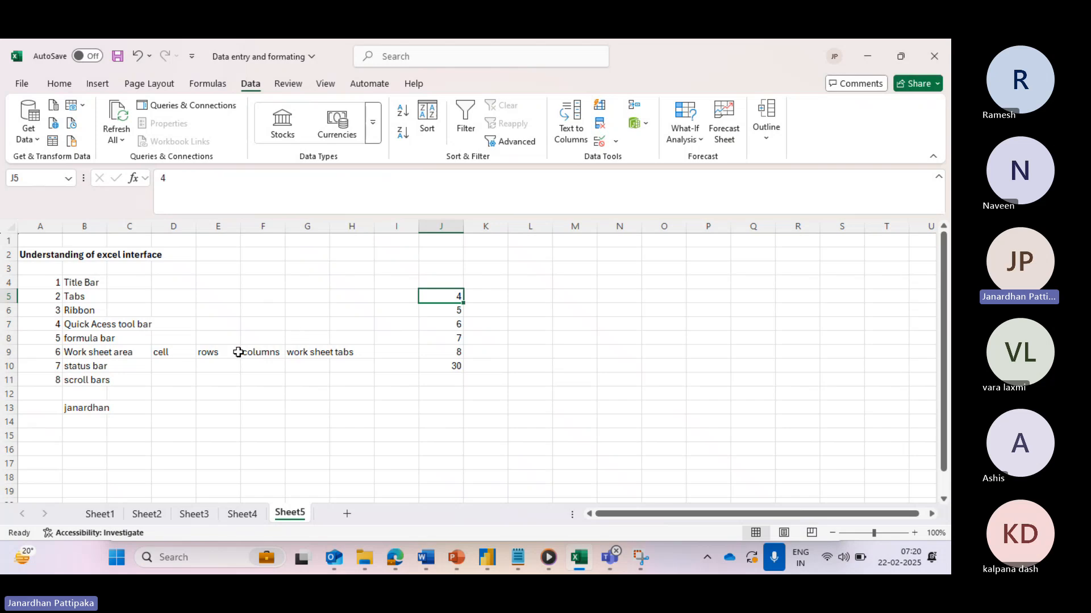
{"action": "left_click", "coordinate": [9, 243]}
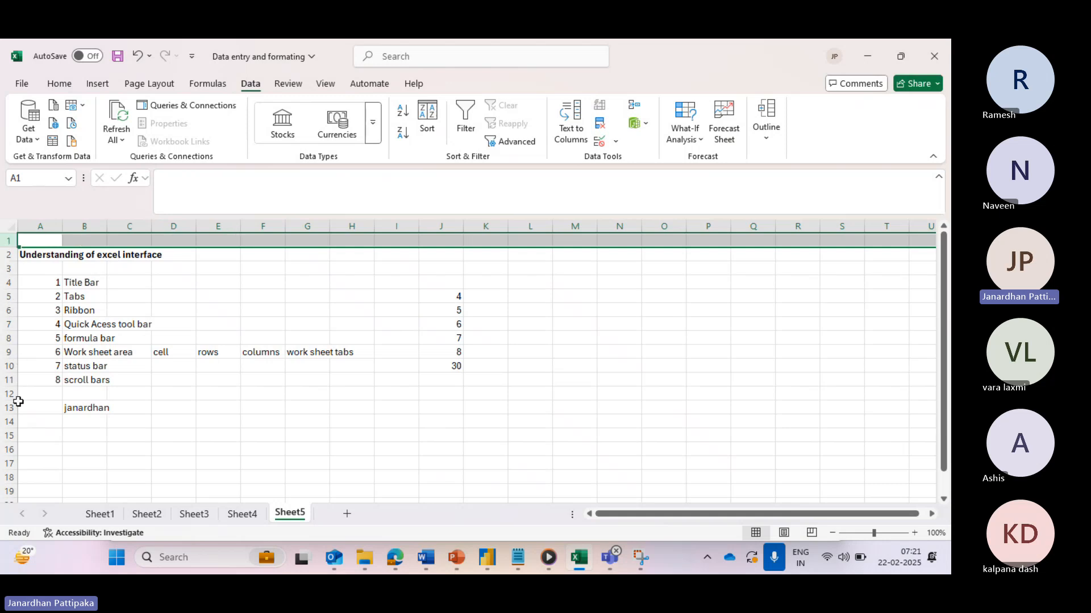
{"action": "left_click", "coordinate": [6, 254]}
{"action": "left_click", "coordinate": [7, 268]}
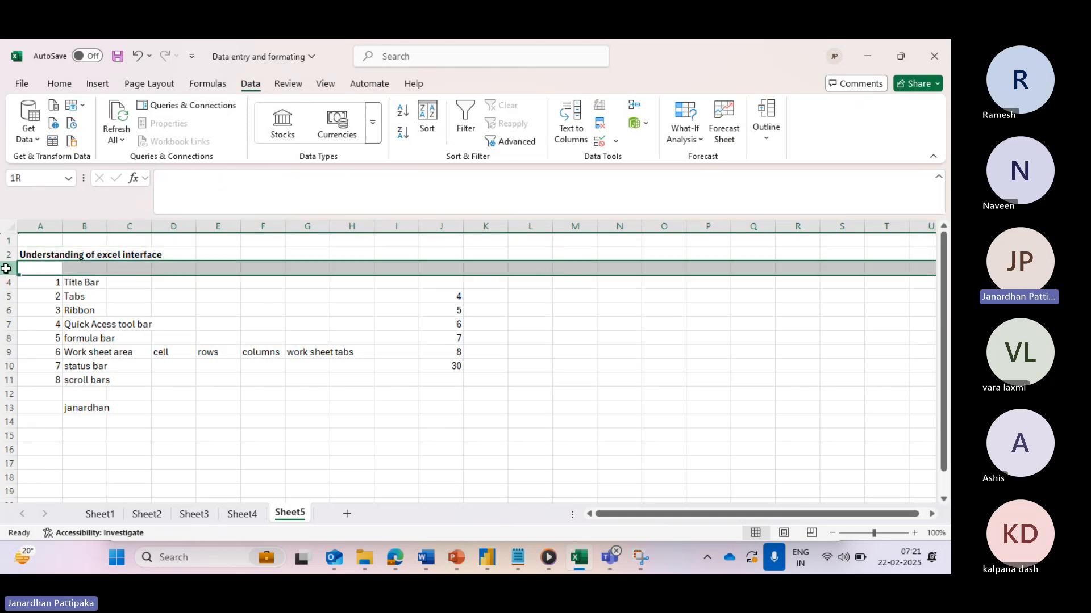
{"action": "left_click", "coordinate": [51, 225]}
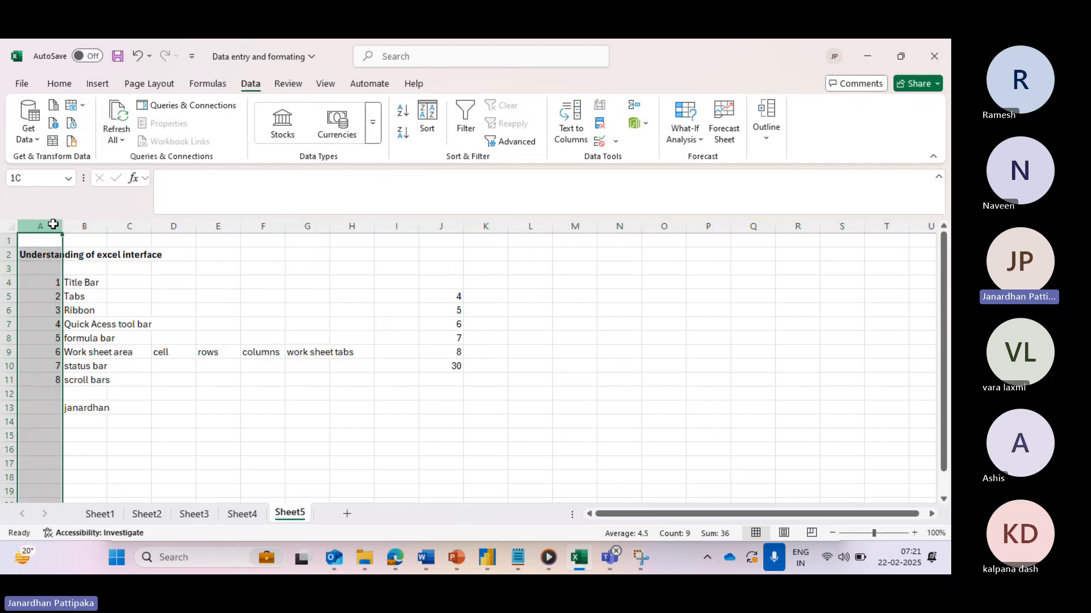
{"action": "left_click", "coordinate": [85, 223]}
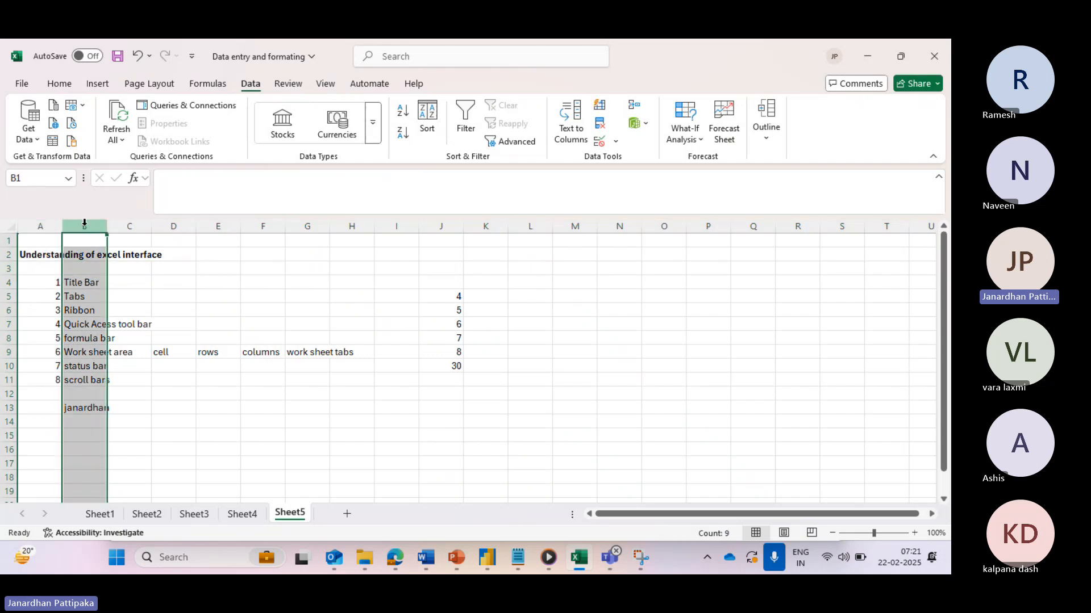
{"action": "left_click", "coordinate": [128, 224]}
{"action": "left_click", "coordinate": [173, 225]}
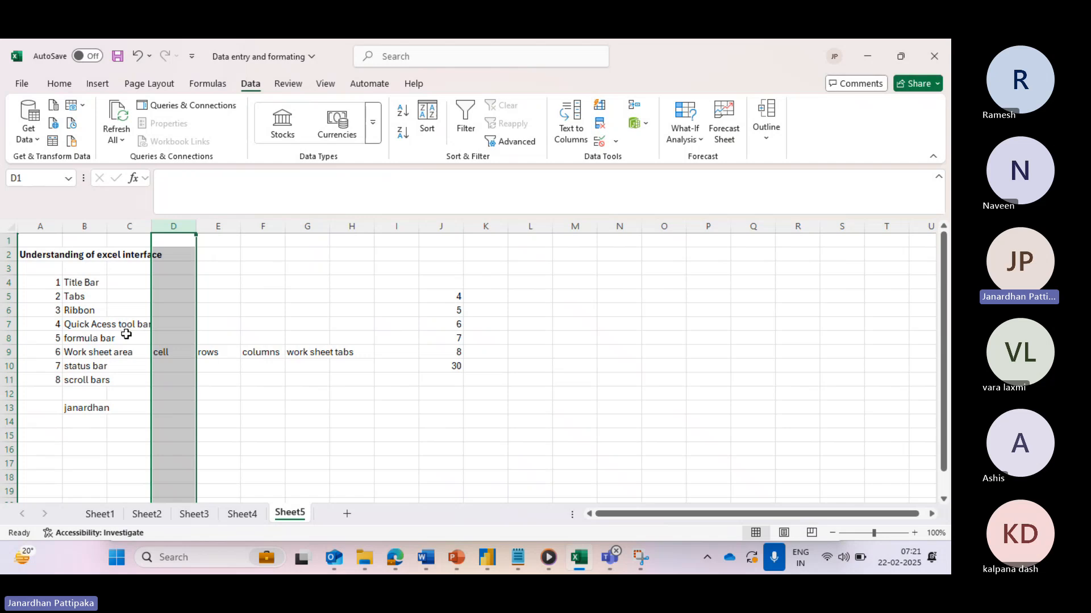
{"action": "left_click", "coordinate": [305, 320]}
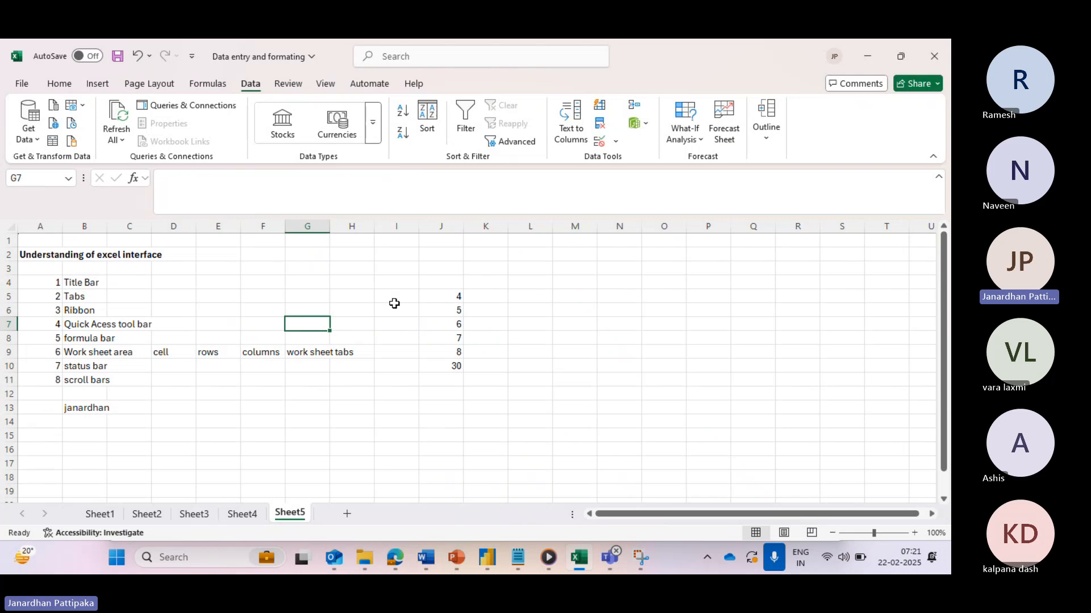
- Enter 100 in cell H5
{"action": "left_click", "coordinate": [344, 296]}
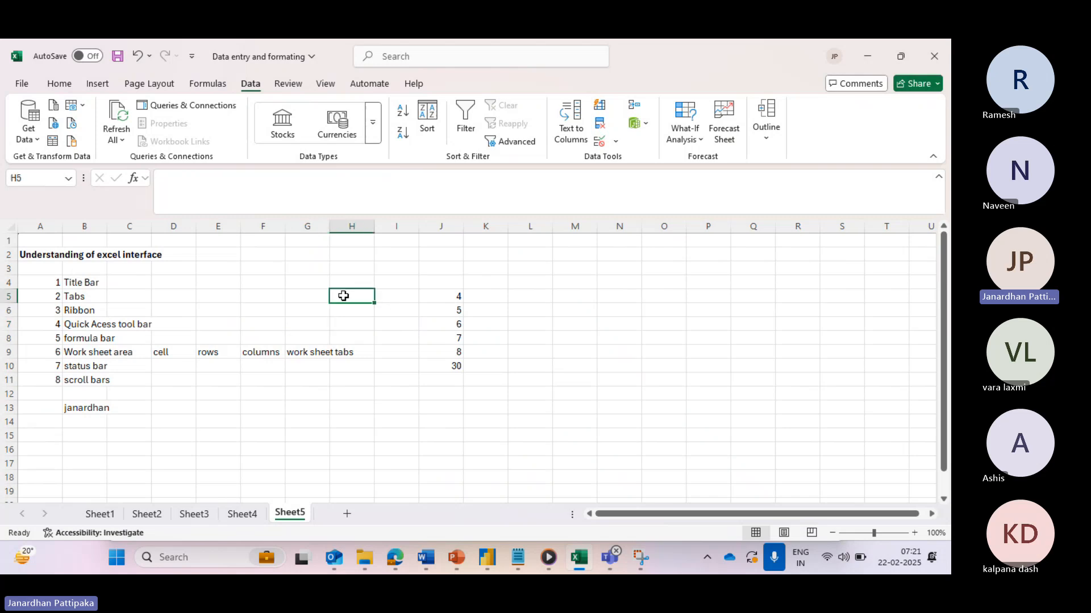
{"action": "type", "text": "100"}
{"action": "left_click", "coordinate": [346, 321]}
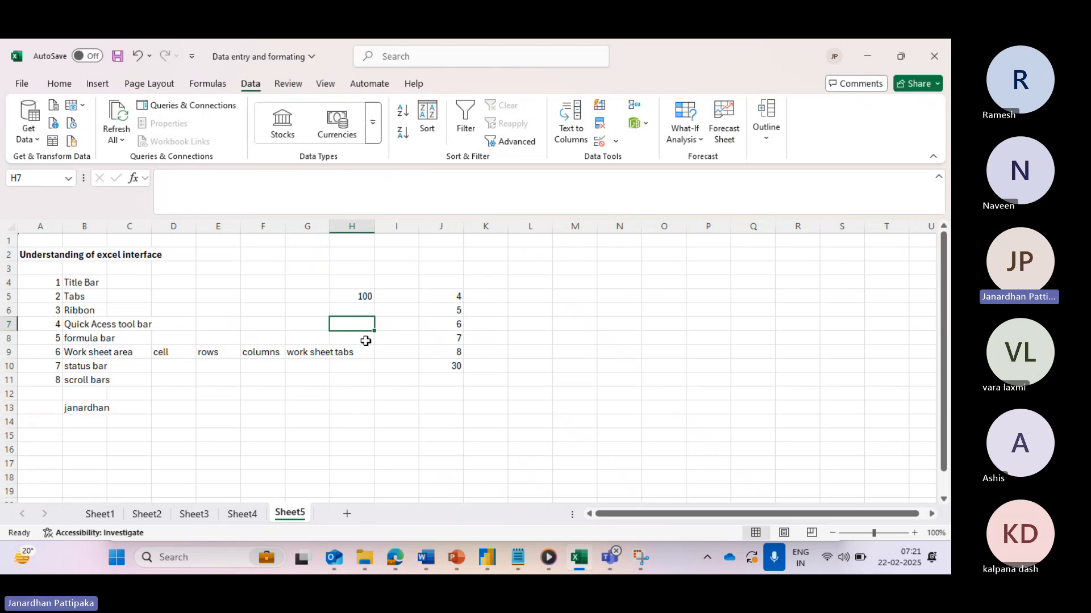
{"action": "left_click", "coordinate": [366, 297]}
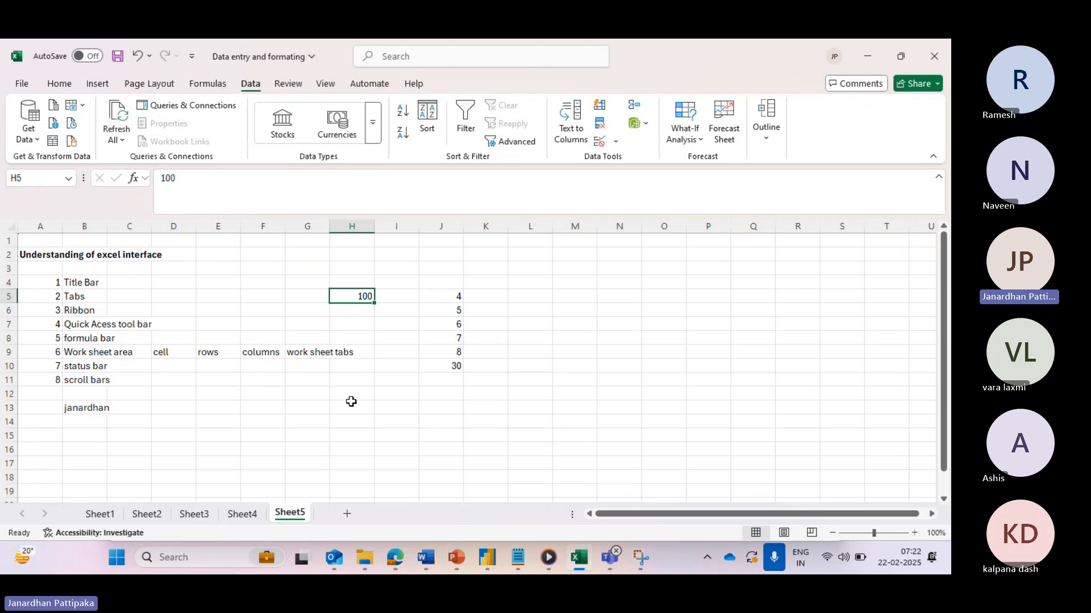
- Enter 200 in cell N12 and select the Name Box reference
{"action": "left_click", "coordinate": [621, 394]}
{"action": "type", "text": "200"}
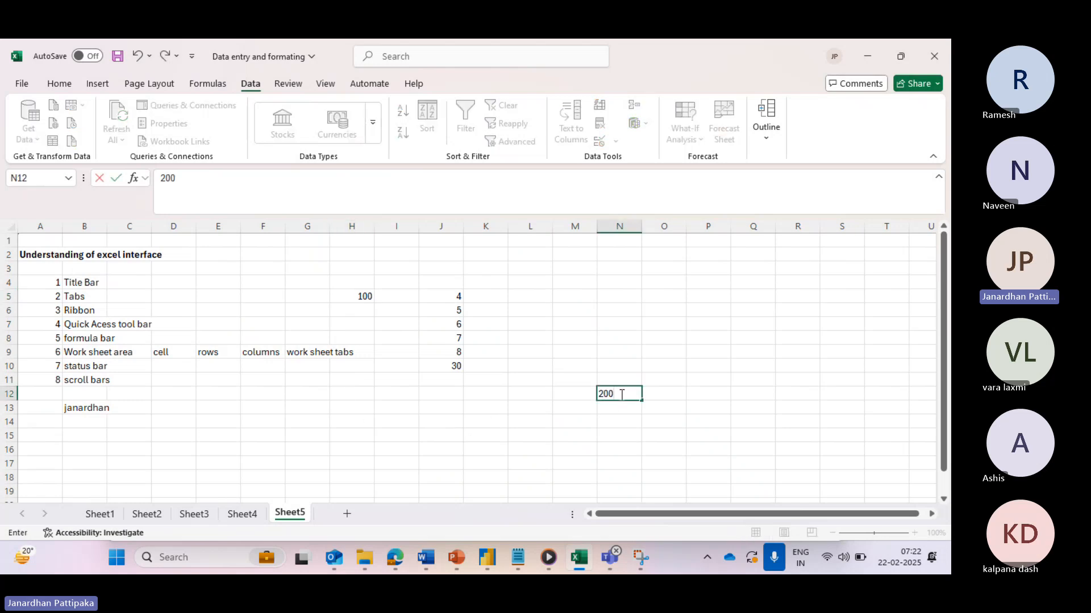
{"action": "left_click", "coordinate": [627, 434]}
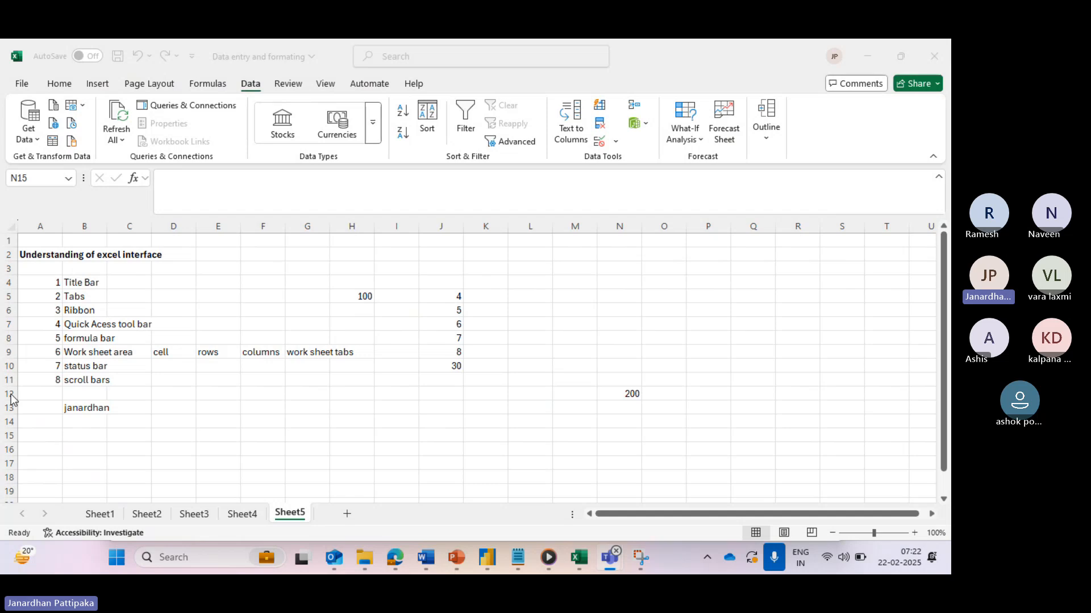
{"action": "left_click", "coordinate": [630, 392]}
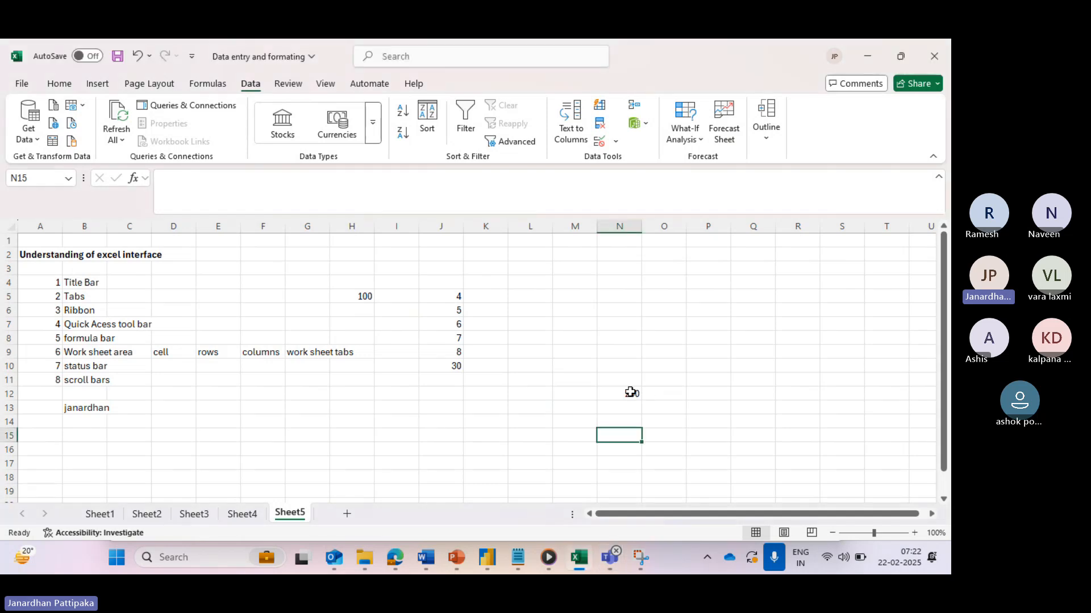
{"action": "left_click", "coordinate": [629, 394]}
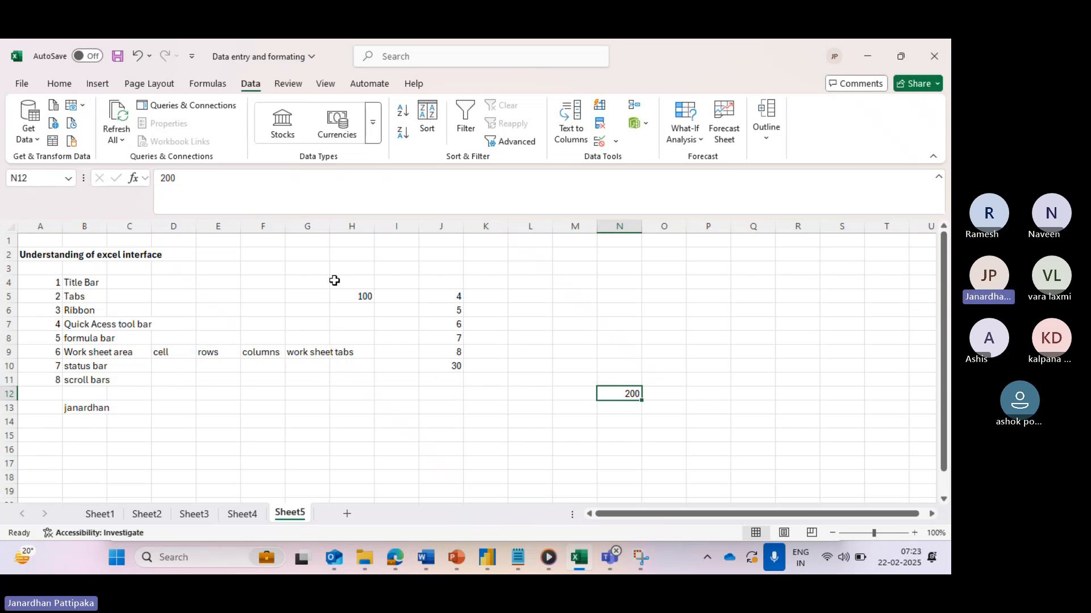
{"action": "left_click", "coordinate": [32, 178]}
- Enter the person's first name in cell N14
{"action": "type", "text": "ja"}
{"action": "left_click", "coordinate": [609, 423]}
{"action": "type", "text": "J"}
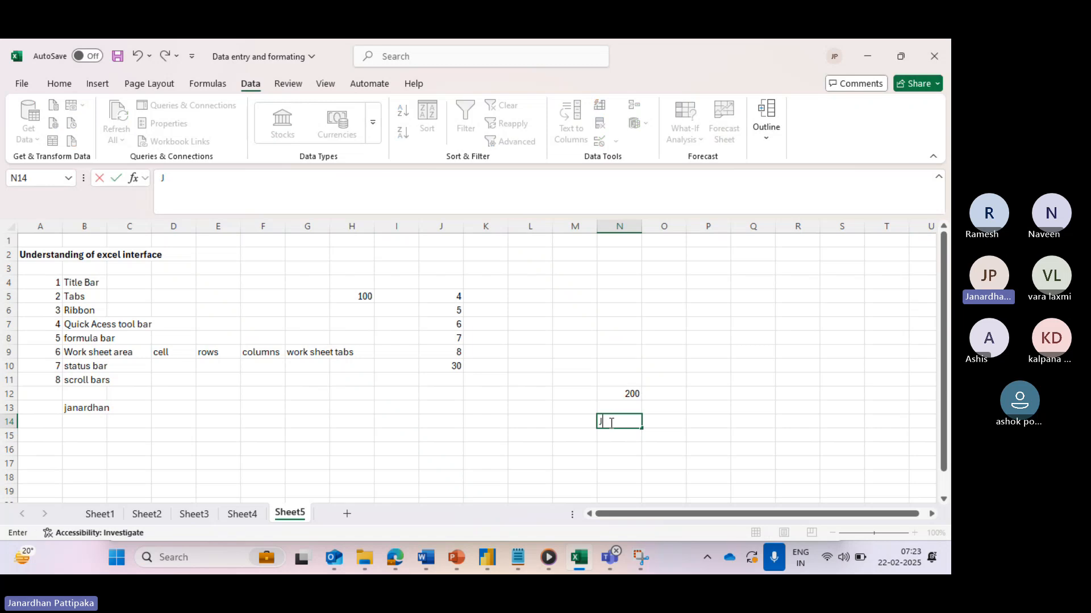
{"action": "type", "text": "anardhan"}
{"action": "left_click", "coordinate": [626, 450]}
{"action": "left_click", "coordinate": [618, 424]}
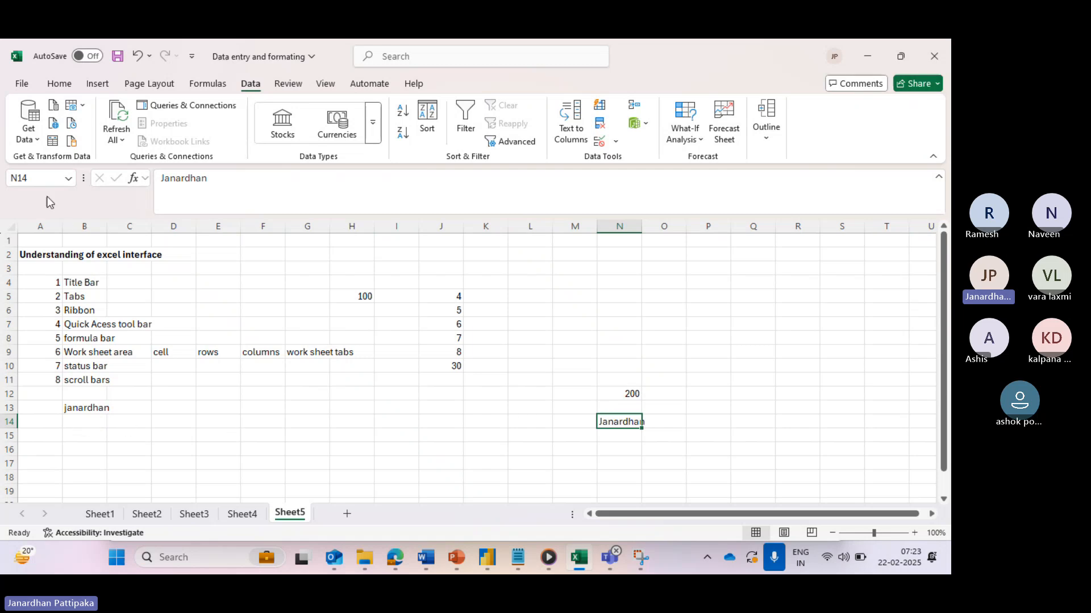
- Begin typing a reference name for N14 in the Name Box, correcting a typo
{"action": "left_click", "coordinate": [35, 177]}
{"action": "key", "text": "BackSpace"}
{"action": "type", "text": "BNam"}
{"action": "type", "text": "e"}
{"action": "key", "text": "BackSpace"}
{"action": "key", "text": "BackSpace"}
{"action": "key", "text": "BackSpace"}
{"action": "key", "text": "BackSpace"}
{"action": "key", "text": "BackSpace"}
{"action": "type", "text": "Nam"}
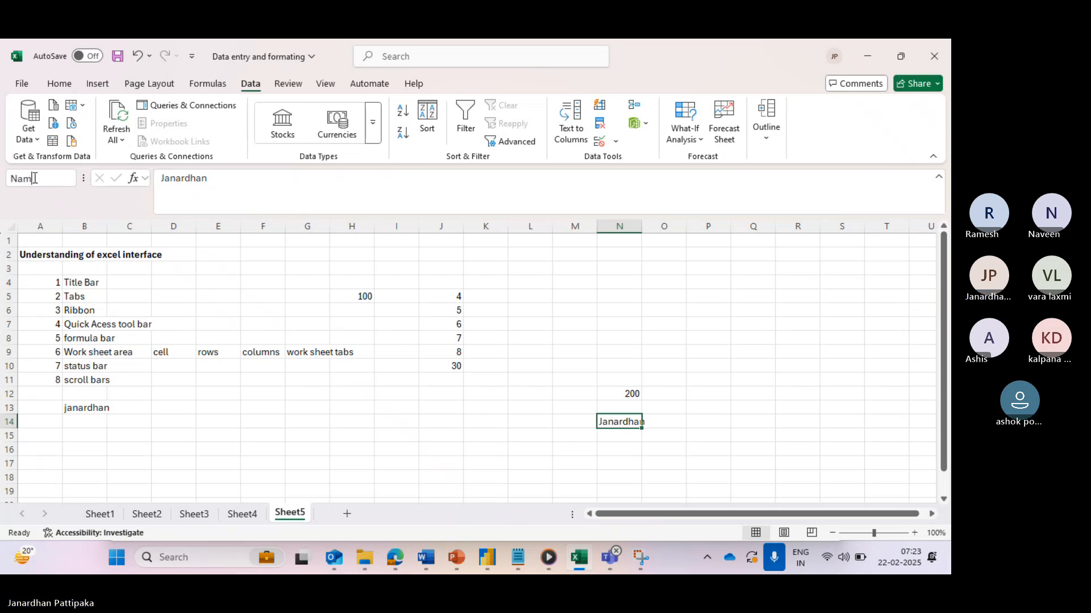
{"action": "key", "text": "Escape"}
{"action": "left_click", "coordinate": [416, 432]}
{"action": "left_click", "coordinate": [614, 420]}
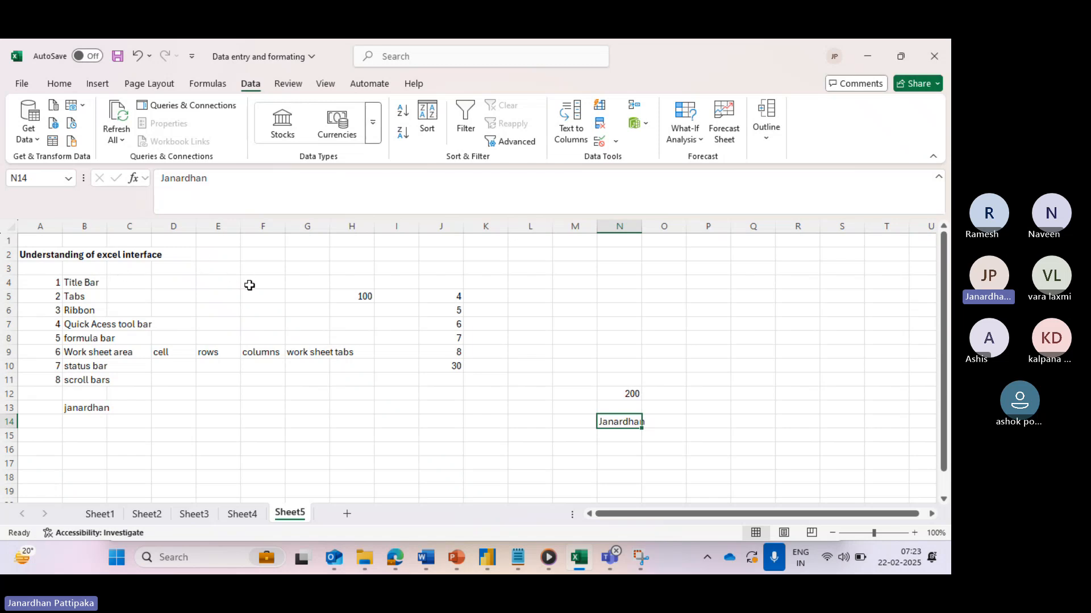
{"action": "left_click", "coordinate": [32, 180]}
{"action": "key", "text": "BackSpace"}
{"action": "left_click", "coordinate": [50, 242]}
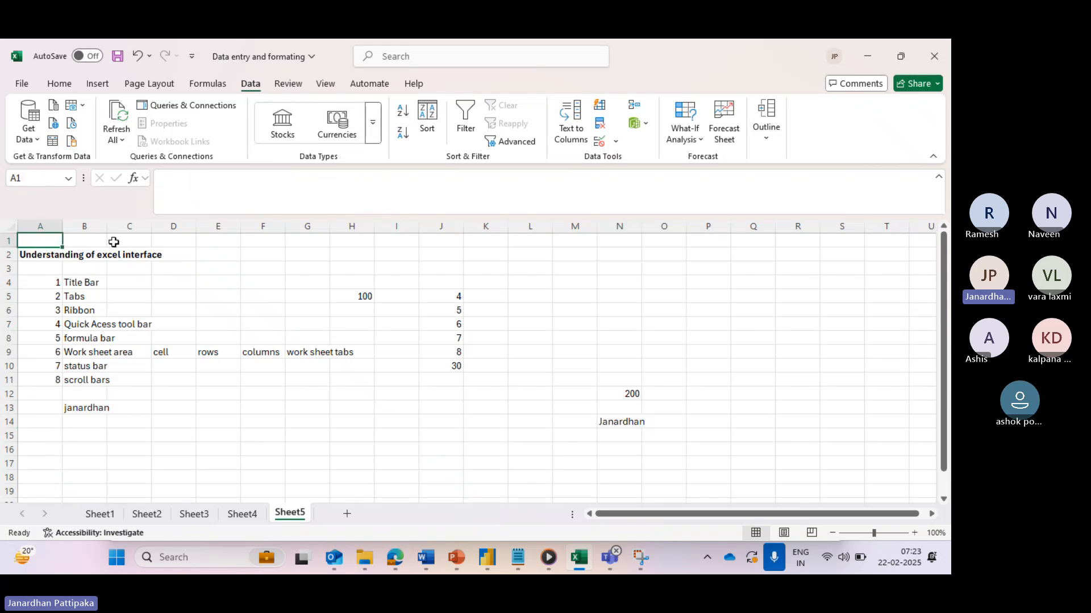
{"action": "left_click", "coordinate": [615, 422]}
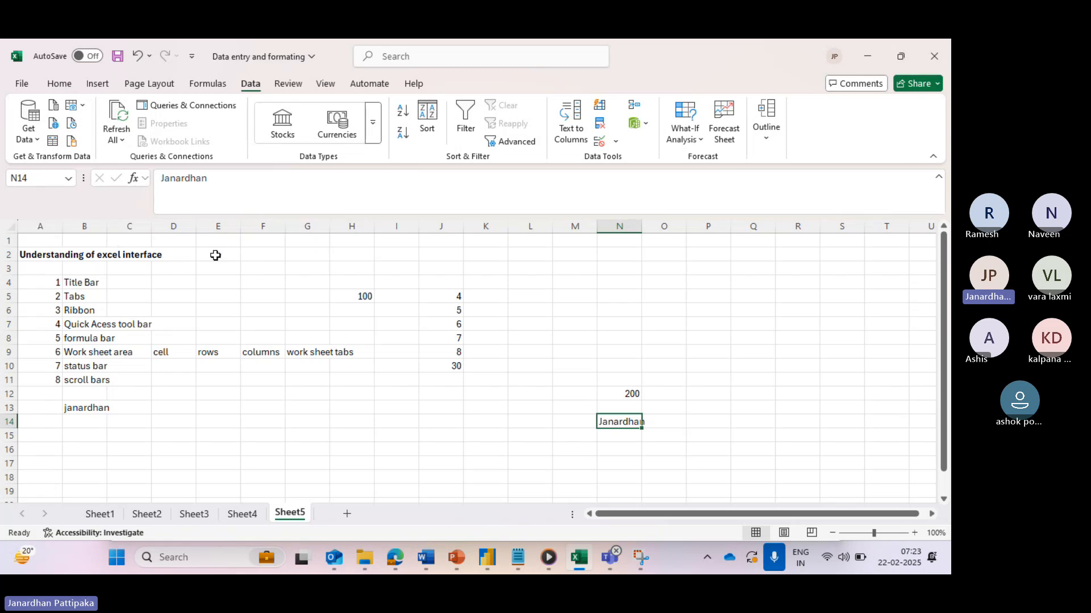
{"action": "left_click", "coordinate": [449, 311]}
{"action": "left_click", "coordinate": [34, 180]}
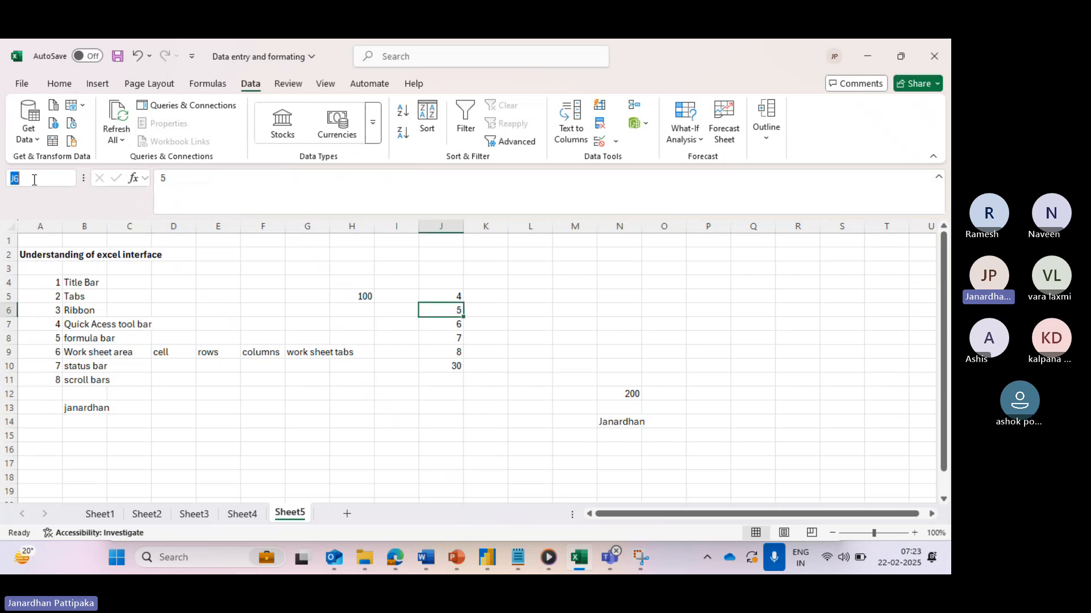
{"action": "key", "text": "BackSpace"}
{"action": "type", "text": "count"}
{"action": "left_click", "coordinate": [44, 293]}
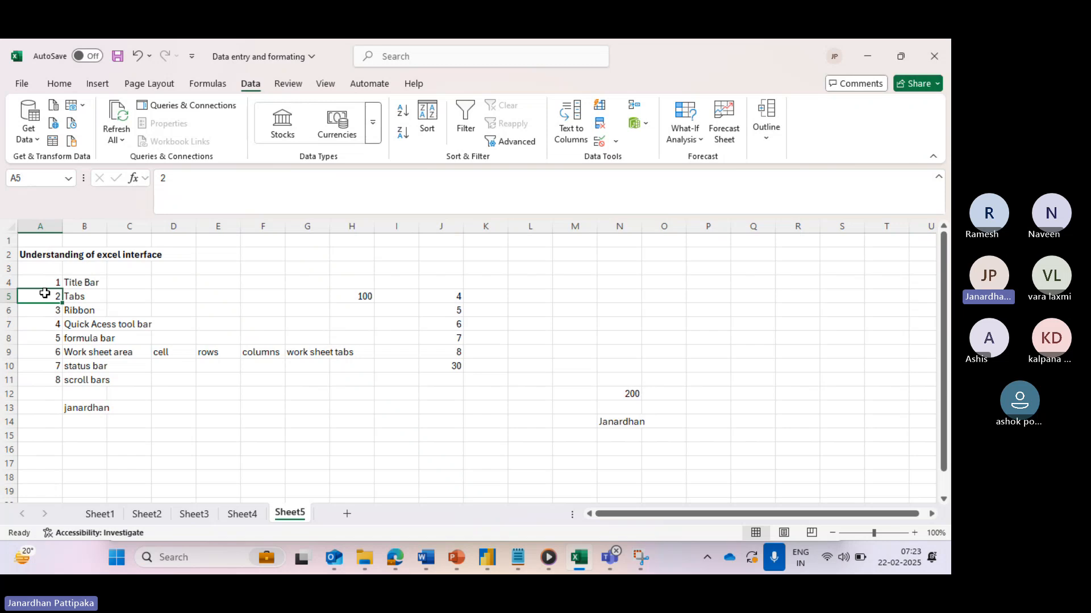
{"action": "left_click", "coordinate": [434, 309]}
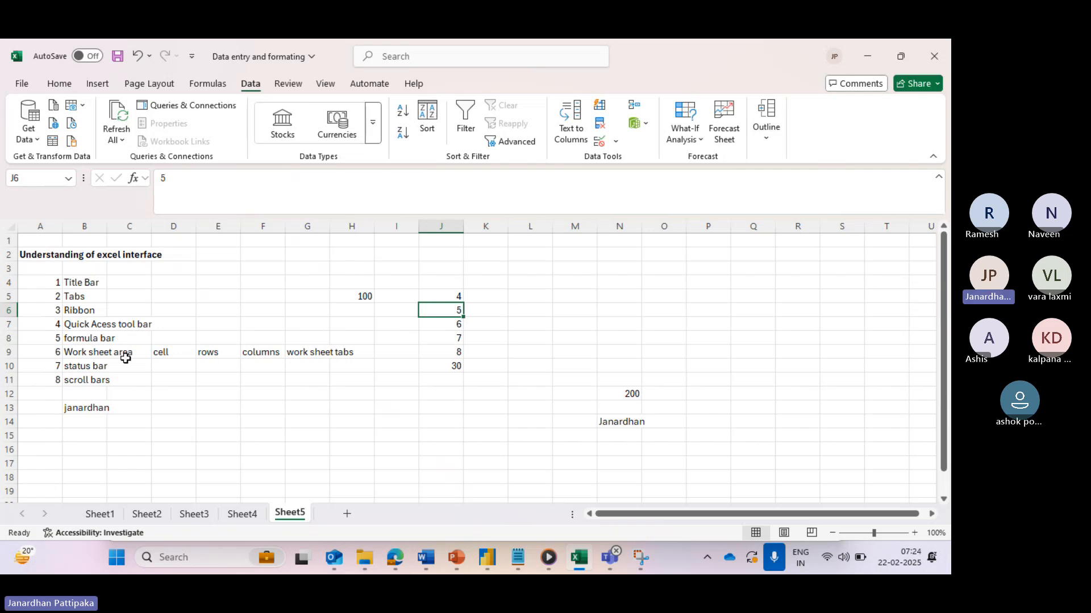
{"action": "left_click", "coordinate": [90, 368]}
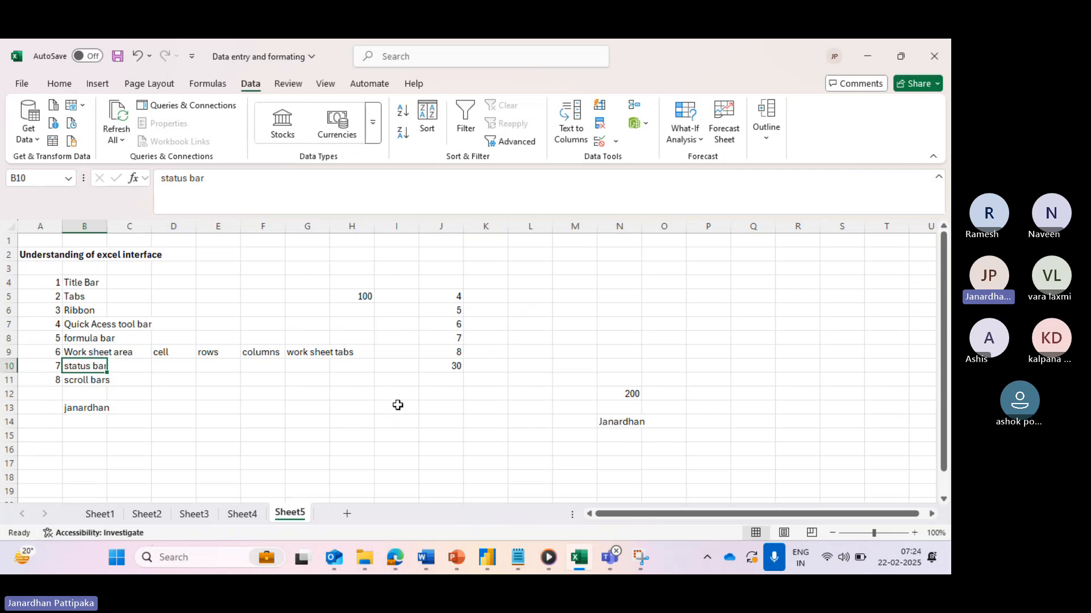
- Enter 2, 3, 4 and 5 in cells I11 through I14
{"action": "left_click", "coordinate": [397, 381]}
{"action": "type", "text": "2"}
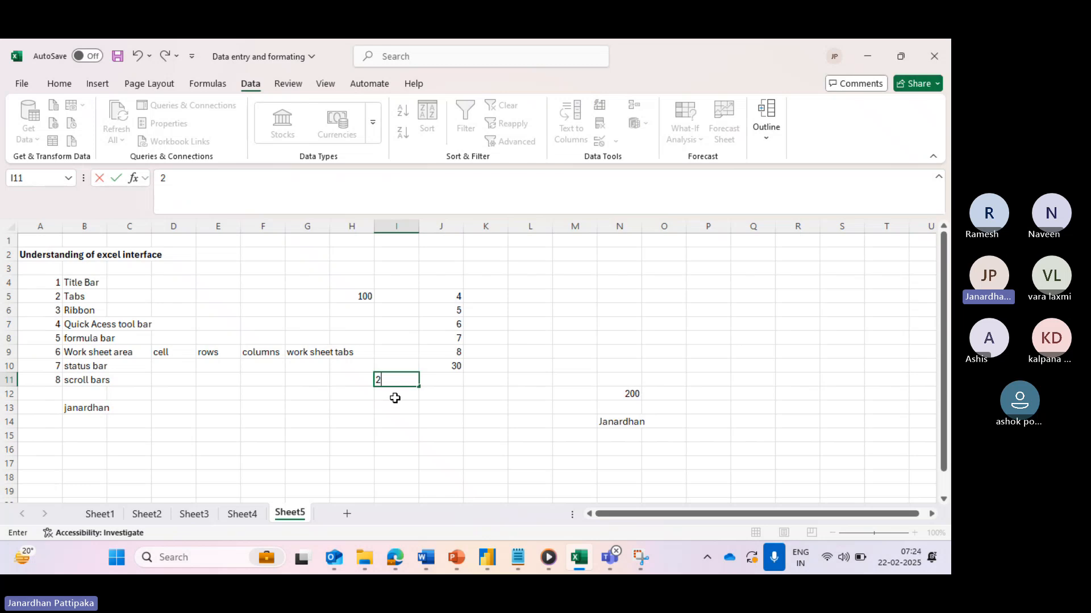
{"action": "key", "text": "Return"}
{"action": "type", "text": "3"}
{"action": "key", "text": "Return"}
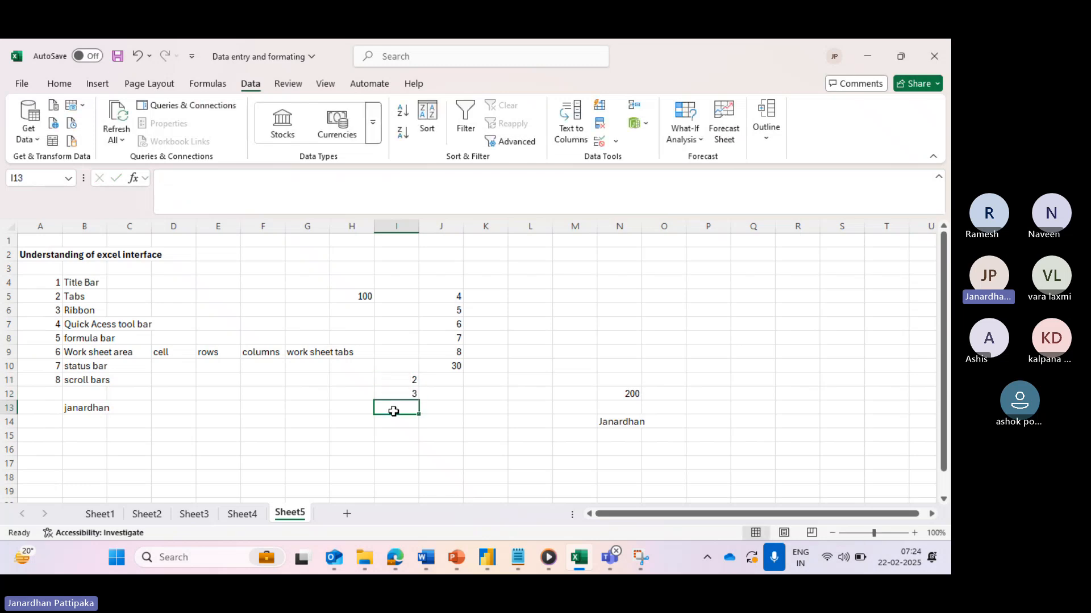
{"action": "type", "text": "4"}
{"action": "key", "text": "Return"}
{"action": "type", "text": "5"}
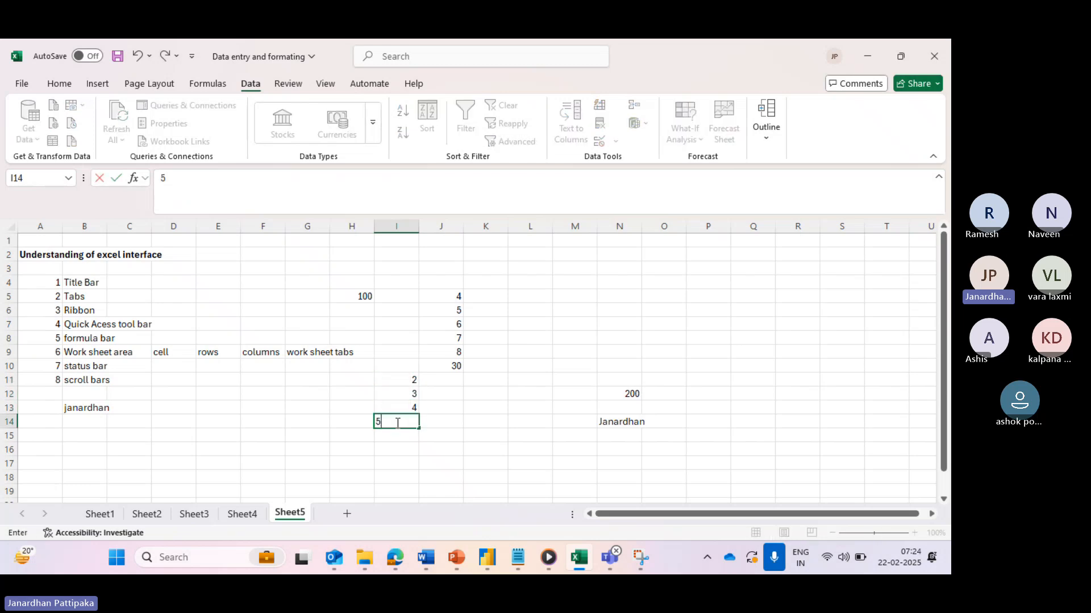
{"action": "left_click", "coordinate": [461, 438]}
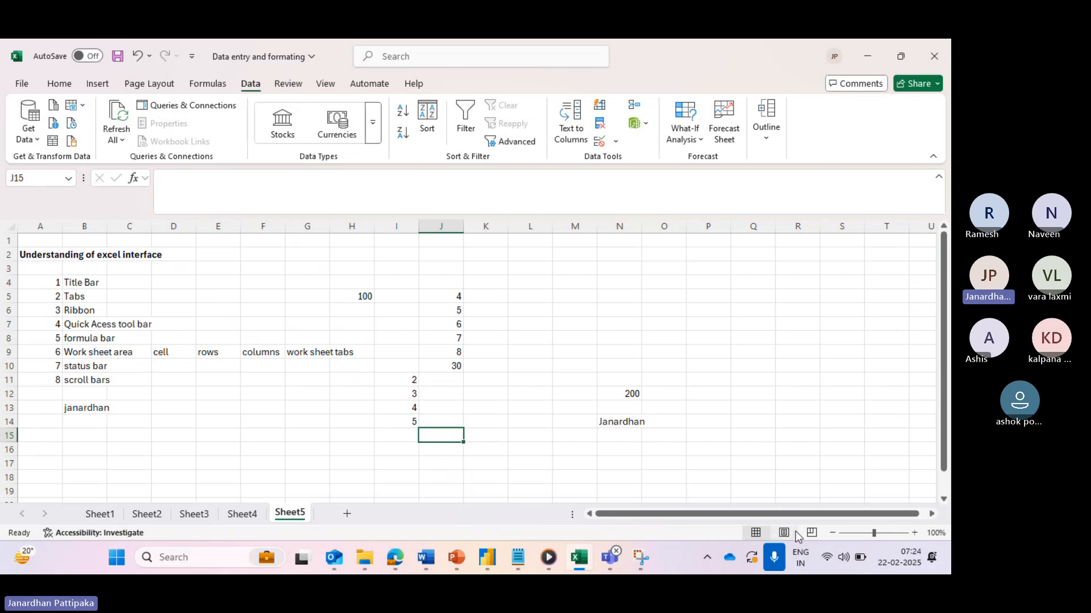
{"action": "left_click", "coordinate": [858, 534]}
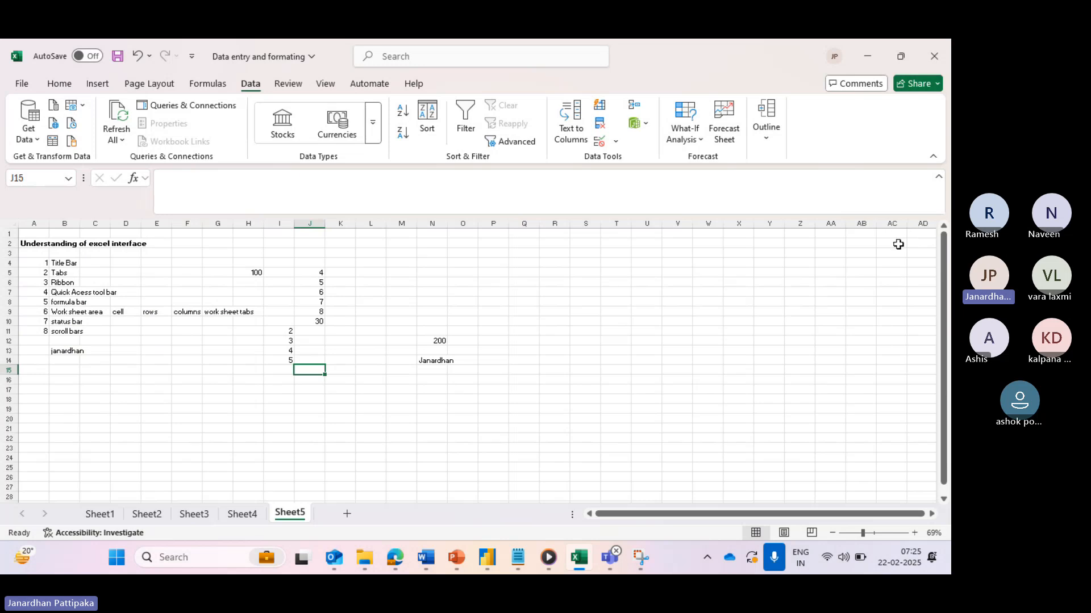
{"action": "left_click", "coordinate": [854, 533]}
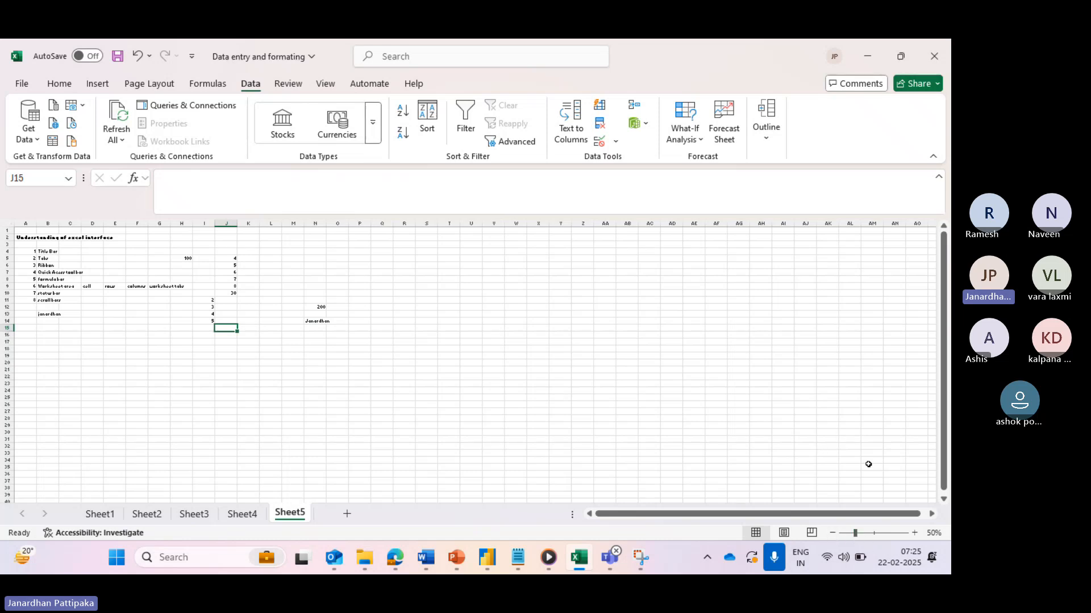
{"action": "left_click", "coordinate": [867, 534]}
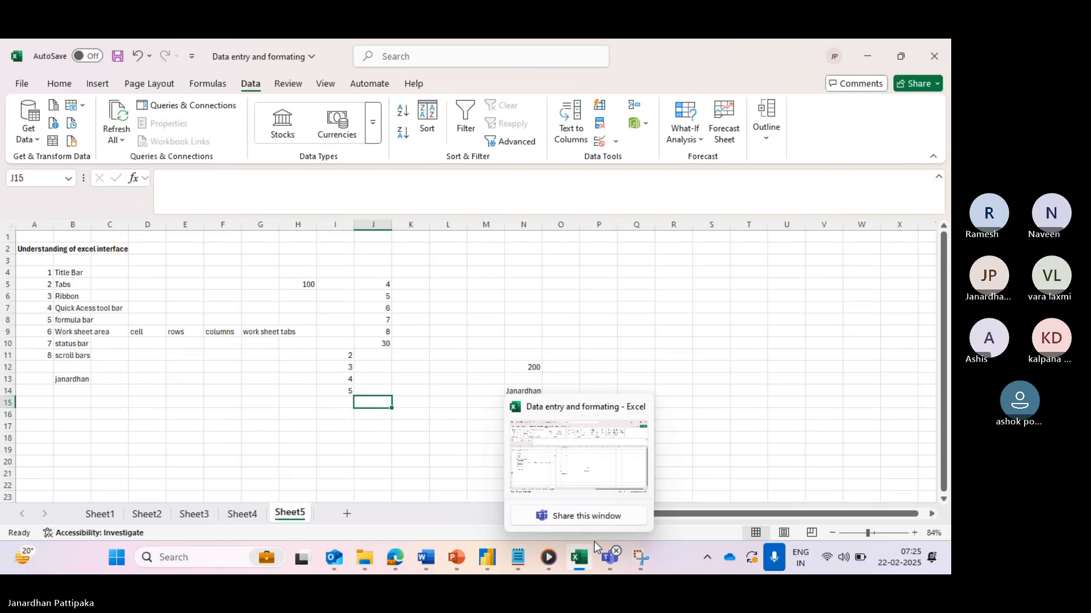
{"action": "left_click", "coordinate": [874, 534]}
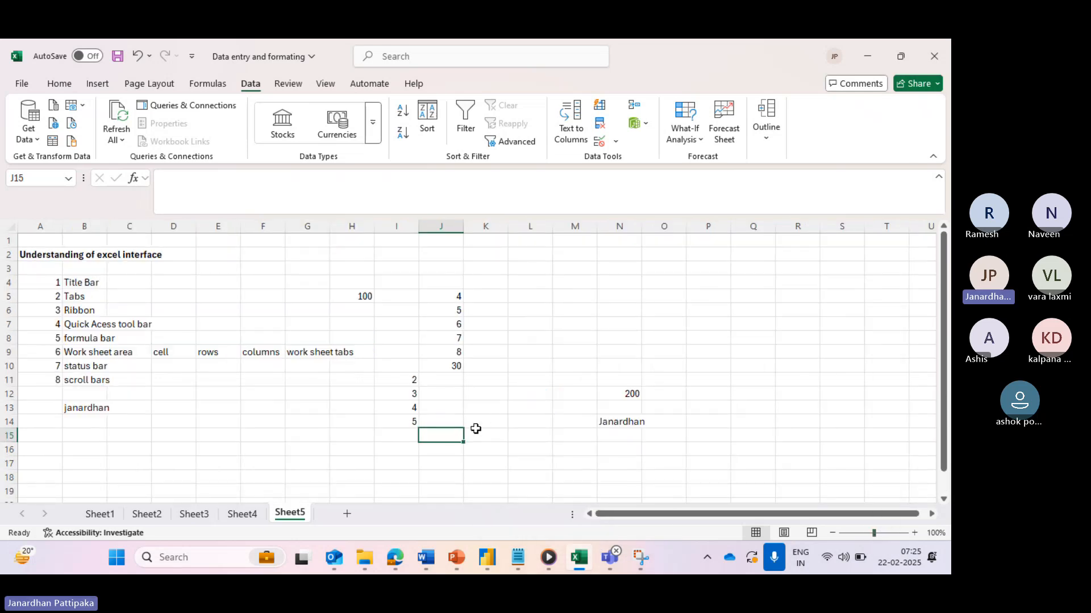
- Select I11:I14 and read its Average, Count and Sum in the status bar
{"action": "left_click_drag", "start_coordinate": [404, 380], "coordinate": [404, 402]}
{"action": "left_click", "coordinate": [469, 407]}
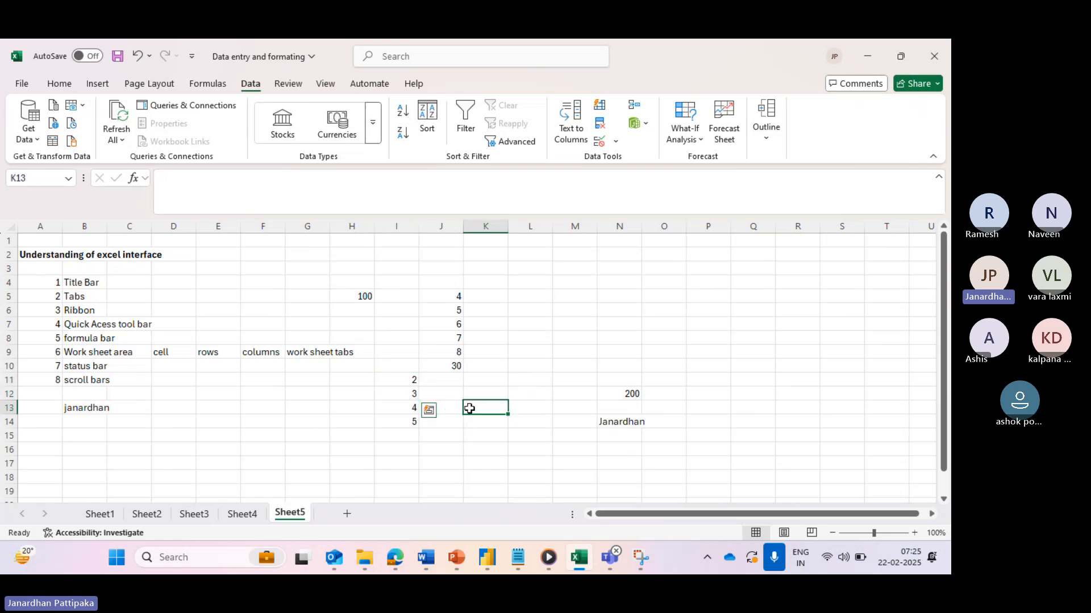
{"action": "left_click", "coordinate": [385, 451]}
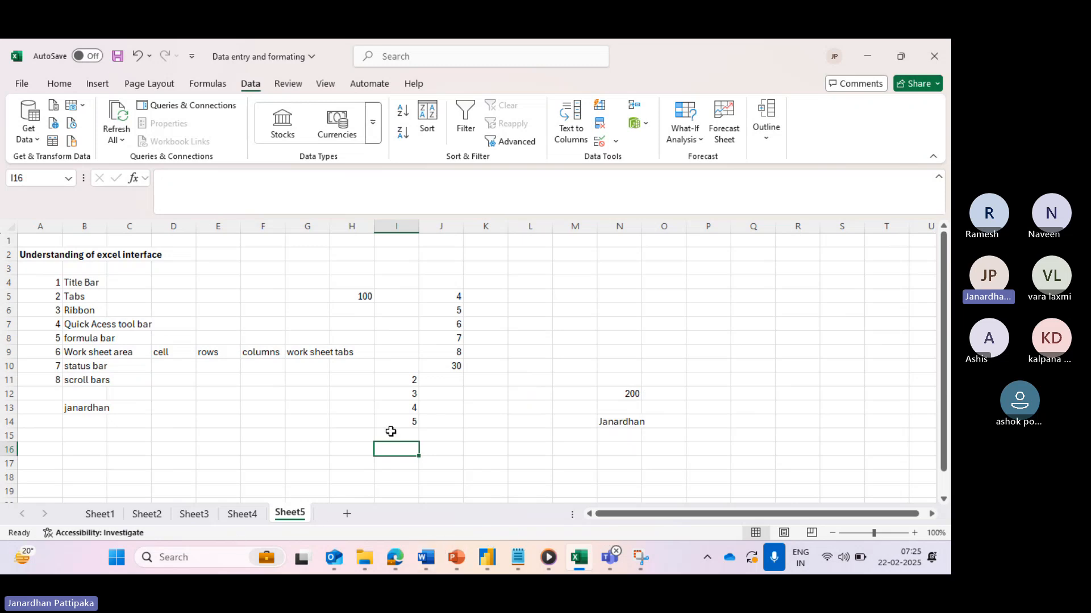
{"action": "left_click_drag", "start_coordinate": [407, 377], "coordinate": [404, 420]}
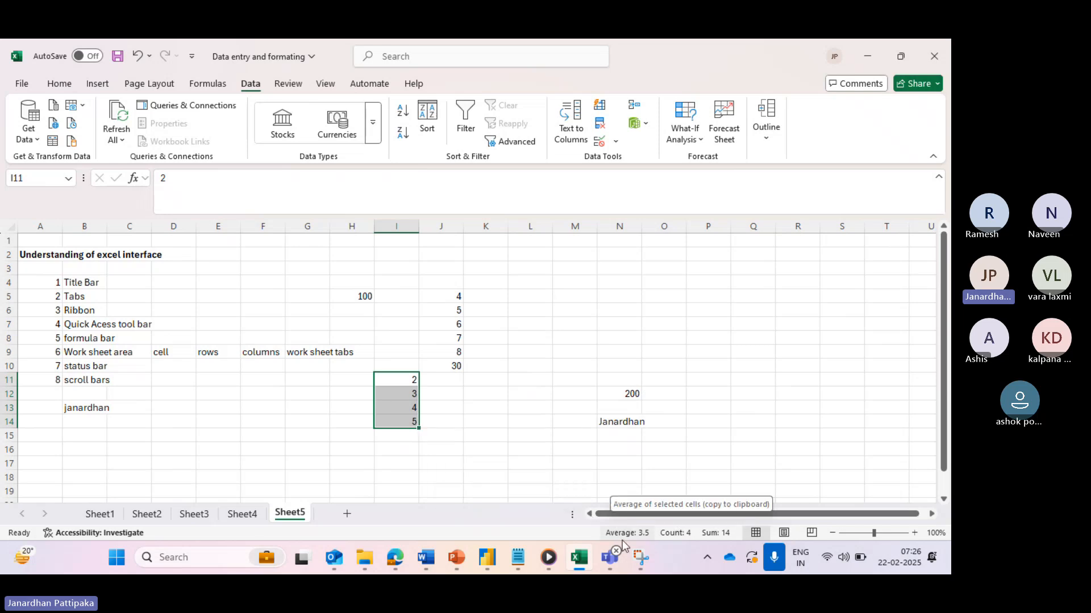
{"action": "mouse_move", "coordinate": [610, 556]}
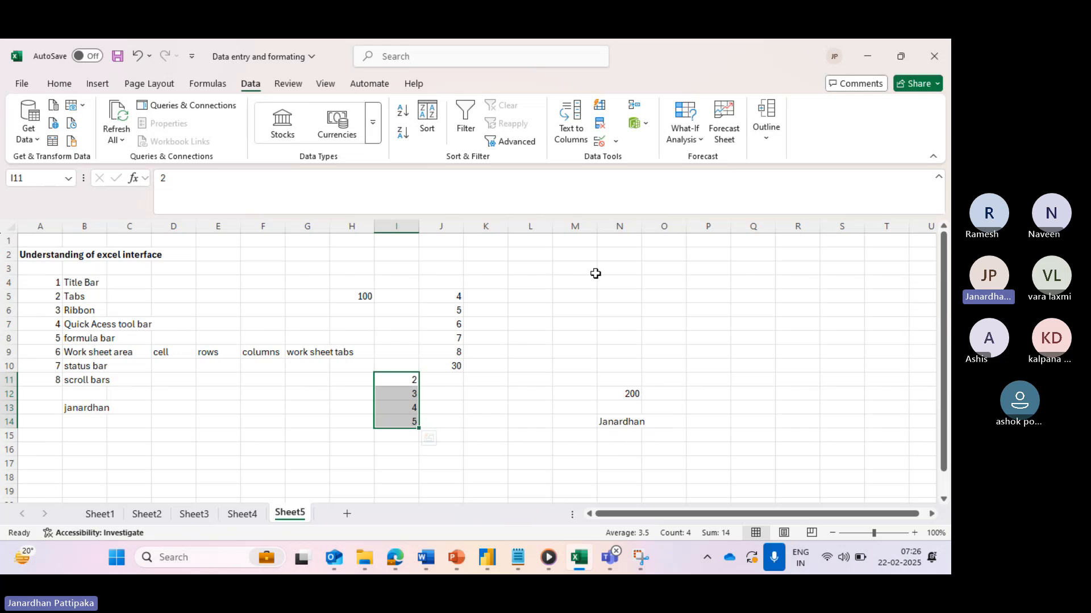
- Type the person's first name into cell AC3
{"action": "left_click", "coordinate": [384, 267]}
{"action": "key", "text": "Right"}
{"action": "key", "text": "Right"}
{"action": "key", "text": "Right"}
{"action": "key", "text": "Right"}
{"action": "key", "text": "Right"}
{"action": "key", "text": "Right"}
{"action": "key", "text": "Right"}
{"action": "key", "text": "Right"}
{"action": "key", "text": "Right"}
{"action": "key", "text": "Right"}
{"action": "key", "text": "Right"}
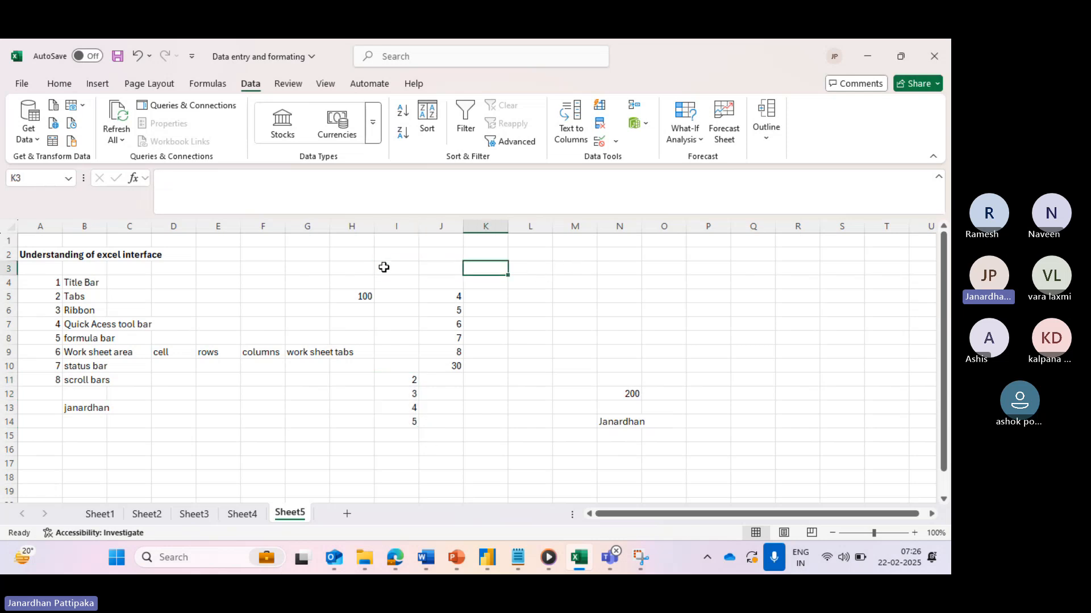
{"action": "key", "text": "Right"}
{"action": "key", "text": "Right"}
{"action": "key", "text": "Right"}
{"action": "key", "text": "Right"}
{"action": "key", "text": "Right"}
{"action": "key", "text": "Right"}
{"action": "key", "text": "Right"}
{"action": "key", "text": "Right"}
{"action": "key", "text": "Right"}
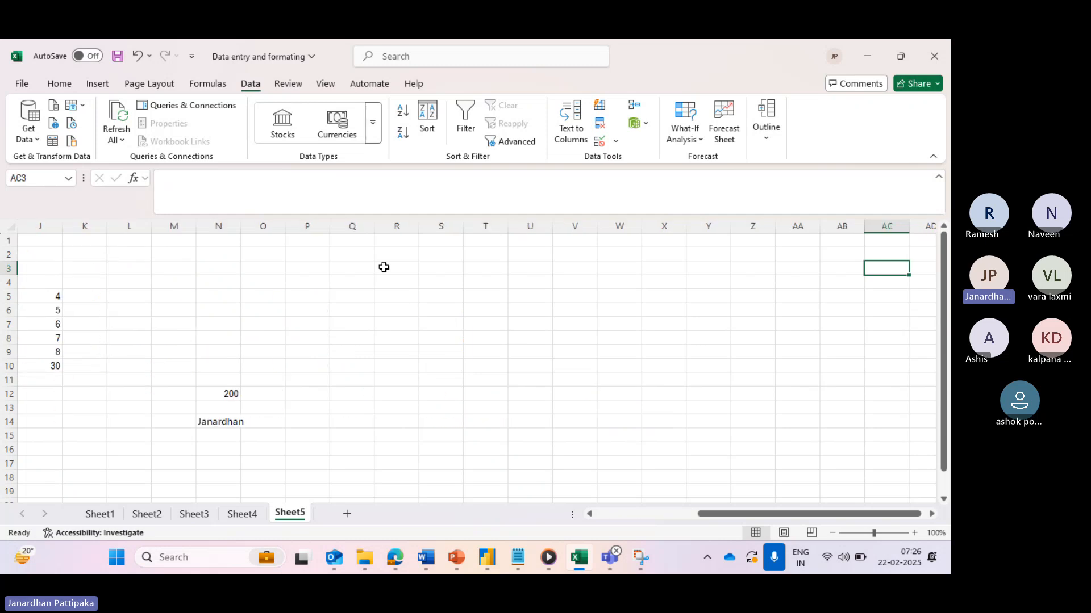
{"action": "type", "text": "janardh"}
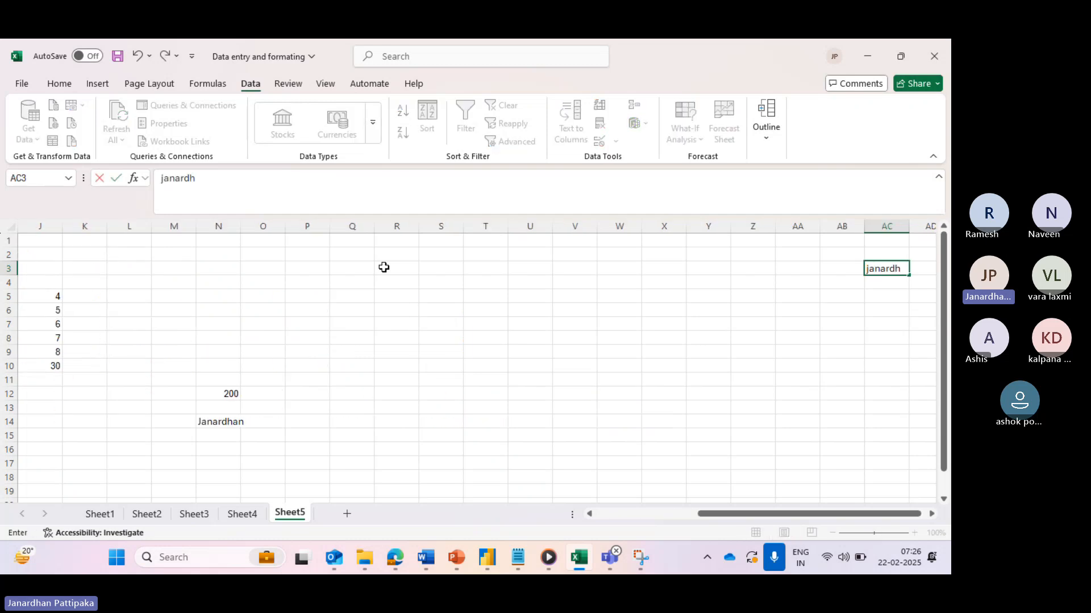
{"action": "type", "text": "an"}
{"action": "left_click", "coordinate": [619, 365]}
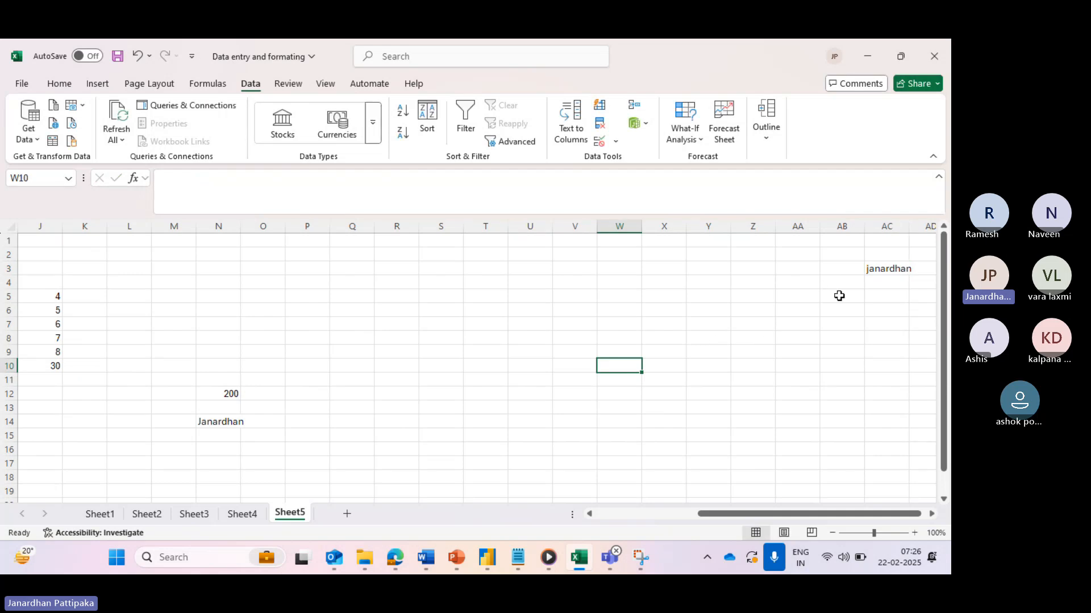
- Fill the name down to AC8 and across to column AE with the fill handle
{"action": "scroll", "coordinate": [852, 292], "scroll_direction": "right", "scroll_amount": 3}
{"action": "left_click", "coordinate": [770, 268]}
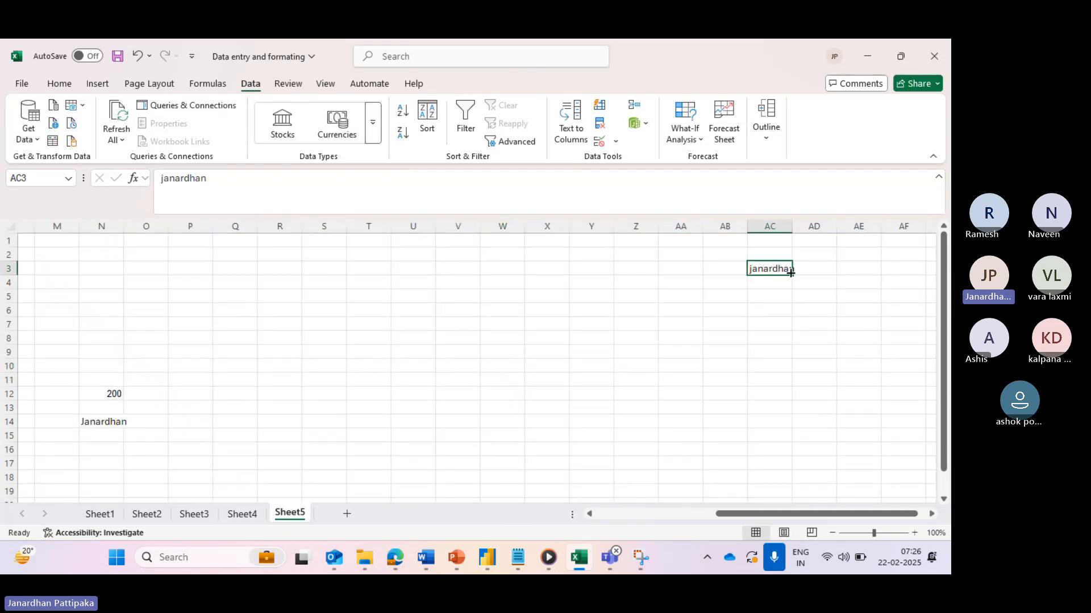
{"action": "left_click_drag", "start_coordinate": [793, 276], "coordinate": [794, 344]}
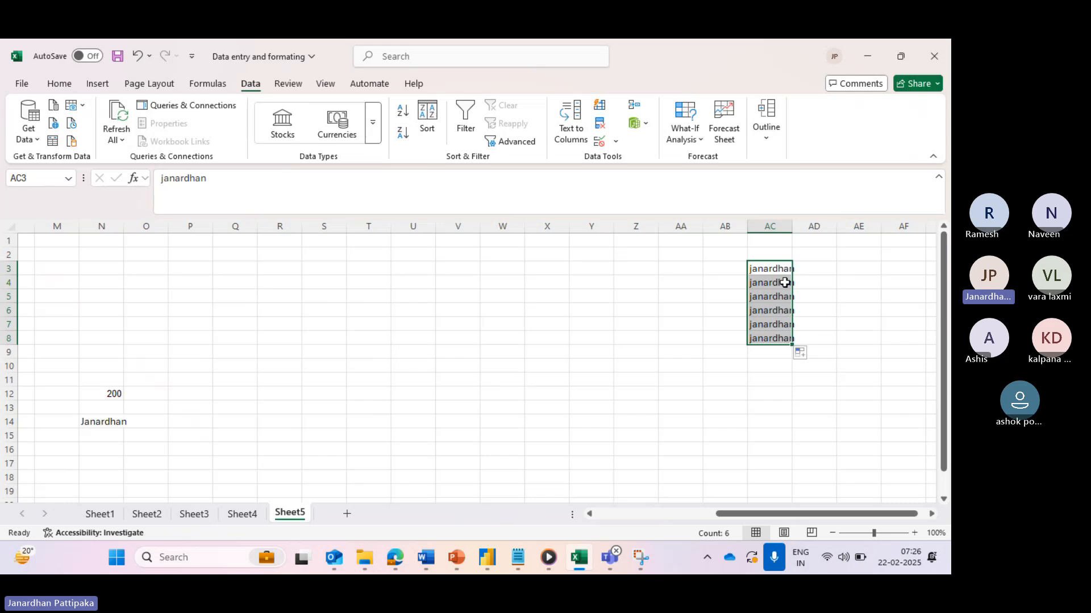
{"action": "left_click", "coordinate": [782, 271]}
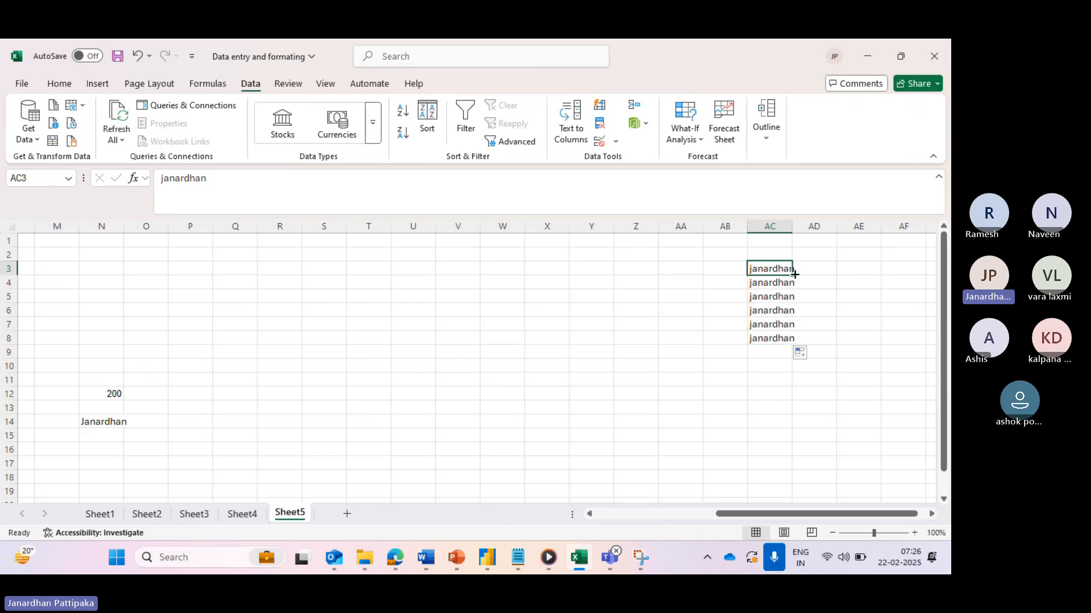
{"action": "left_click_drag", "start_coordinate": [794, 274], "coordinate": [886, 339]}
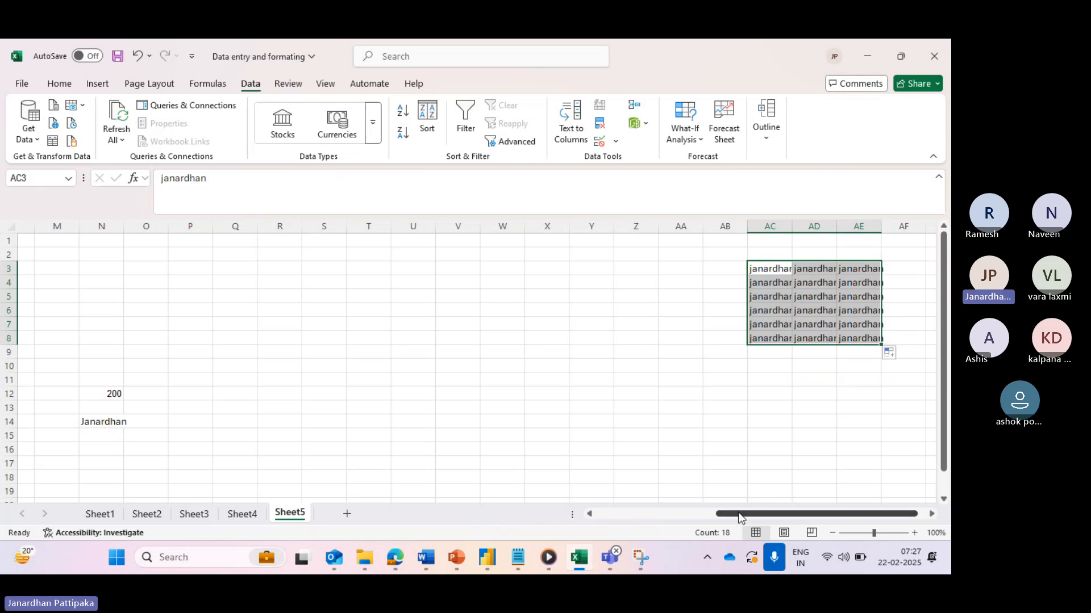
{"action": "left_click_drag", "start_coordinate": [739, 514], "coordinate": [534, 525]}
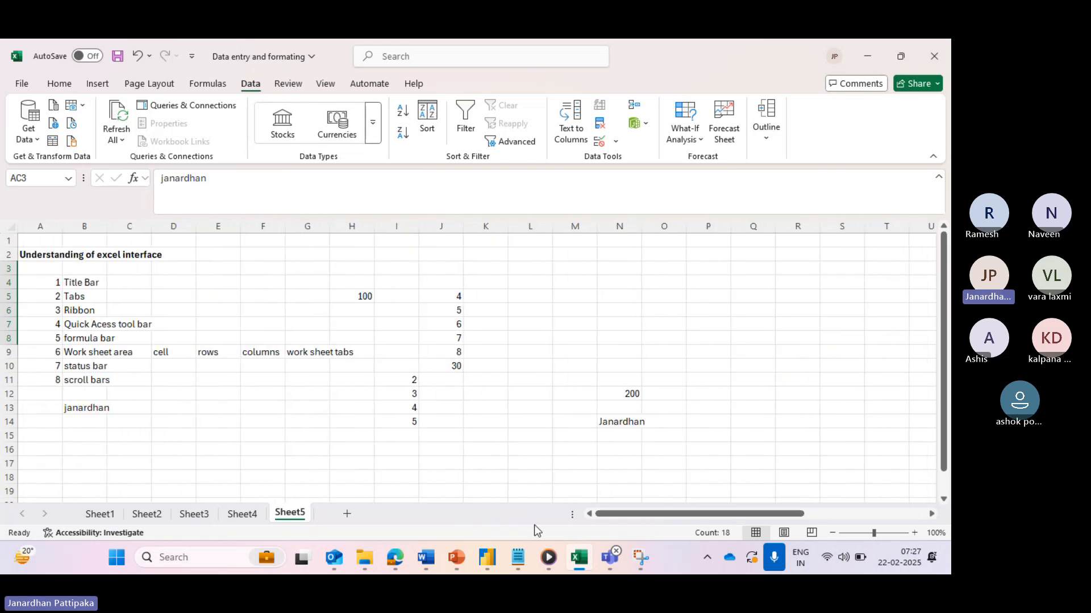
{"action": "left_click", "coordinate": [289, 304]}
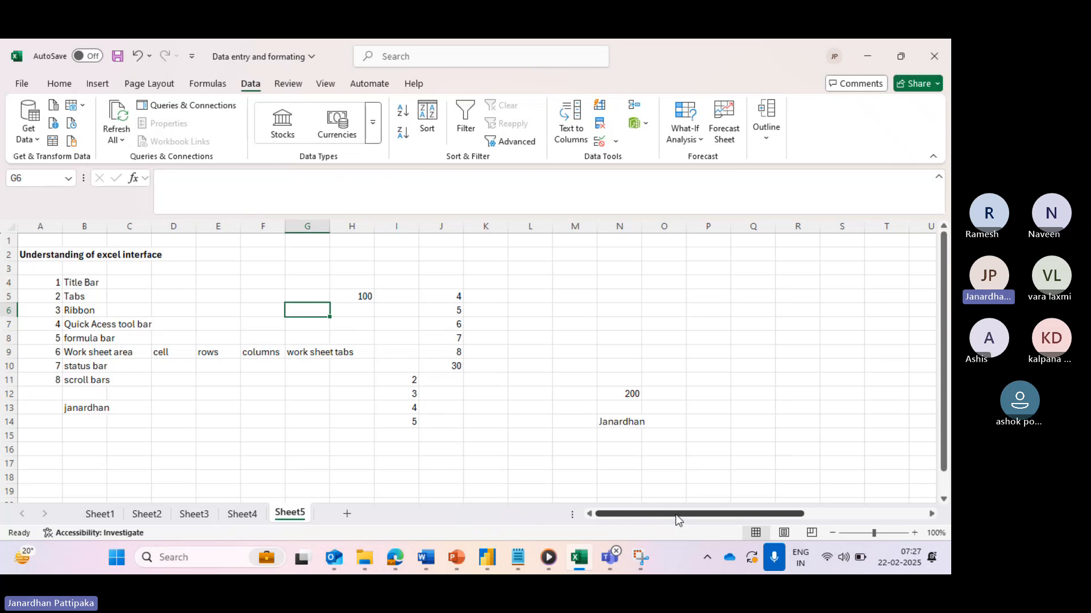
{"action": "left_click_drag", "start_coordinate": [676, 515], "coordinate": [833, 512]}
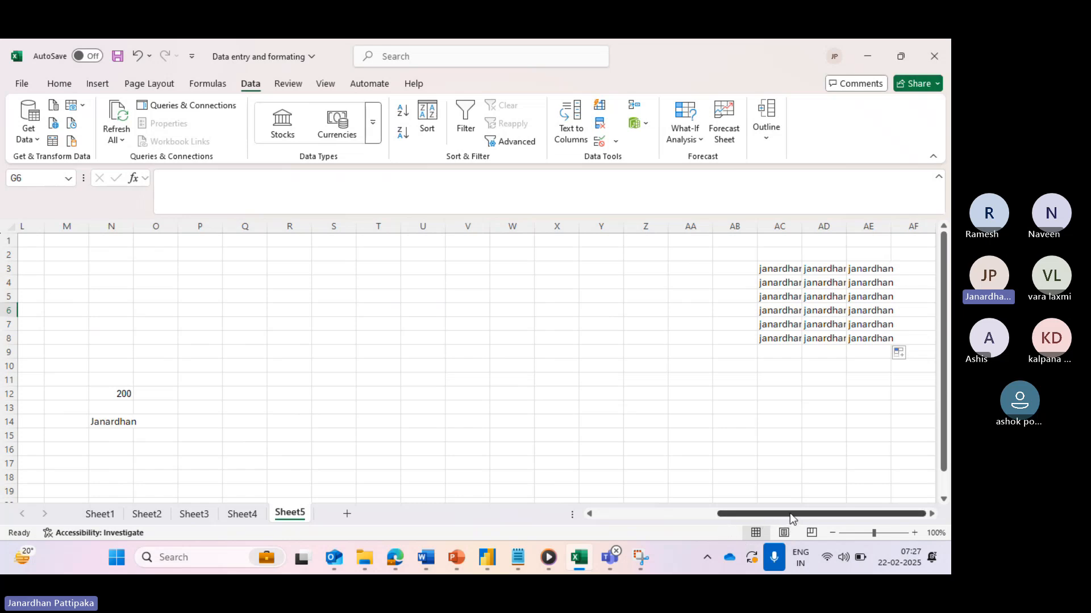
{"action": "left_click_drag", "start_coordinate": [944, 341], "coordinate": [945, 375]}
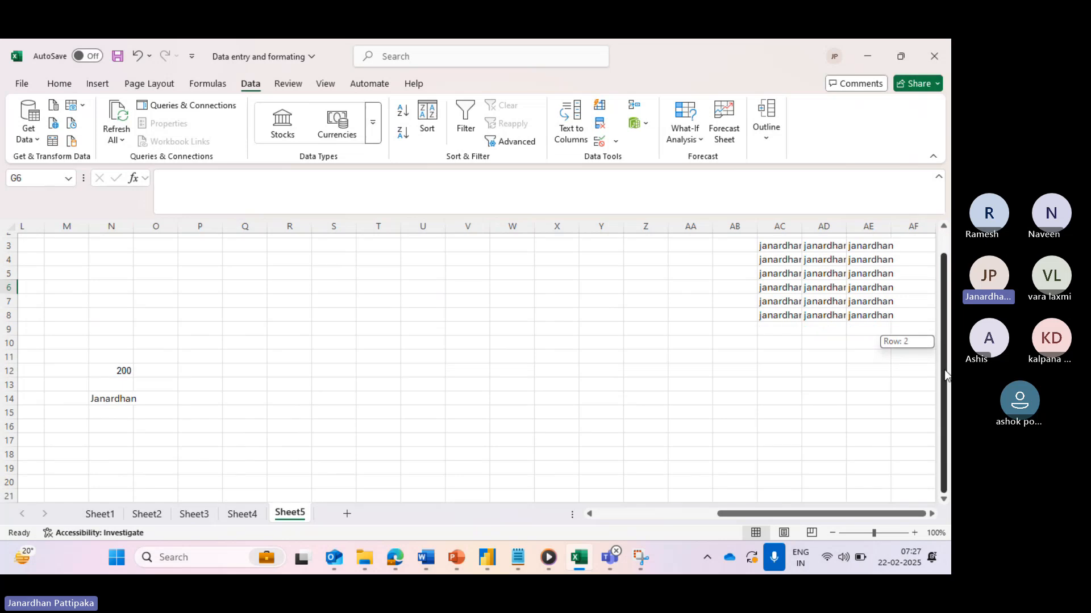
{"action": "left_click_drag", "start_coordinate": [948, 423], "coordinate": [948, 329]}
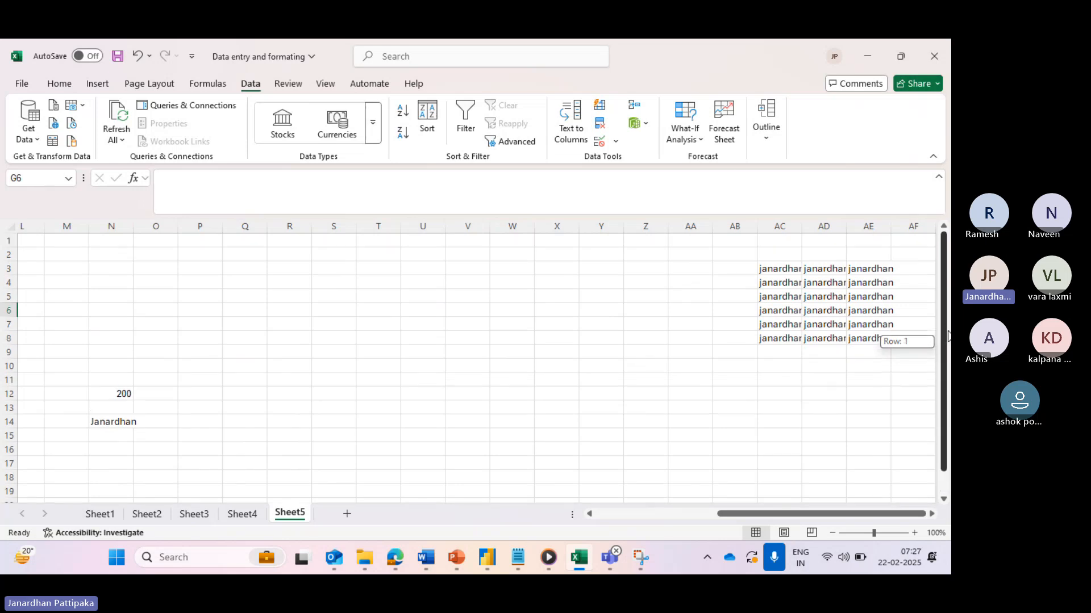
{"action": "scroll", "coordinate": [828, 386], "scroll_direction": "down", "scroll_amount": 8}
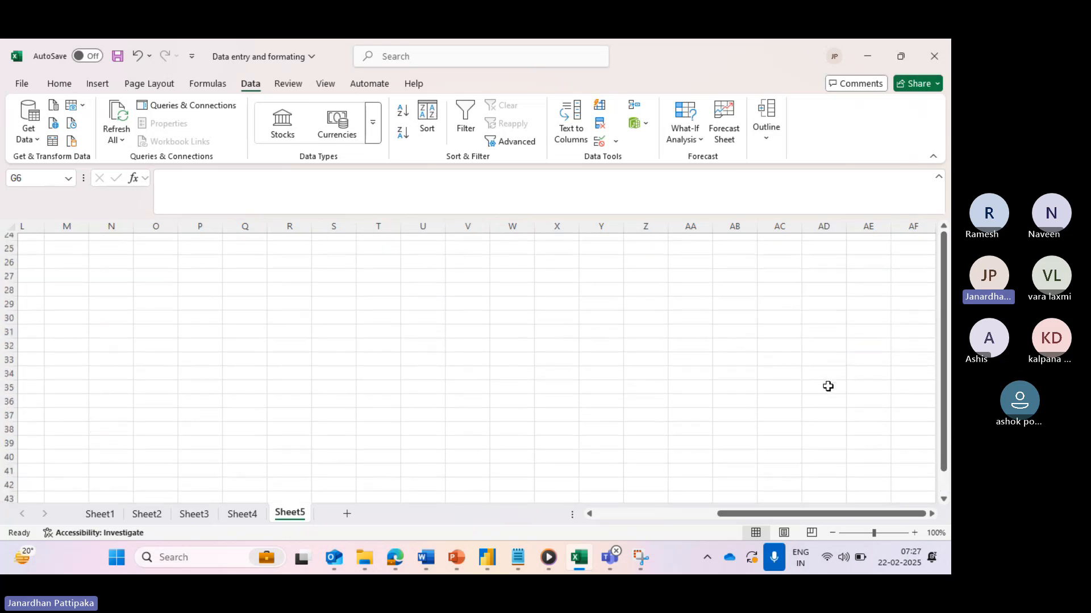
{"action": "scroll", "coordinate": [828, 386], "scroll_direction": "up", "scroll_amount": 8}
- Copy the AC3:AE8 name block and paste it at AD352
{"action": "left_click", "coordinate": [776, 270]}
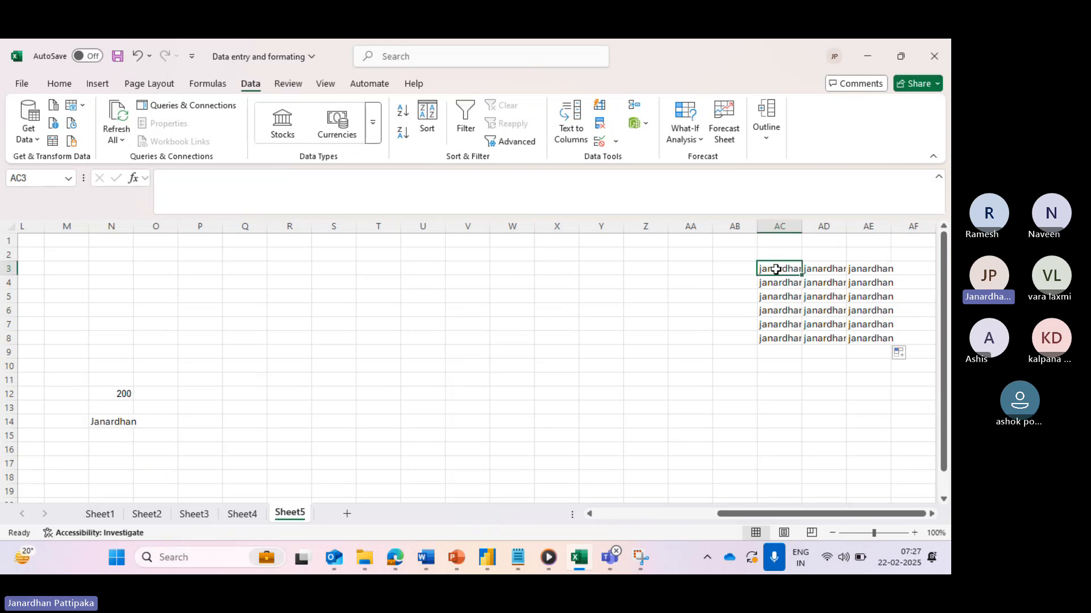
{"action": "left_click_drag", "start_coordinate": [775, 270], "coordinate": [876, 339]}
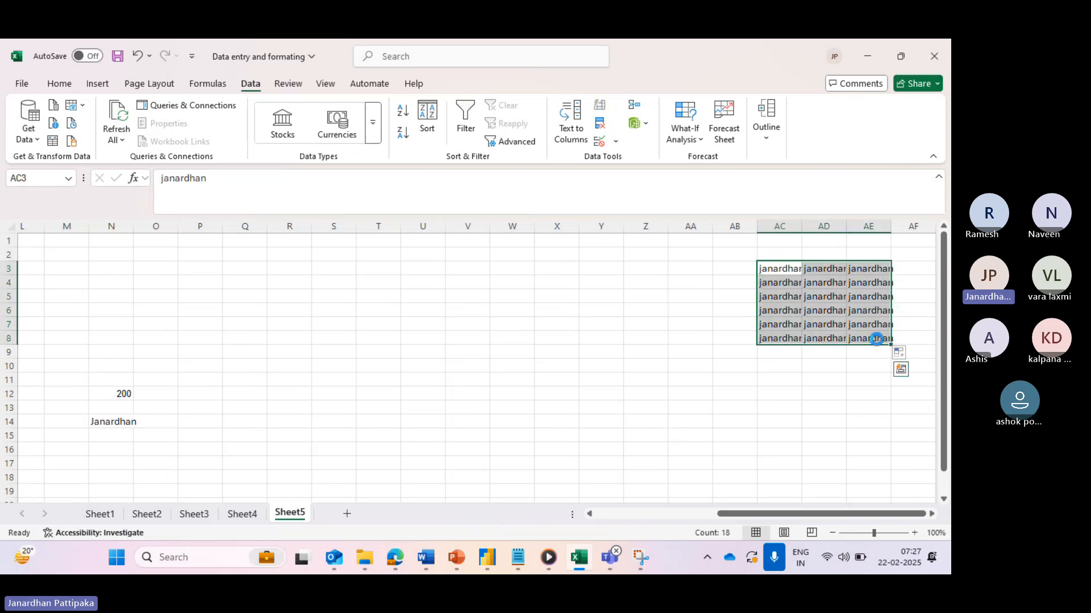
{"action": "key", "text": "ctrl+c"}
{"action": "scroll", "coordinate": [816, 385], "scroll_direction": "down", "scroll_amount": 20}
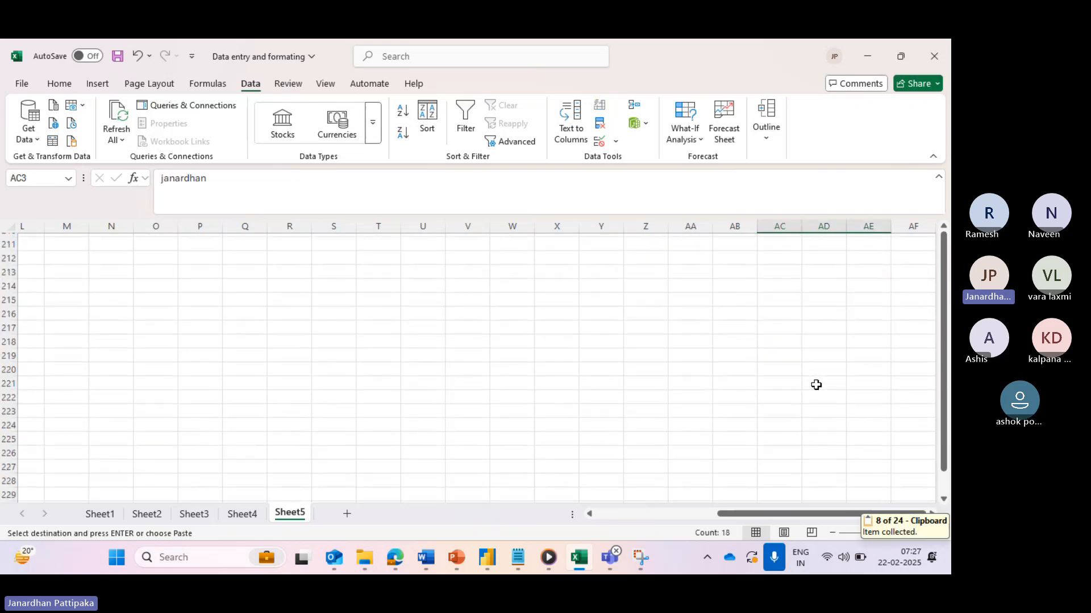
{"action": "scroll", "coordinate": [816, 385], "scroll_direction": "down", "scroll_amount": 20}
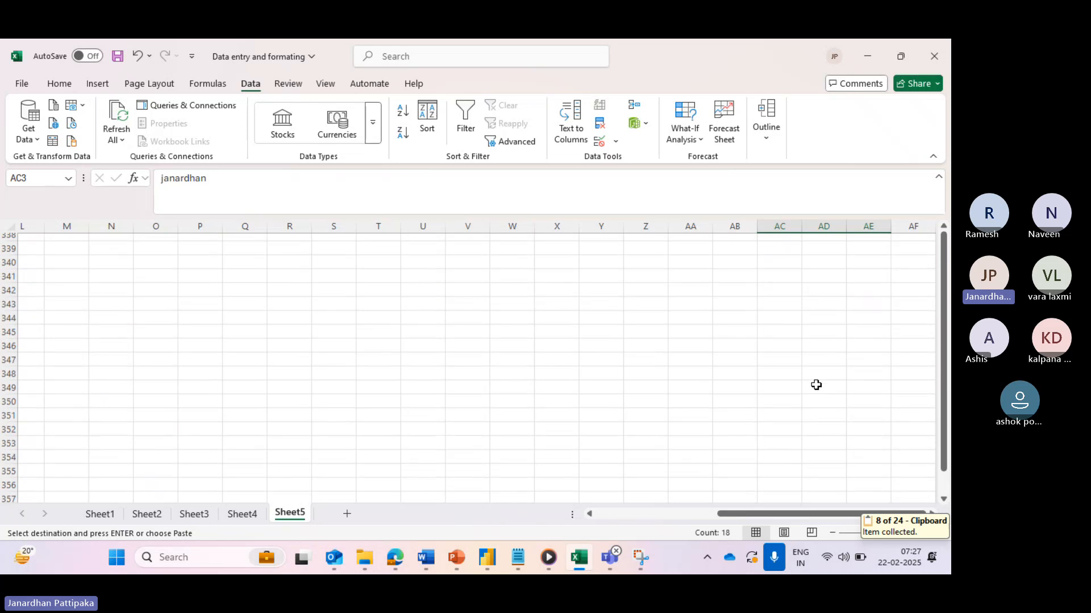
{"action": "left_click", "coordinate": [831, 426]}
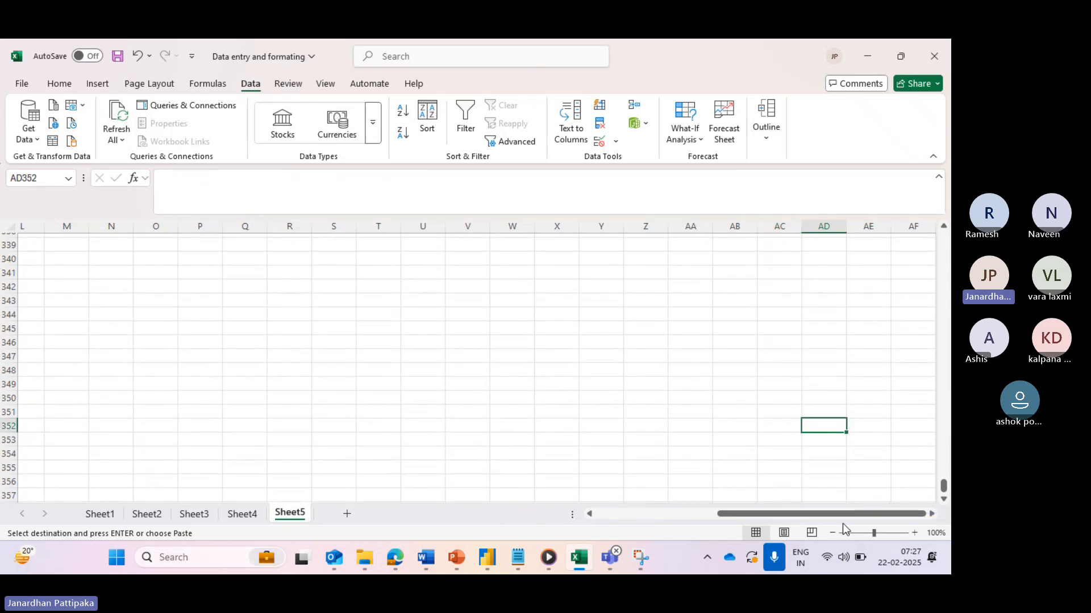
{"action": "key", "text": "ctrl+v"}
- Scroll back up to the original block and select cell AC1
{"action": "left_click", "coordinate": [868, 381]}
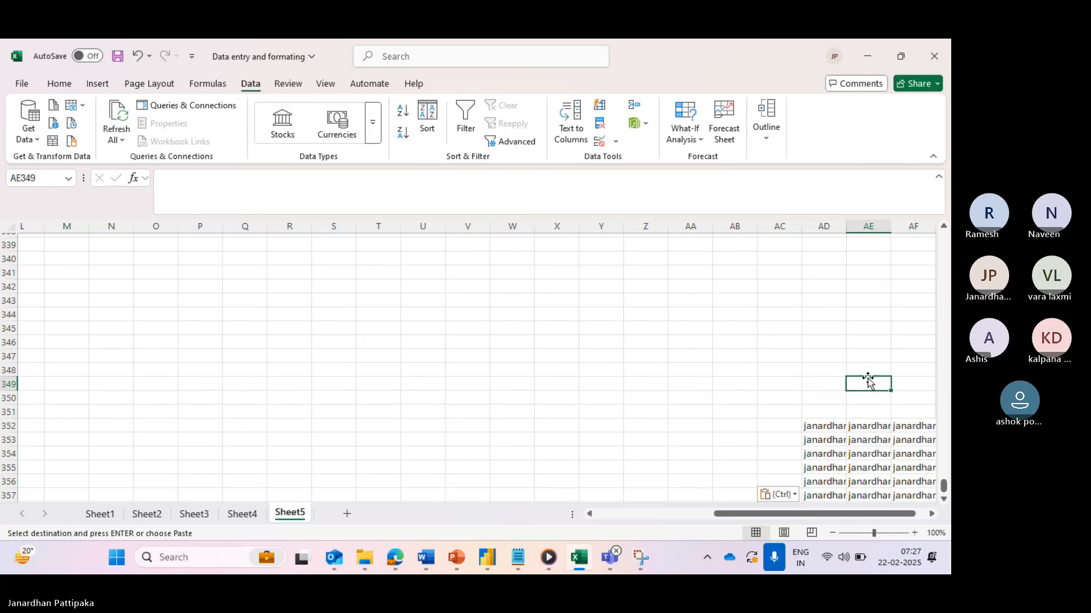
{"action": "left_click_drag", "start_coordinate": [939, 484], "coordinate": [949, 190]}
{"action": "left_click", "coordinate": [770, 241]}
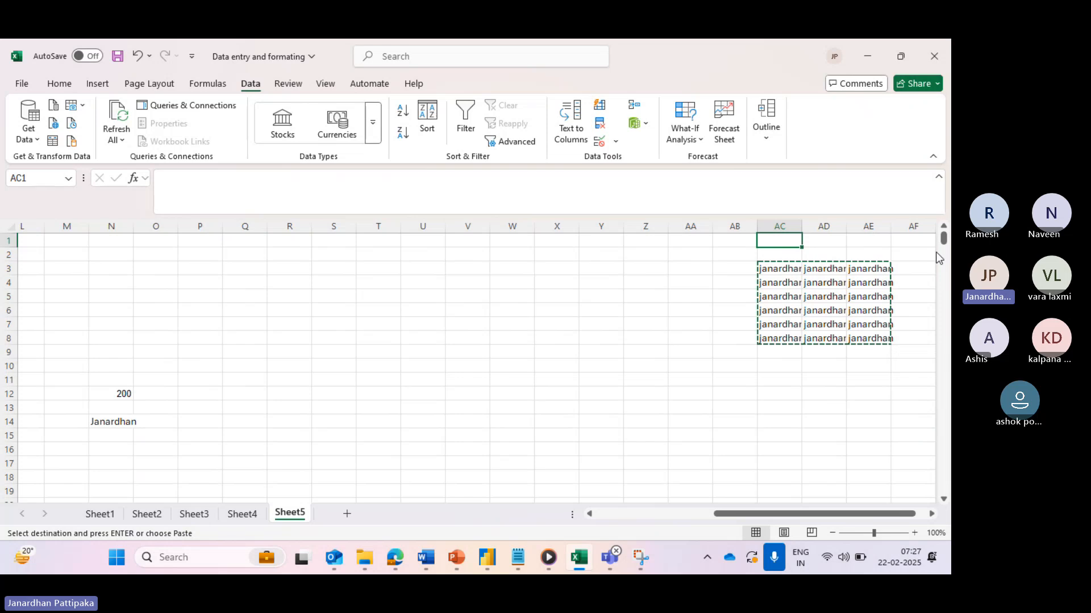
{"action": "left_click_drag", "start_coordinate": [945, 241], "coordinate": [947, 507]}
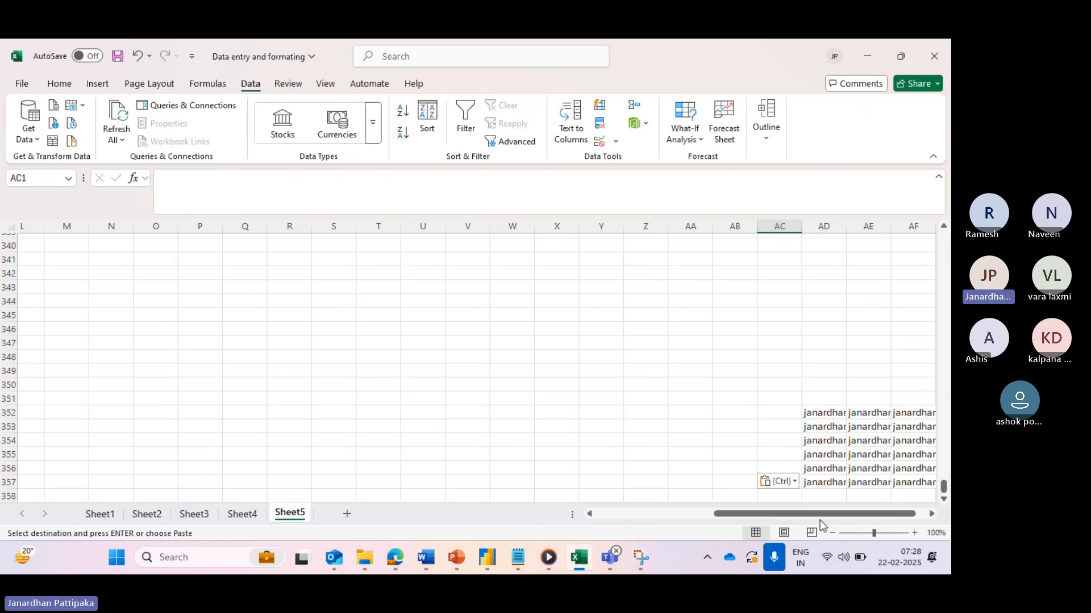
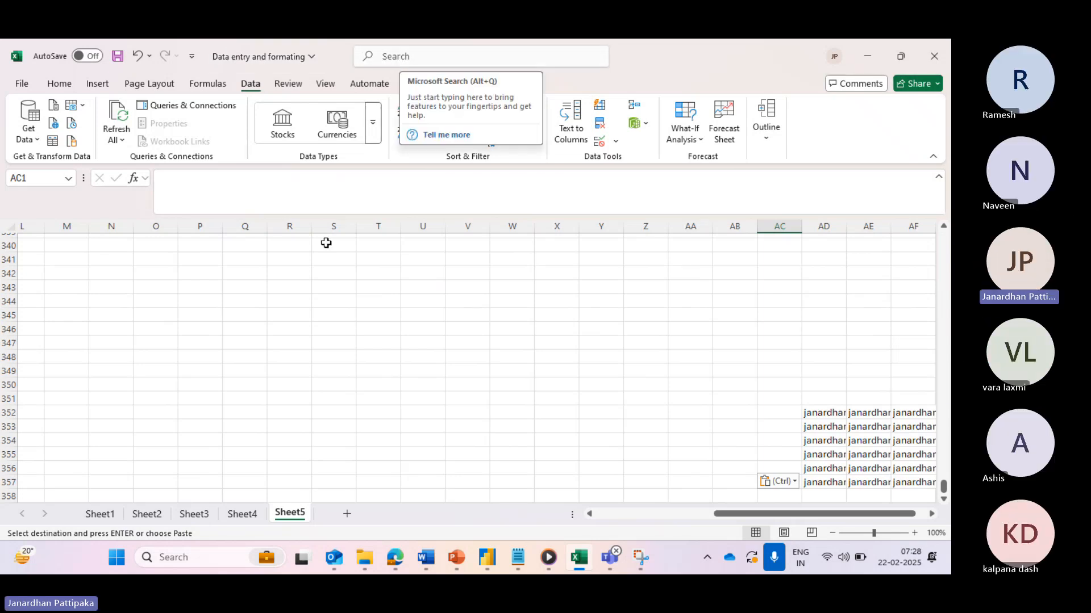
- Scroll to the top of Sheet5 so the 'Understanding of excel interface' list shows
{"action": "scroll", "coordinate": [317, 288], "scroll_direction": "left", "scroll_amount": 5}
{"action": "scroll", "coordinate": [316, 287], "scroll_direction": "right", "scroll_amount": 1}
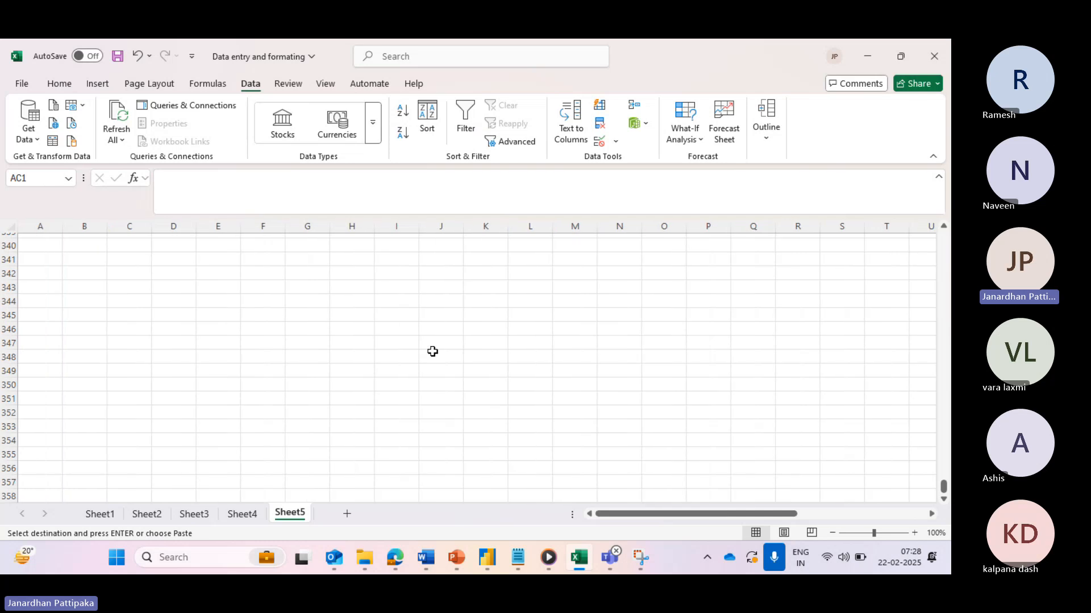
{"action": "scroll", "coordinate": [431, 350], "scroll_direction": "up", "scroll_amount": 20}
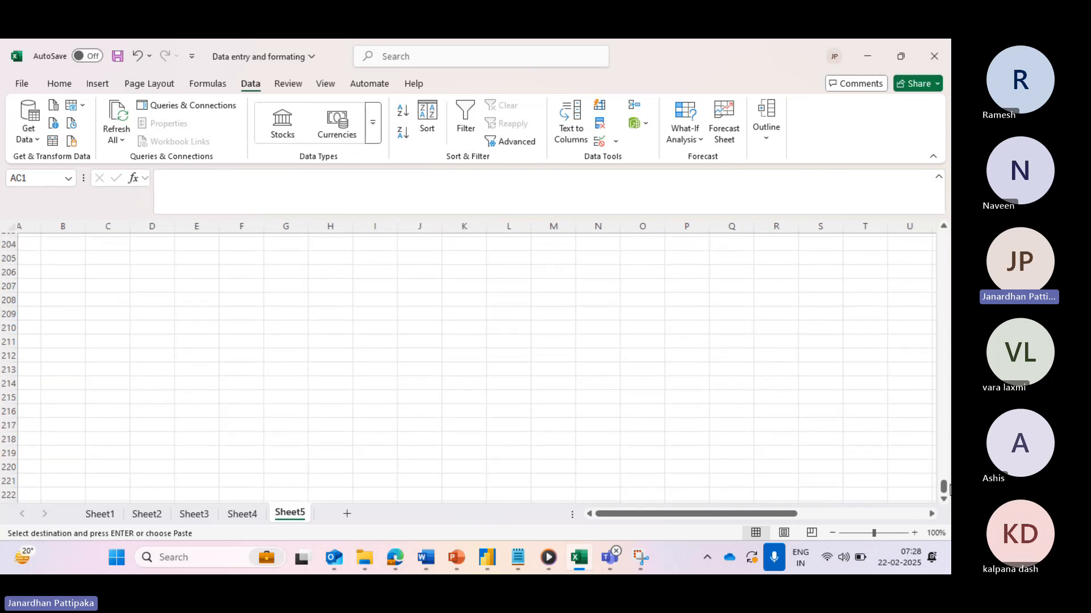
{"action": "left_click", "coordinate": [943, 489]}
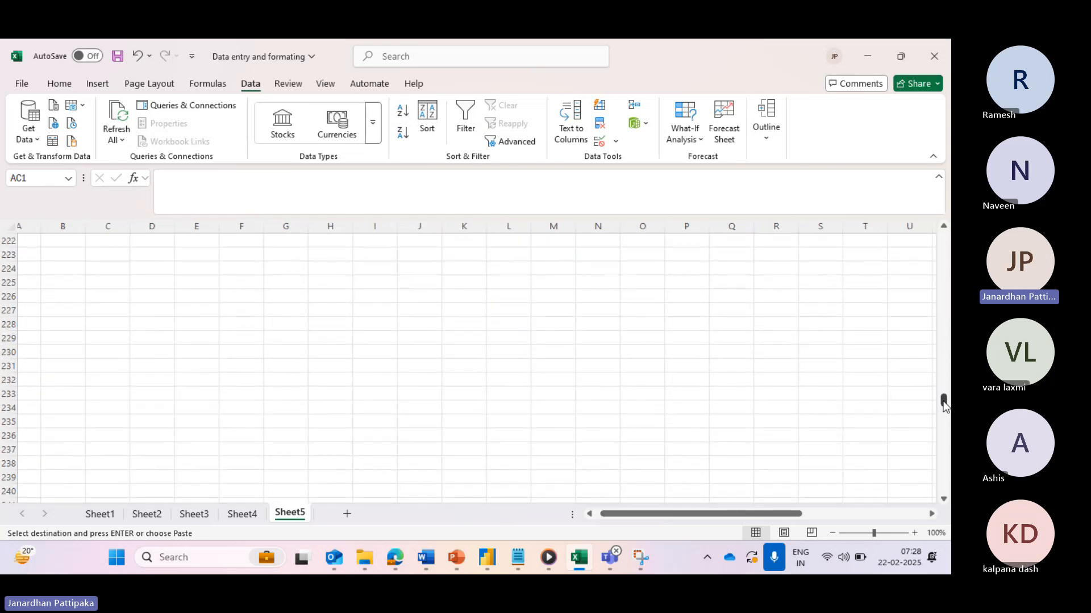
{"action": "left_click_drag", "start_coordinate": [944, 402], "coordinate": [945, 229]}
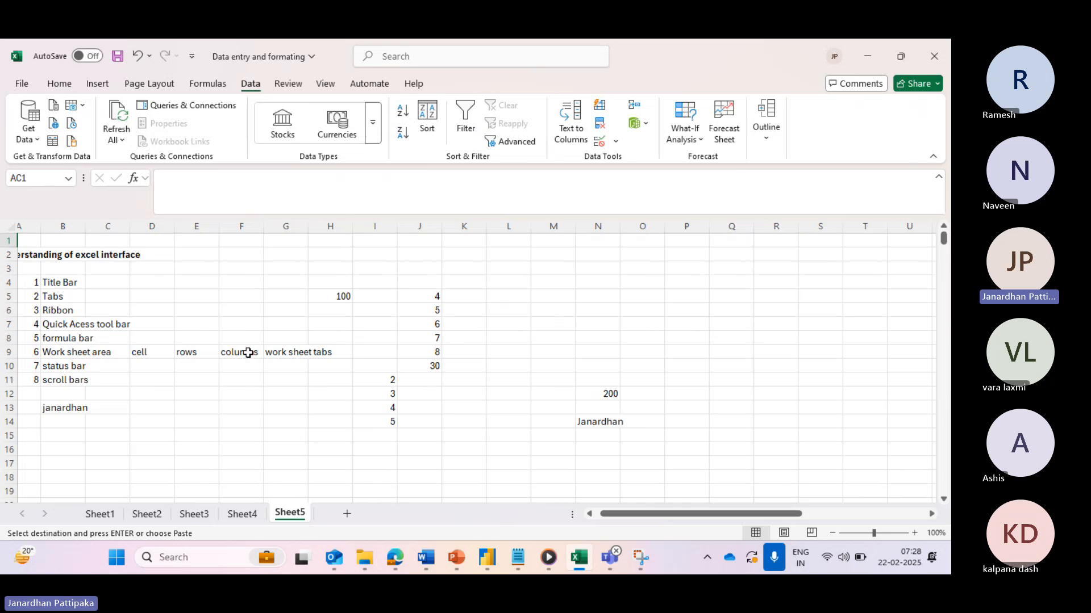
{"action": "scroll", "coordinate": [247, 352], "scroll_direction": "left", "scroll_amount": 1}
- In cell K5, insert the SUM function found by searching 'sum'
{"action": "left_click", "coordinate": [501, 296]}
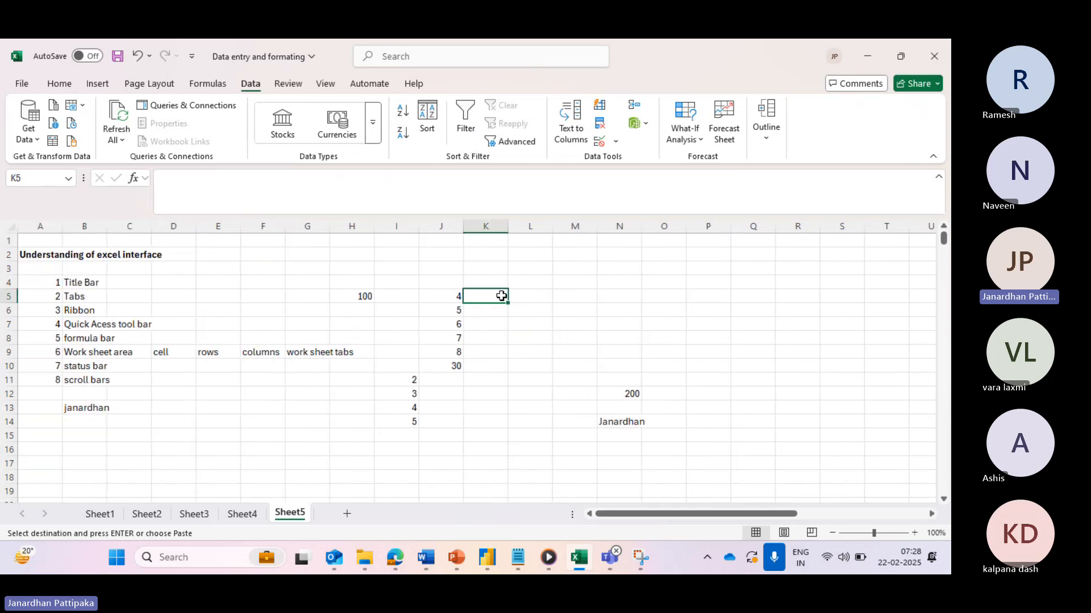
{"action": "left_click", "coordinate": [407, 56]}
{"action": "type", "text": "cell"}
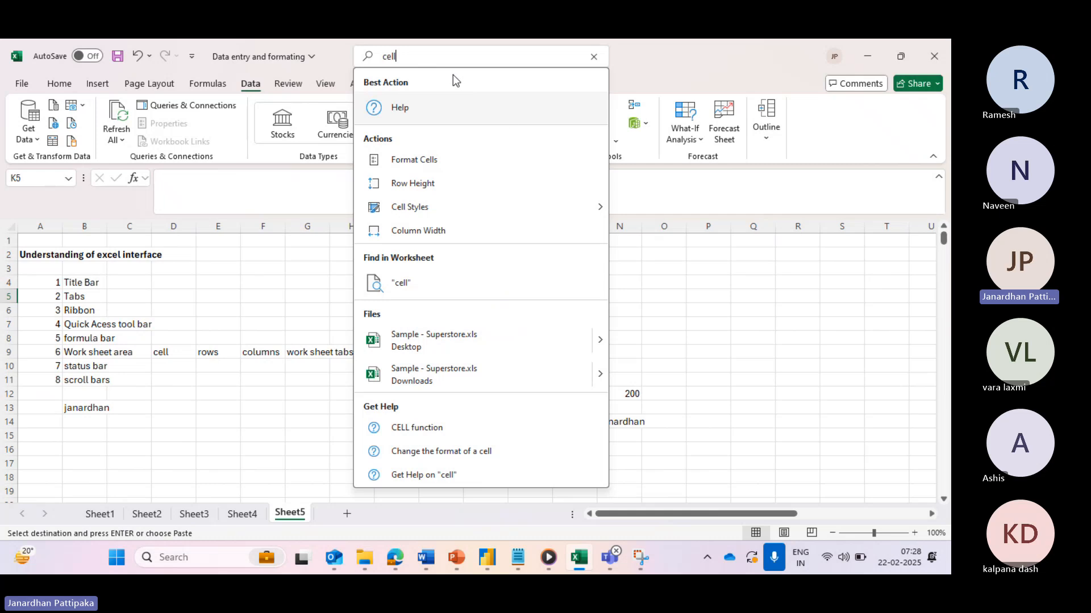
{"action": "key", "text": "BackSpace"}
{"action": "key", "text": "BackSpace"}
{"action": "key", "text": "BackSpace"}
{"action": "key", "text": "BackSpace"}
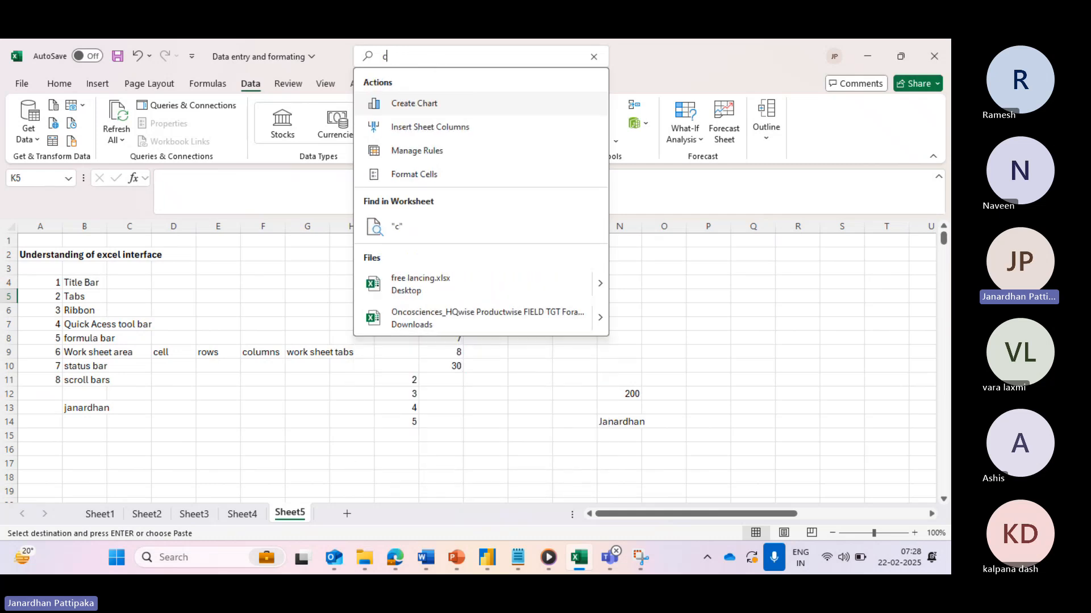
{"action": "type", "text": "sum"}
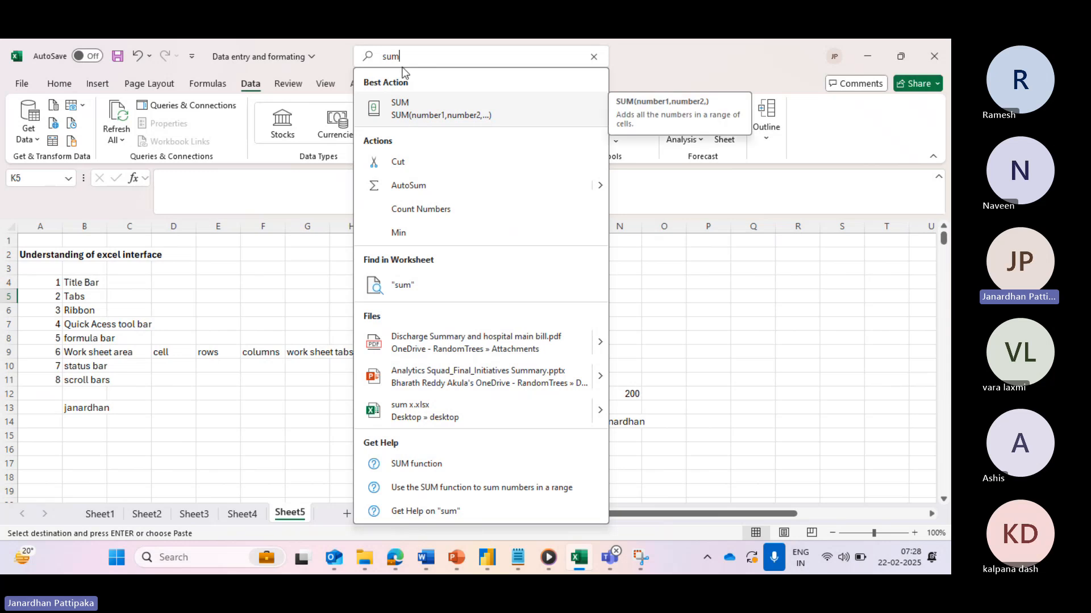
{"action": "left_click", "coordinate": [402, 111]}
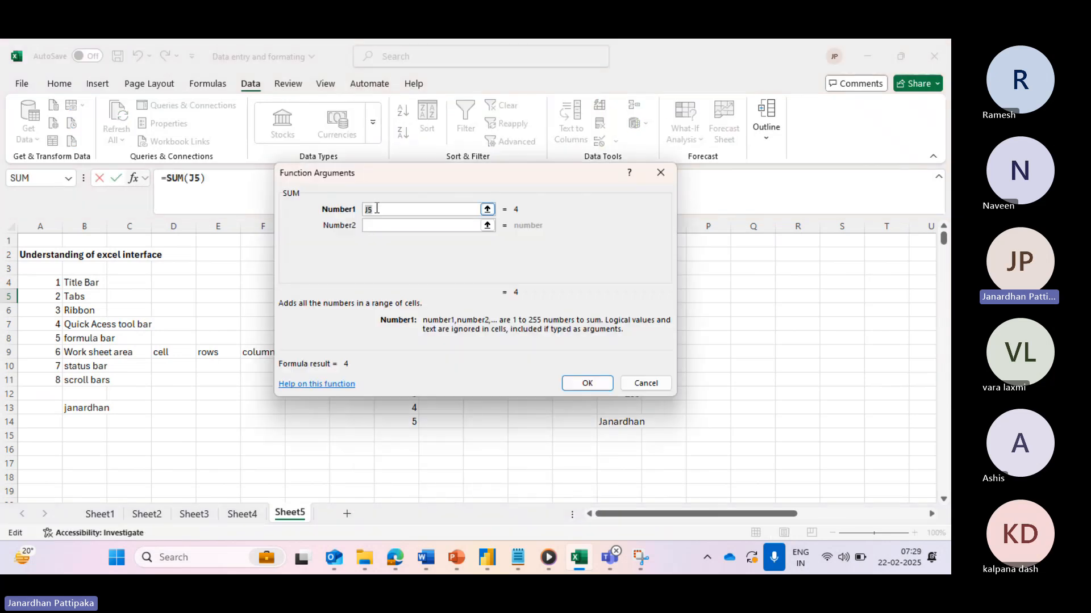
- Enter 1, 2 and 3 as the SUM arguments so K5 shows 6
{"action": "key", "text": "BackSpace"}
{"action": "type", "text": "1"}
{"action": "left_click", "coordinate": [377, 225]}
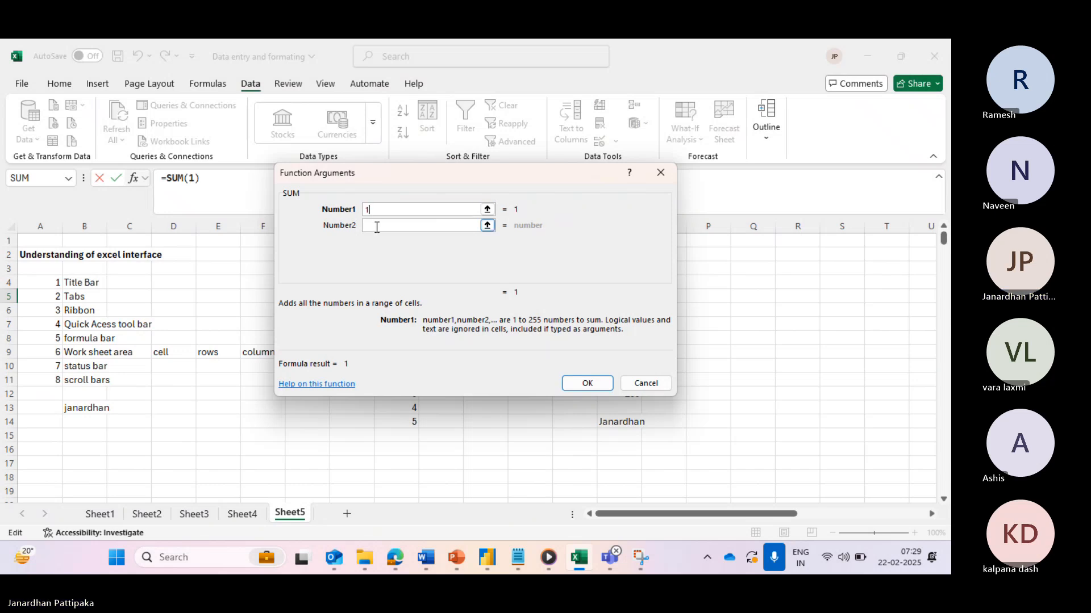
{"action": "type", "text": "2"}
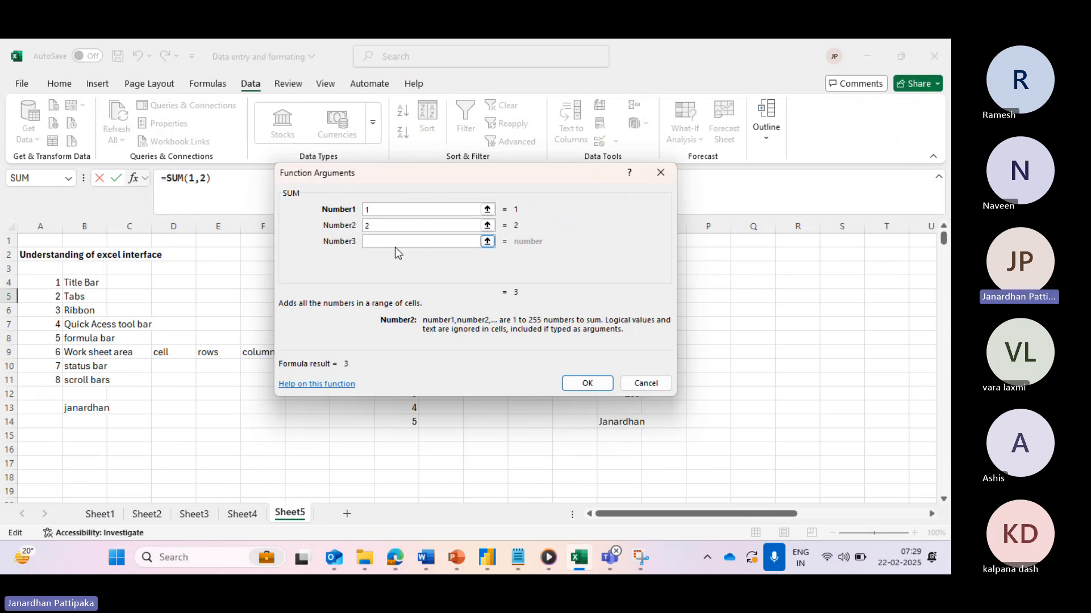
{"action": "left_click", "coordinate": [391, 244]}
{"action": "type", "text": "3"}
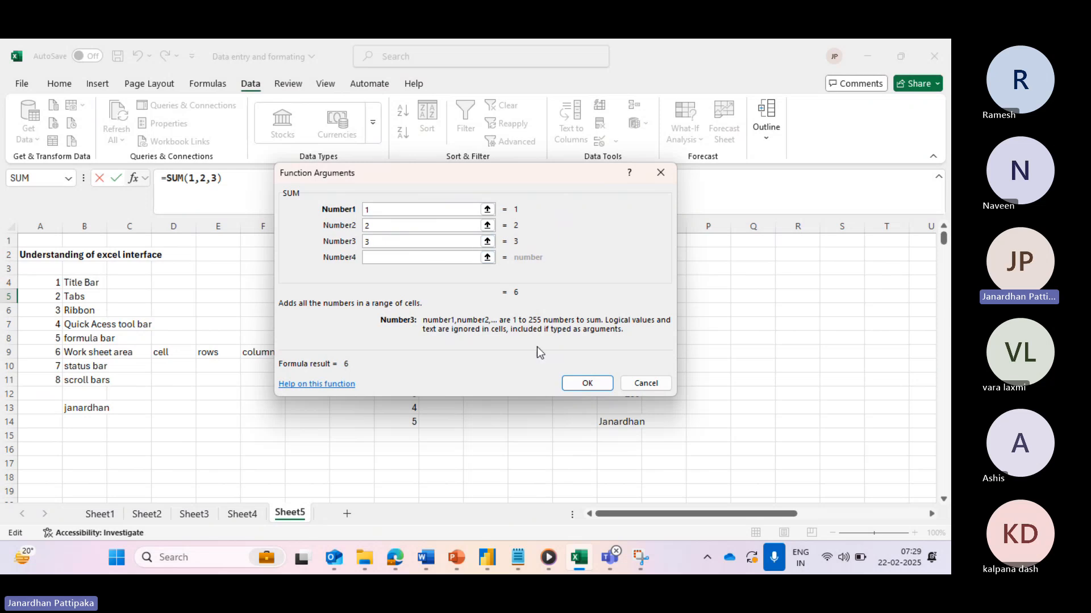
{"action": "left_click", "coordinate": [583, 384]}
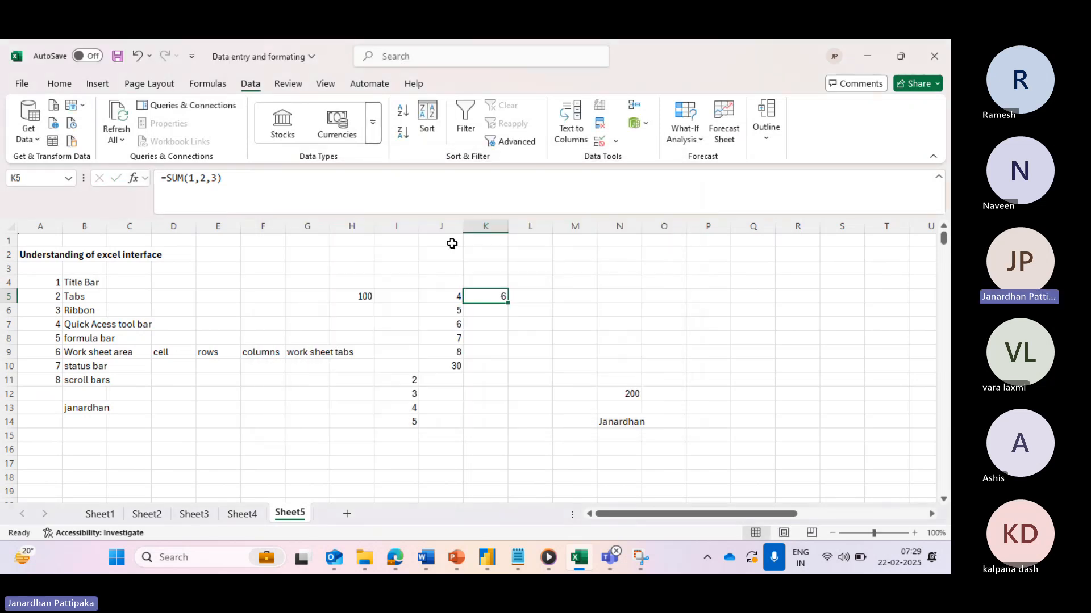
- Append AVERAGE(2,3,5) to K5's formula, making it =SUM(1,2,3)+AVERAGE(2,3,5) showing 9.333333
{"action": "left_click", "coordinate": [398, 57]}
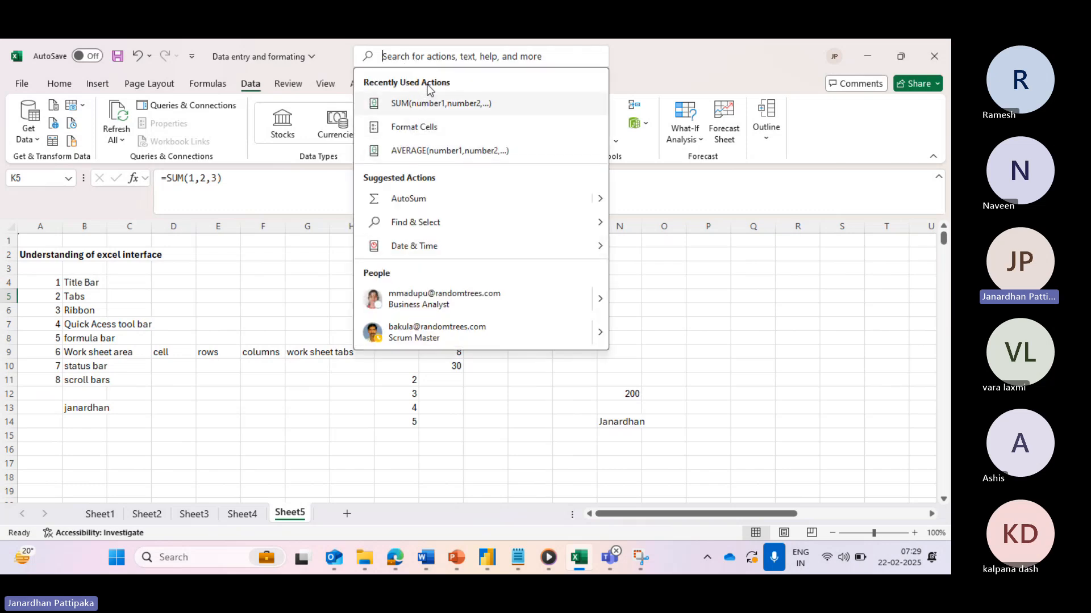
{"action": "left_click", "coordinate": [421, 151]}
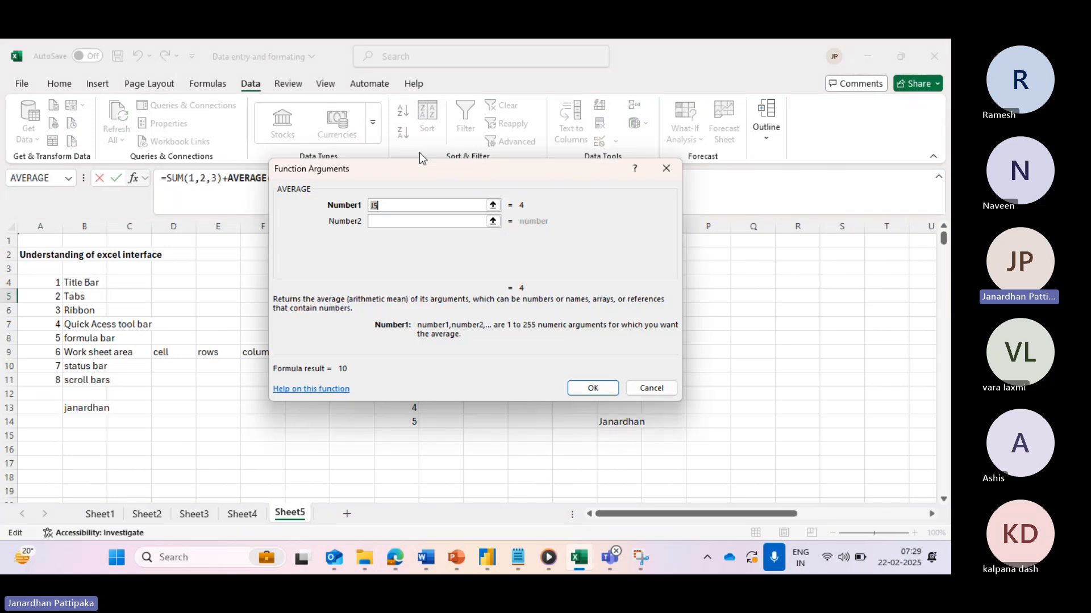
{"action": "left_click", "coordinate": [382, 208]}
{"action": "key", "text": "BackSpace"}
{"action": "type", "text": "2"}
{"action": "left_click", "coordinate": [379, 222]}
{"action": "type", "text": "3"}
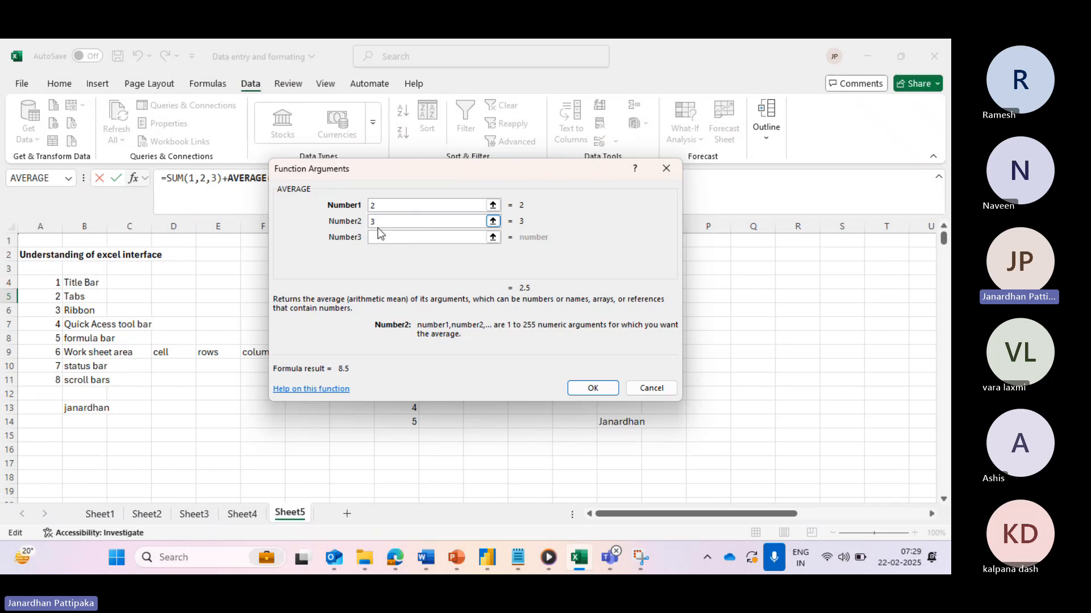
{"action": "left_click", "coordinate": [379, 237]}
{"action": "type", "text": "5"}
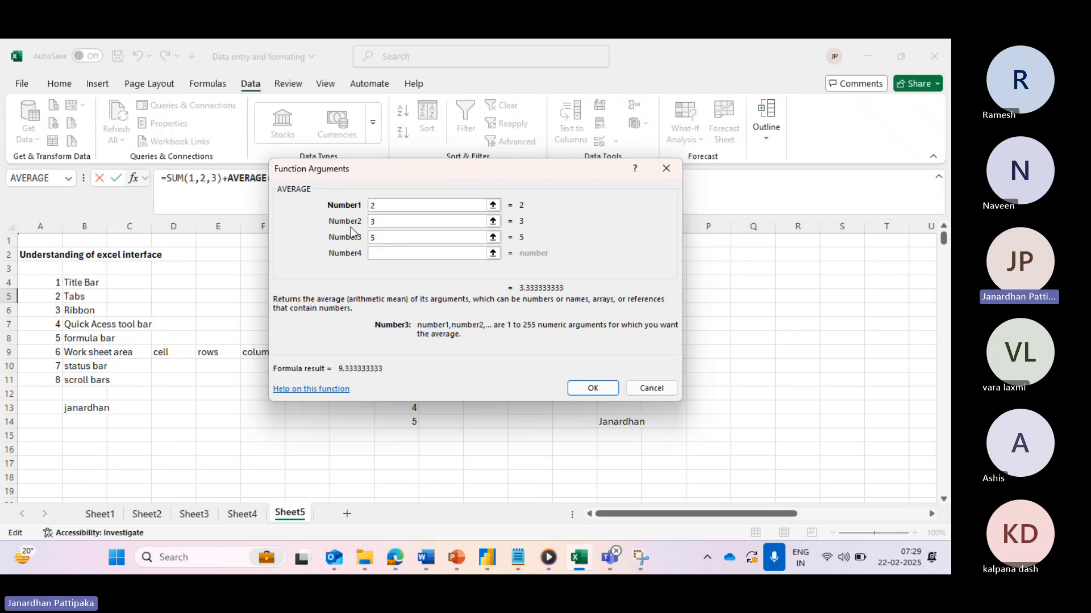
{"action": "left_click", "coordinate": [592, 389]}
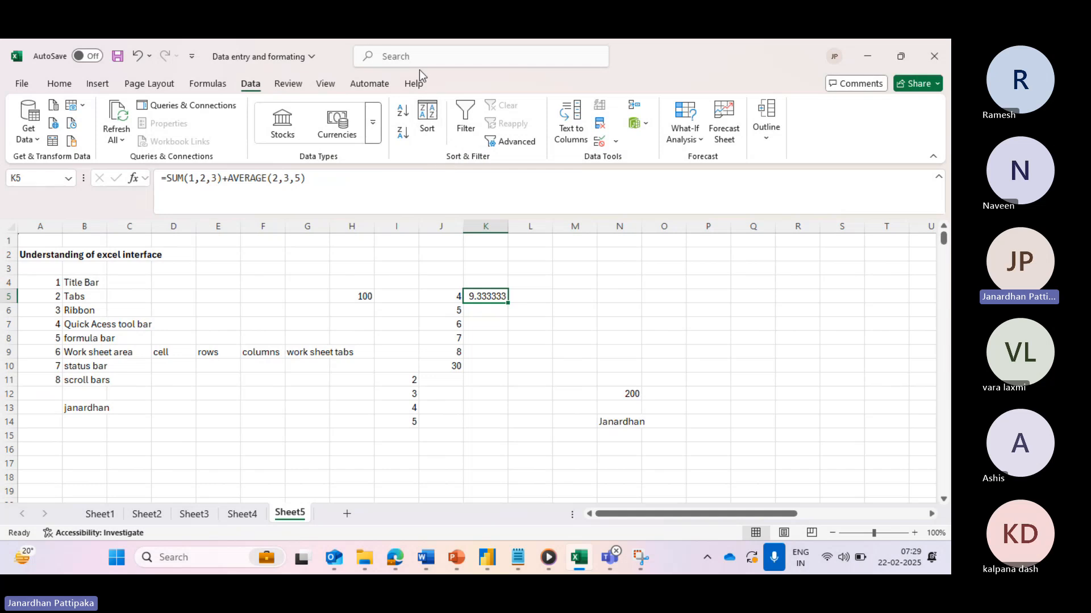
{"action": "left_click", "coordinate": [409, 57]}
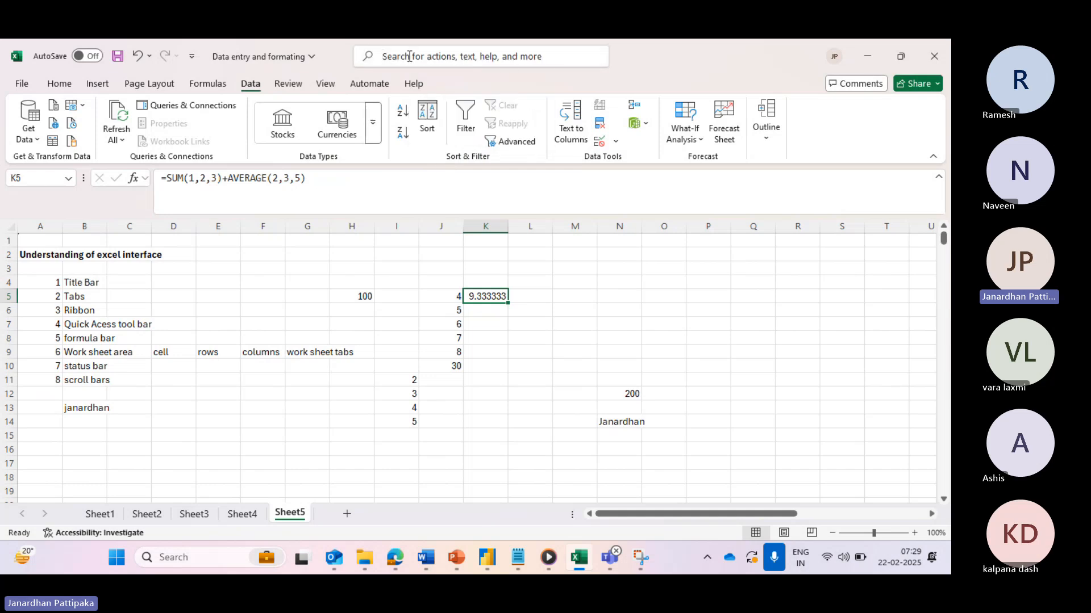
{"action": "mouse_move", "coordinate": [449, 242]}
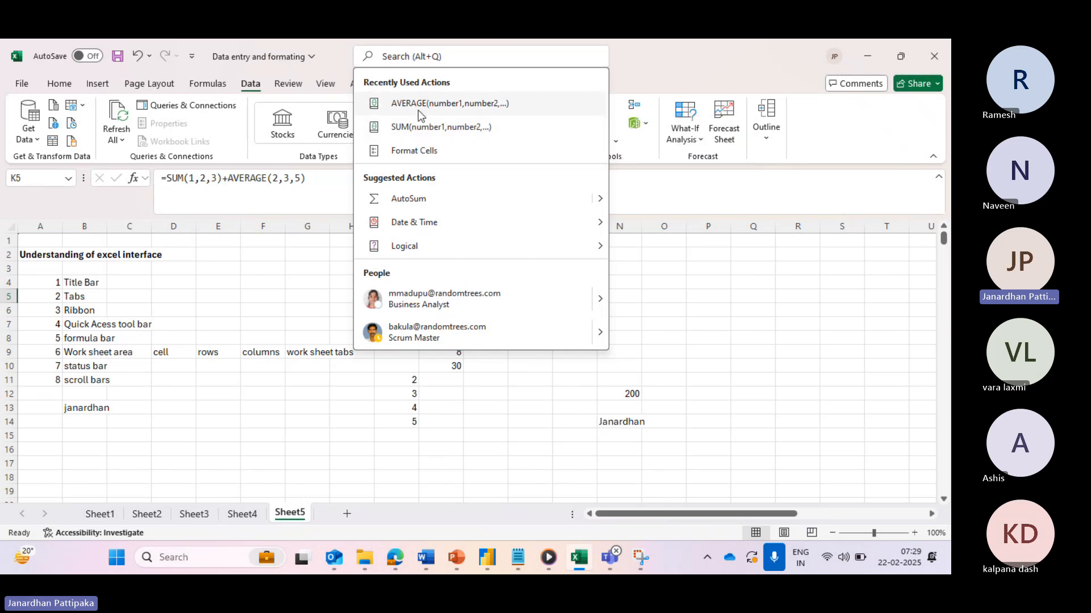
{"action": "left_click", "coordinate": [410, 57]}
{"action": "type", "text": "cell"}
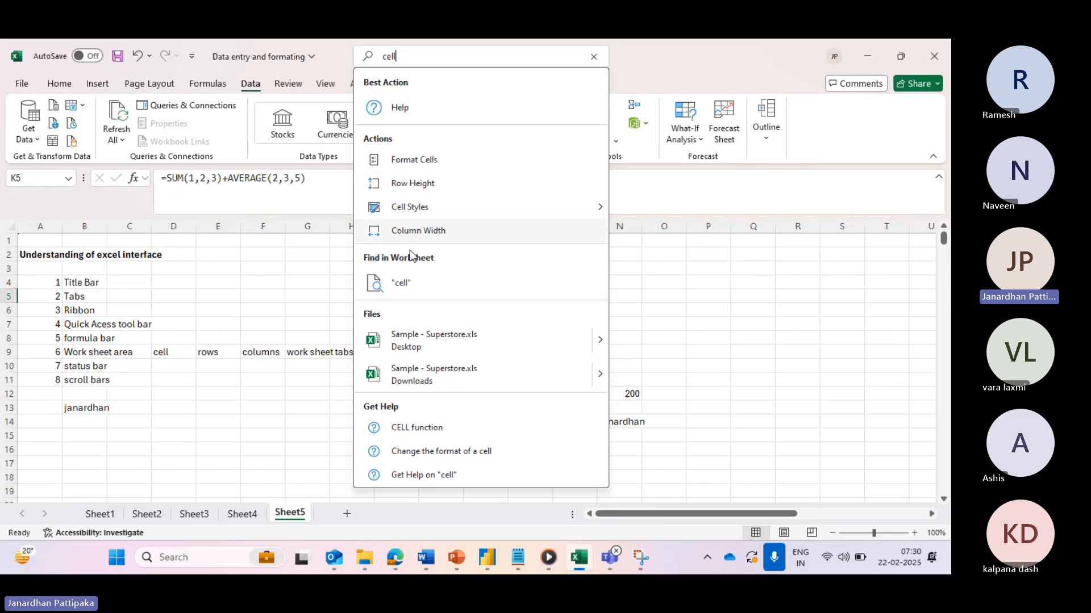
{"action": "left_click", "coordinate": [417, 160]}
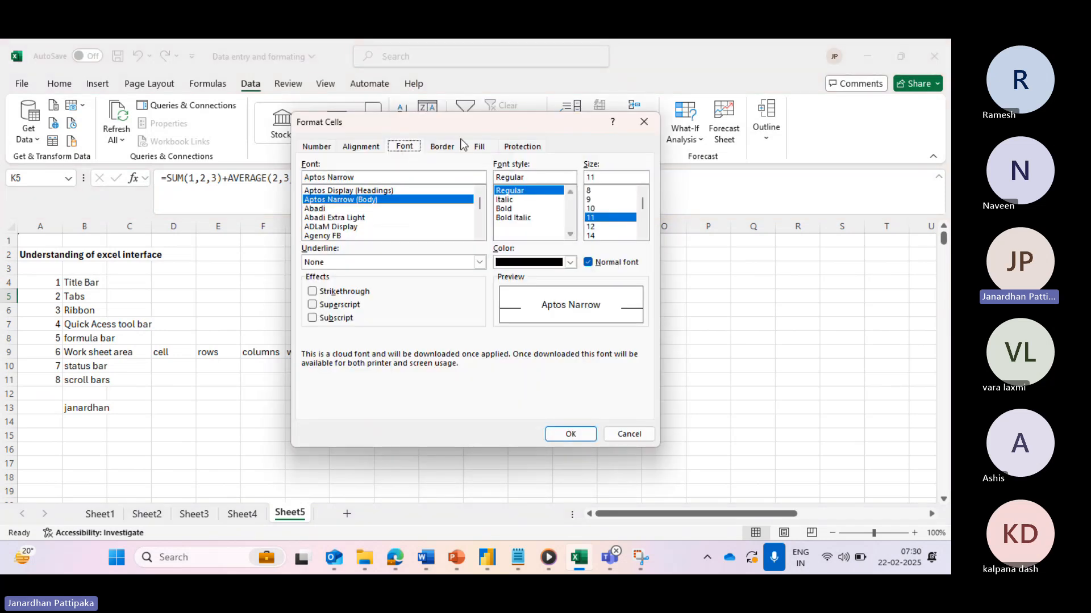
{"action": "left_click_drag", "start_coordinate": [456, 130], "coordinate": [325, 239]}
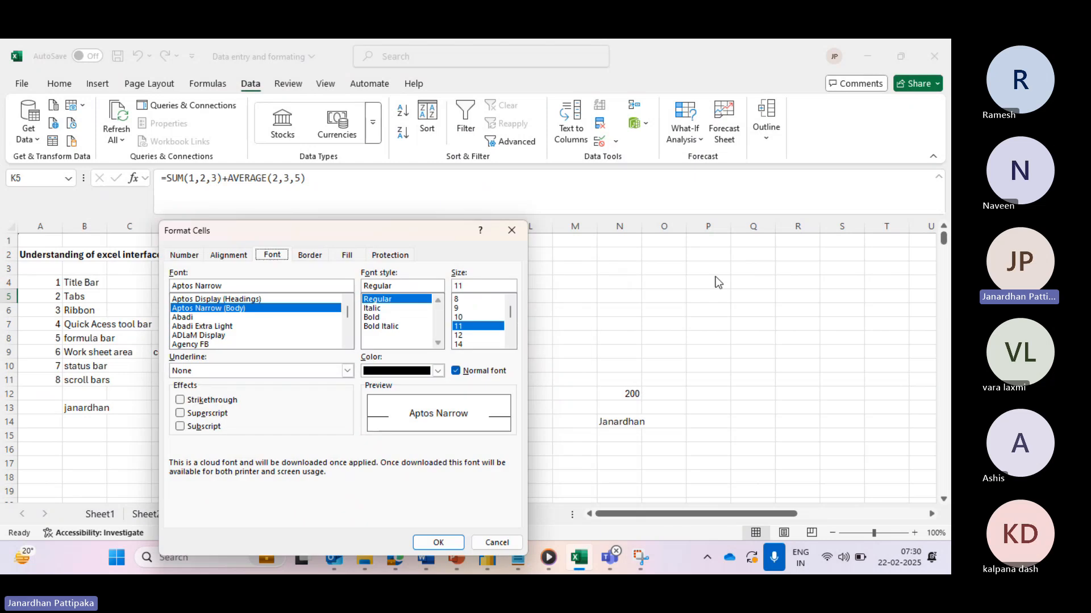
{"action": "left_click", "coordinate": [511, 229]}
{"action": "left_click", "coordinate": [622, 285]}
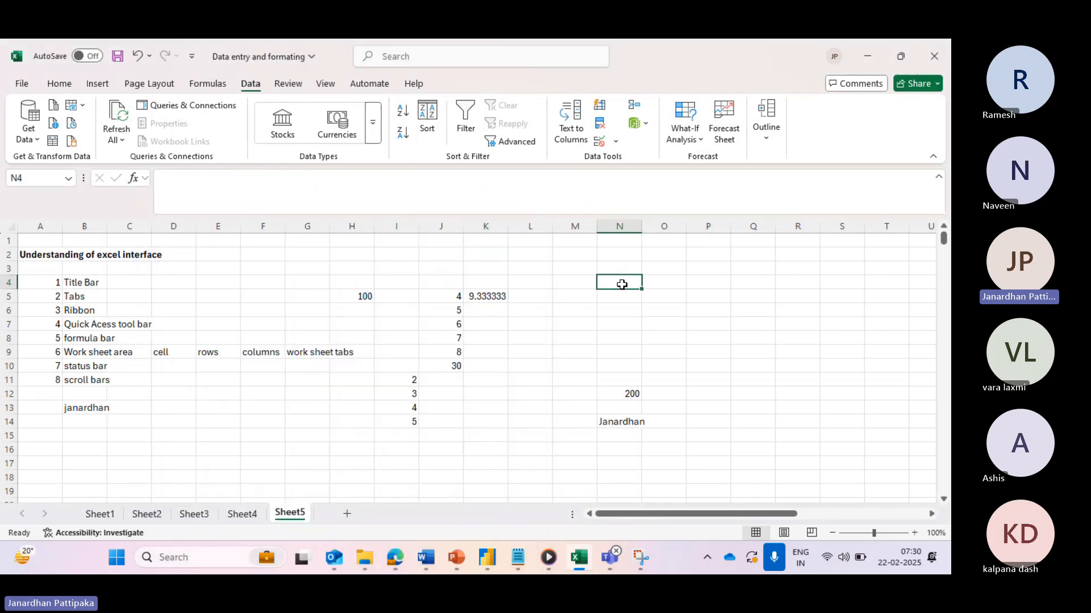
- Enter 'Advance excel' in N4, then search 'cell' to list the cell-formatting actions
{"action": "type", "text": "Adv"}
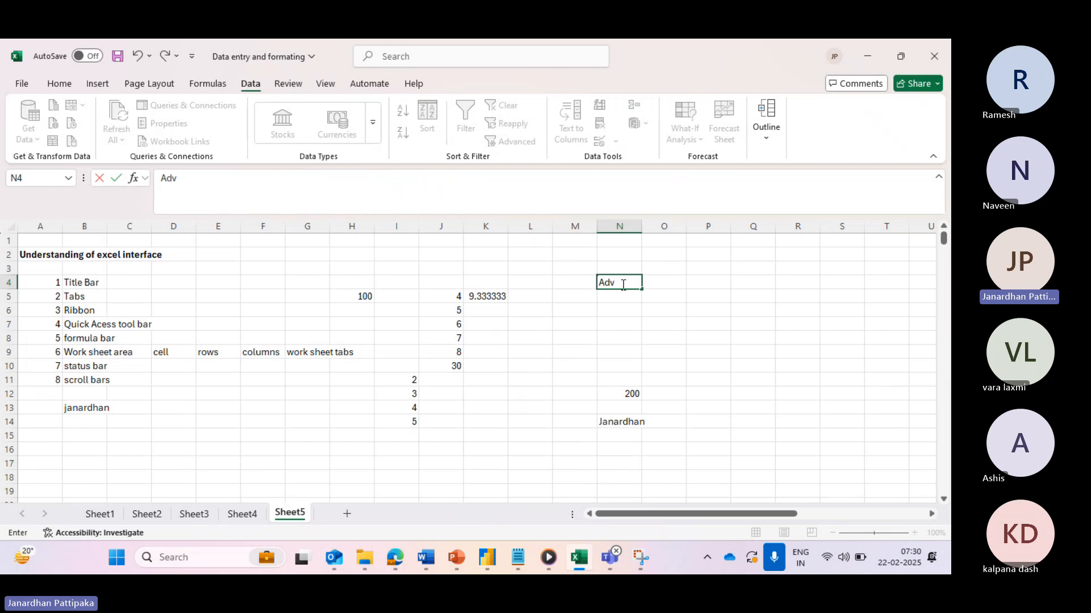
{"action": "type", "text": "ance excel"}
{"action": "left_click", "coordinate": [611, 312]}
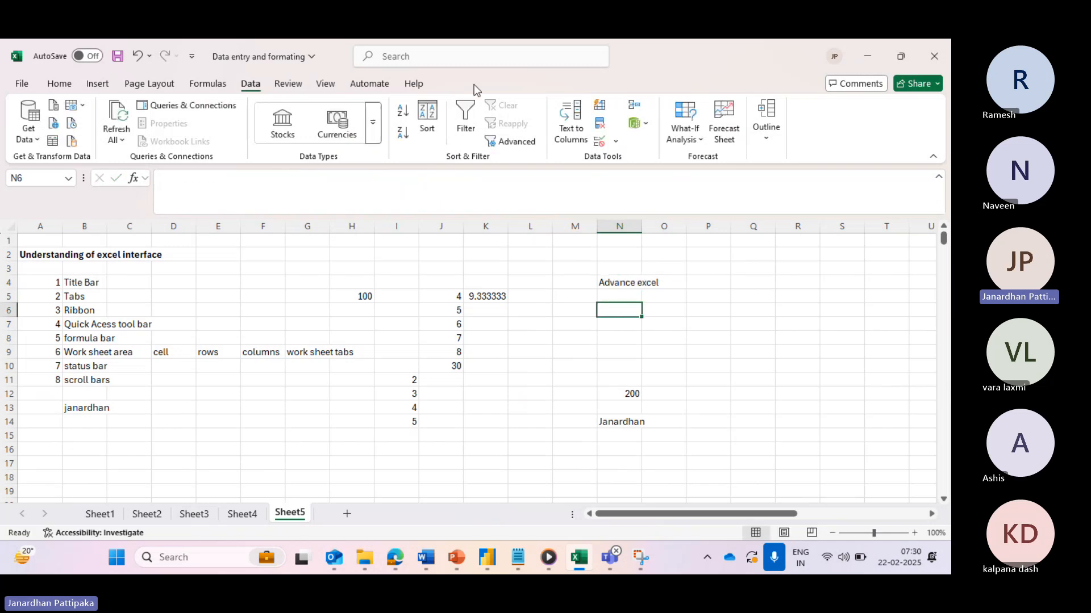
{"action": "left_click", "coordinate": [436, 56]}
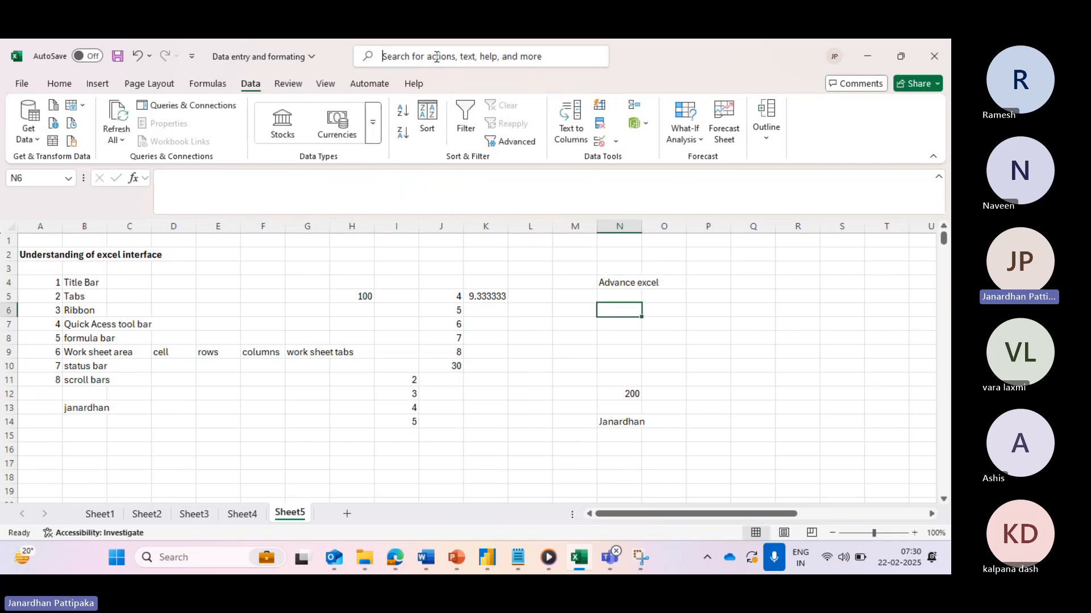
{"action": "left_click", "coordinate": [608, 281]}
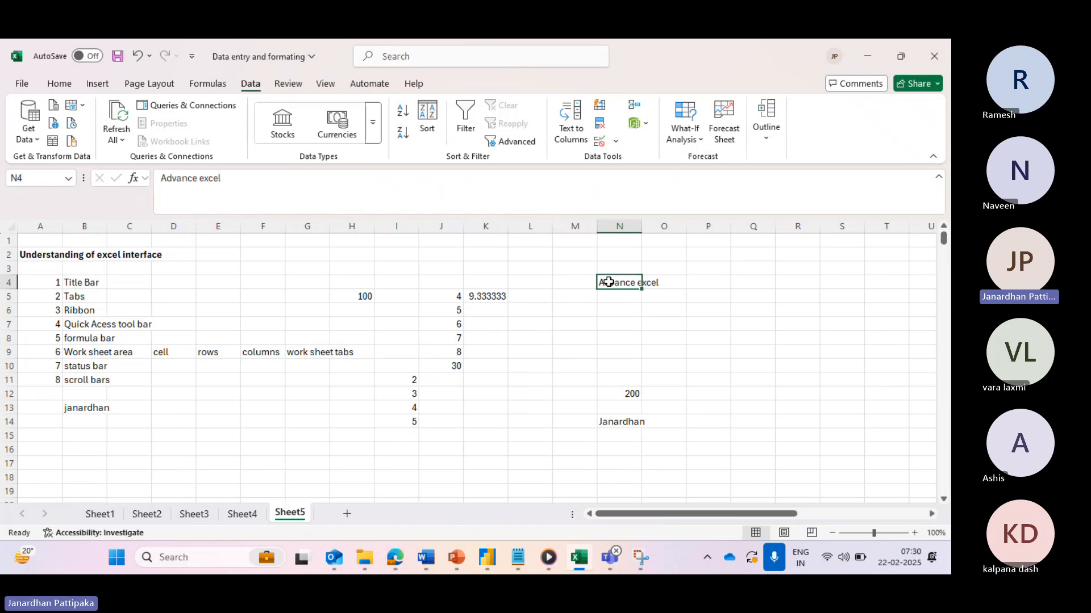
{"action": "left_click", "coordinate": [406, 57]}
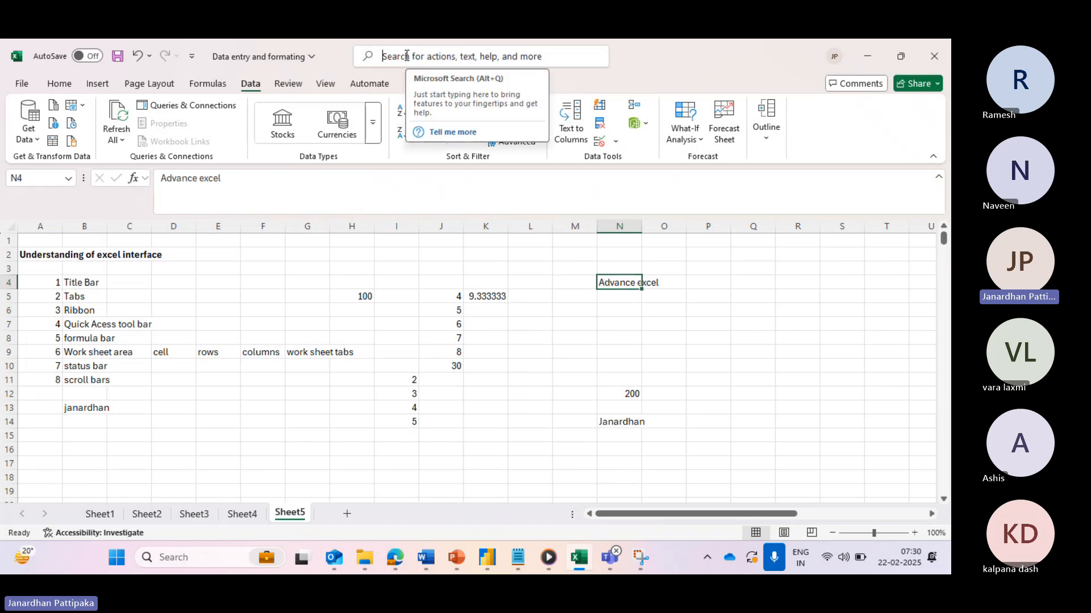
{"action": "type", "text": "cell"}
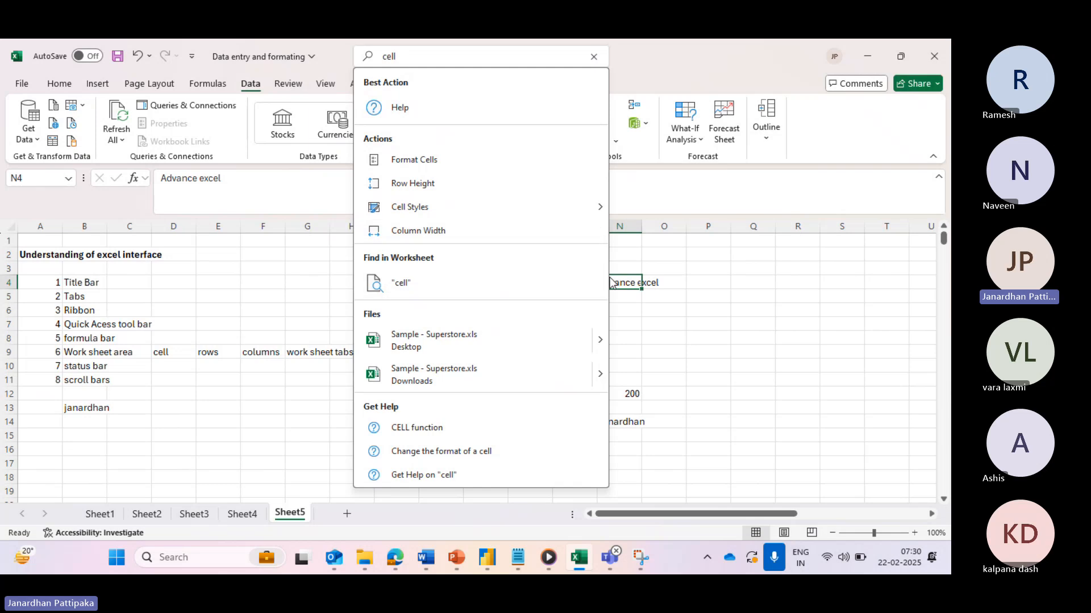
- Set the N4 label's font to Arial in Format Cells
{"action": "left_click", "coordinate": [412, 161]}
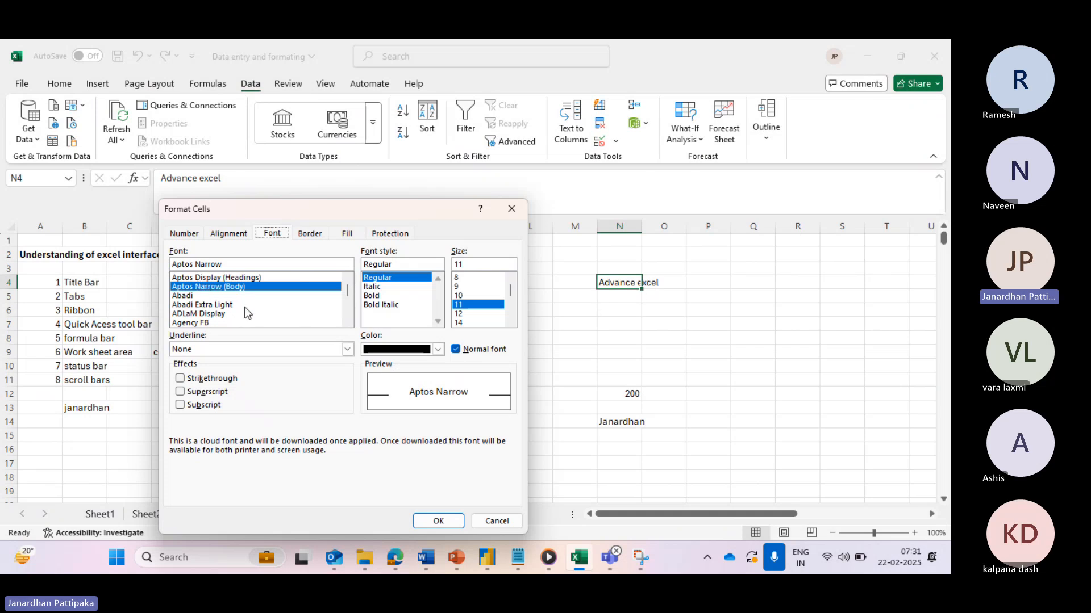
{"action": "left_click", "coordinate": [346, 318]}
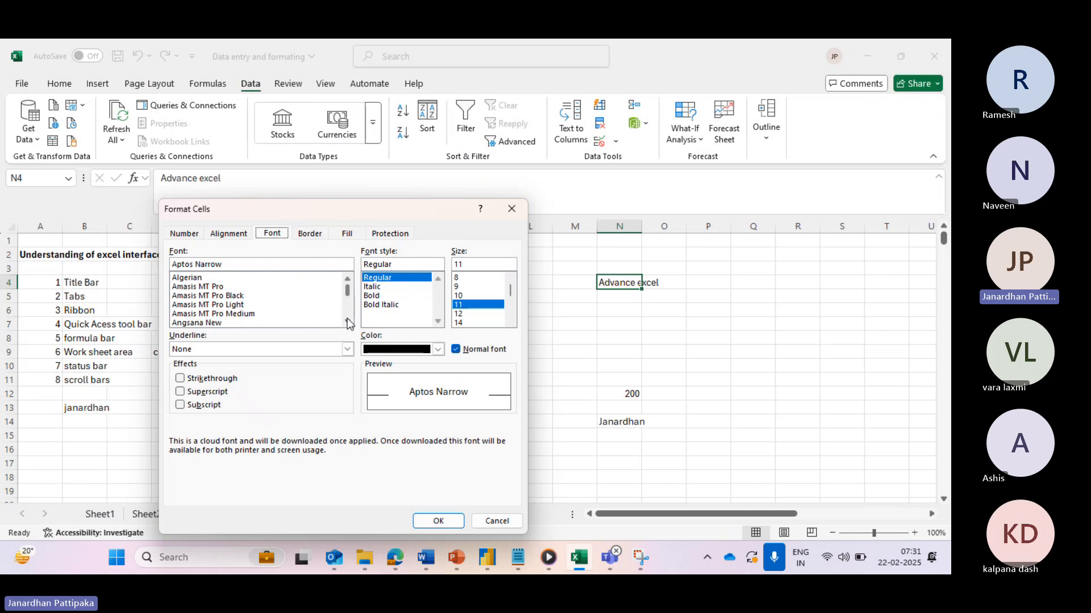
{"action": "left_click_drag", "start_coordinate": [346, 318], "coordinate": [347, 322]}
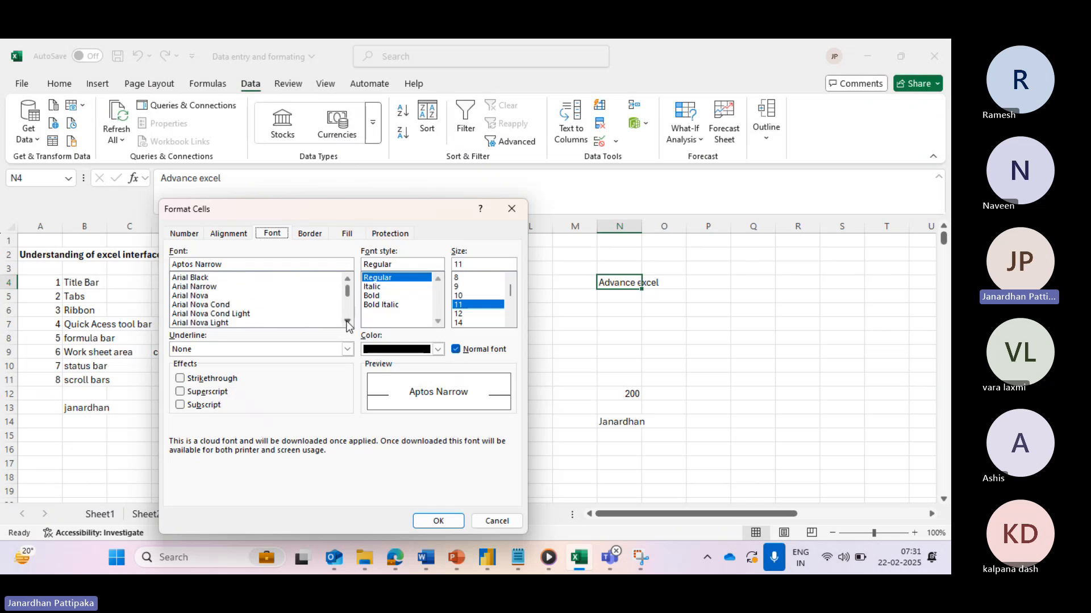
{"action": "left_click", "coordinate": [347, 279]}
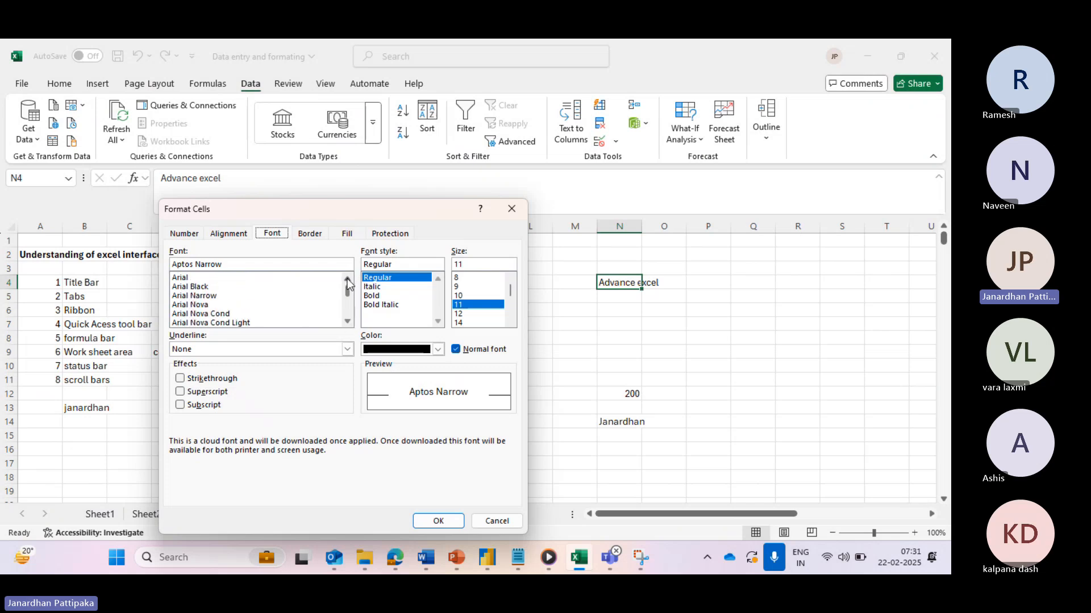
{"action": "left_click", "coordinate": [179, 279]}
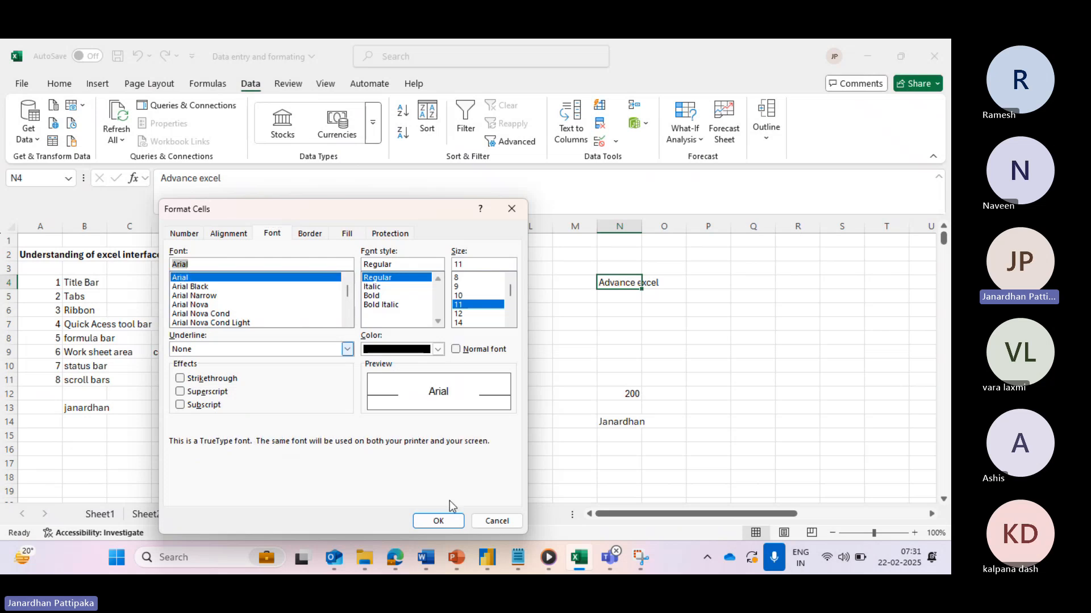
{"action": "left_click", "coordinate": [444, 521]}
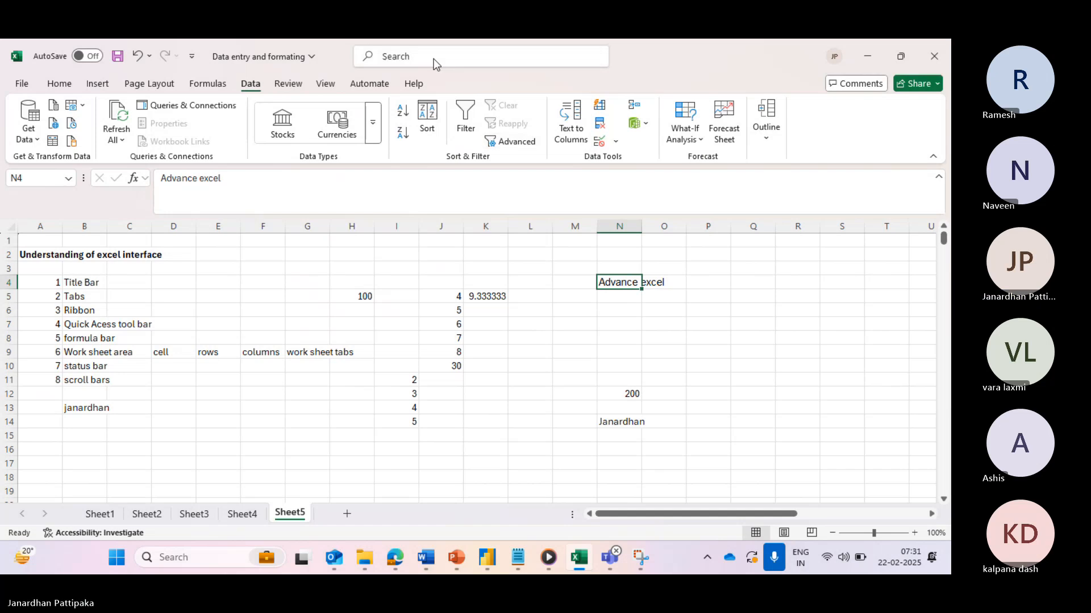
- Make the N4 label Bold through Format Cells
{"action": "left_click", "coordinate": [418, 59]}
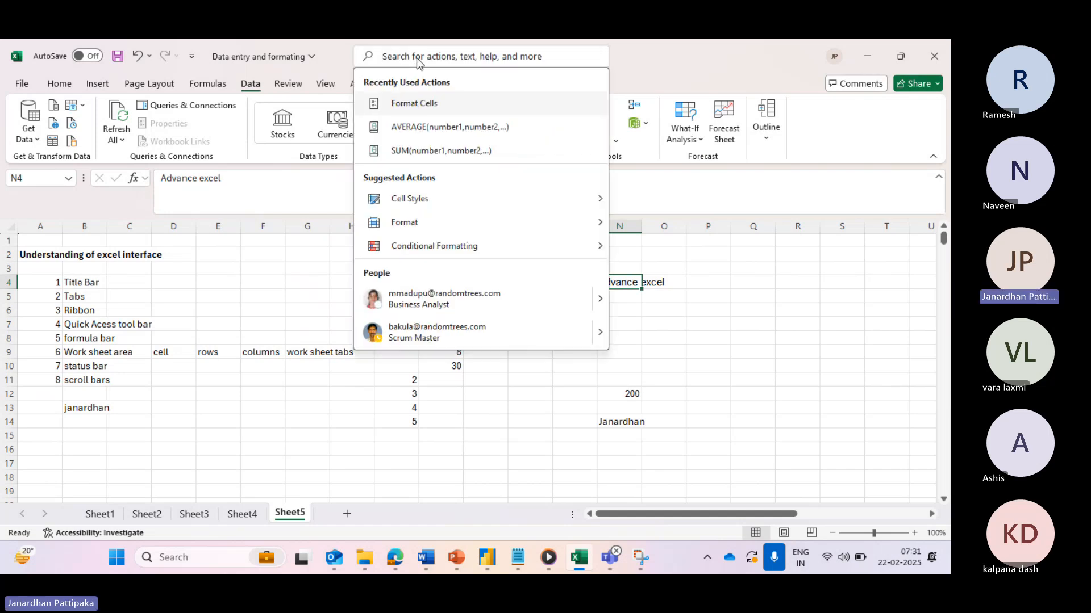
{"action": "left_click", "coordinate": [414, 109]}
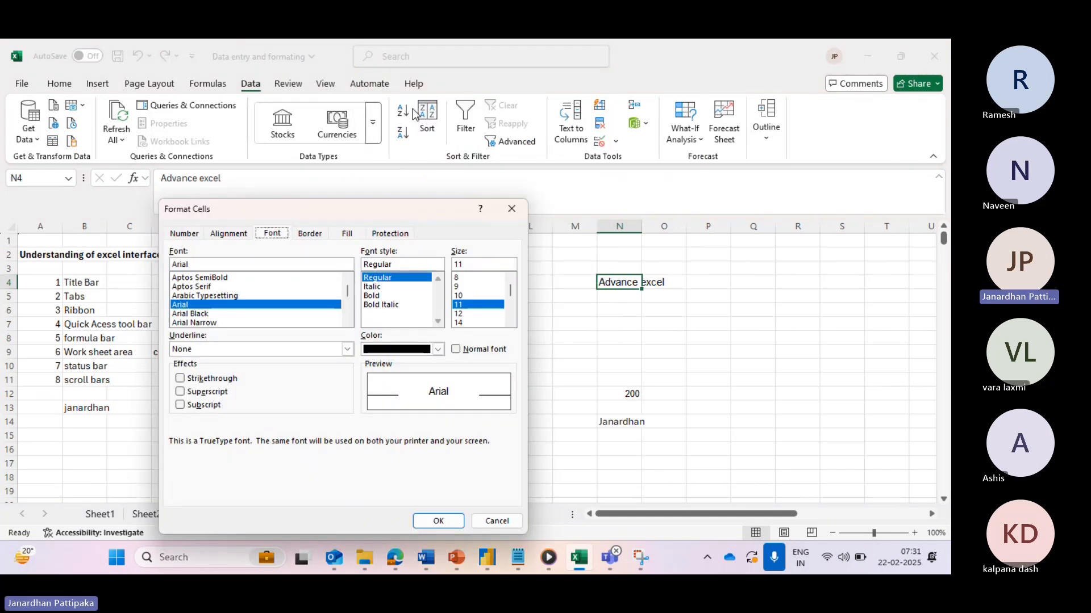
{"action": "left_click", "coordinate": [376, 296]}
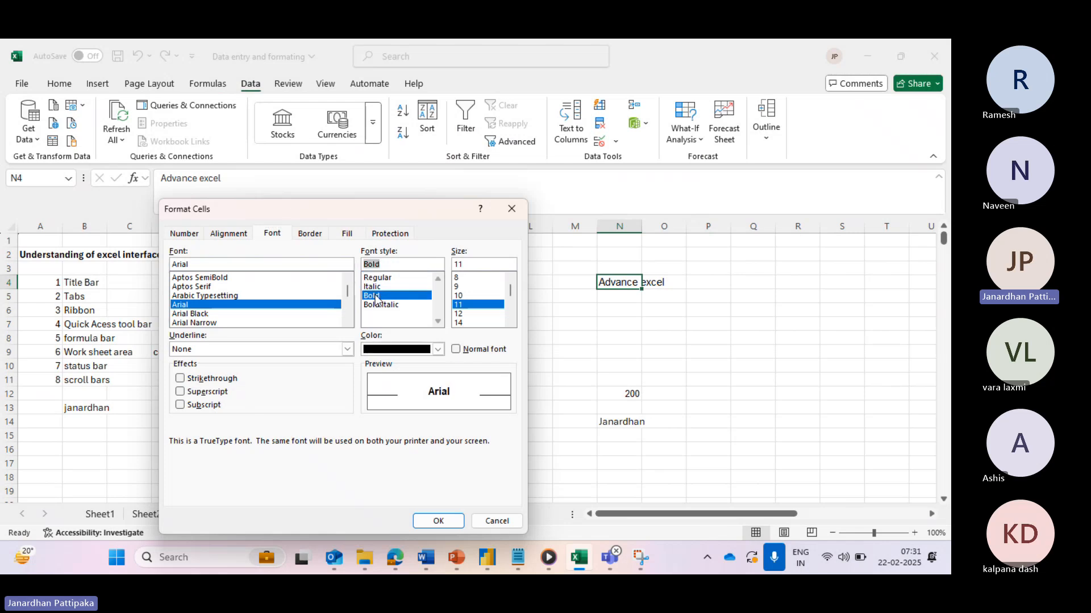
{"action": "left_click", "coordinate": [439, 522]}
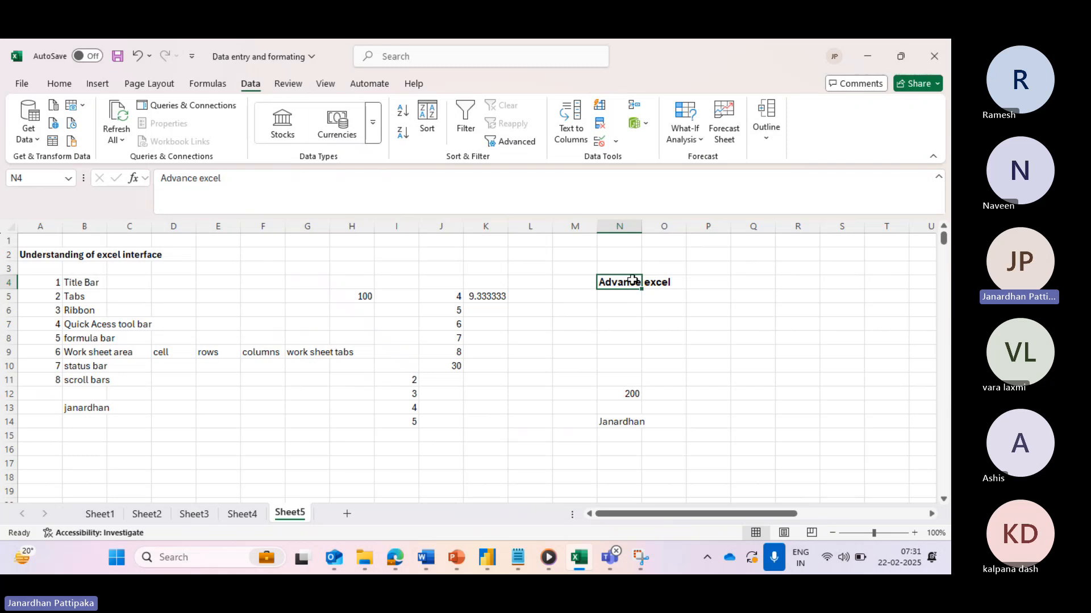
- Set the bold 'Advance excel' heading in N4 to font size 14 via Format Cells
{"action": "left_click", "coordinate": [437, 61]}
{"action": "type", "text": "for"}
{"action": "key", "text": "BackSpace"}
{"action": "key", "text": "BackSpace"}
{"action": "key", "text": "BackSpace"}
{"action": "type", "text": "ce"}
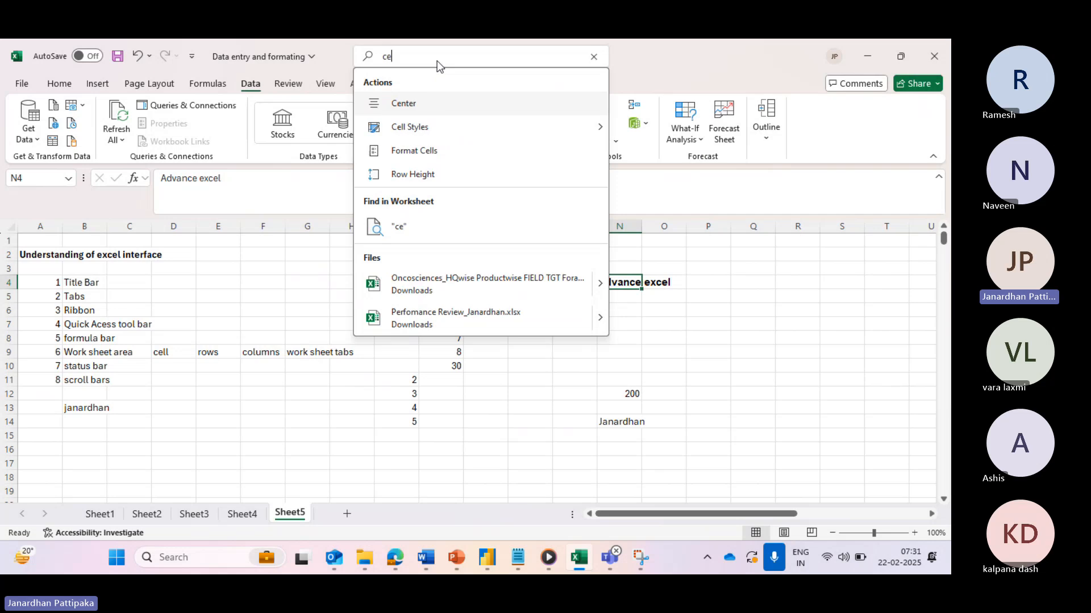
{"action": "type", "text": "ll"}
{"action": "left_click", "coordinate": [404, 163]}
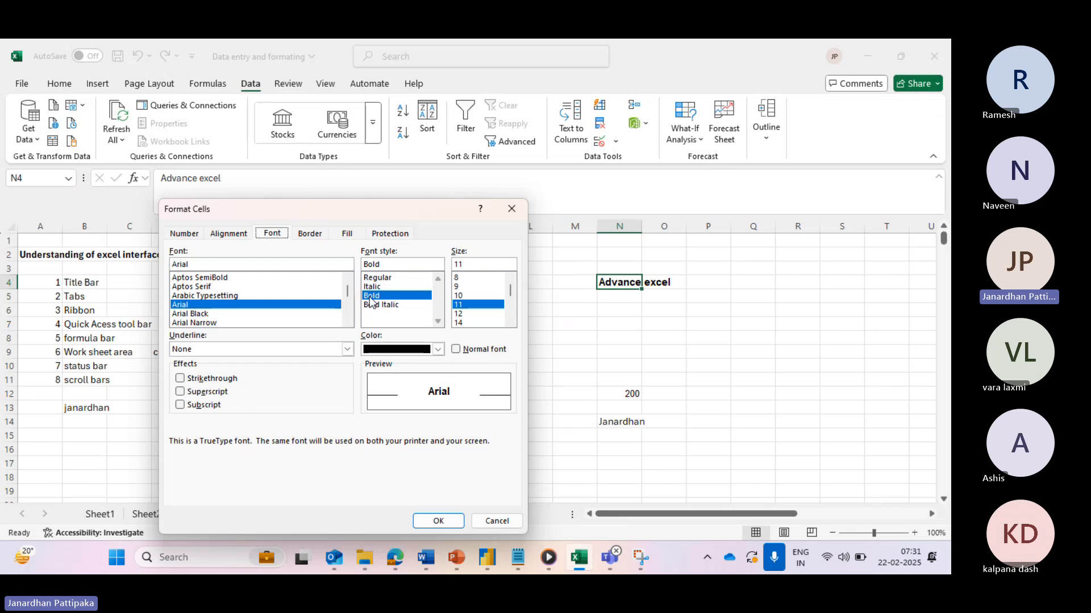
{"action": "left_click", "coordinate": [459, 323]}
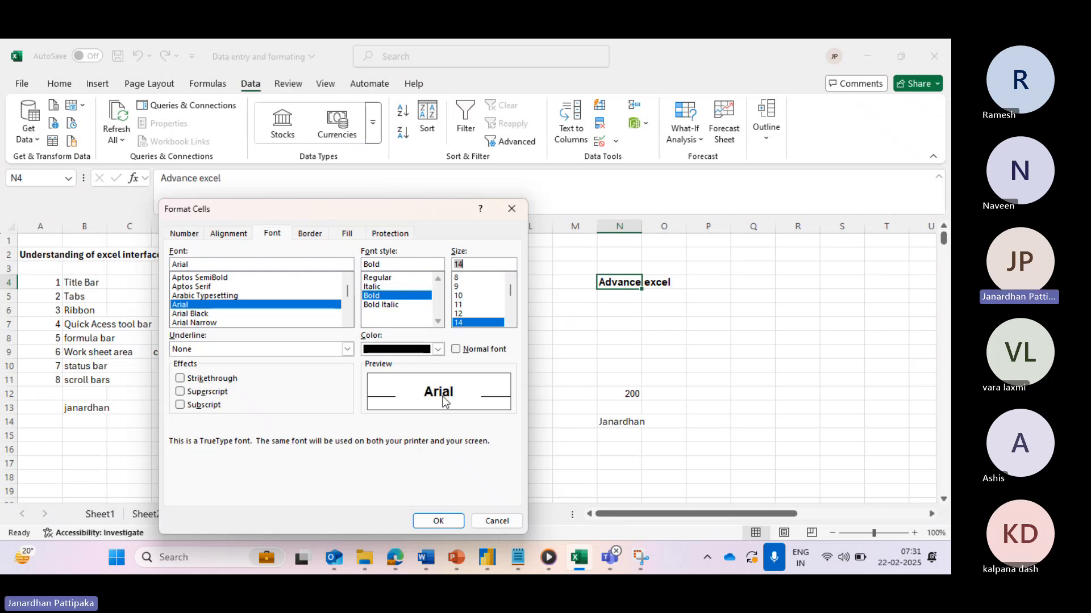
{"action": "left_click", "coordinate": [438, 521]}
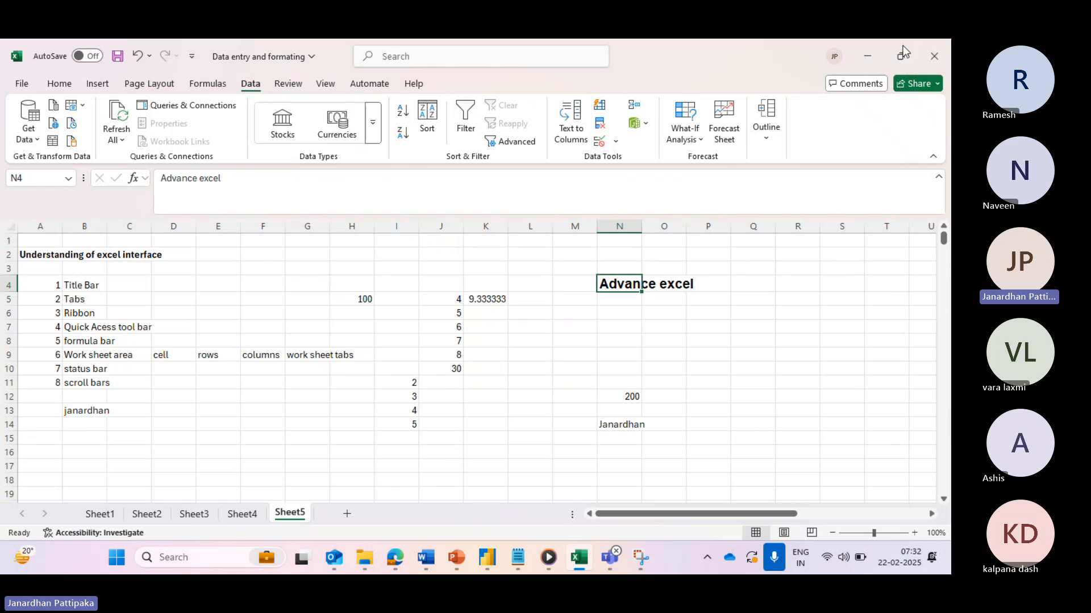
{"action": "mouse_move", "coordinate": [896, 57]}
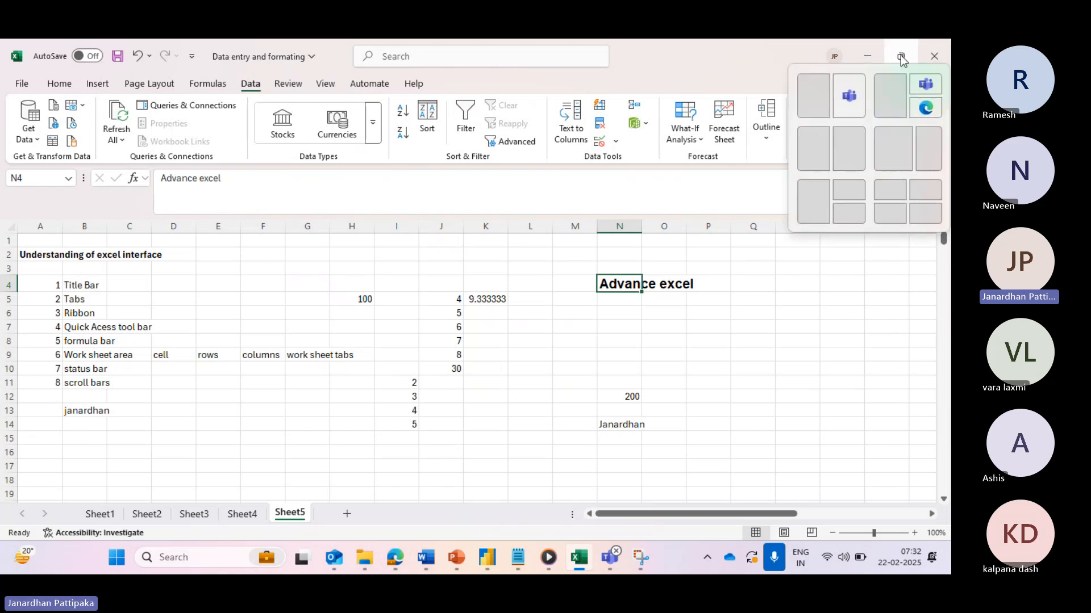
{"action": "left_click", "coordinate": [900, 56]}
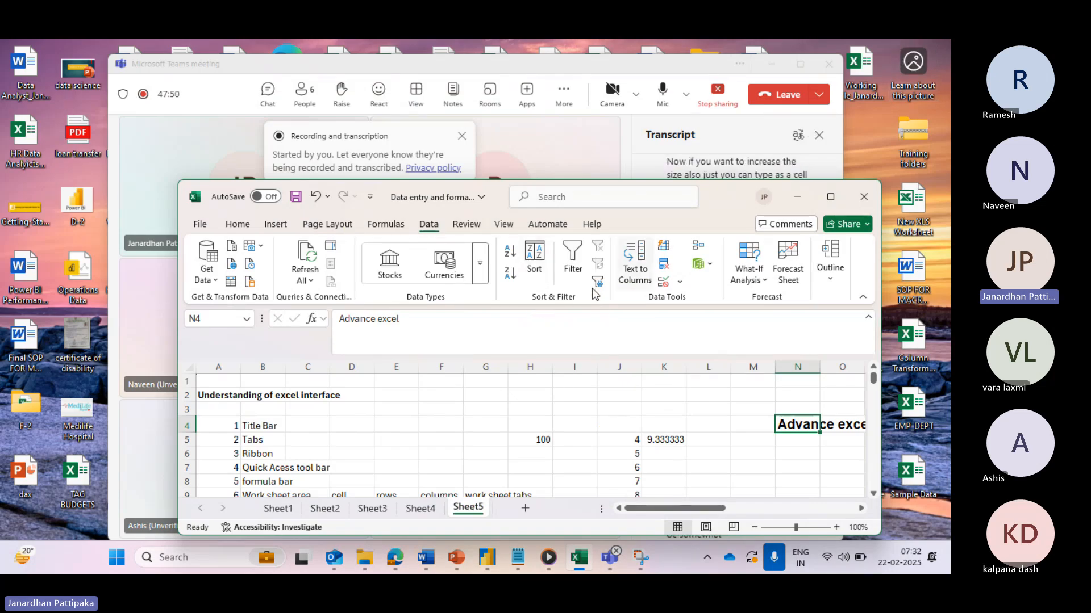
{"action": "left_click", "coordinate": [834, 199]}
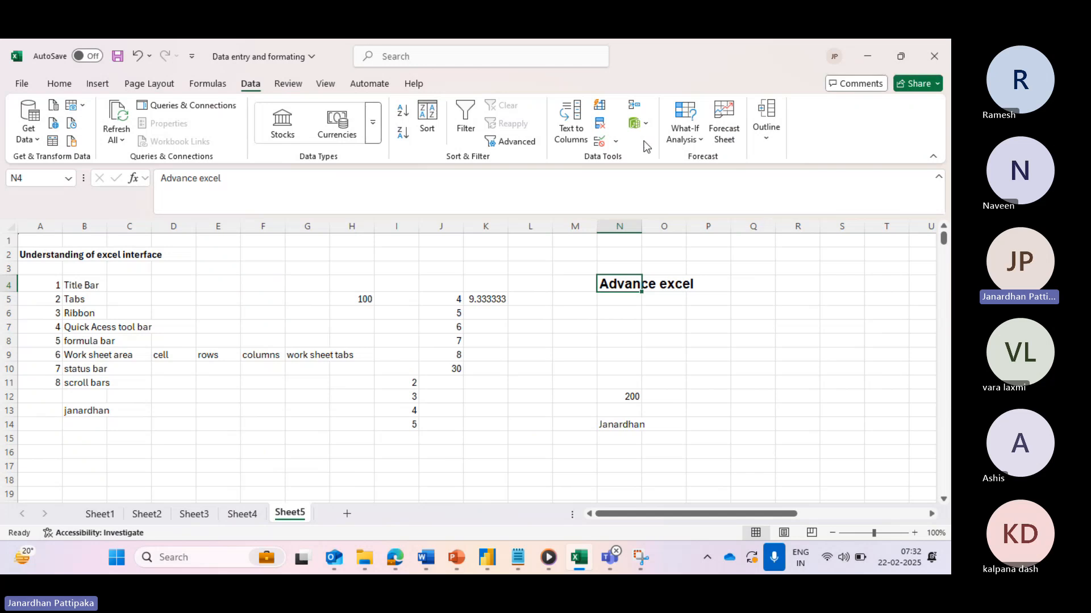
{"action": "left_click", "coordinate": [867, 57]}
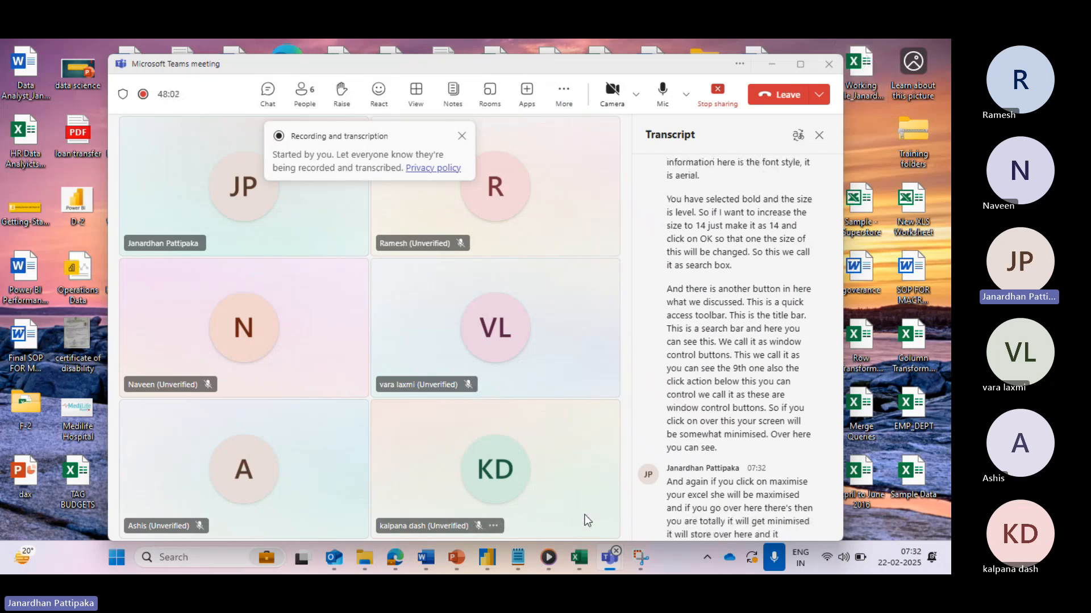
{"action": "mouse_move", "coordinate": [580, 558]}
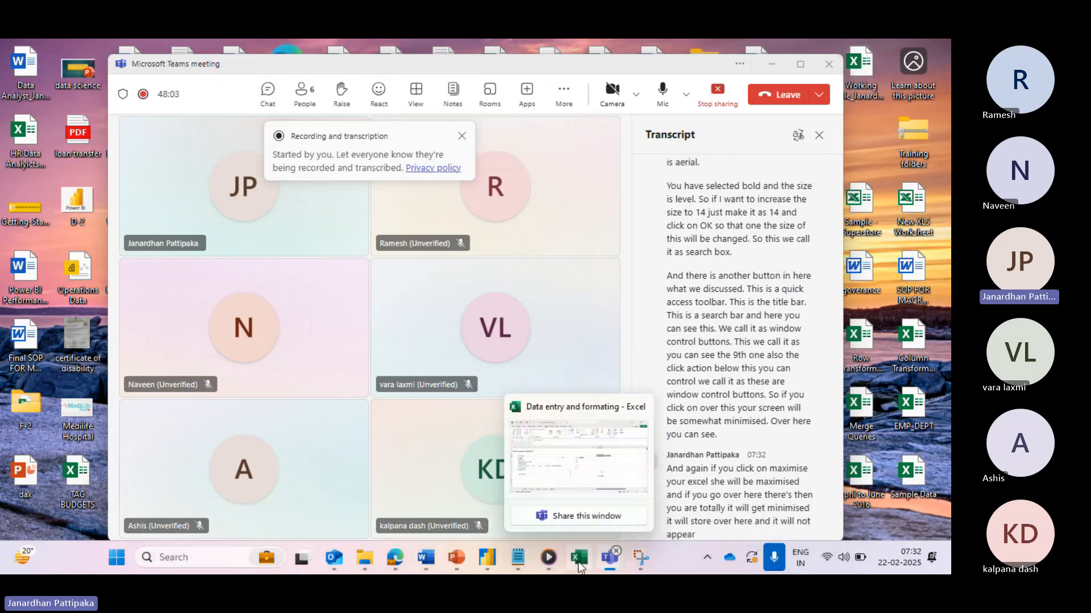
{"action": "left_click", "coordinate": [588, 469]}
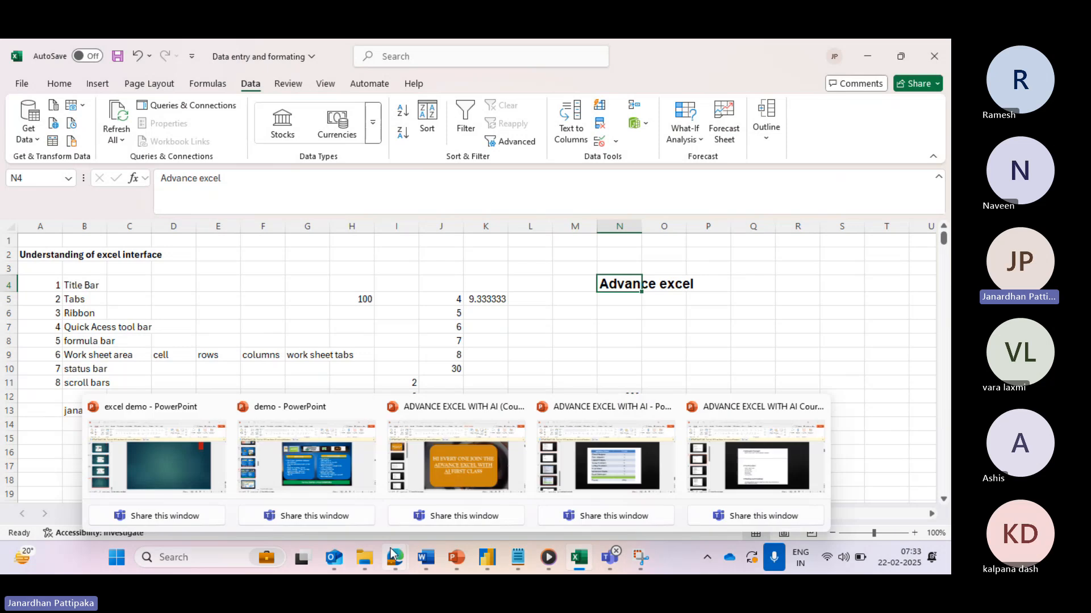
{"action": "left_click", "coordinate": [458, 313]}
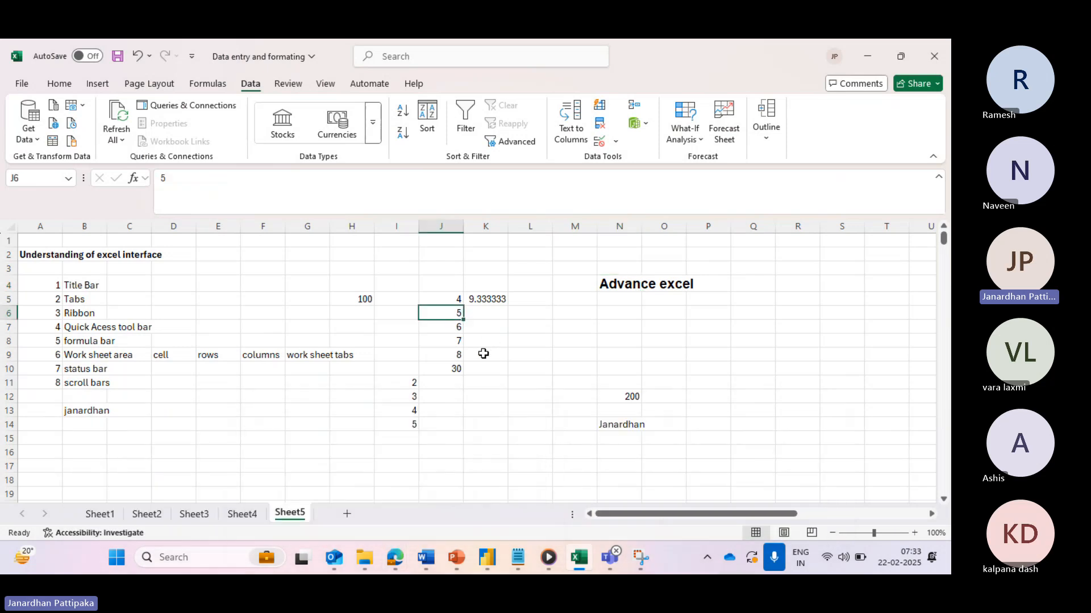
{"action": "left_click_drag", "start_coordinate": [454, 298], "coordinate": [453, 367]}
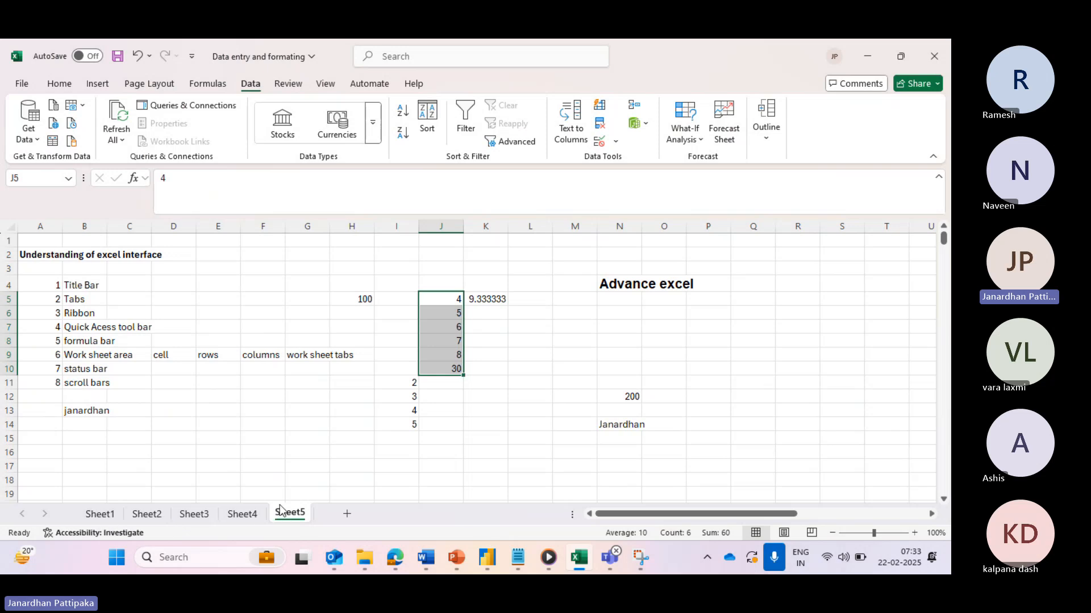
{"action": "left_click", "coordinate": [93, 516]}
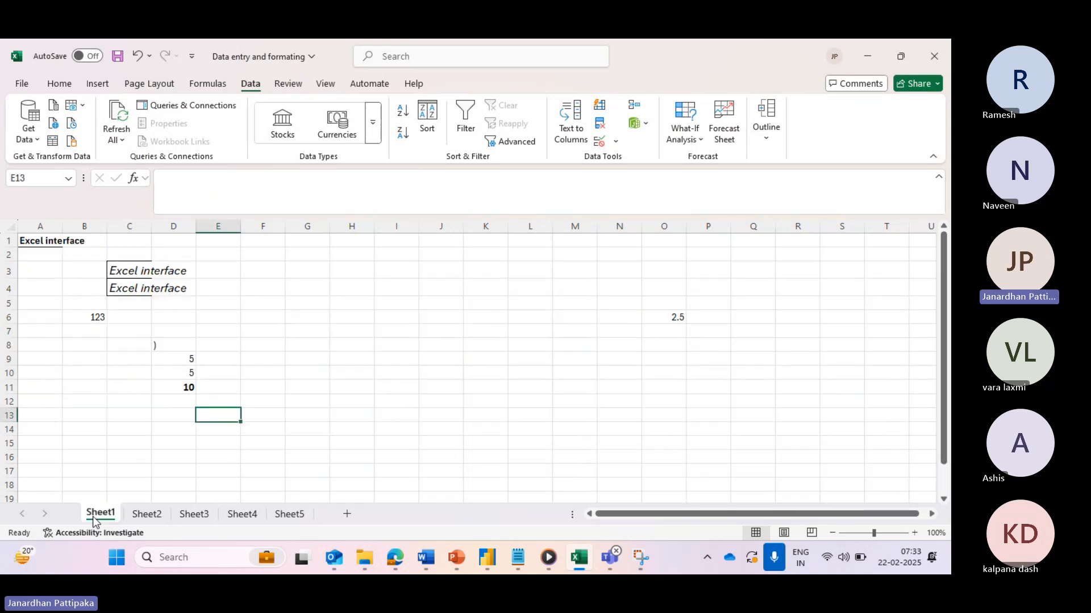
{"action": "left_click", "coordinate": [147, 514]}
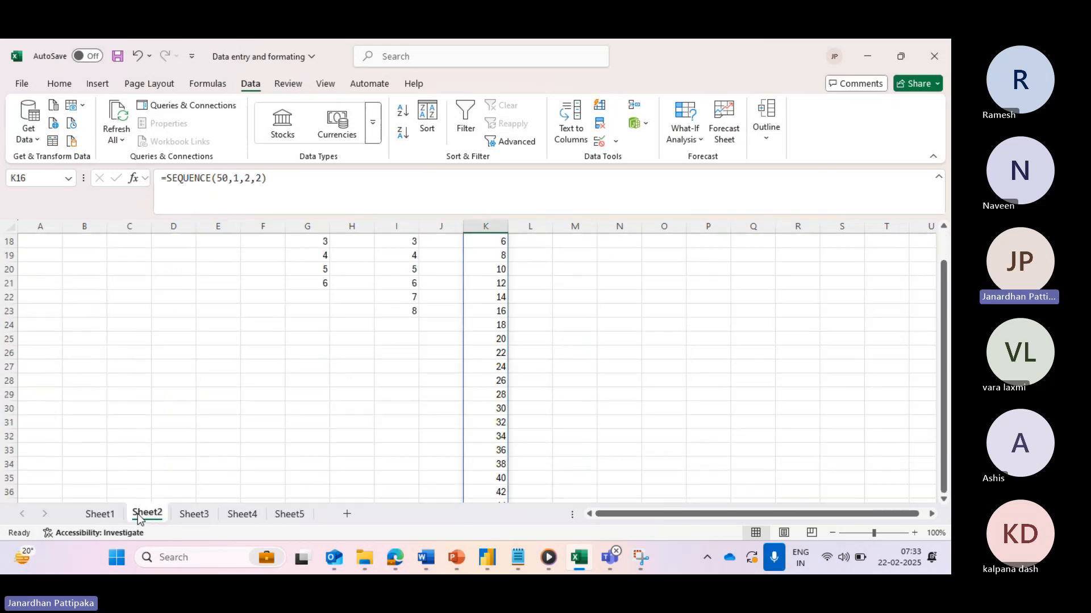
{"action": "left_click", "coordinate": [195, 515]}
{"action": "left_click", "coordinate": [243, 516]}
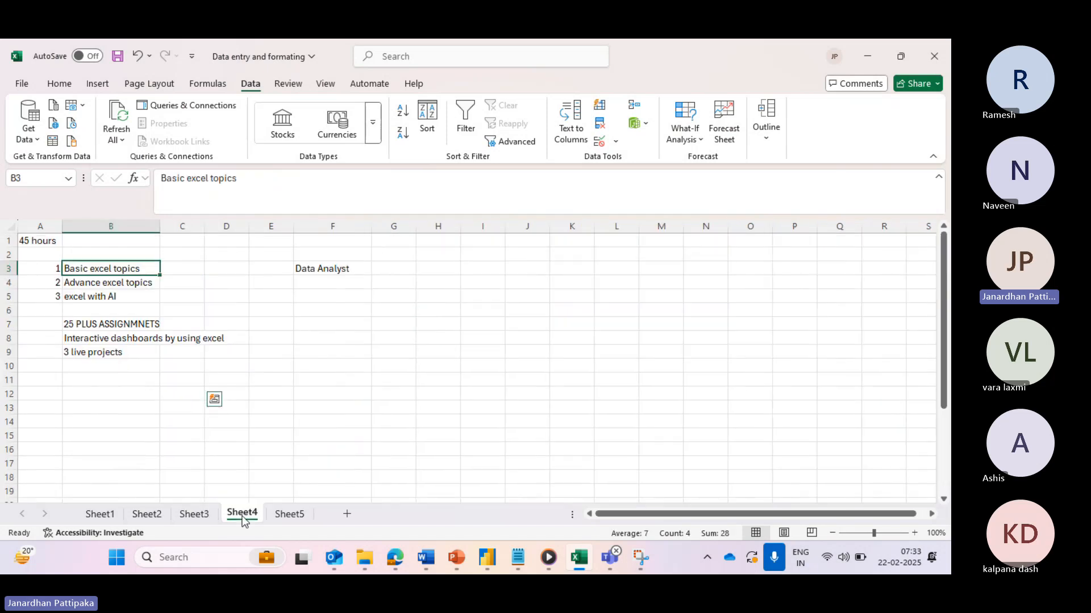
{"action": "left_click", "coordinate": [286, 516]}
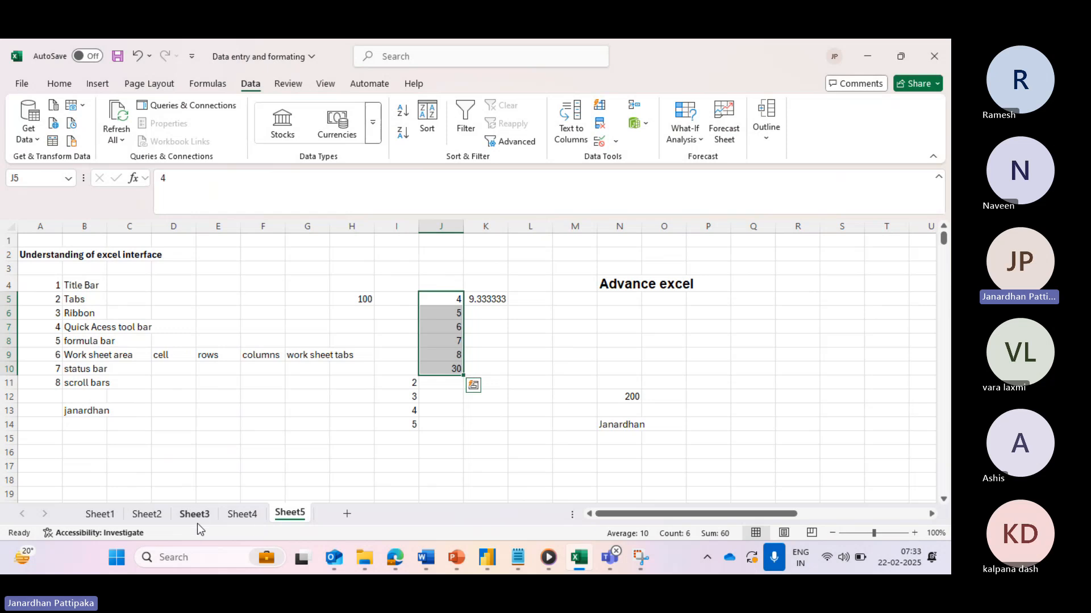
- Rename the Sheet5 tab to 'excel work'
{"action": "double_click", "coordinate": [286, 514]}
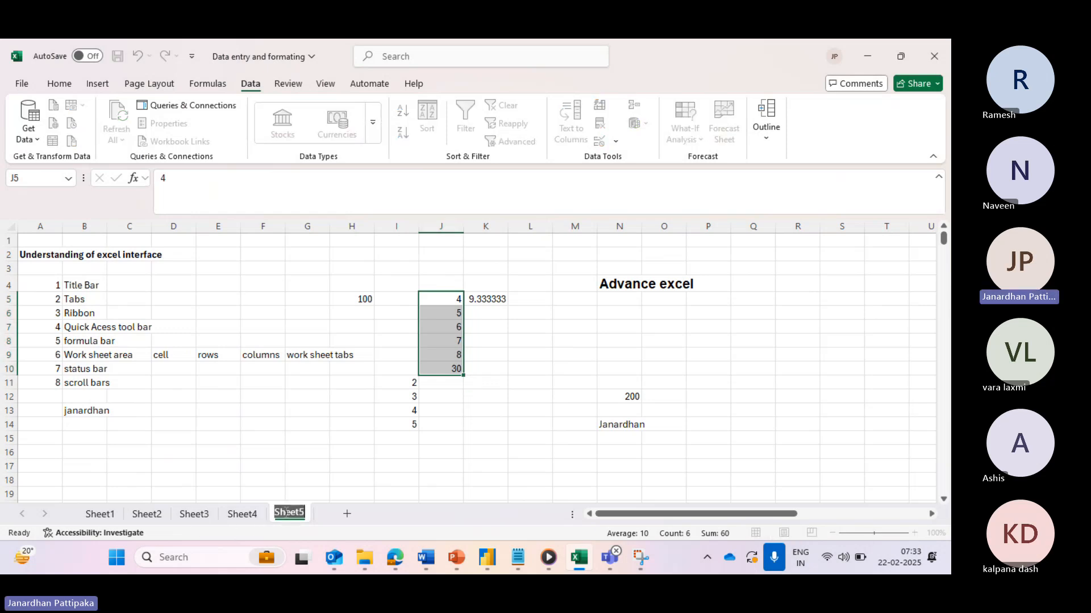
{"action": "key", "text": "BackSpace"}
{"action": "type", "text": "excel work"}
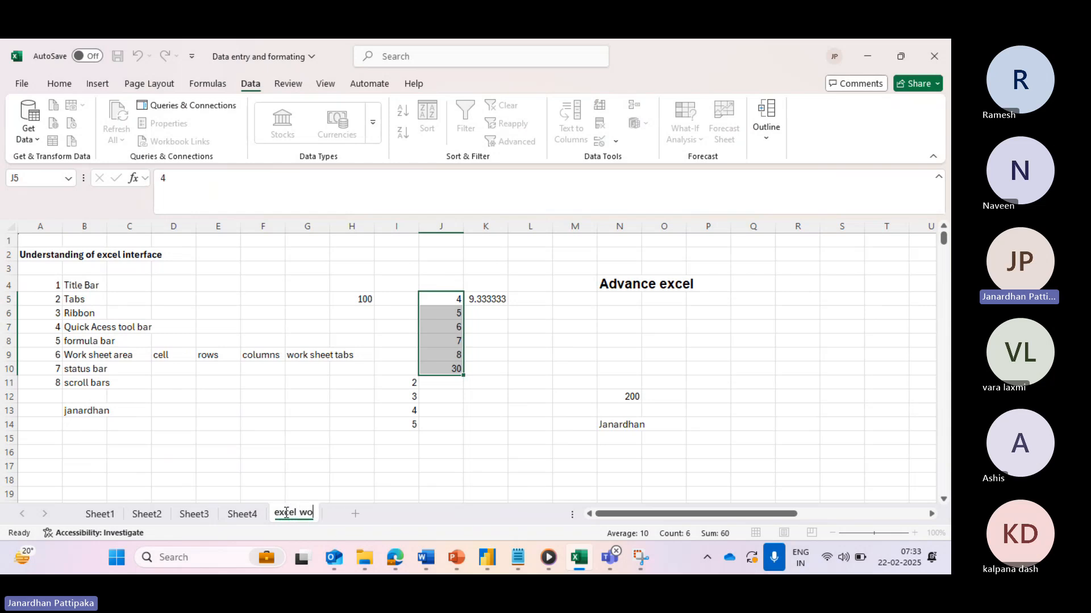
{"action": "left_click", "coordinate": [311, 479]}
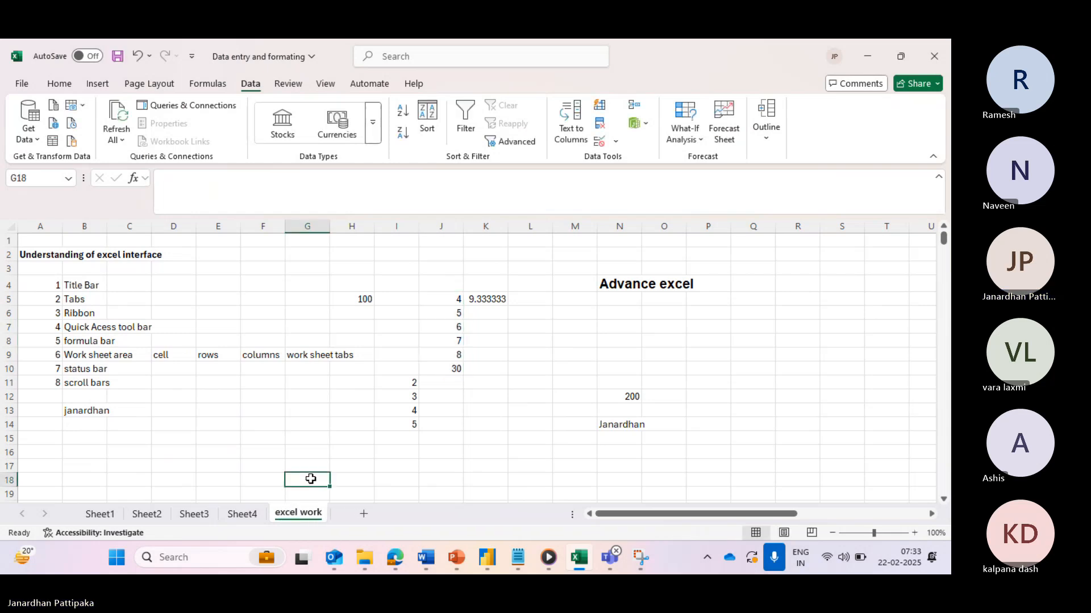
- Rename Sheet4 to 'practise file', then return to the excel work sheet
{"action": "left_click", "coordinate": [246, 515]}
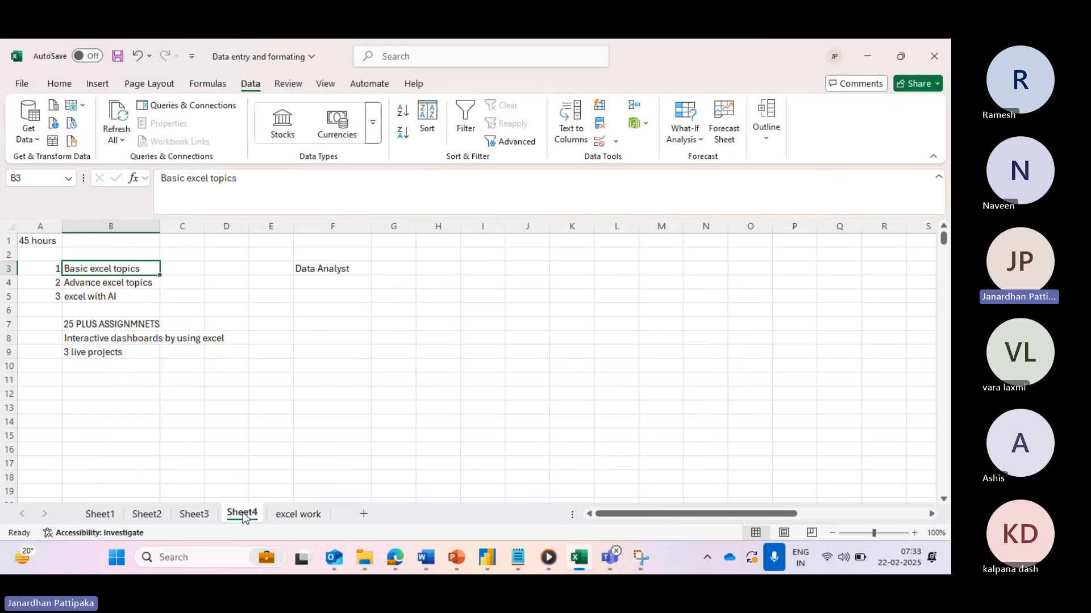
{"action": "double_click", "coordinate": [243, 513]}
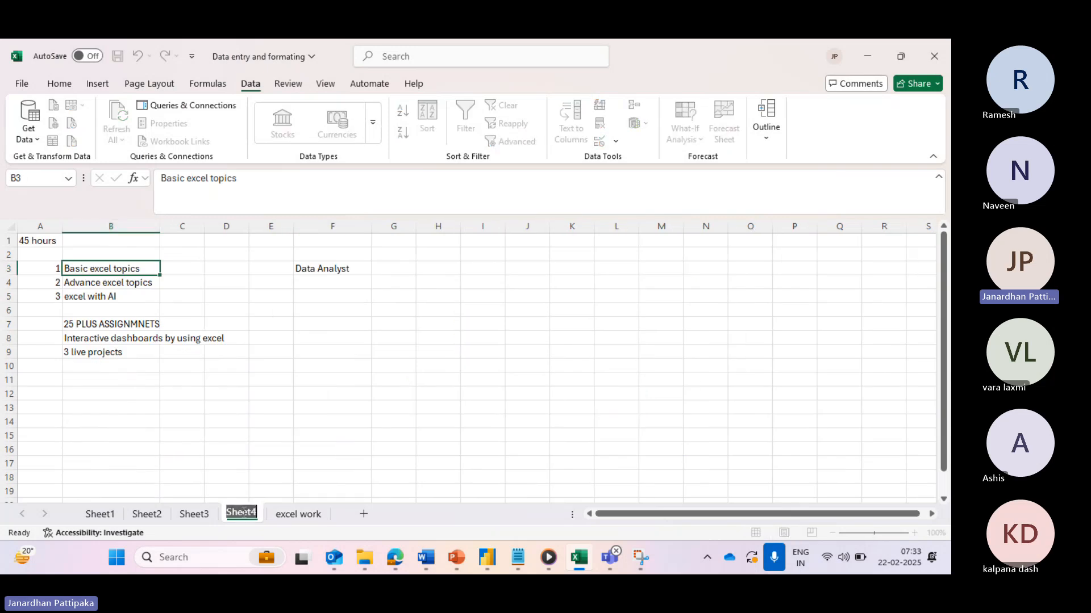
{"action": "left_click", "coordinate": [311, 478]}
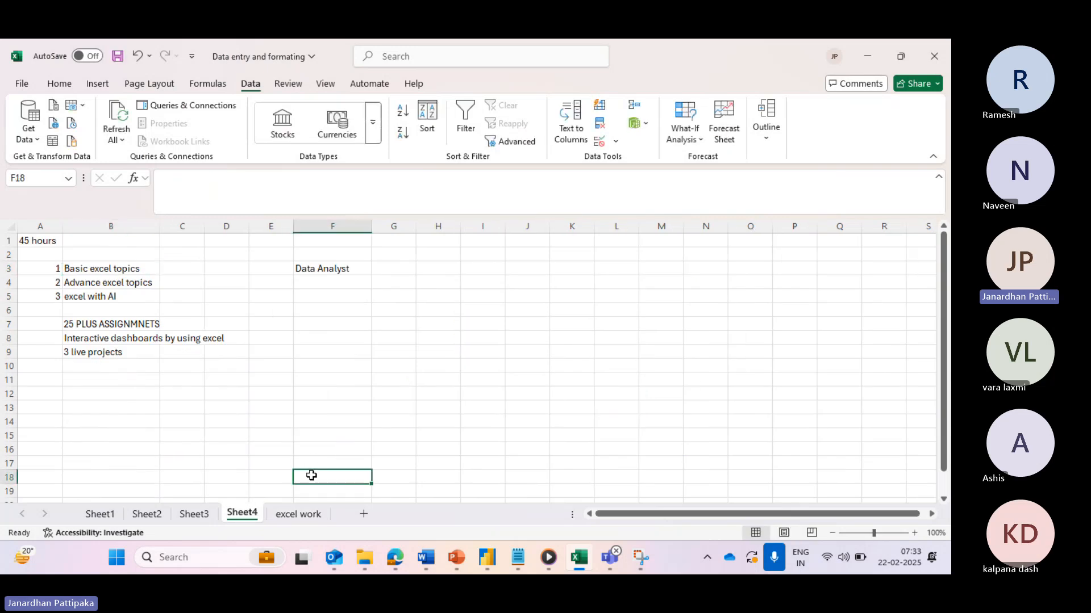
{"action": "right_click", "coordinate": [241, 517]}
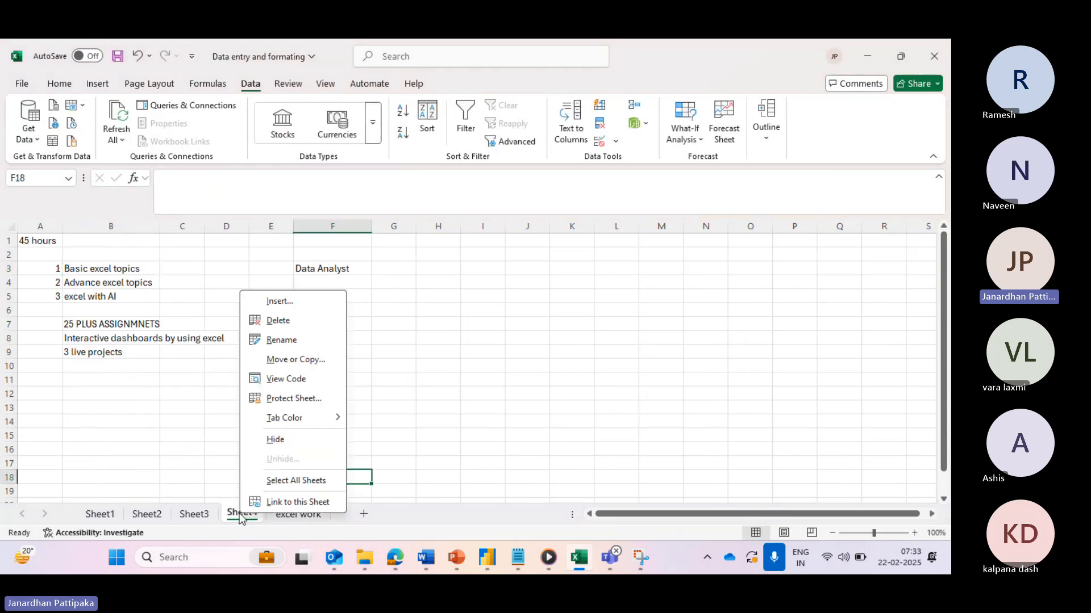
{"action": "left_click", "coordinate": [281, 341]}
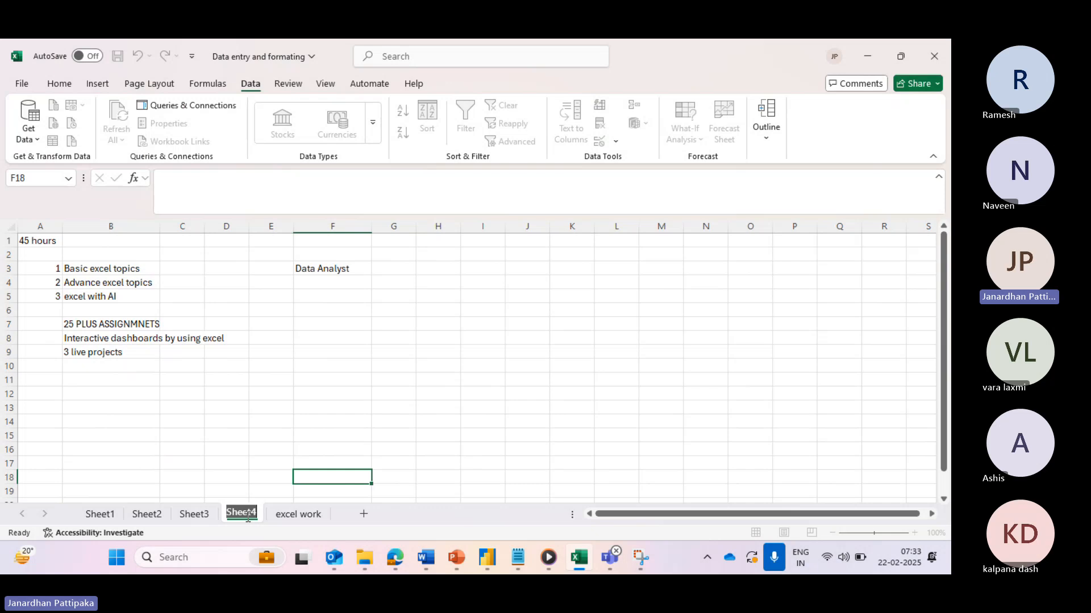
{"action": "type", "text": "practise"}
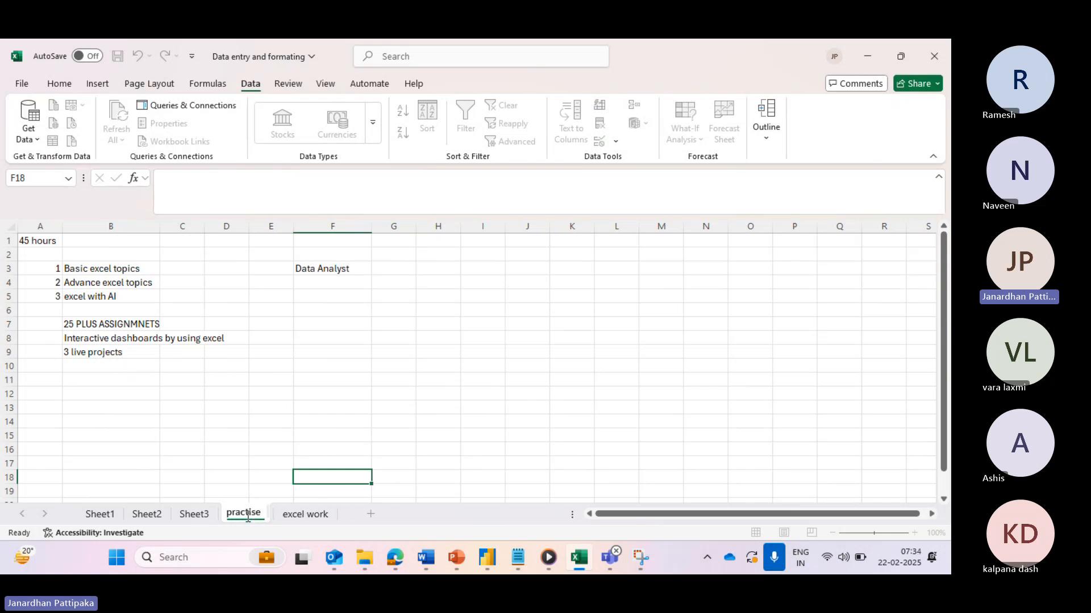
{"action": "type", "text": " file"}
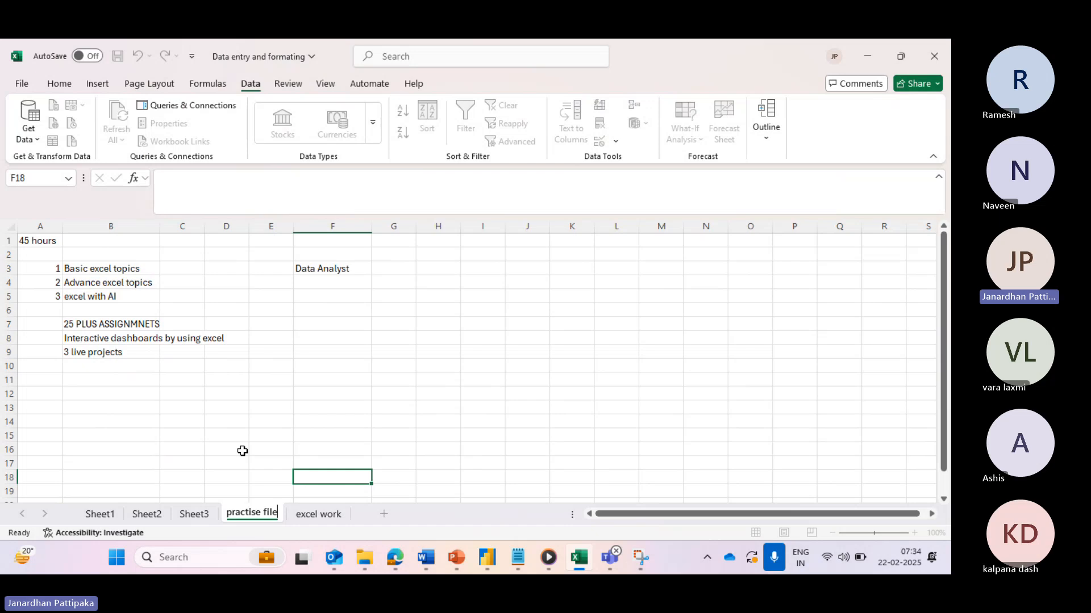
{"action": "left_click", "coordinate": [243, 451]}
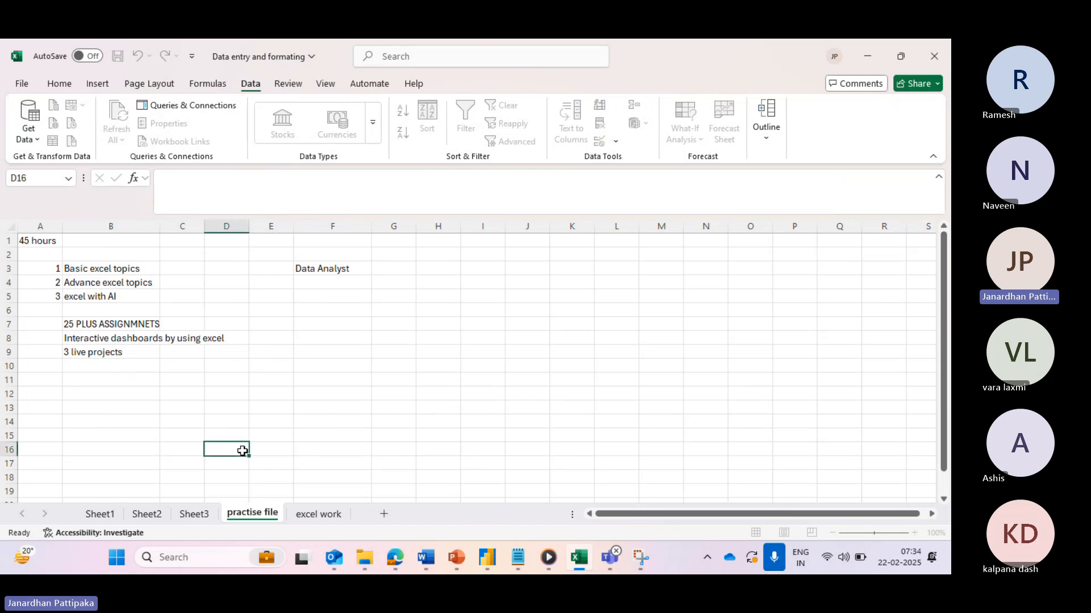
{"action": "left_click", "coordinate": [310, 514]}
- Insert a new blank worksheet from the excel work tab's menu
{"action": "right_click", "coordinate": [309, 514]}
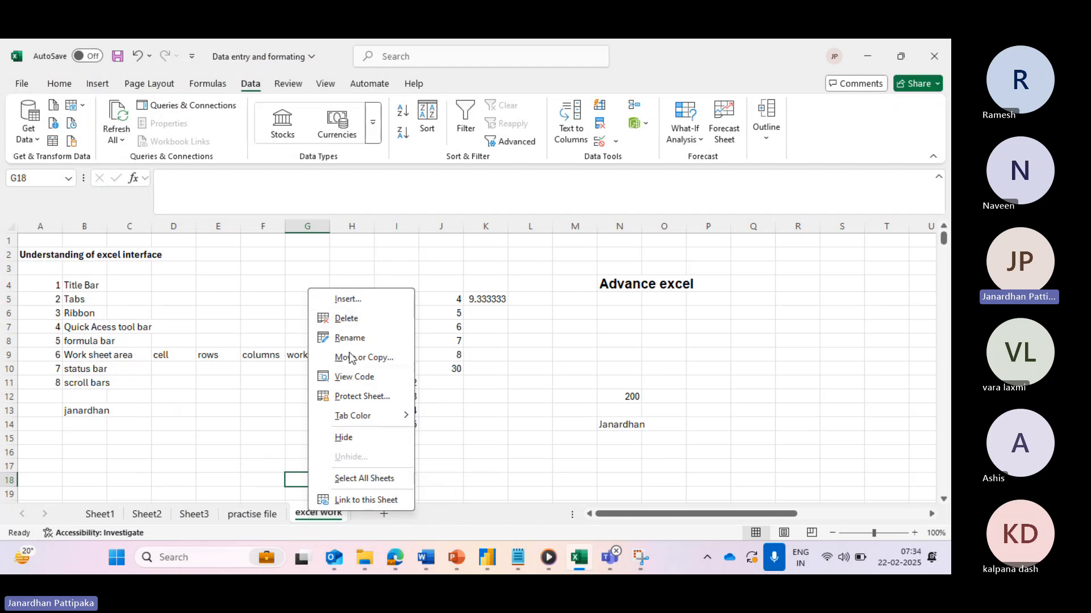
{"action": "left_click", "coordinate": [352, 305]}
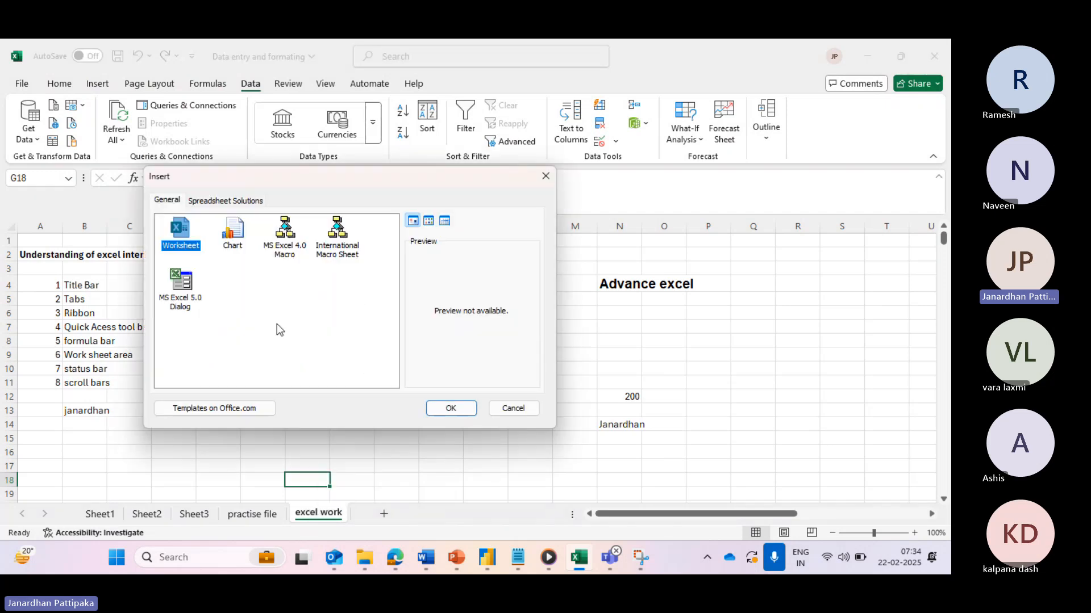
{"action": "left_click", "coordinate": [450, 407]}
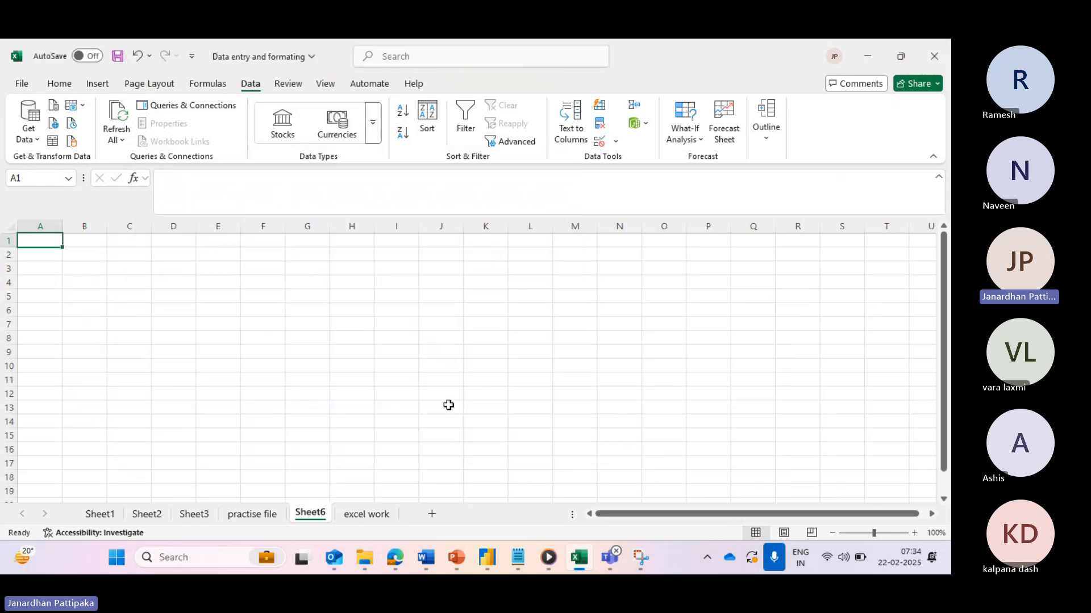
- Go to the new Sheet6 and bring up its tab menu to delete it
{"action": "left_click", "coordinate": [357, 515]}
{"action": "right_click", "coordinate": [358, 515]}
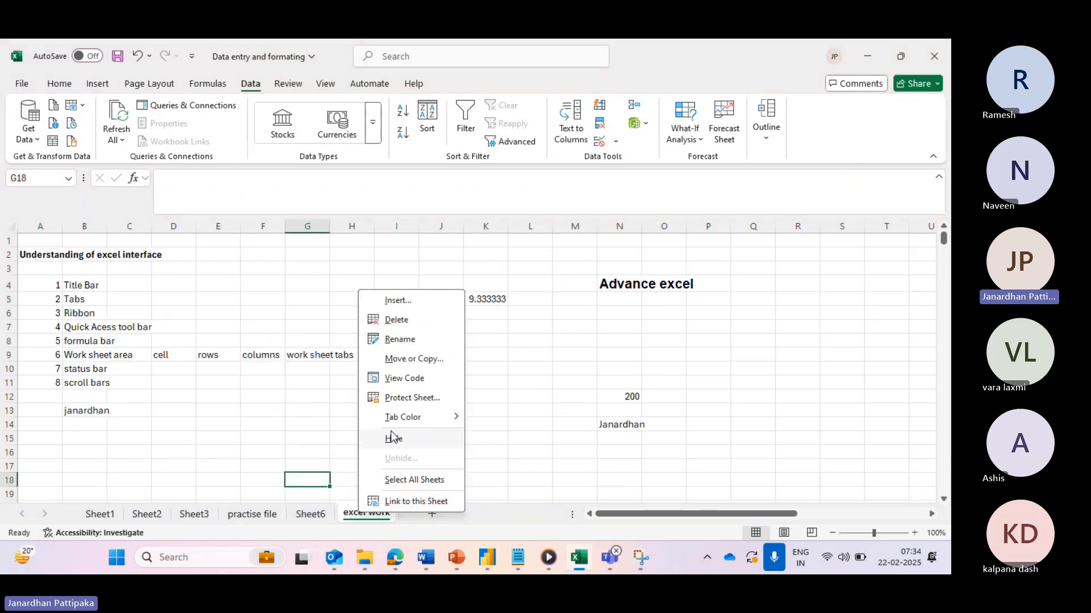
{"action": "left_click", "coordinate": [311, 514]}
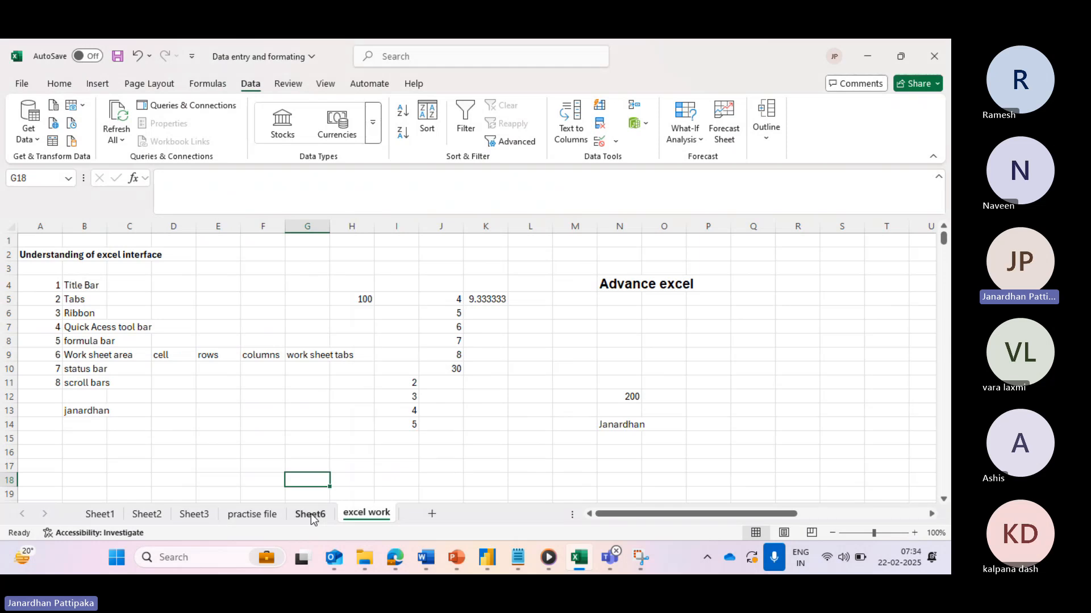
{"action": "left_click", "coordinate": [311, 514]}
{"action": "right_click", "coordinate": [311, 515]}
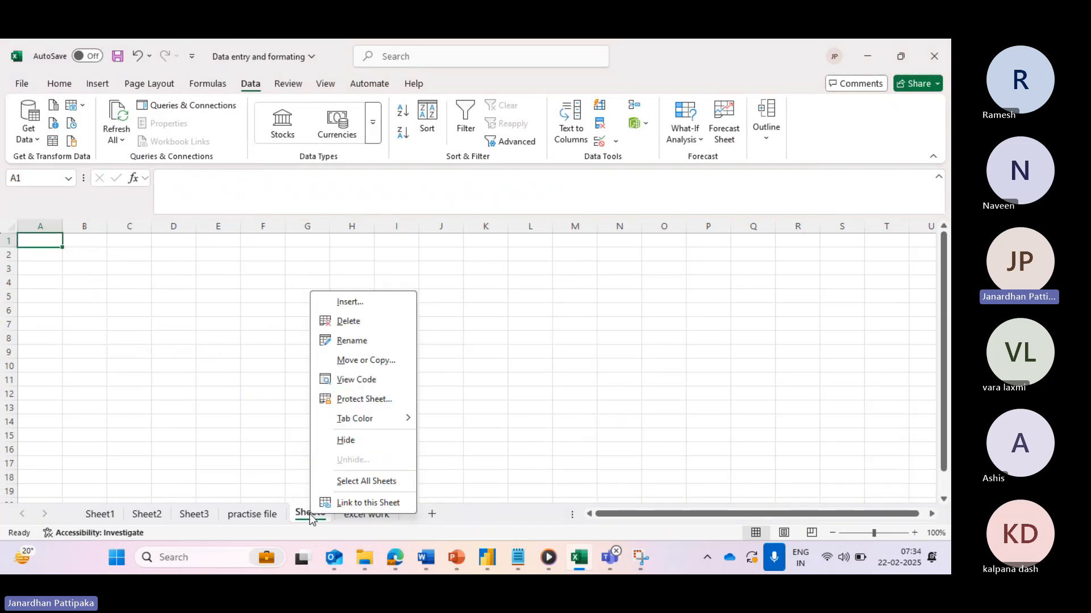
{"action": "left_click", "coordinate": [351, 322]}
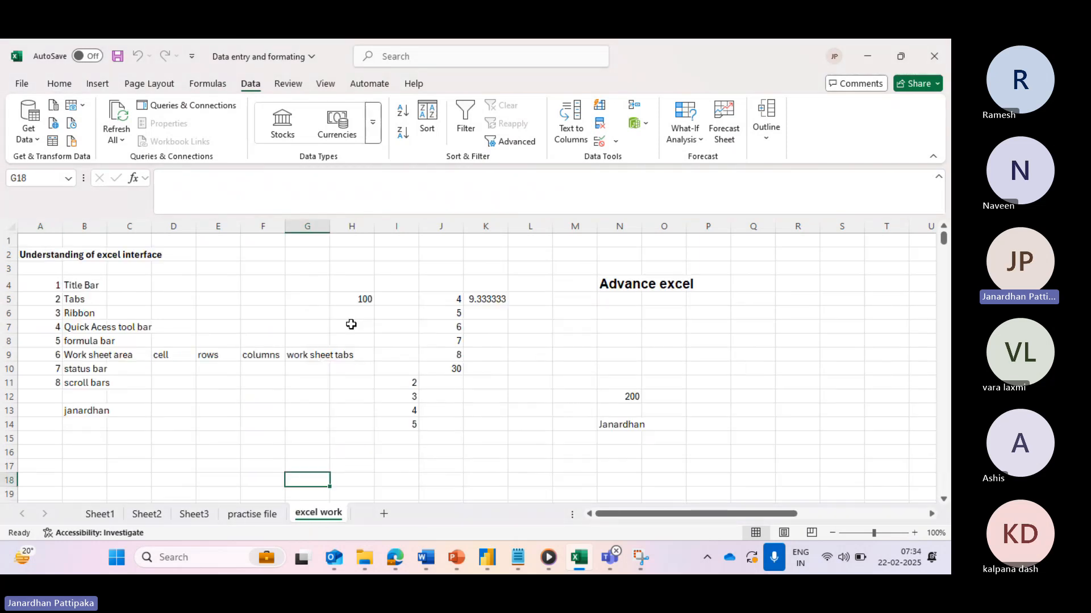
{"action": "right_click", "coordinate": [317, 514]}
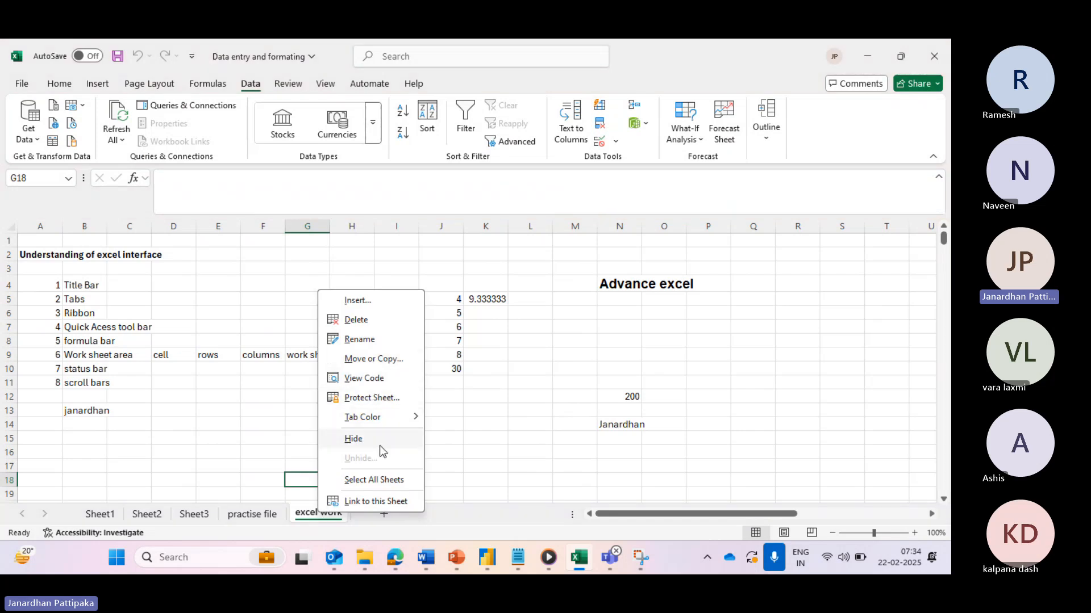
{"action": "key", "text": "Escape"}
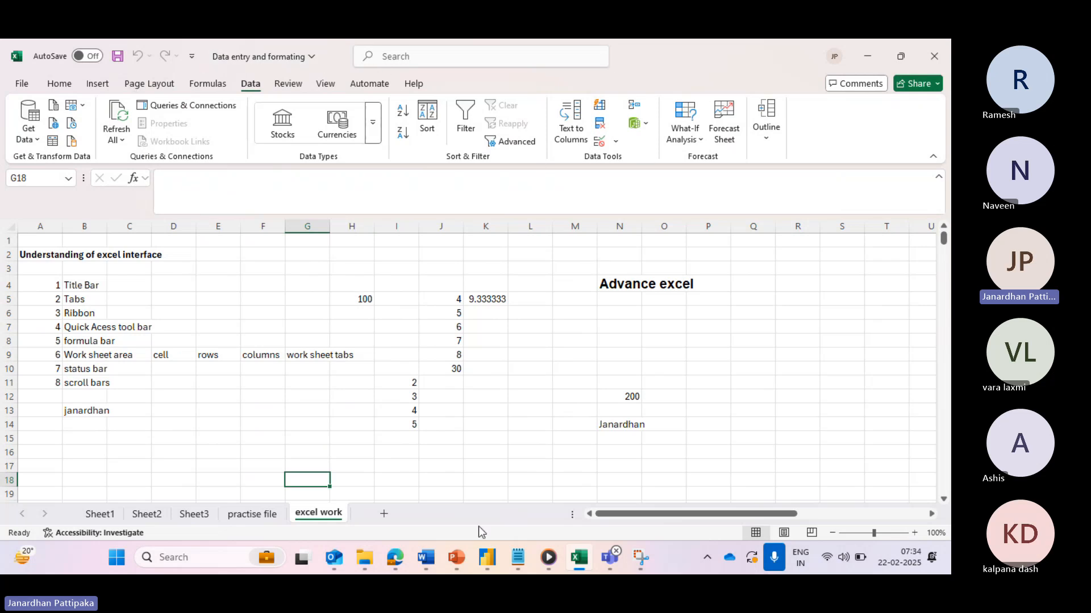
{"action": "mouse_move", "coordinate": [459, 556]}
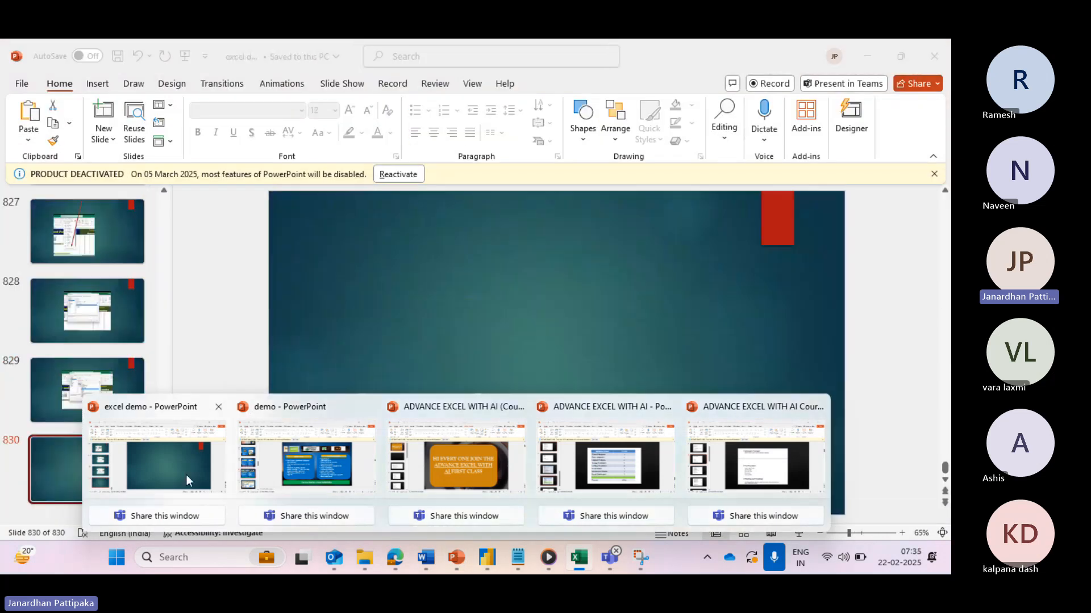
- Page through the SEQUENCE example slides in the excel demo presentation
{"action": "left_click", "coordinate": [188, 479]}
{"action": "left_click", "coordinate": [104, 247]}
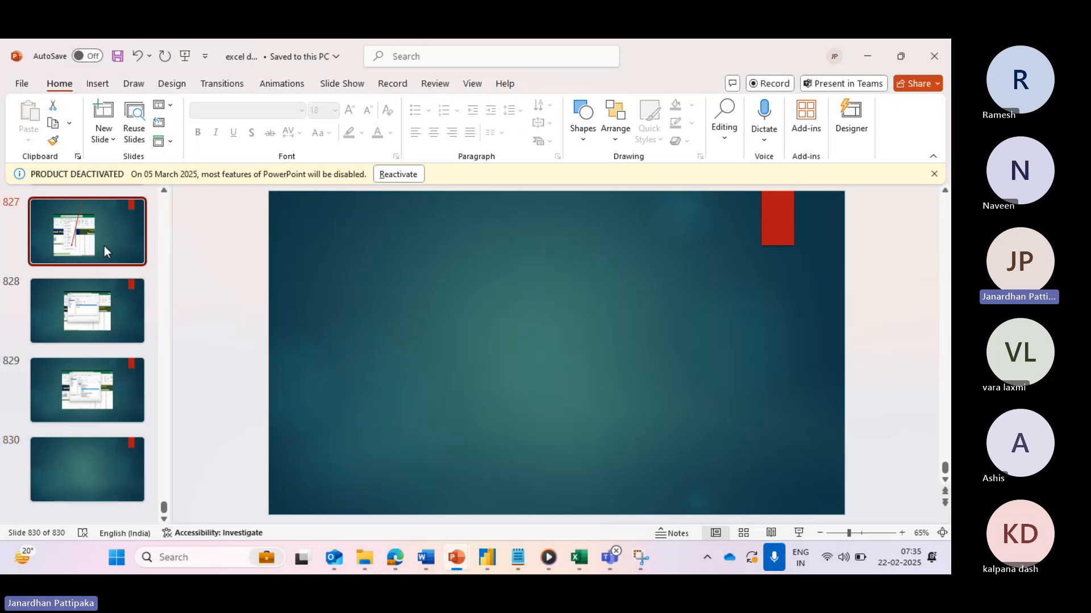
{"action": "key", "text": "Up"}
{"action": "key", "text": "Up"}
{"action": "key", "text": "Up"}
{"action": "key", "text": "Up"}
{"action": "key", "text": "Up"}
{"action": "key", "text": "Up"}
{"action": "key", "text": "Up"}
{"action": "key", "text": "Up"}
{"action": "key", "text": "Up"}
{"action": "key", "text": "Up"}
{"action": "key", "text": "Up"}
{"action": "key", "text": "Up"}
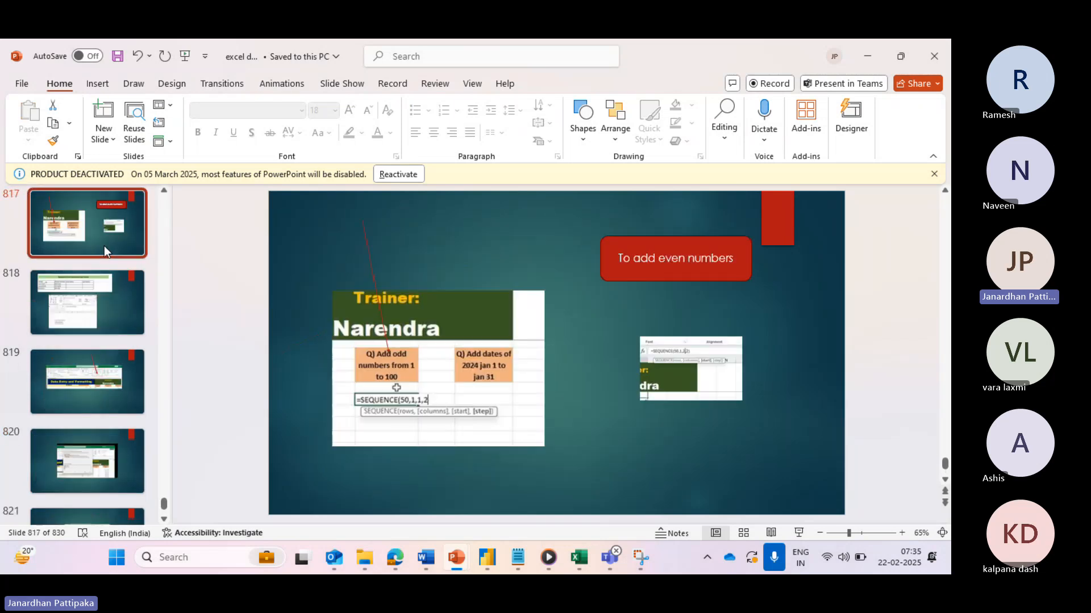
{"action": "key", "text": "Up"}
{"action": "key", "text": "Up"}
{"action": "key", "text": "Up"}
{"action": "key", "text": "Up"}
{"action": "key", "text": "Up"}
{"action": "key", "text": "Up"}
{"action": "key", "text": "Up"}
{"action": "key", "text": "Up"}
{"action": "key", "text": "Up"}
{"action": "key", "text": "Up"}
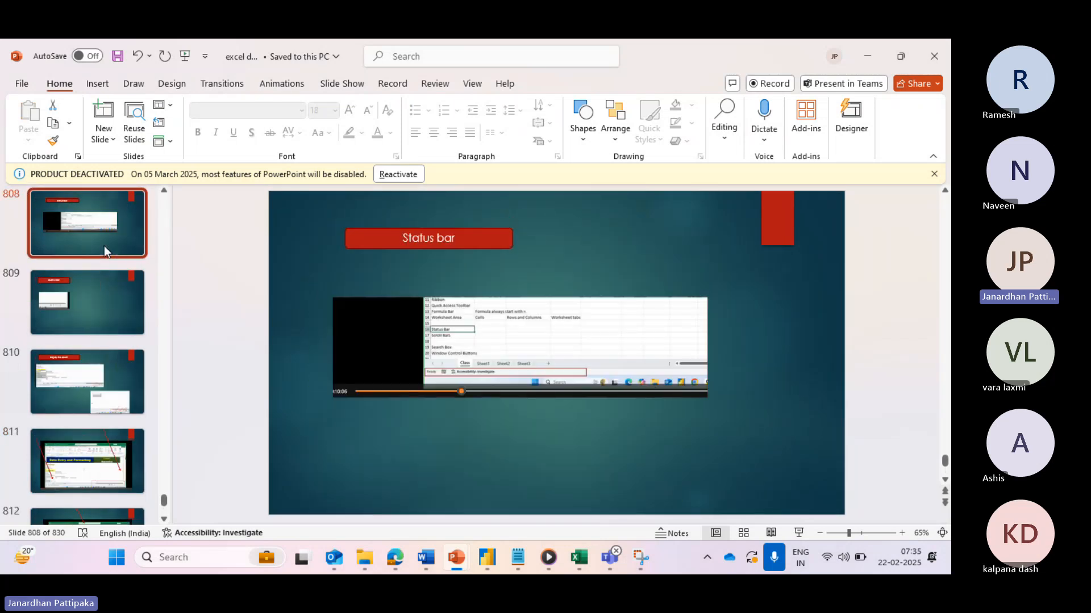
{"action": "key", "text": "Up"}
{"action": "key", "text": "Up"}
{"action": "key", "text": "Up"}
{"action": "key", "text": "Down"}
{"action": "key", "text": "Down"}
{"action": "key", "text": "Down"}
{"action": "key", "text": "Down"}
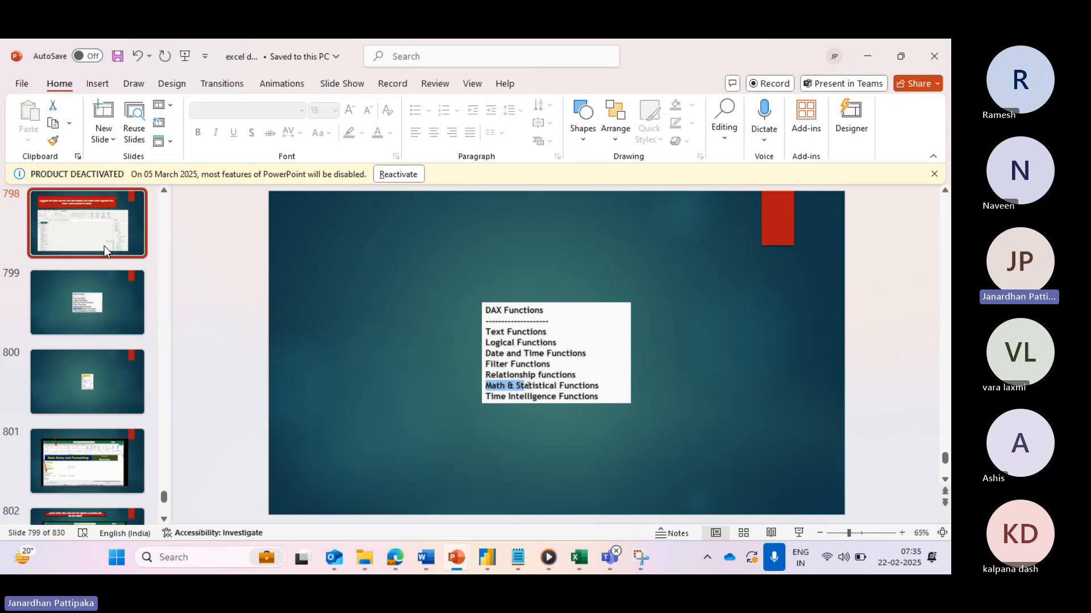
{"action": "key", "text": "Down"}
{"action": "key", "text": "Down"}
{"action": "key", "text": "Down"}
{"action": "key", "text": "Down"}
{"action": "key", "text": "Down"}
{"action": "key", "text": "Down"}
{"action": "key", "text": "Down"}
{"action": "key", "text": "Down"}
{"action": "key", "text": "Down"}
{"action": "key", "text": "Down"}
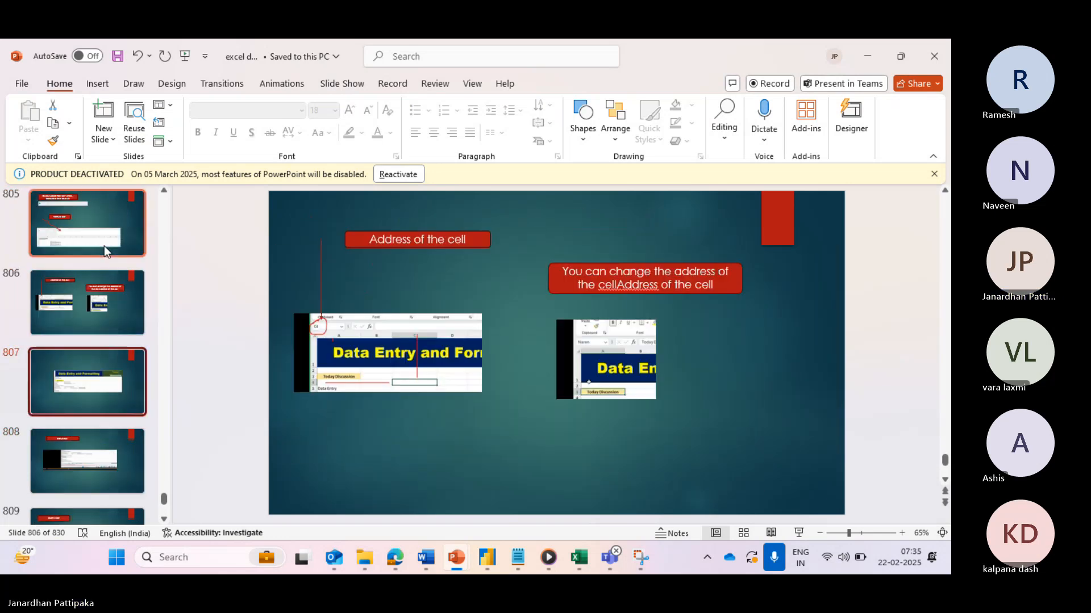
{"action": "key", "text": "Down"}
{"action": "key", "text": "Down"}
{"action": "key", "text": "Down"}
{"action": "key", "text": "Down"}
{"action": "key", "text": "Down"}
{"action": "key", "text": "Down"}
{"action": "key", "text": "Down"}
{"action": "key", "text": "Down"}
{"action": "key", "text": "Down"}
{"action": "key", "text": "Down"}
{"action": "key", "text": "Down"}
{"action": "key", "text": "Down"}
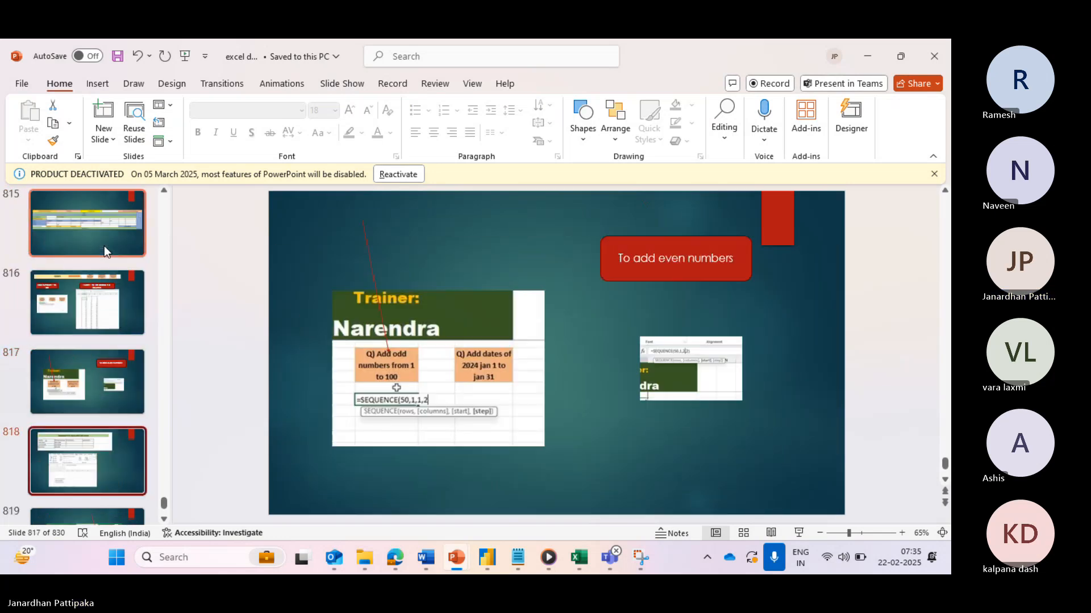
{"action": "key", "text": "Down"}
{"action": "key", "text": "Down"}
{"action": "key", "text": "Down"}
{"action": "key", "text": "Down"}
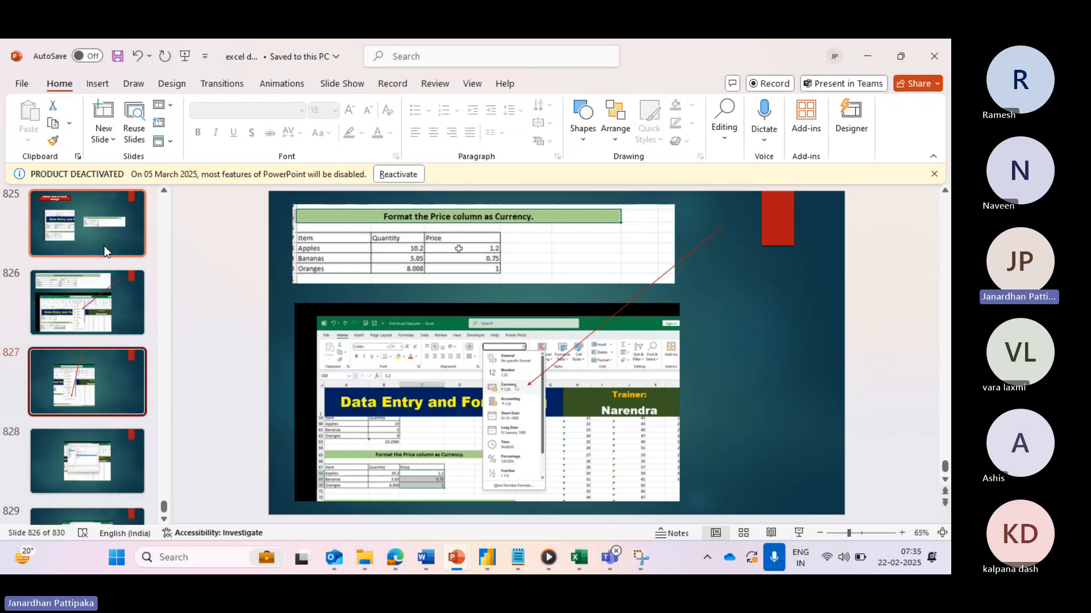
{"action": "key", "text": "Up"}
{"action": "key", "text": "Up"}
{"action": "key", "text": "Up"}
{"action": "key", "text": "Up"}
{"action": "key", "text": "Up"}
{"action": "key", "text": "Up"}
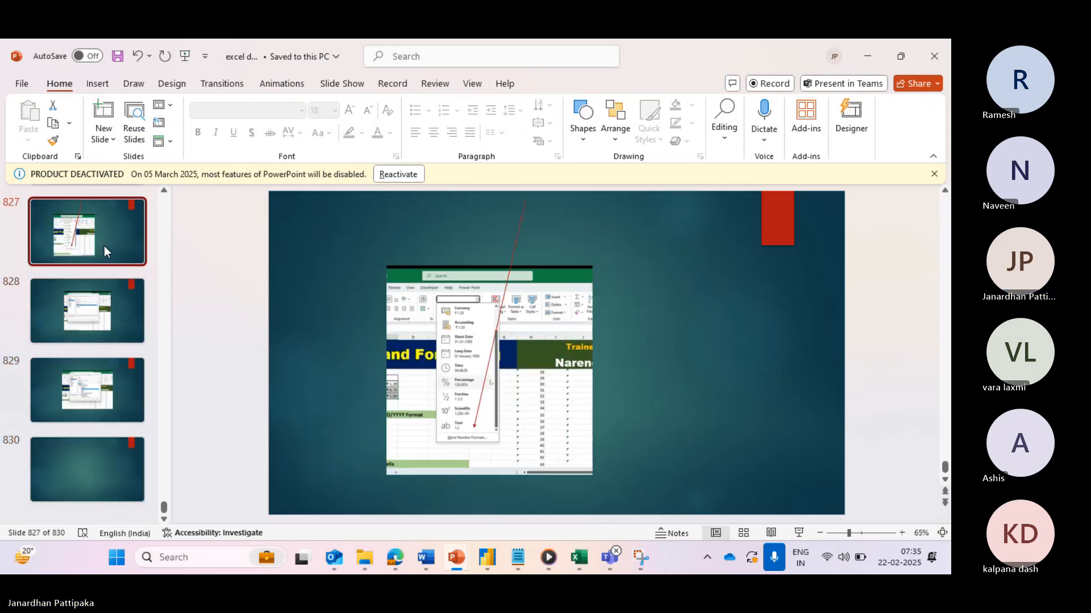
{"action": "left_click", "coordinate": [104, 246]}
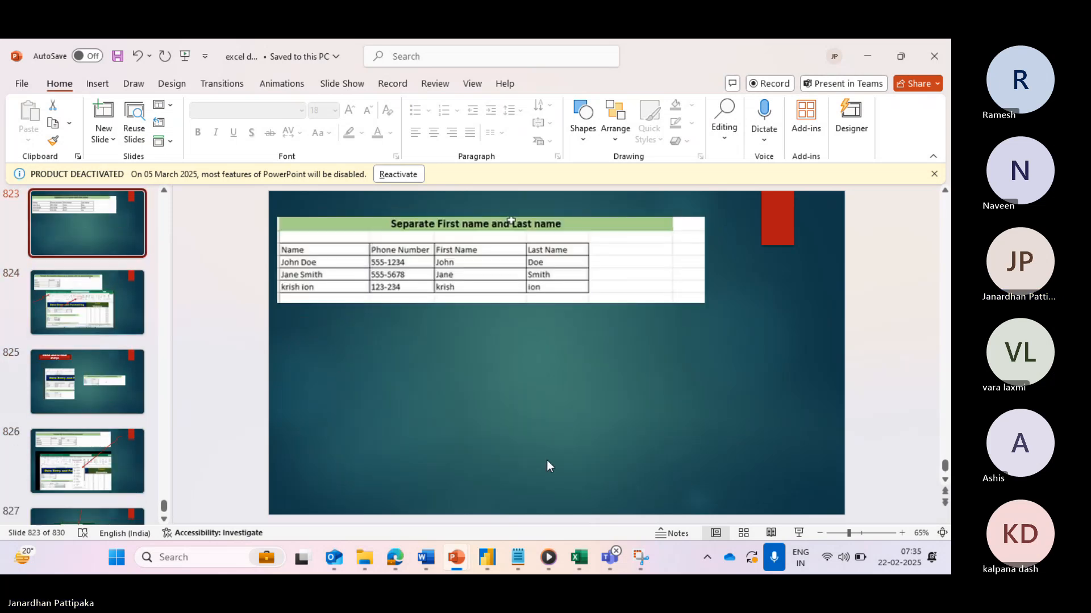
- Return to the Excel workbook and open Sheet2 with the =SEQUENCE(50,1,2,2) even numbers
{"action": "mouse_move", "coordinate": [577, 562]}
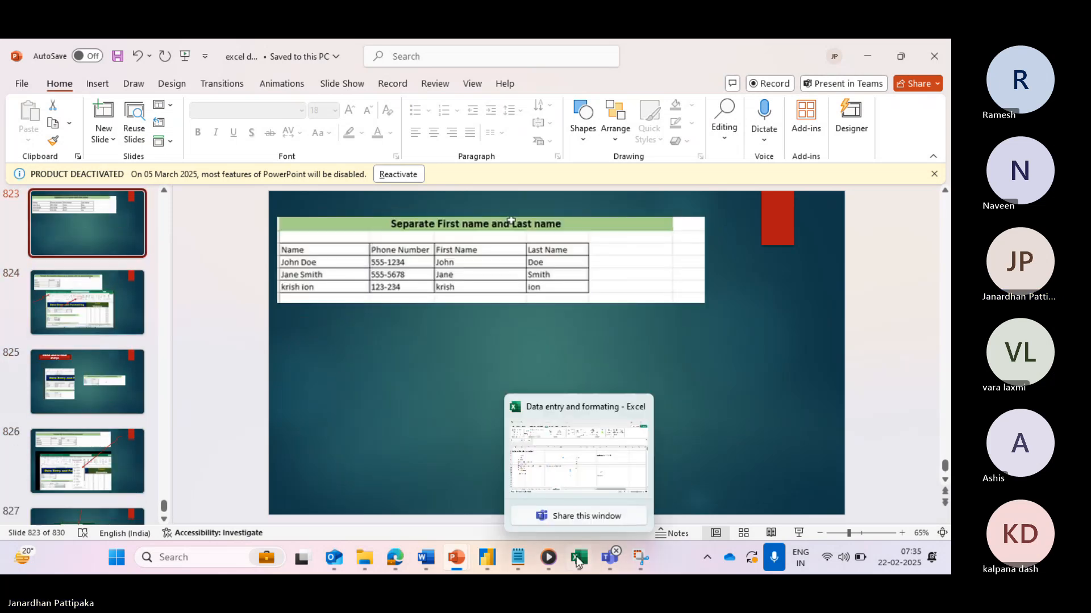
{"action": "left_click", "coordinate": [585, 487]}
{"action": "left_click", "coordinate": [264, 519]}
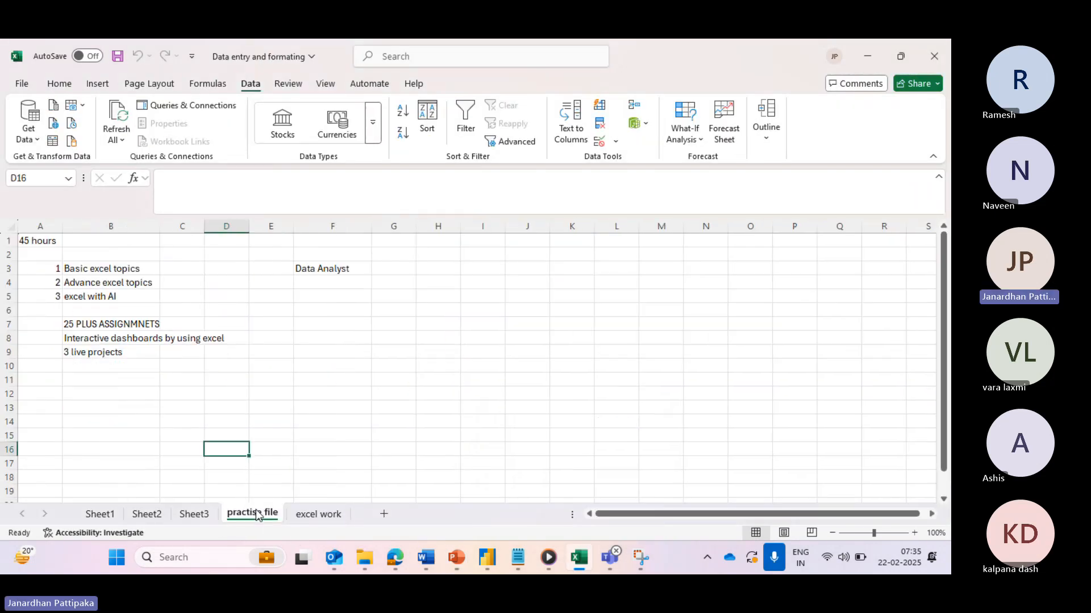
{"action": "left_click", "coordinate": [196, 516]}
{"action": "left_click", "coordinate": [148, 514]}
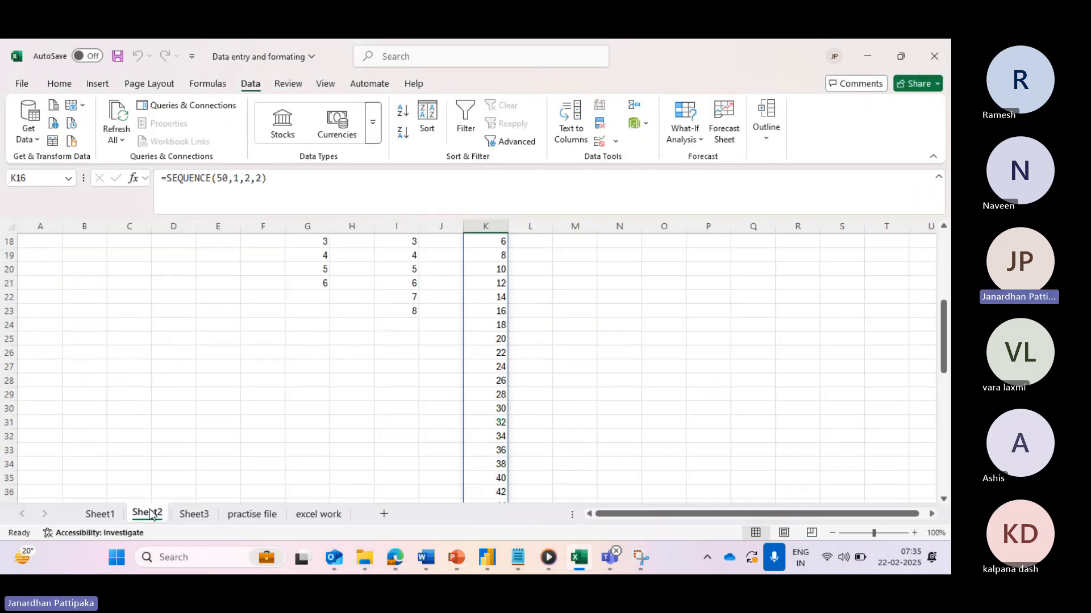
{"action": "scroll", "coordinate": [235, 413], "scroll_direction": "up", "scroll_amount": 5}
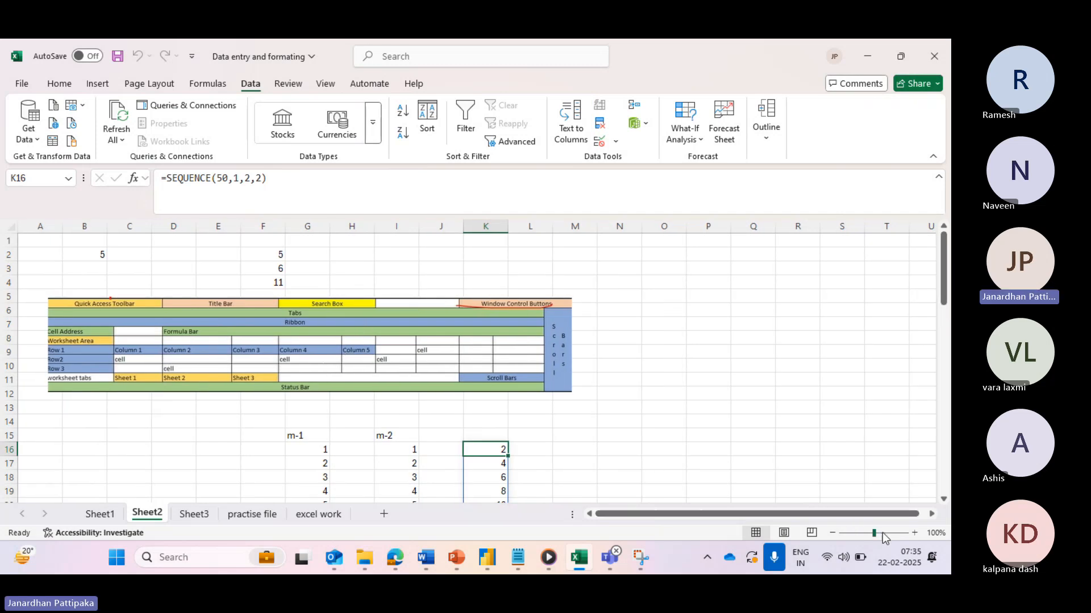
- Enlarge the Excel-interface diagram picture on Sheet2 until it reaches column O
{"action": "left_click_drag", "start_coordinate": [874, 533], "coordinate": [883, 532]}
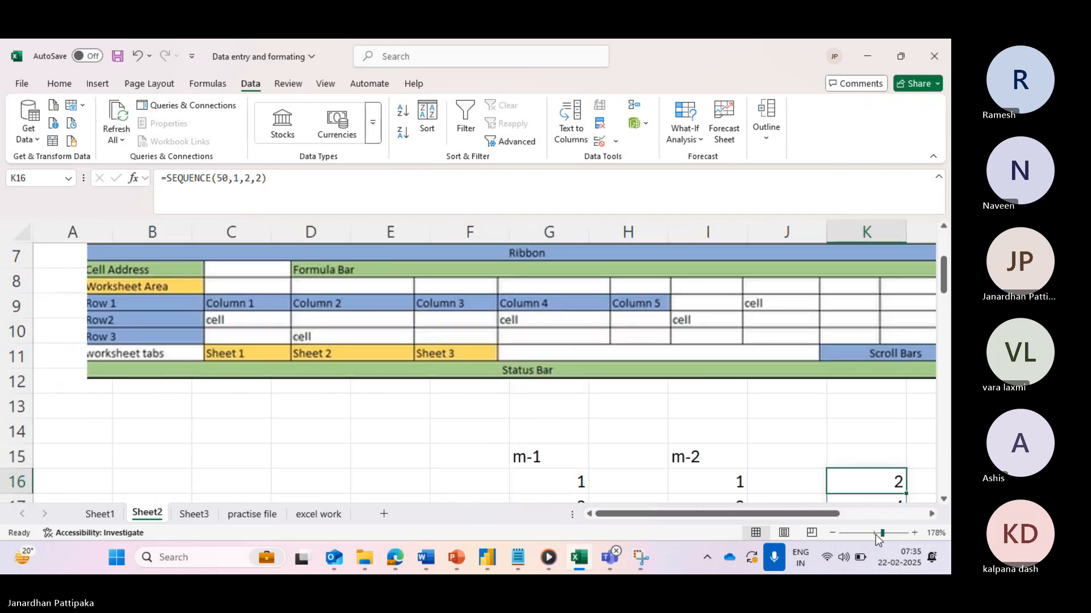
{"action": "left_click", "coordinate": [875, 534]}
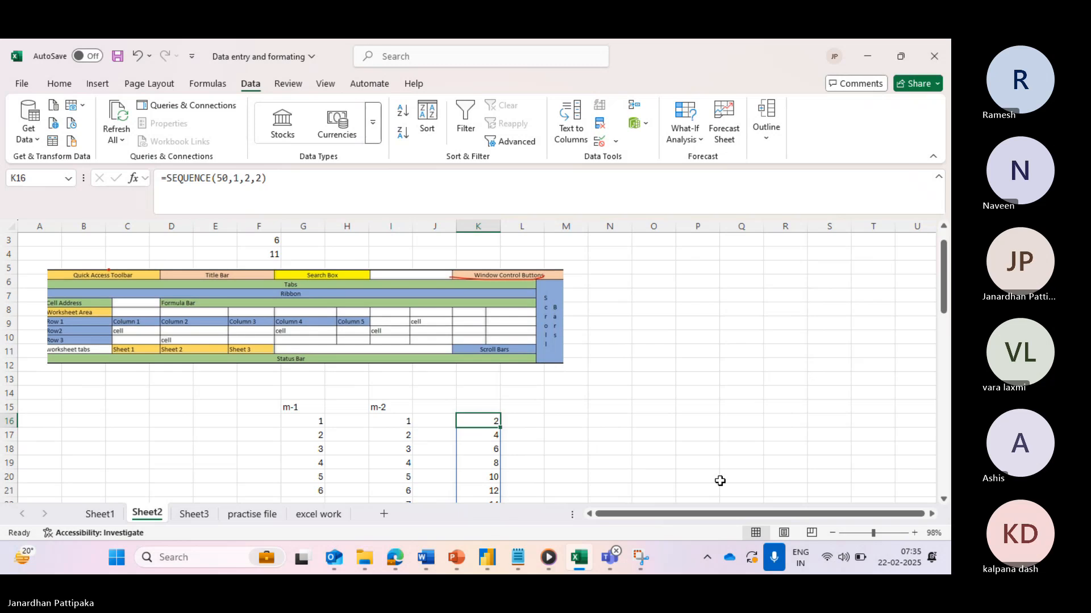
{"action": "left_click", "coordinate": [528, 352]}
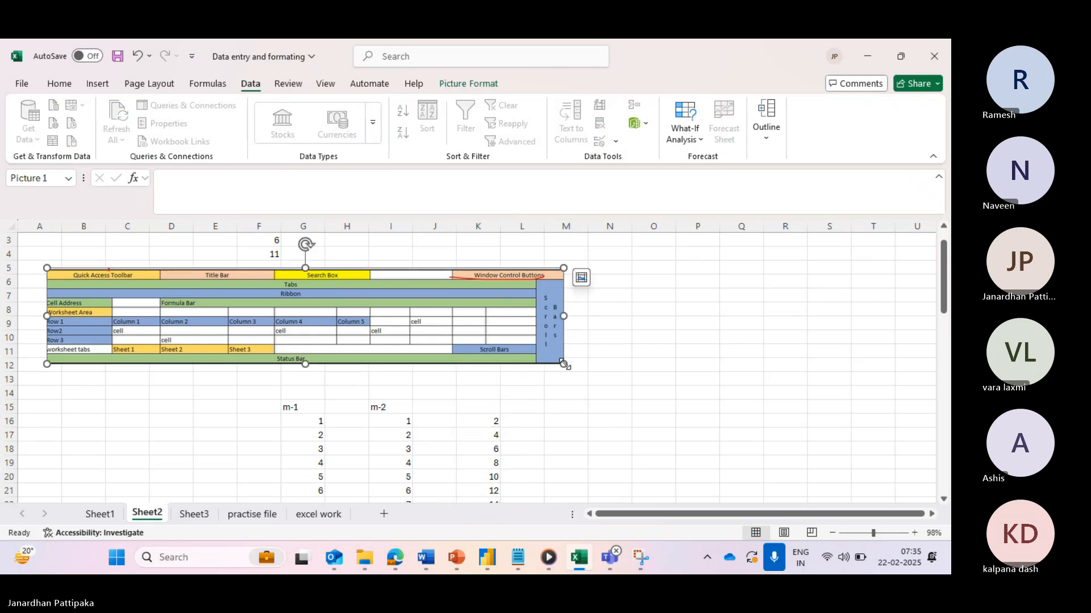
{"action": "left_click_drag", "start_coordinate": [563, 364], "coordinate": [653, 386]}
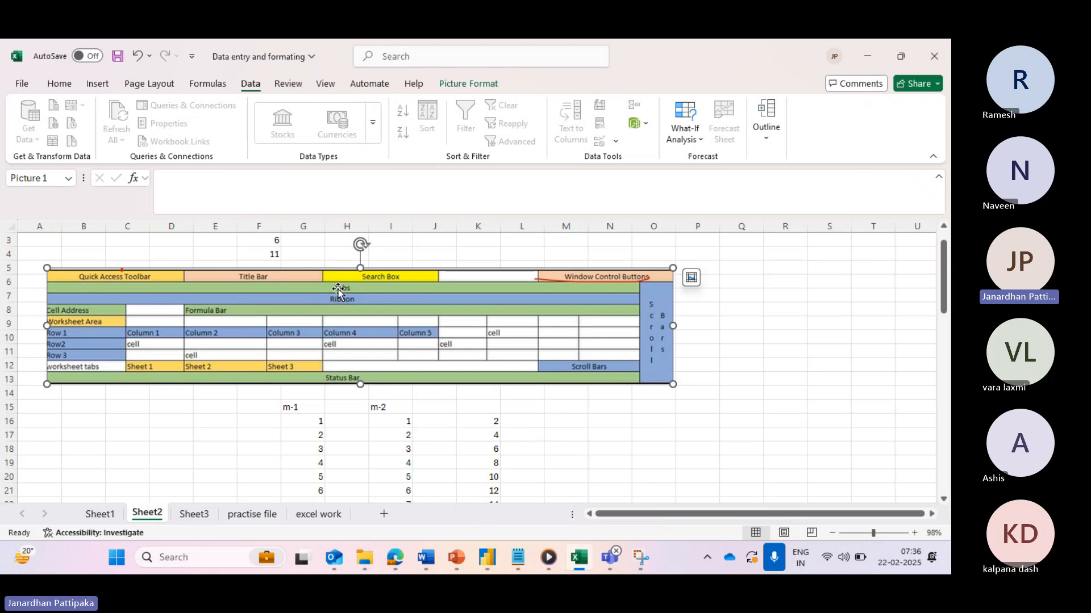
{"action": "left_click", "coordinate": [59, 85]}
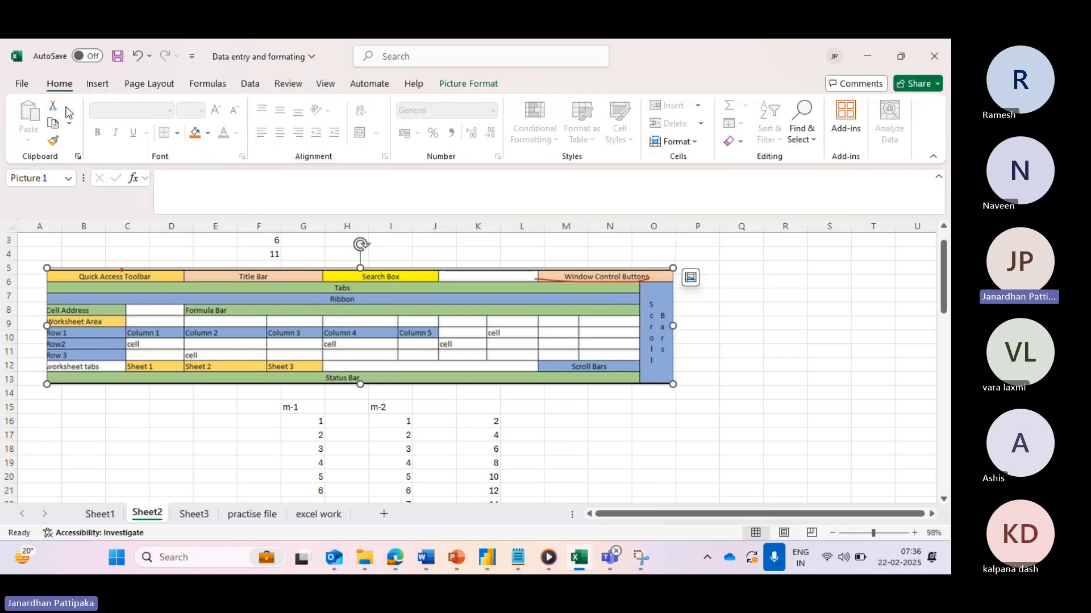
{"action": "left_click", "coordinate": [100, 85]}
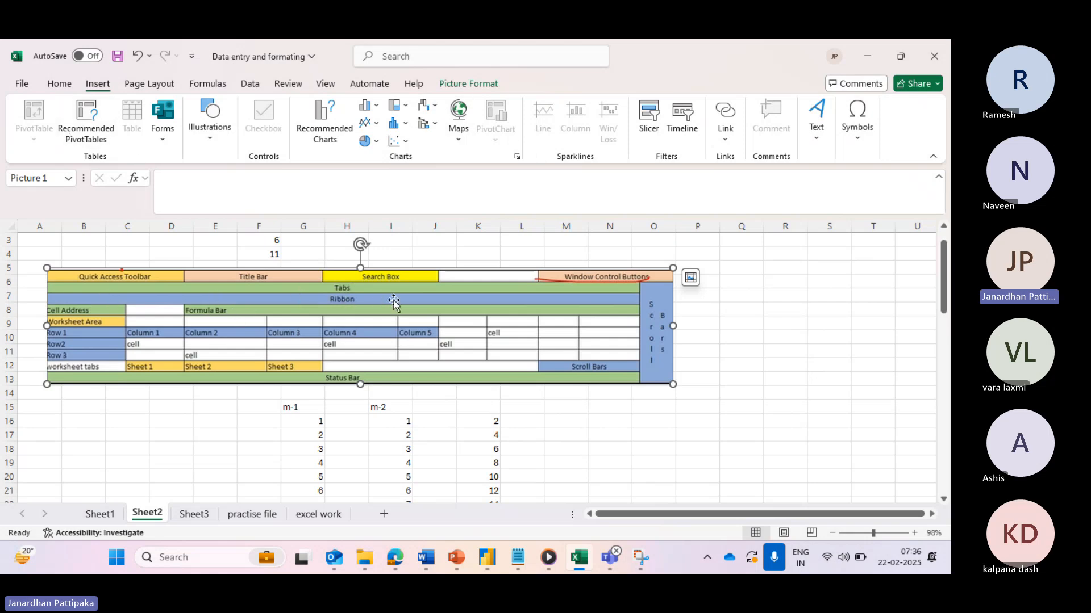
{"action": "left_click", "coordinate": [273, 256]}
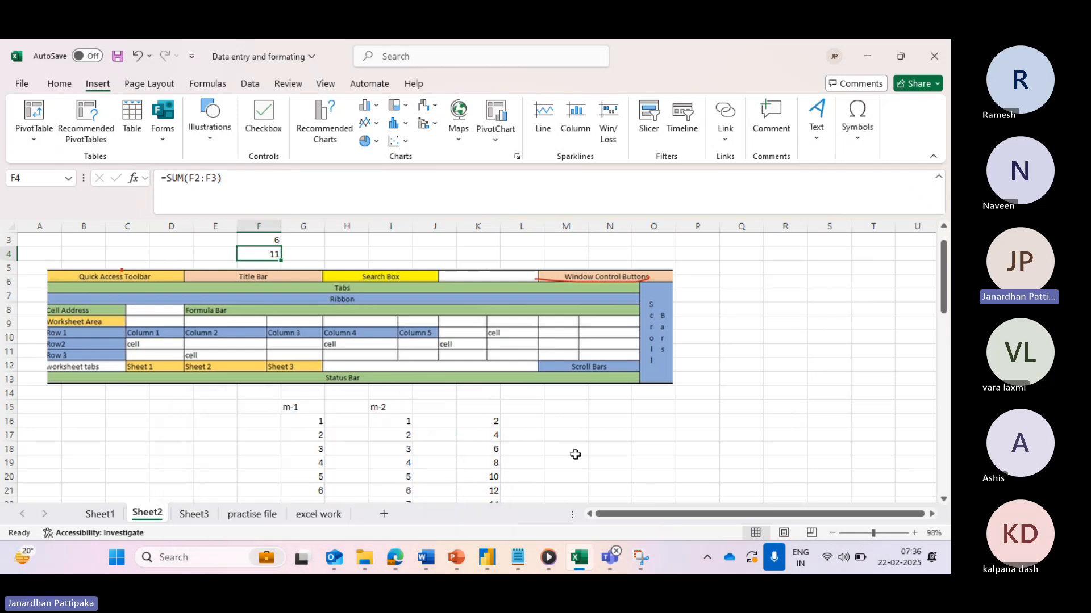
- Read the status-bar sum of I16:I19 (values 1–4), then move to Sheet1
{"action": "left_click_drag", "start_coordinate": [404, 421], "coordinate": [404, 457]}
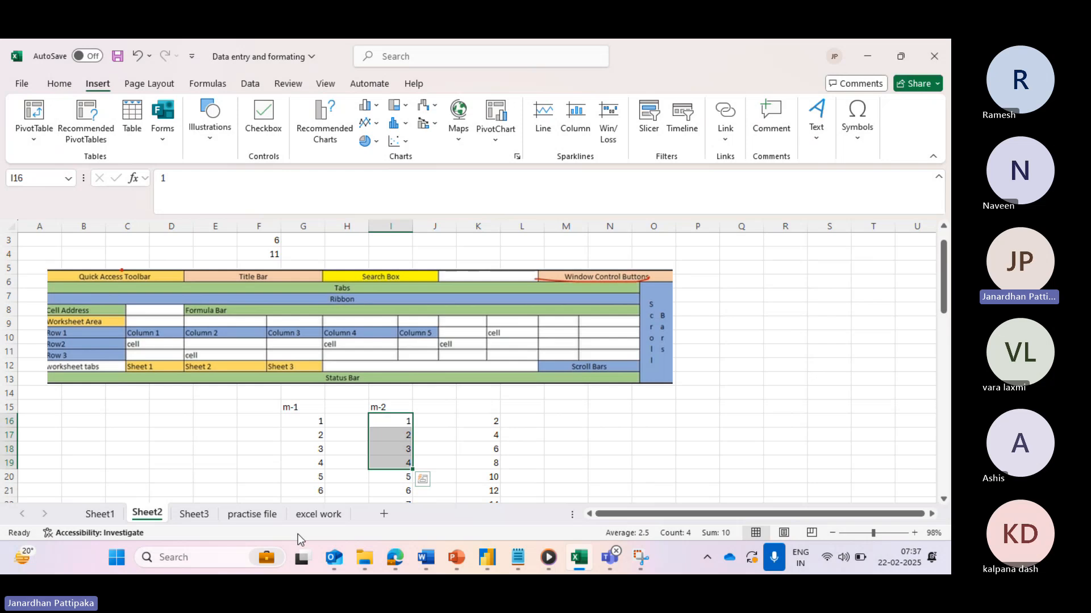
{"action": "left_click", "coordinate": [102, 514]}
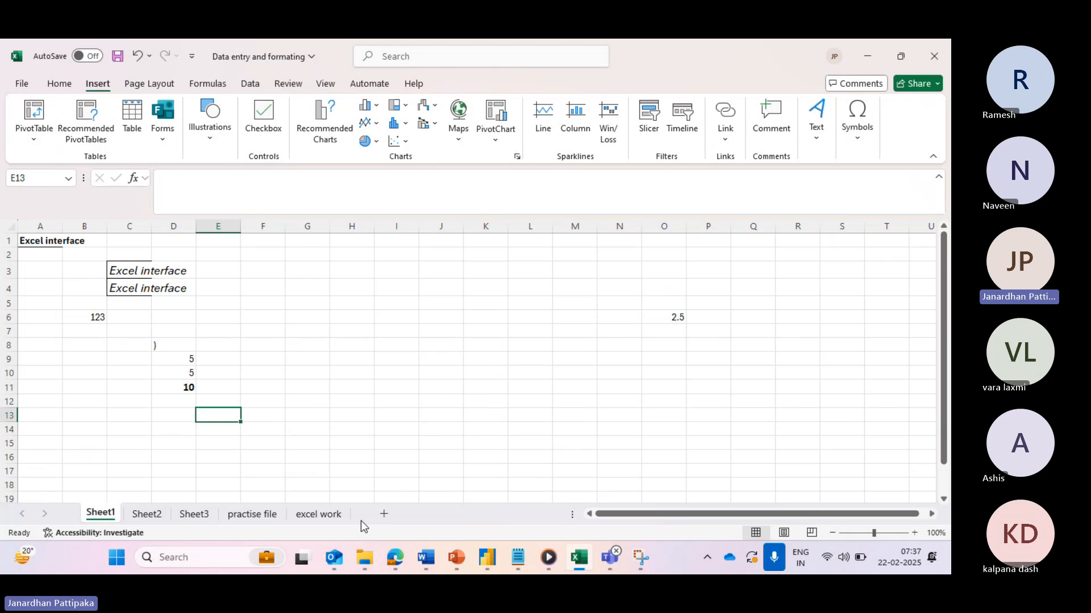
- Add Sheet7 with 'Add Numbers from 1 to 100' in B2 and widen column B
{"action": "left_click", "coordinate": [327, 520]}
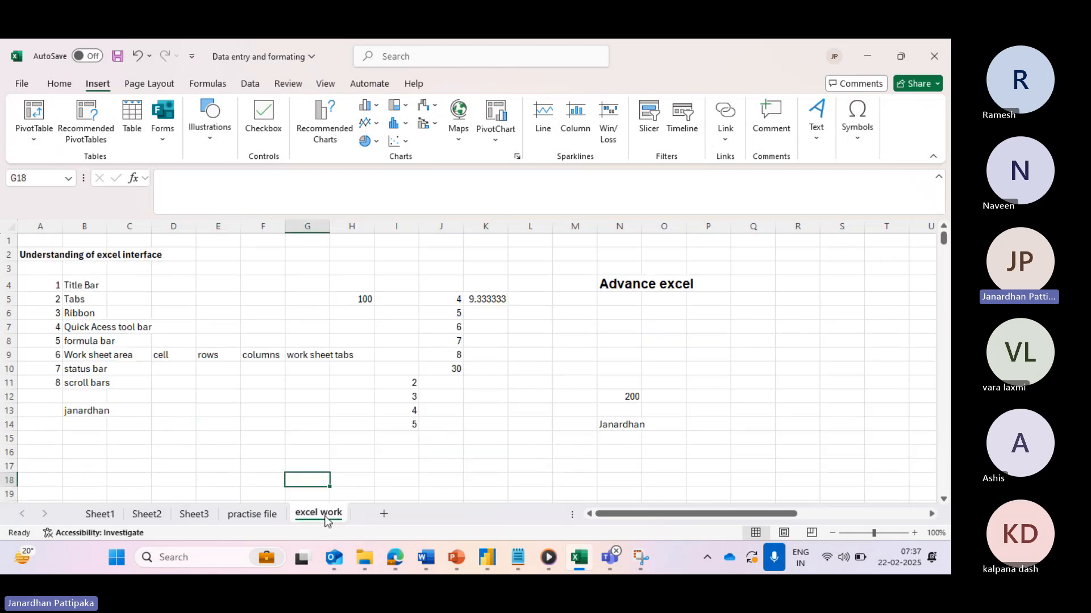
{"action": "left_click", "coordinate": [384, 514]}
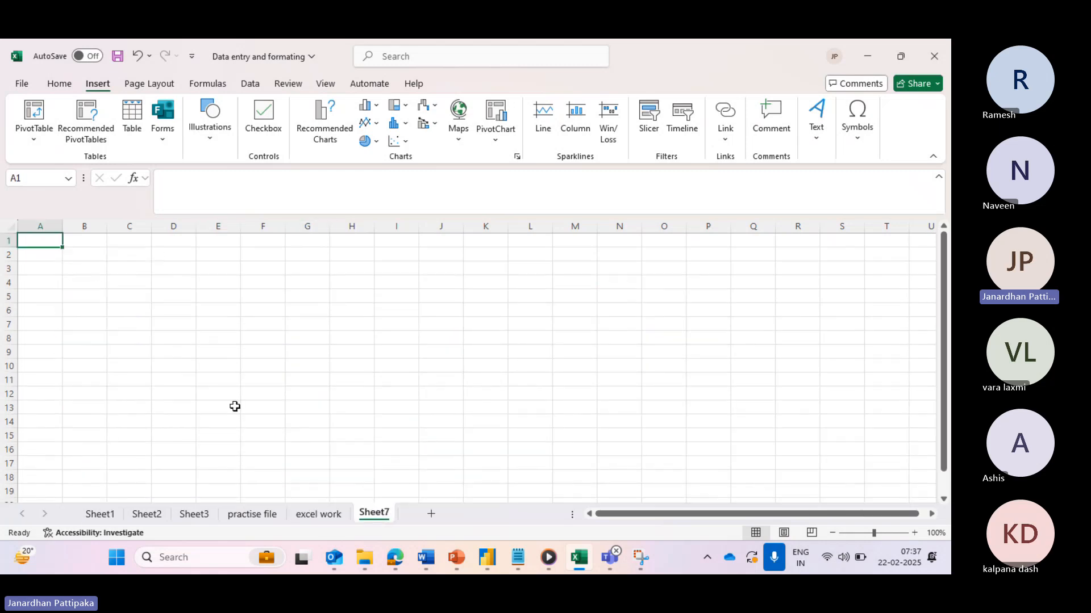
{"action": "left_click", "coordinate": [69, 259]}
{"action": "type", "text": "Add"}
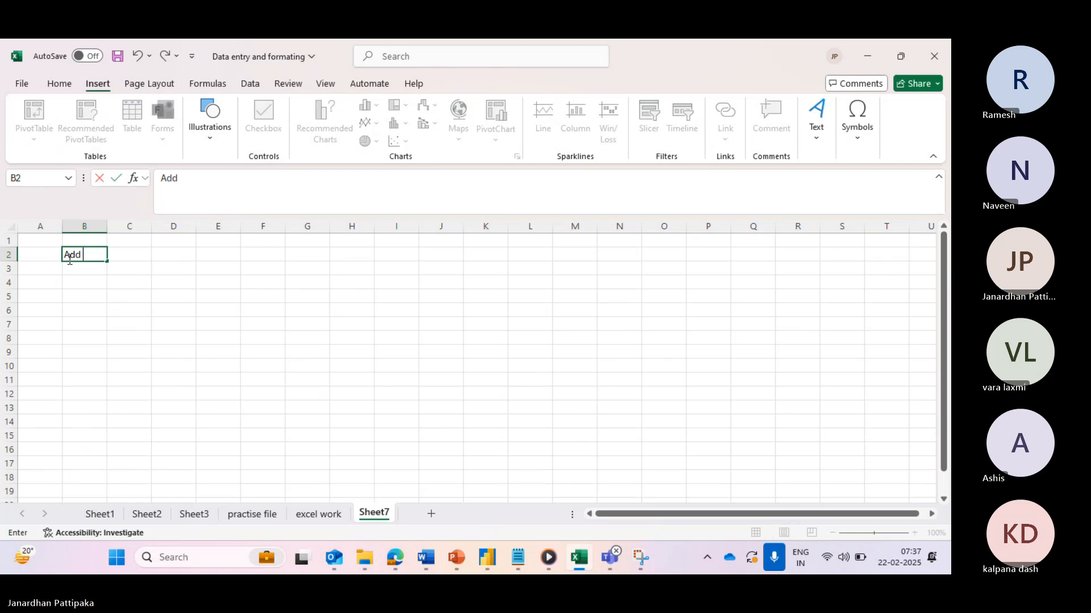
{"action": "type", "text": " Numbers fr"}
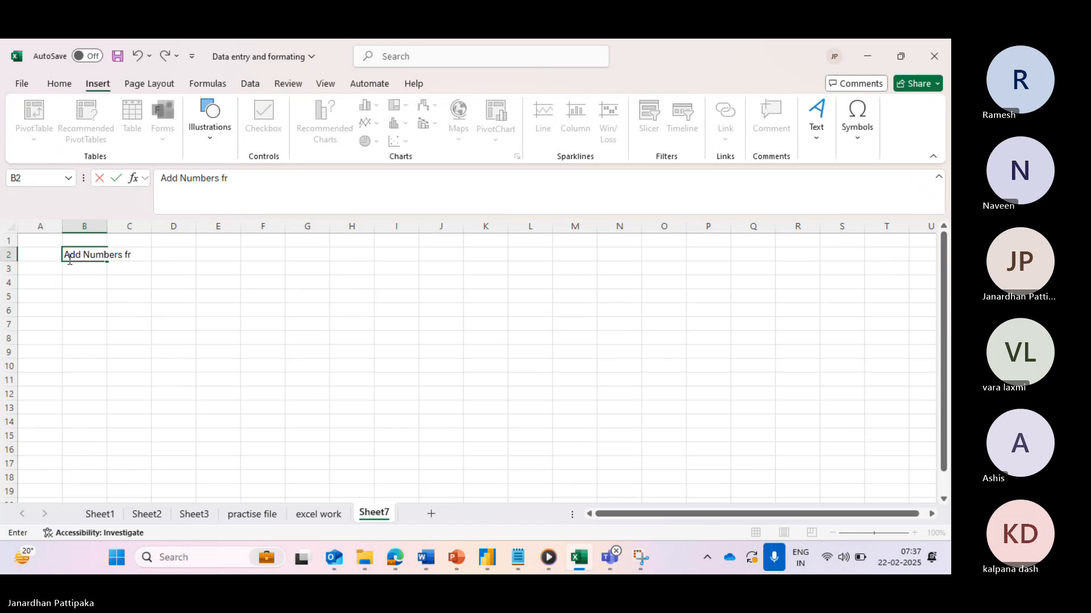
{"action": "type", "text": "om 1 "}
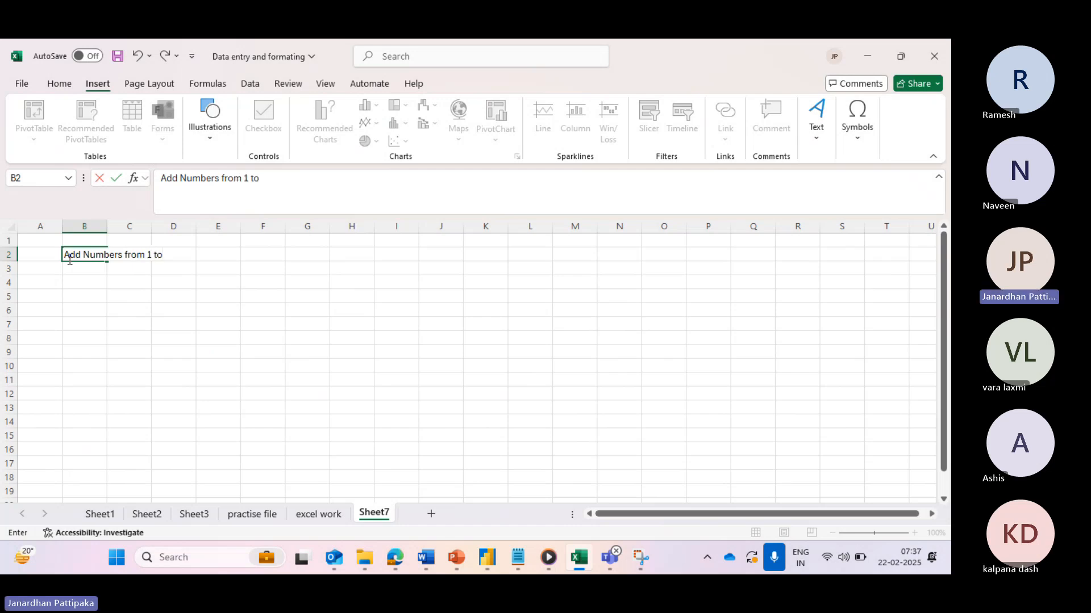
{"action": "type", "text": "to 100"}
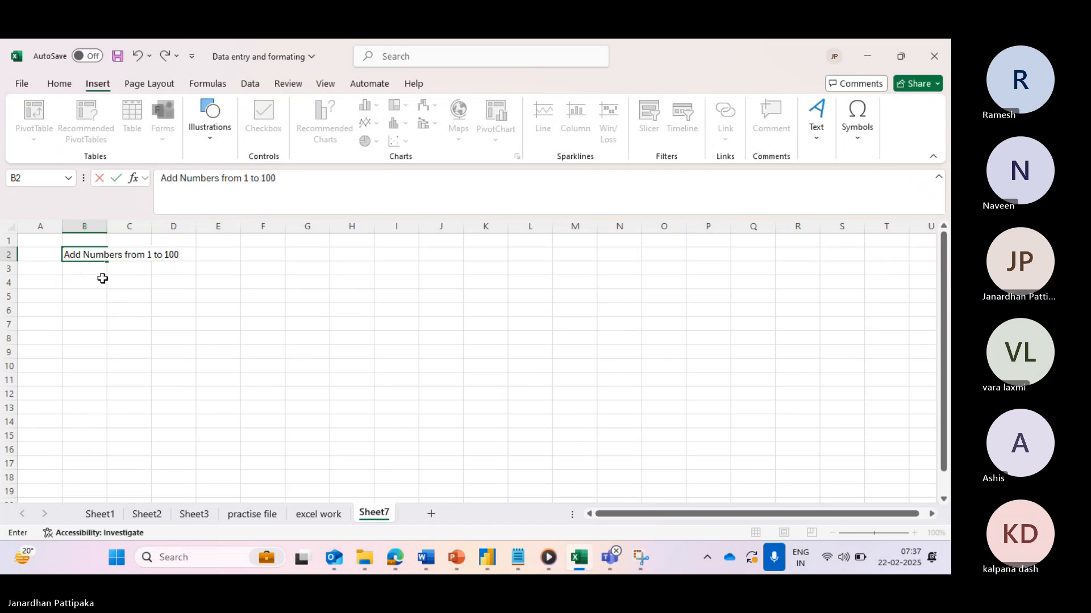
{"action": "left_click", "coordinate": [86, 294]}
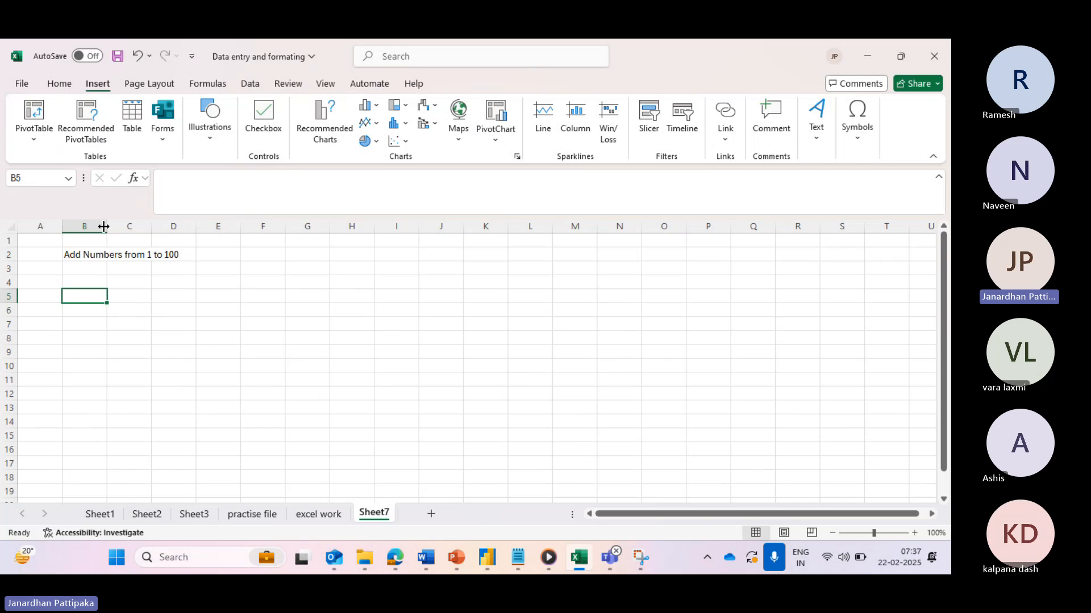
{"action": "left_click_drag", "start_coordinate": [104, 227], "coordinate": [227, 227]}
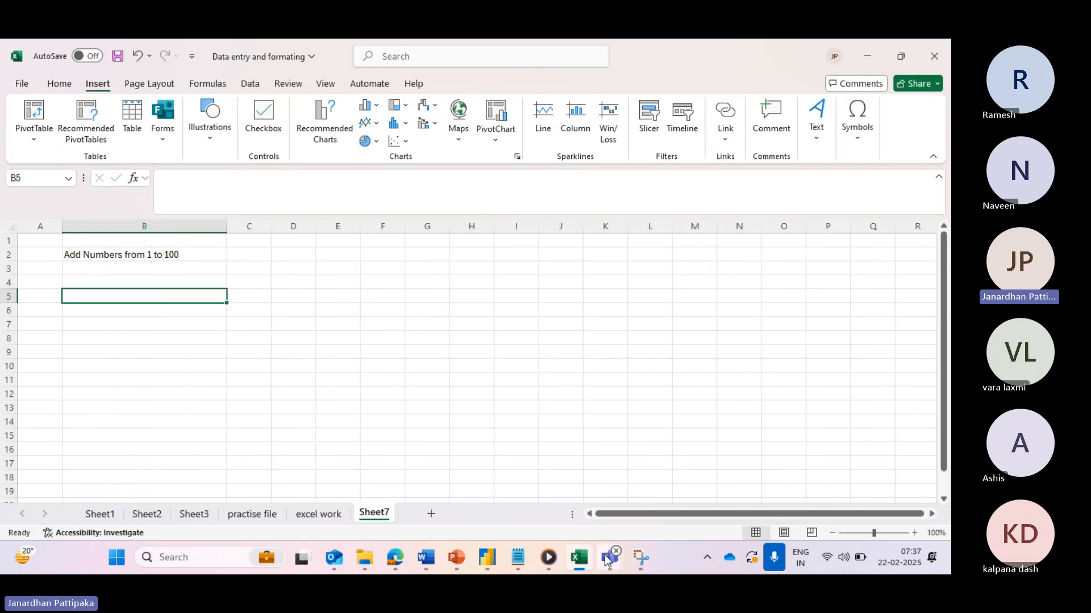
- Bring the Teams meeting window forward, then return to the Excel workbook
{"action": "mouse_move", "coordinate": [607, 560]}
{"action": "left_click", "coordinate": [613, 477]}
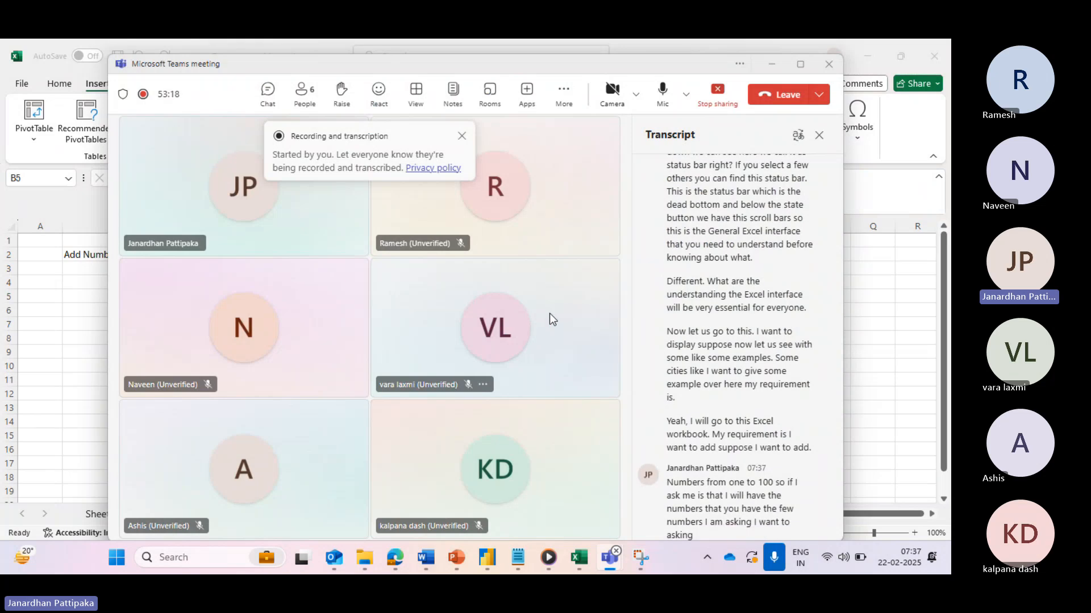
{"action": "key", "text": "alt+Tab"}
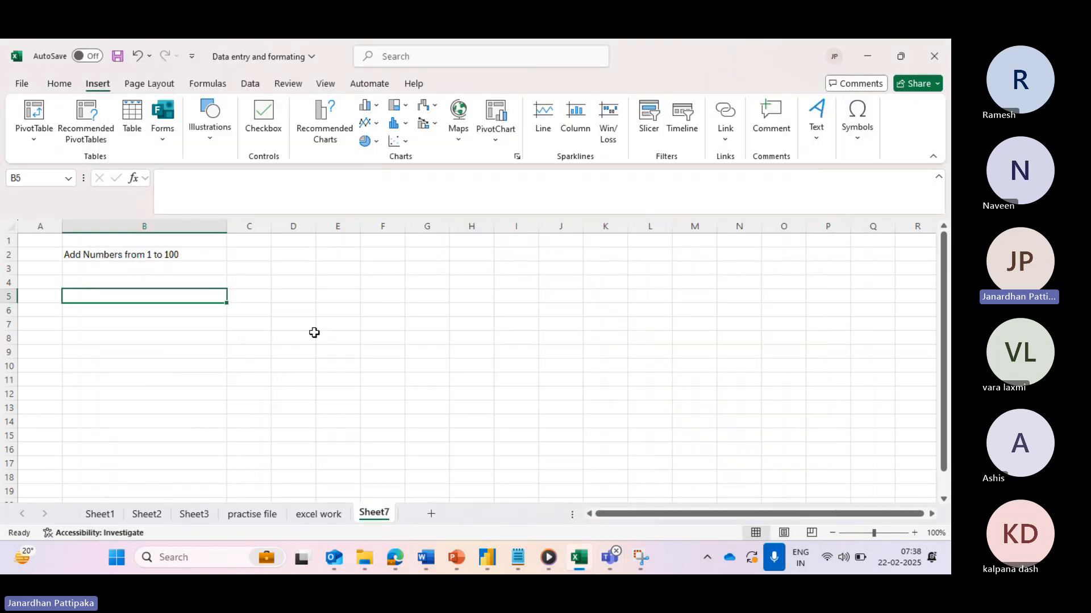
- Enter 1, 2 and 2 into B4:B6
{"action": "left_click", "coordinate": [117, 281]}
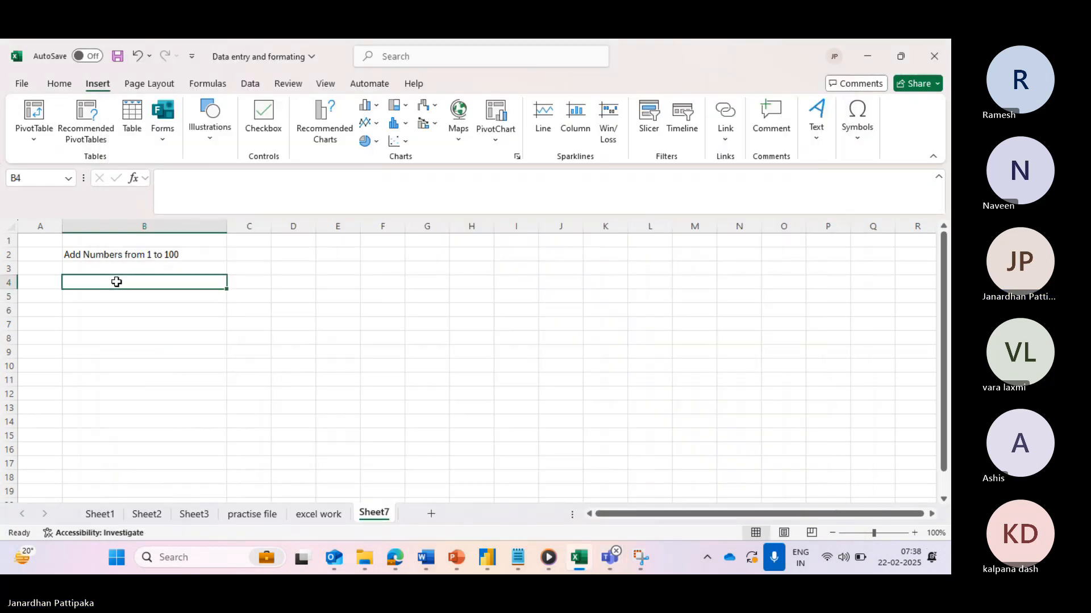
{"action": "type", "text": "1"}
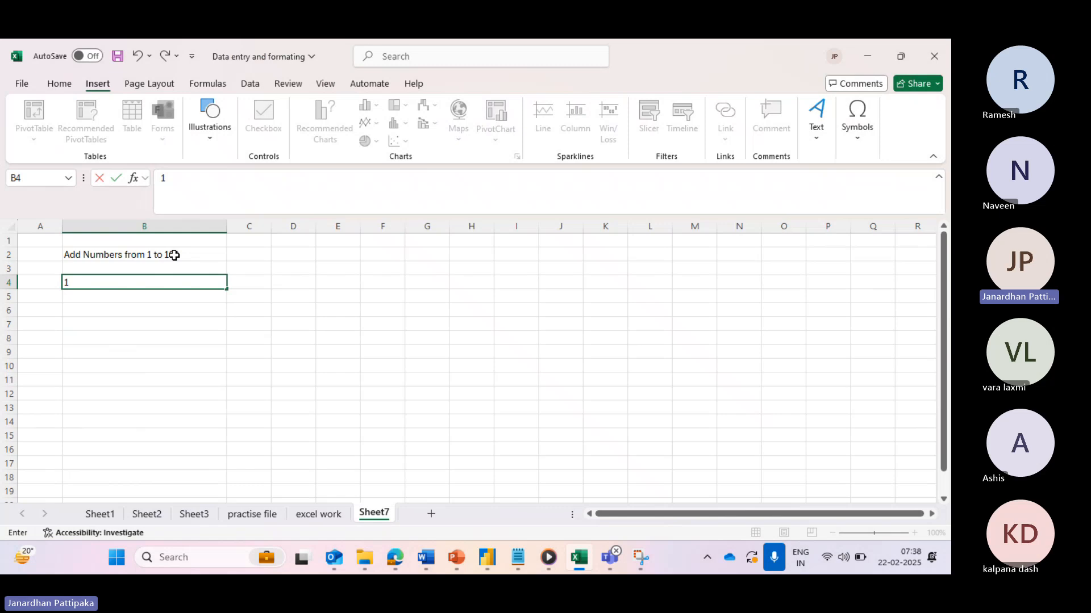
{"action": "left_click", "coordinate": [98, 295]}
{"action": "type", "text": "2"}
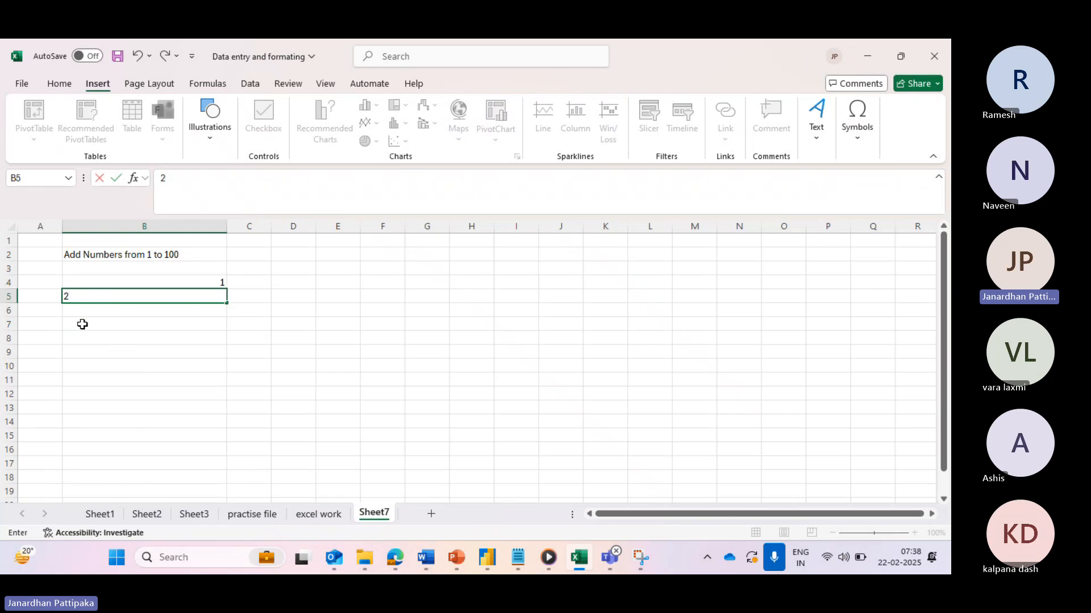
{"action": "left_click", "coordinate": [149, 309]}
{"action": "type", "text": "2"}
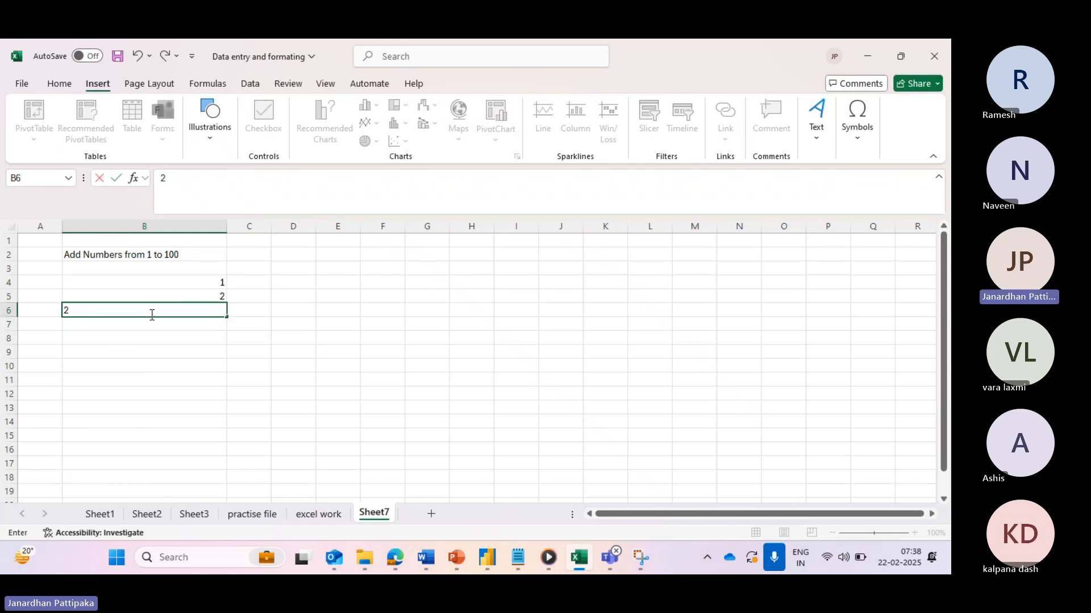
- Enter 4 and 5 into B7:B8 to complete the first number list
{"action": "left_click", "coordinate": [150, 336]}
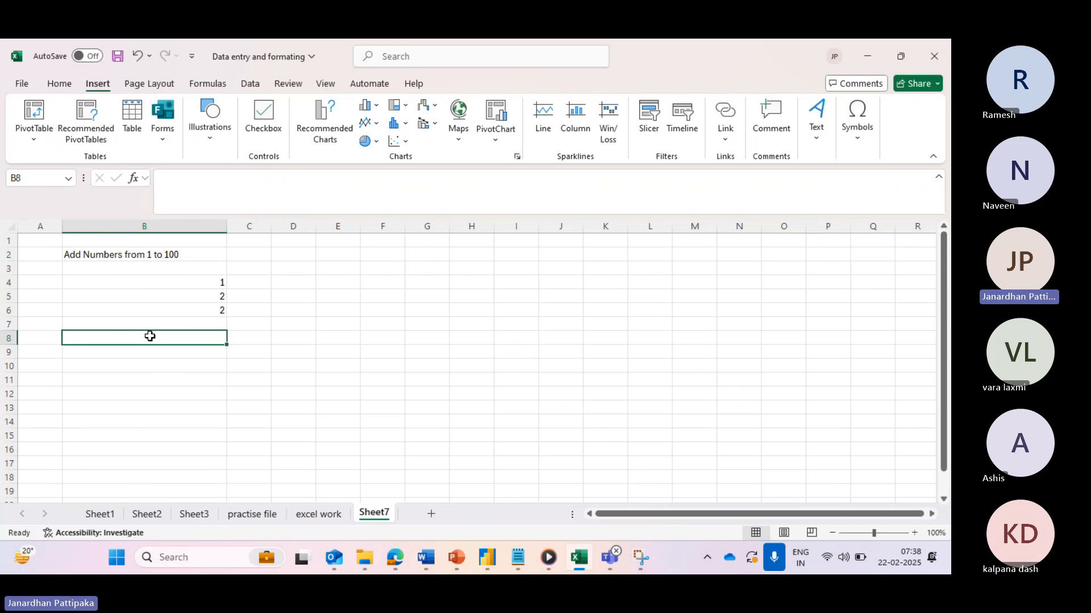
{"action": "left_click", "coordinate": [176, 325]}
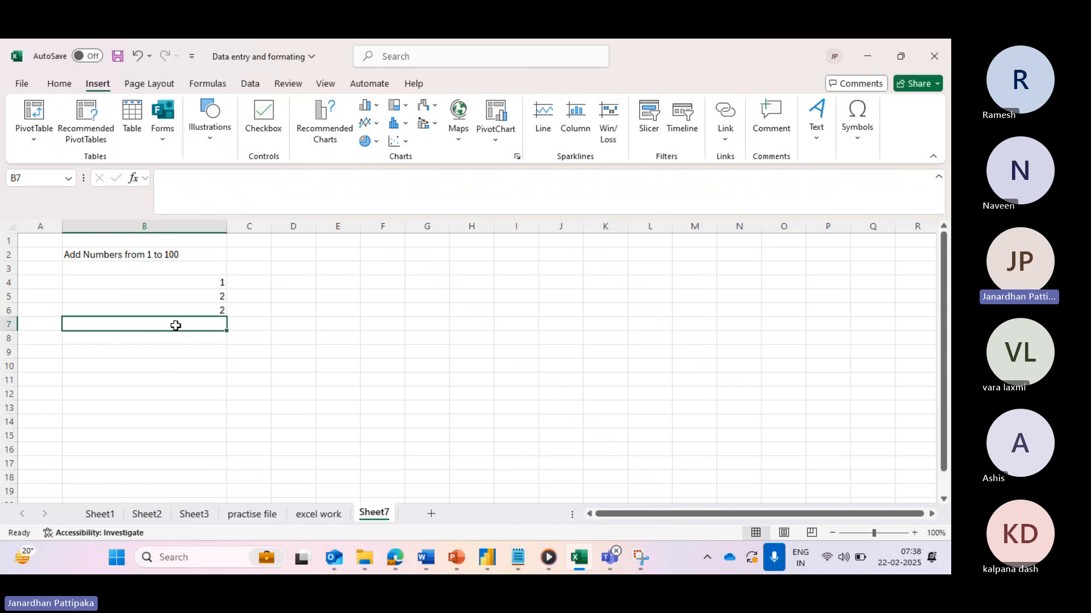
{"action": "type", "text": "4"}
{"action": "left_click", "coordinate": [161, 343]}
{"action": "type", "text": "5"}
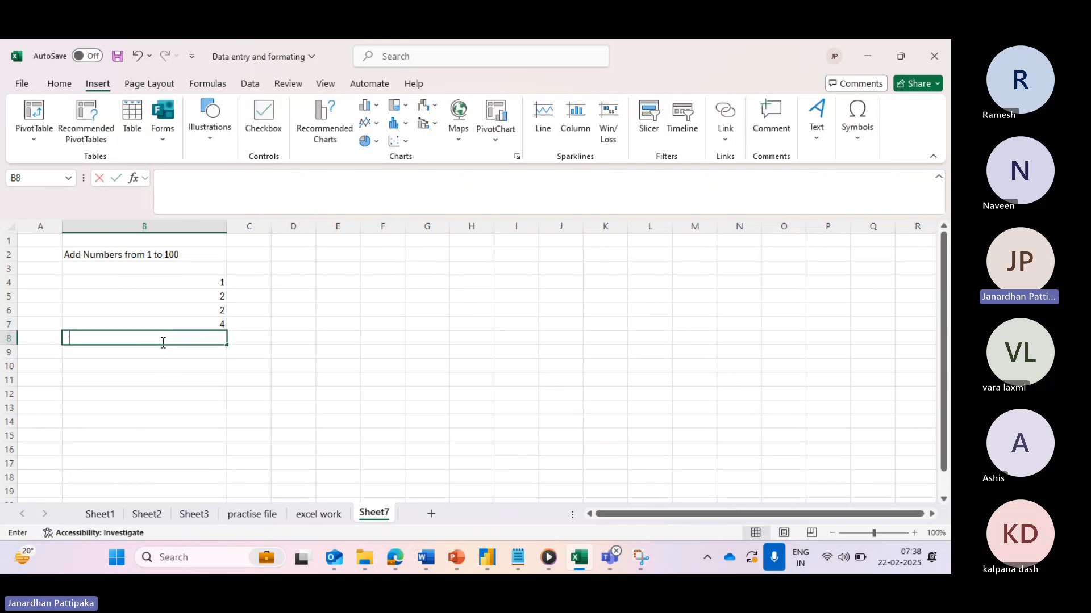
{"action": "left_click", "coordinate": [215, 283]}
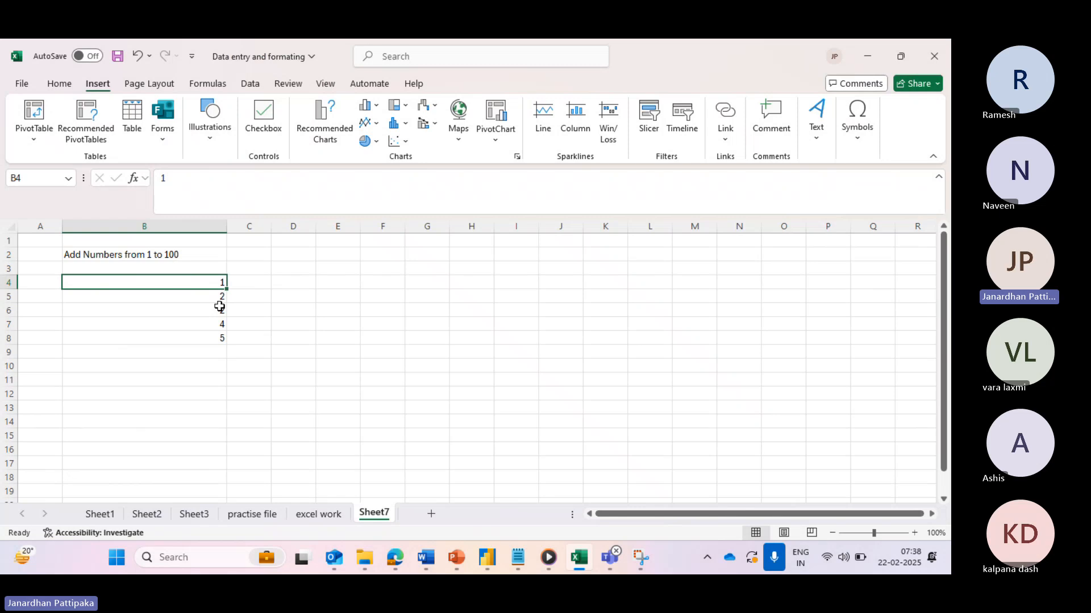
{"action": "left_click", "coordinate": [214, 352]}
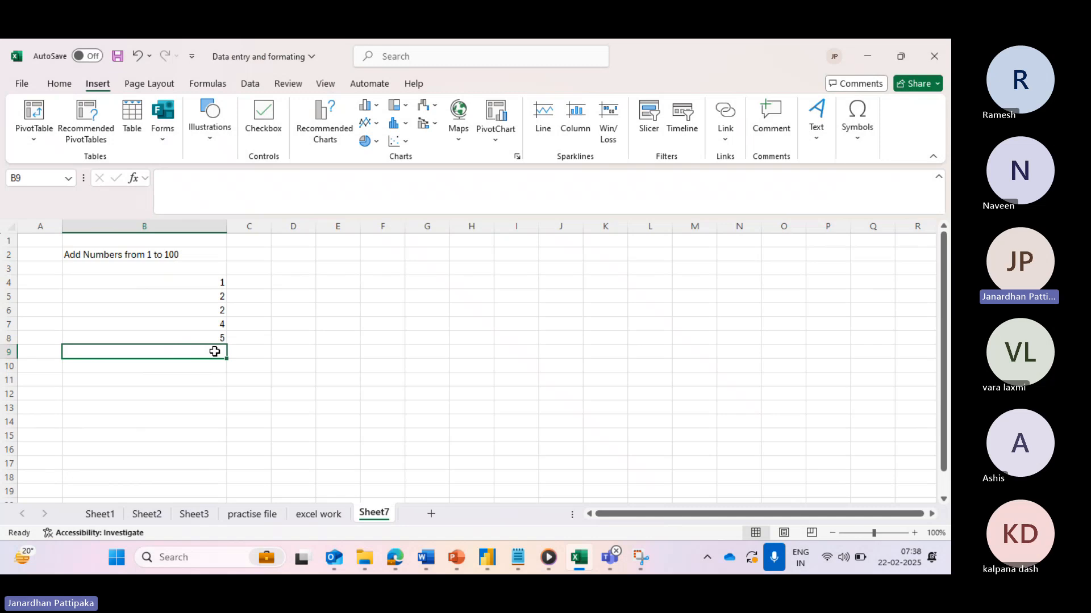
{"action": "left_click", "coordinate": [301, 287]}
- Start a second list with 1 in D4 and 2 in D5
{"action": "type", "text": "1"}
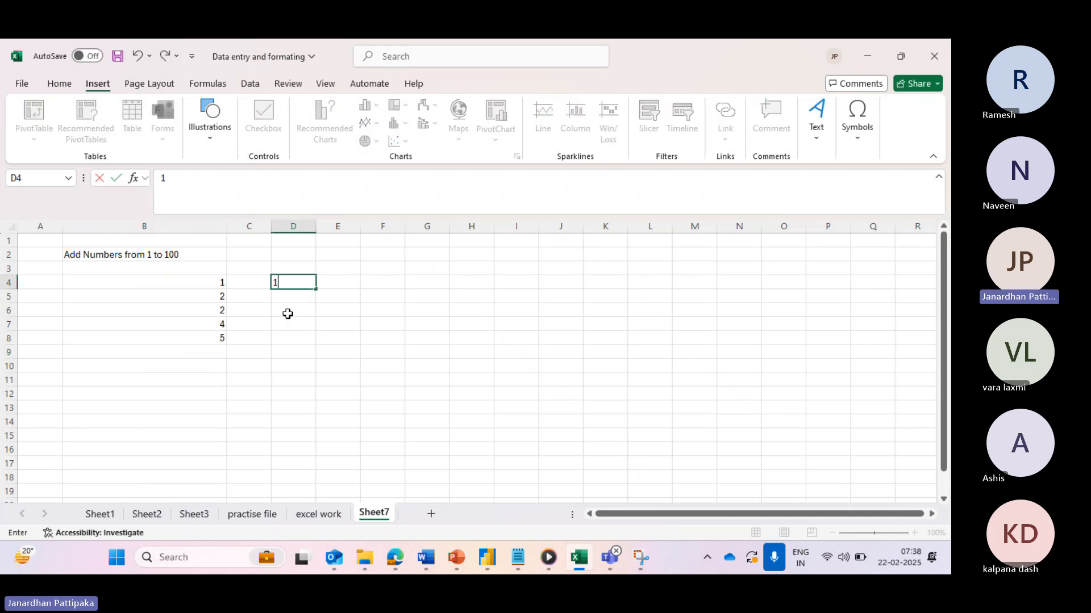
{"action": "key", "text": "Return"}
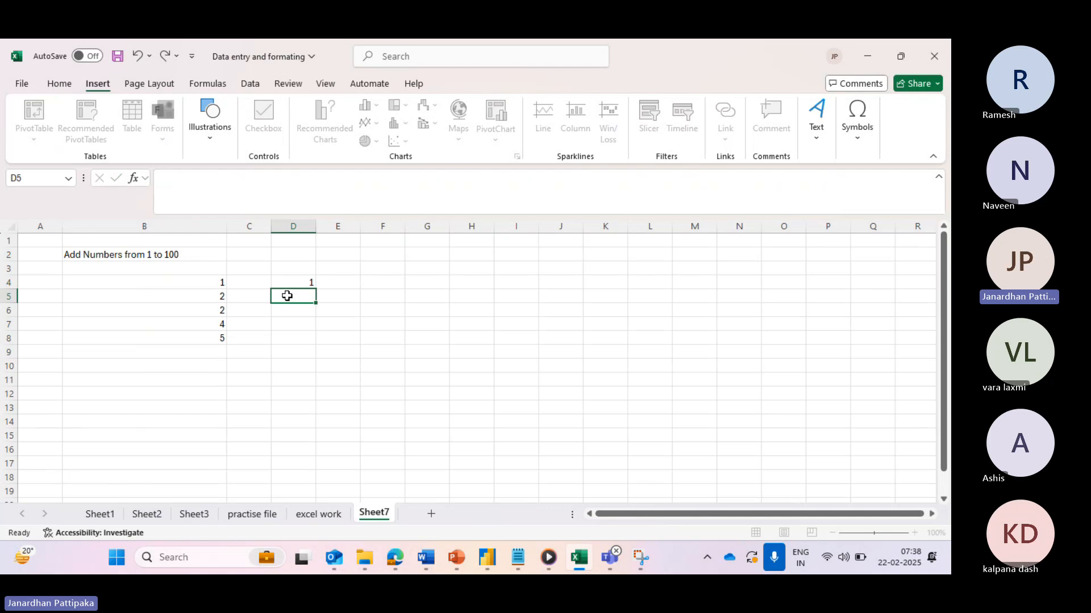
{"action": "type", "text": "2"}
{"action": "left_click", "coordinate": [215, 352]}
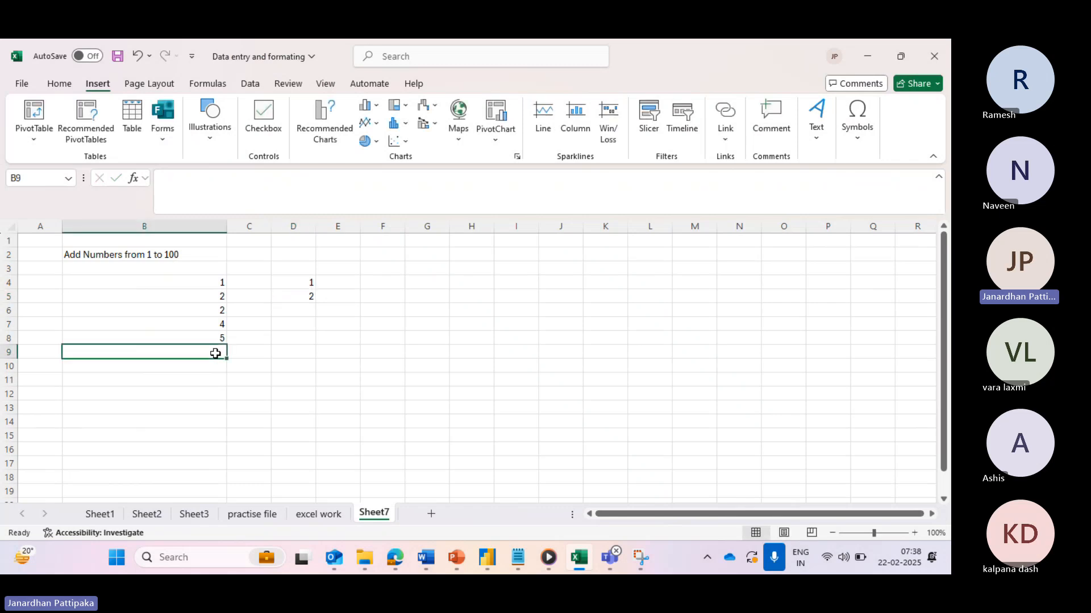
- Extend the column B list with 6 in B9 and 7 in B10
{"action": "type", "text": "6"}
{"action": "left_click", "coordinate": [214, 368]}
{"action": "double_click", "coordinate": [217, 369]}
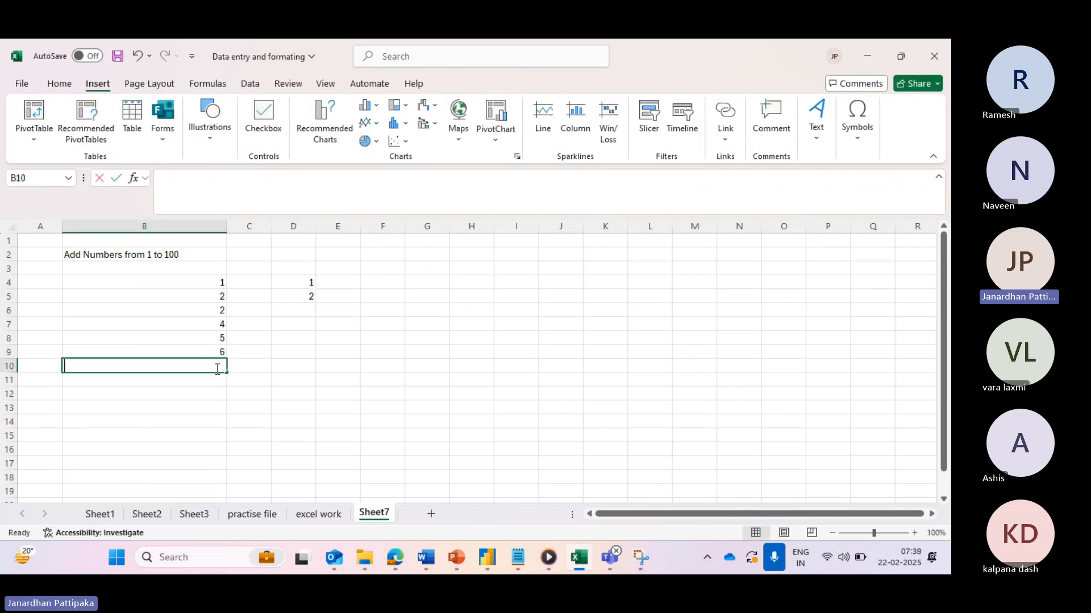
{"action": "type", "text": "7"}
{"action": "left_click", "coordinate": [205, 418]}
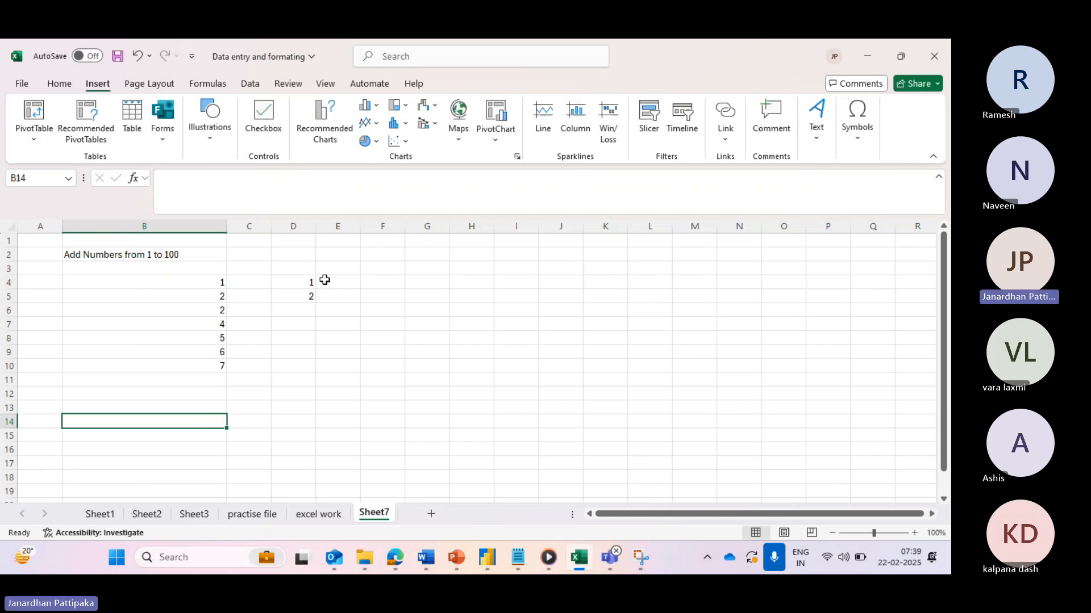
{"action": "left_click", "coordinate": [299, 283]}
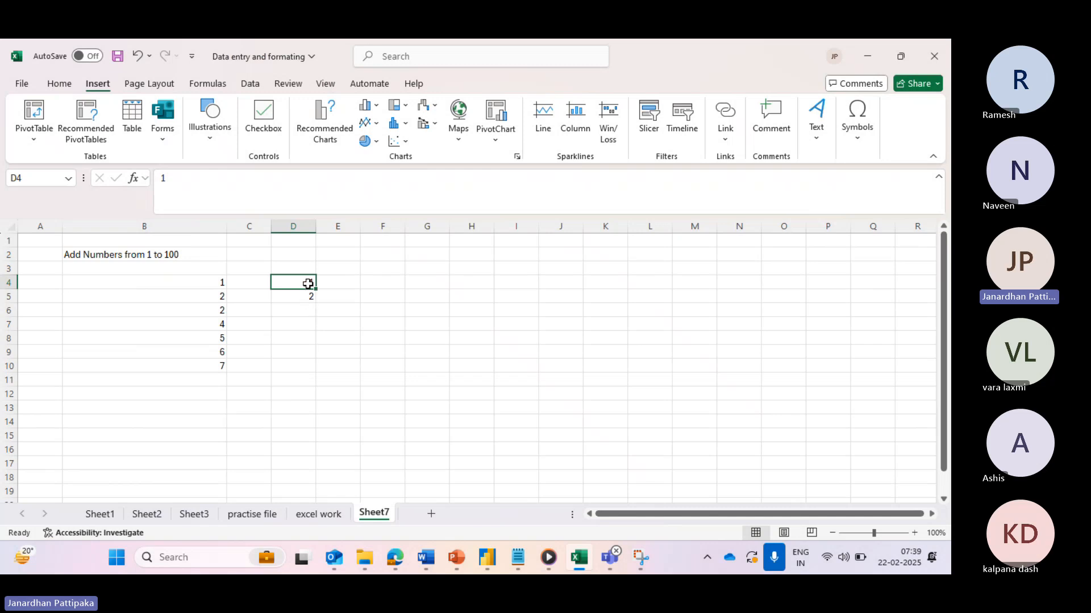
- Fill the 1, 2 pattern from D4:D5 down to D25 with the fill handle, counting to 22
{"action": "left_click_drag", "start_coordinate": [309, 283], "coordinate": [310, 463]}
{"action": "scroll", "coordinate": [309, 463], "scroll_direction": "down", "scroll_amount": 3}
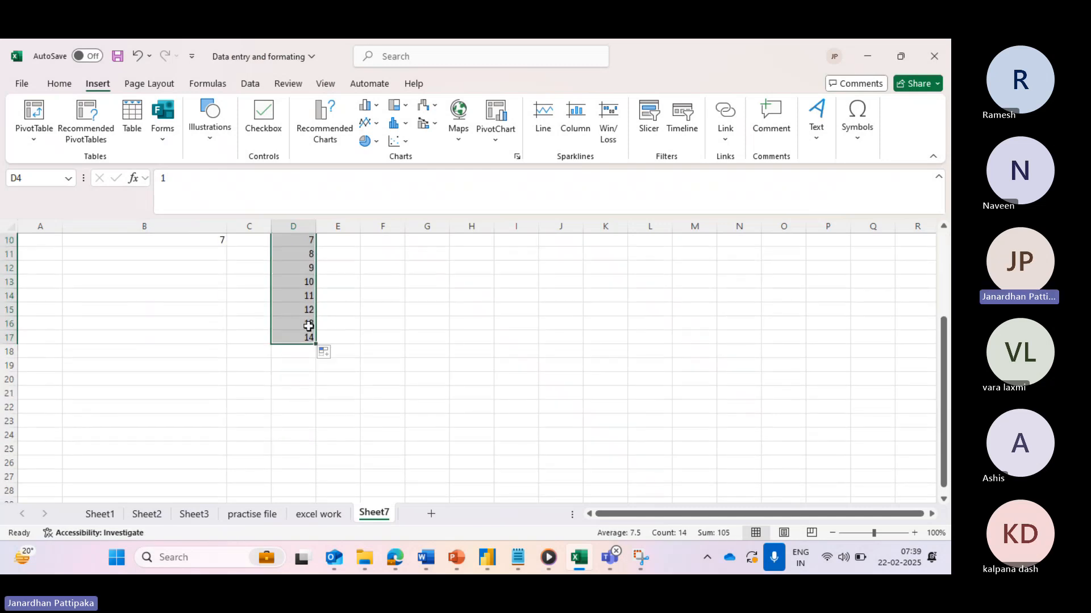
{"action": "left_click_drag", "start_coordinate": [309, 326], "coordinate": [317, 456]}
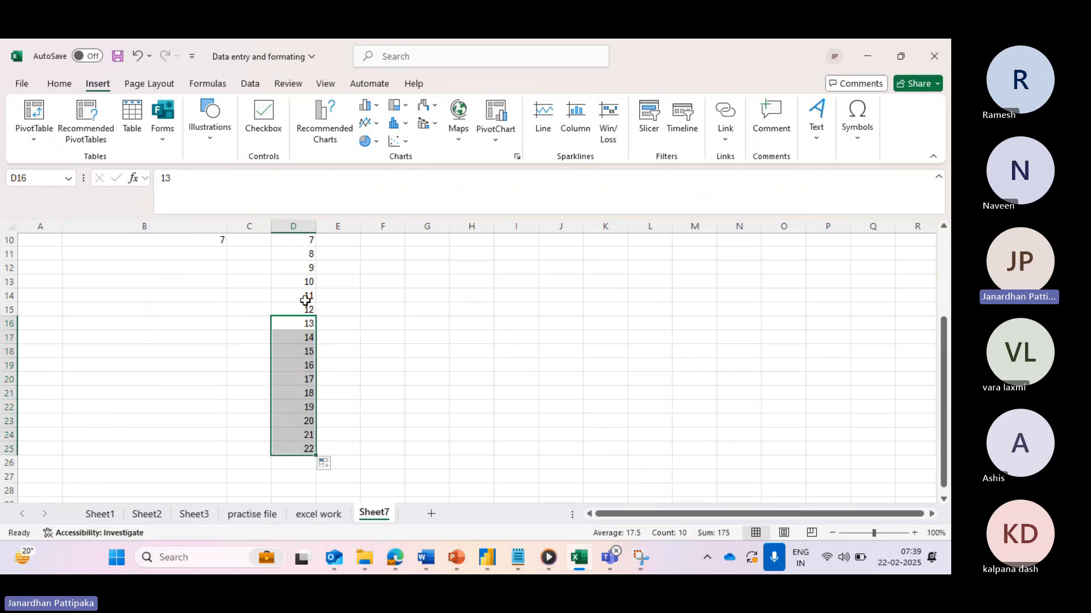
{"action": "scroll", "coordinate": [305, 300], "scroll_direction": "up", "scroll_amount": 3}
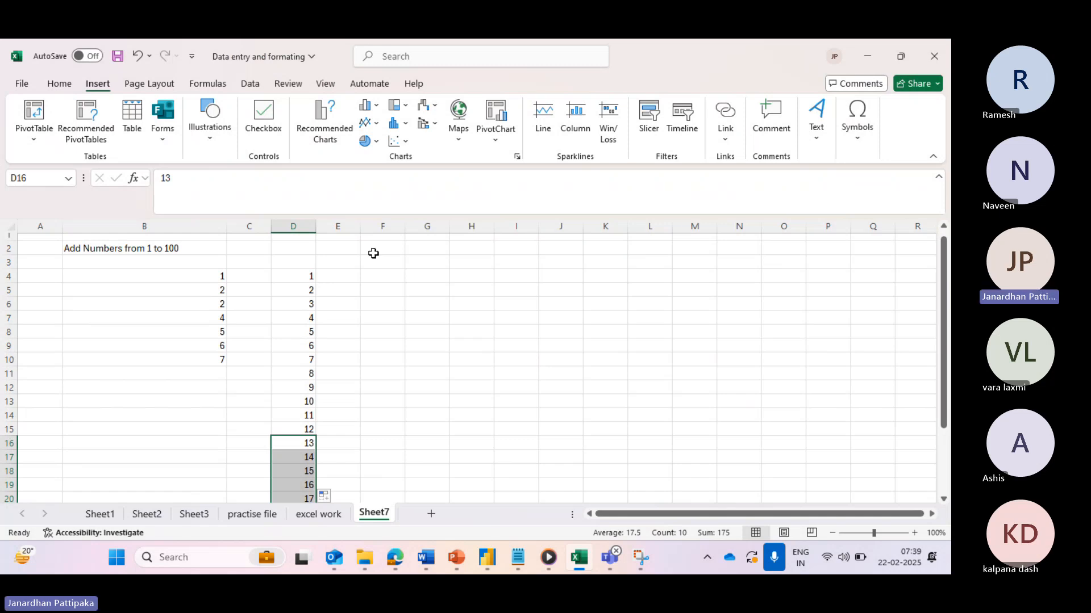
- Check the status-bar sums of the column B numbers and the first two column D values
{"action": "left_click", "coordinate": [370, 277]}
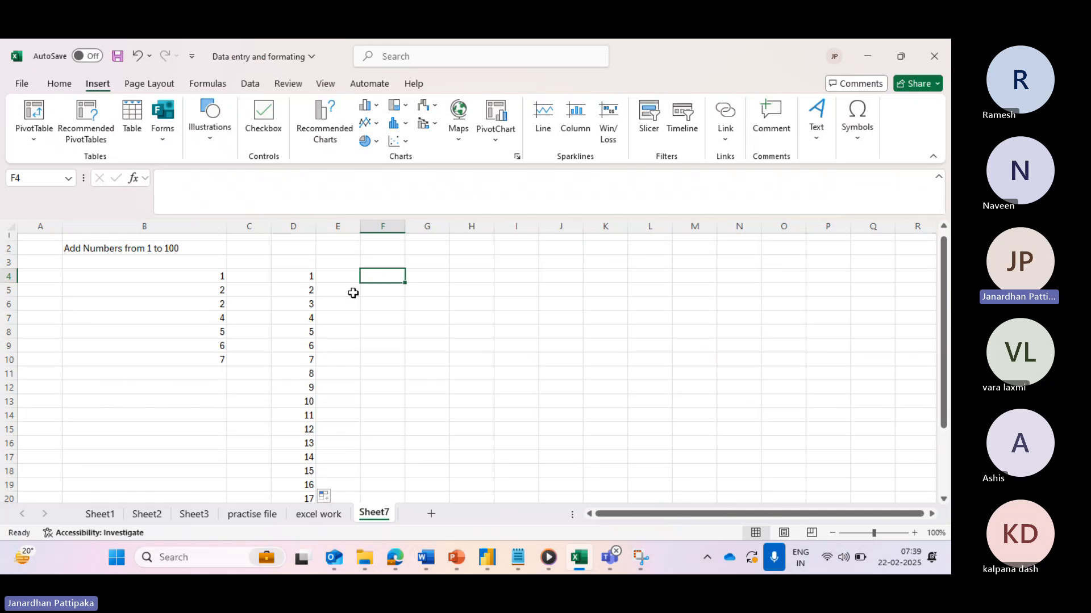
{"action": "left_click", "coordinate": [220, 276]}
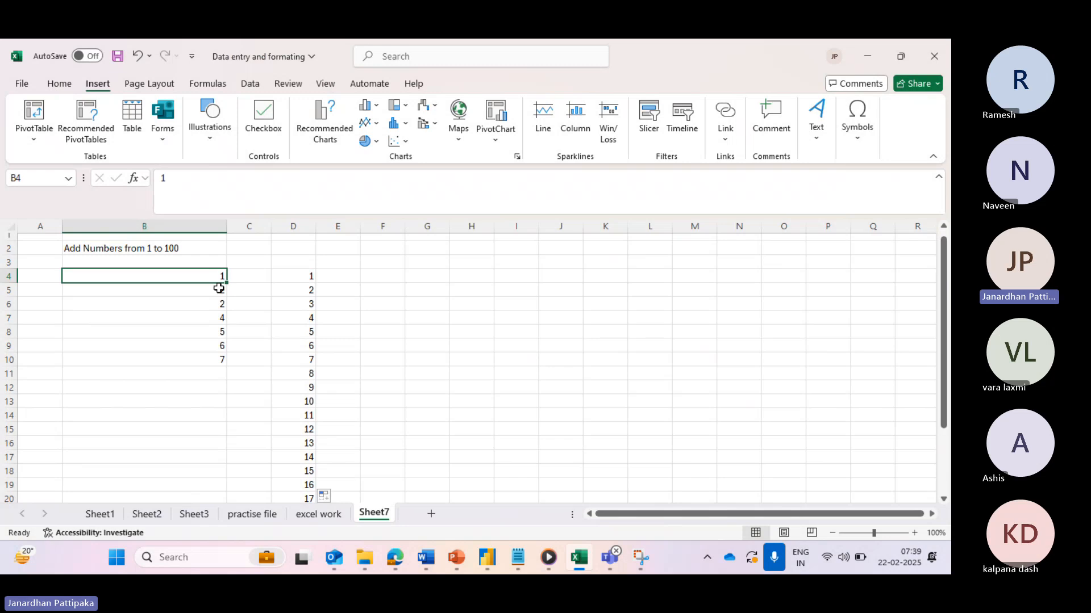
{"action": "left_click_drag", "start_coordinate": [219, 279], "coordinate": [224, 360]}
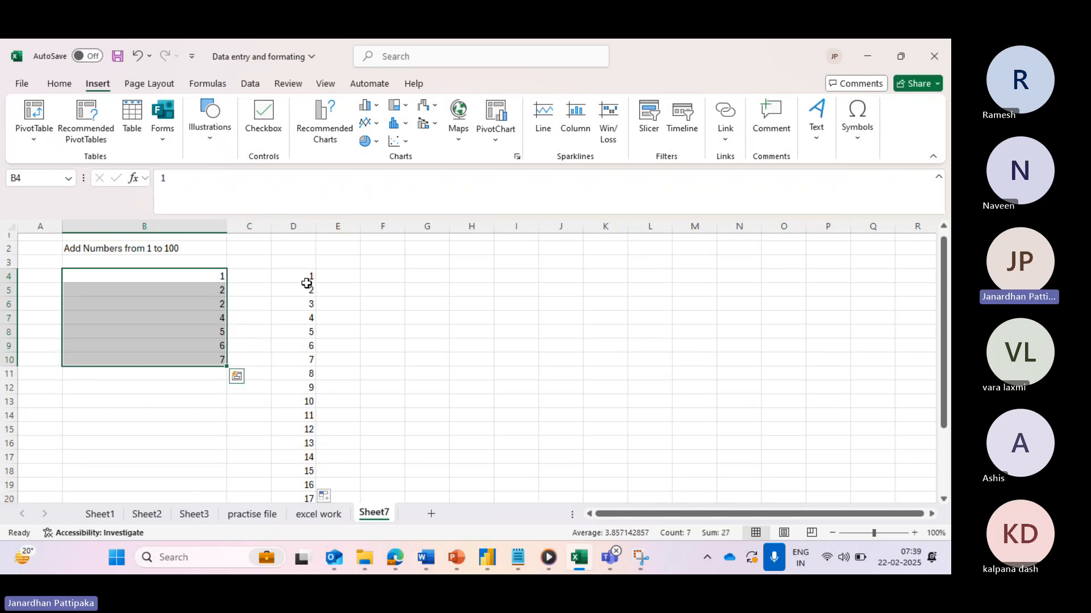
{"action": "left_click", "coordinate": [306, 278]}
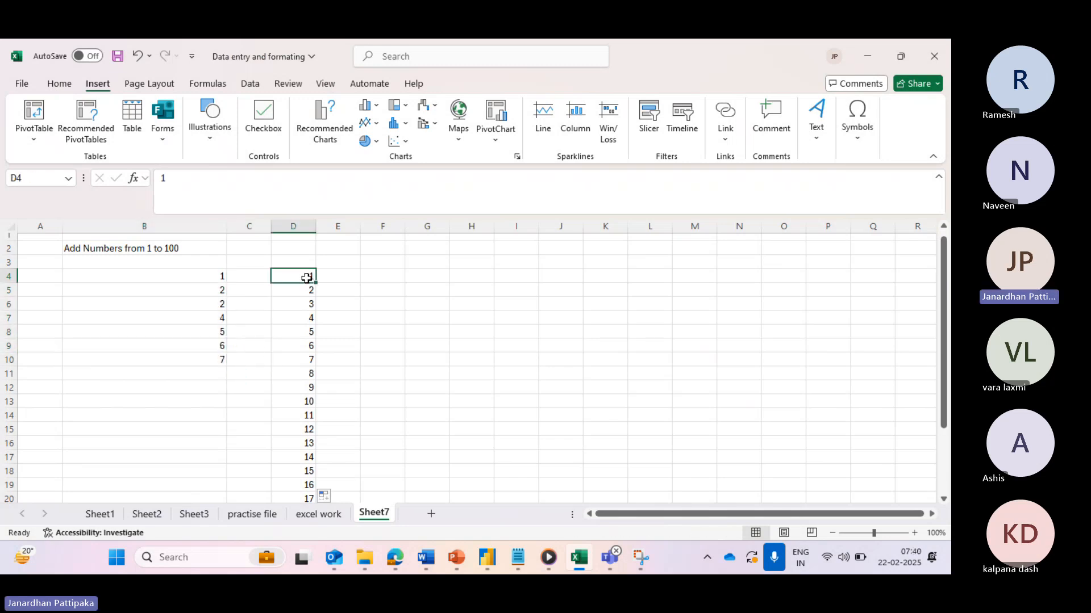
{"action": "left_click_drag", "start_coordinate": [306, 278], "coordinate": [309, 291]}
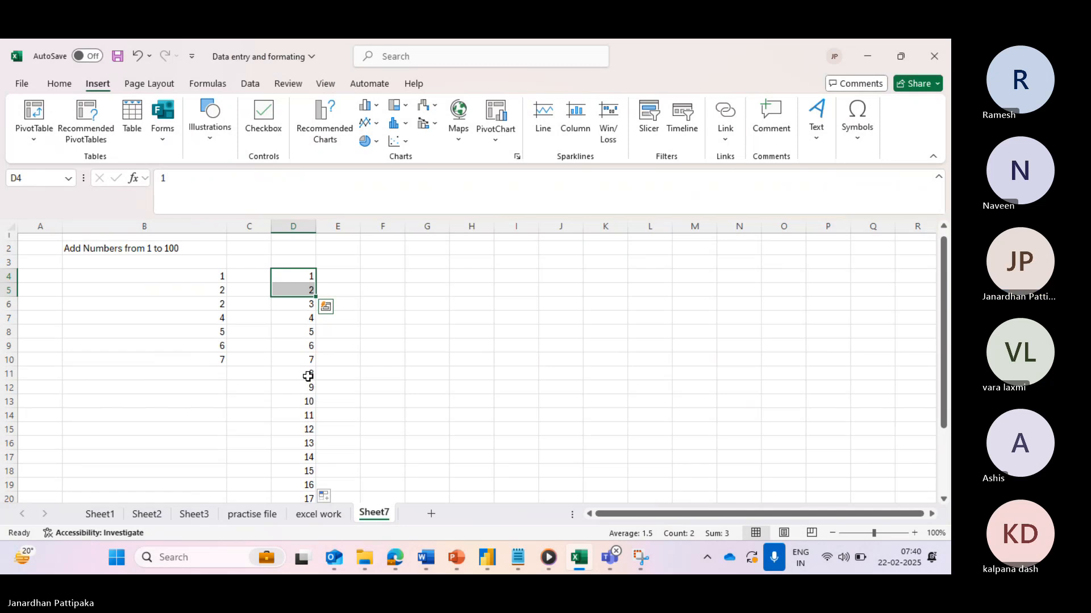
- Begin a =sequence formula in cell F4
{"action": "left_click", "coordinate": [220, 275]}
{"action": "left_click", "coordinate": [300, 276]}
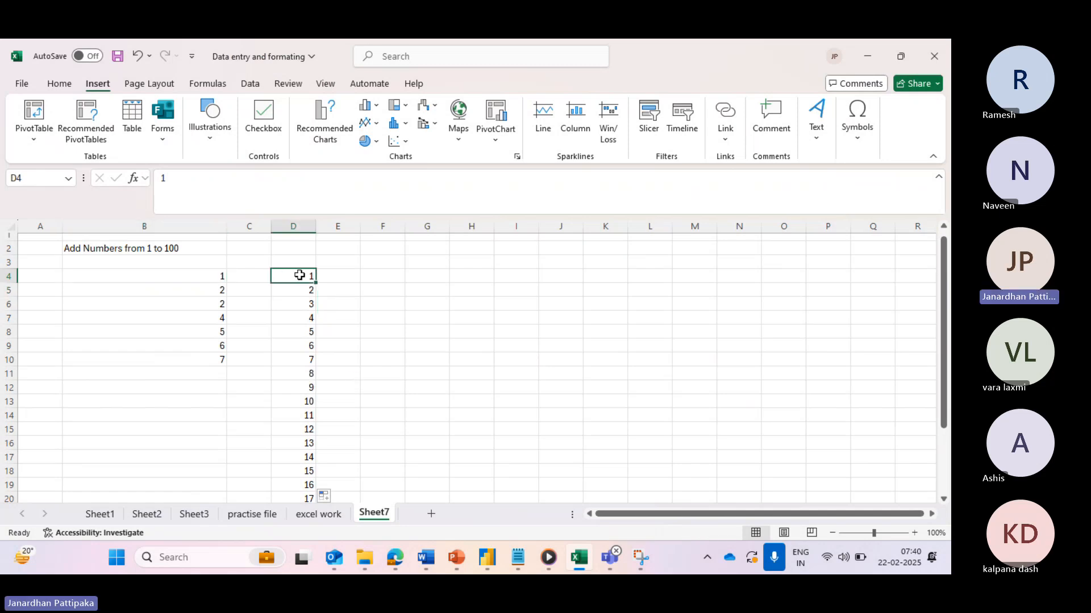
{"action": "left_click", "coordinate": [388, 275]}
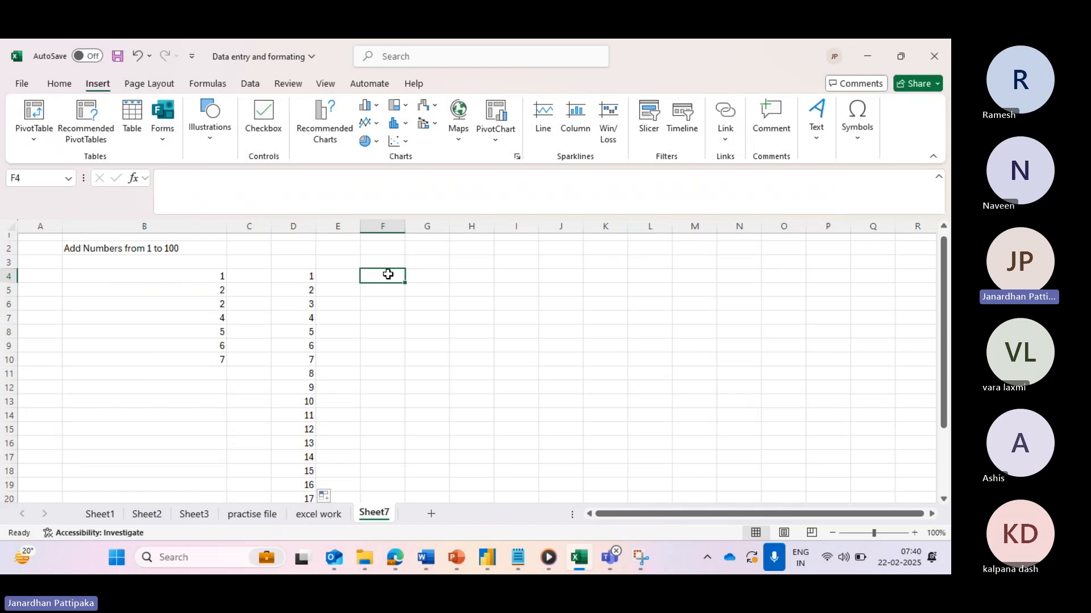
{"action": "type", "text": "=se"}
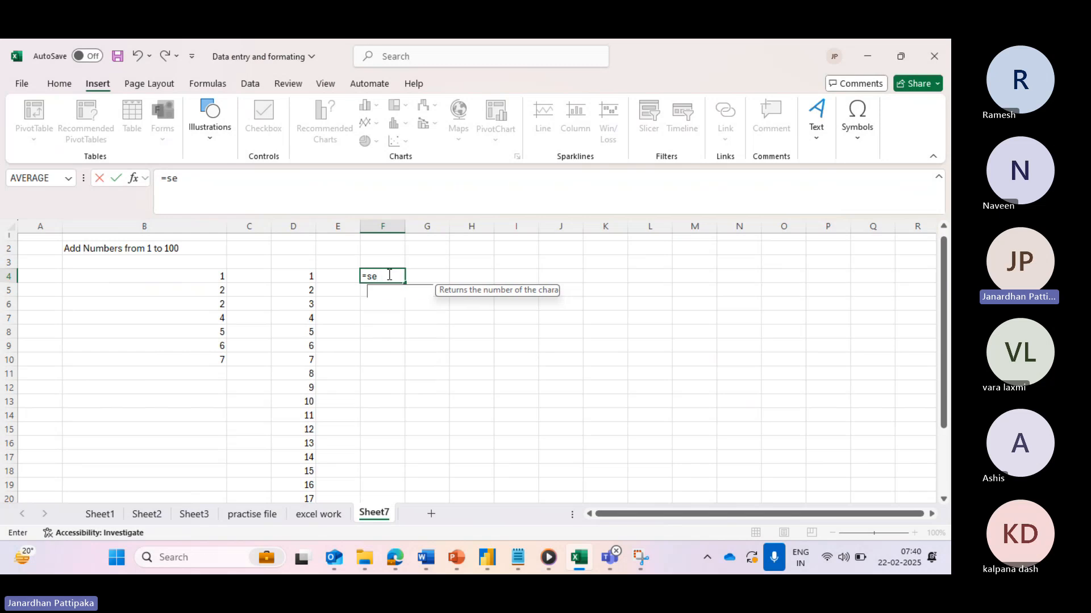
{"action": "type", "text": "quence"}
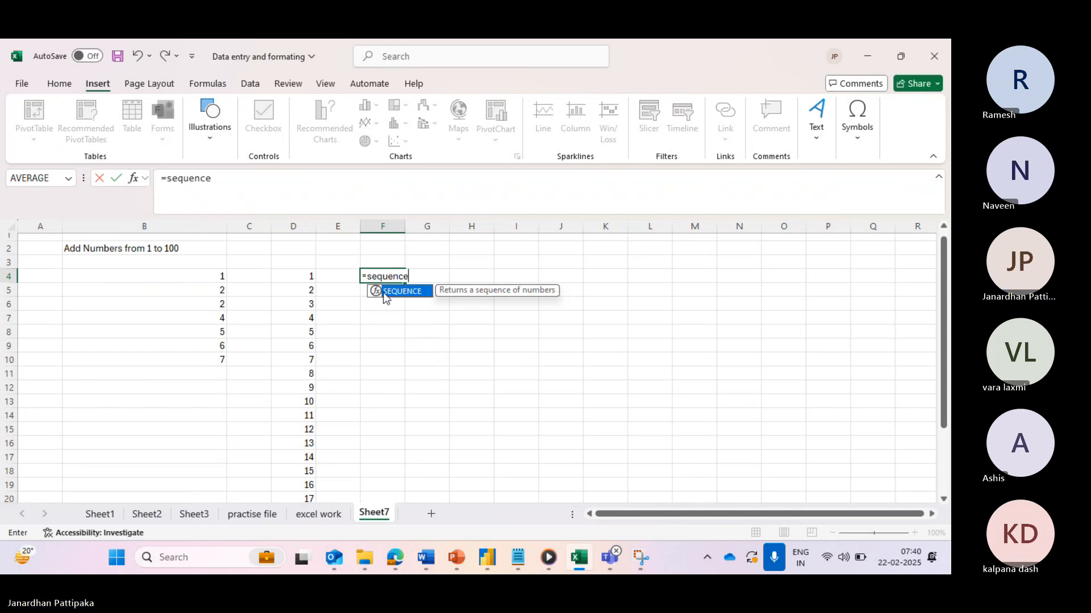
- Insert SEQUENCE from autocomplete in F4 and enter 1000 as the rows argument
{"action": "double_click", "coordinate": [388, 292]}
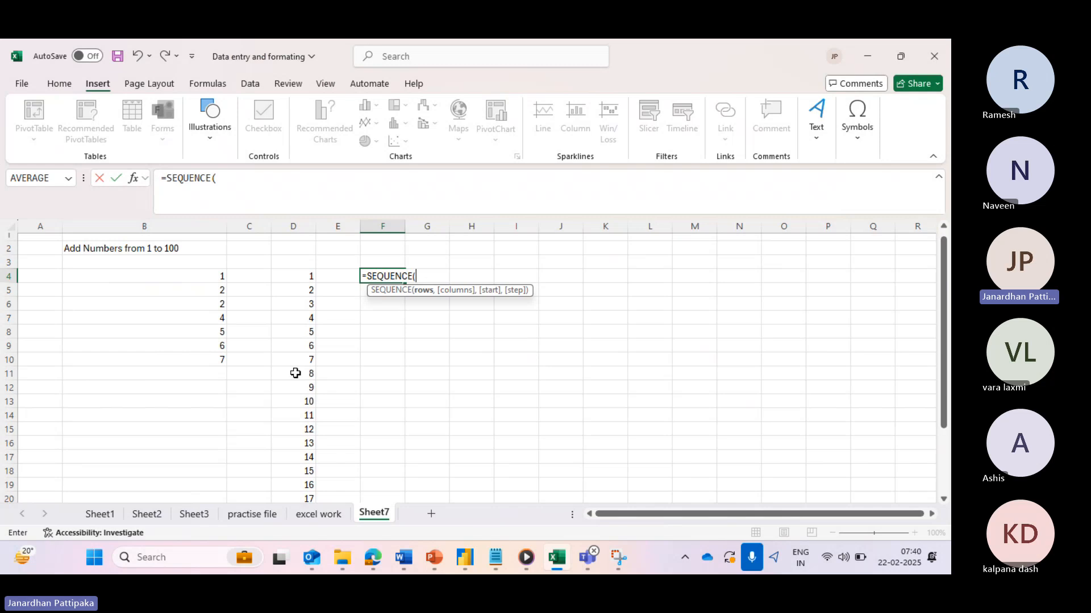
{"action": "scroll", "coordinate": [296, 373], "scroll_direction": "down", "scroll_amount": 1}
{"action": "scroll", "coordinate": [296, 373], "scroll_direction": "up", "scroll_amount": 1}
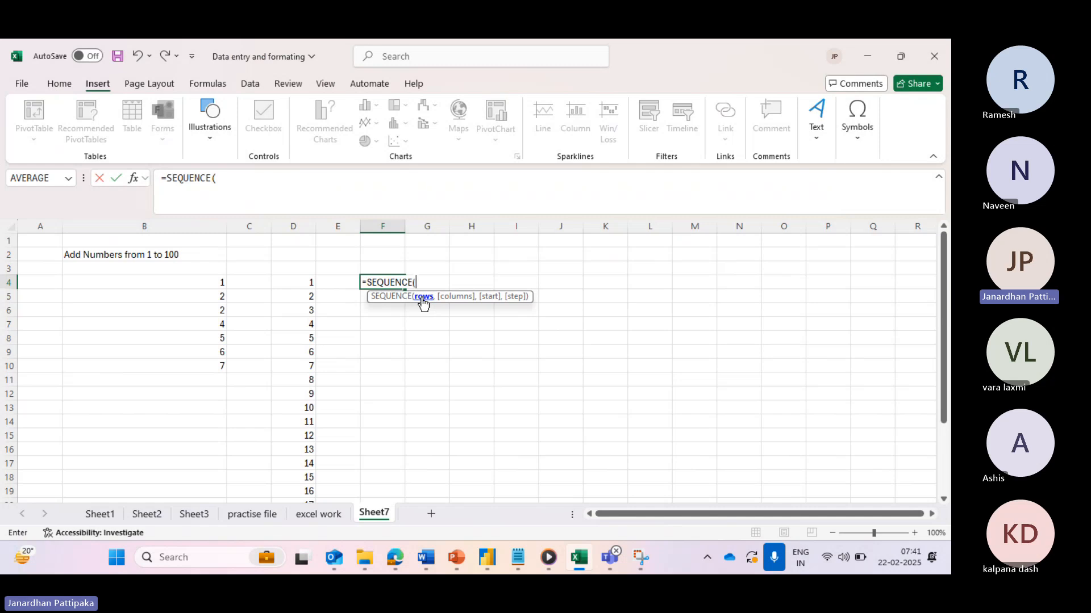
{"action": "type", "text": "1000,"}
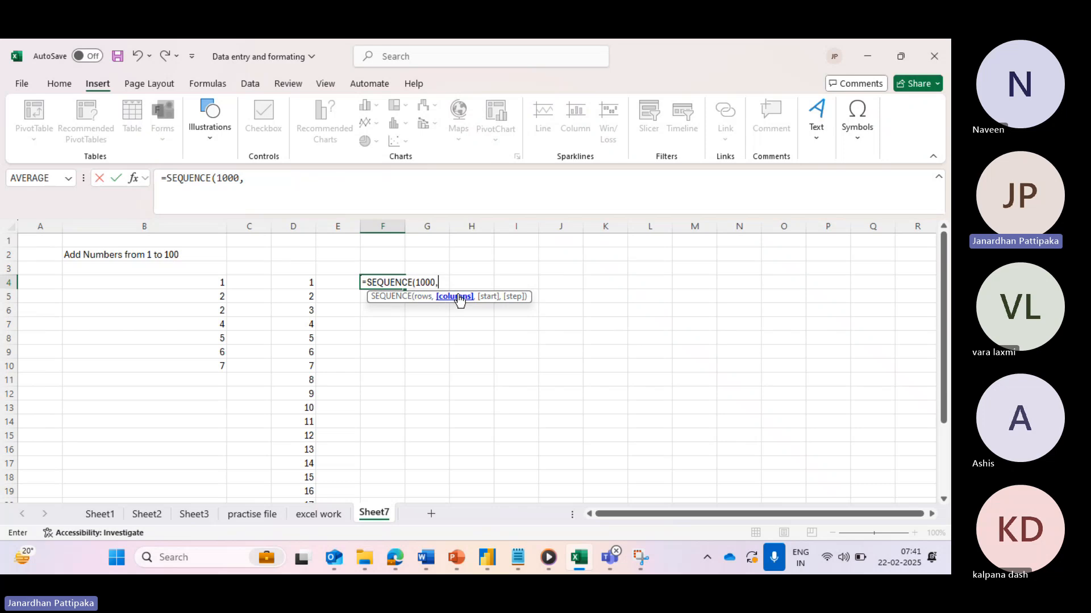
- Add the remaining arguments so F4 reads =SEQUENCE(1000,1,1,1)
{"action": "left_click", "coordinate": [250, 183]}
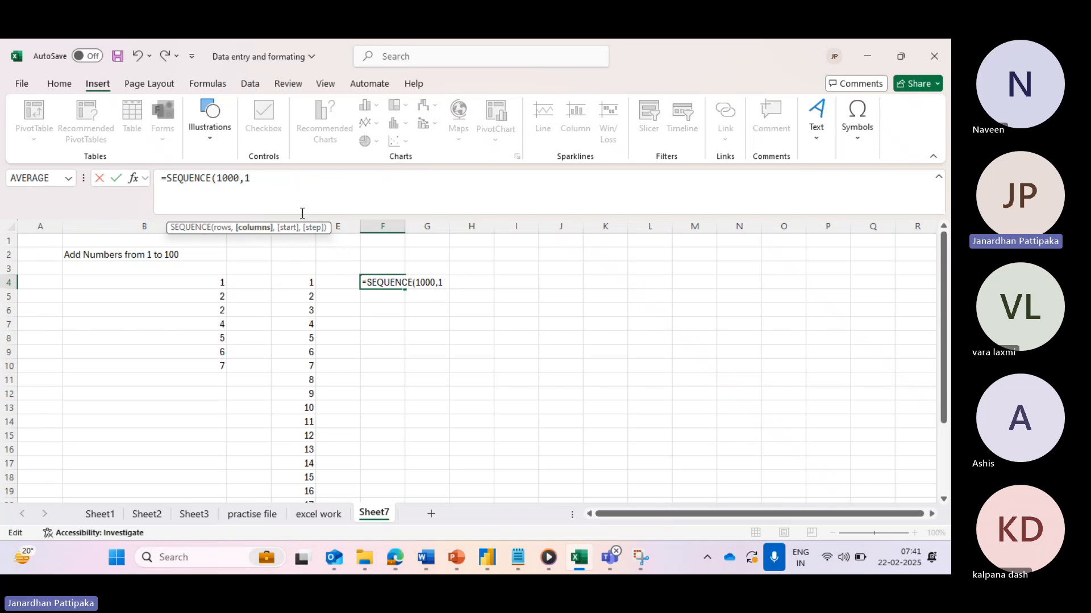
{"action": "type", "text": ",1"}
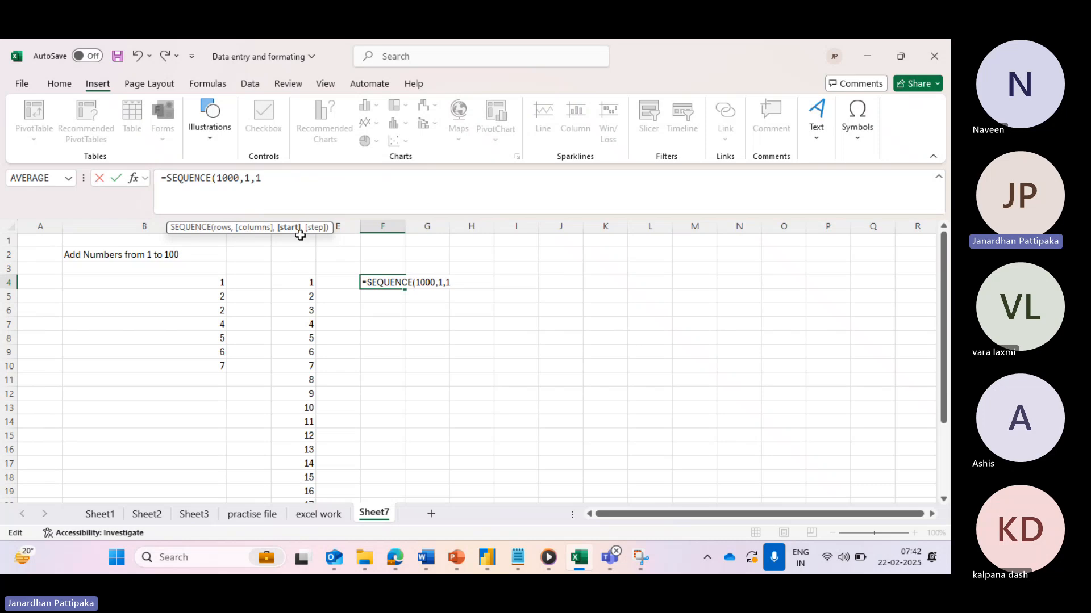
{"action": "type", "text": ","}
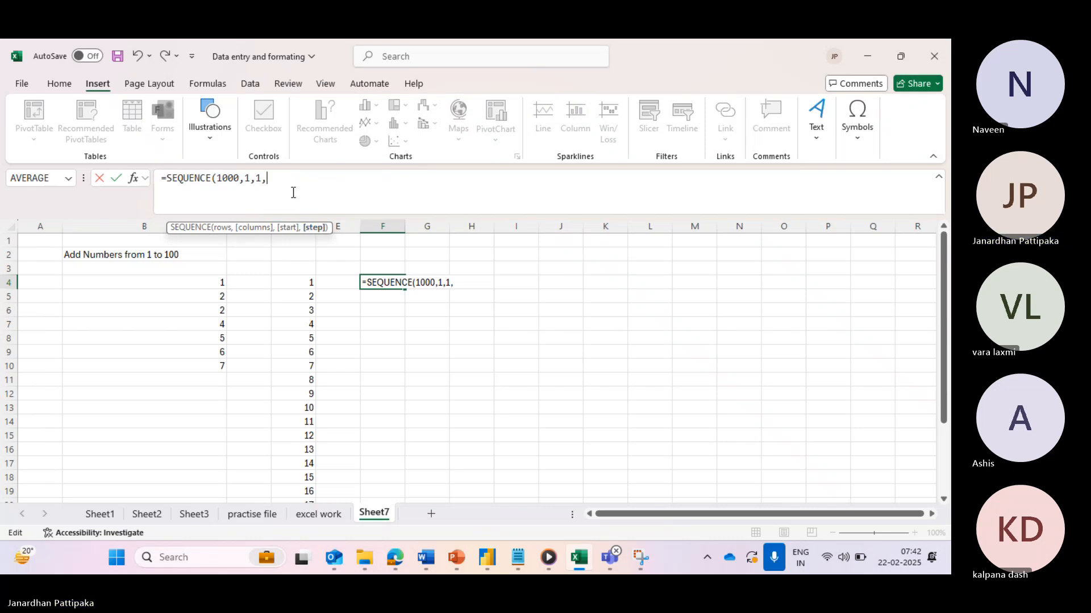
{"action": "type", "text": "1"}
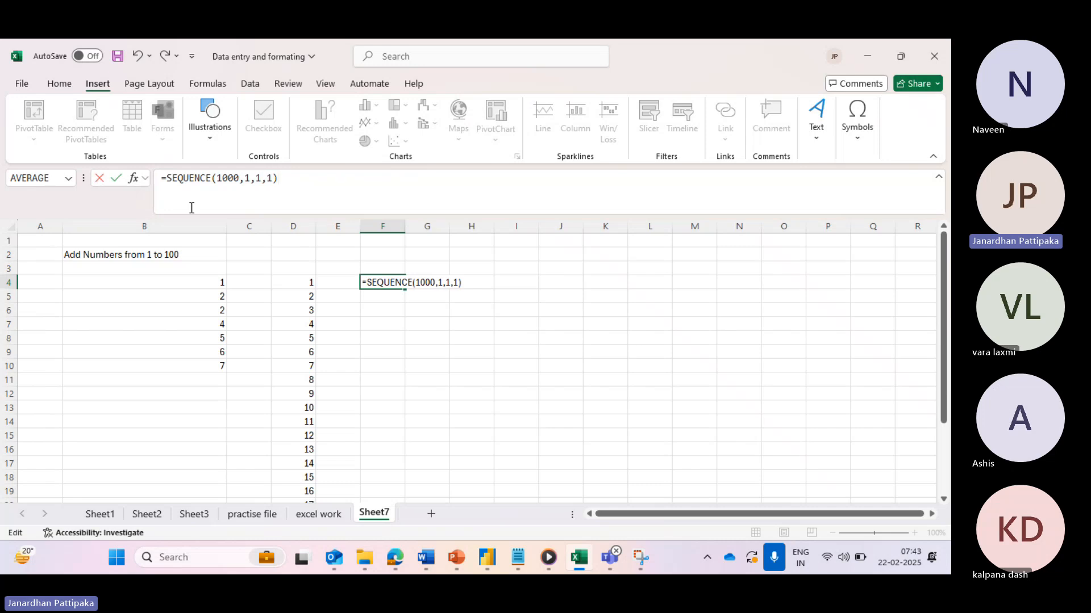
{"action": "left_click", "coordinate": [116, 181]}
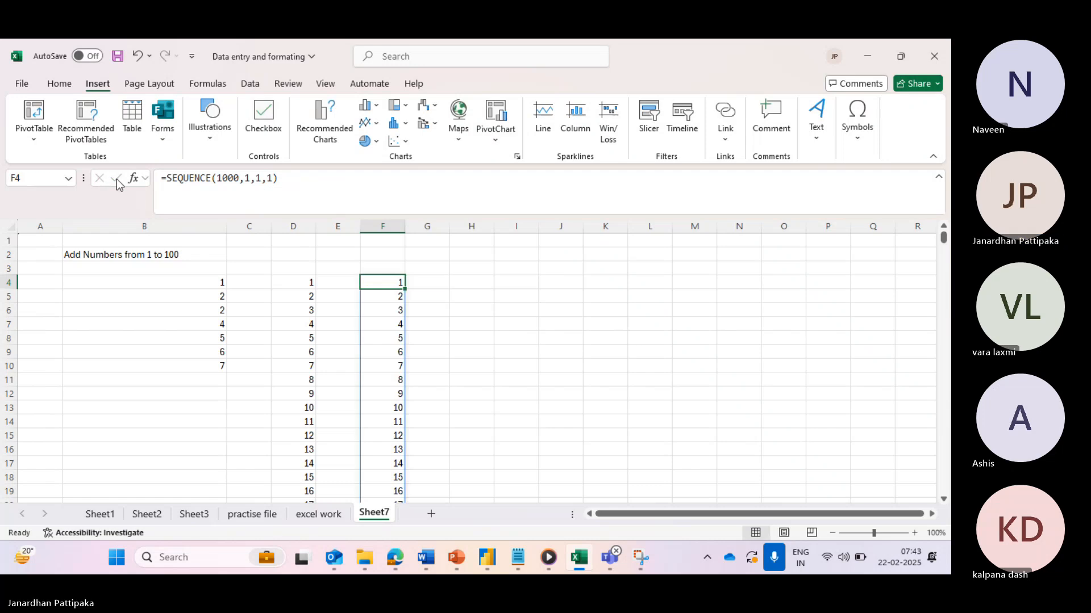
{"action": "scroll", "coordinate": [386, 312], "scroll_direction": "down", "scroll_amount": 20}
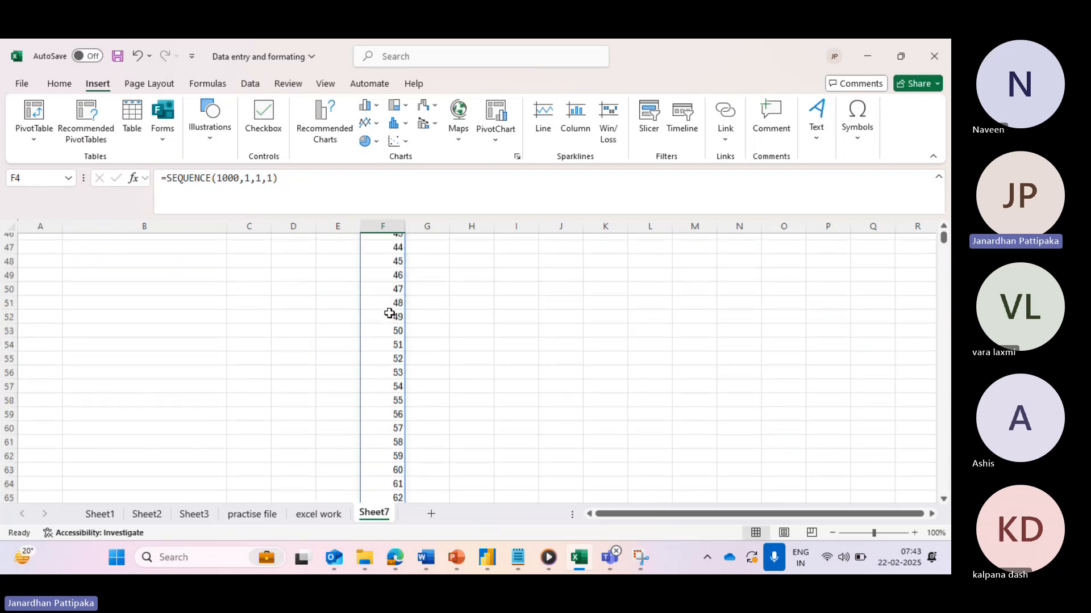
{"action": "scroll", "coordinate": [389, 313], "scroll_direction": "down", "scroll_amount": 20}
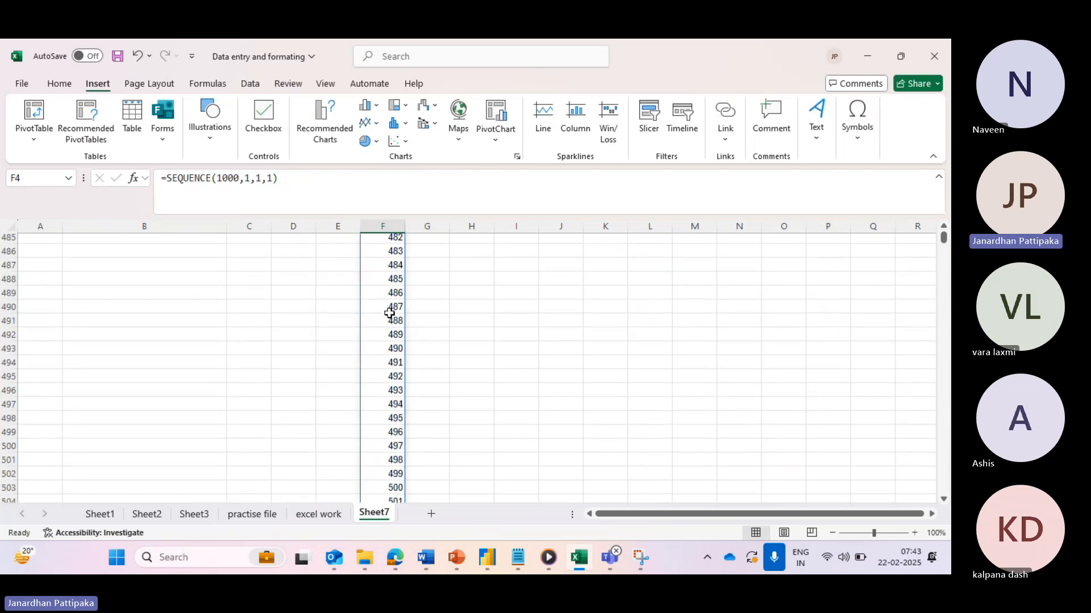
{"action": "scroll", "coordinate": [401, 255], "scroll_direction": "up", "scroll_amount": 5}
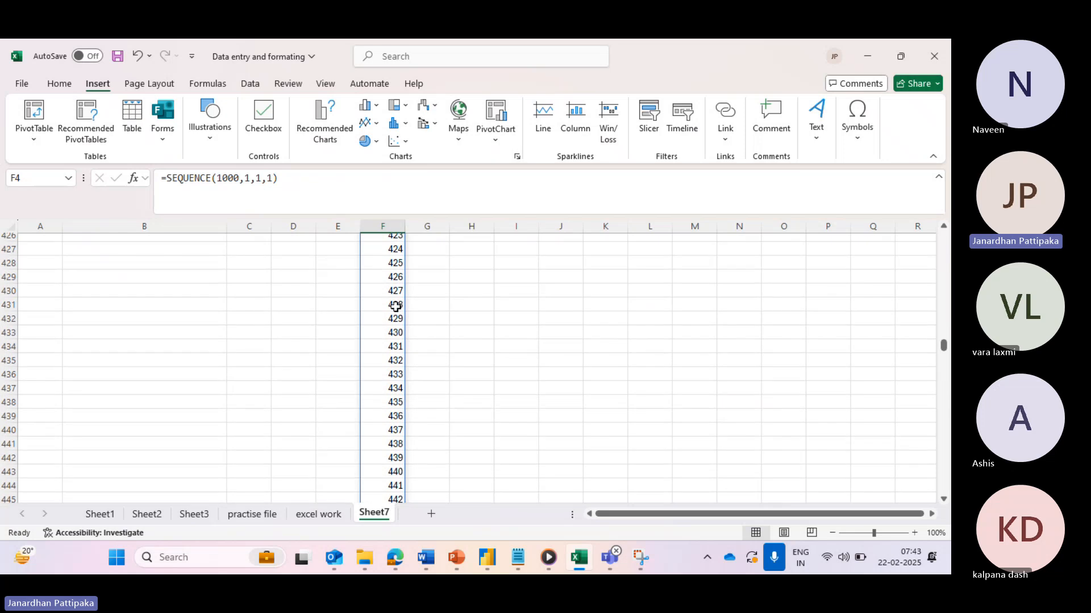
{"action": "scroll", "coordinate": [398, 296], "scroll_direction": "down", "scroll_amount": 20}
{"action": "scroll", "coordinate": [395, 307], "scroll_direction": "up", "scroll_amount": 20}
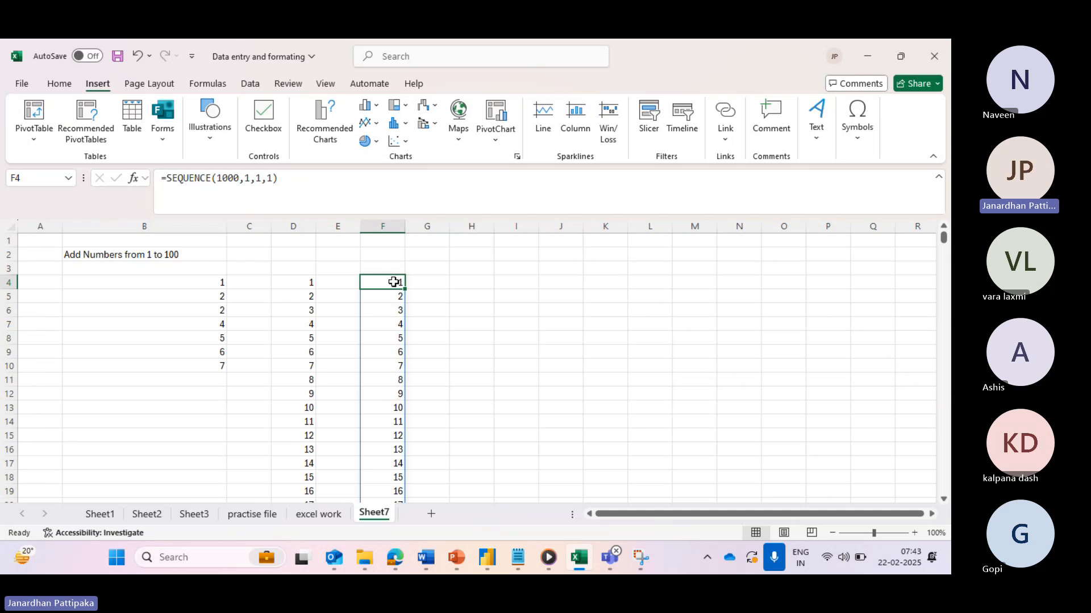
{"action": "key", "text": "ctrl+Down"}
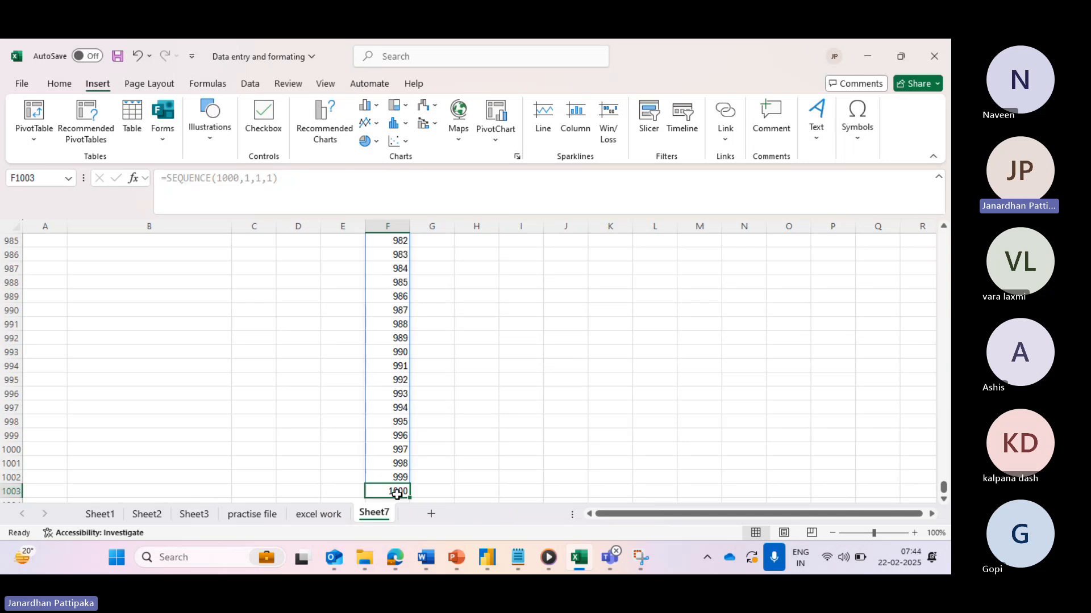
{"action": "key", "text": "ctrl+Up"}
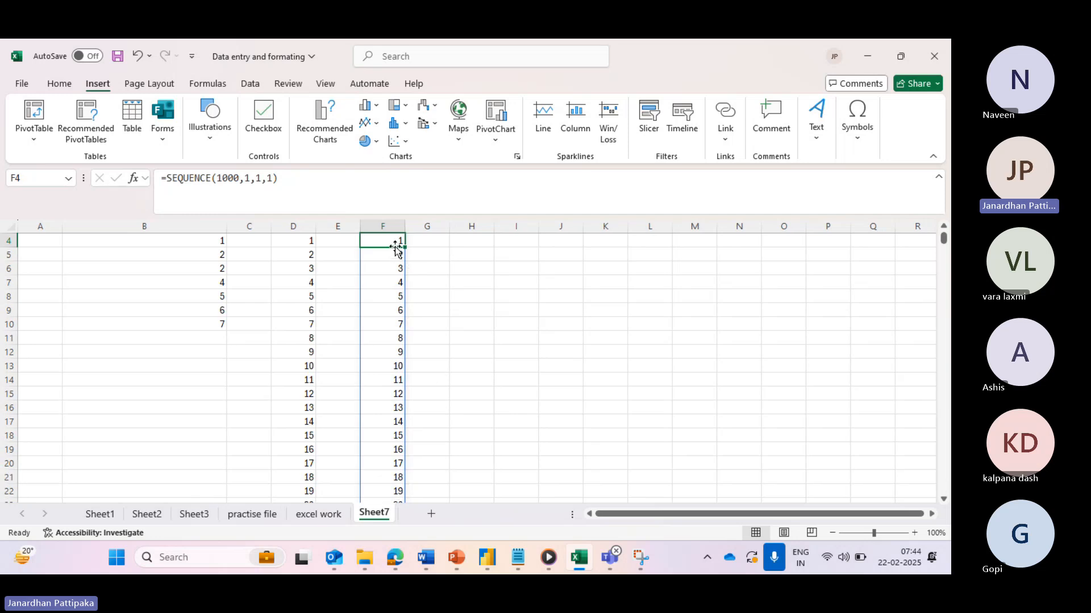
{"action": "scroll", "coordinate": [394, 254], "scroll_direction": "up", "scroll_amount": 1}
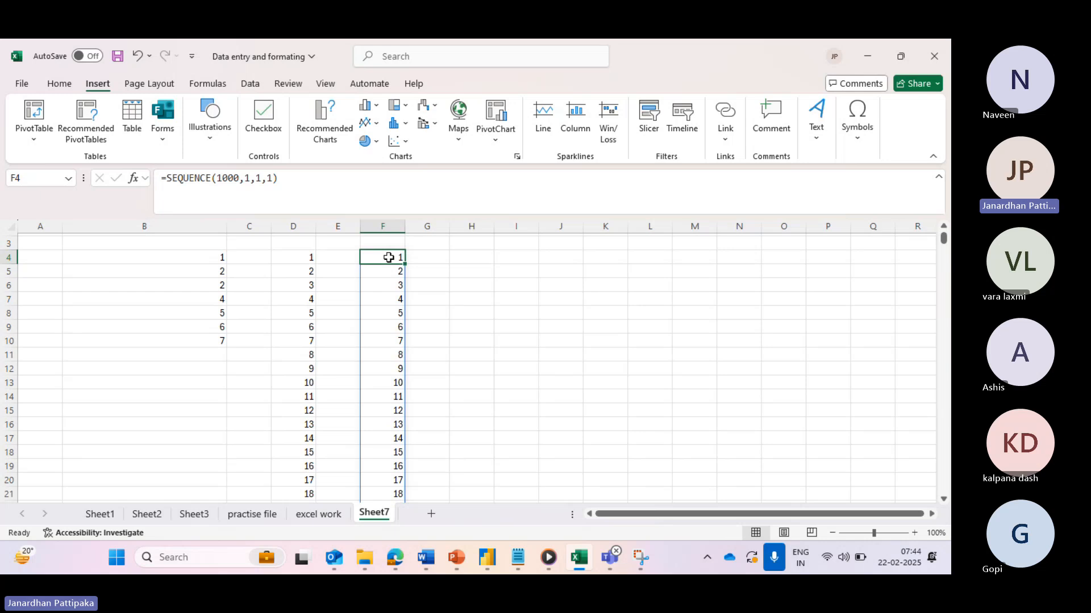
{"action": "key", "text": "ctrl+Down"}
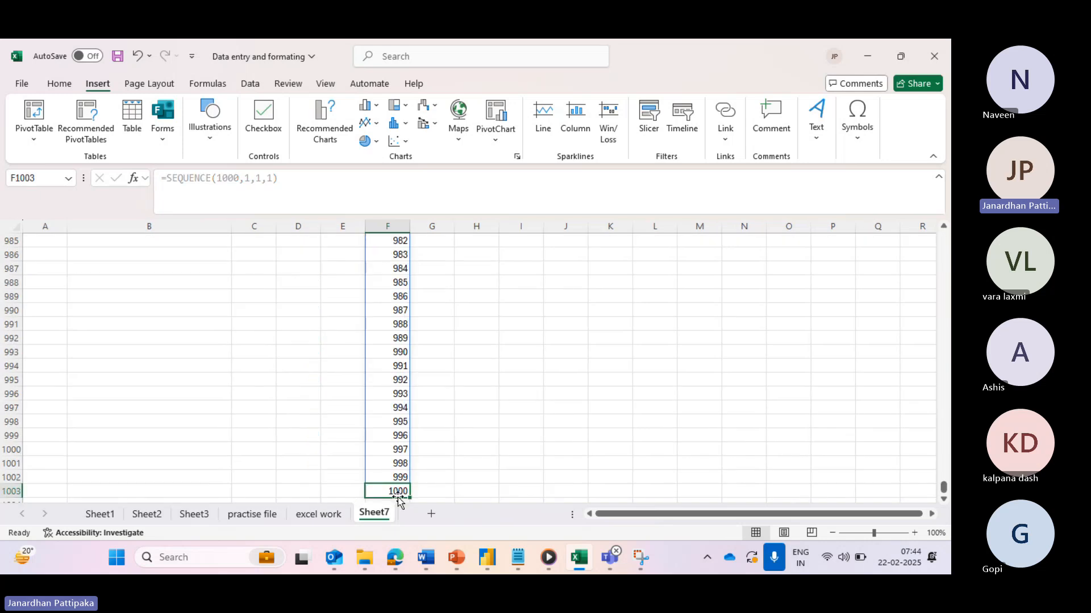
{"action": "scroll", "coordinate": [579, 441], "scroll_direction": "up", "scroll_amount": 19}
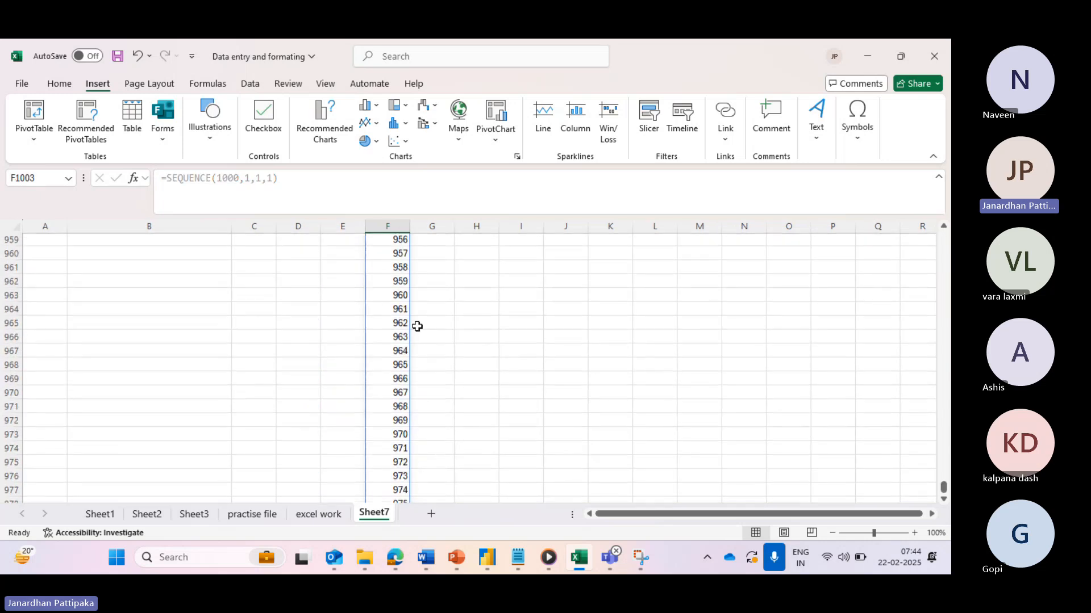
{"action": "scroll", "coordinate": [416, 327], "scroll_direction": "up", "scroll_amount": 20}
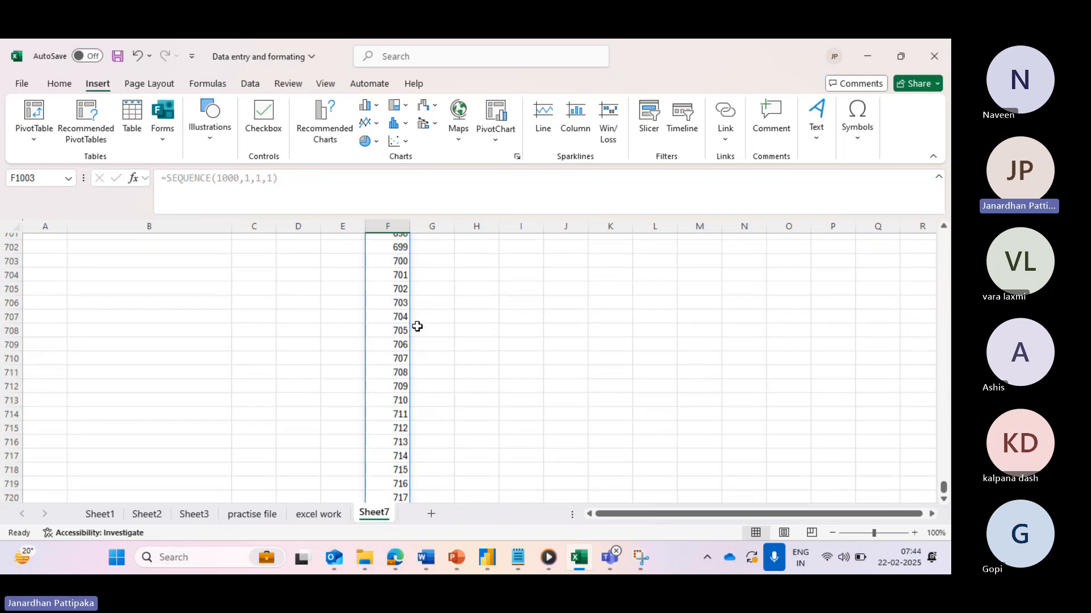
{"action": "scroll", "coordinate": [417, 327], "scroll_direction": "up", "scroll_amount": 20}
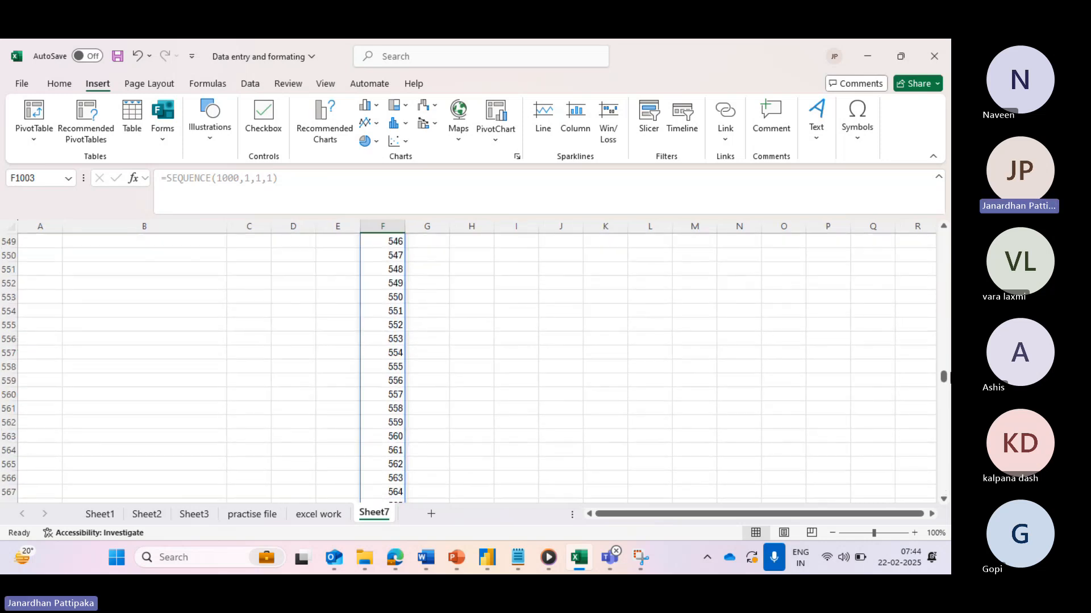
{"action": "left_click_drag", "start_coordinate": [943, 375], "coordinate": [944, 235]}
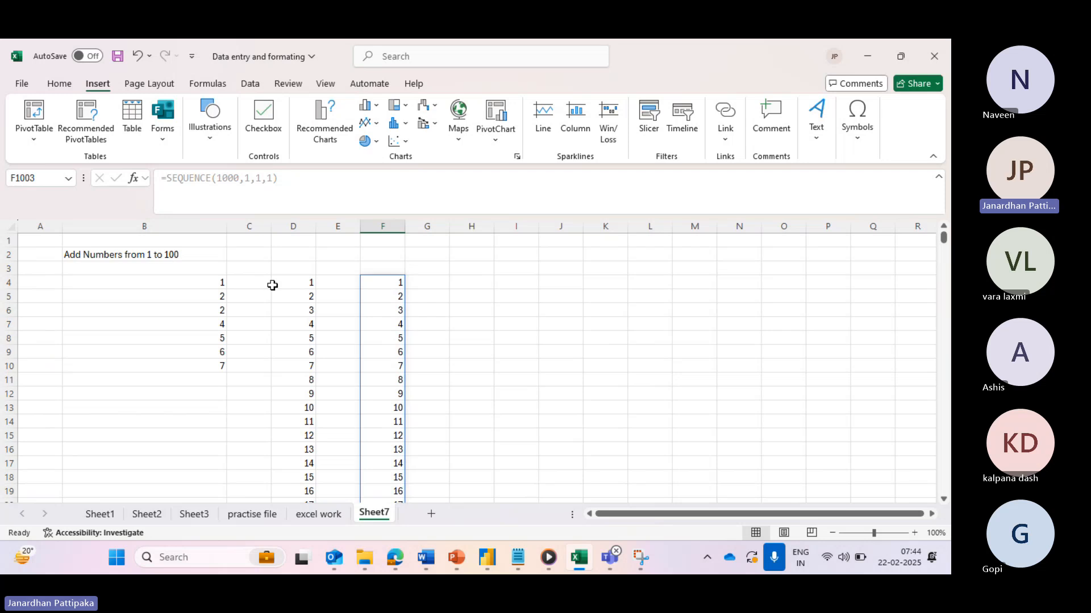
{"action": "left_click", "coordinate": [302, 283]}
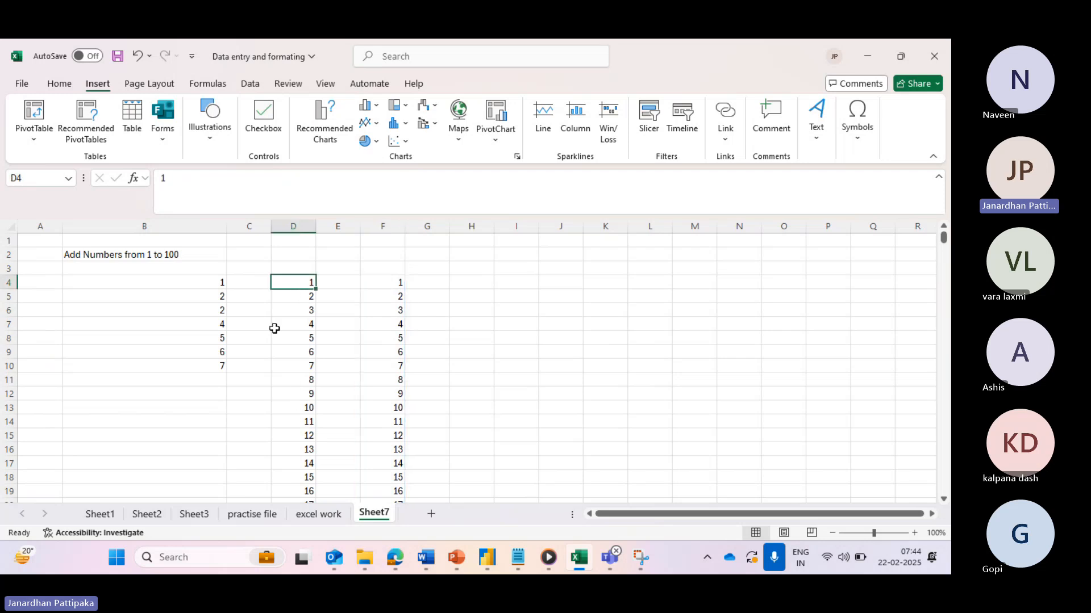
{"action": "left_click", "coordinate": [393, 284]}
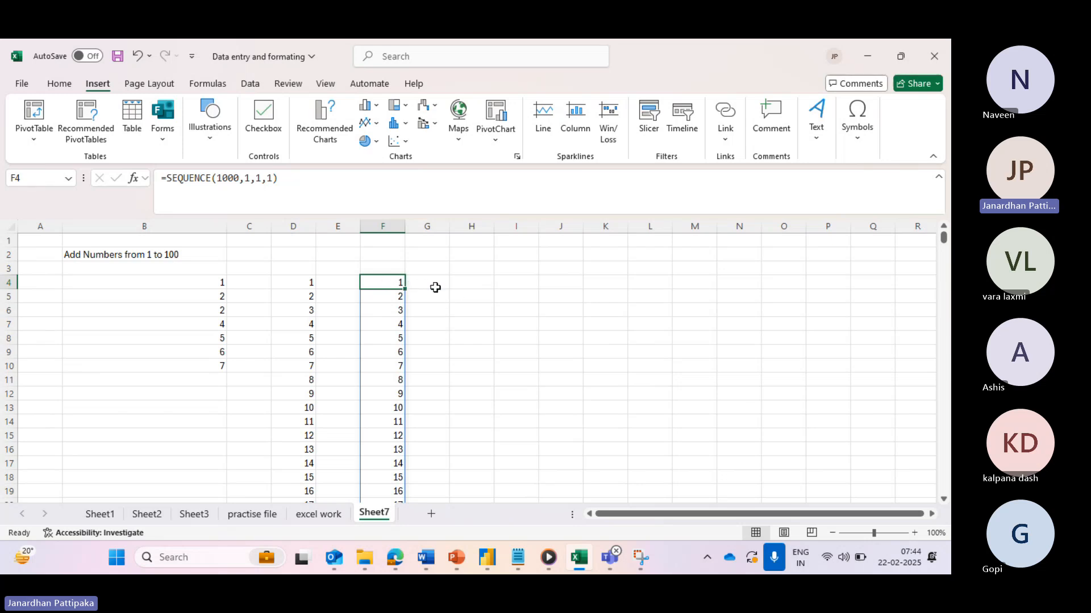
{"action": "left_click", "coordinate": [471, 285]}
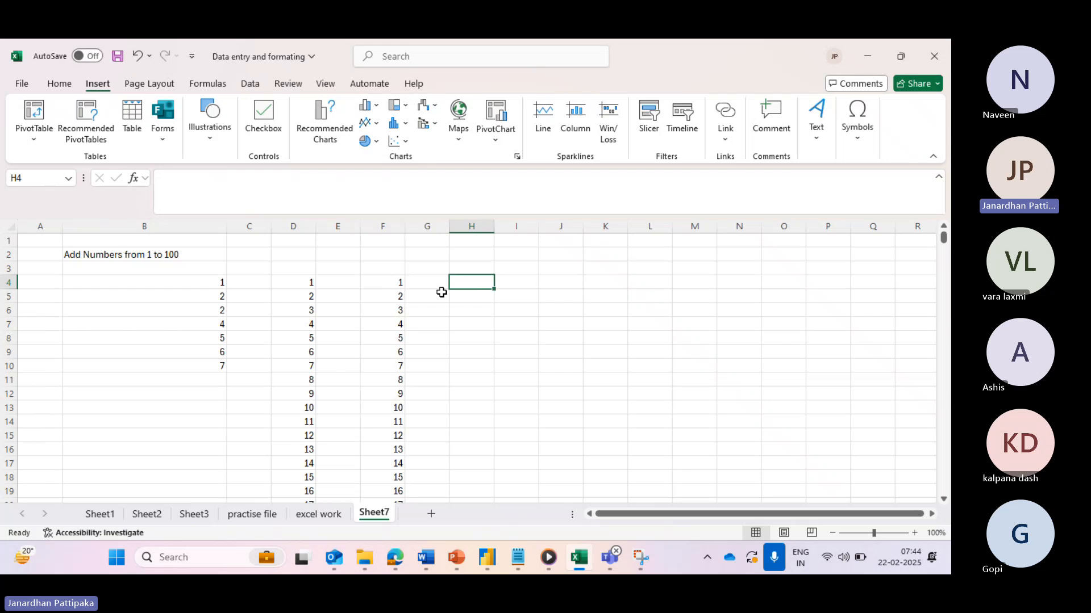
{"action": "left_click", "coordinate": [397, 285]}
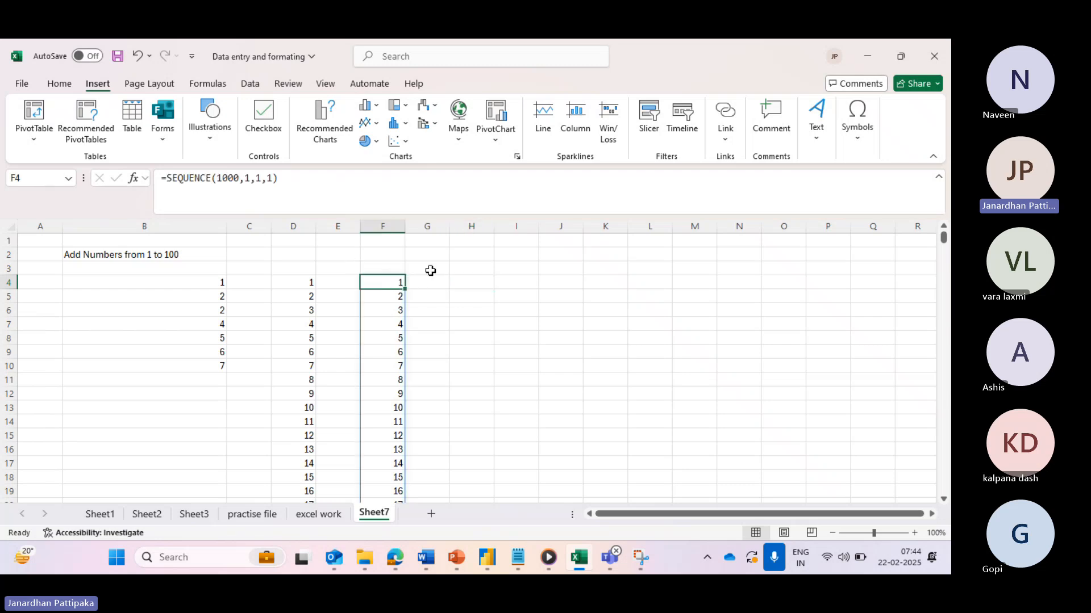
{"action": "left_click", "coordinate": [468, 288]}
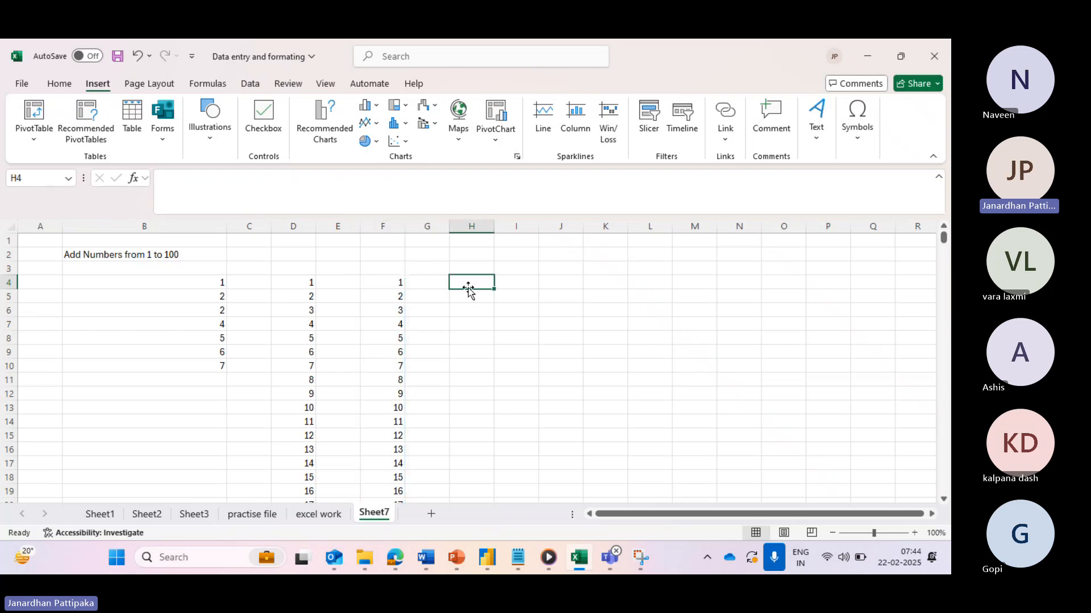
- Enter =SEQUENCE(100,2,1,1) in H4 for a 100-row, 2-column numbered array
{"action": "type", "text": "=se"}
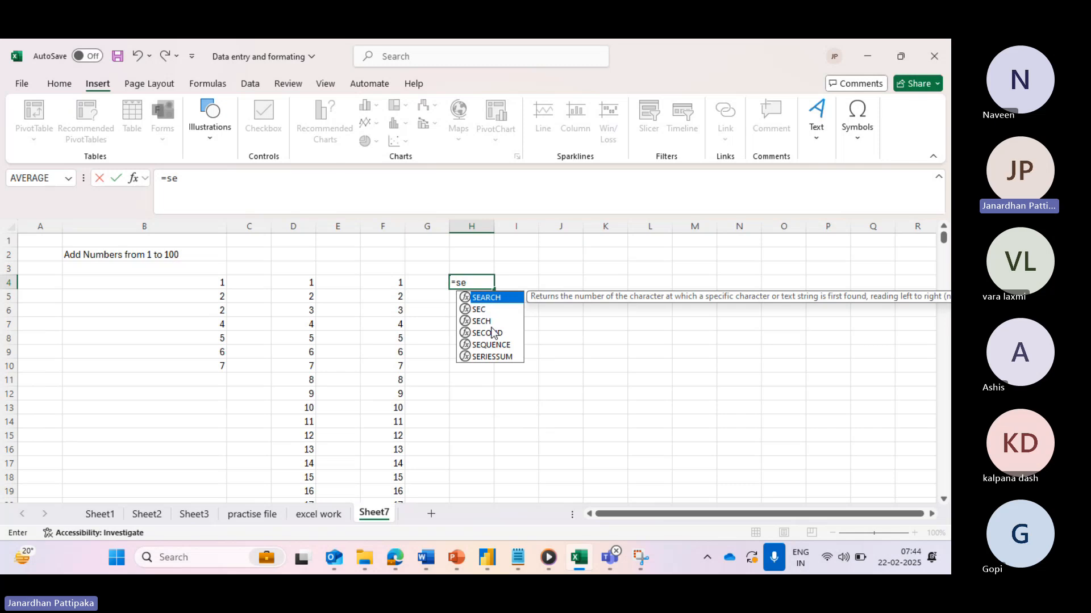
{"action": "type", "text": "q"}
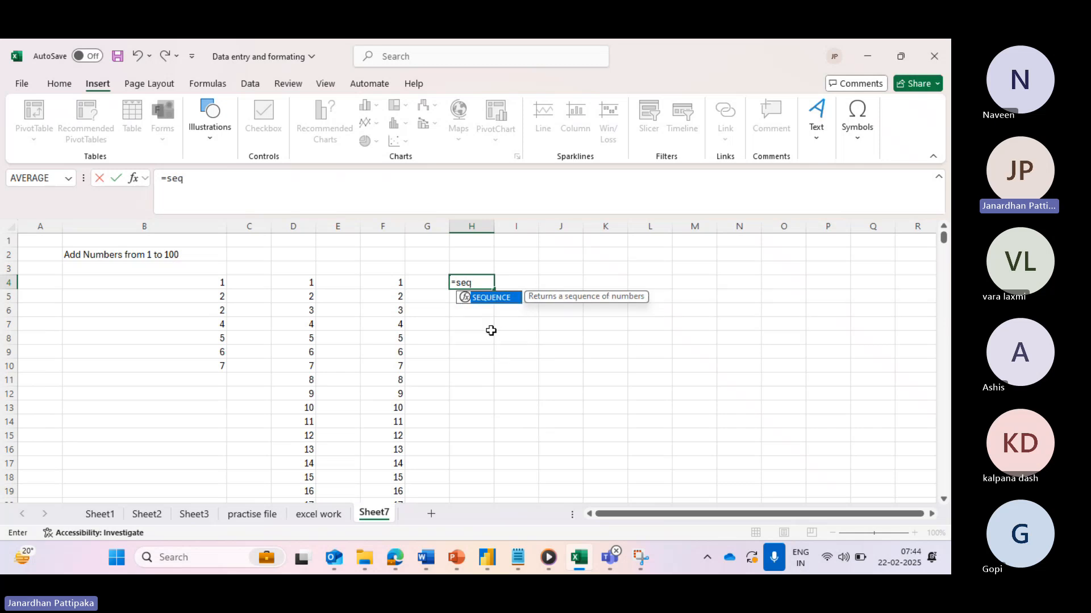
{"action": "double_click", "coordinate": [492, 297]}
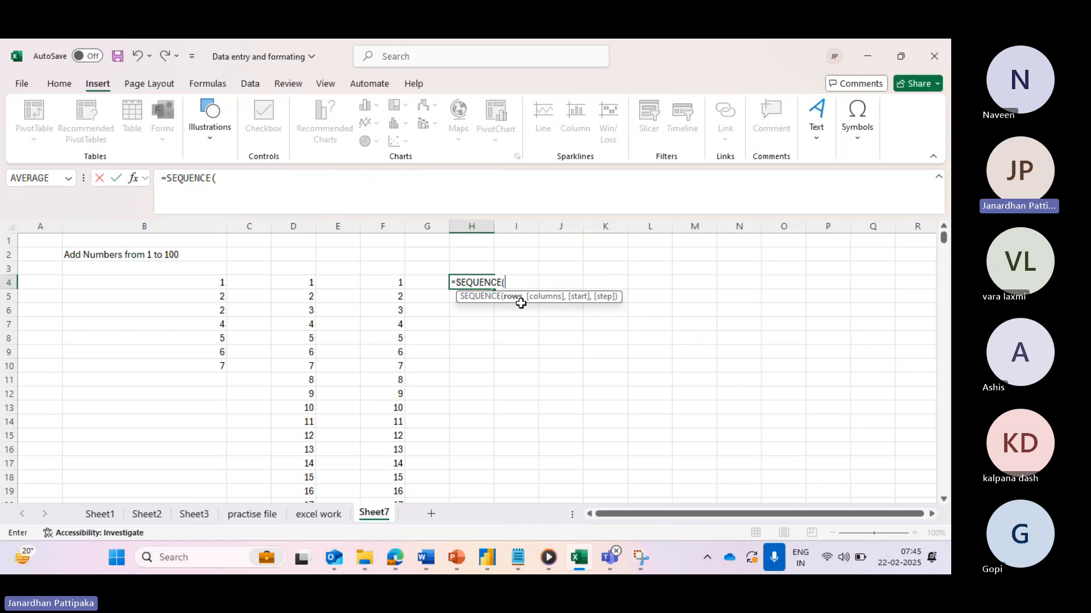
{"action": "type", "text": "100"}
{"action": "type", "text": ","}
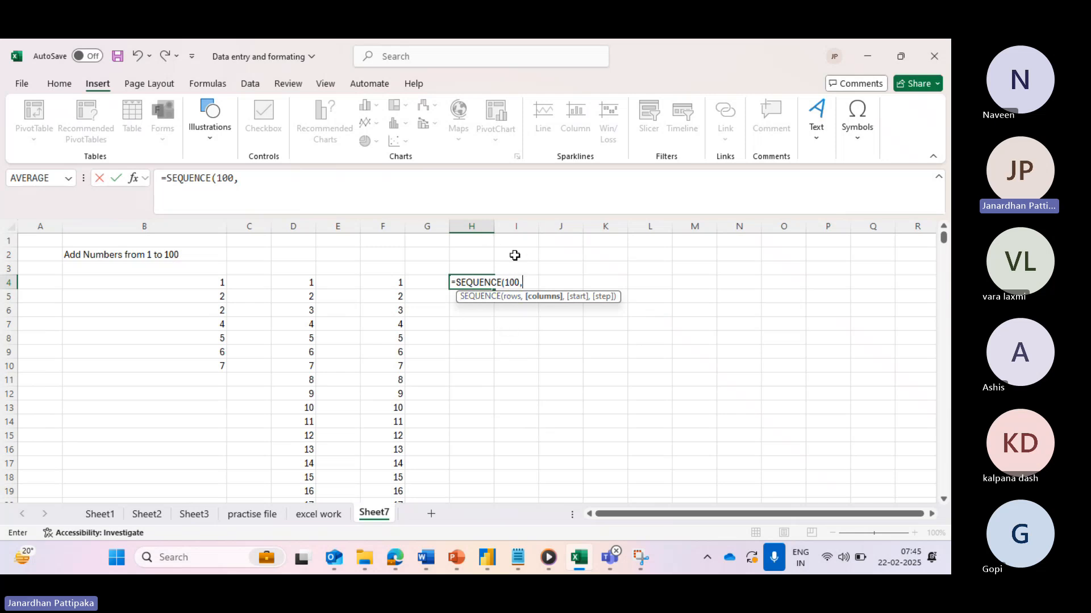
{"action": "left_click", "coordinate": [243, 180]}
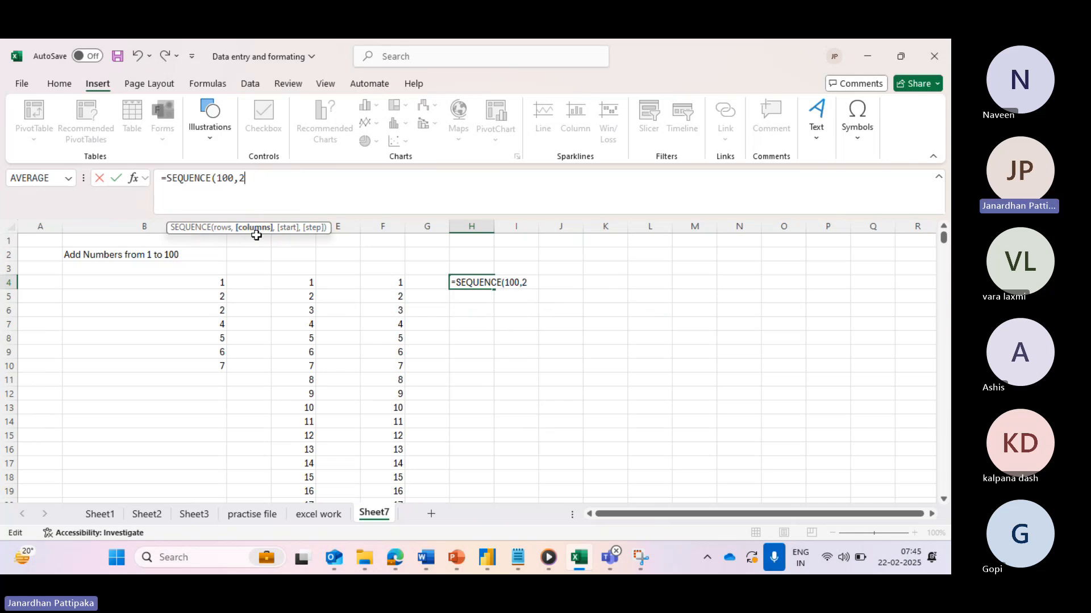
{"action": "type", "text": "2,1,1"}
- Confirm the H4 formula and scroll through the spilled two-column array
{"action": "left_click", "coordinate": [113, 179]}
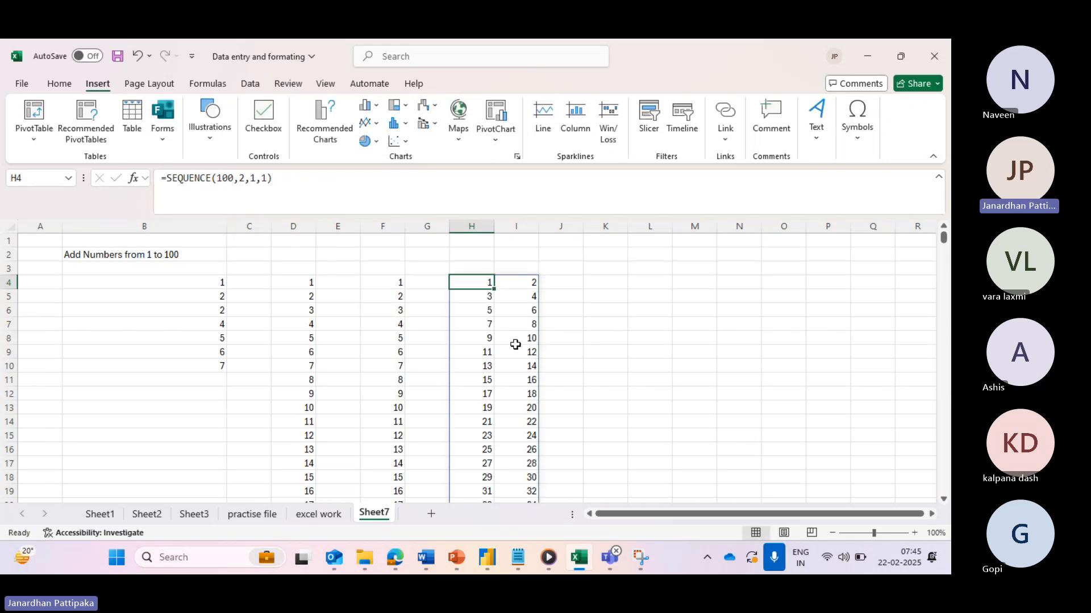
{"action": "scroll", "coordinate": [513, 370], "scroll_direction": "down", "scroll_amount": 10}
{"action": "scroll", "coordinate": [513, 372], "scroll_direction": "down", "scroll_amount": 16}
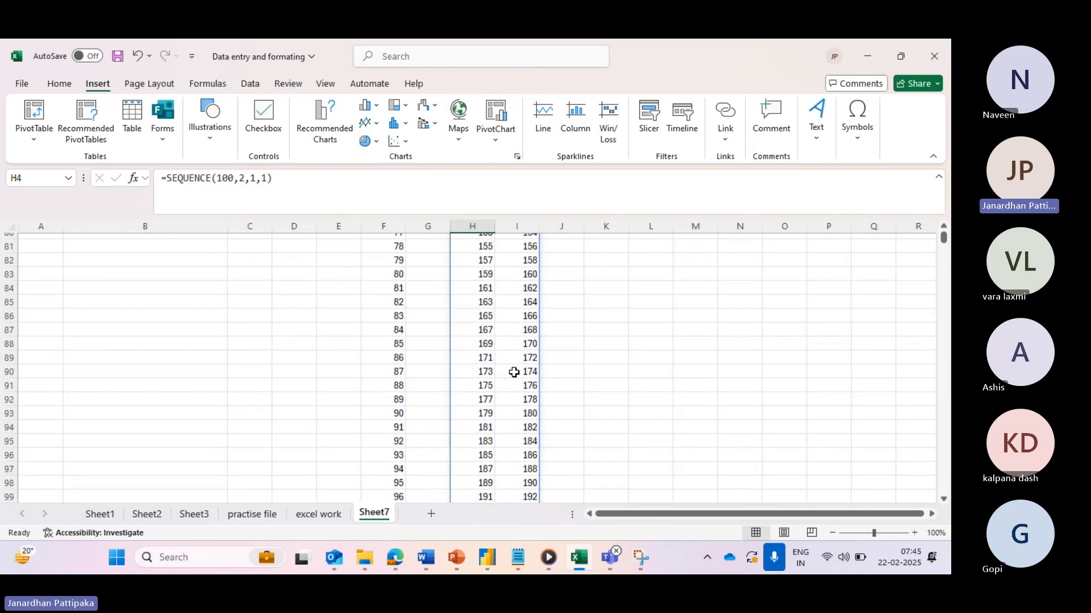
{"action": "scroll", "coordinate": [513, 372], "scroll_direction": "up", "scroll_amount": 20}
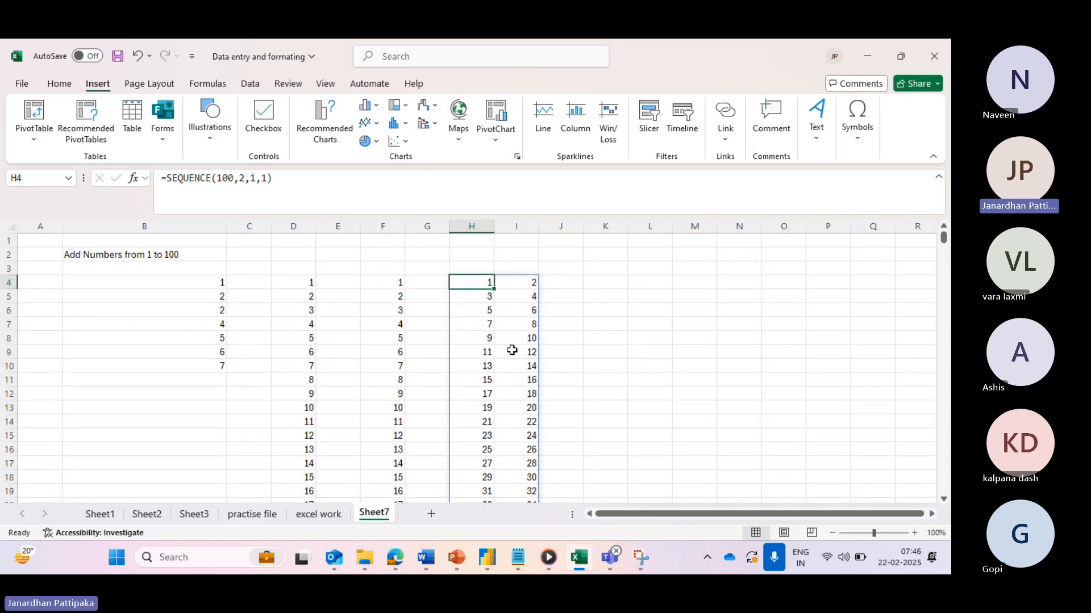
{"action": "scroll", "coordinate": [511, 350], "scroll_direction": "down", "scroll_amount": 20}
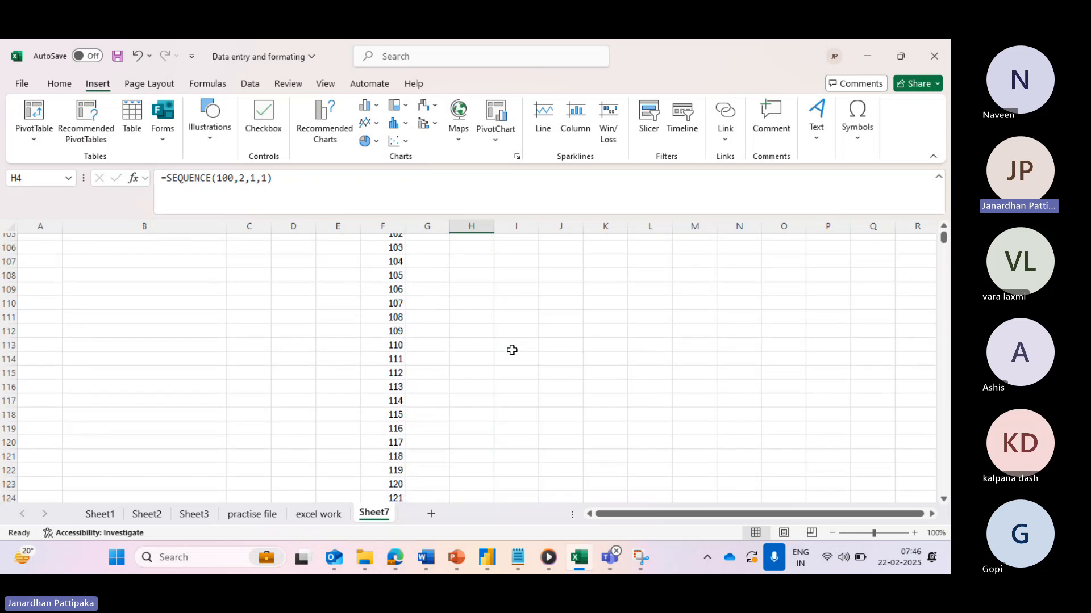
{"action": "scroll", "coordinate": [511, 350], "scroll_direction": "up", "scroll_amount": 5}
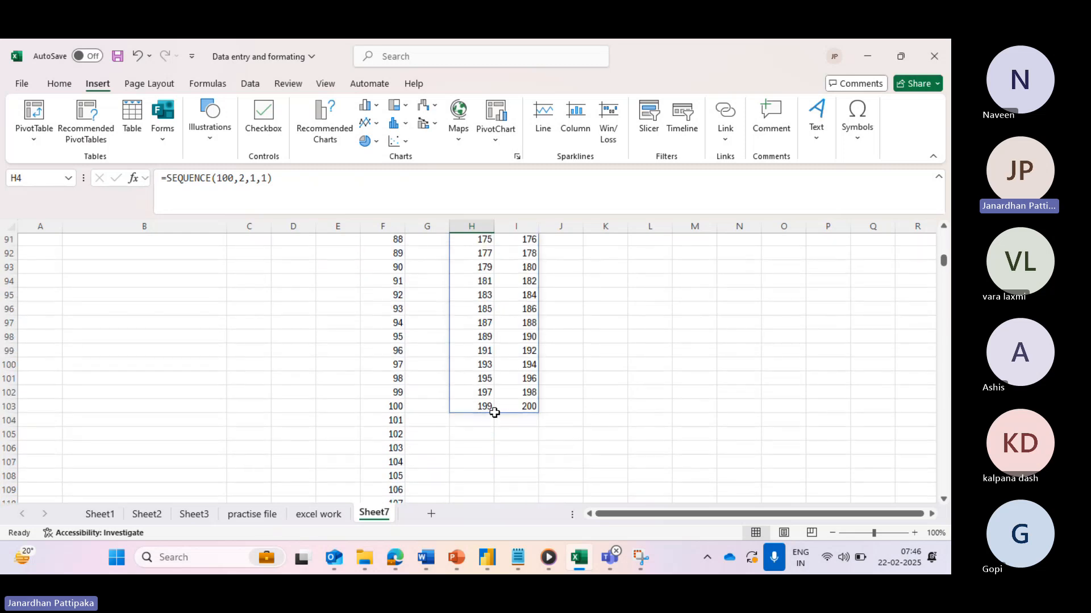
{"action": "scroll", "coordinate": [515, 337], "scroll_direction": "up", "scroll_amount": 20}
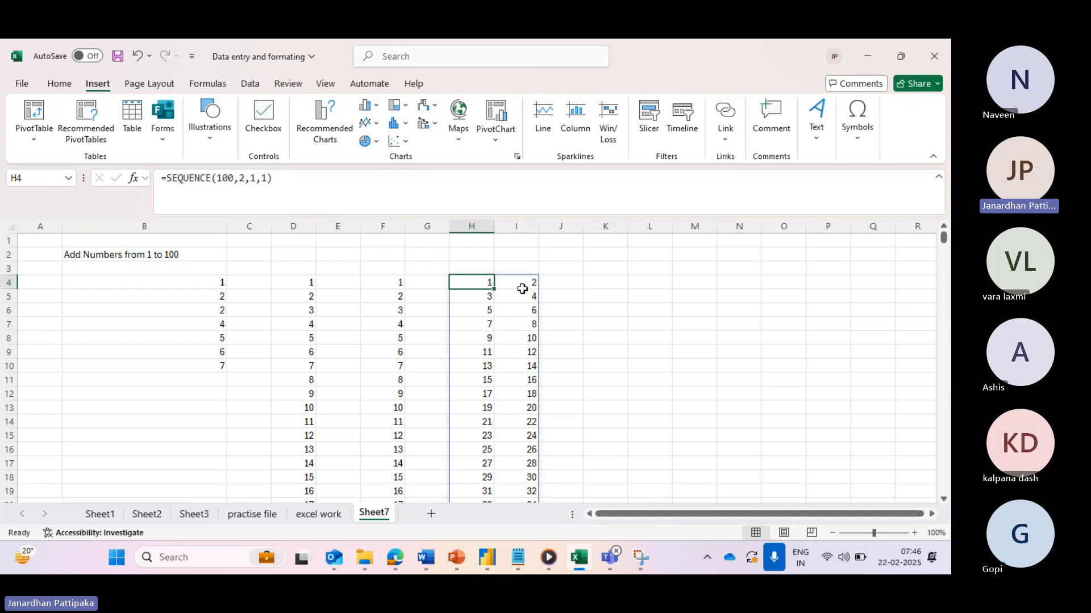
- Inspect the cell right of the array and I4, then reselect formula cell H4
{"action": "left_click", "coordinate": [554, 284]}
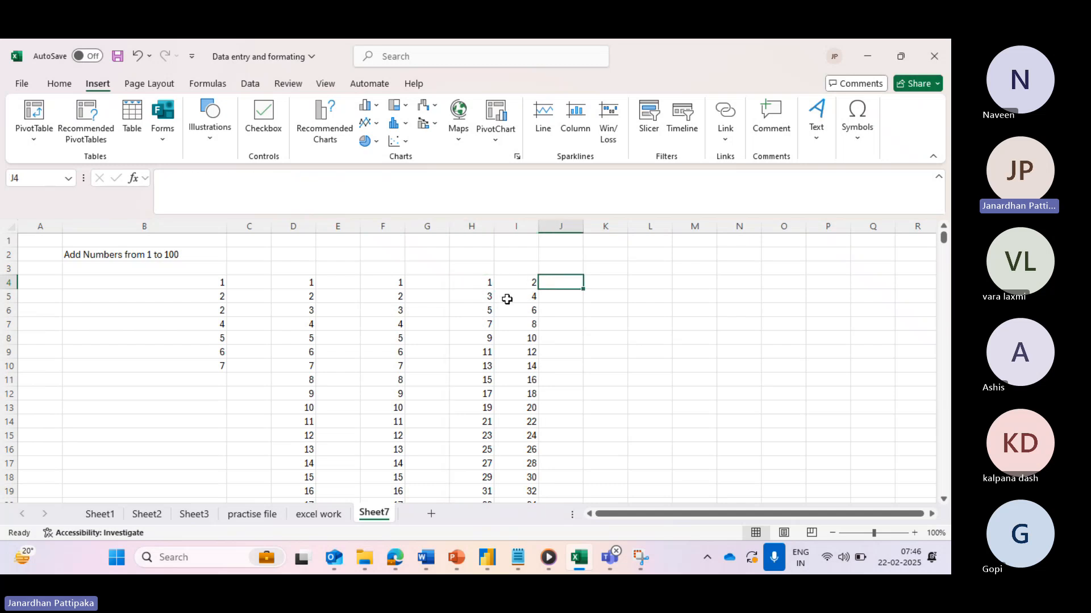
{"action": "left_click", "coordinate": [523, 285]}
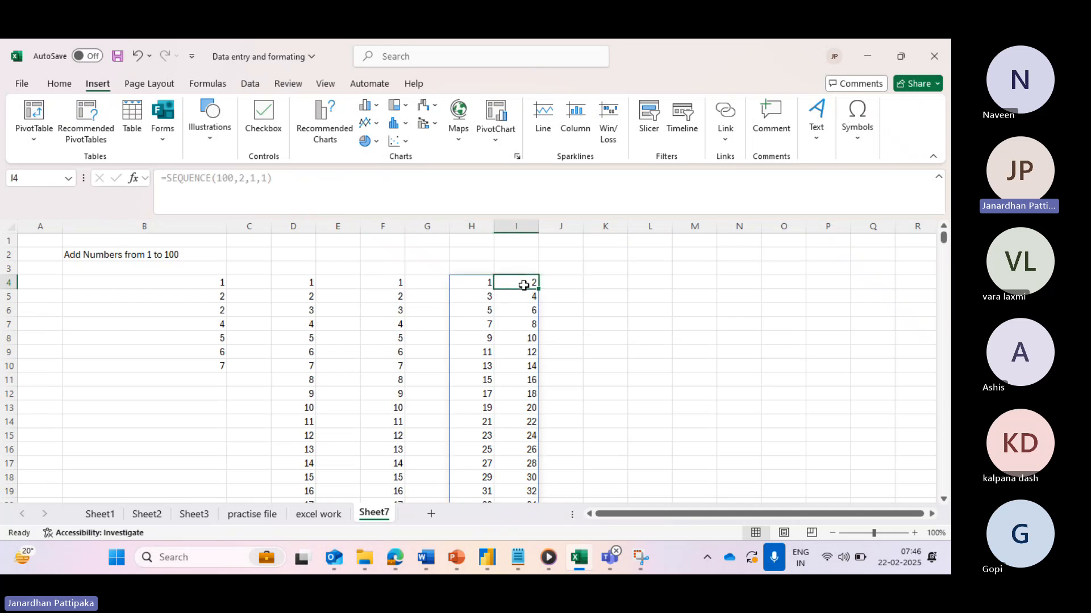
{"action": "left_click", "coordinate": [476, 284]}
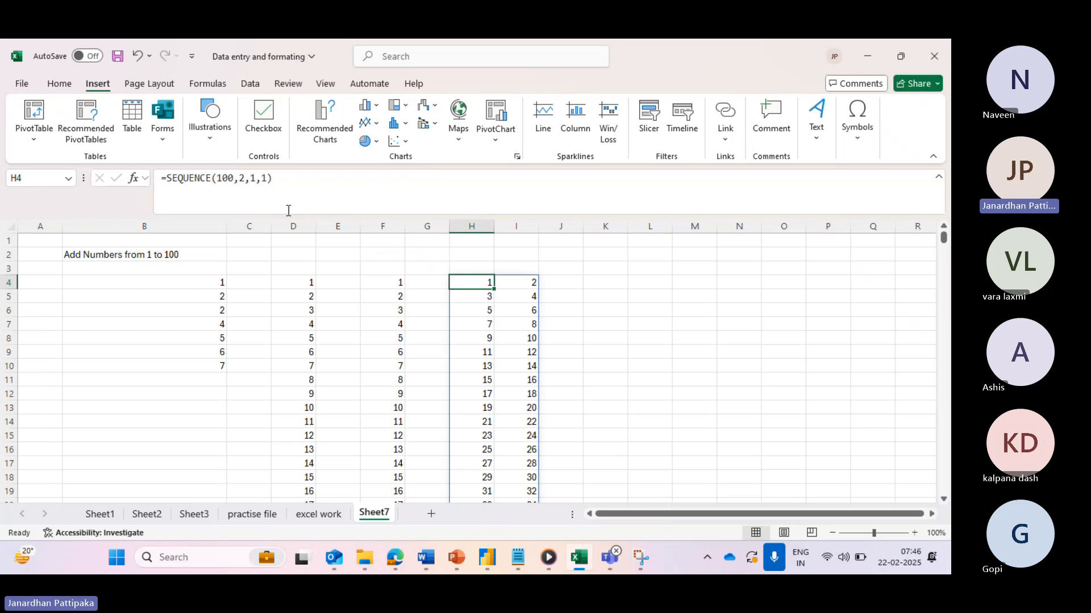
- Change the columns argument of the H4 SEQUENCE formula from 2 to 3
{"action": "left_click", "coordinate": [244, 179]}
{"action": "key", "text": "BackSpace"}
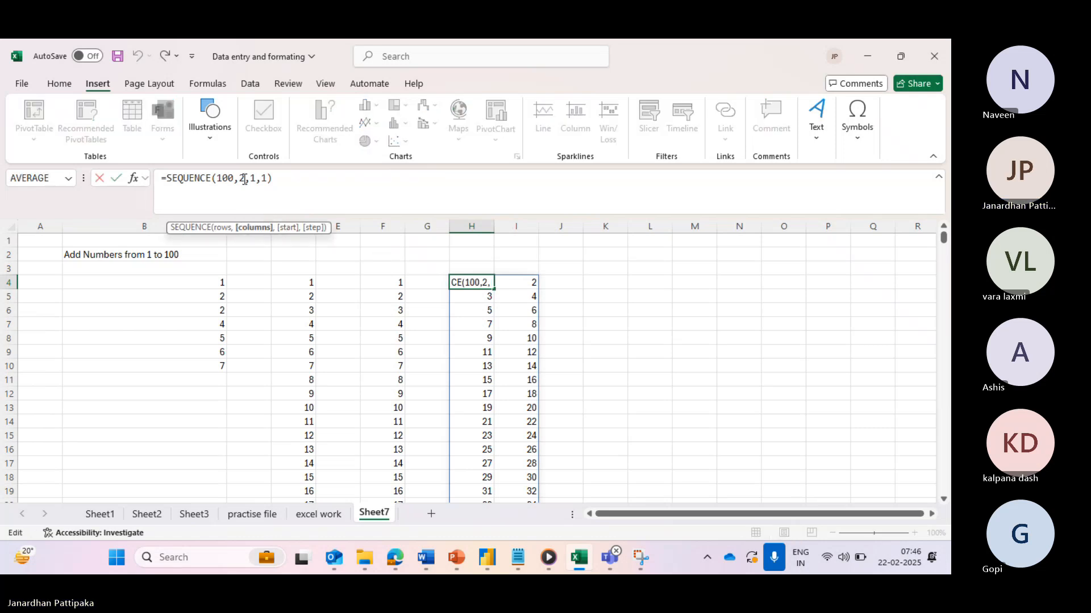
{"action": "type", "text": "3"}
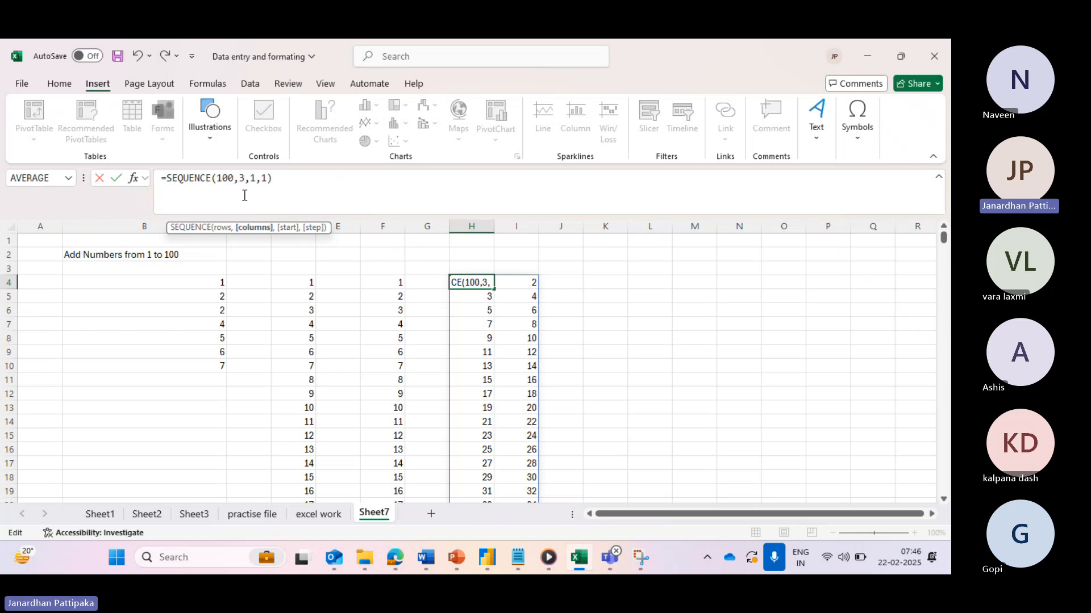
{"action": "left_click", "coordinate": [116, 178]}
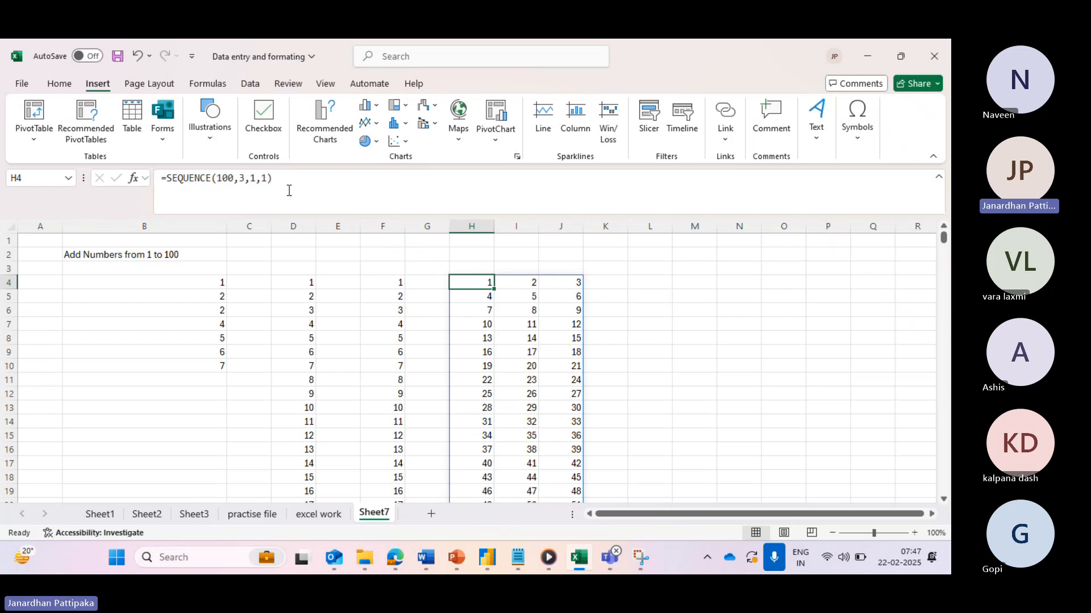
- Make it =SEQUENCE(100,5,1,1) so the array spans H:L, counting 1–5, 6–10 onward
{"action": "left_click", "coordinate": [243, 179]}
{"action": "key", "text": "BackSpace"}
{"action": "type", "text": "5"}
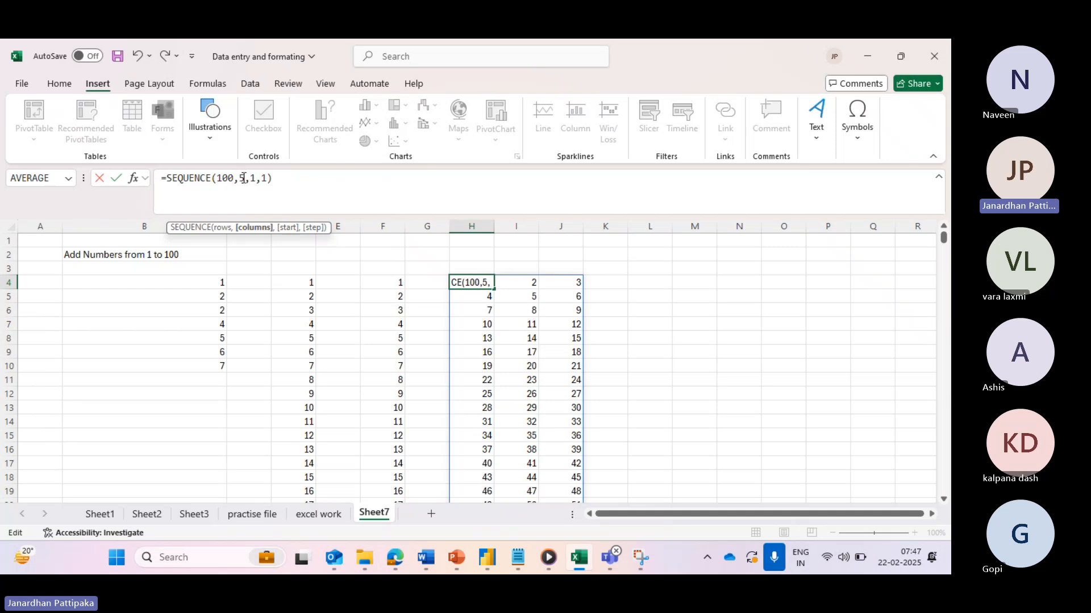
{"action": "left_click", "coordinate": [116, 179]}
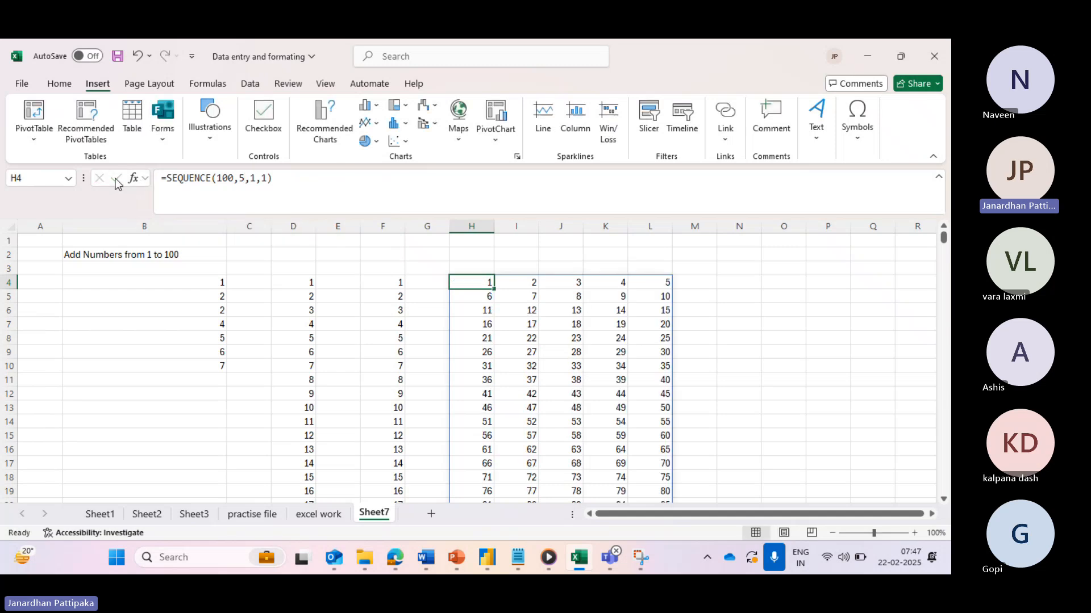
{"action": "scroll", "coordinate": [586, 340], "scroll_direction": "down", "scroll_amount": 6}
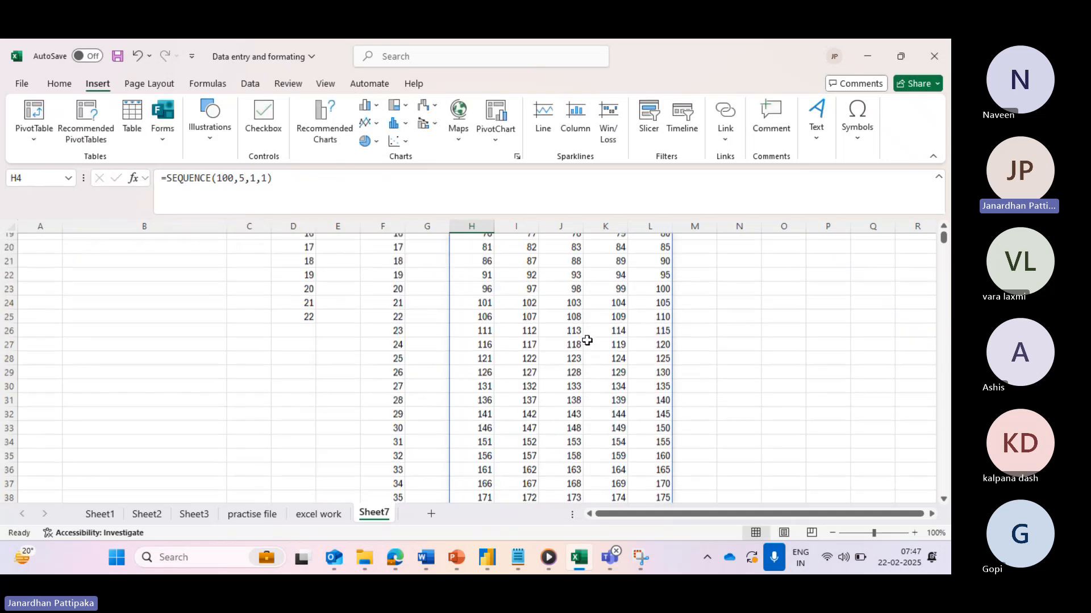
{"action": "scroll", "coordinate": [586, 341], "scroll_direction": "down", "scroll_amount": 20}
{"action": "scroll", "coordinate": [586, 341], "scroll_direction": "up", "scroll_amount": 13}
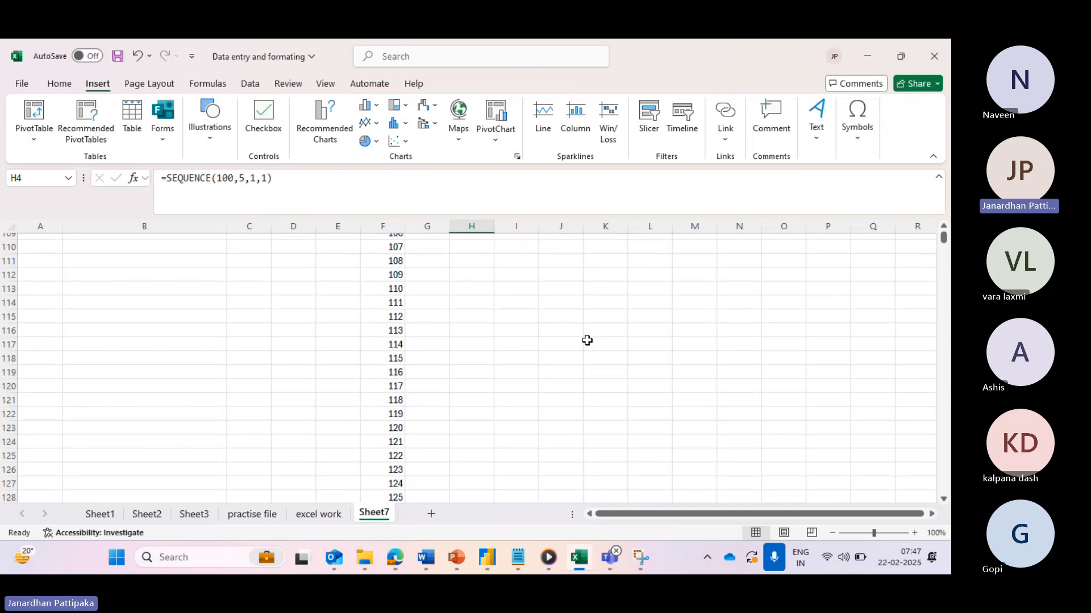
{"action": "scroll", "coordinate": [587, 340], "scroll_direction": "up", "scroll_amount": 20}
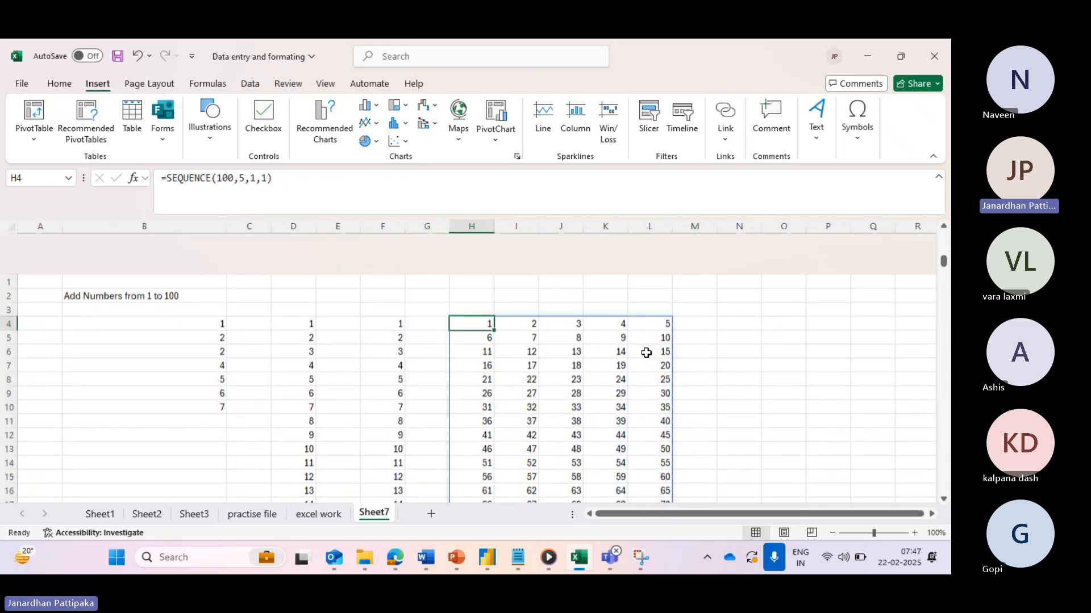
{"action": "scroll", "coordinate": [533, 340], "scroll_direction": "down", "scroll_amount": 20}
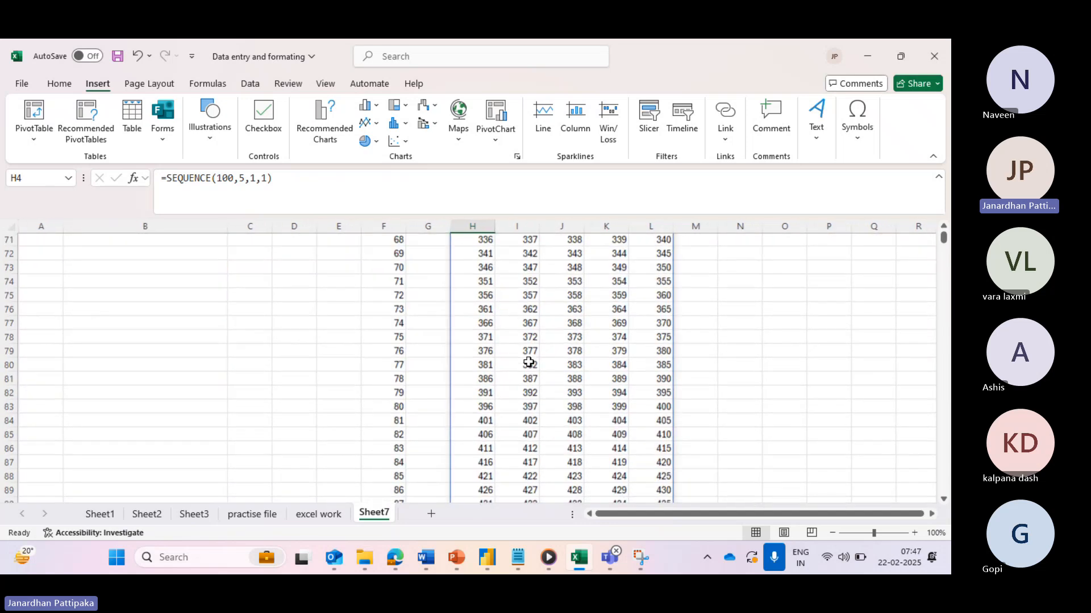
{"action": "scroll", "coordinate": [529, 363], "scroll_direction": "down", "scroll_amount": 5}
{"action": "scroll", "coordinate": [528, 362], "scroll_direction": "up", "scroll_amount": 20}
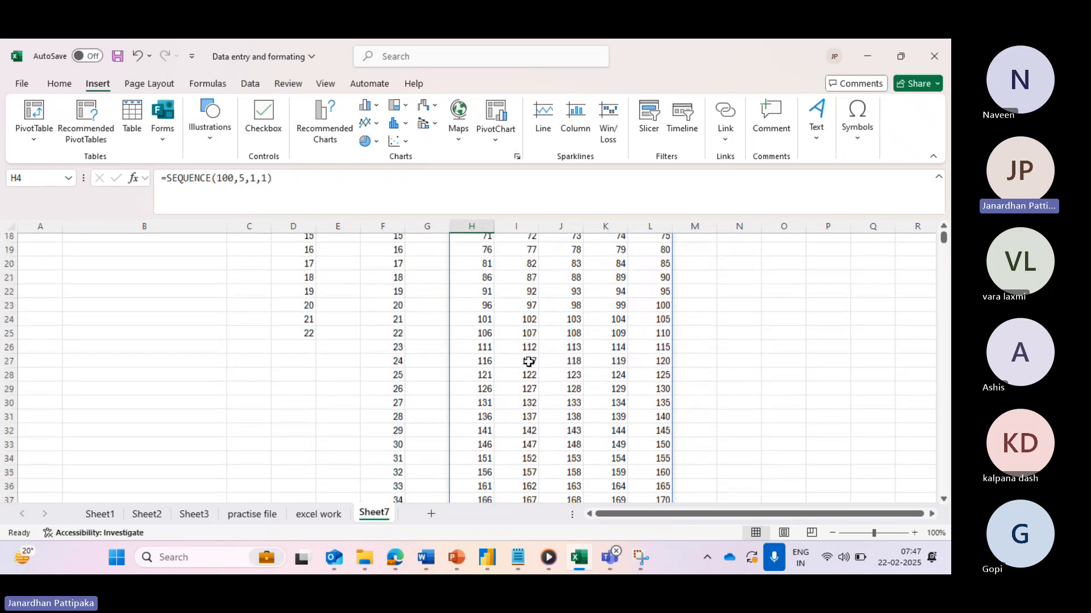
{"action": "scroll", "coordinate": [529, 363], "scroll_direction": "up", "scroll_amount": 6}
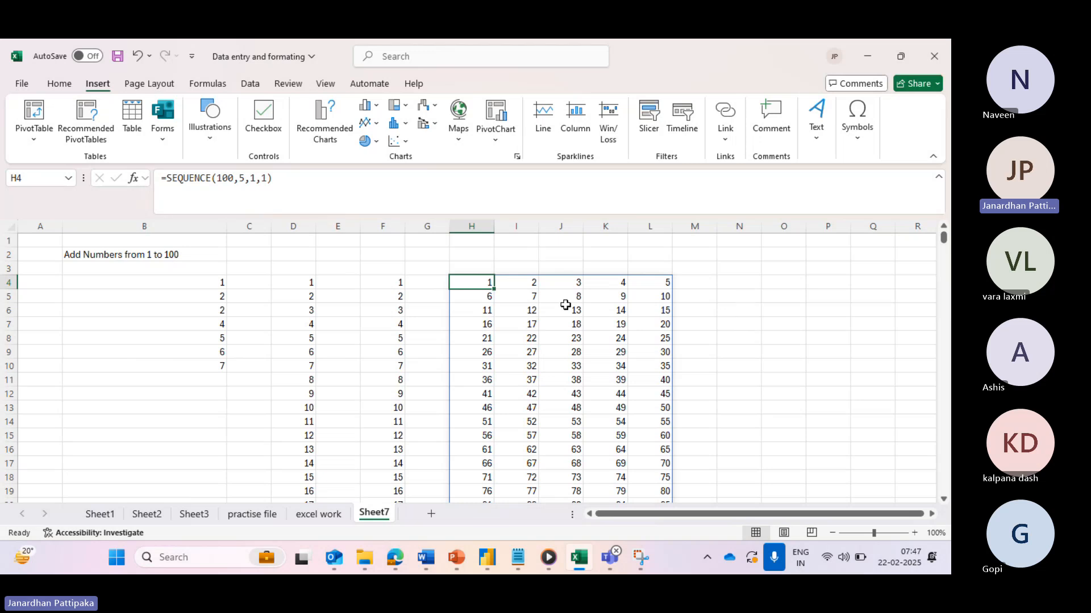
{"action": "left_click", "coordinate": [734, 282]}
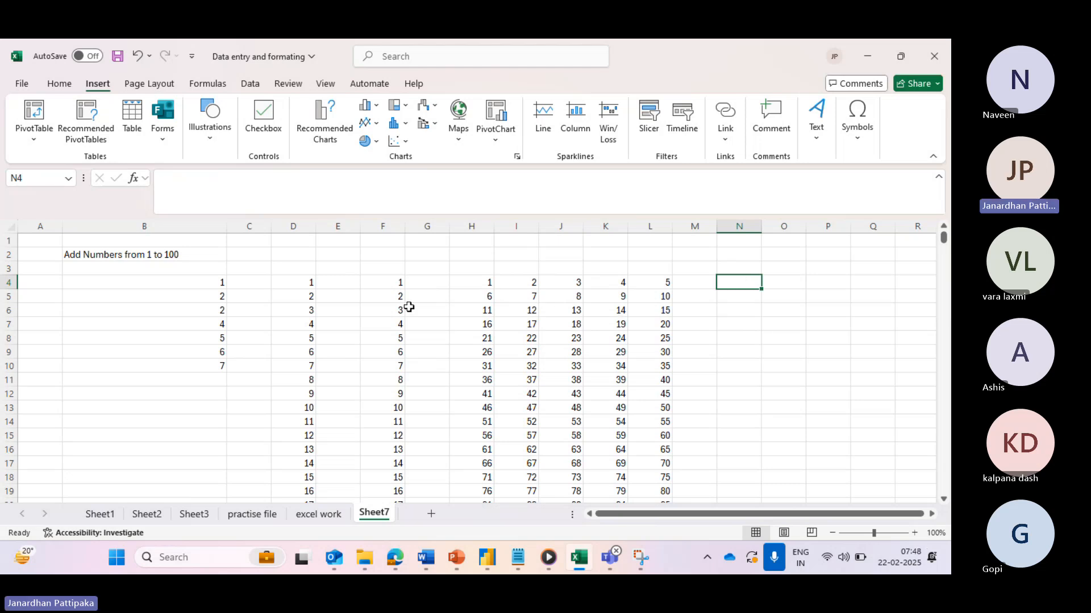
- Jump to the end of the column F series, where it reaches 1000 in F1003
{"action": "scroll", "coordinate": [391, 363], "scroll_direction": "down", "scroll_amount": 1}
{"action": "left_click", "coordinate": [398, 355]}
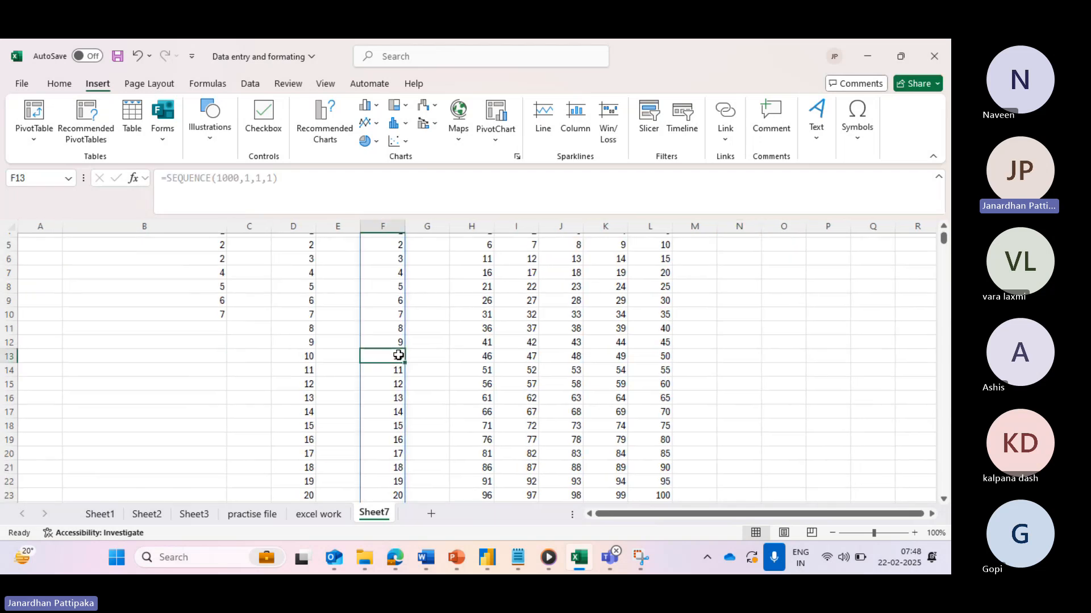
{"action": "key", "text": "ctrl+Down"}
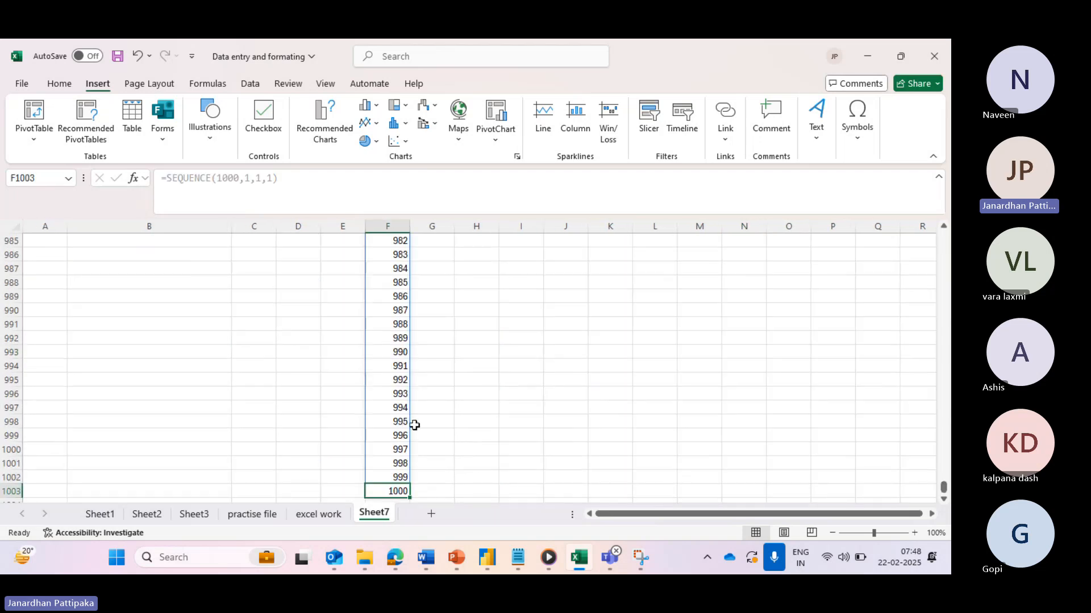
{"action": "left_click", "coordinate": [395, 472]}
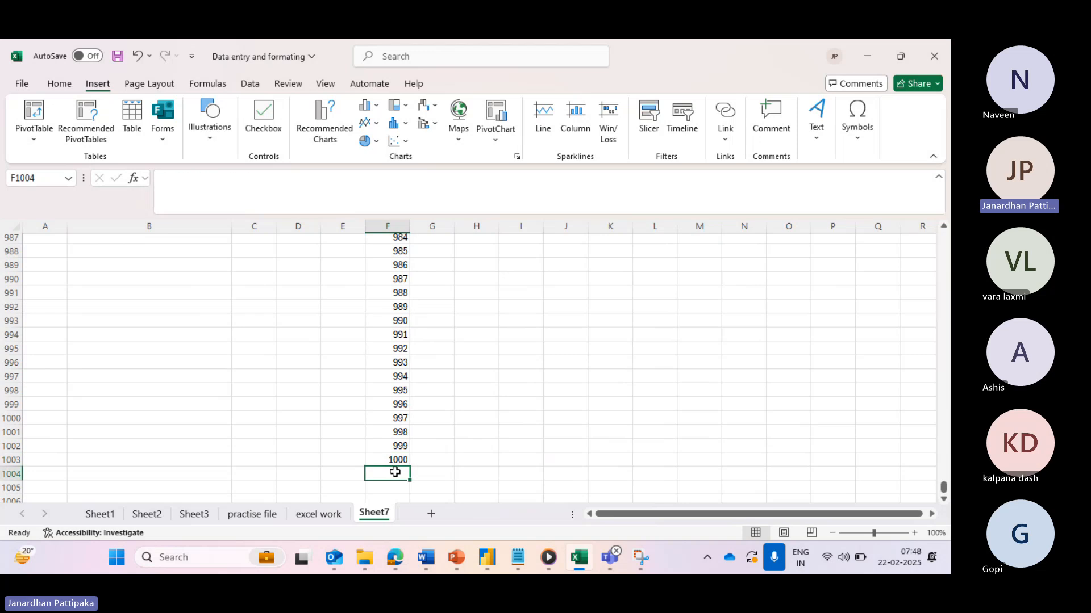
- Return to the first number of column F at F4 and scroll up to row 1
{"action": "scroll", "coordinate": [408, 331], "scroll_direction": "up", "scroll_amount": 20}
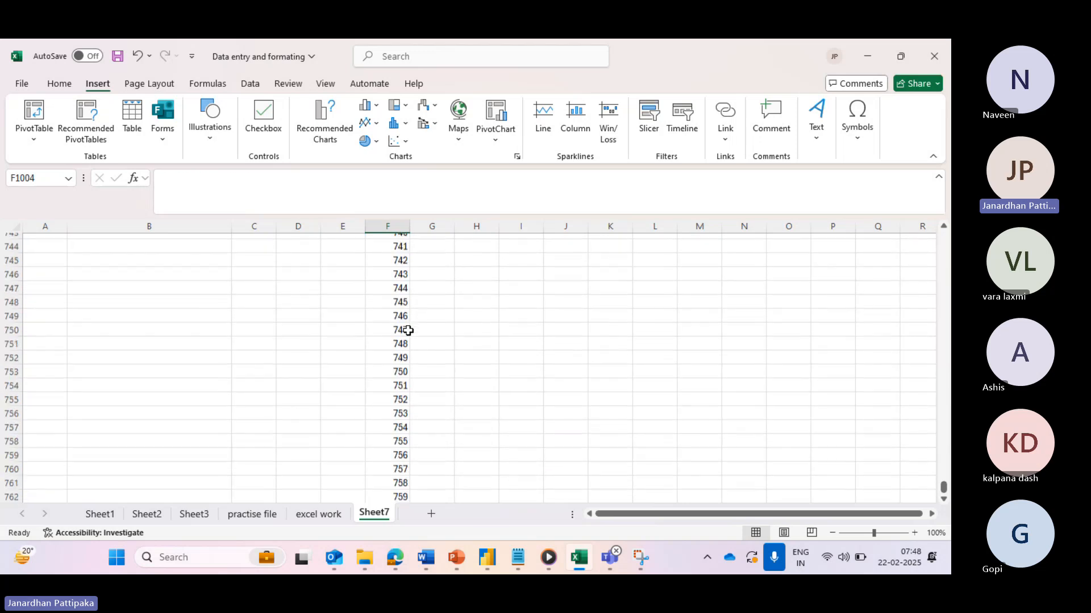
{"action": "scroll", "coordinate": [409, 331], "scroll_direction": "up", "scroll_amount": 20}
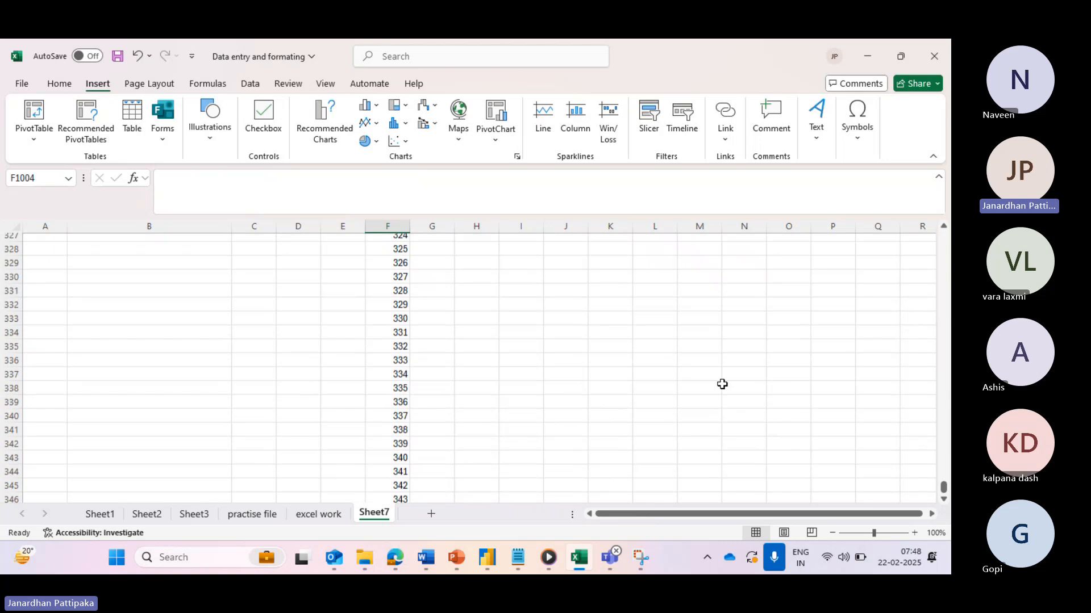
{"action": "scroll", "coordinate": [722, 385], "scroll_direction": "up", "scroll_amount": 6}
{"action": "left_click", "coordinate": [396, 404]}
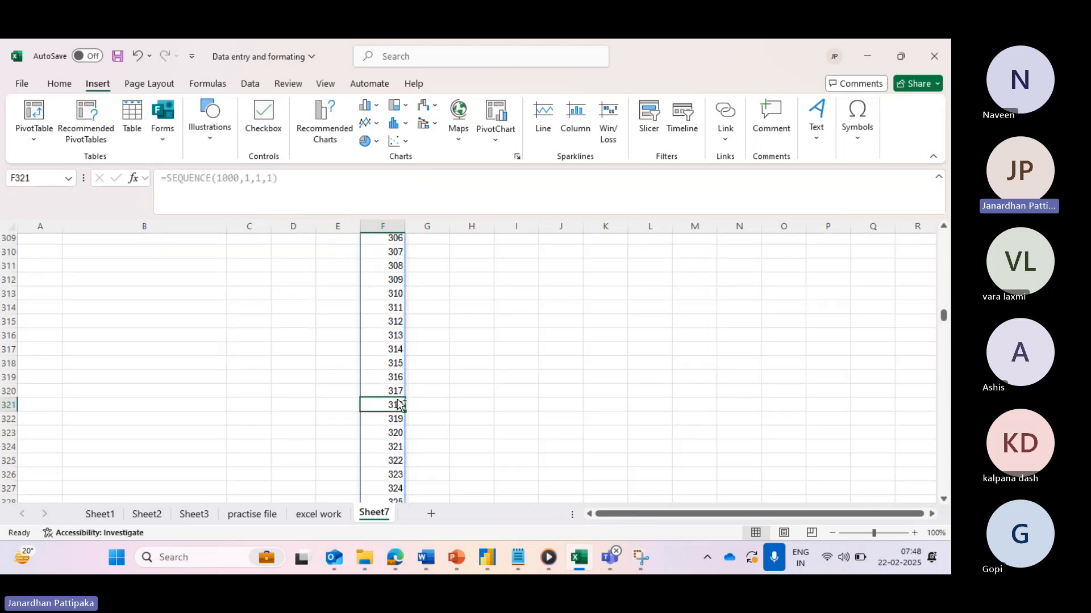
{"action": "key", "text": "ctrl+Up"}
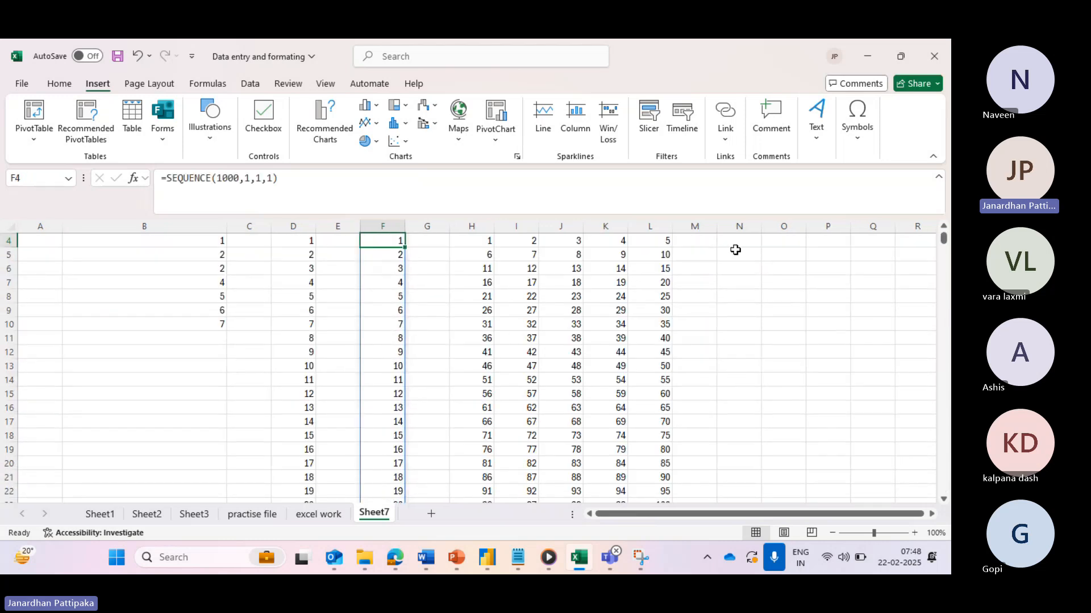
{"action": "scroll", "coordinate": [739, 248], "scroll_direction": "up", "scroll_amount": 1}
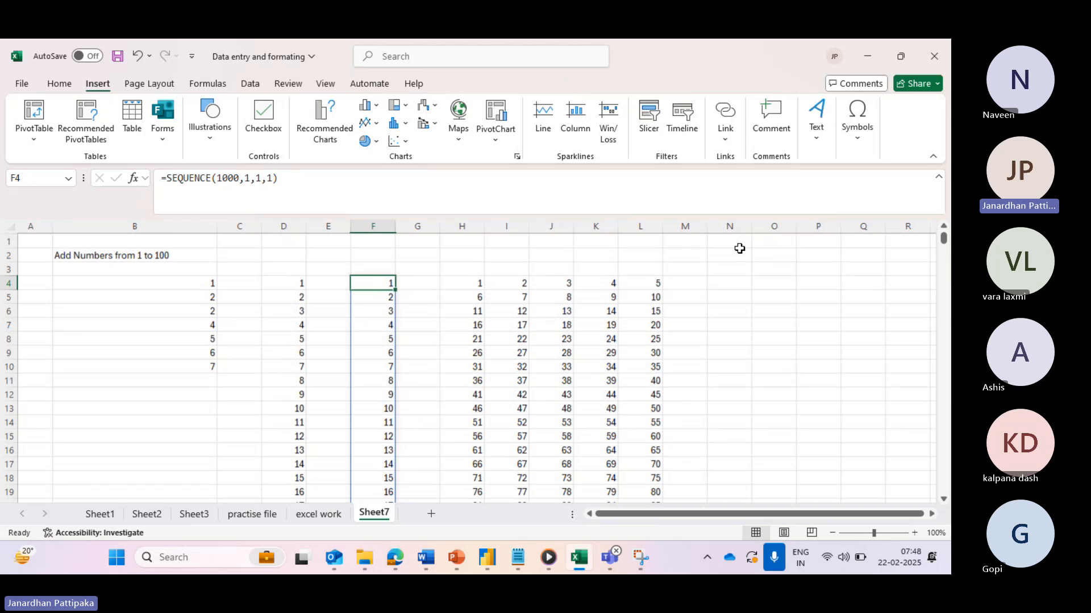
- Enter the header 'odd' in N3 and move to N5
{"action": "left_click", "coordinate": [730, 285]}
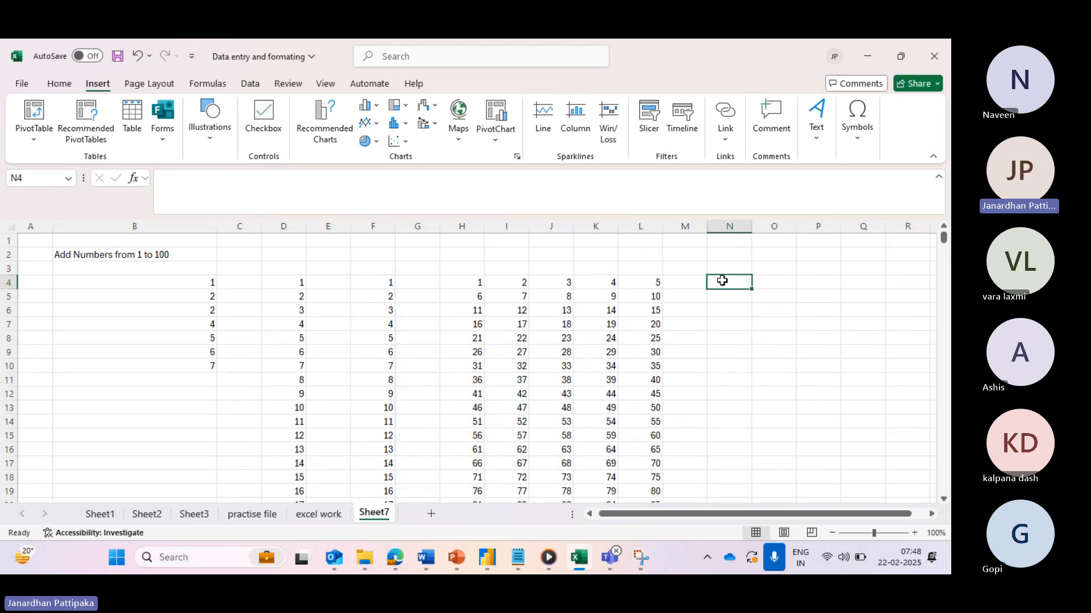
{"action": "left_click", "coordinate": [722, 270]}
{"action": "type", "text": "odd"}
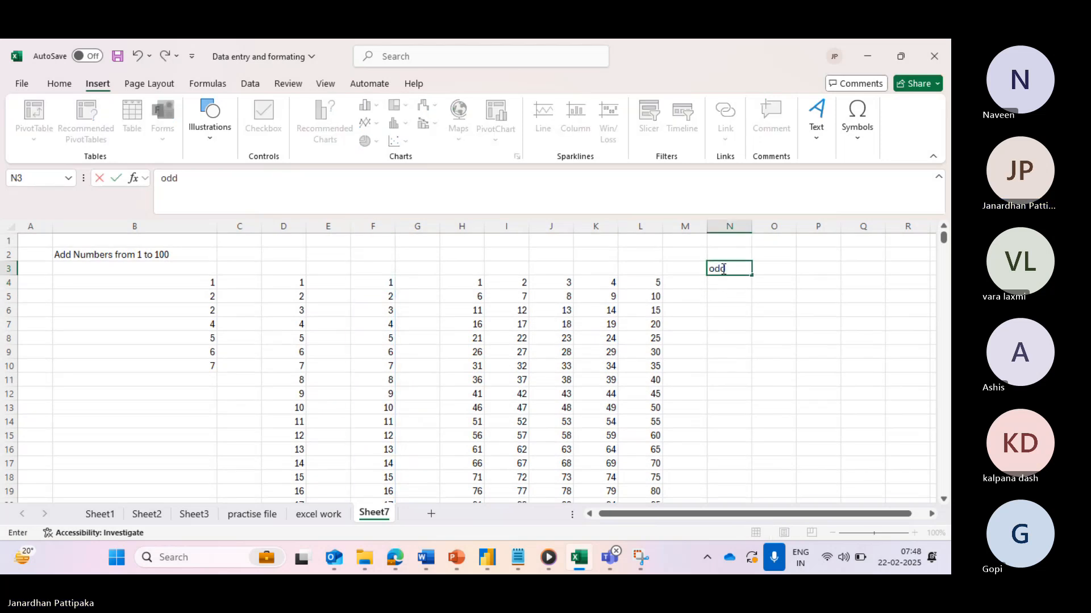
{"action": "left_click", "coordinate": [721, 296]}
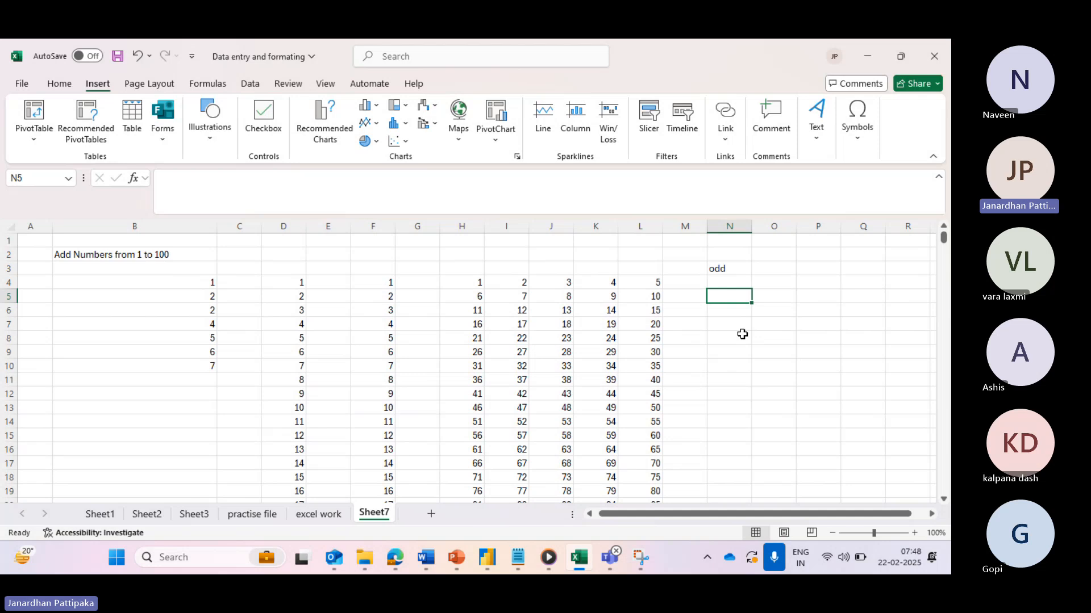
- Start a =SEQUENCE( formula in N5 by accepting the =seq autocomplete suggestion
{"action": "type", "text": "="}
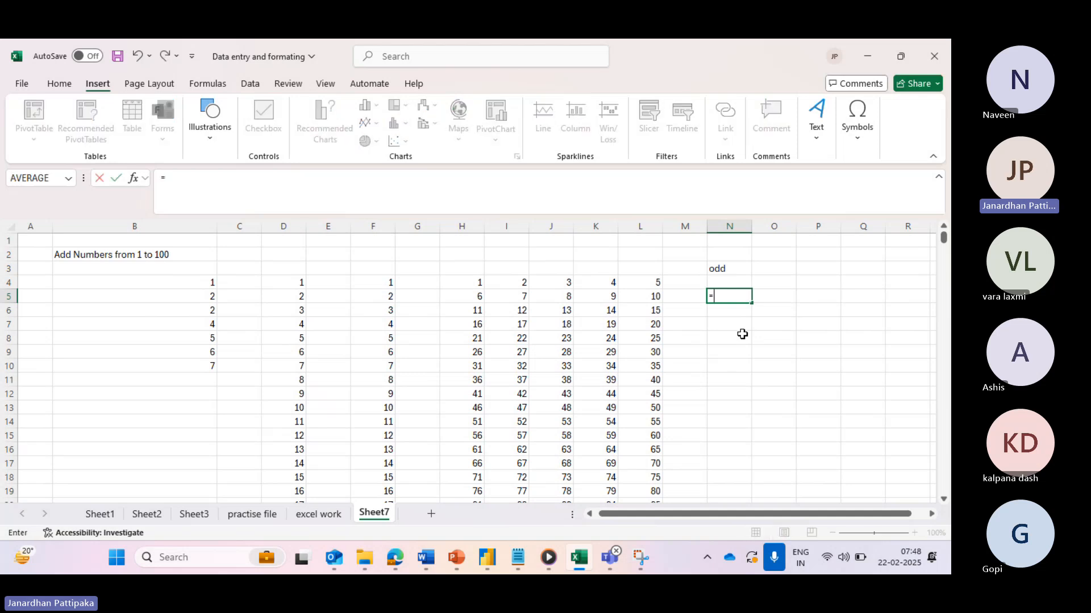
{"action": "type", "text": "se"}
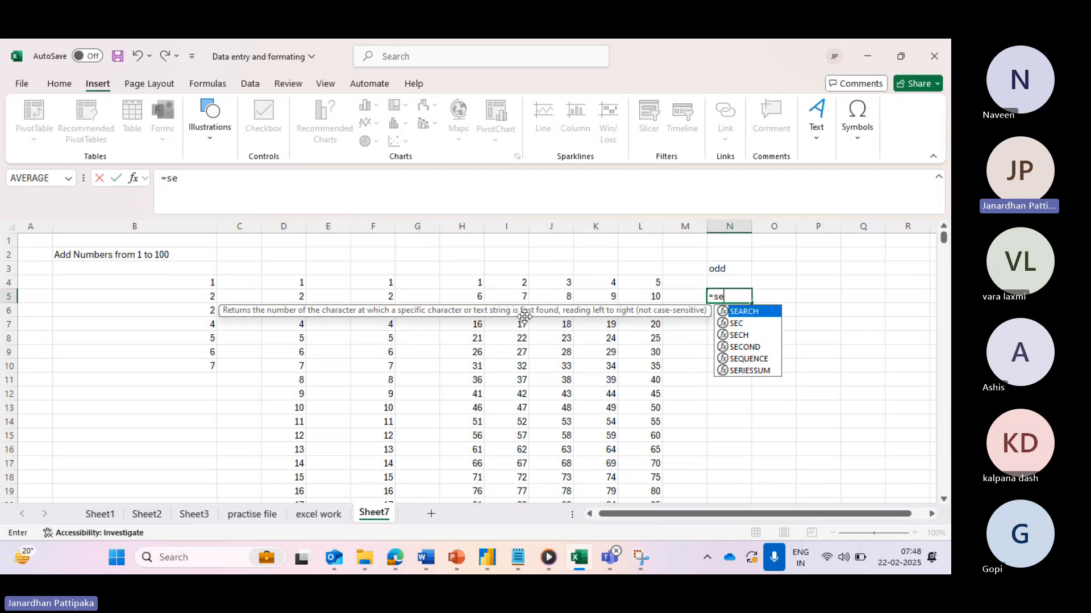
{"action": "type", "text": "q"}
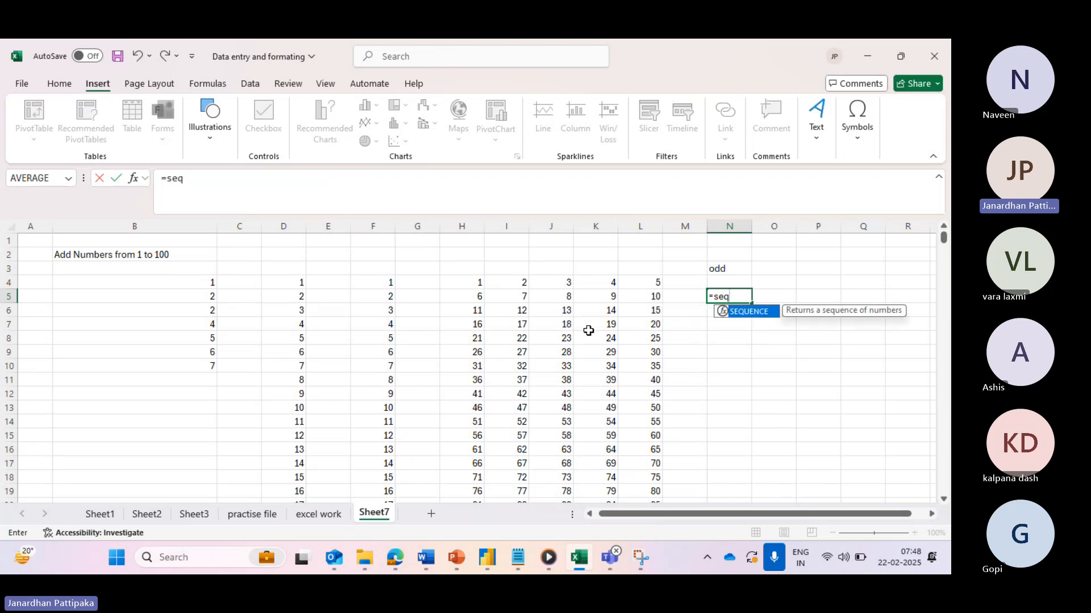
{"action": "key", "text": "Tab"}
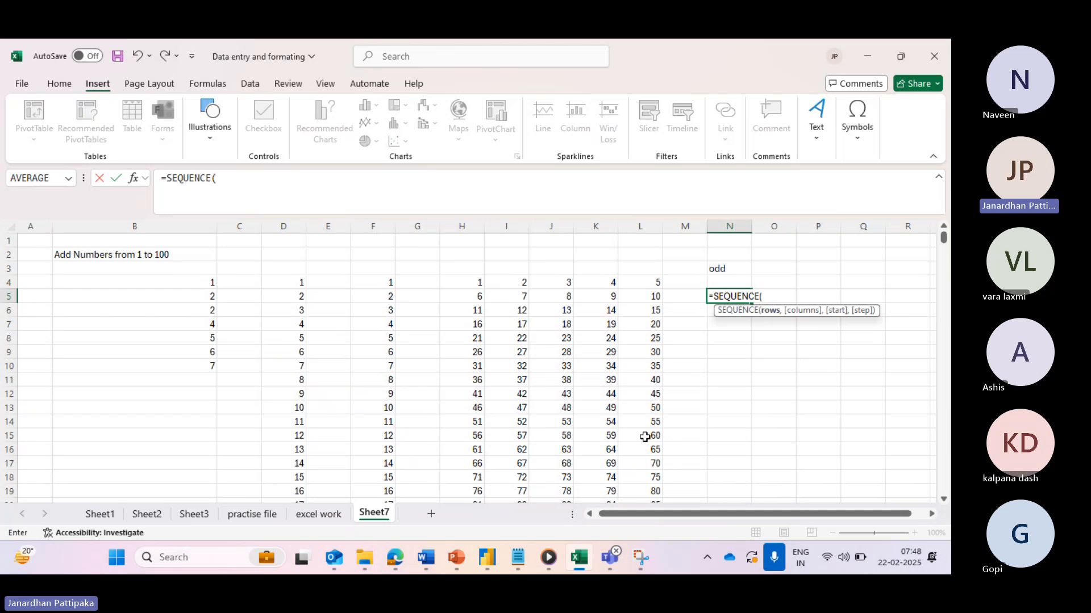
{"action": "mouse_move", "coordinate": [607, 556]}
{"action": "left_click", "coordinate": [614, 475]}
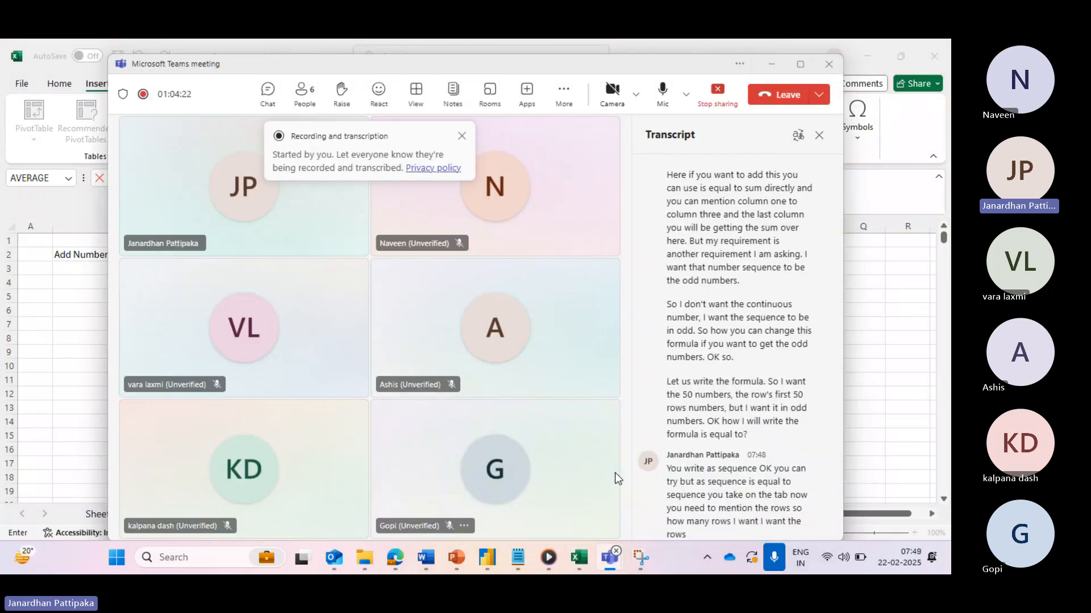
{"action": "key", "text": "alt+Tab"}
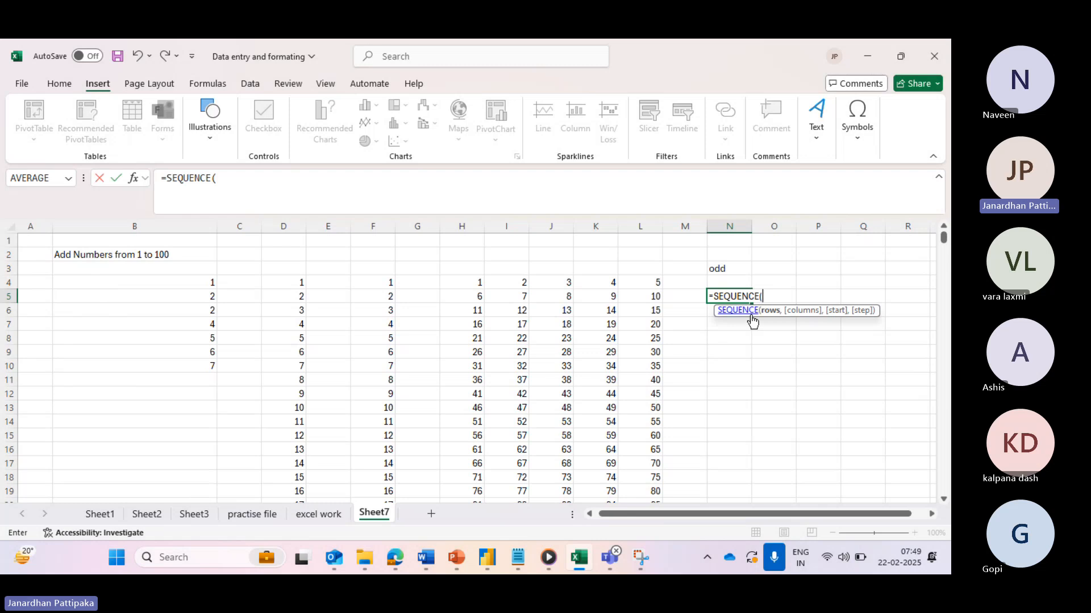
{"action": "left_click", "coordinate": [238, 178]}
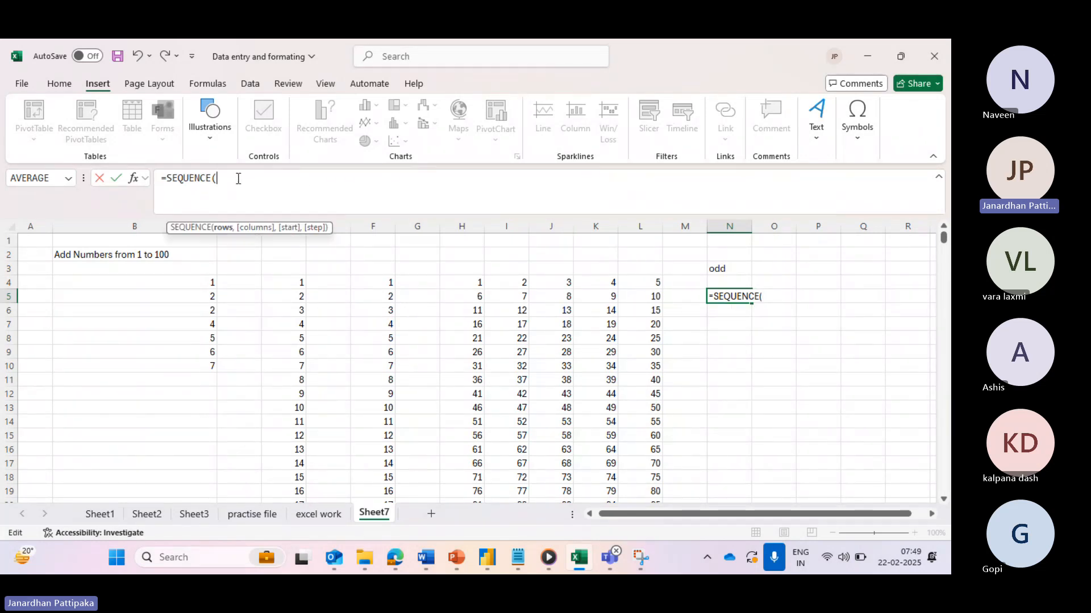
- Complete N5 as =SEQUENCE(50,1,1,2), listing odd numbers 1 to 99 down column N
{"action": "type", "text": "50"}
{"action": "type", "text": ",1"}
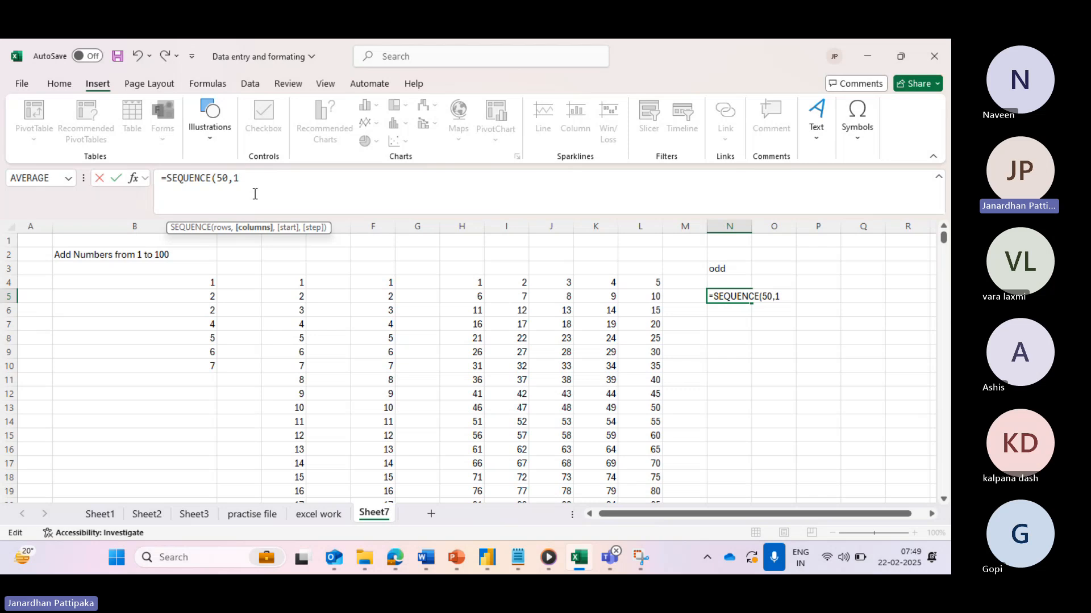
{"action": "type", "text": ","}
{"action": "type", "text": "1,1,"}
{"action": "type", "text": "2)"}
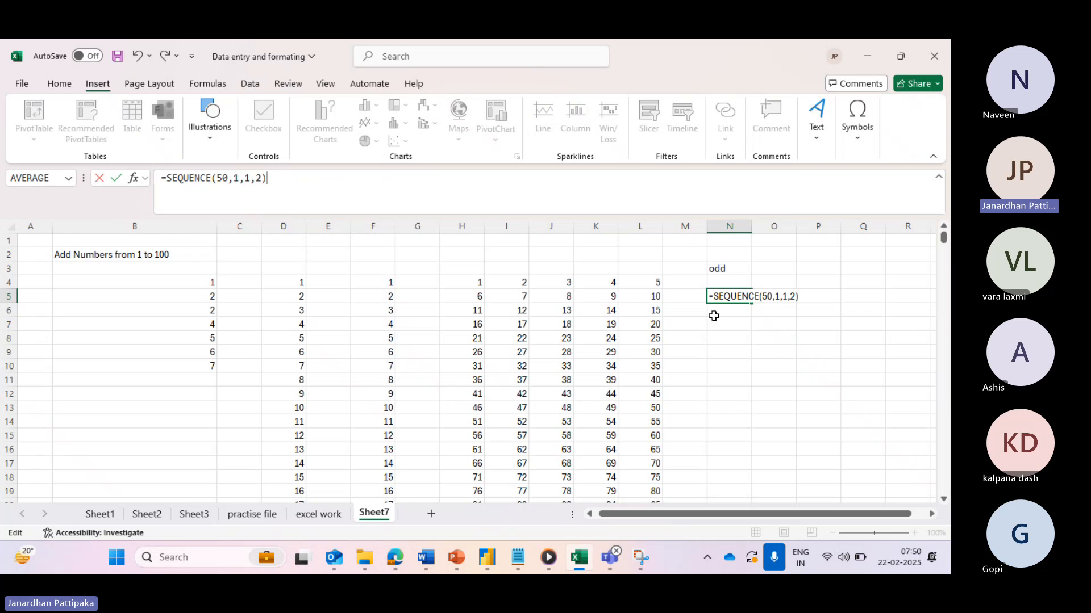
{"action": "left_click", "coordinate": [116, 181]}
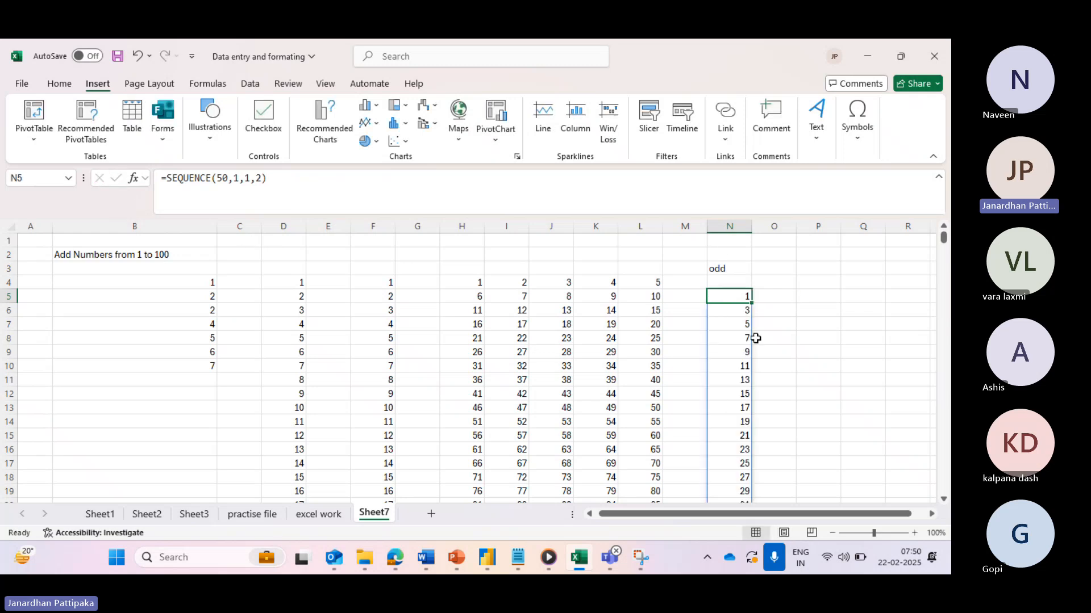
{"action": "scroll", "coordinate": [737, 402], "scroll_direction": "down", "scroll_amount": 12}
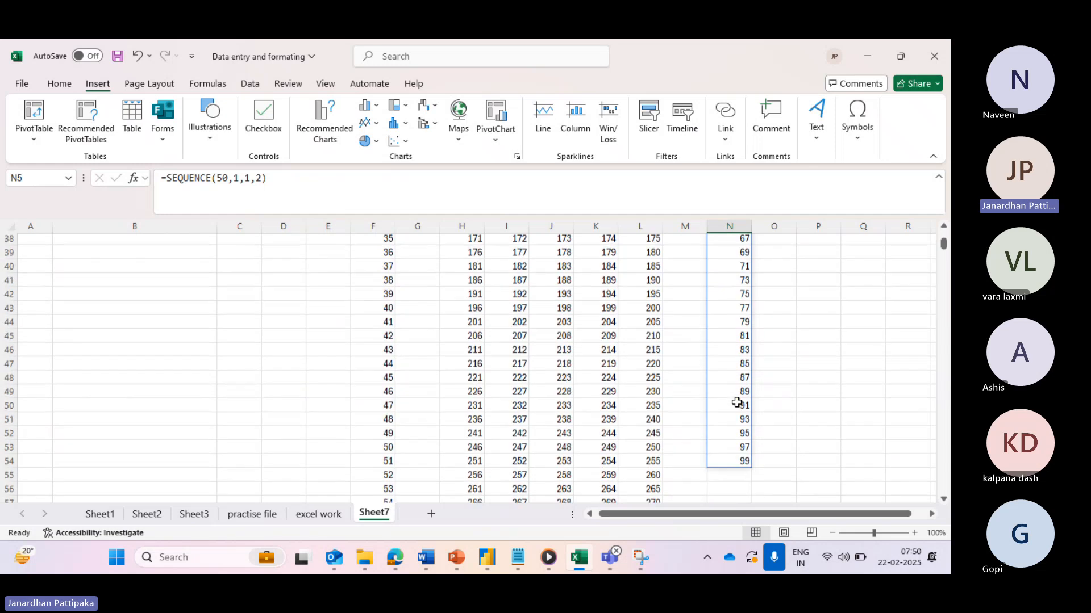
{"action": "scroll", "coordinate": [737, 402], "scroll_direction": "up", "scroll_amount": 13}
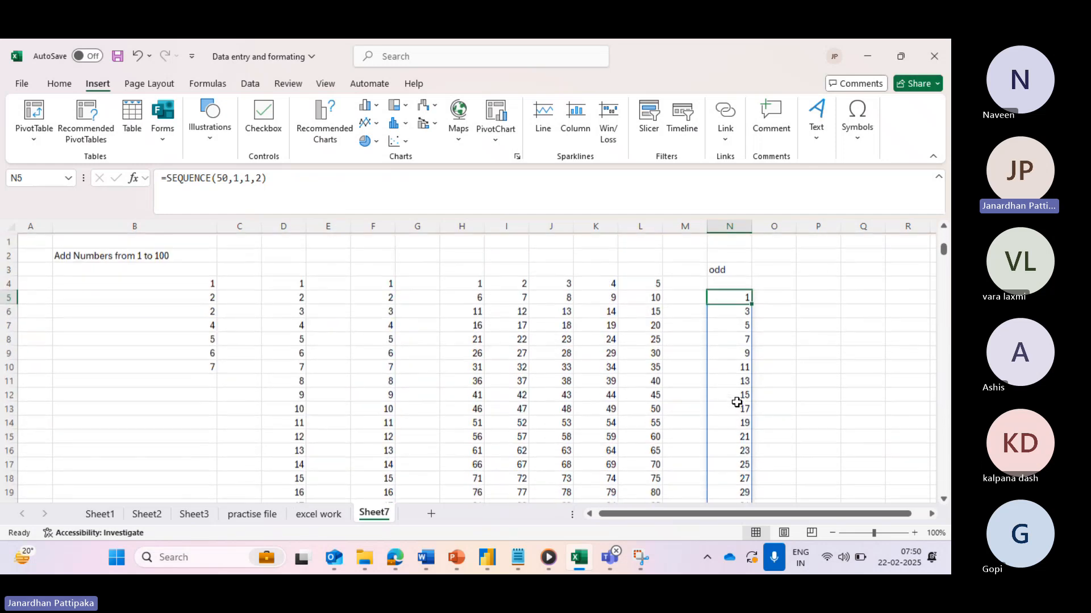
{"action": "scroll", "coordinate": [737, 403], "scroll_direction": "down", "scroll_amount": 2}
{"action": "scroll", "coordinate": [739, 297], "scroll_direction": "up", "scroll_amount": 3}
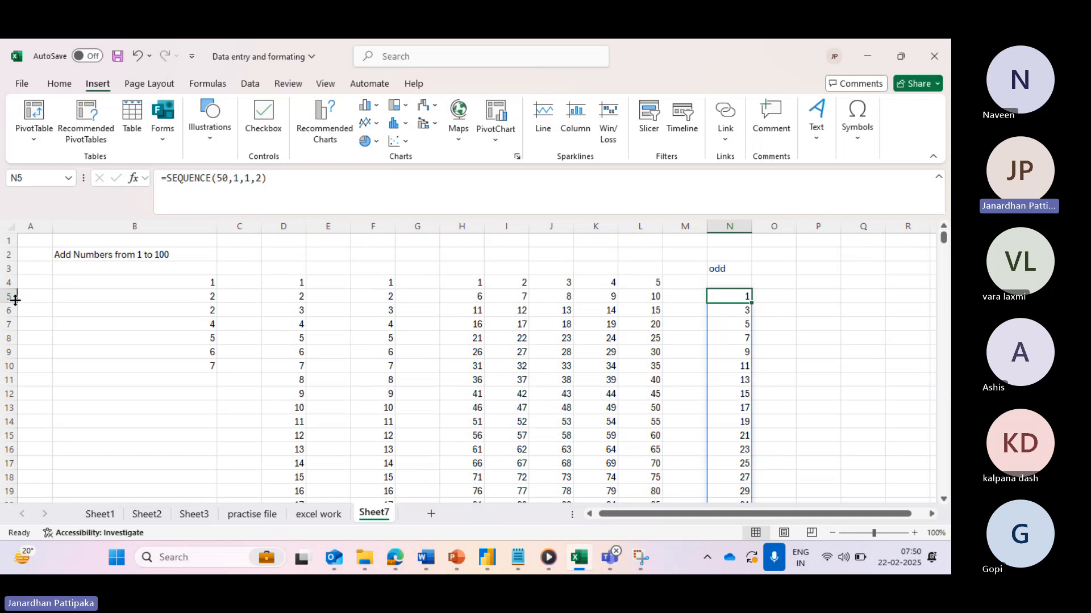
{"action": "scroll", "coordinate": [555, 399], "scroll_direction": "down", "scroll_amount": 15}
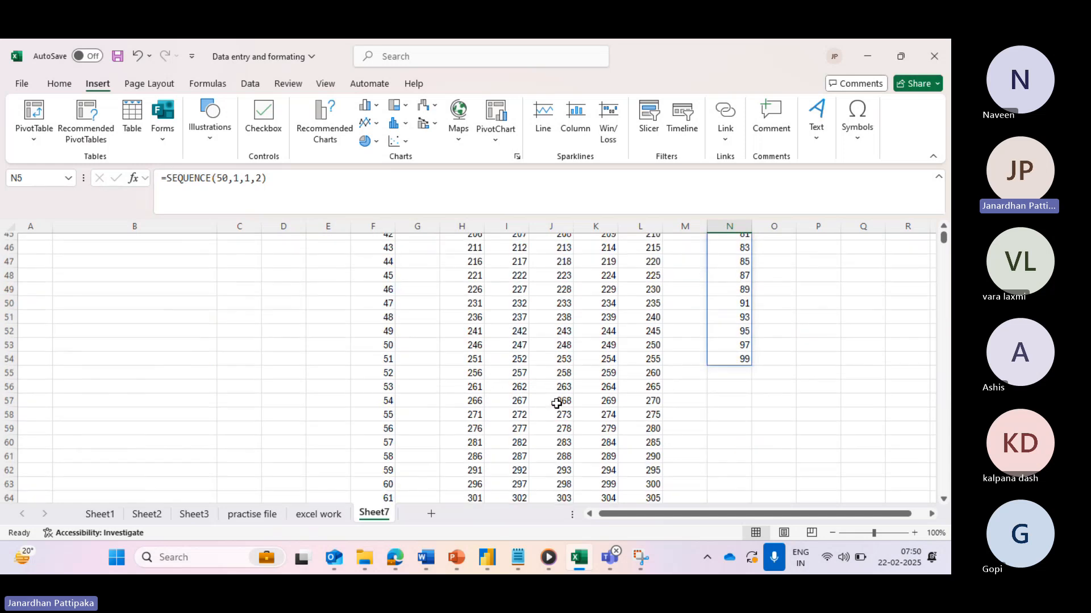
{"action": "left_click", "coordinate": [744, 357]}
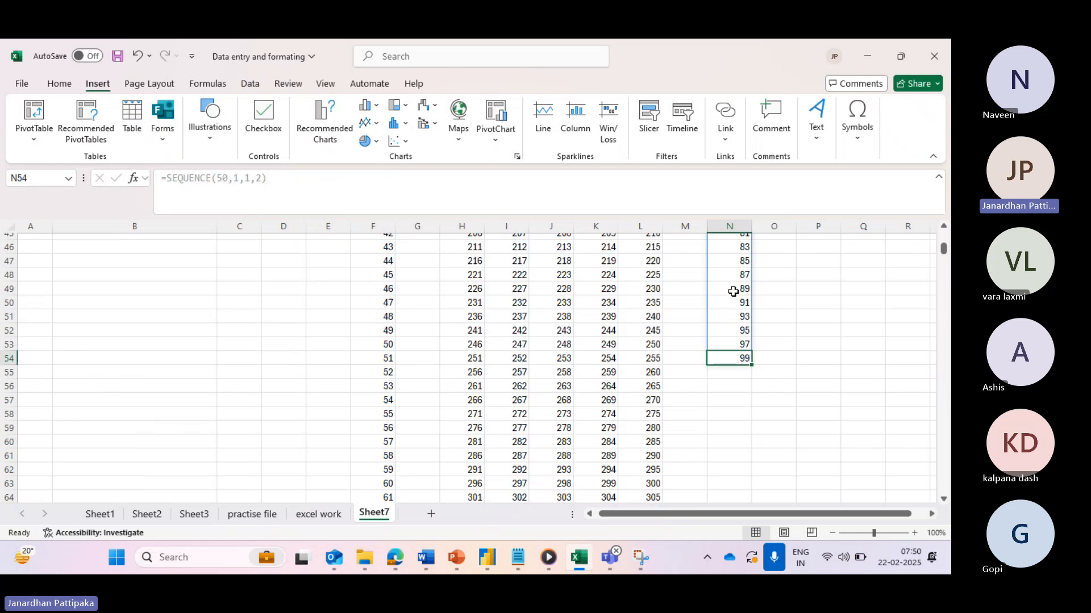
{"action": "scroll", "coordinate": [734, 291], "scroll_direction": "up", "scroll_amount": 15}
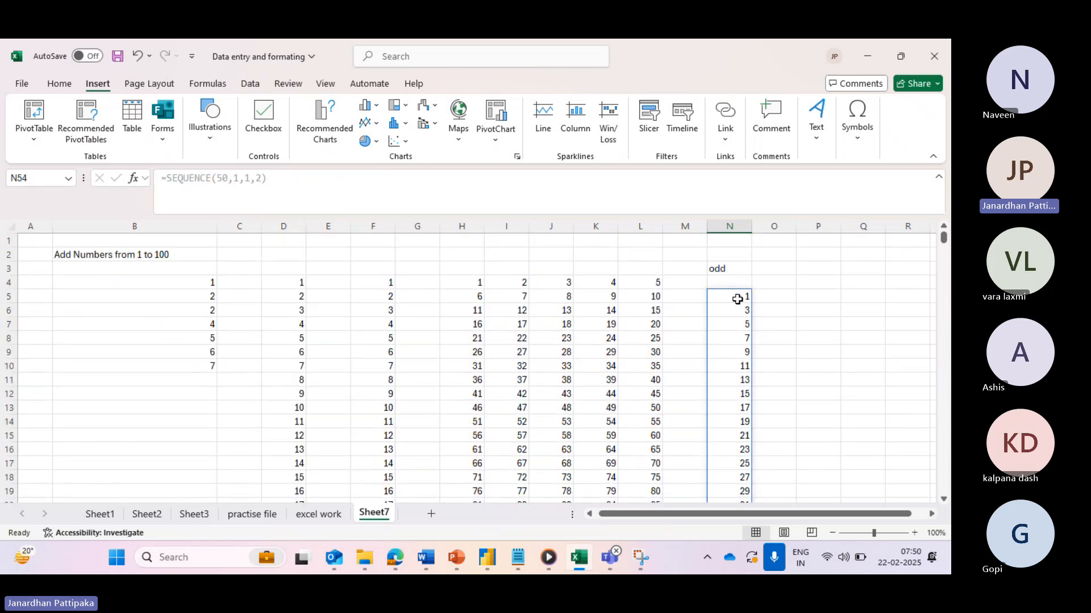
{"action": "mouse_move", "coordinate": [741, 296]}
{"action": "left_mouse_down"}
{"action": "mouse_move", "coordinate": [737, 309]}
{"action": "mouse_move", "coordinate": [742, 297]}
{"action": "left_mouse_up"}
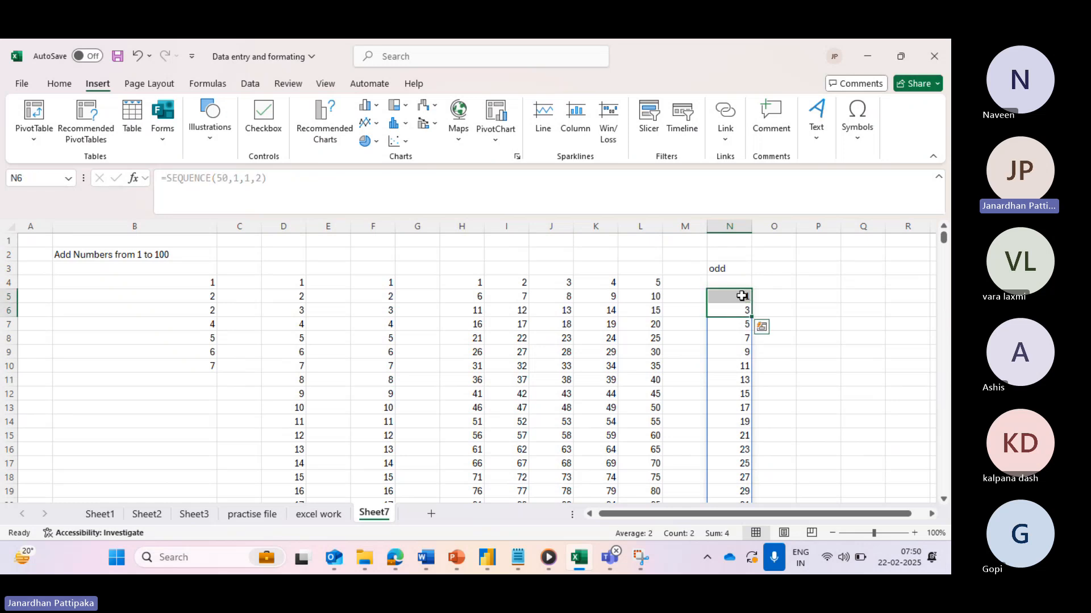
{"action": "left_click", "coordinate": [742, 296]}
{"action": "key", "text": "shift+Down"}
{"action": "key", "text": "shift+Down"}
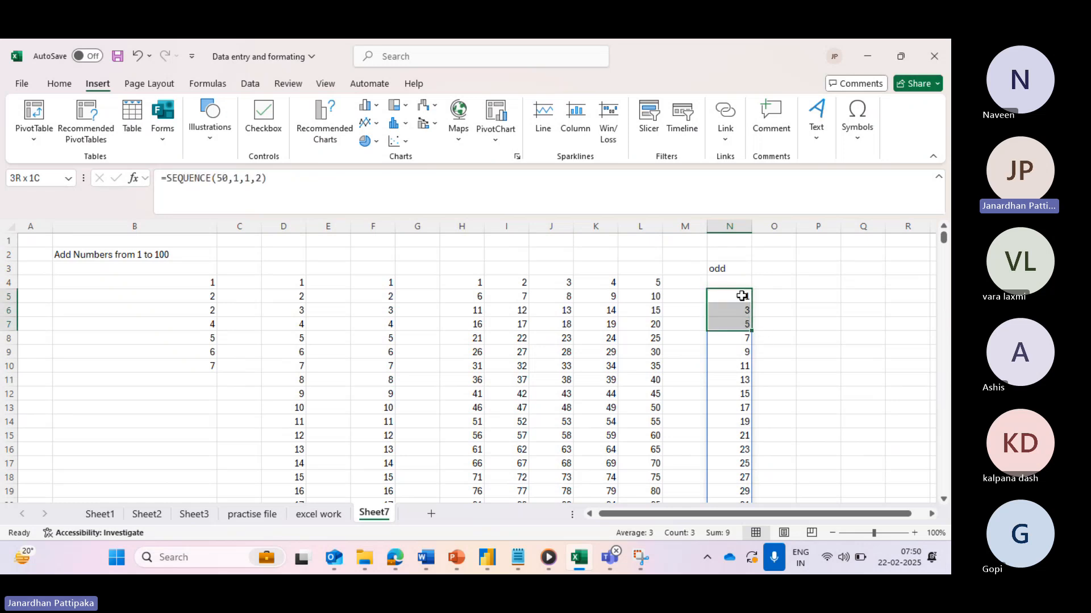
{"action": "key", "text": "ctrl+shift+Down"}
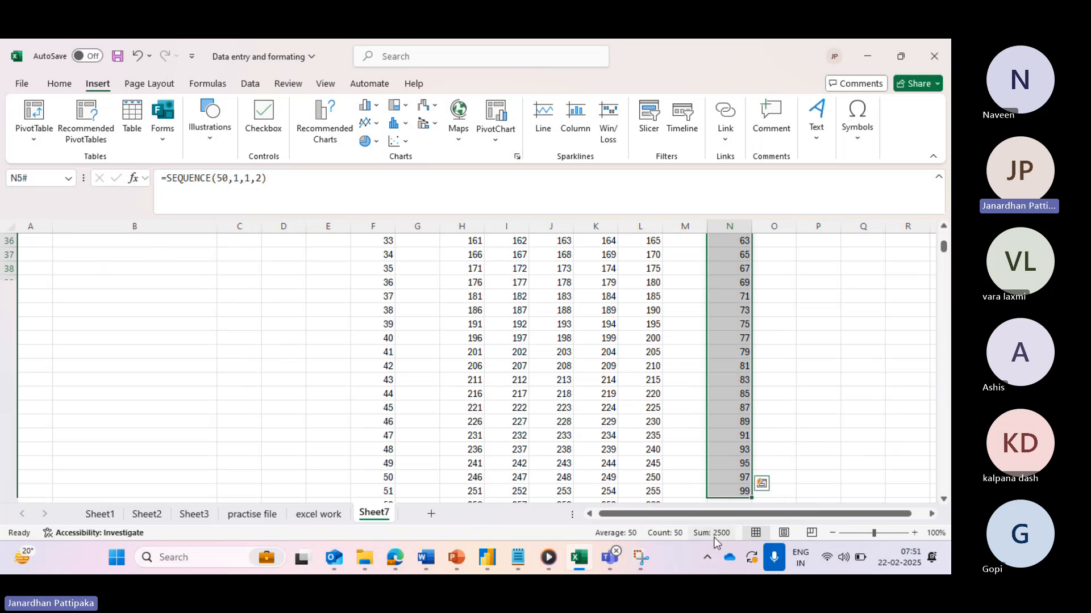
{"action": "left_click", "coordinate": [780, 366]}
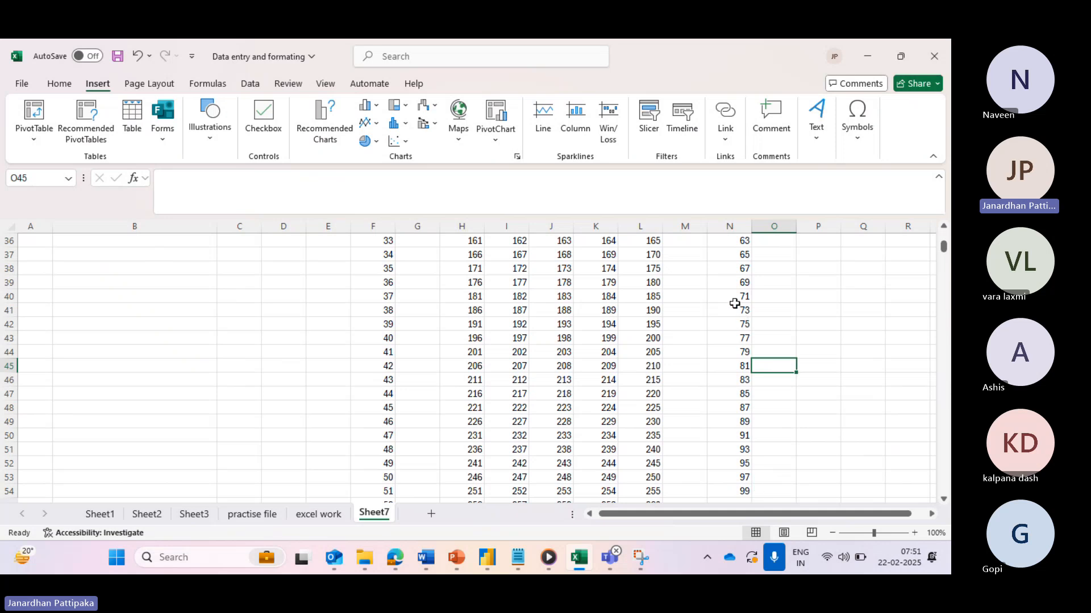
{"action": "scroll", "coordinate": [734, 304], "scroll_direction": "up", "scroll_amount": 11}
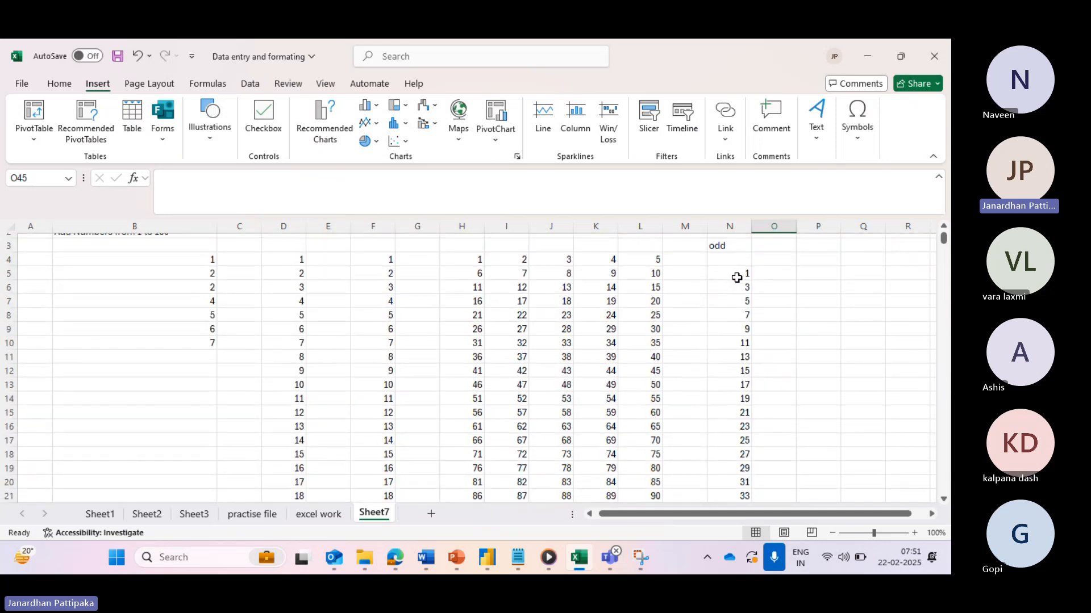
{"action": "left_click", "coordinate": [736, 276]}
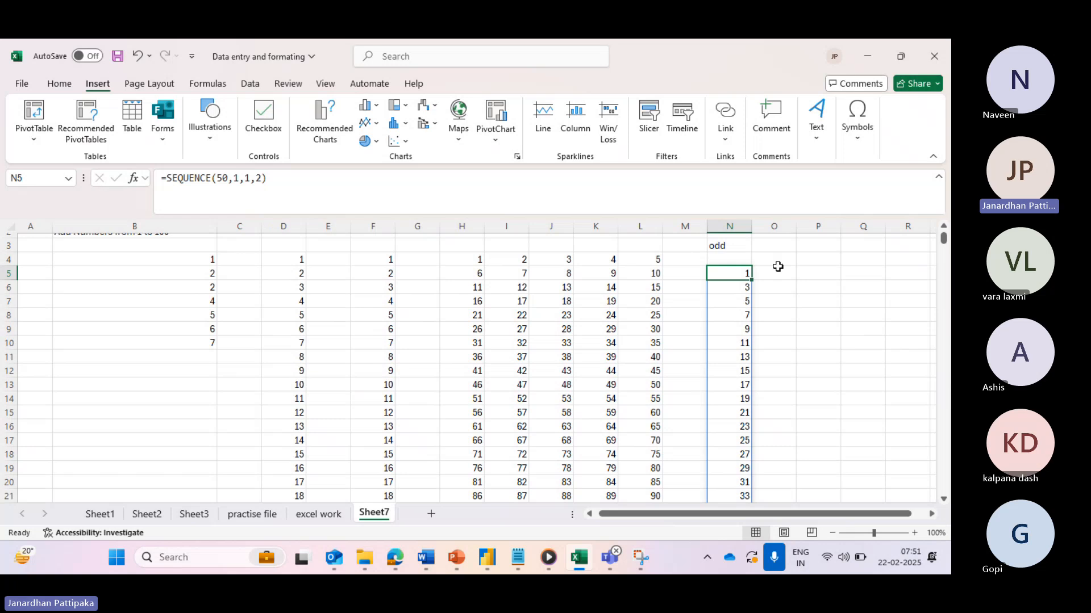
- Enter the heading 'even' in cell P3
{"action": "left_click", "coordinate": [806, 248]}
{"action": "type", "text": "e"}
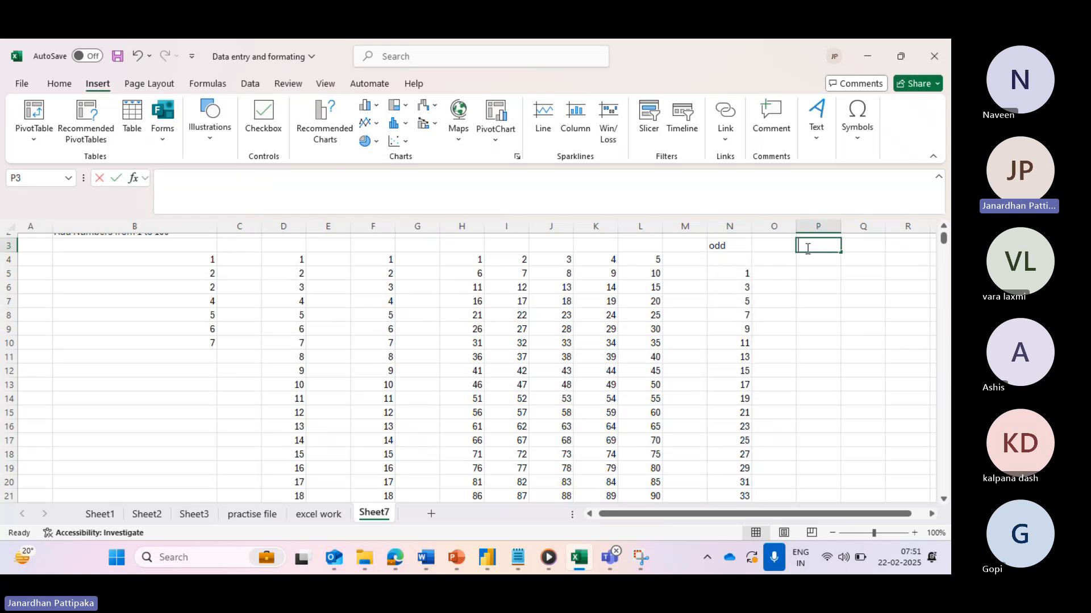
{"action": "type", "text": "v"}
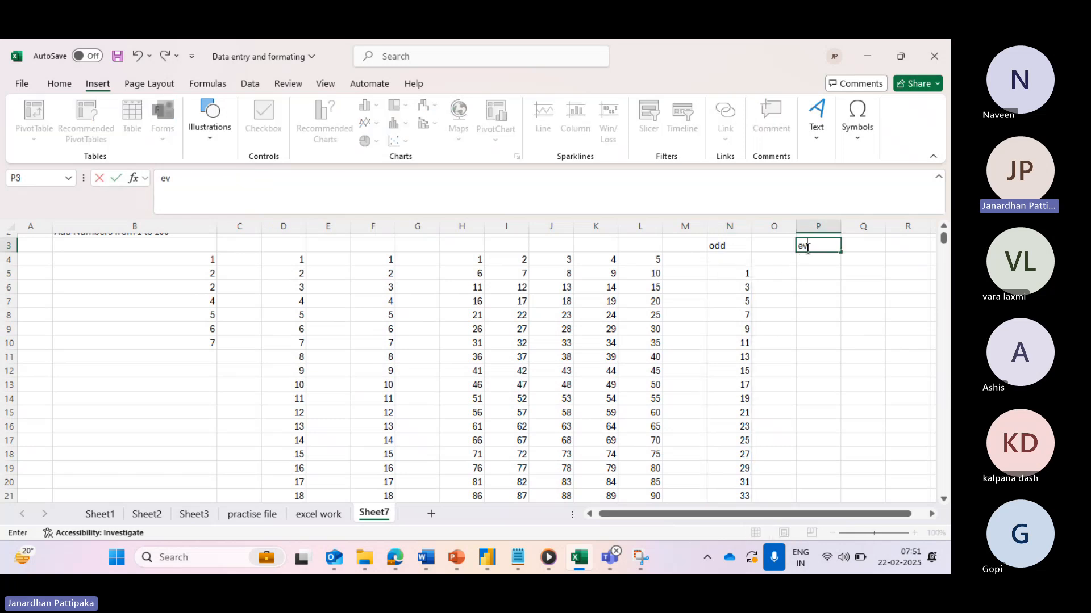
{"action": "type", "text": "en"}
{"action": "left_click", "coordinate": [805, 275]}
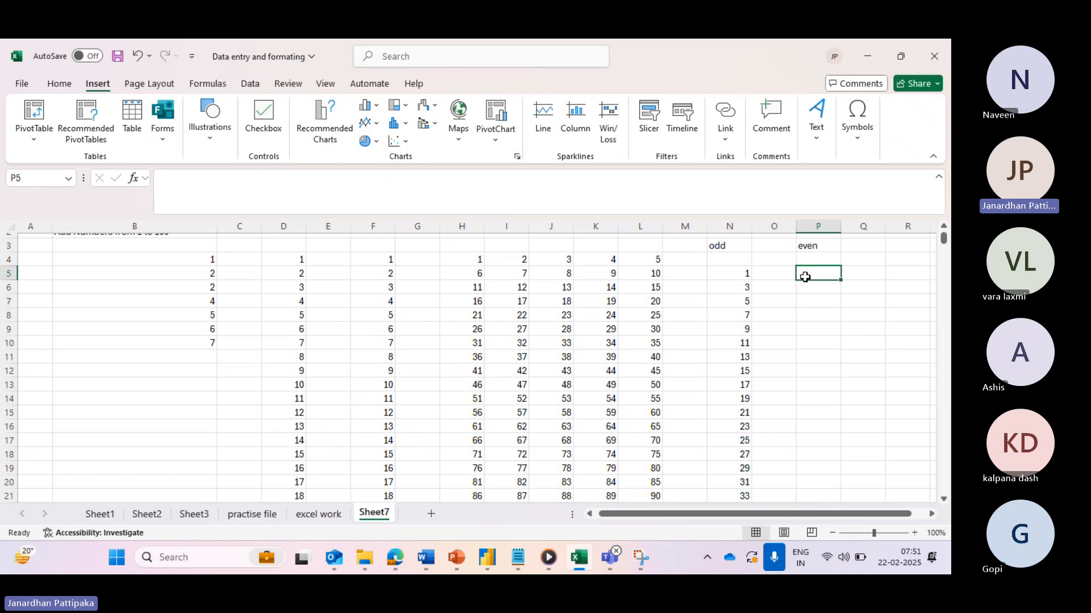
- Enter =SEQUENCE(50,1,2,2) in P5 to list even numbers 2 to 100 down column P
{"action": "type", "text": "="}
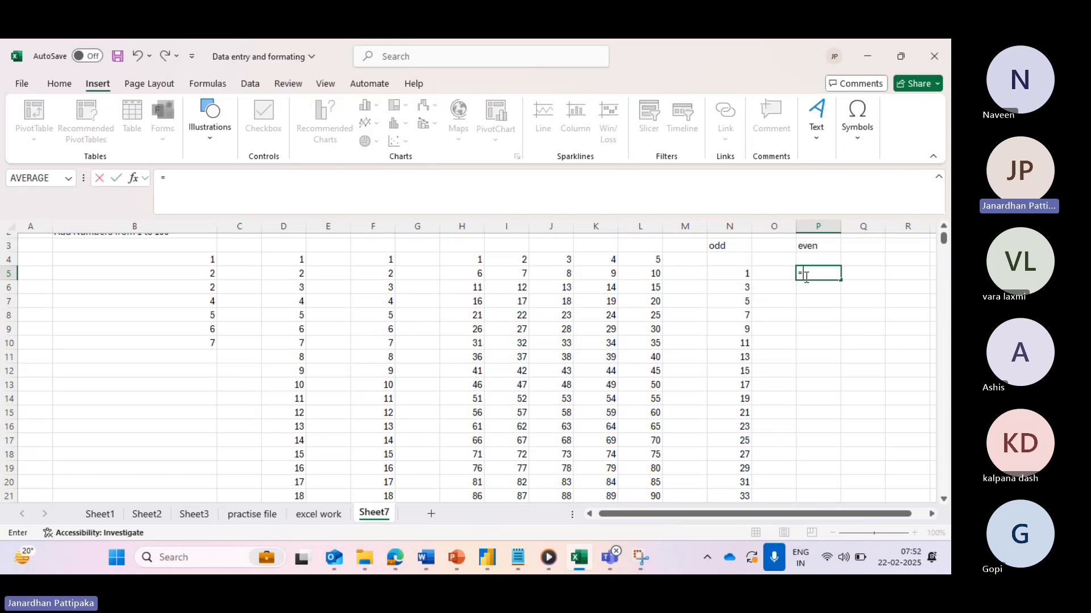
{"action": "type", "text": "sequen"}
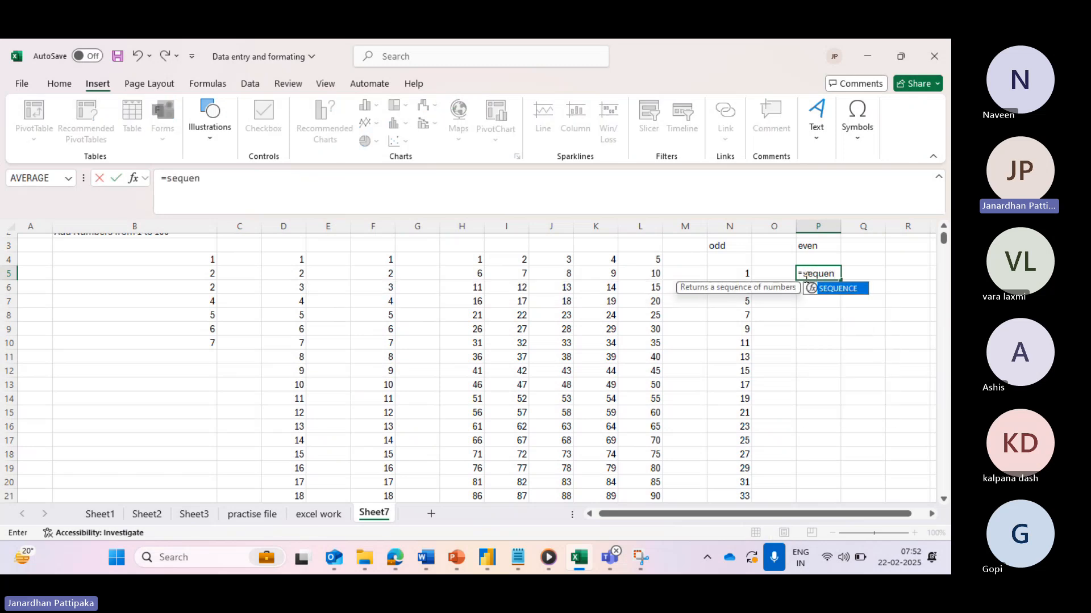
{"action": "type", "text": "ce"}
{"action": "double_click", "coordinate": [813, 289]}
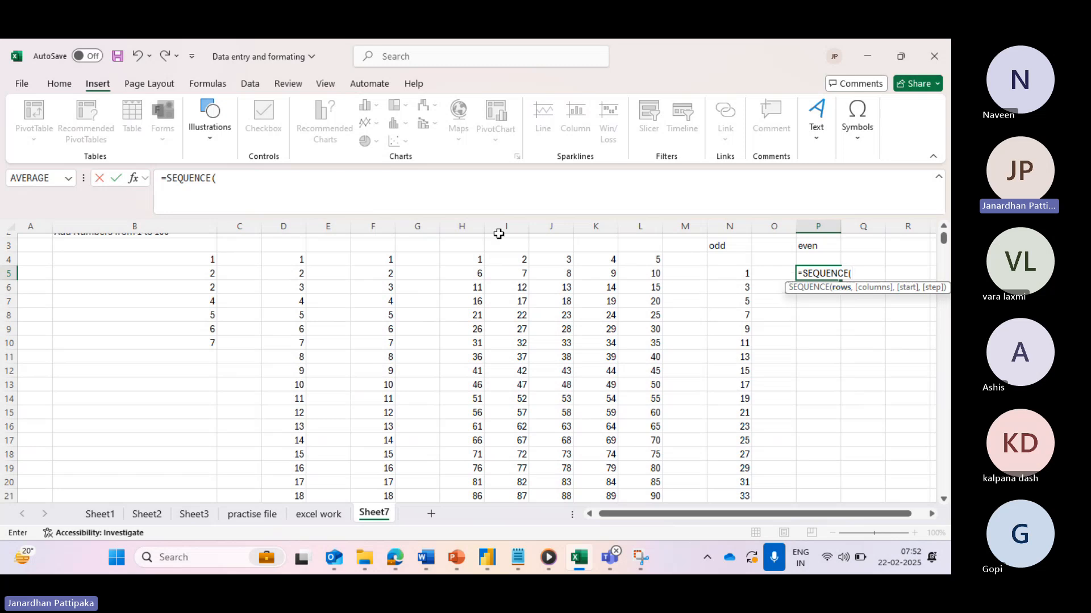
{"action": "left_click", "coordinate": [237, 179]}
{"action": "type", "text": "50"}
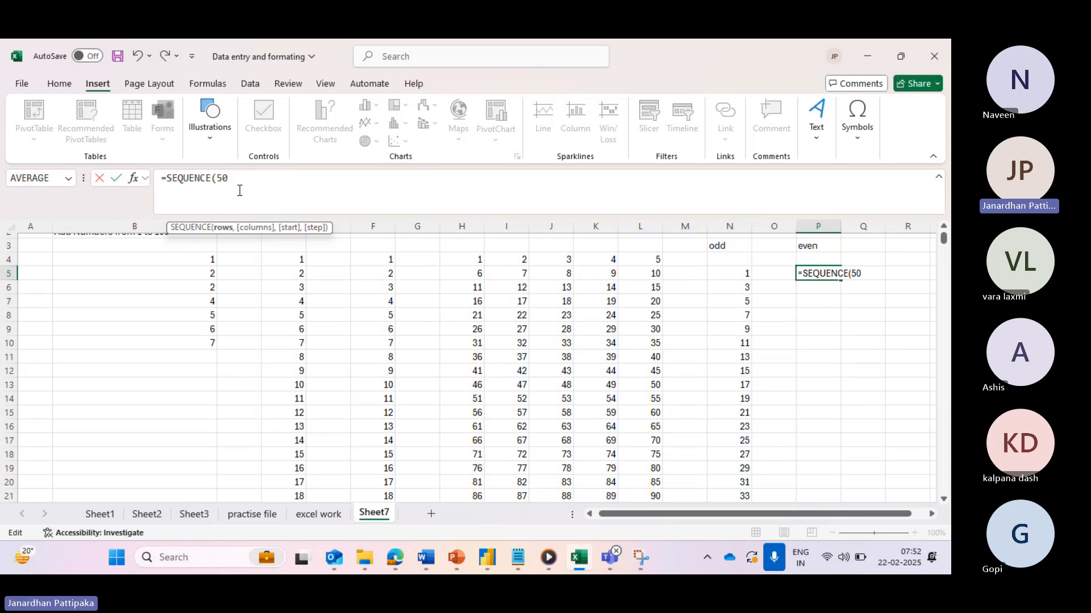
{"action": "type", "text": ",1,"}
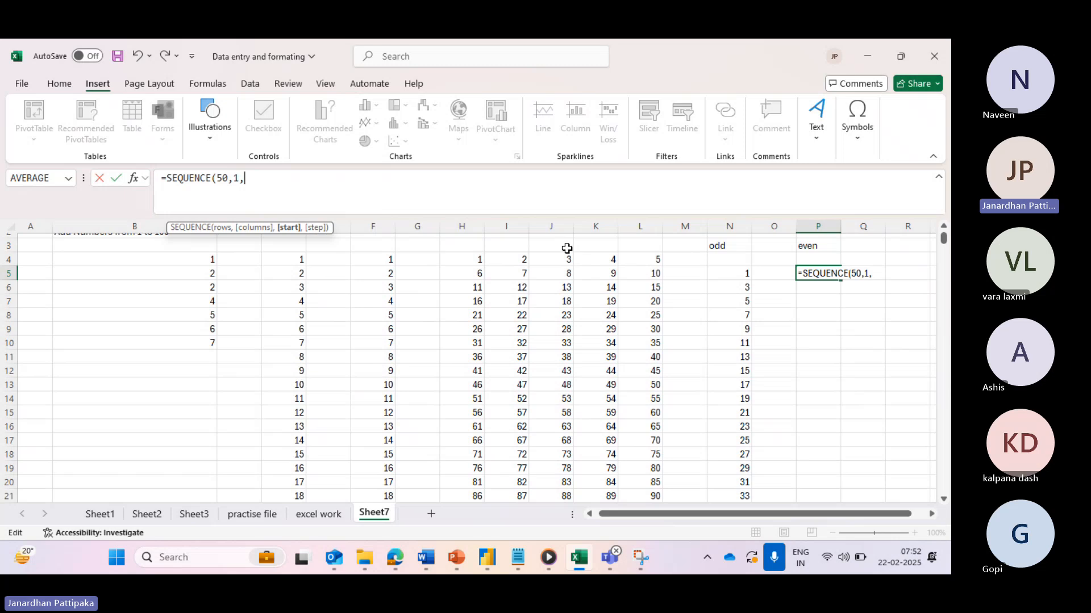
{"action": "type", "text": "2"}
{"action": "type", "text": ","}
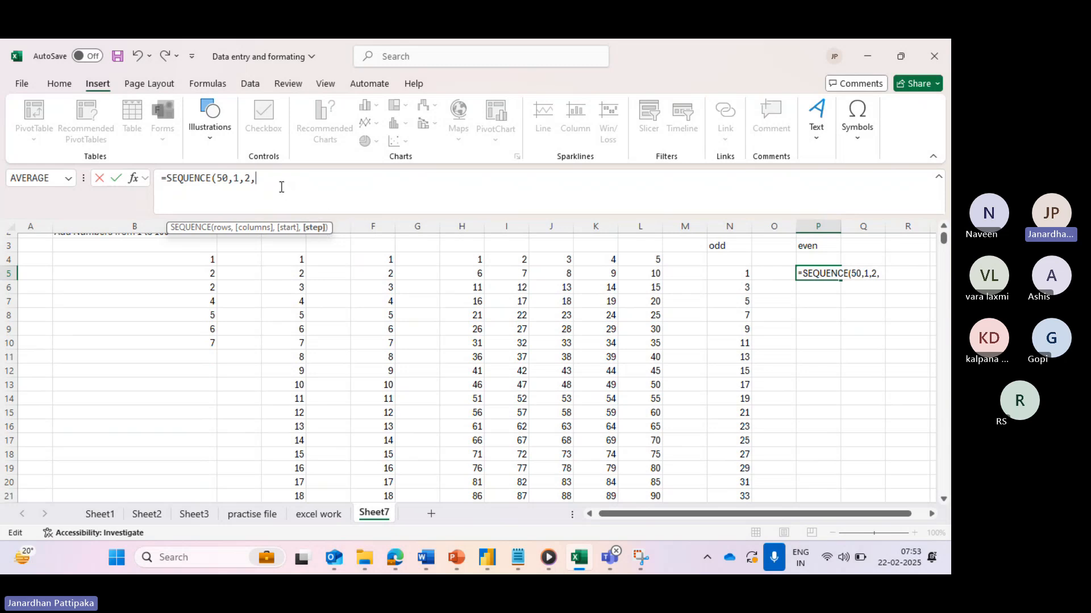
{"action": "type", "text": "2)"}
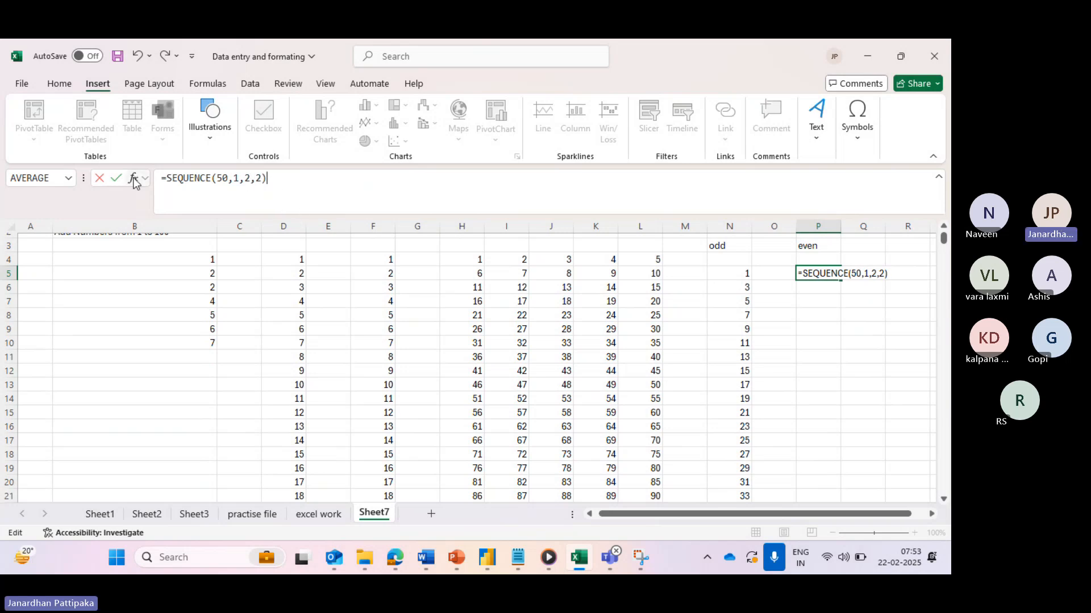
{"action": "left_click", "coordinate": [114, 180]}
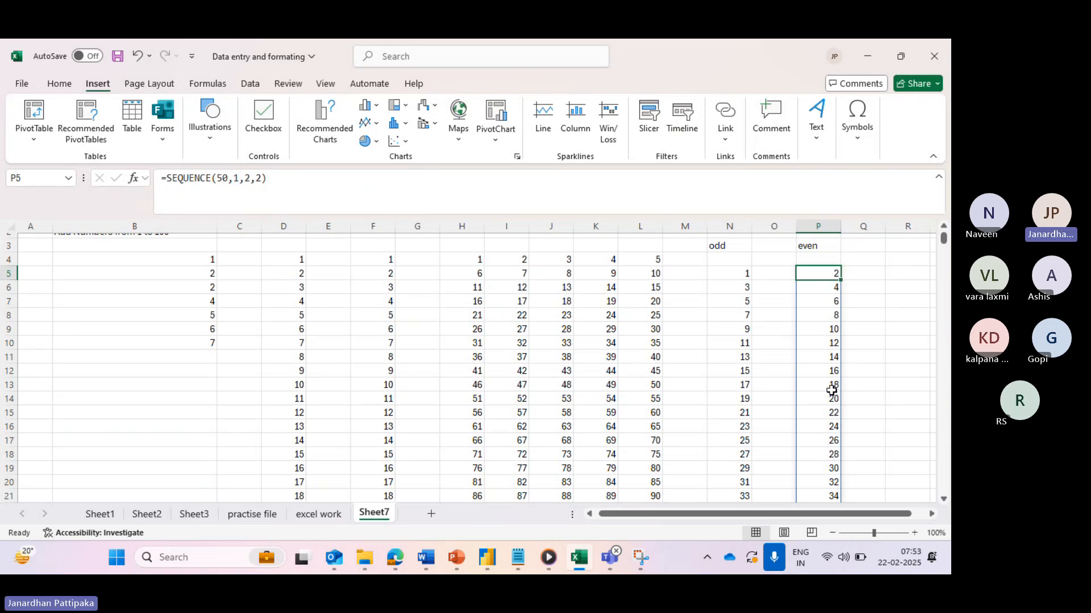
{"action": "scroll", "coordinate": [832, 391], "scroll_direction": "down", "scroll_amount": 1}
{"action": "scroll", "coordinate": [831, 391], "scroll_direction": "up", "scroll_amount": 2}
{"action": "scroll", "coordinate": [831, 391], "scroll_direction": "up", "scroll_amount": 1}
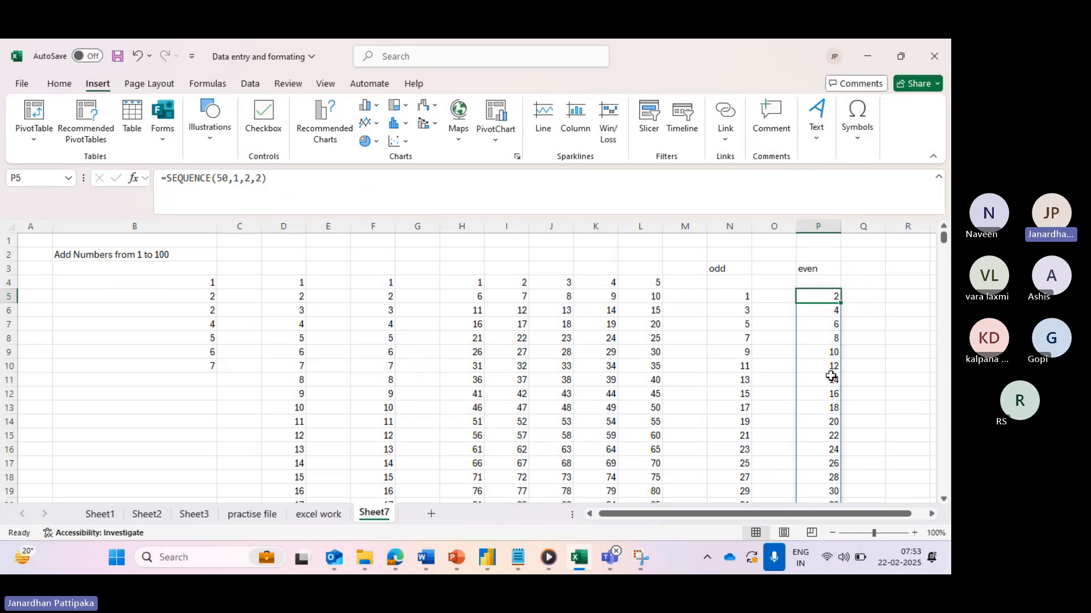
- Change the P5 formula to =SEQUENCE(1000,1,2,2) and scroll through the longer even list
{"action": "left_click", "coordinate": [226, 177]}
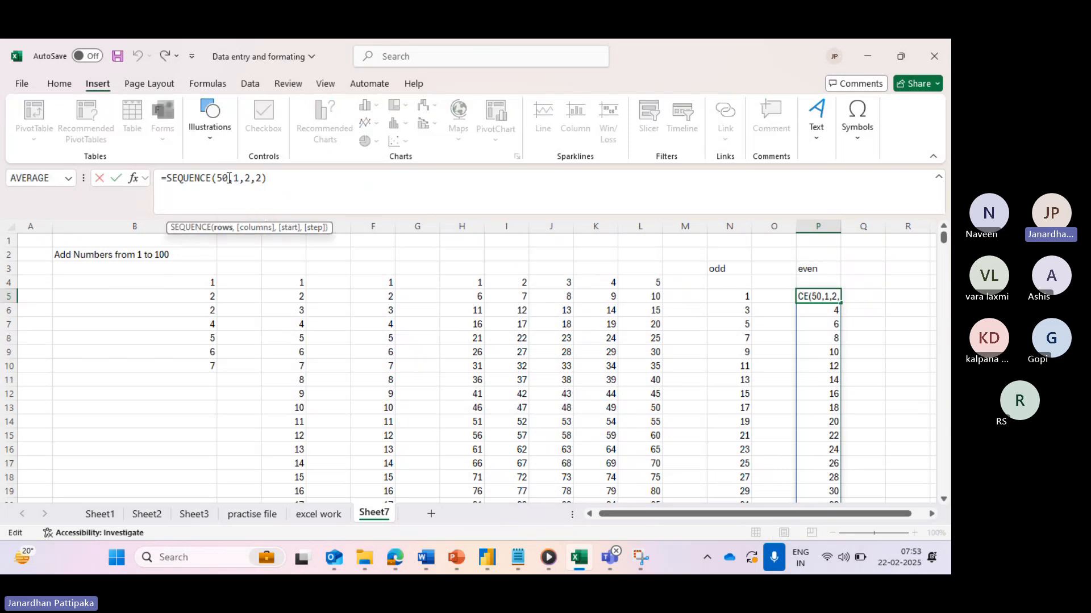
{"action": "key", "text": "BackSpace"}
{"action": "key", "text": "BackSpace"}
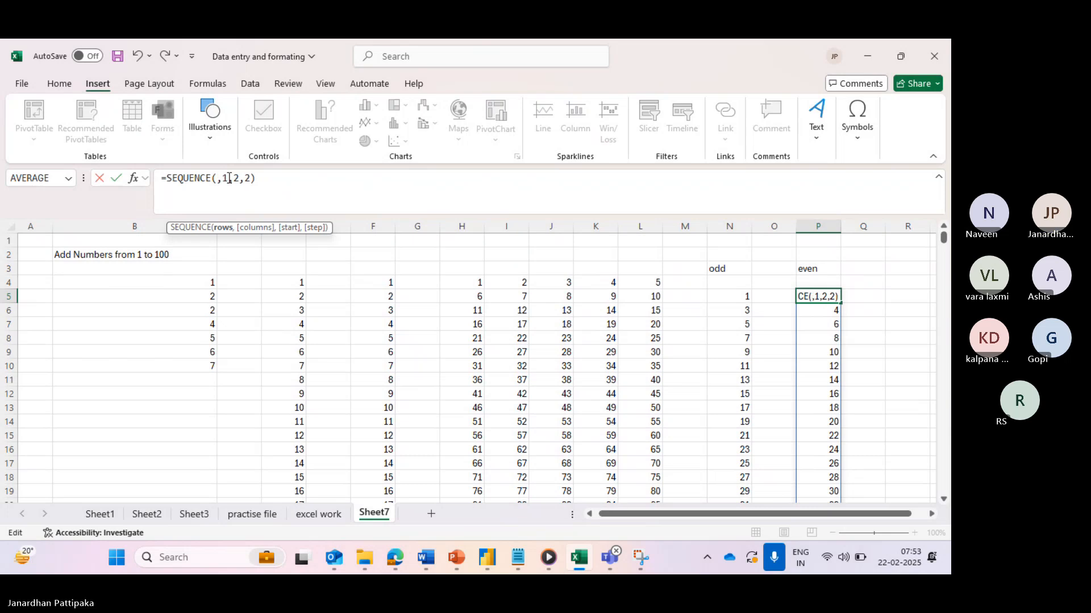
{"action": "type", "text": "100"}
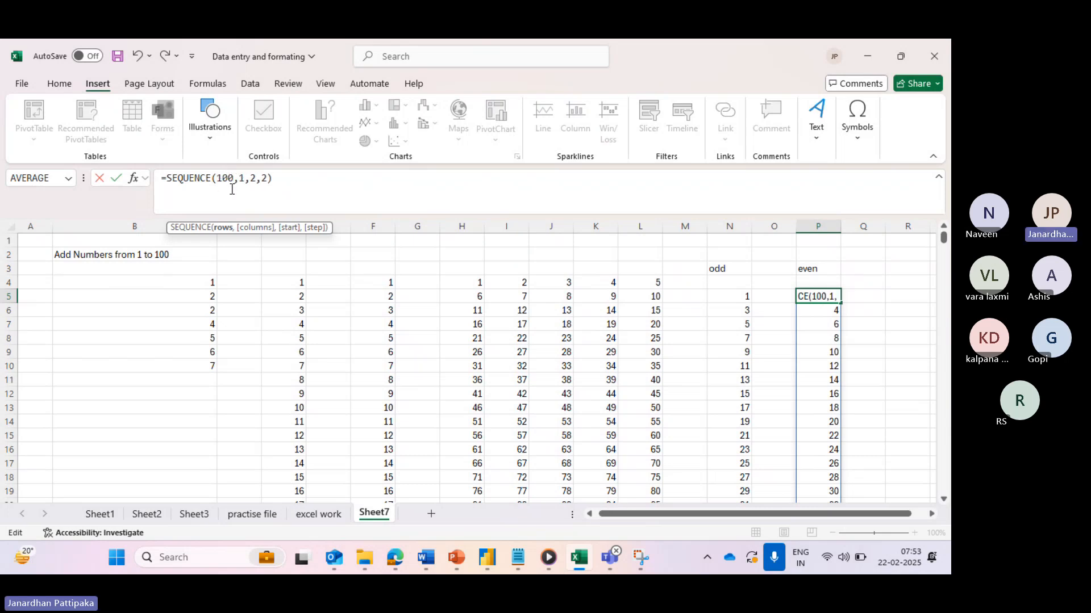
{"action": "type", "text": "0"}
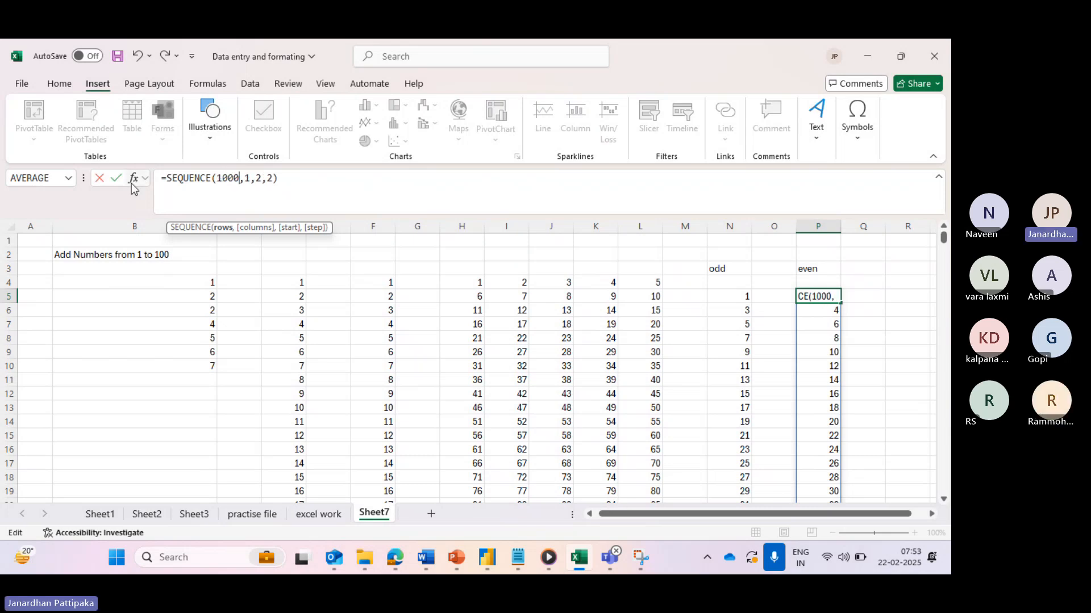
{"action": "left_click", "coordinate": [114, 179]}
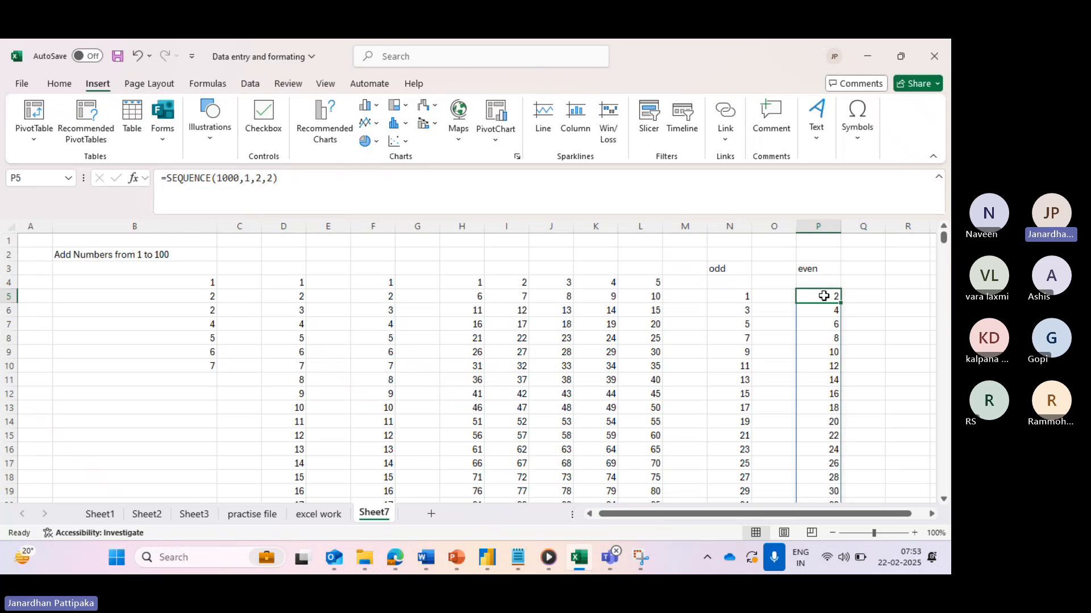
{"action": "scroll", "coordinate": [828, 435], "scroll_direction": "down", "scroll_amount": 20}
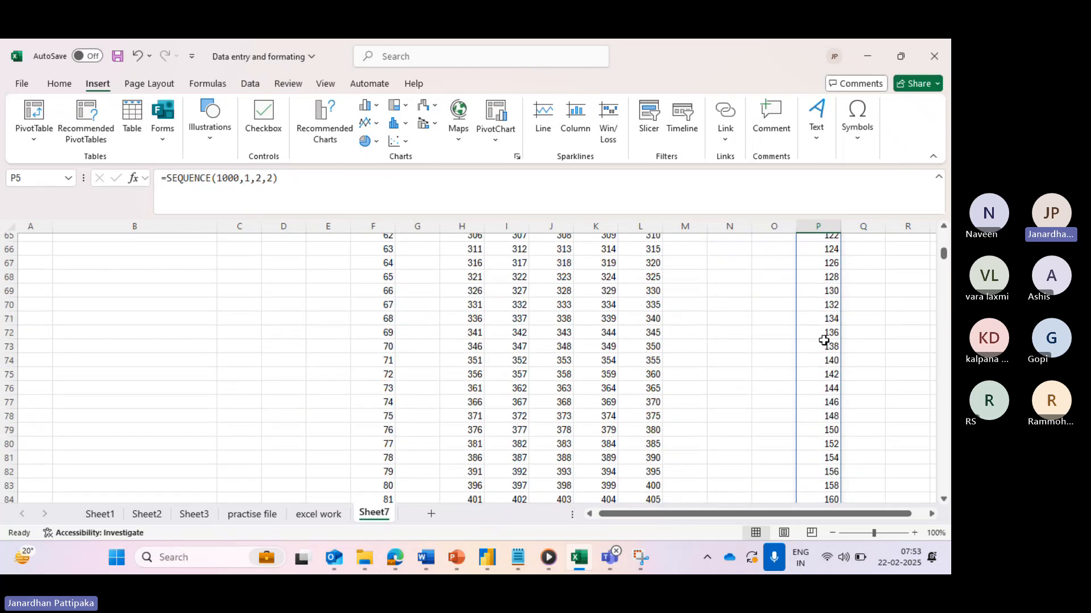
{"action": "scroll", "coordinate": [824, 341], "scroll_direction": "down", "scroll_amount": 20}
{"action": "scroll", "coordinate": [824, 341], "scroll_direction": "down", "scroll_amount": 20}
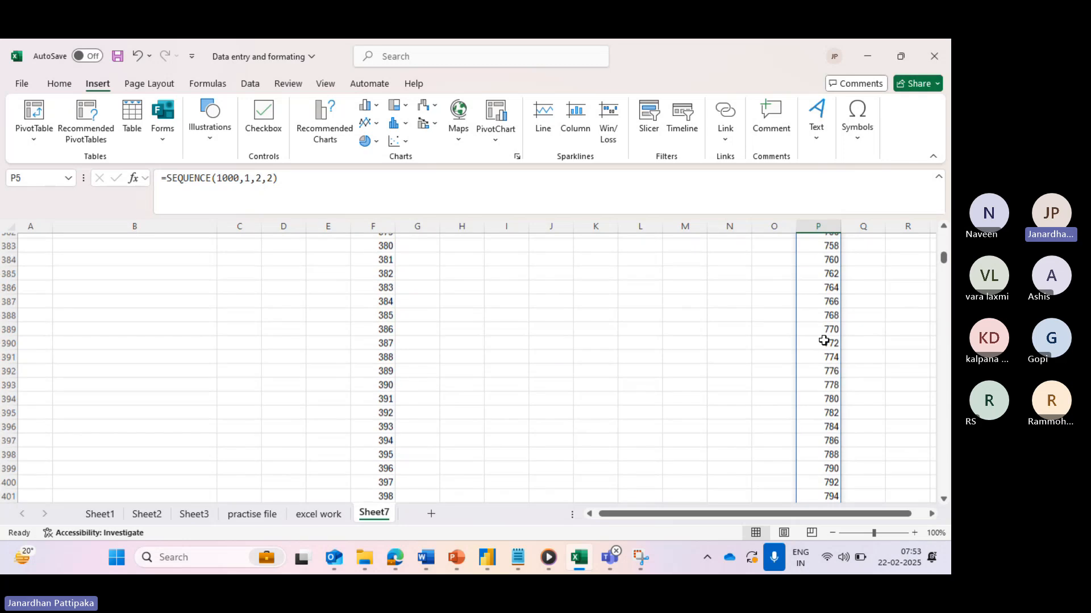
{"action": "scroll", "coordinate": [823, 341], "scroll_direction": "up", "scroll_amount": 20}
{"action": "scroll", "coordinate": [824, 341], "scroll_direction": "up", "scroll_amount": 20}
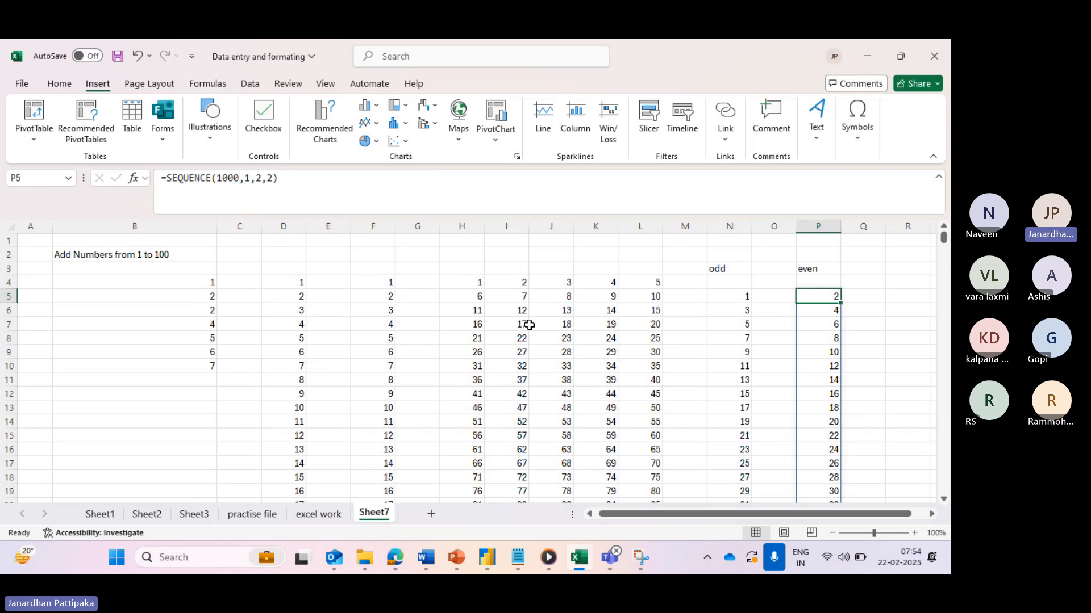
- On a new sheet, enter headings 'Name' in A2 and 'Phonbe number' in B2, widening column B
{"action": "left_click", "coordinate": [432, 513]}
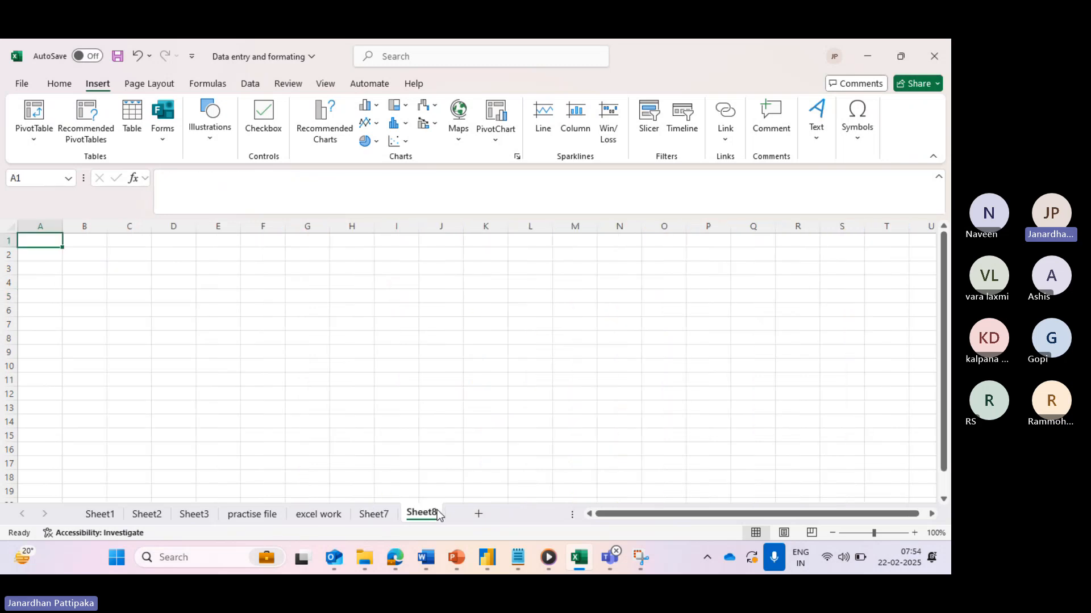
{"action": "left_click", "coordinate": [50, 255]}
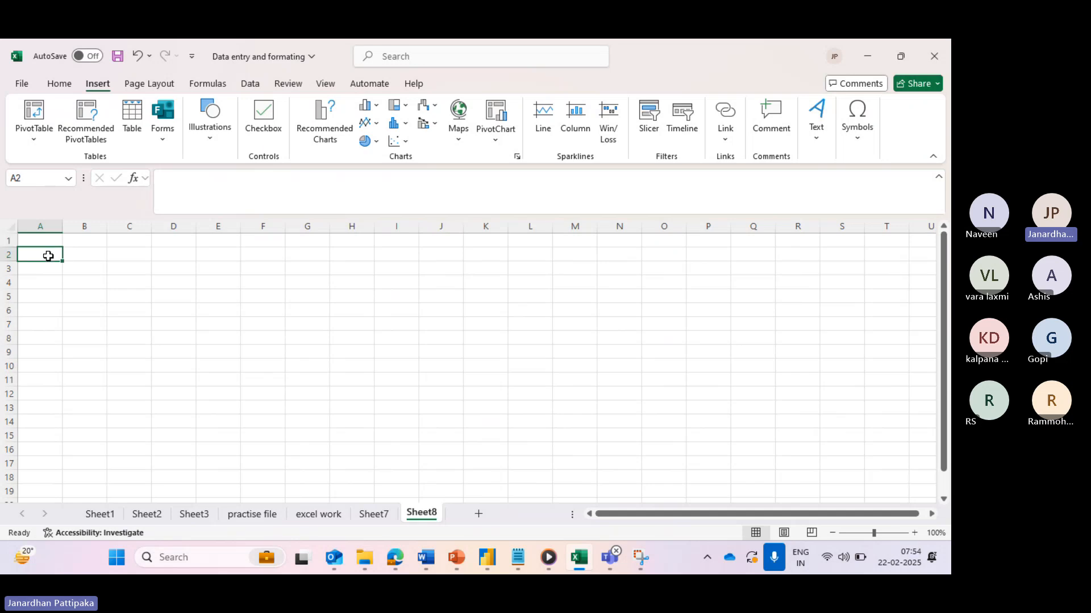
{"action": "type", "text": "Name"}
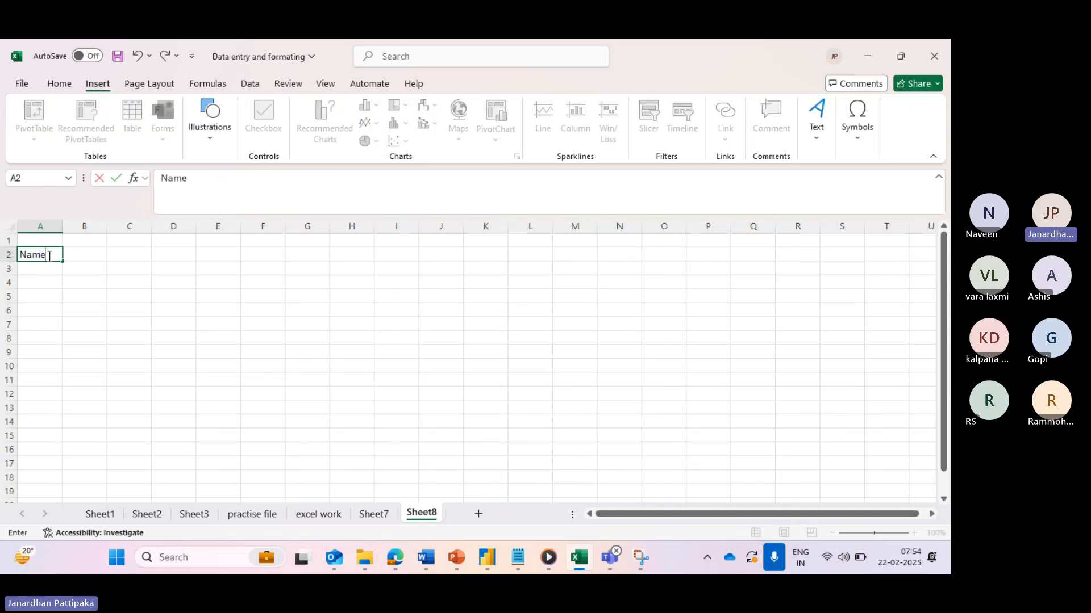
{"action": "left_click", "coordinate": [80, 254]}
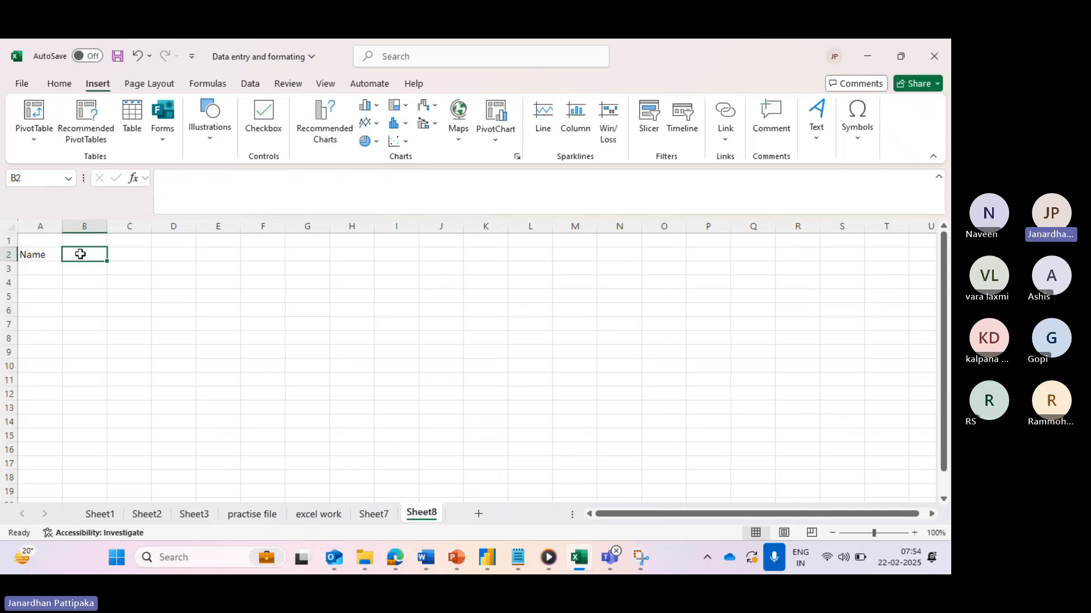
{"action": "type", "text": "P"}
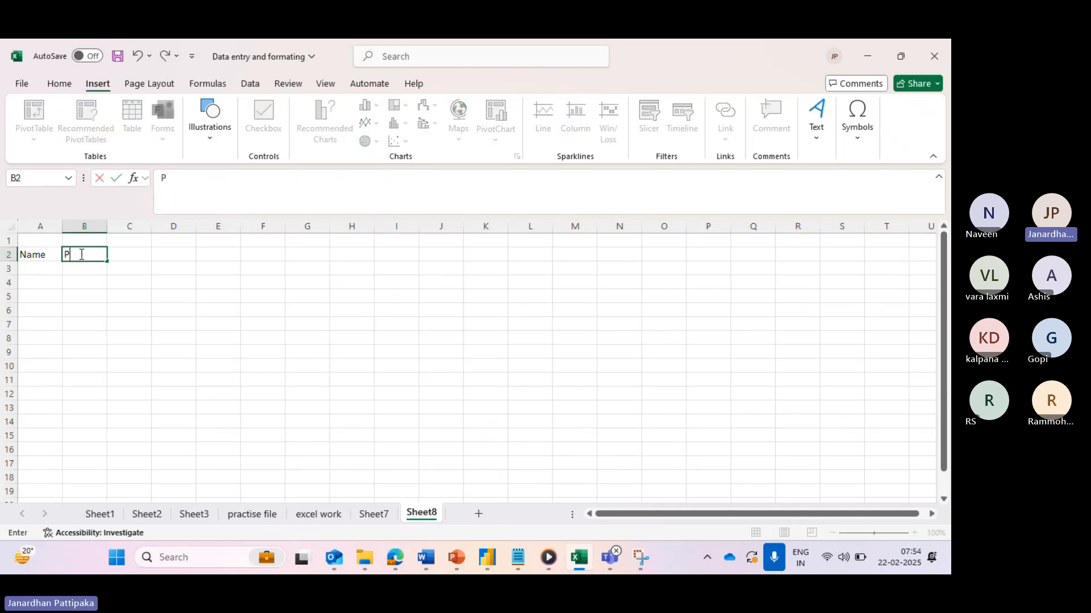
{"action": "type", "text": "honbe number"}
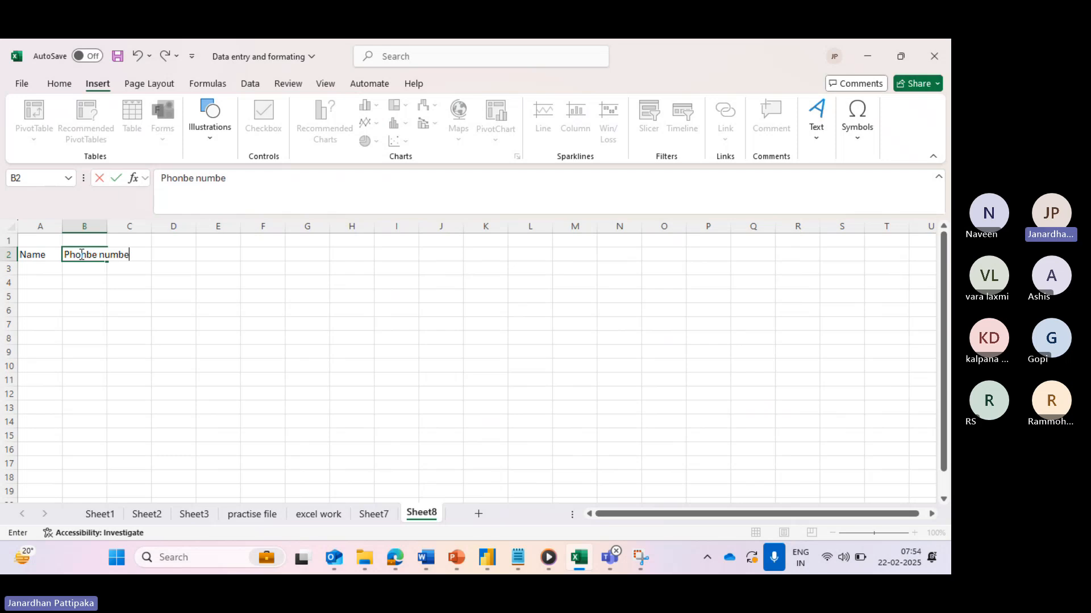
{"action": "left_click", "coordinate": [114, 287]}
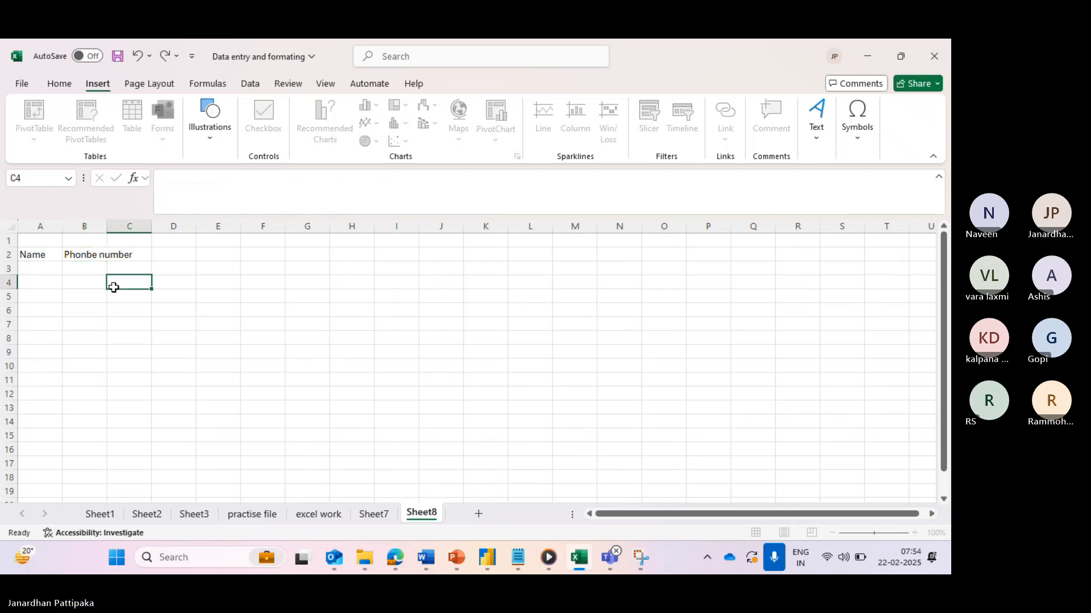
{"action": "left_click", "coordinate": [129, 254]}
{"action": "left_click_drag", "start_coordinate": [109, 229], "coordinate": [228, 227]}
{"action": "left_click_drag", "start_coordinate": [131, 225], "coordinate": [143, 227]}
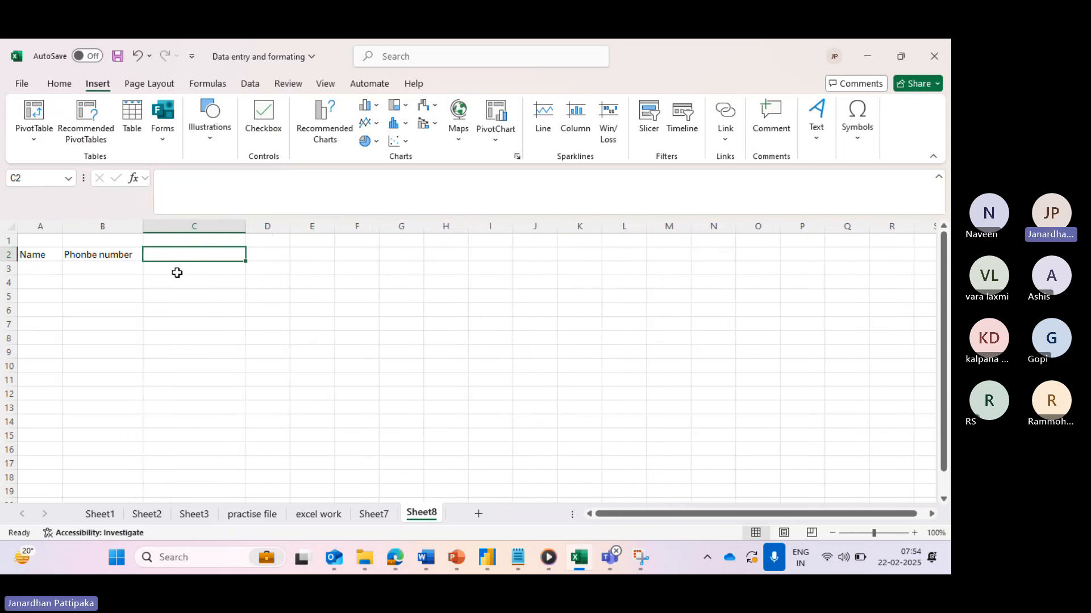
- Enter the headings 'First name' and 'last name' in the next two row-2 cells
{"action": "type", "text": "Fi"}
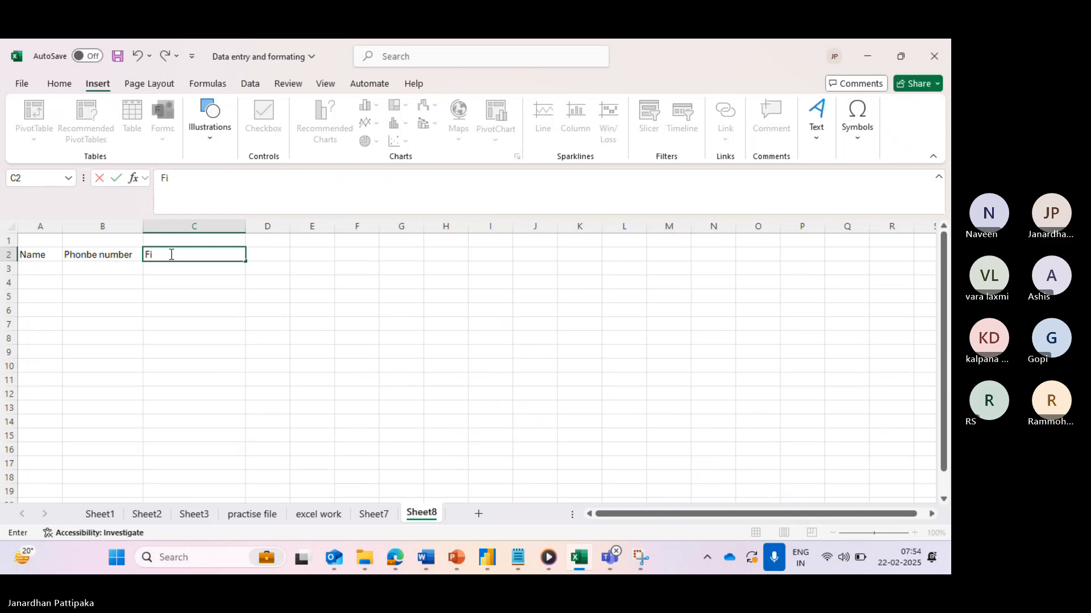
{"action": "type", "text": "rst name"}
{"action": "left_click", "coordinate": [255, 253]}
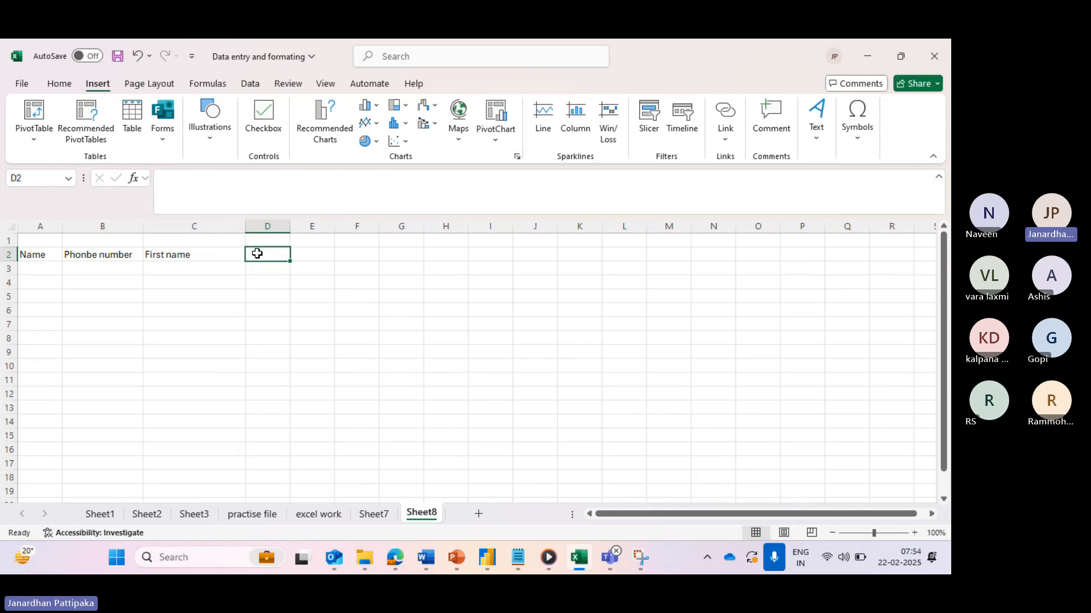
{"action": "type", "text": "last"}
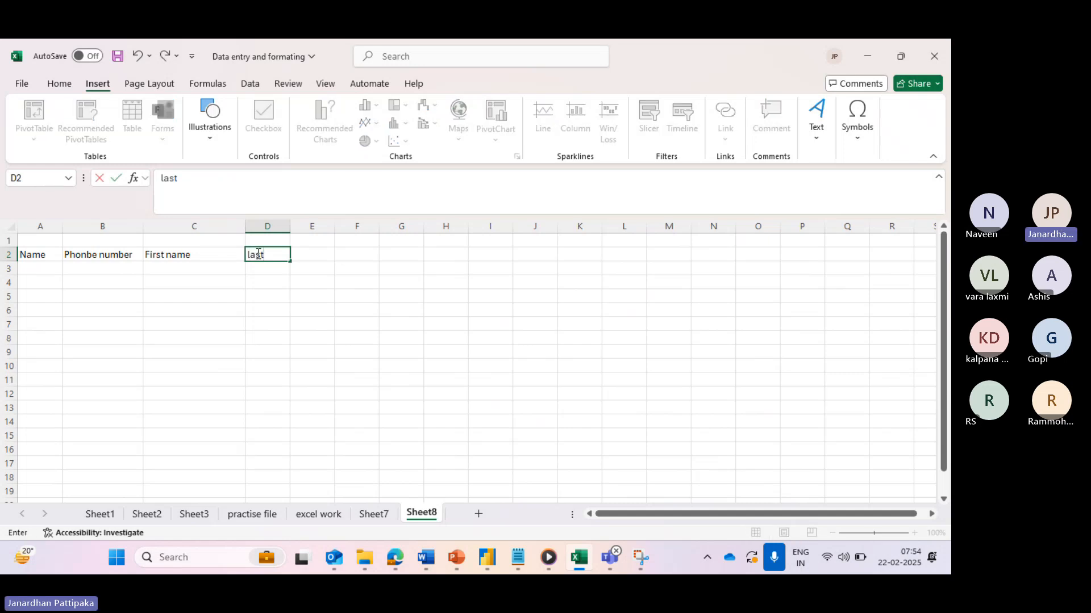
{"action": "type", "text": " name"}
{"action": "left_click", "coordinate": [178, 352]}
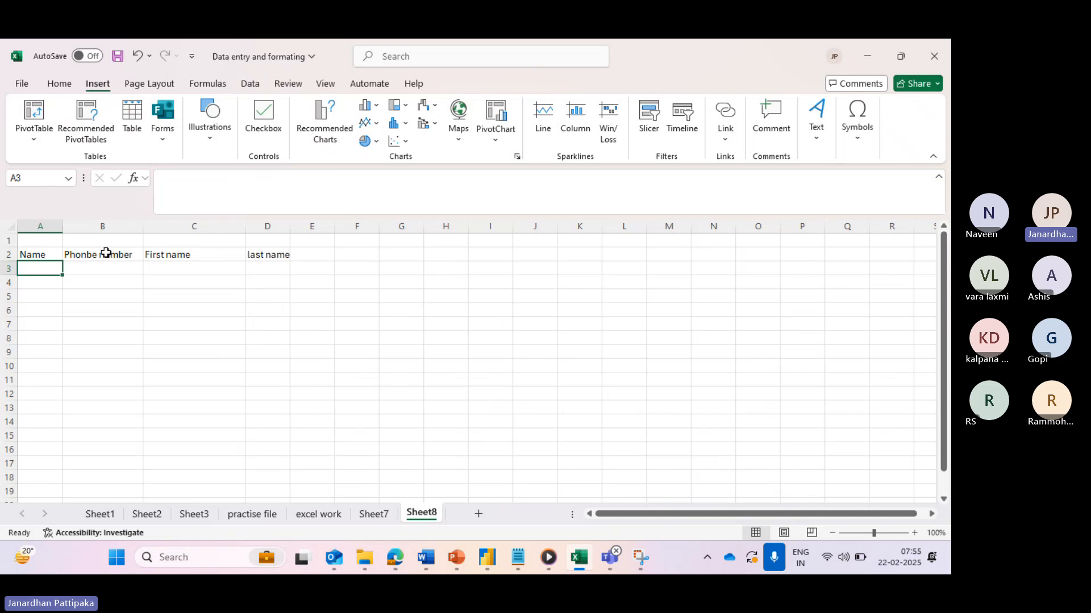
- Delete the Phonbe number column B
{"action": "left_click", "coordinate": [124, 227]}
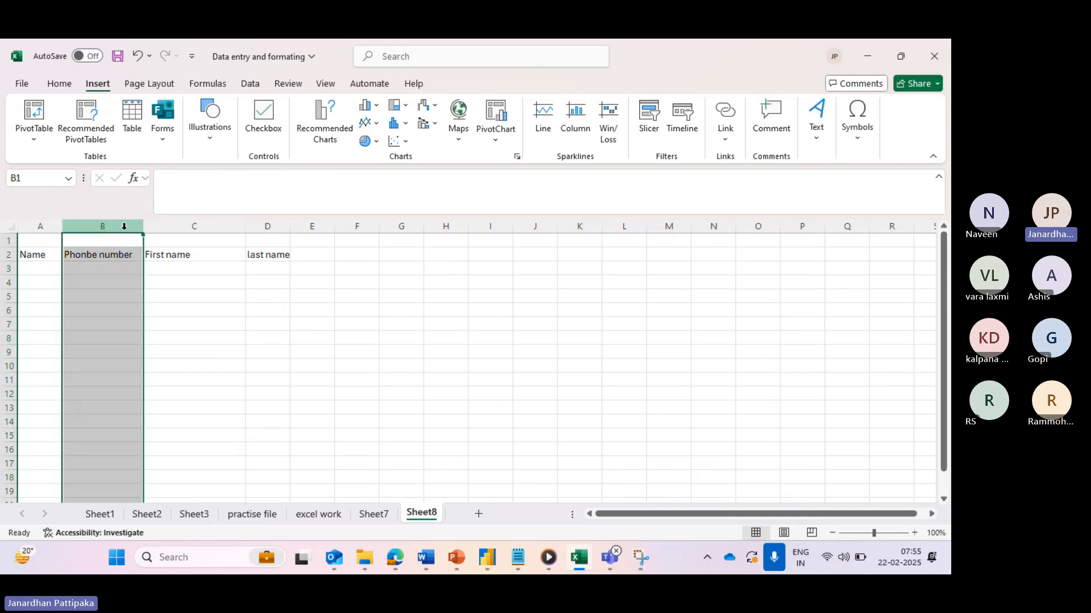
{"action": "right_click", "coordinate": [125, 228]}
{"action": "left_click", "coordinate": [163, 386]}
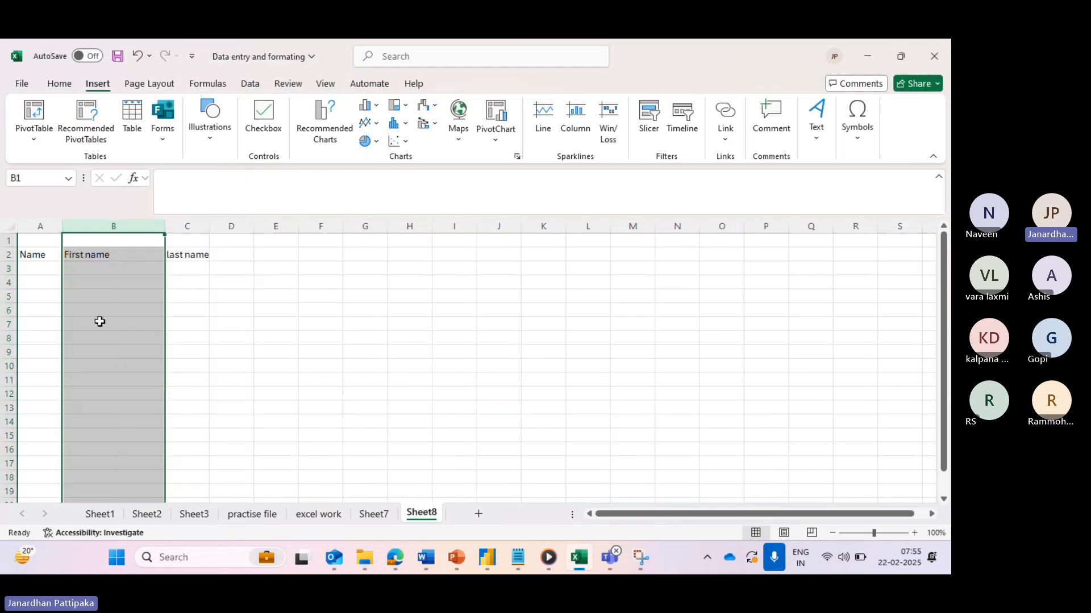
- Enter four people's full names in A3 through A6 under the Name heading
{"action": "left_click", "coordinate": [43, 270]}
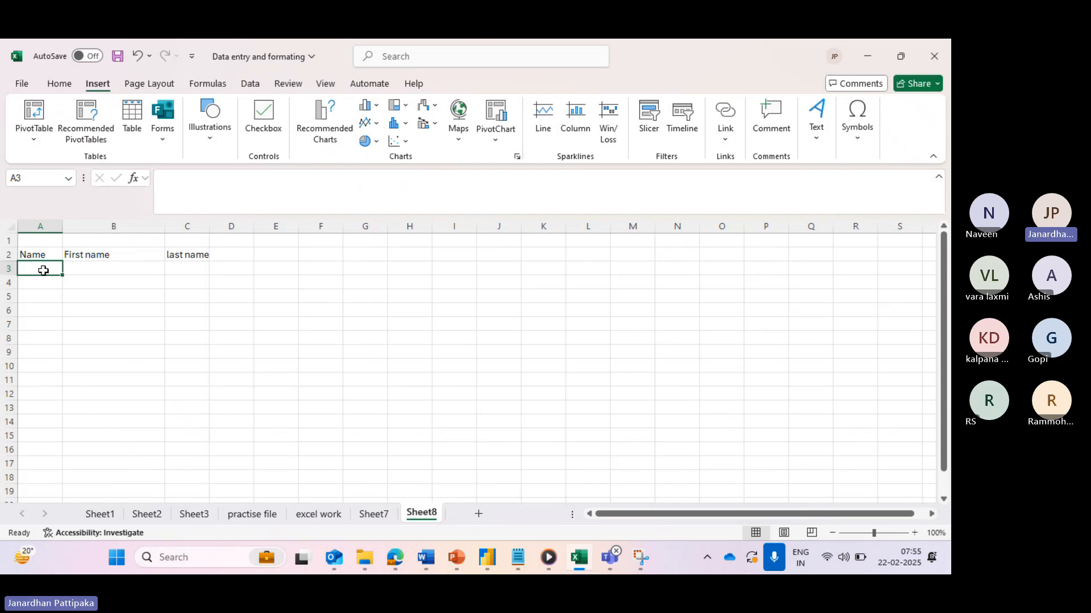
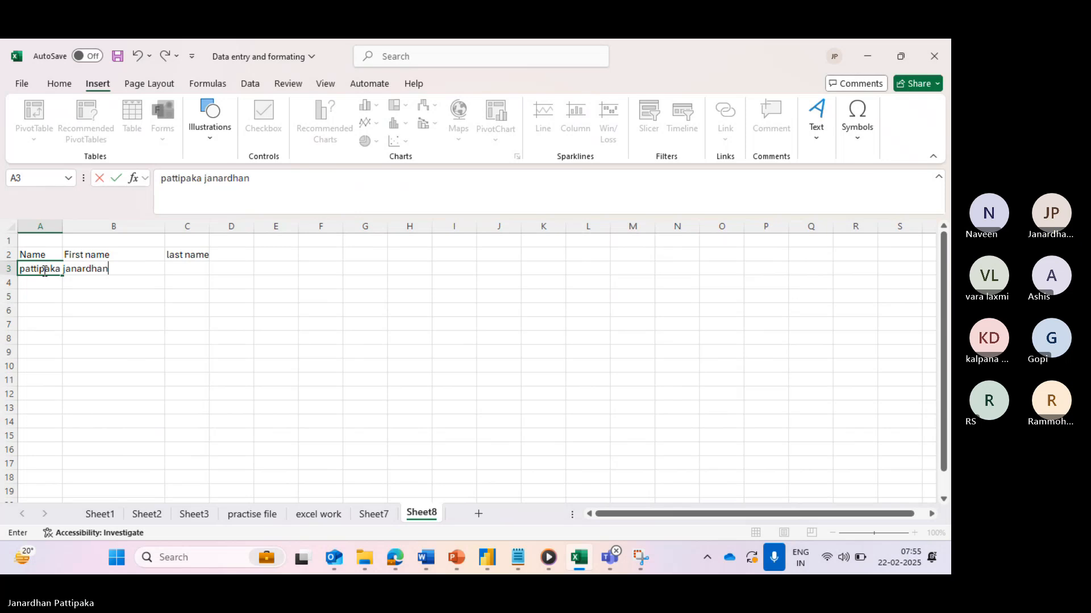
{"action": "left_click", "coordinate": [29, 284]}
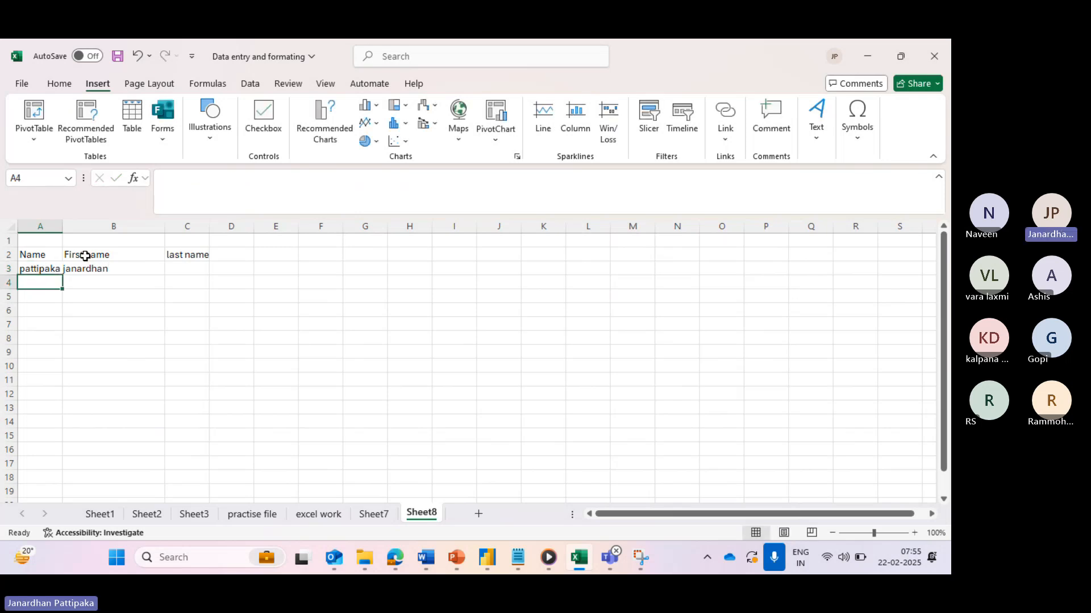
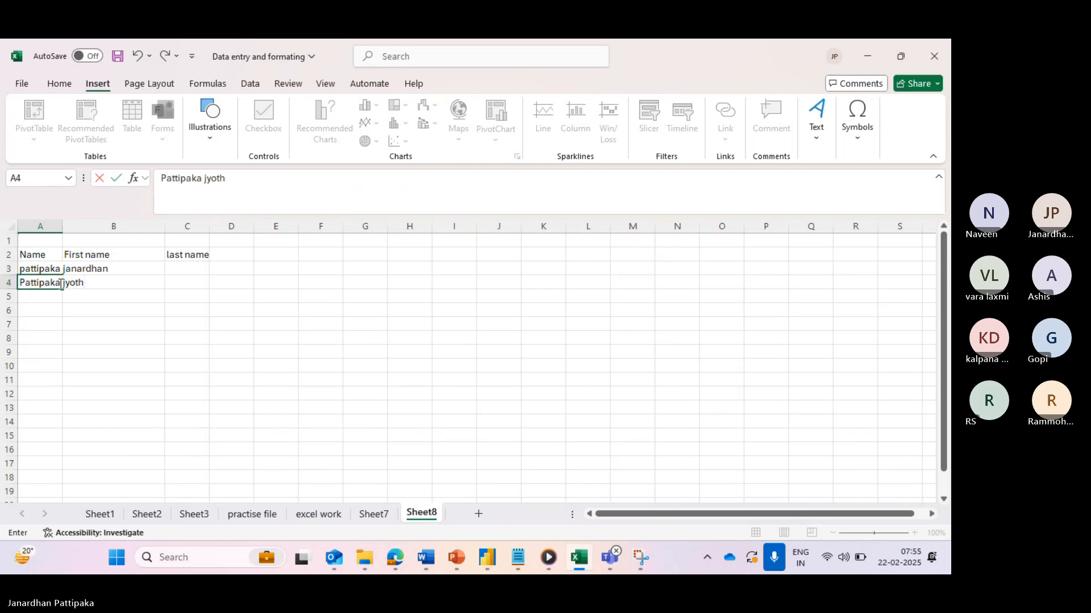
{"action": "left_click", "coordinate": [40, 300]}
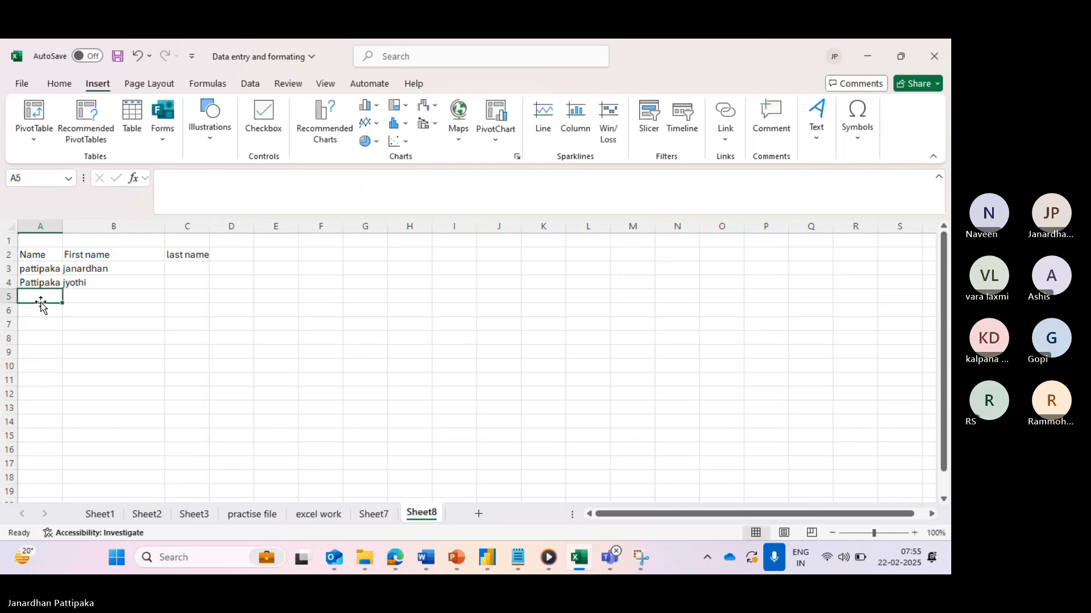
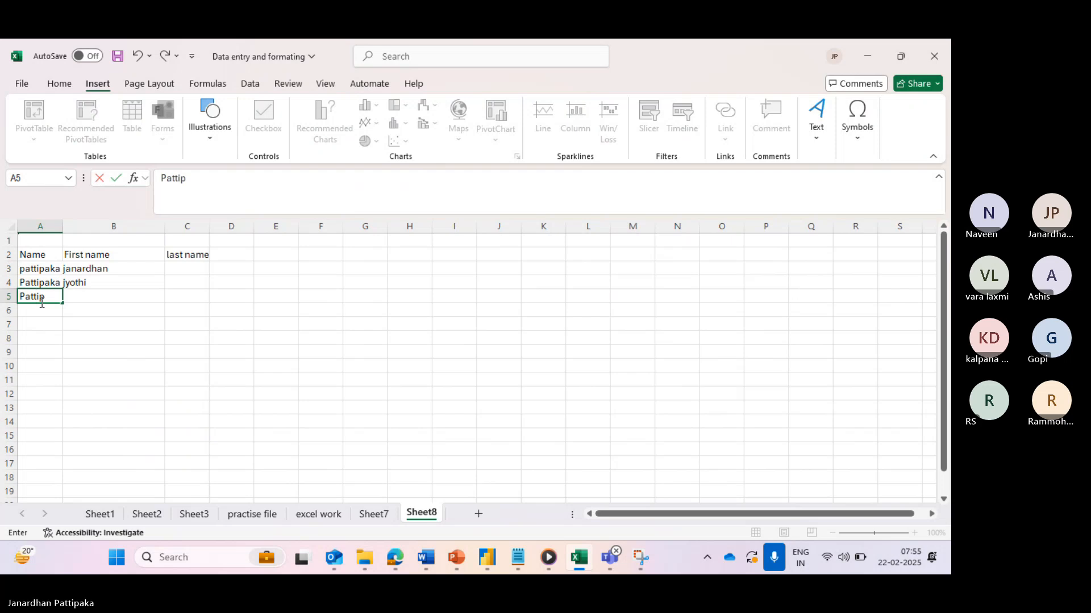
{"action": "left_click", "coordinate": [28, 309]}
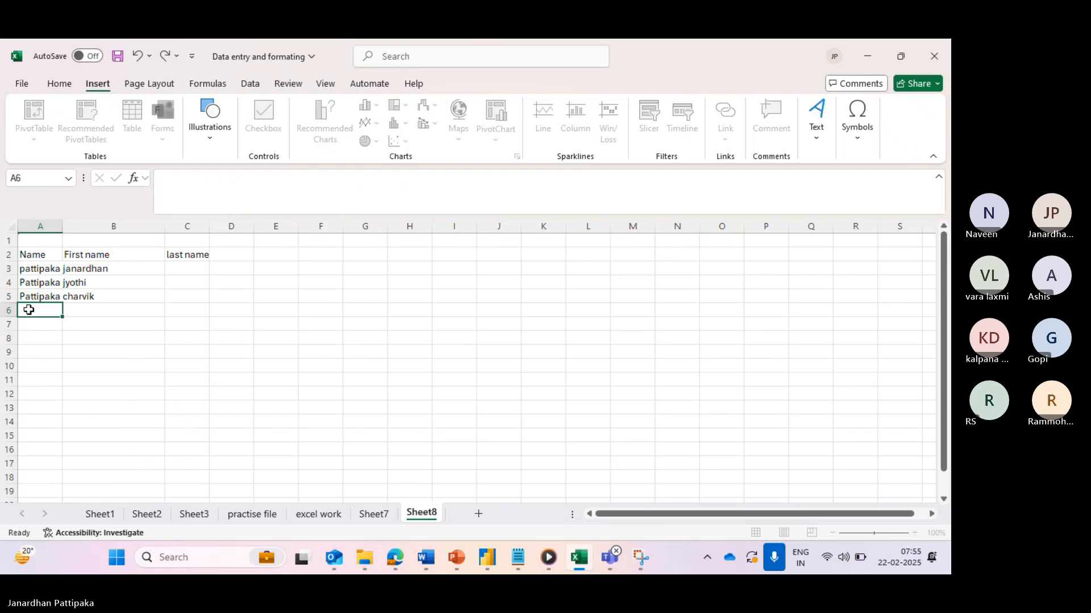
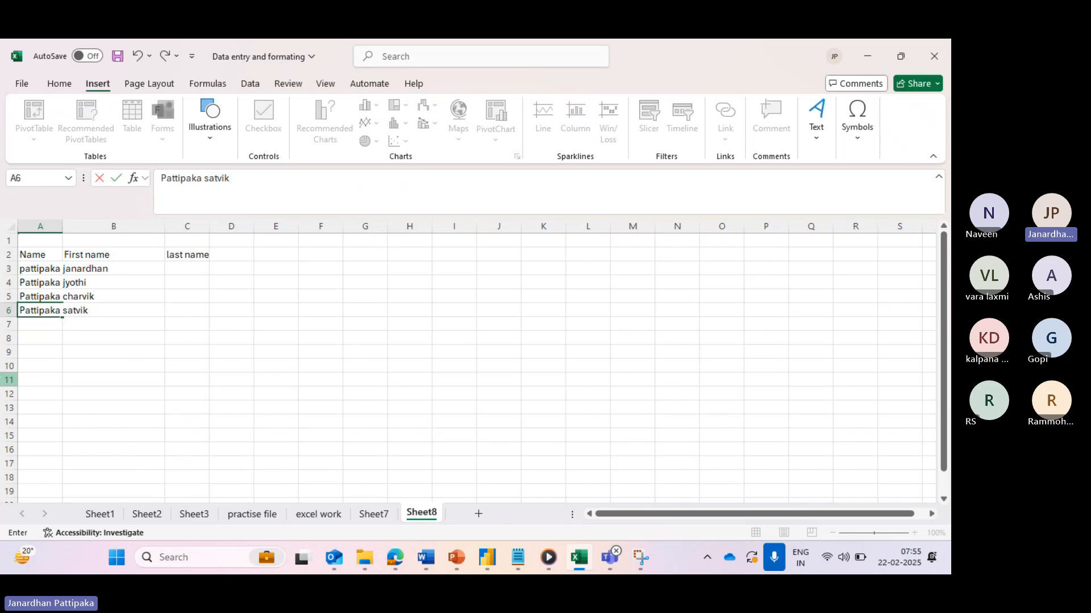
{"action": "left_click", "coordinate": [87, 375]}
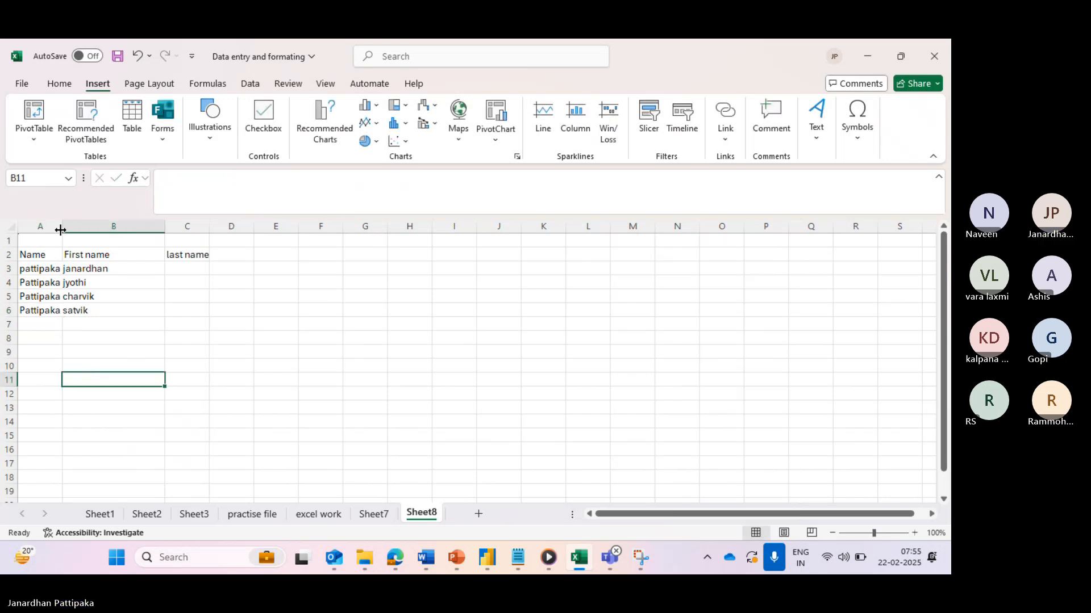
- Widen column A to fit the names and change the A2 heading to 'Full Name'
{"action": "left_click_drag", "start_coordinate": [62, 227], "coordinate": [135, 233]}
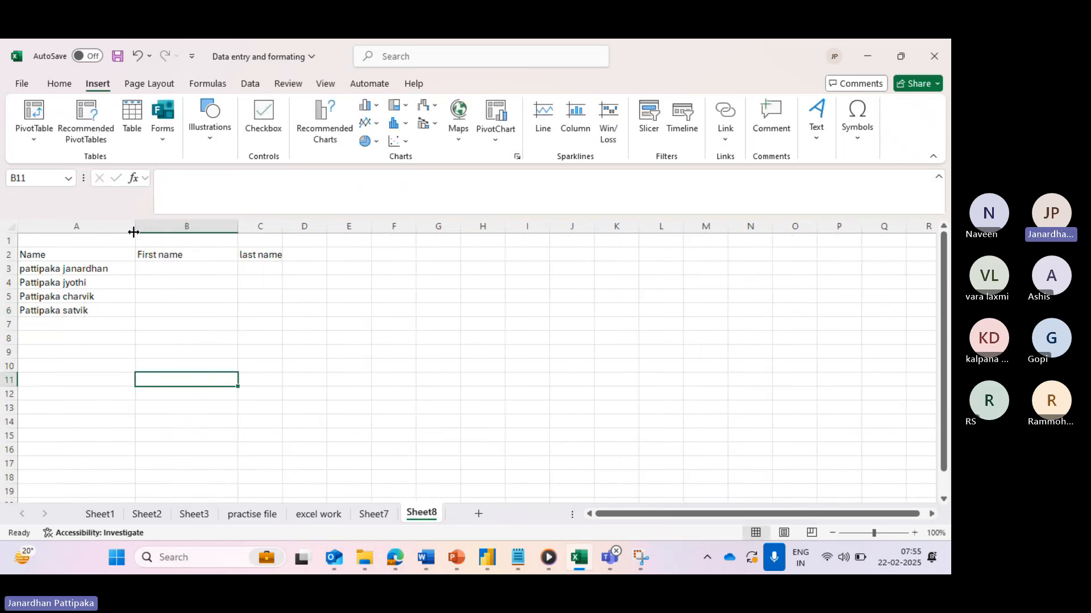
{"action": "left_click", "coordinate": [59, 265]}
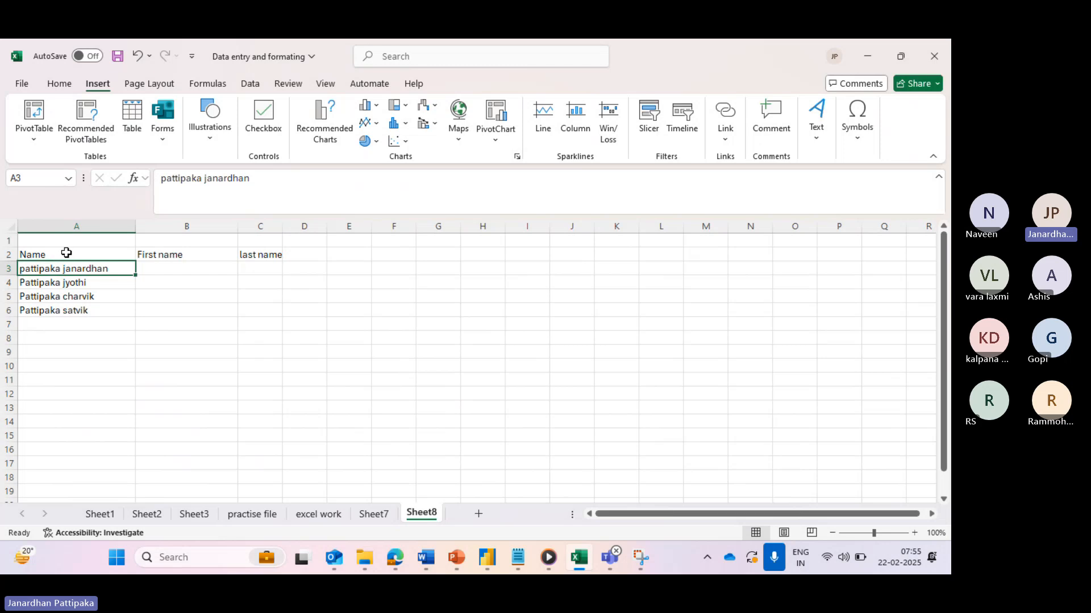
{"action": "left_click", "coordinate": [67, 253]}
{"action": "left_click", "coordinate": [159, 177]}
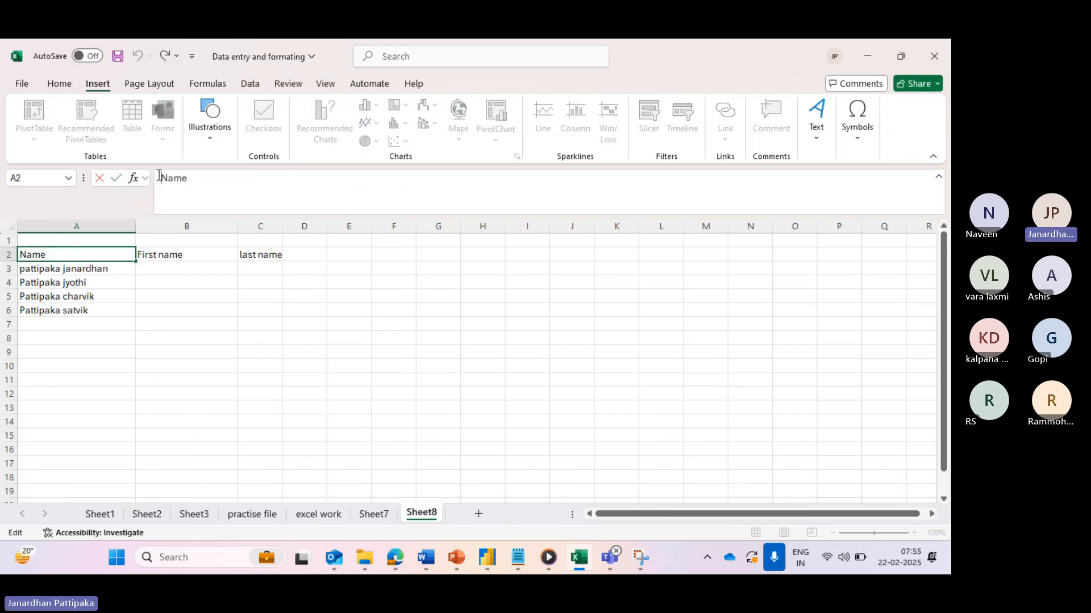
{"action": "type", "text": "Full"}
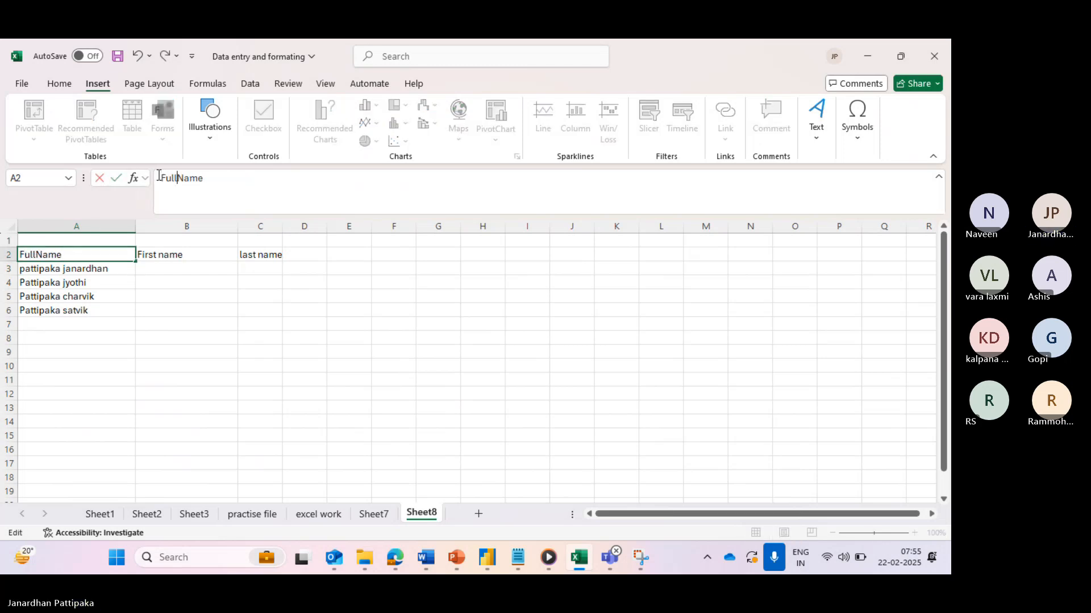
{"action": "left_click", "coordinate": [169, 300]}
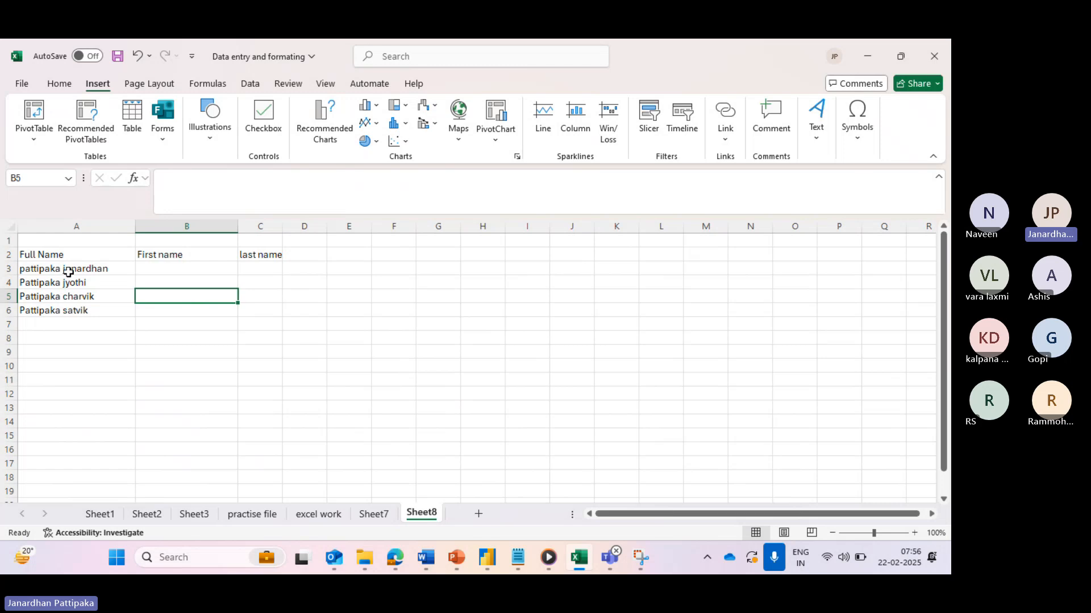
- Select the four full names in A3:A6 with the Data ribbon tab showing
{"action": "left_click_drag", "start_coordinate": [68, 272], "coordinate": [76, 310]}
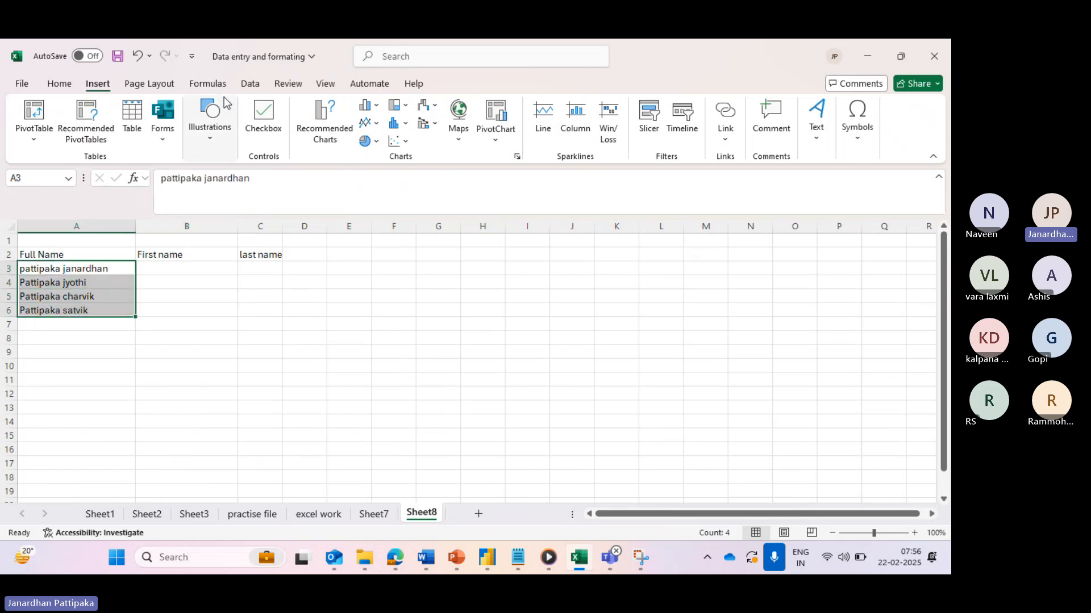
{"action": "left_click", "coordinate": [250, 86]}
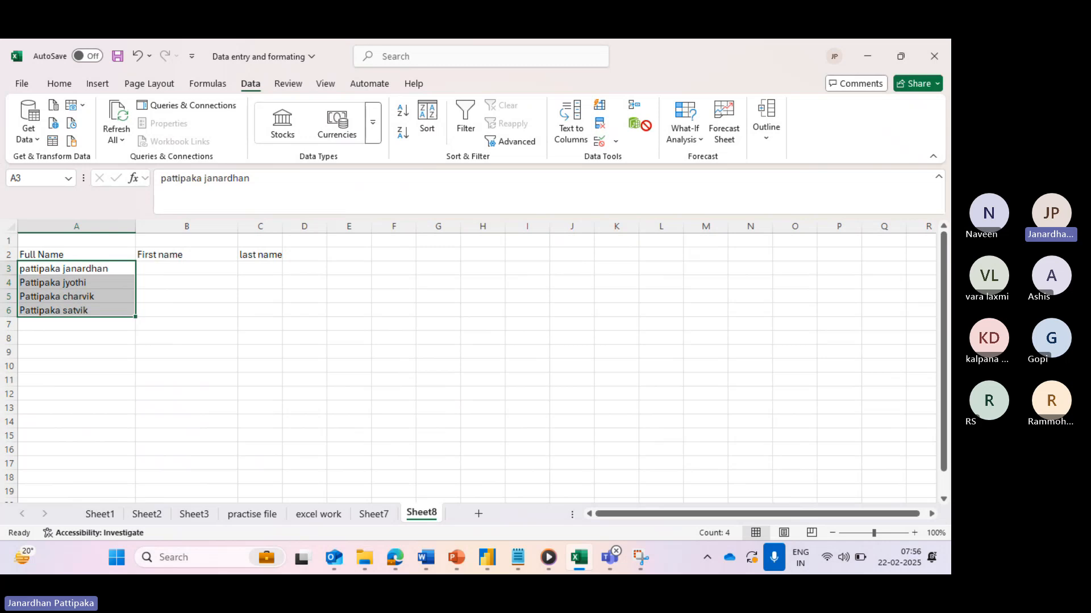
{"action": "left_click", "coordinate": [646, 126]}
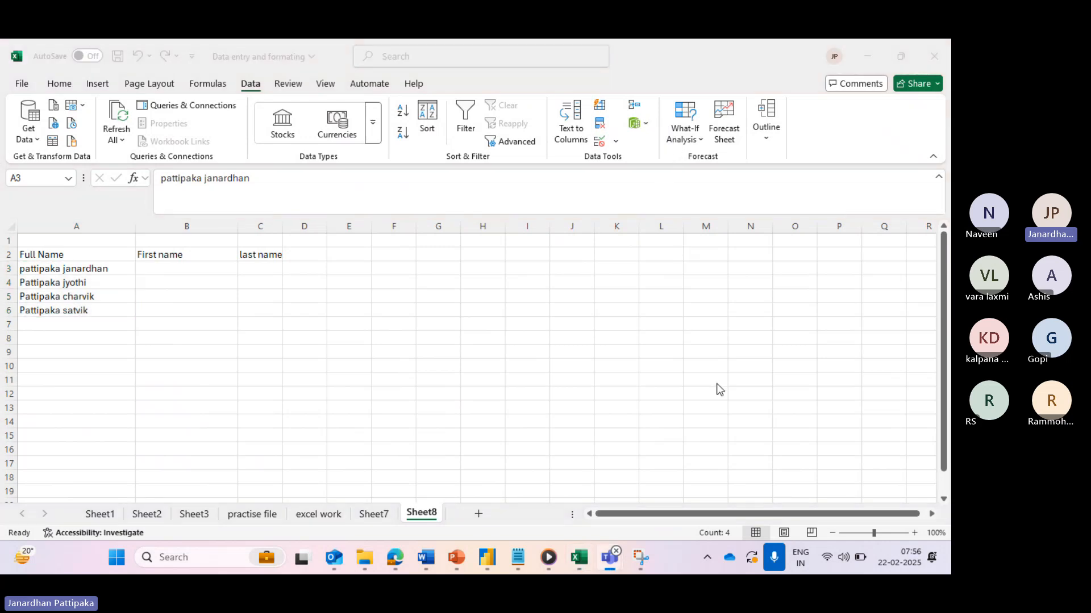
{"action": "left_click", "coordinate": [78, 269]}
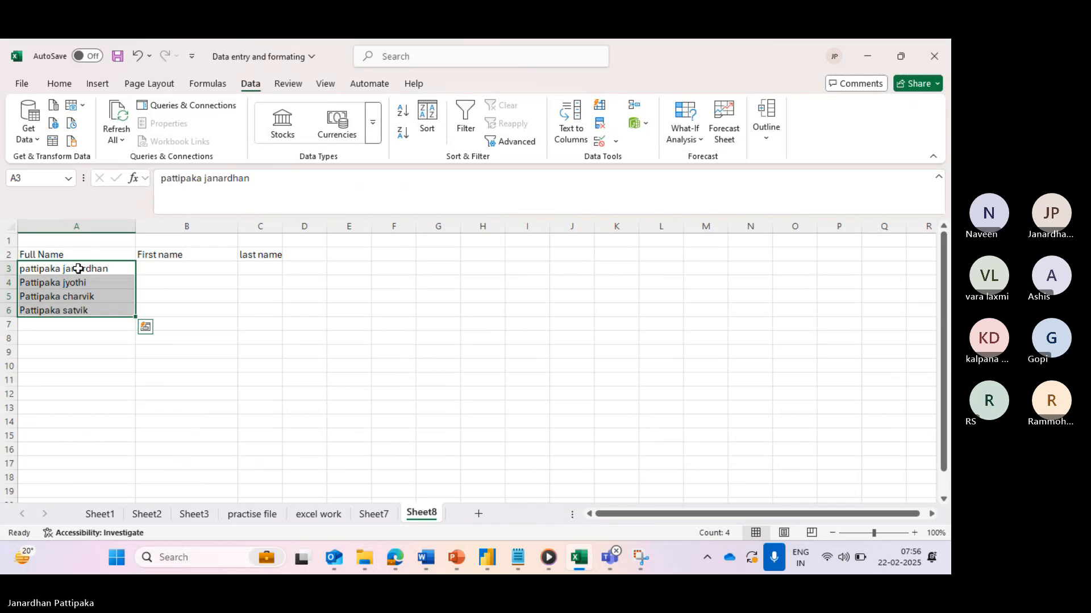
{"action": "left_click_drag", "start_coordinate": [78, 268], "coordinate": [88, 310]}
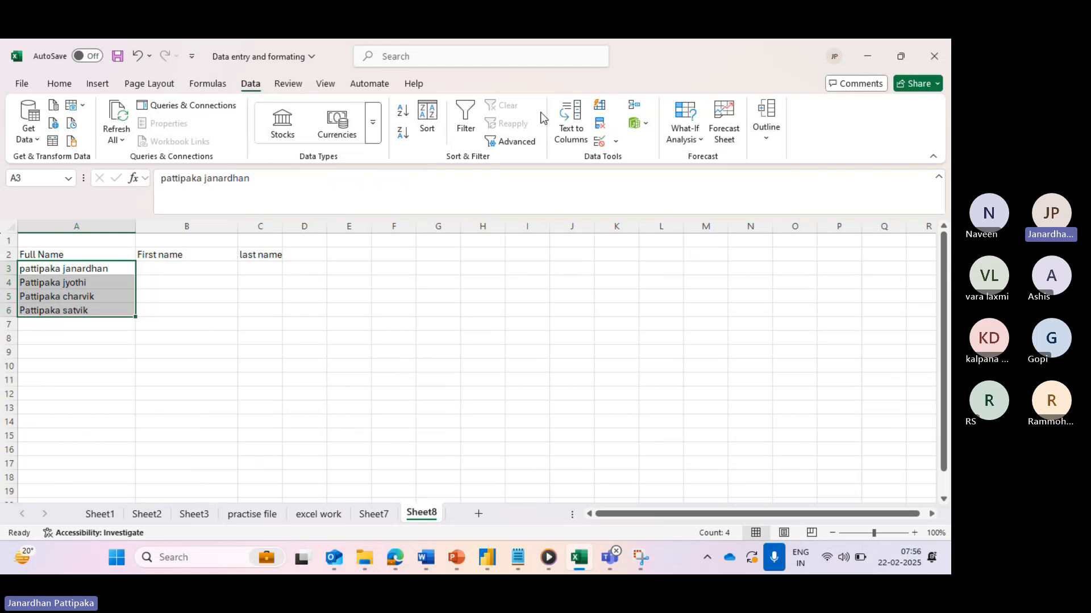
- Split A3:A6 with Text to Columns (Delimited, Other unchecked) into columns starting at $B$3
{"action": "left_click", "coordinate": [576, 123]}
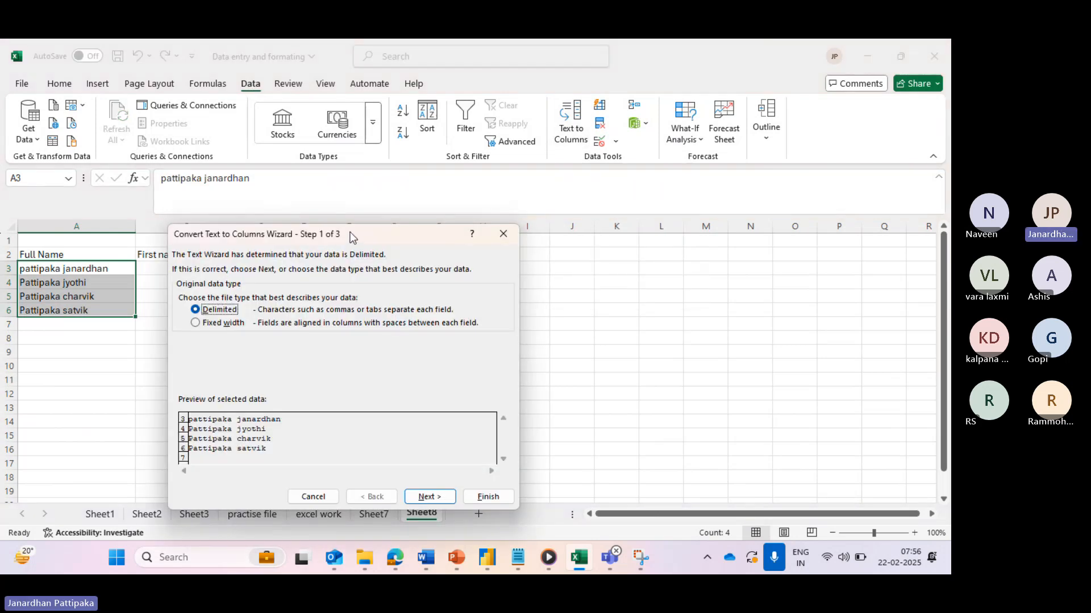
{"action": "left_click_drag", "start_coordinate": [350, 233], "coordinate": [440, 217]}
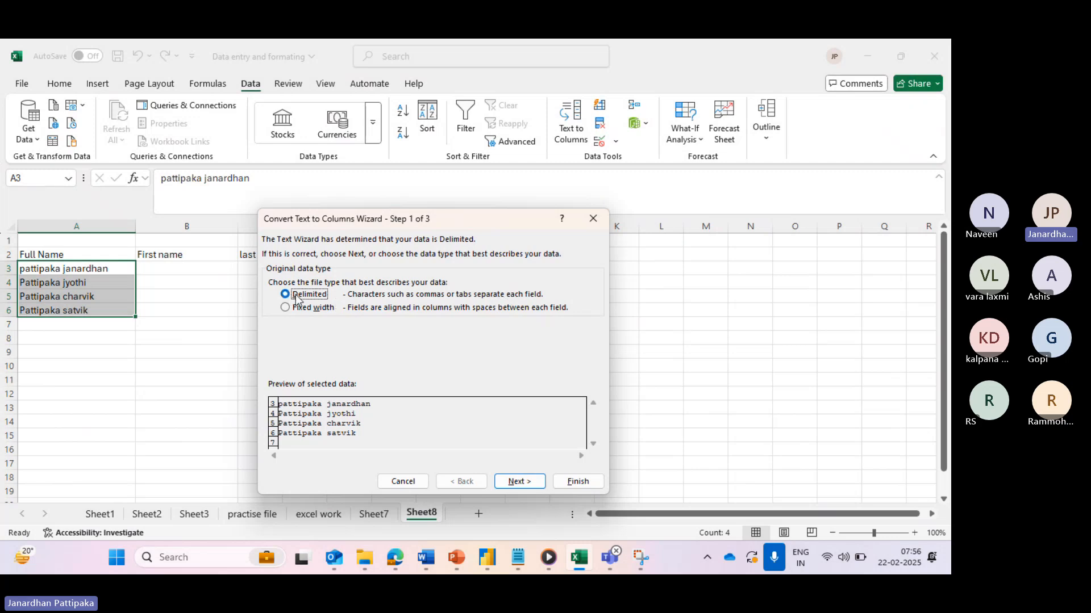
{"action": "left_click", "coordinate": [516, 482]}
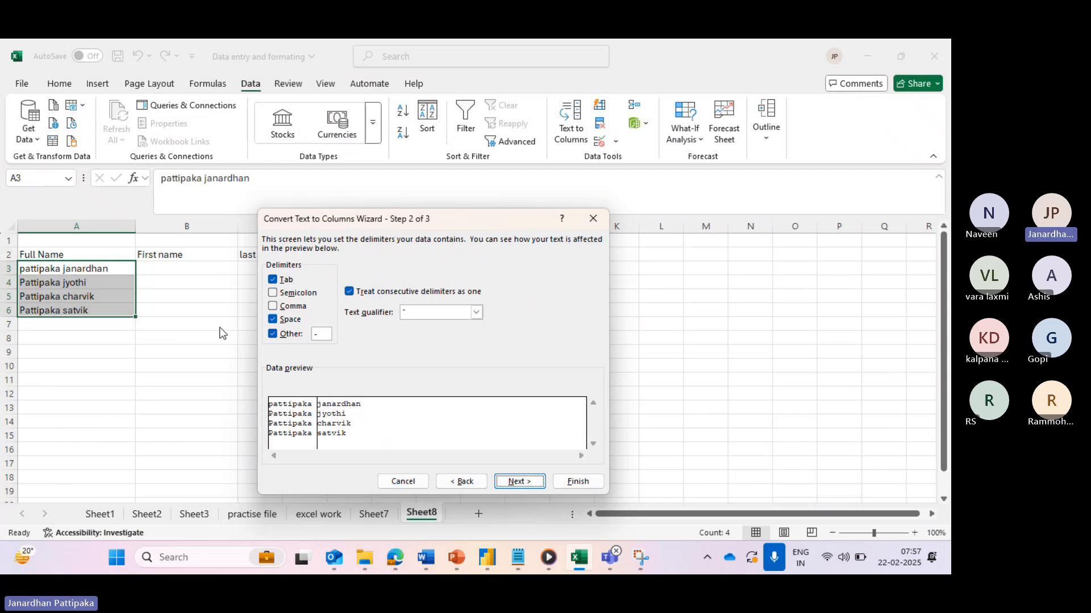
{"action": "left_click", "coordinate": [273, 335]}
{"action": "left_click", "coordinate": [273, 281]}
{"action": "left_click", "coordinate": [516, 483]}
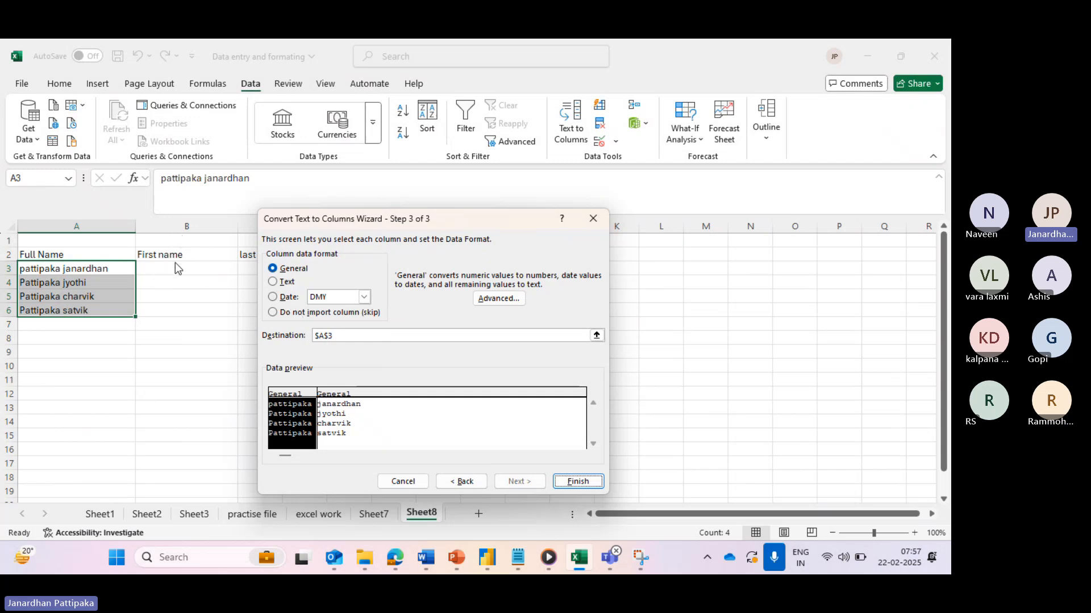
{"action": "left_click", "coordinate": [324, 335]}
{"action": "key", "text": "BackSpace"}
{"action": "type", "text": "B"}
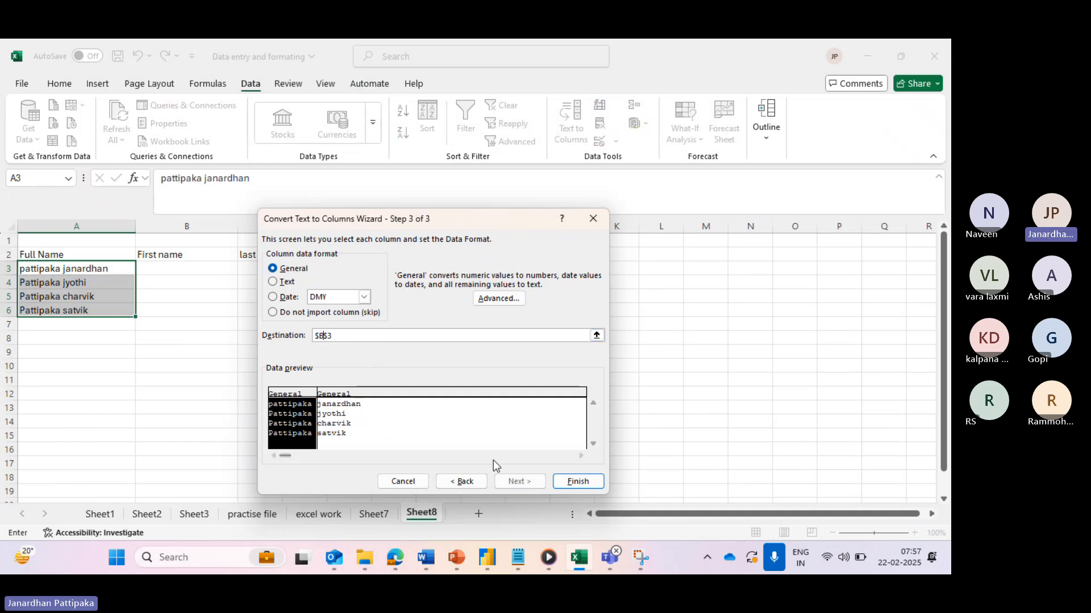
{"action": "left_click", "coordinate": [571, 482]}
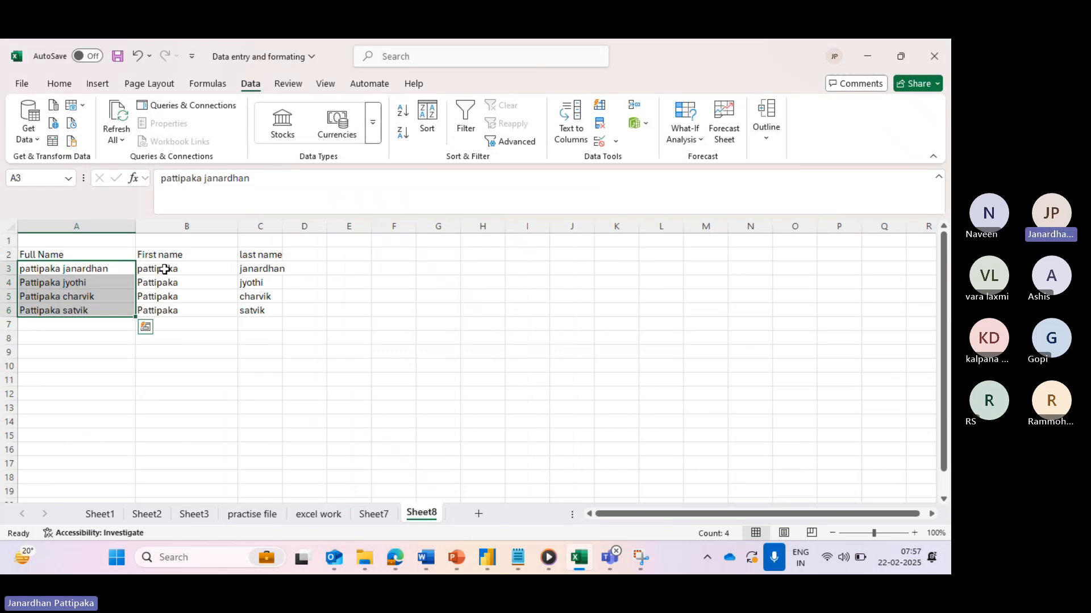
{"action": "left_click", "coordinate": [164, 269]}
- Check the split results, then copy the full names in A3:A6 and paste them at A9
{"action": "left_click", "coordinate": [85, 270]}
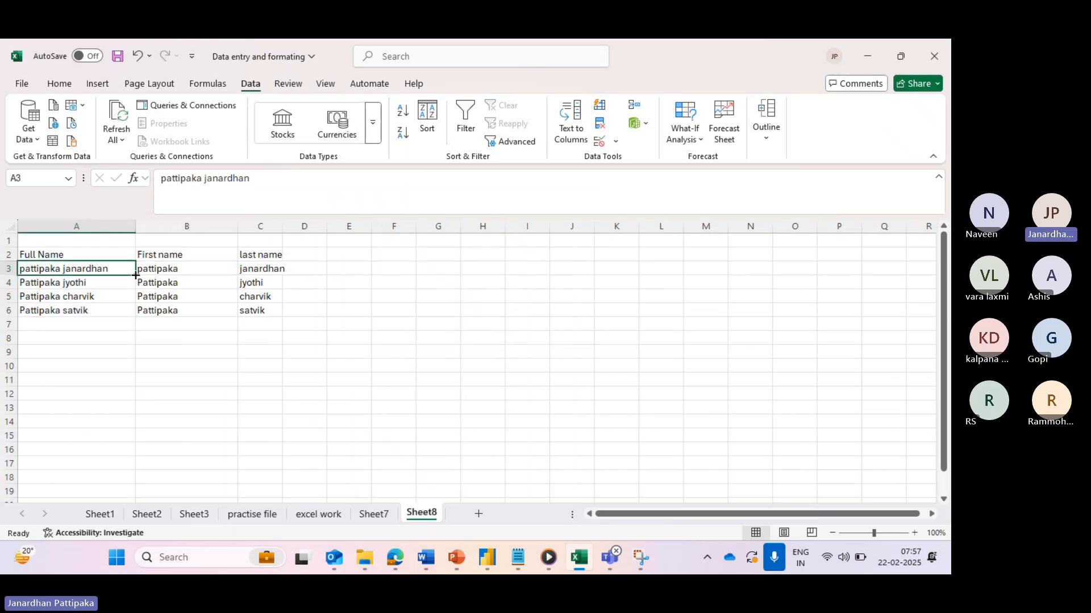
{"action": "left_click", "coordinate": [160, 270]}
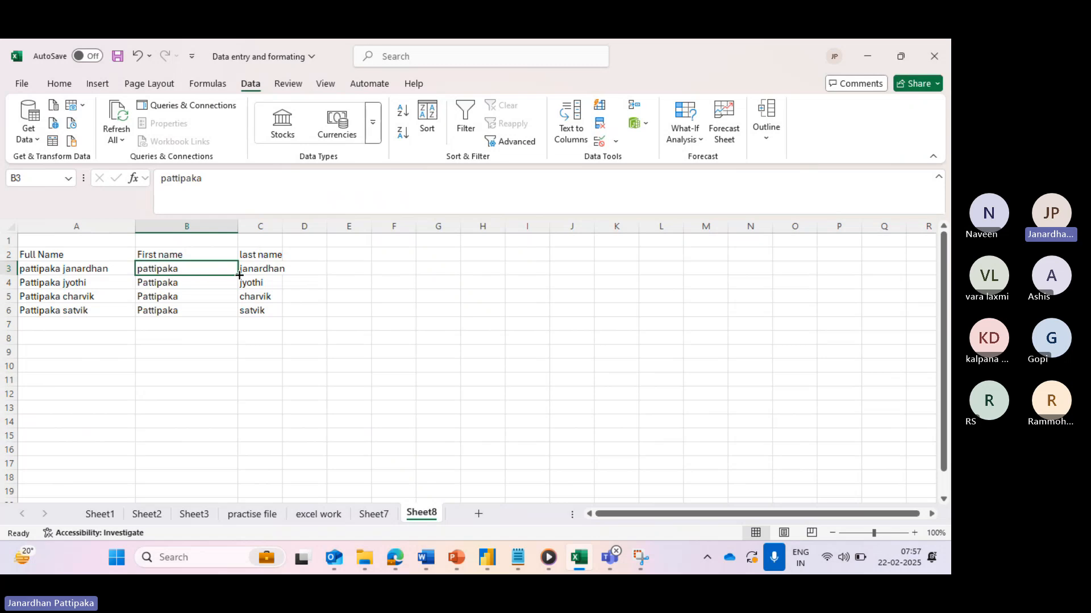
{"action": "left_click", "coordinate": [262, 272]}
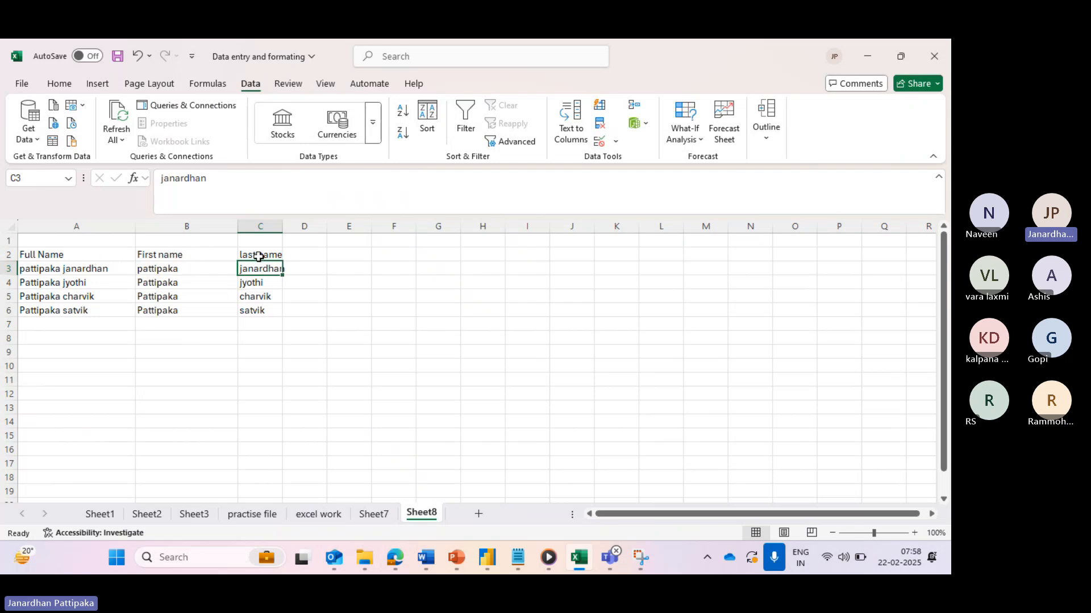
{"action": "left_click_drag", "start_coordinate": [59, 269], "coordinate": [61, 310]}
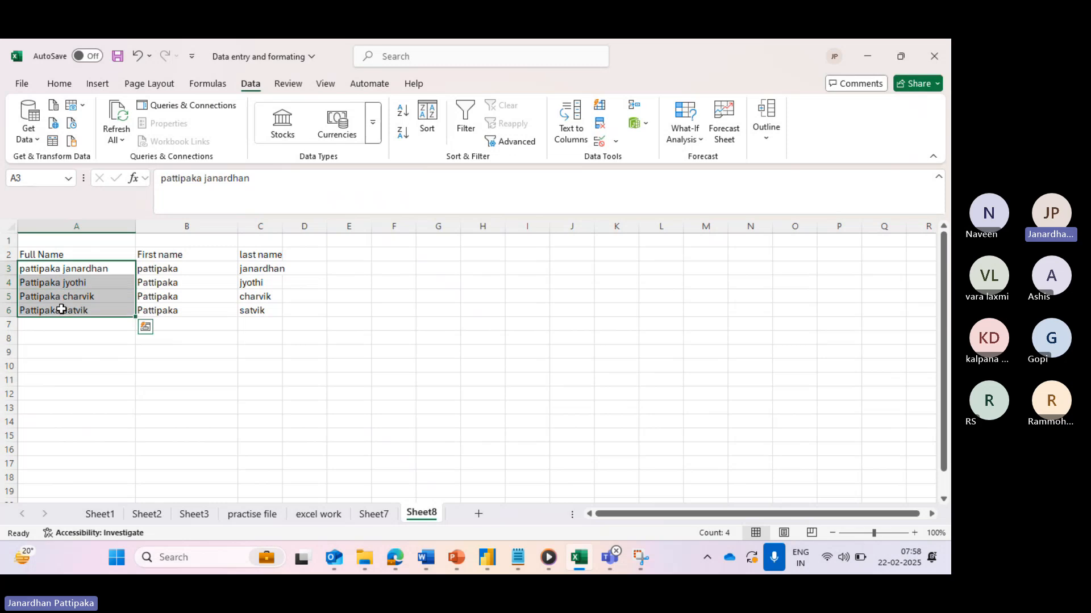
{"action": "key", "text": "ctrl+c"}
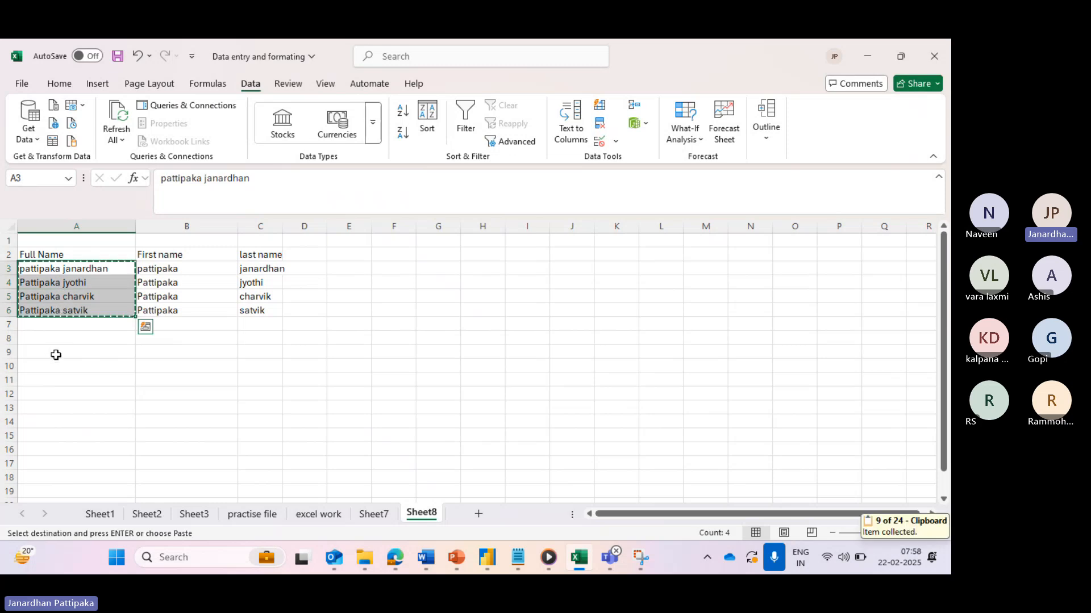
{"action": "left_click", "coordinate": [54, 353]}
{"action": "key", "text": "ctrl+v"}
{"action": "left_click", "coordinate": [59, 422]}
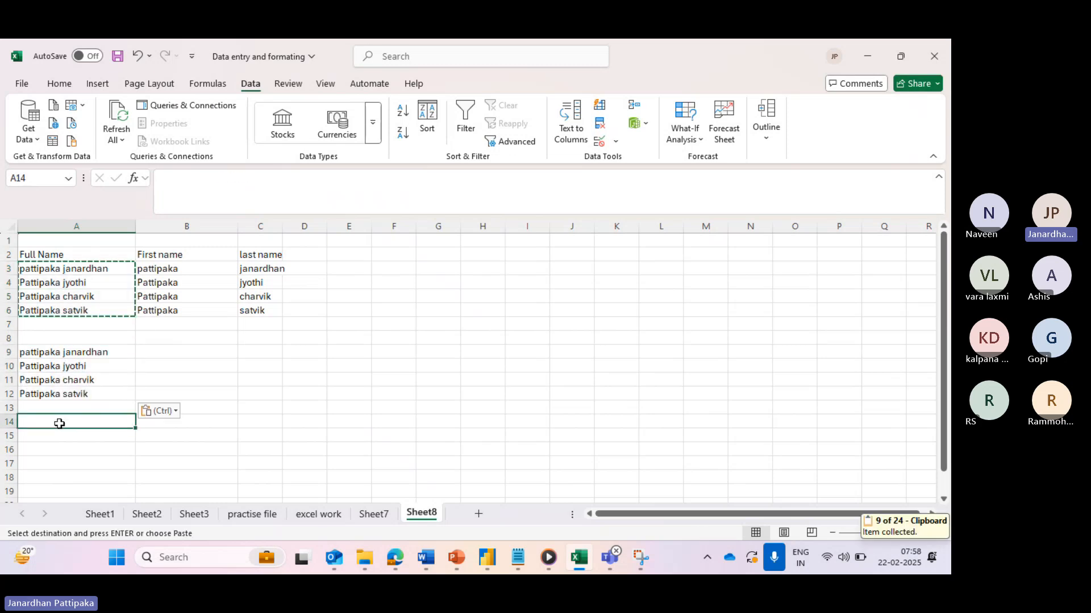
- Split the names in A9:A12 with Text to Columns, setting the destination to $B$9
{"action": "left_click_drag", "start_coordinate": [77, 352], "coordinate": [78, 394]}
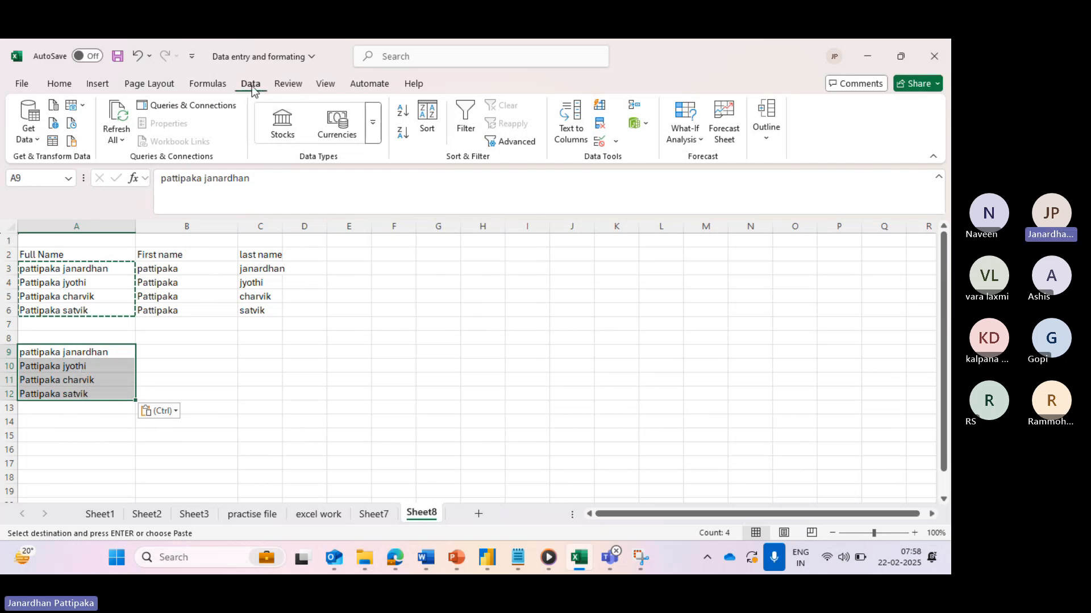
{"action": "key", "text": "Escape"}
{"action": "key", "text": "Escape"}
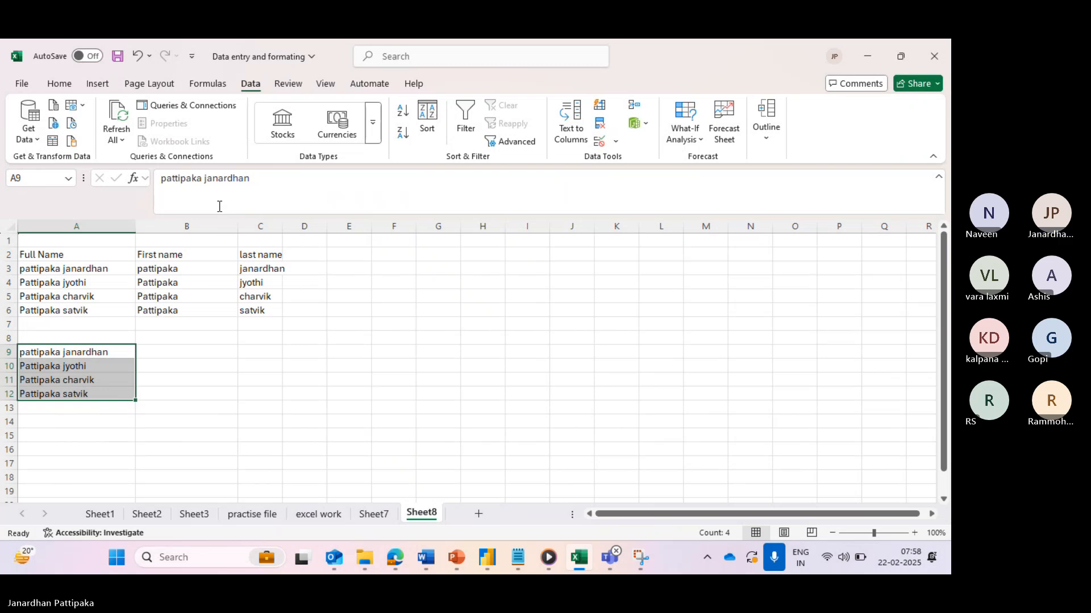
{"action": "left_click", "coordinate": [581, 127]}
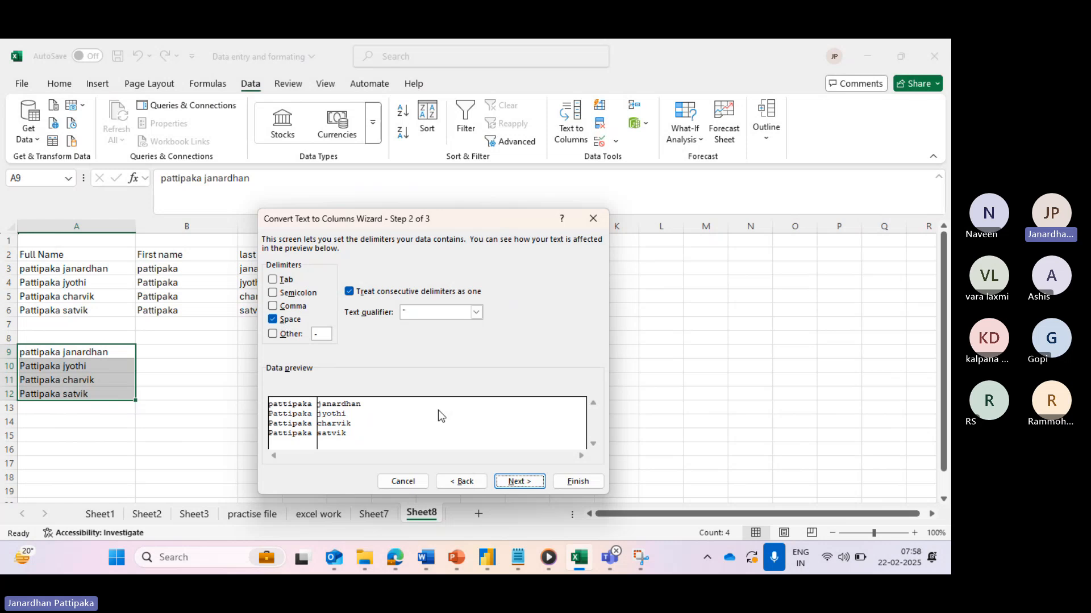
{"action": "left_click", "coordinate": [519, 481]}
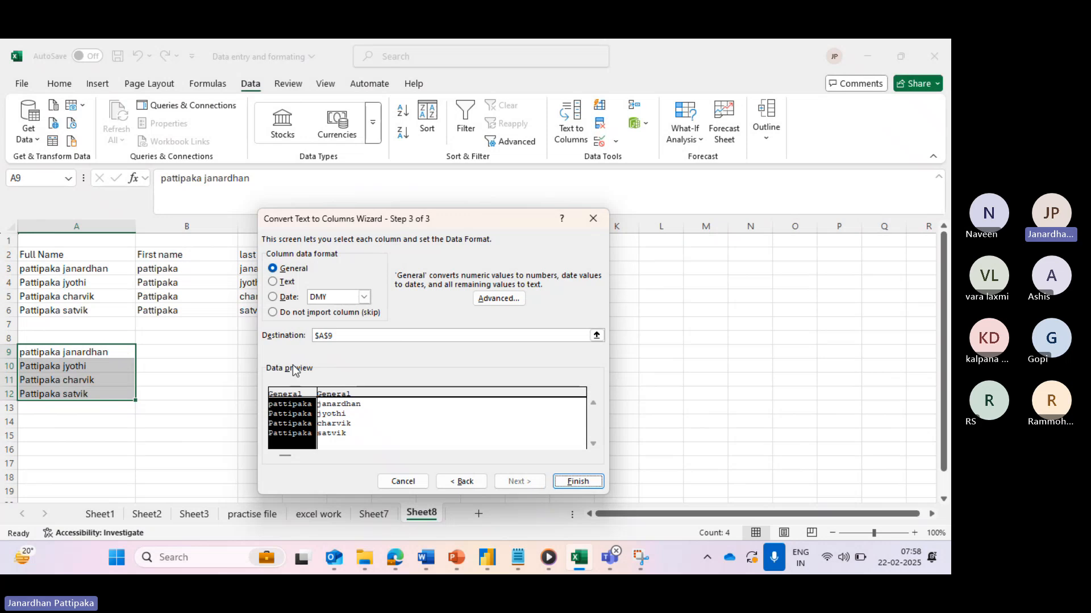
{"action": "left_click", "coordinate": [325, 335]}
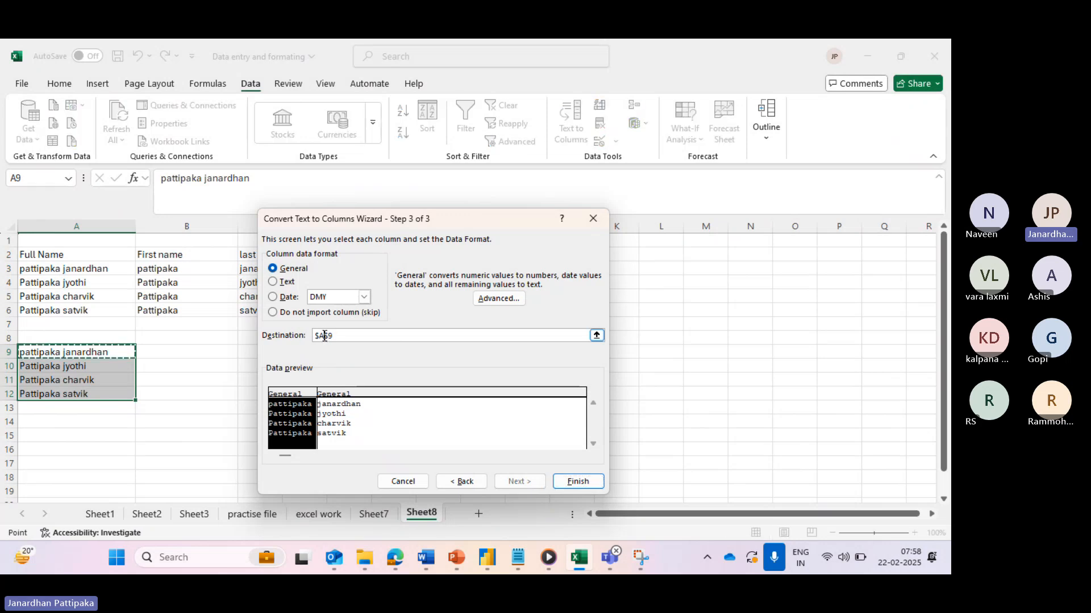
{"action": "key", "text": "BackSpace"}
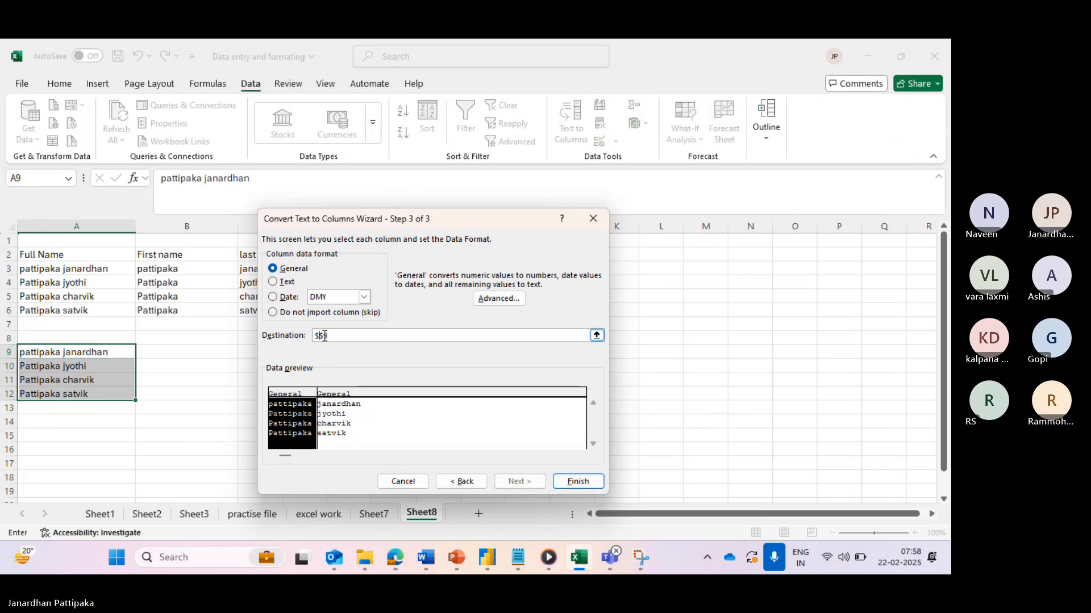
{"action": "type", "text": "B"}
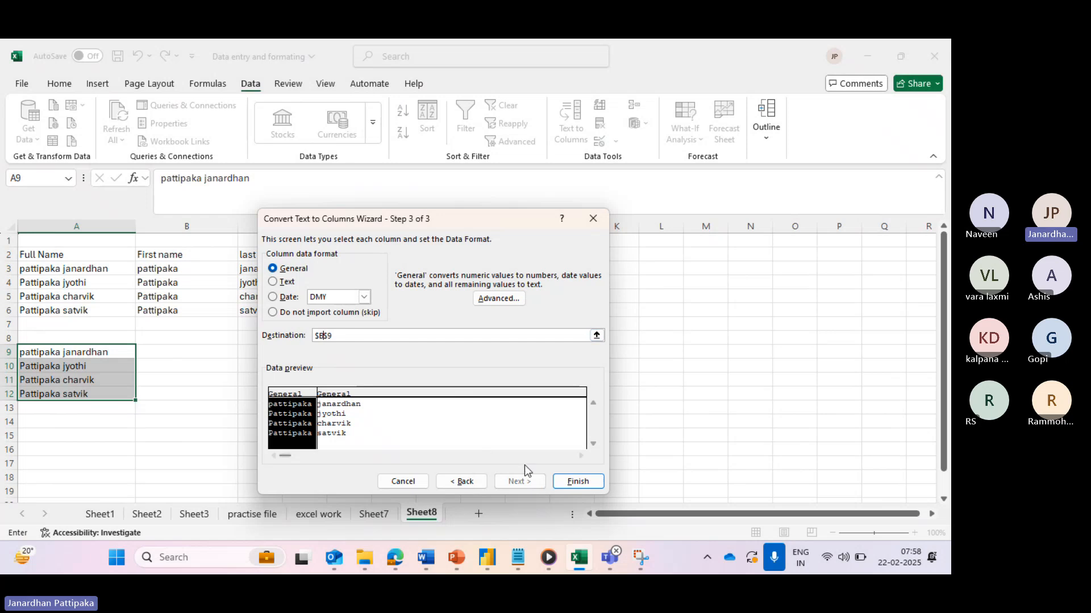
{"action": "left_click", "coordinate": [578, 481]}
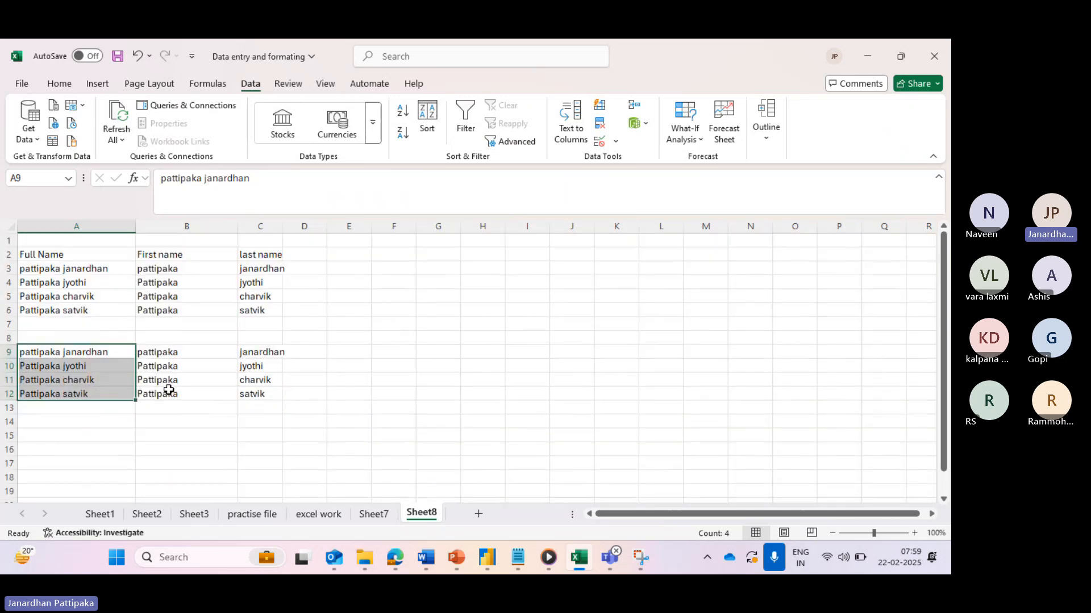
- Add the heading 'Phone number' in cell A16
{"action": "scroll", "coordinate": [149, 393], "scroll_direction": "down", "scroll_amount": 2}
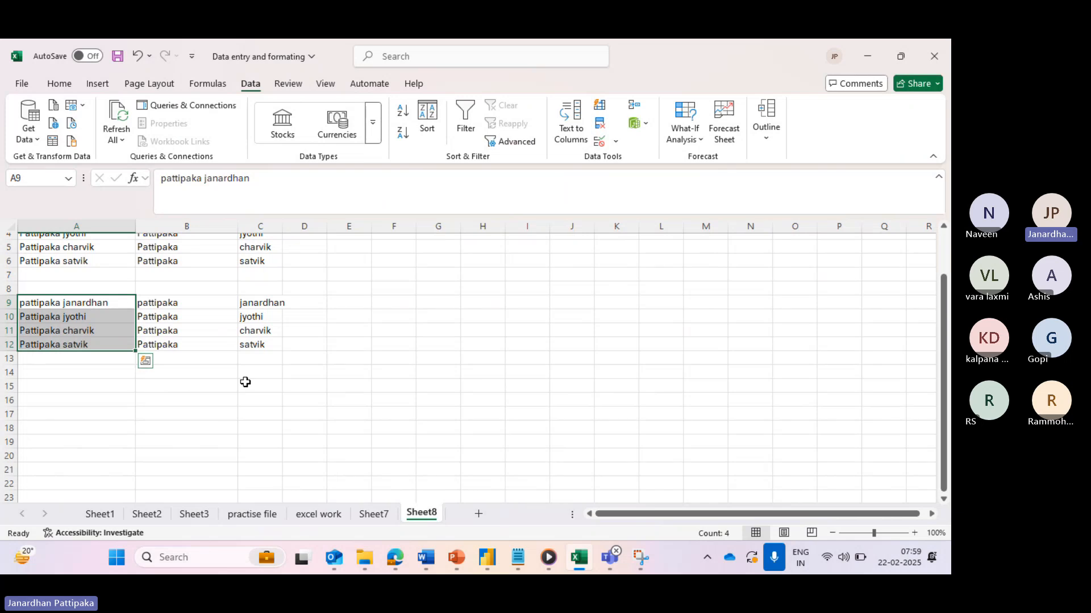
{"action": "scroll", "coordinate": [236, 397], "scroll_direction": "down", "scroll_amount": 1}
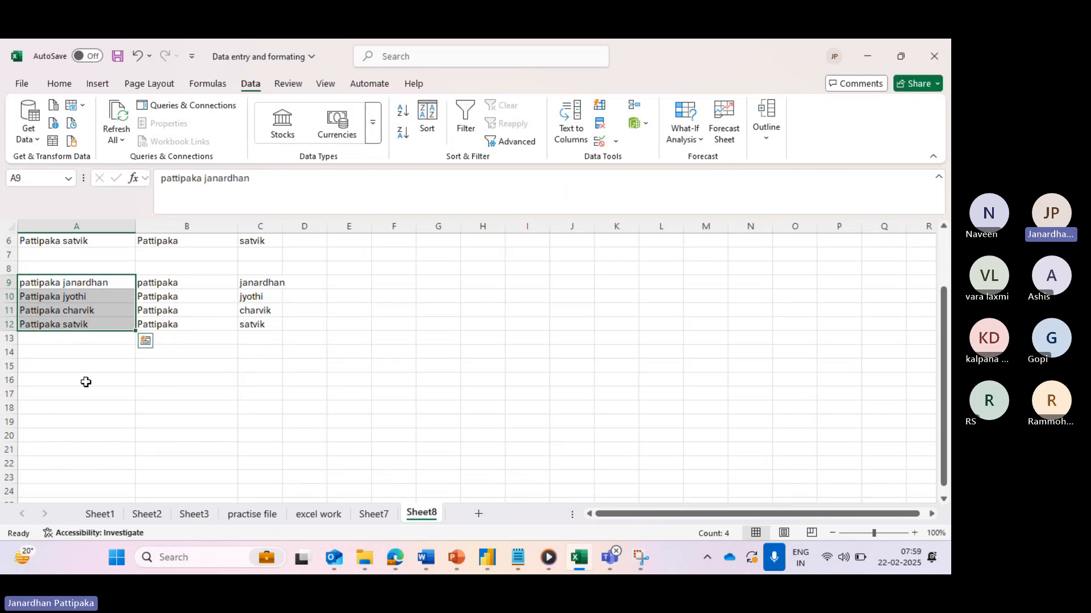
{"action": "left_click", "coordinate": [76, 381]}
{"action": "type", "text": "P"}
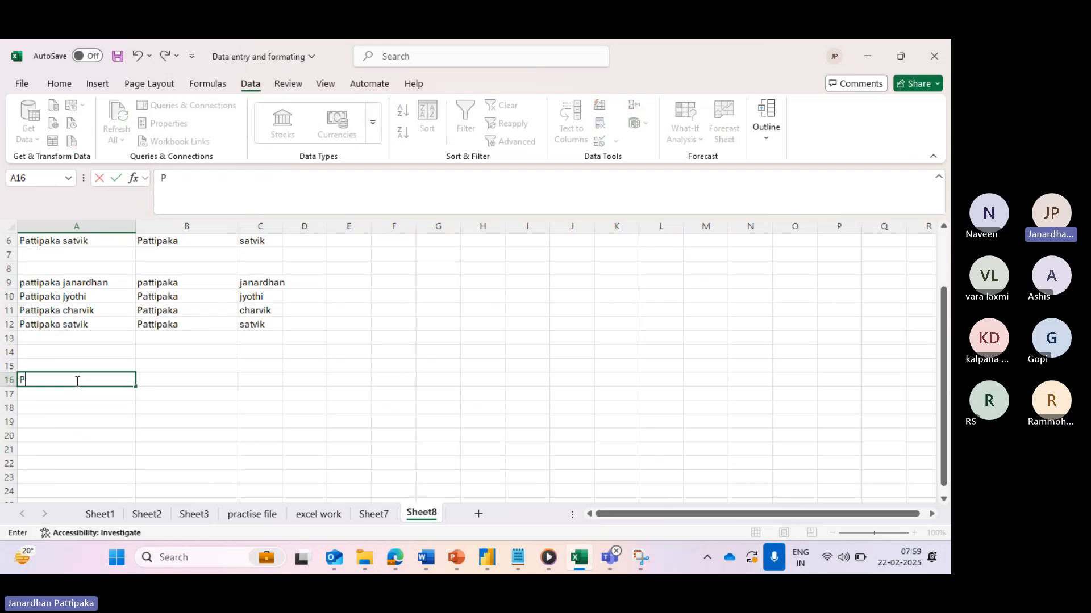
{"action": "type", "text": "hone "}
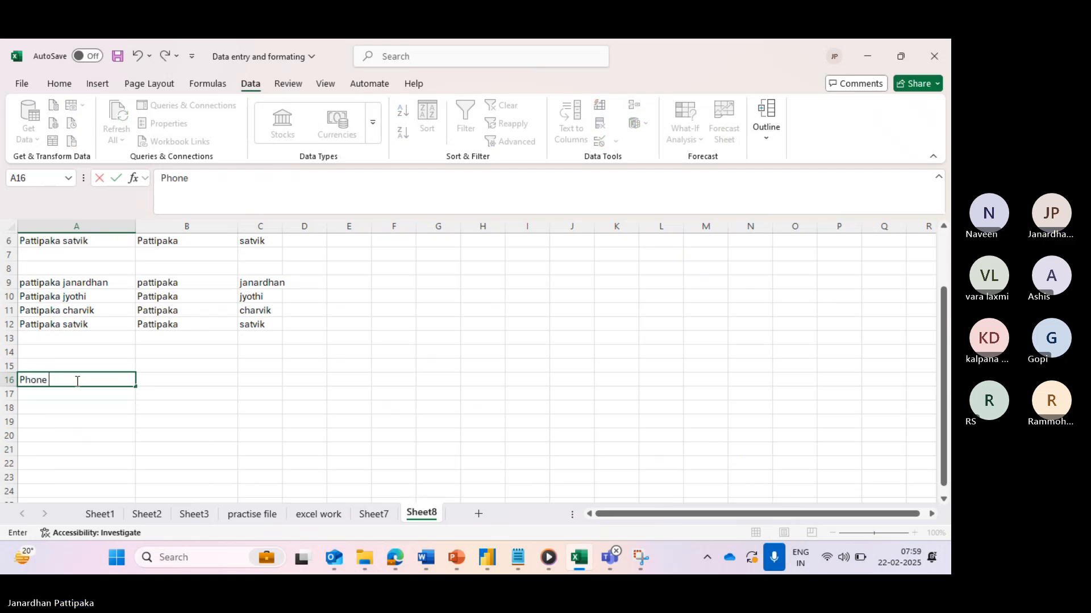
{"action": "type", "text": "number"}
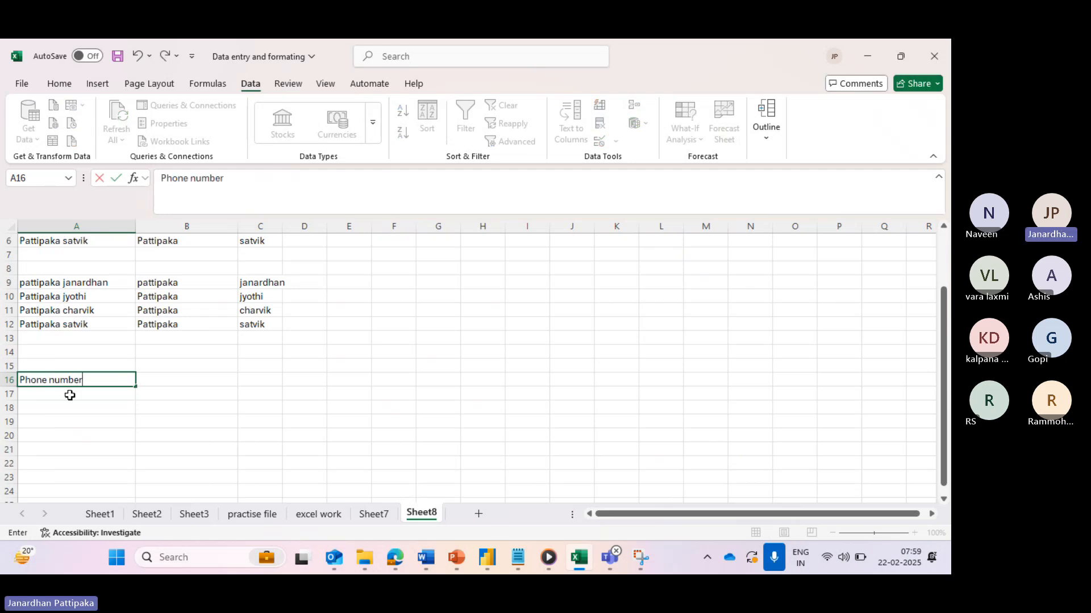
{"action": "left_click", "coordinate": [55, 409]}
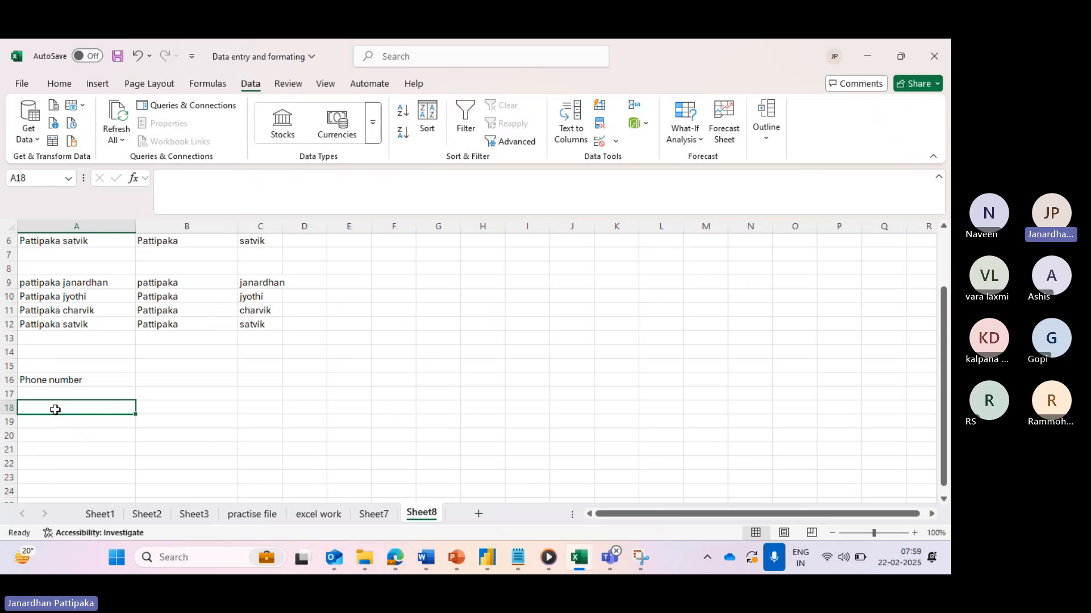
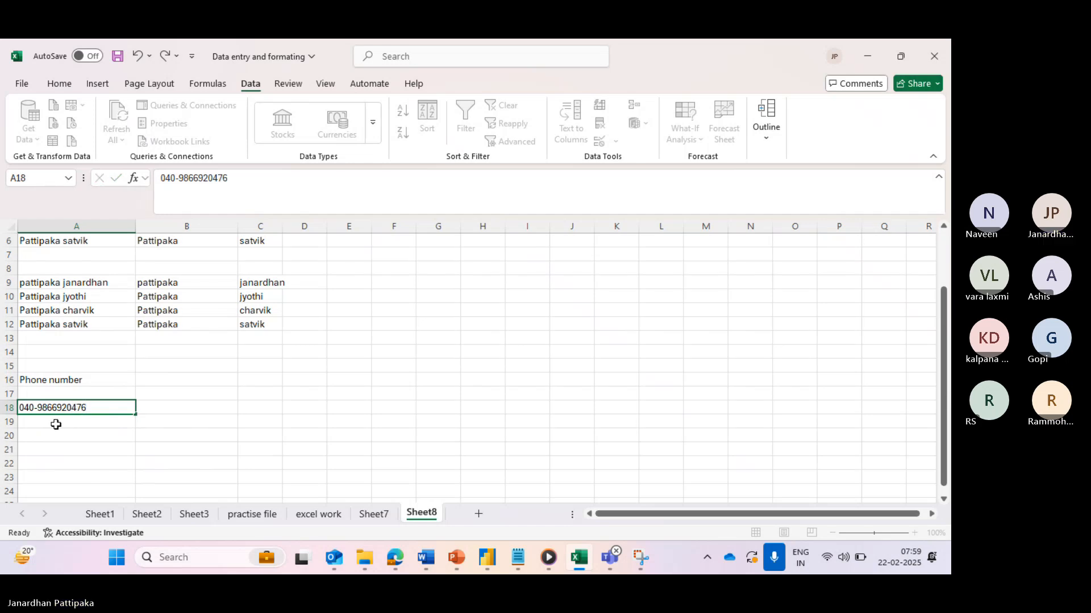
- Enter four hyphenated phone numbers with the 040 code into A18 through A21
{"action": "left_click", "coordinate": [56, 425]}
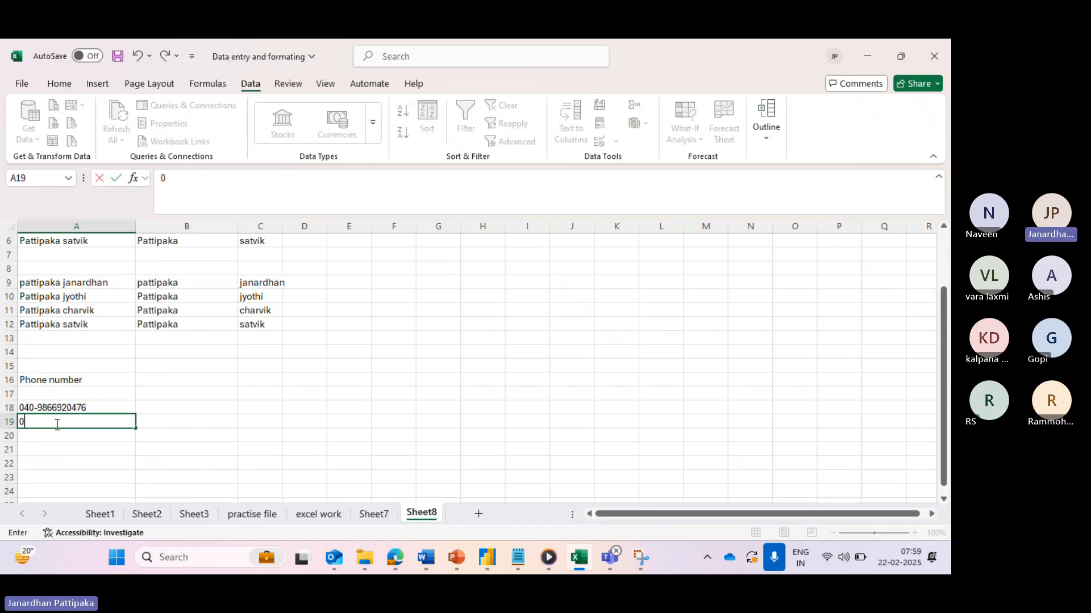
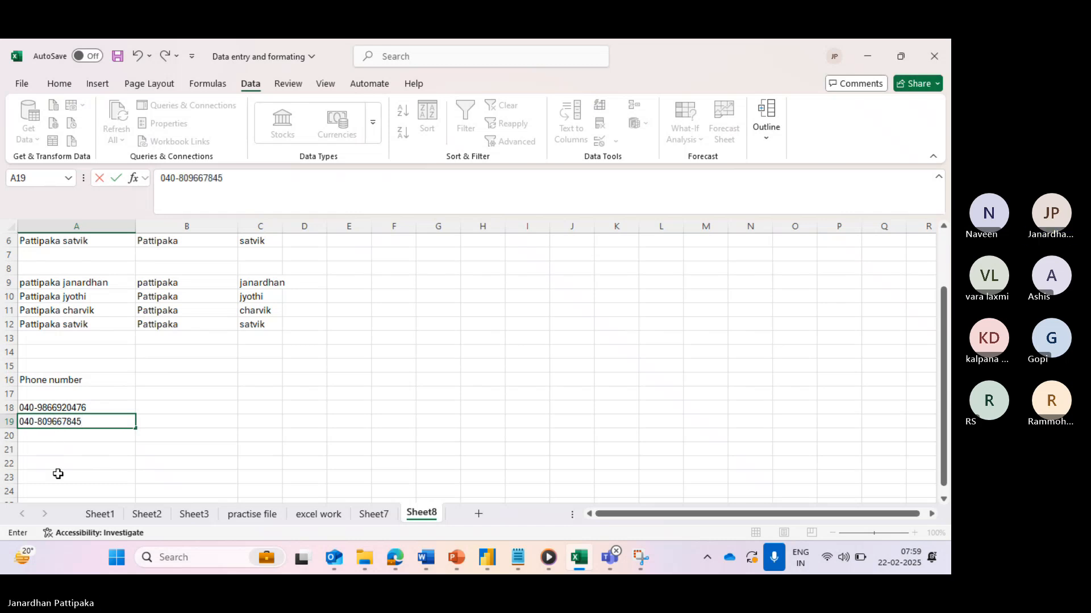
{"action": "left_click", "coordinate": [59, 435]}
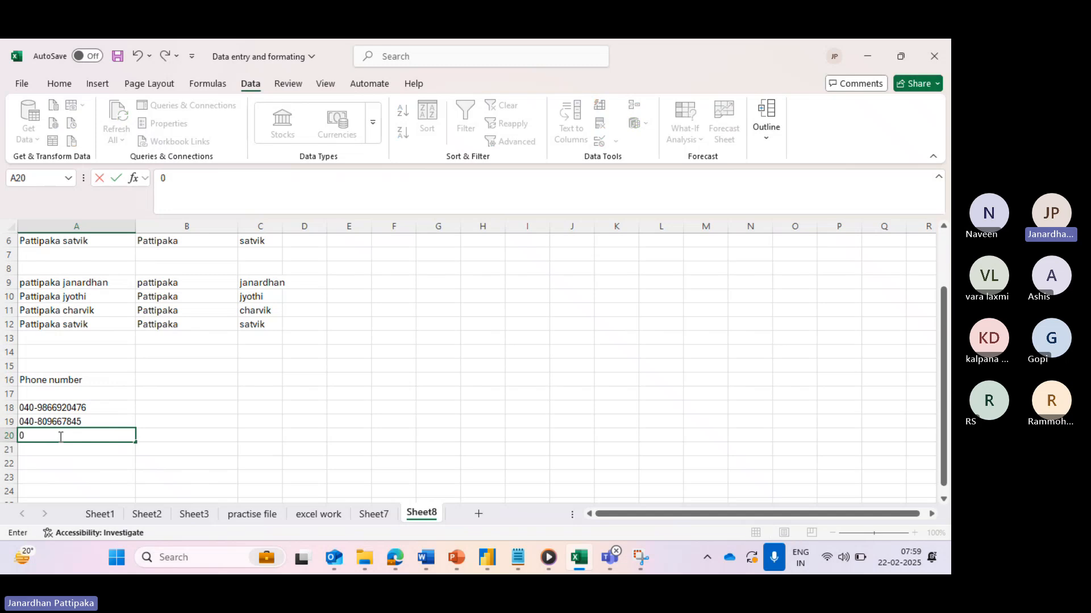
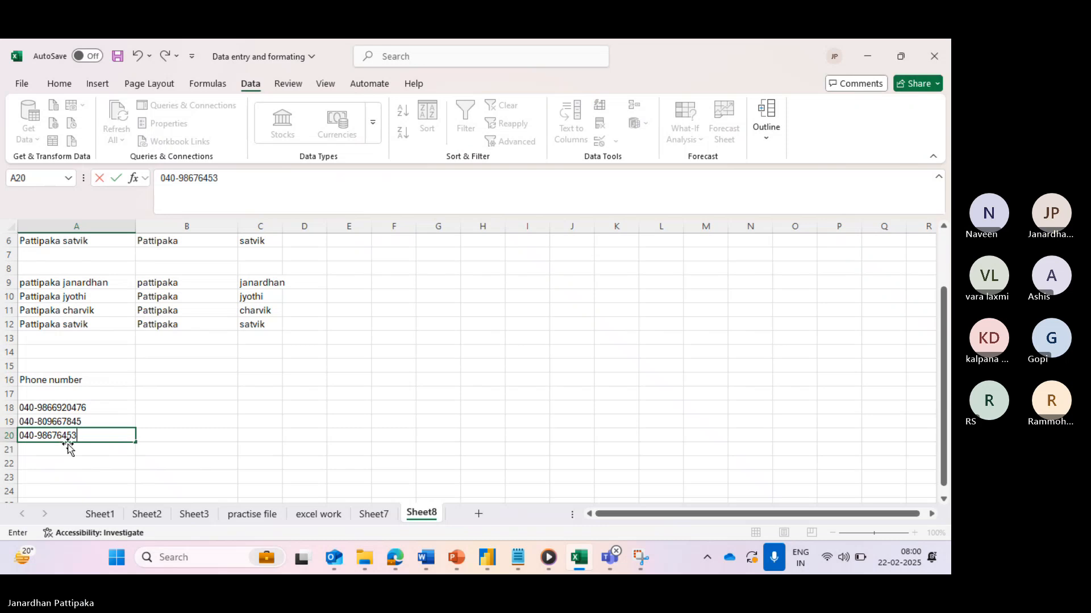
{"action": "left_click", "coordinate": [65, 450]}
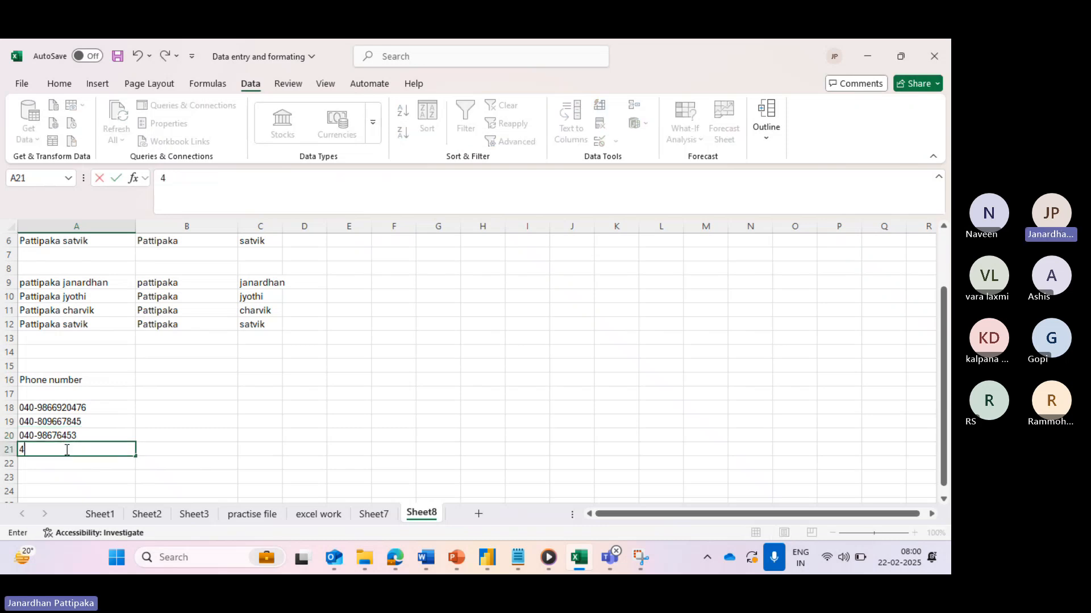
{"action": "left_click", "coordinate": [182, 421]}
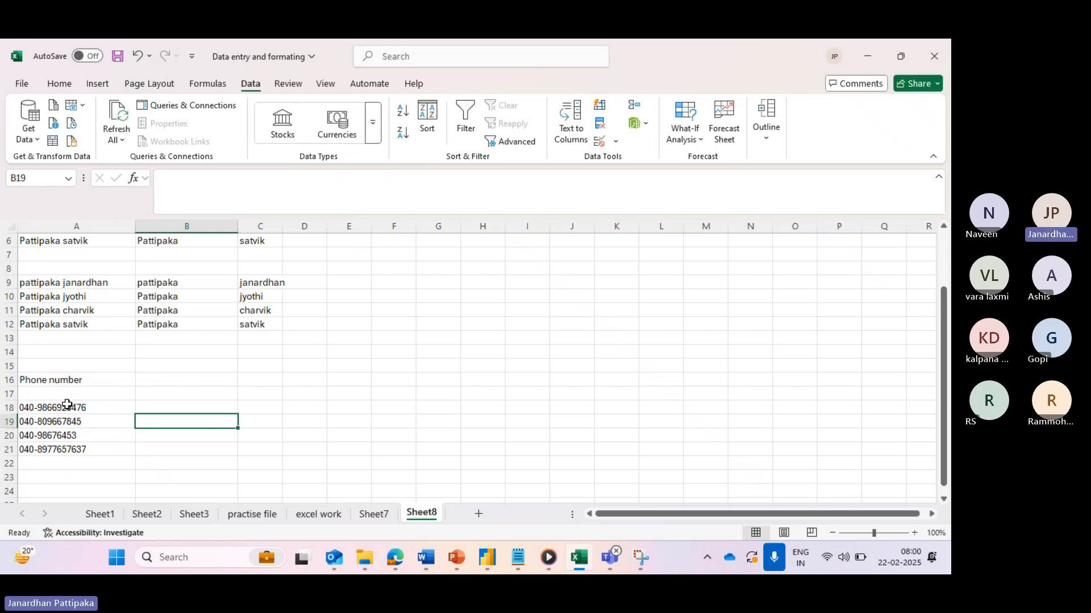
{"action": "left_click", "coordinate": [152, 408]}
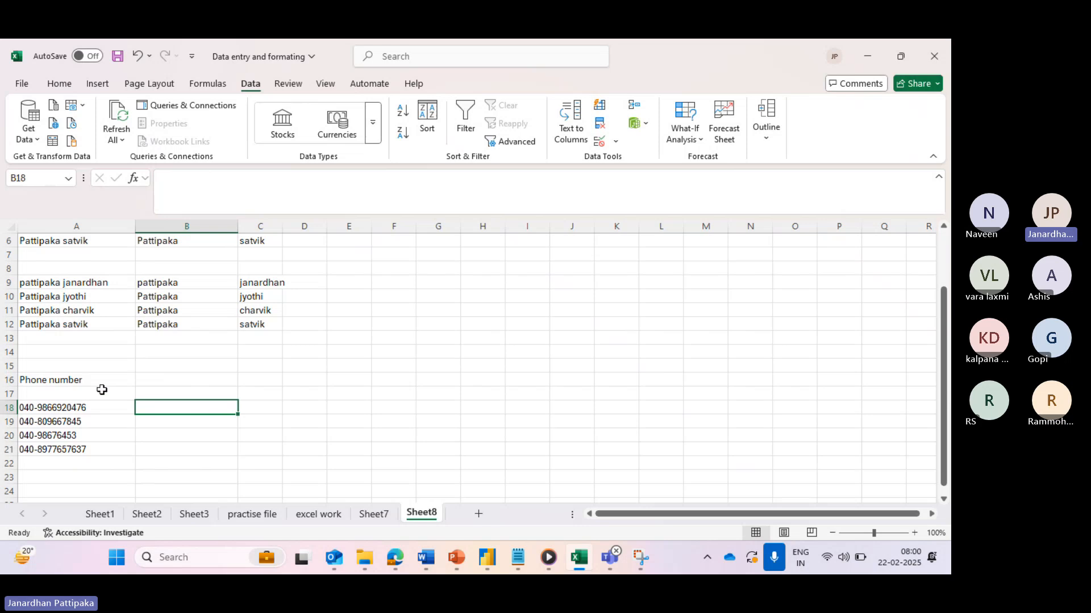
- Delete the empty row 17 above the phone numbers
{"action": "left_click", "coordinate": [9, 394]}
{"action": "right_click", "coordinate": [9, 393]}
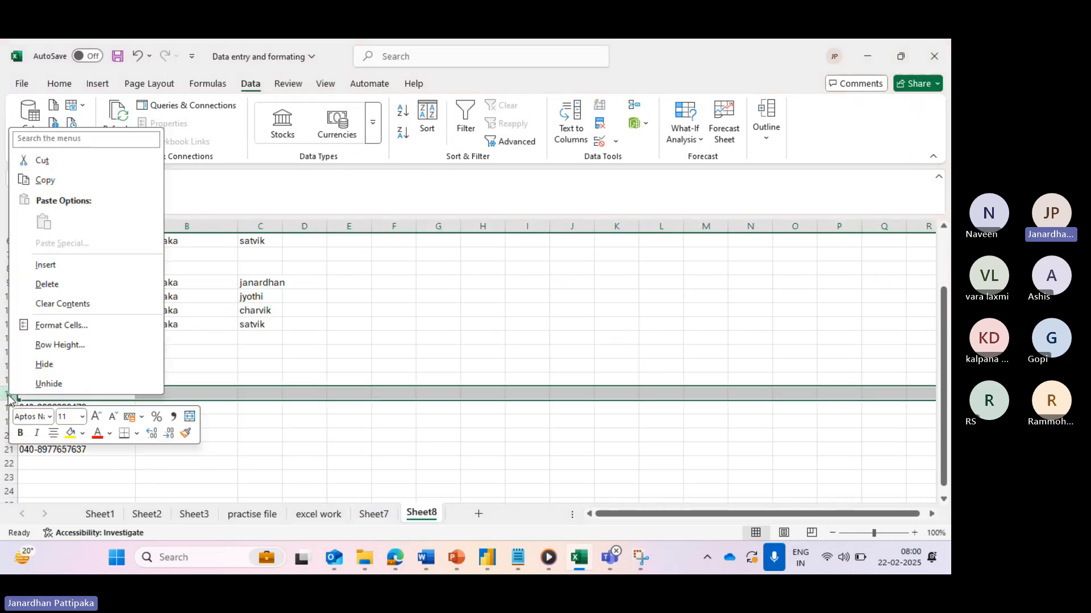
{"action": "left_click", "coordinate": [52, 284]}
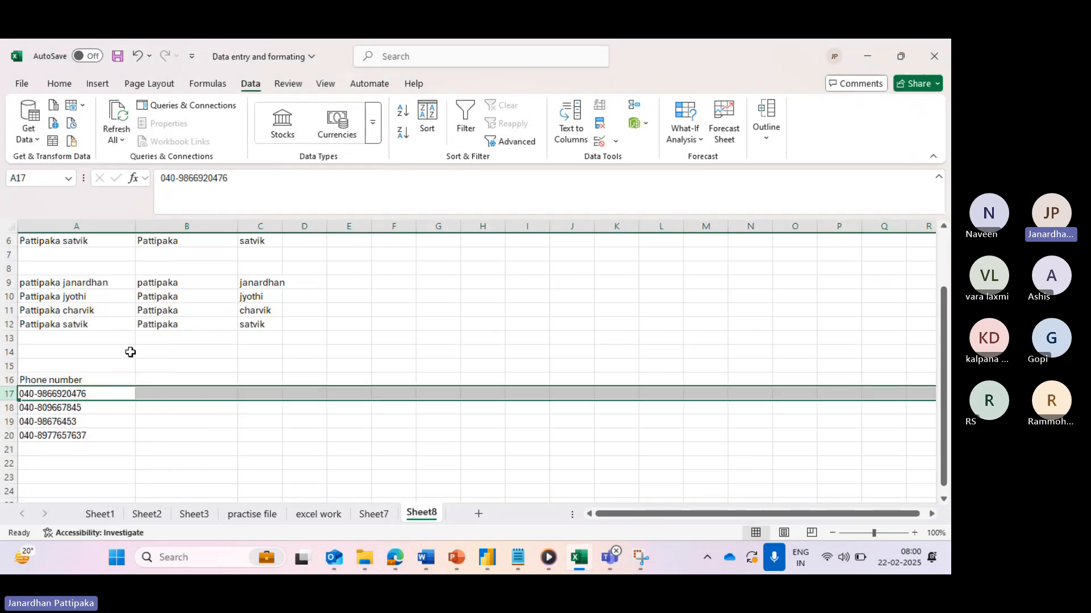
- Add the headings 'code' in B16 and 'phone number' in C16
{"action": "left_click", "coordinate": [154, 383]}
{"action": "type", "text": "code"}
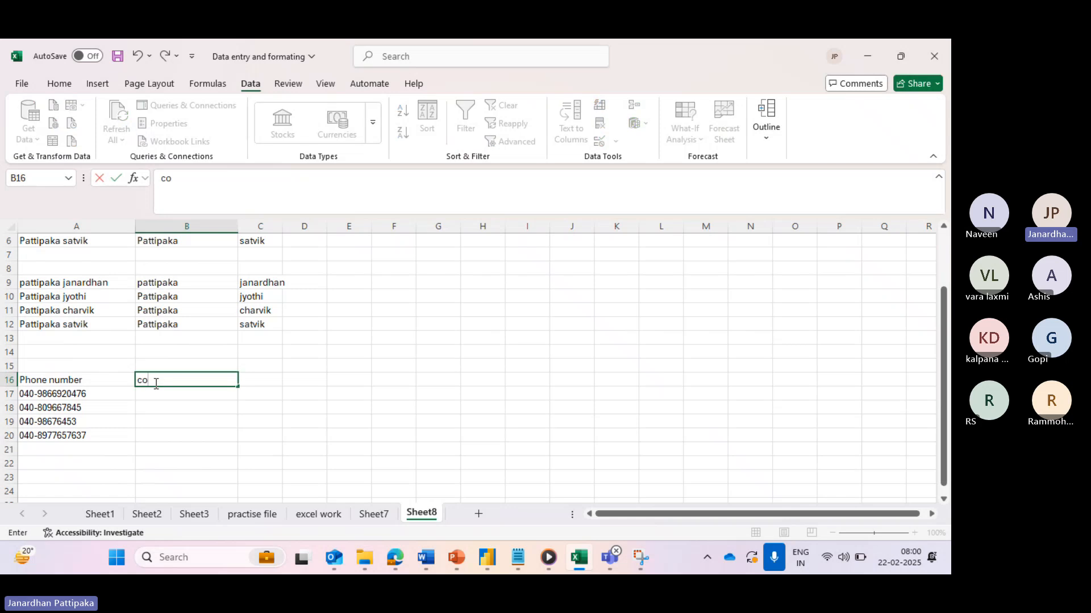
{"action": "left_click", "coordinate": [254, 386]}
{"action": "type", "text": "num"}
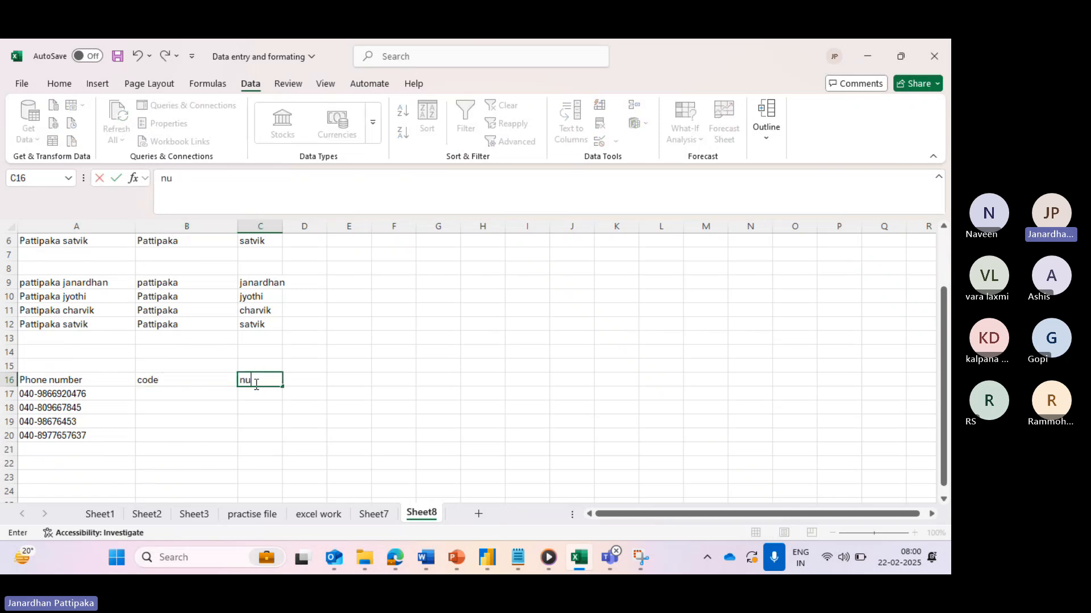
{"action": "key", "text": "BackSpace"}
{"action": "key", "text": "BackSpace"}
{"action": "key", "text": "BackSpace"}
{"action": "type", "text": "phone number"}
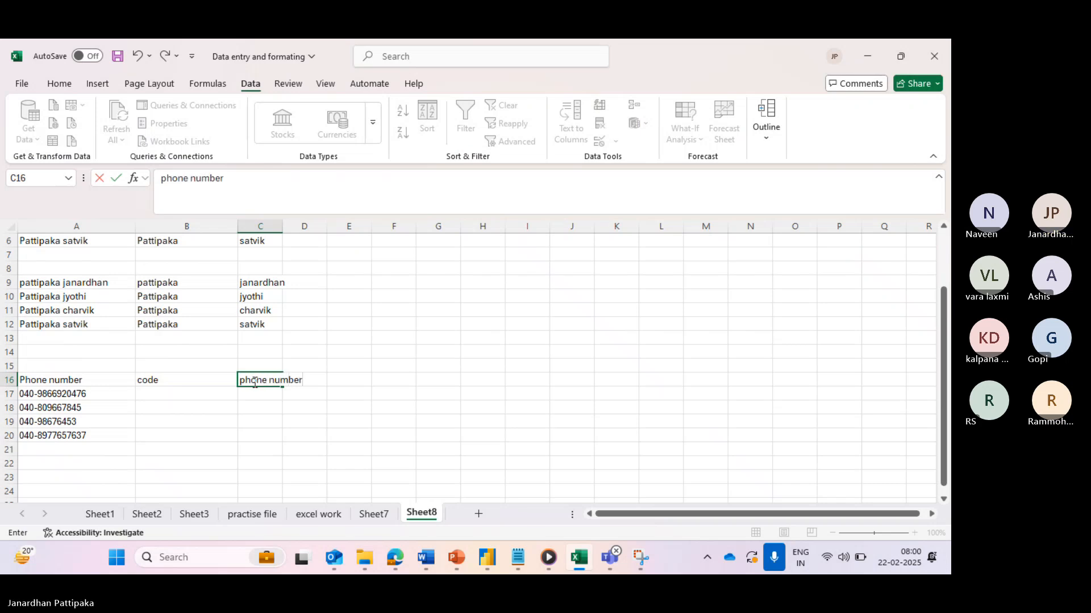
{"action": "left_click", "coordinate": [80, 378]}
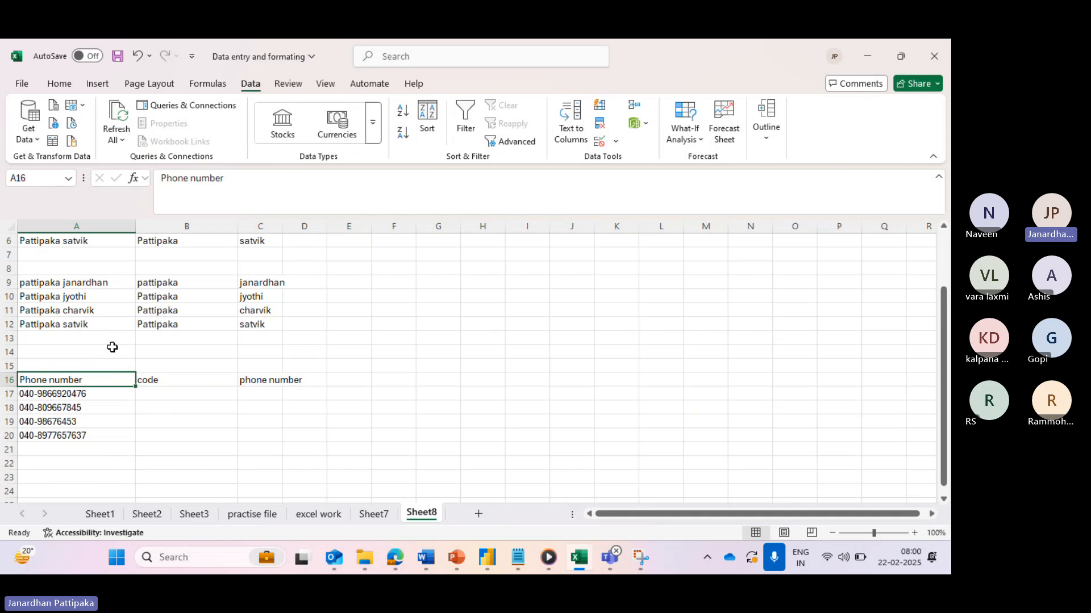
- Change the A16 heading to 'Phone number with code', then select the numbers in A17:A20
{"action": "left_click", "coordinate": [235, 182]}
{"action": "type", "text": "with code"}
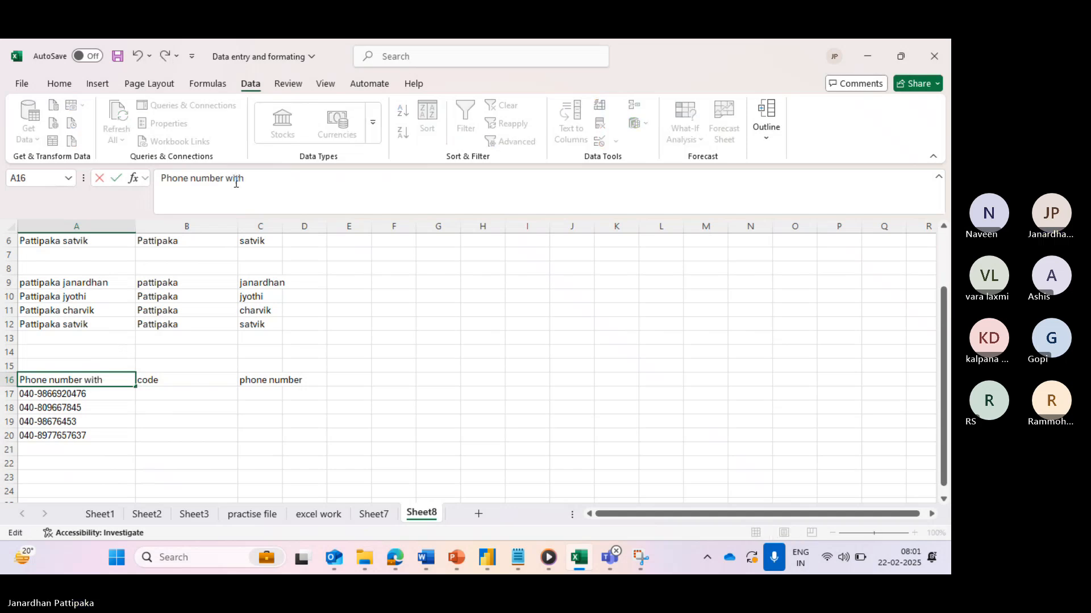
{"action": "left_click", "coordinate": [207, 406]}
{"action": "left_click", "coordinate": [84, 395]}
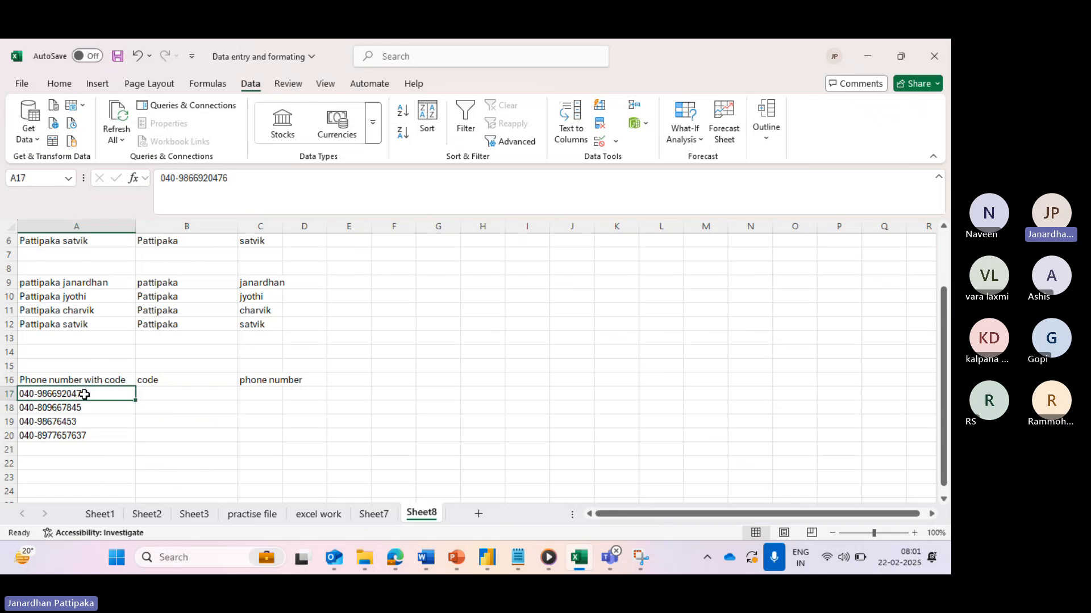
{"action": "left_click_drag", "start_coordinate": [90, 392], "coordinate": [92, 435]}
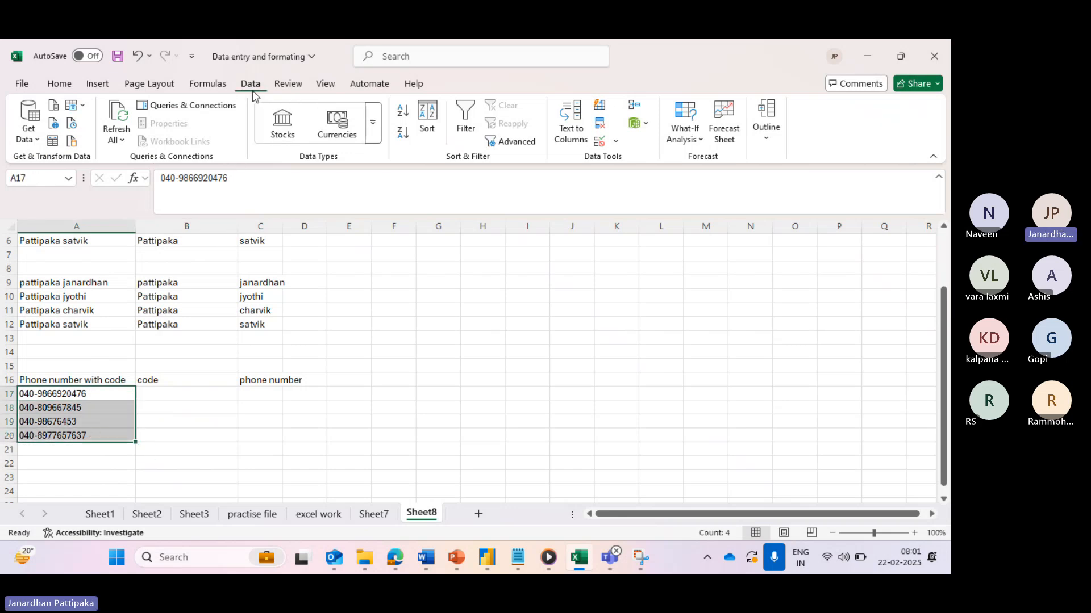
- Run Text to Columns on A17:A20, delimited by '-', with output starting at $B$17
{"action": "left_click", "coordinate": [577, 122]}
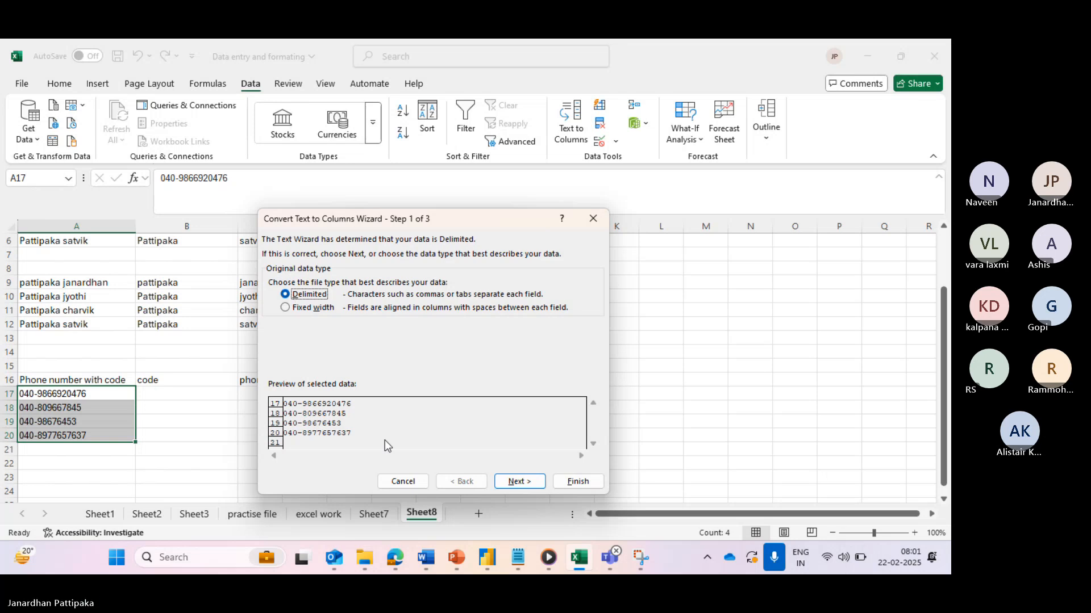
{"action": "left_click", "coordinate": [512, 482]}
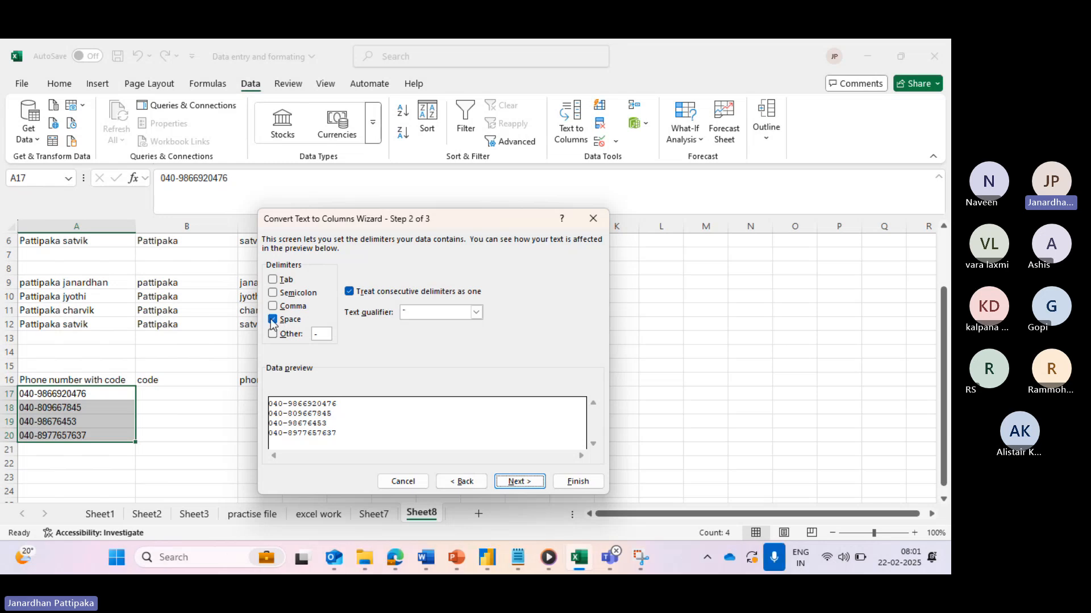
{"action": "left_click", "coordinate": [273, 321]}
{"action": "left_click", "coordinate": [273, 333]}
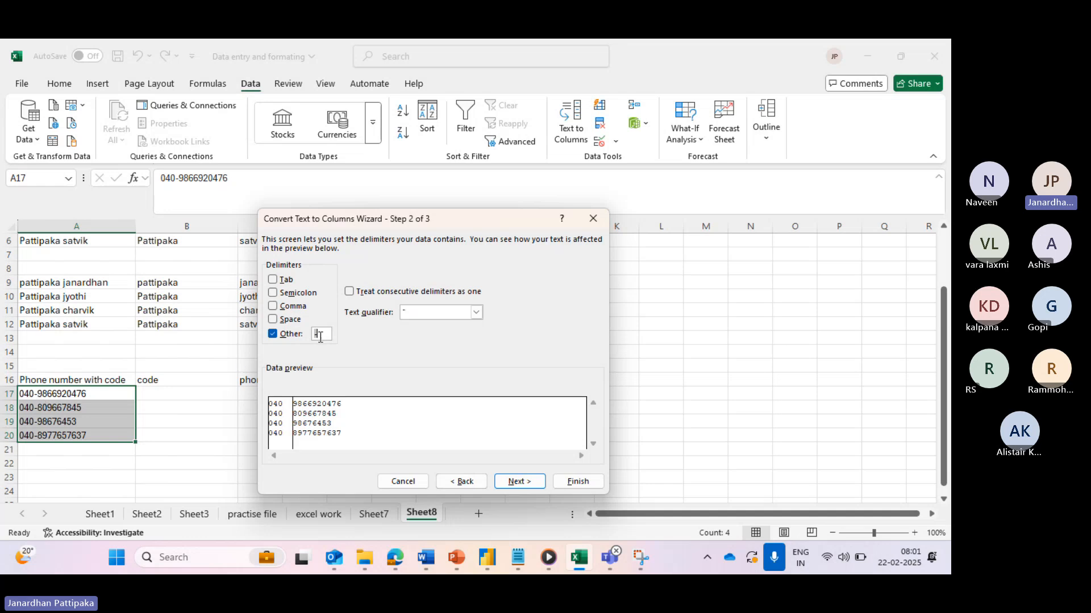
{"action": "key", "text": "BackSpace"}
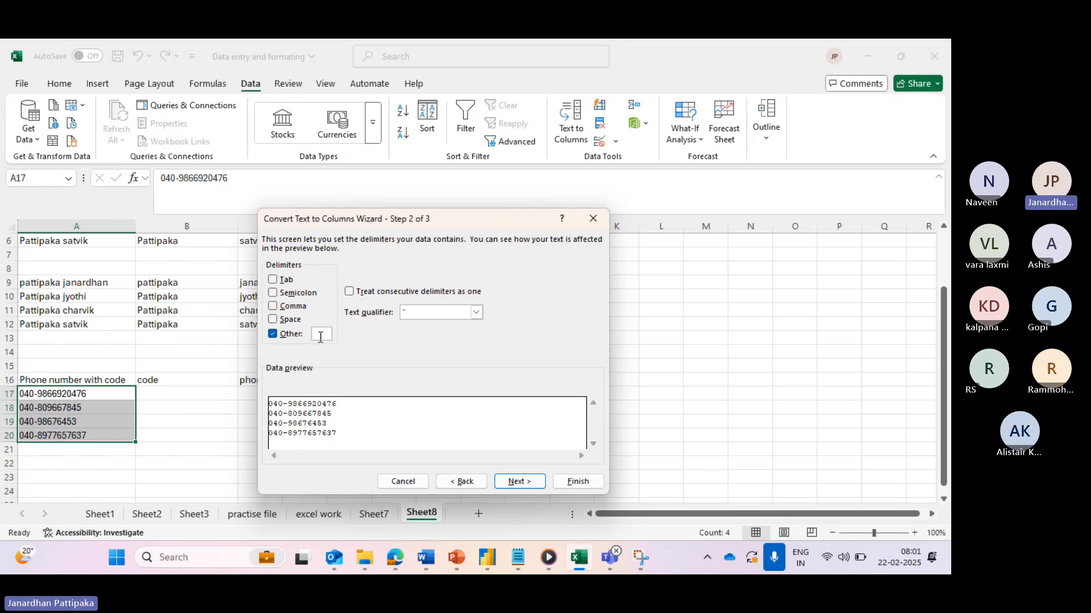
{"action": "type", "text": "-"}
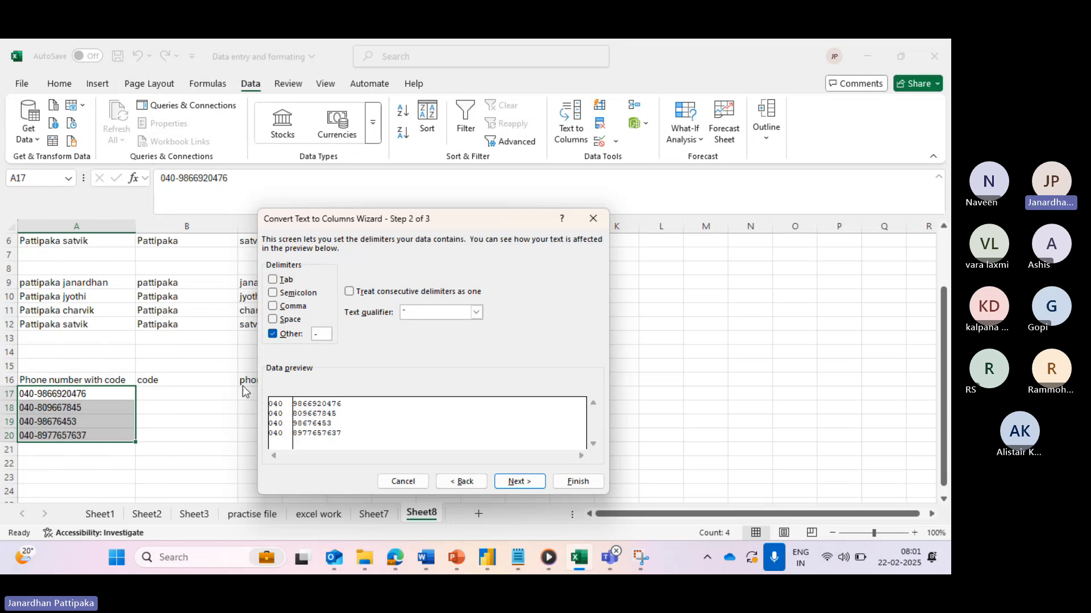
{"action": "left_click", "coordinate": [514, 486]}
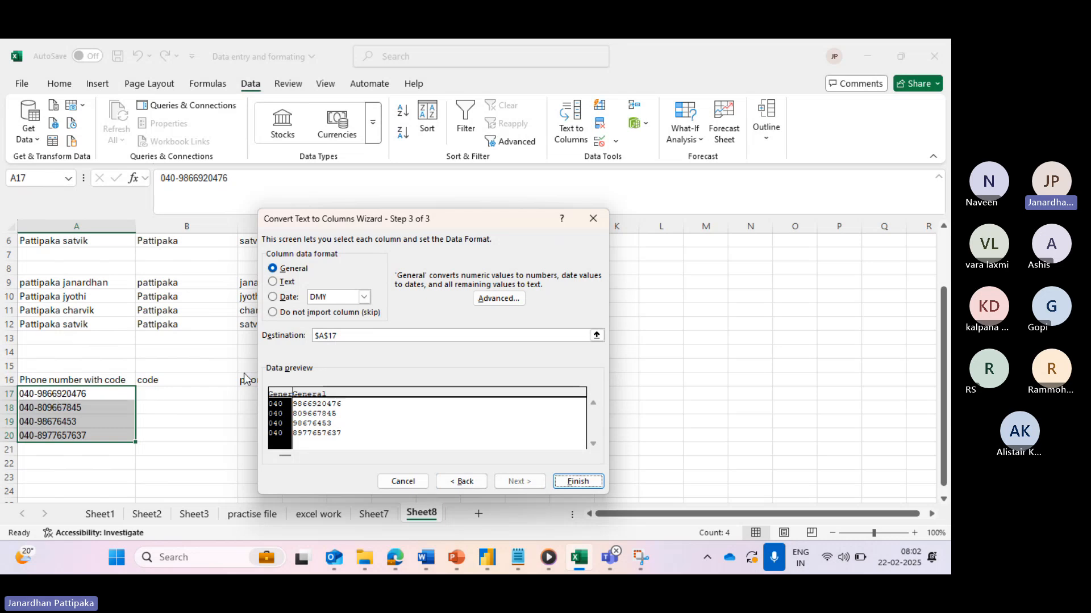
{"action": "left_click", "coordinate": [324, 335]}
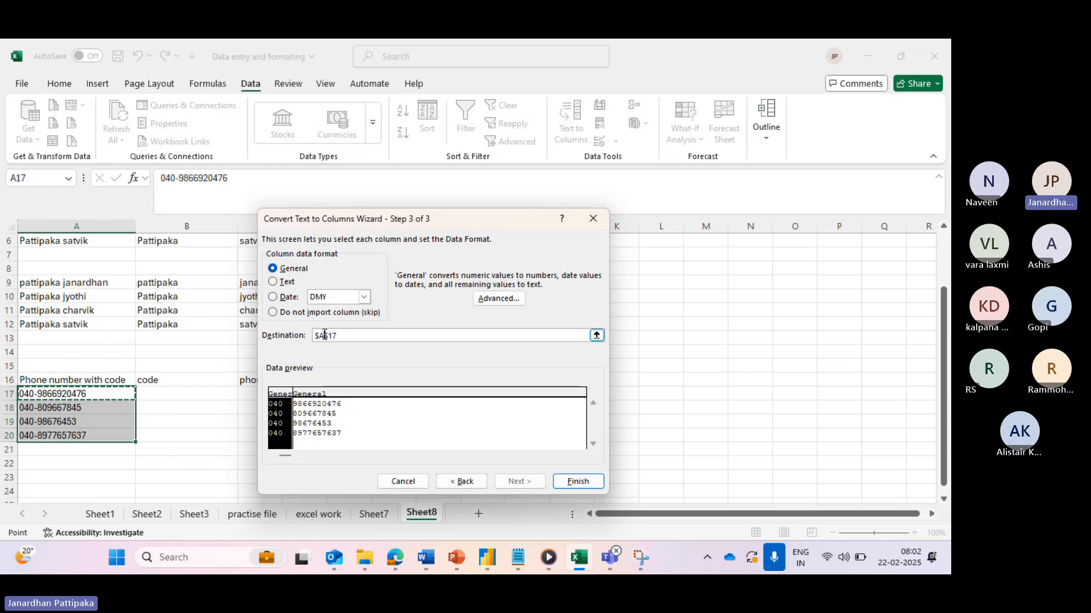
{"action": "key", "text": "BackSpace"}
{"action": "type", "text": "B"}
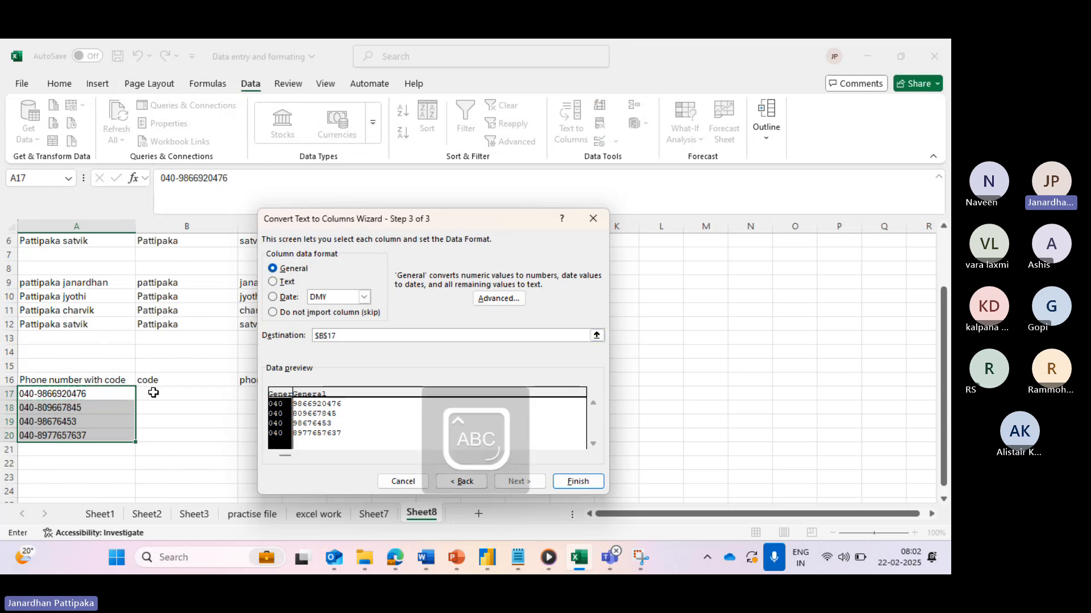
{"action": "left_click", "coordinate": [577, 484]}
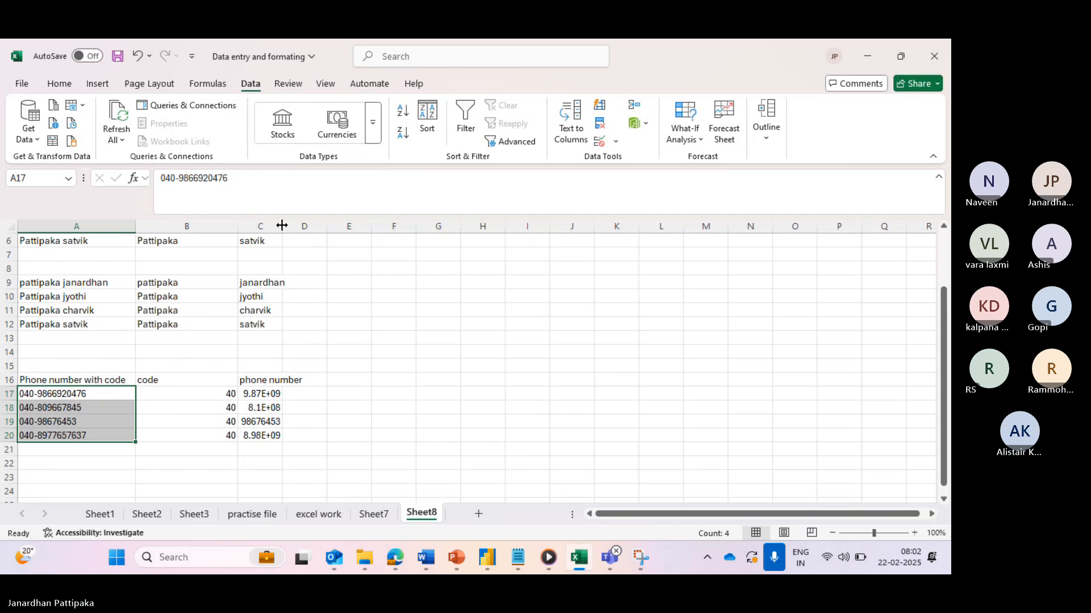
- Widen column C to show the full phone numbers and left-align columns B and C
{"action": "left_click_drag", "start_coordinate": [282, 226], "coordinate": [401, 227]}
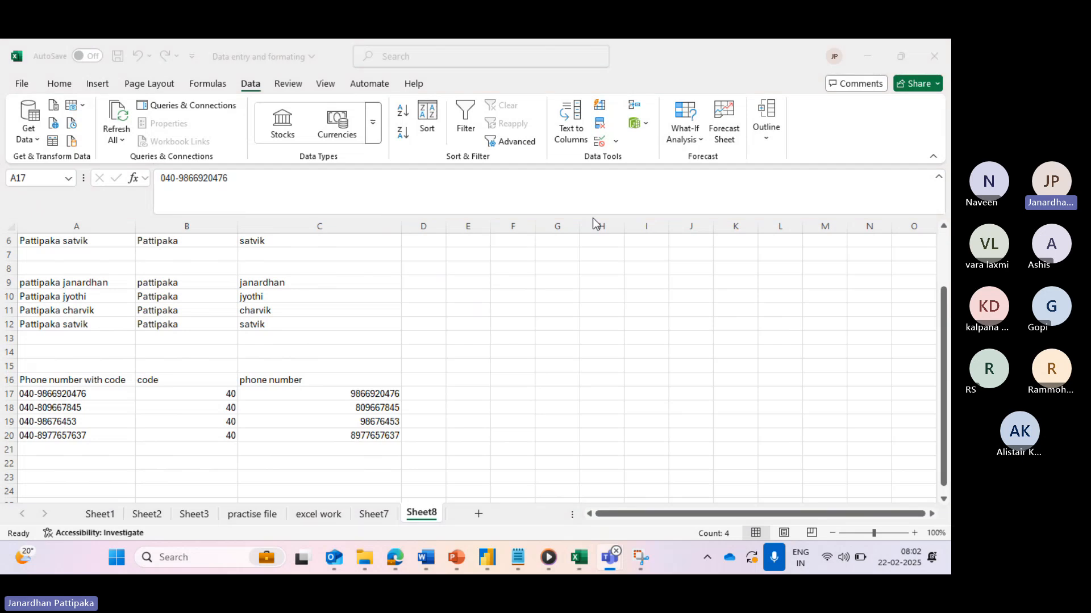
{"action": "left_click", "coordinate": [60, 83]}
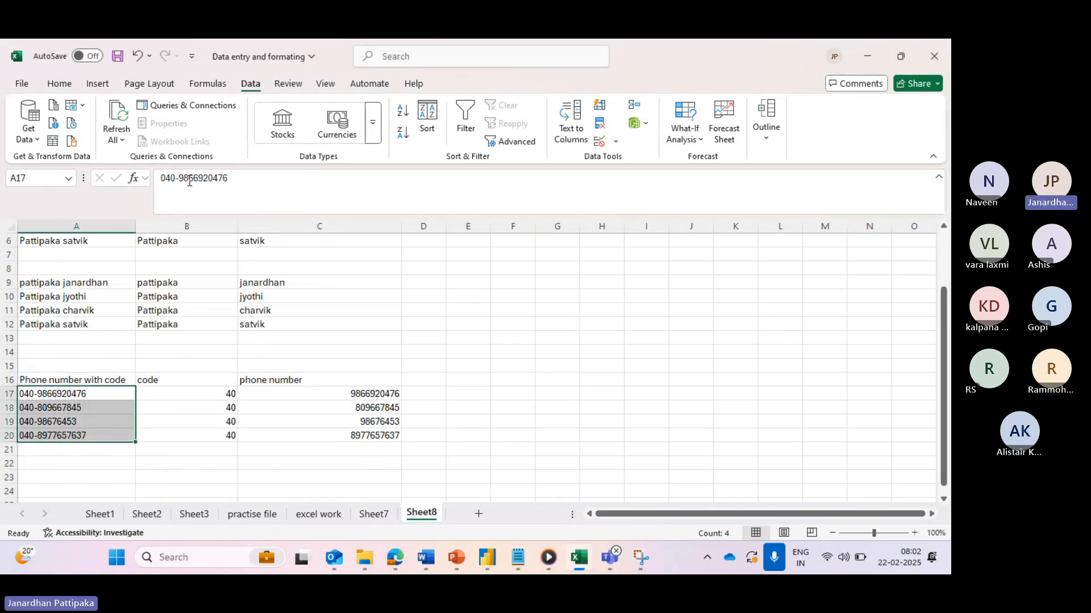
{"action": "left_click_drag", "start_coordinate": [204, 227], "coordinate": [278, 280]}
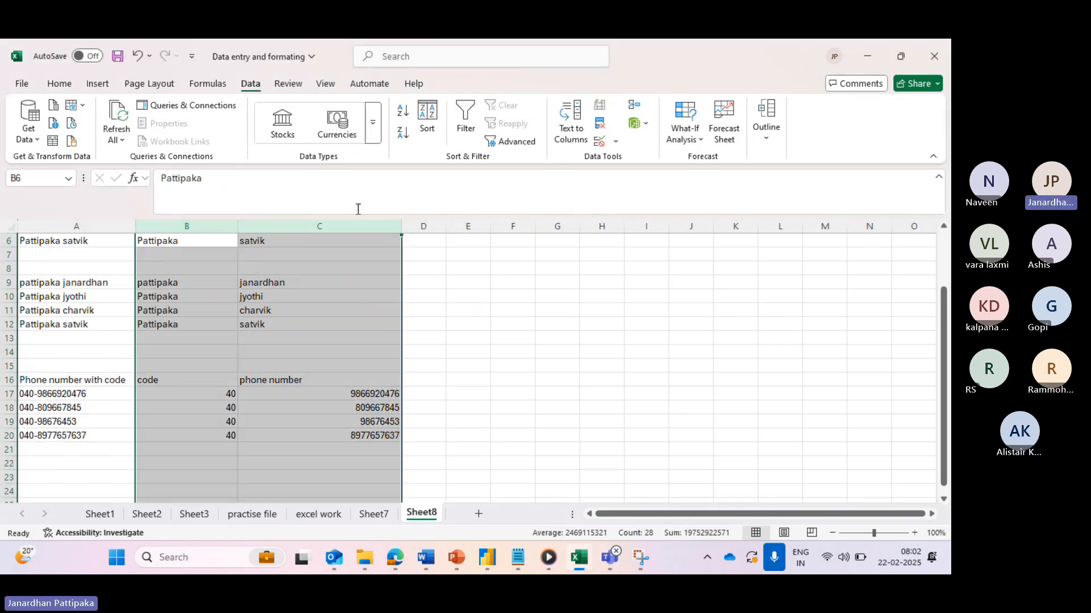
{"action": "left_click", "coordinate": [60, 84]}
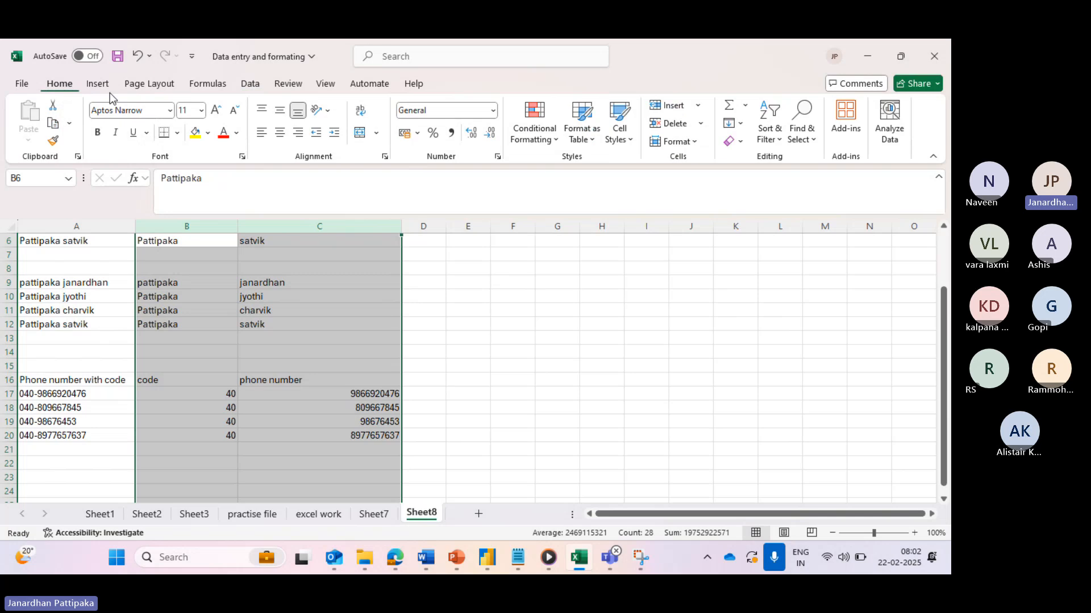
{"action": "left_click", "coordinate": [261, 134]}
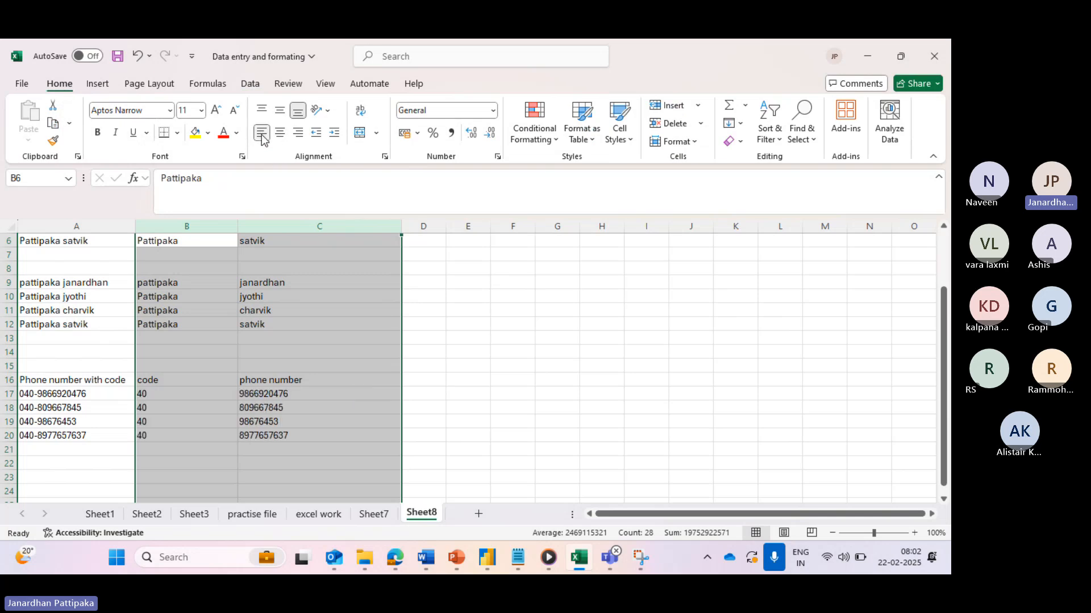
{"action": "left_click", "coordinate": [280, 134]}
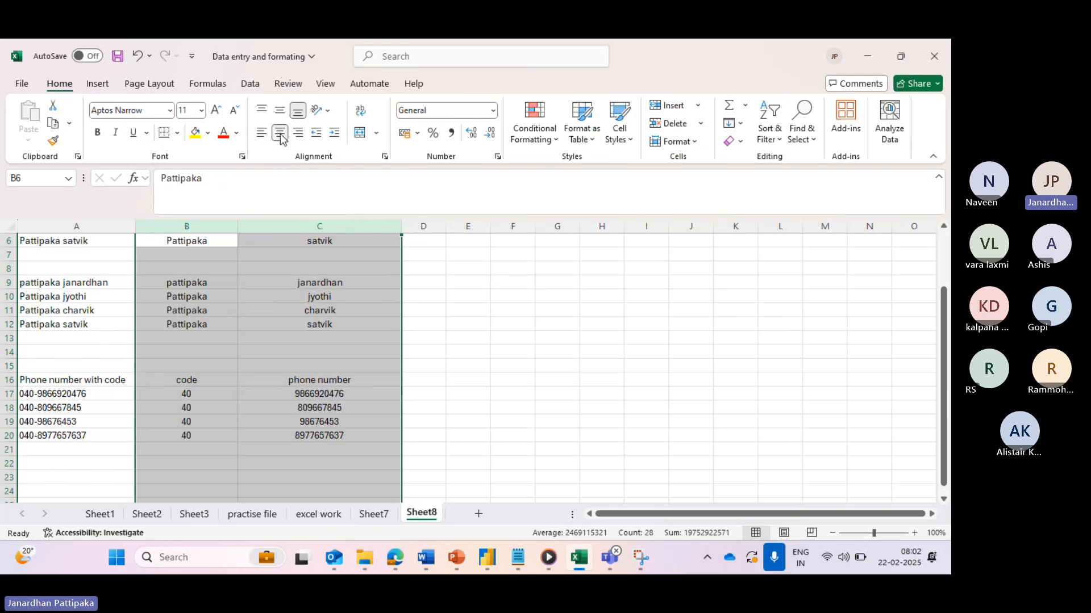
{"action": "left_click", "coordinate": [261, 133]}
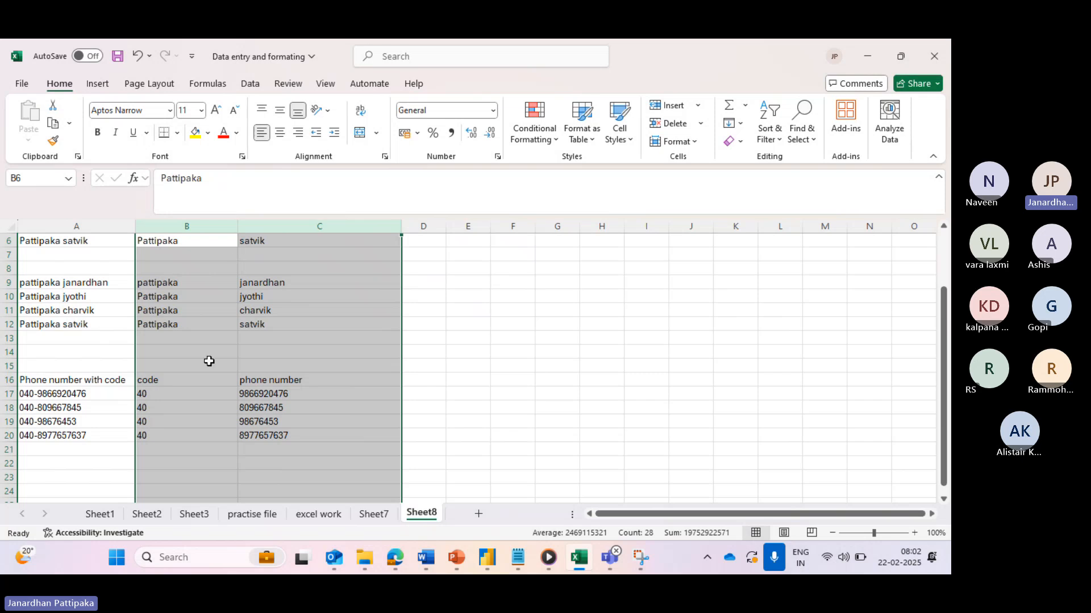
{"action": "left_click", "coordinate": [188, 433]}
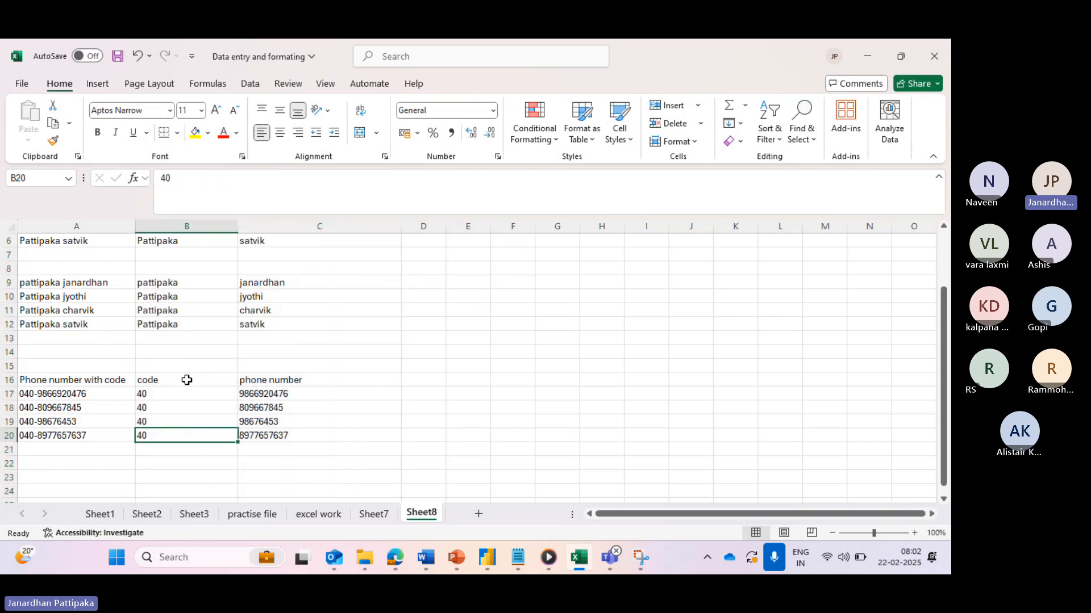
{"action": "scroll", "coordinate": [187, 380], "scroll_direction": "up", "scroll_amount": 2}
{"action": "scroll", "coordinate": [187, 380], "scroll_direction": "right", "scroll_amount": 1}
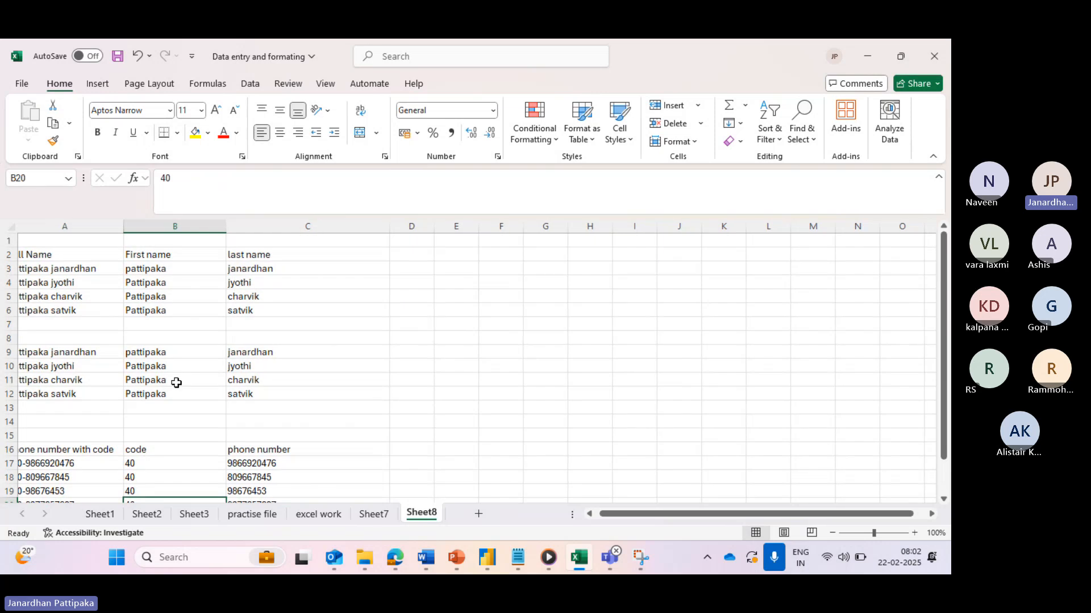
{"action": "scroll", "coordinate": [182, 386], "scroll_direction": "down", "scroll_amount": 2}
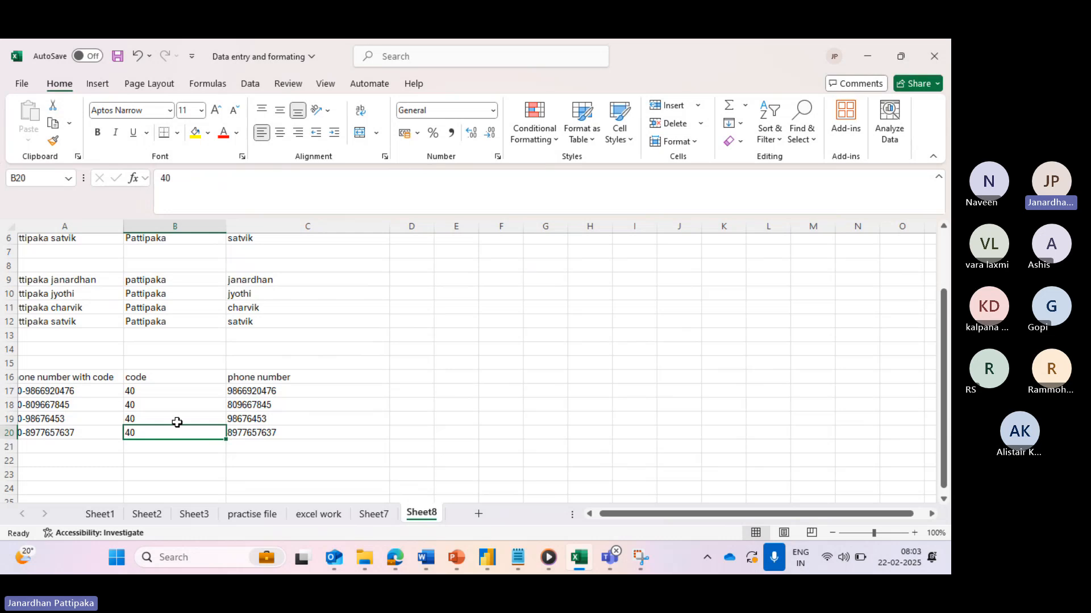
{"action": "scroll", "coordinate": [54, 392], "scroll_direction": "left", "scroll_amount": 2}
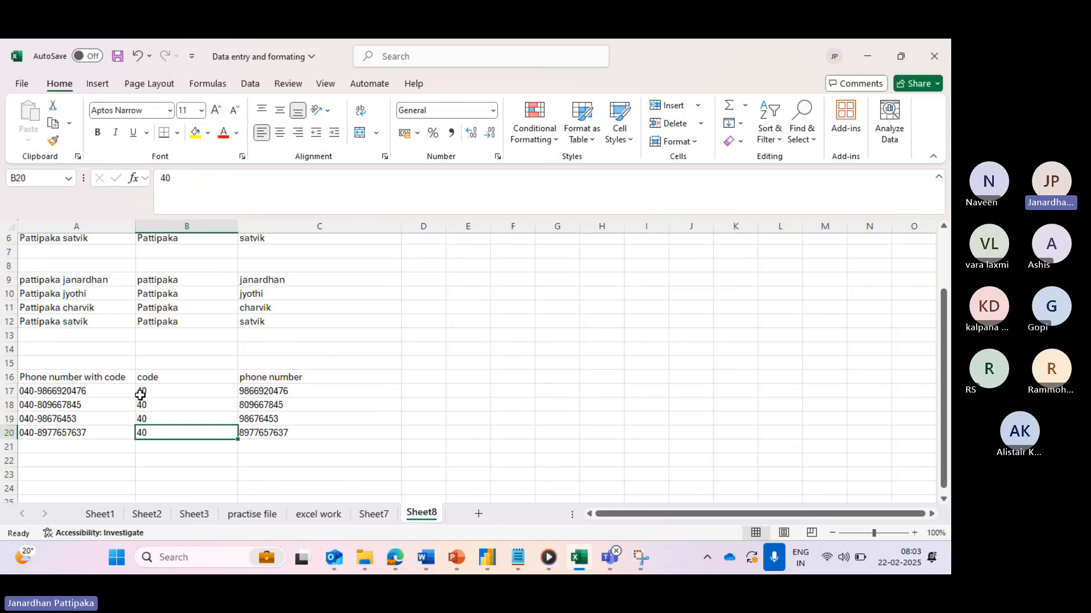
{"action": "scroll", "coordinate": [140, 395], "scroll_direction": "up", "scroll_amount": 1}
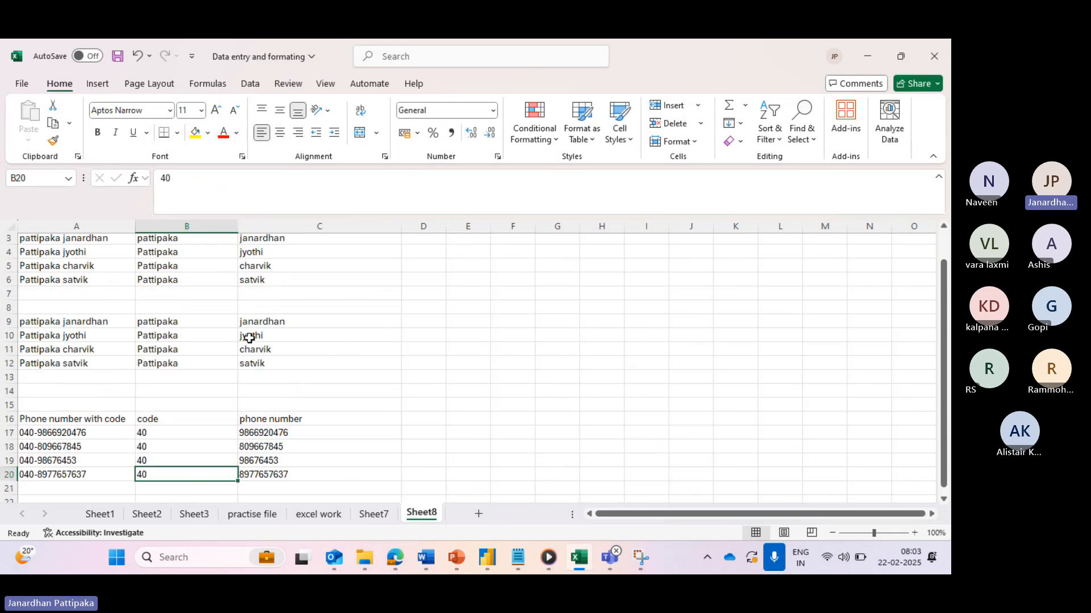
{"action": "scroll", "coordinate": [249, 337], "scroll_direction": "up", "scroll_amount": 1}
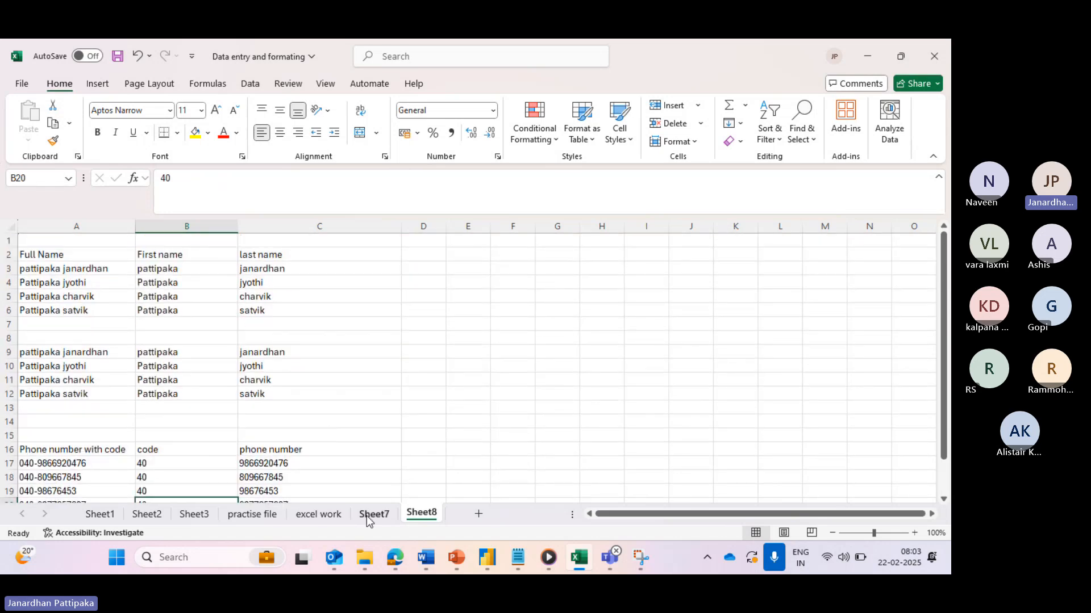
{"action": "left_click", "coordinate": [372, 514]}
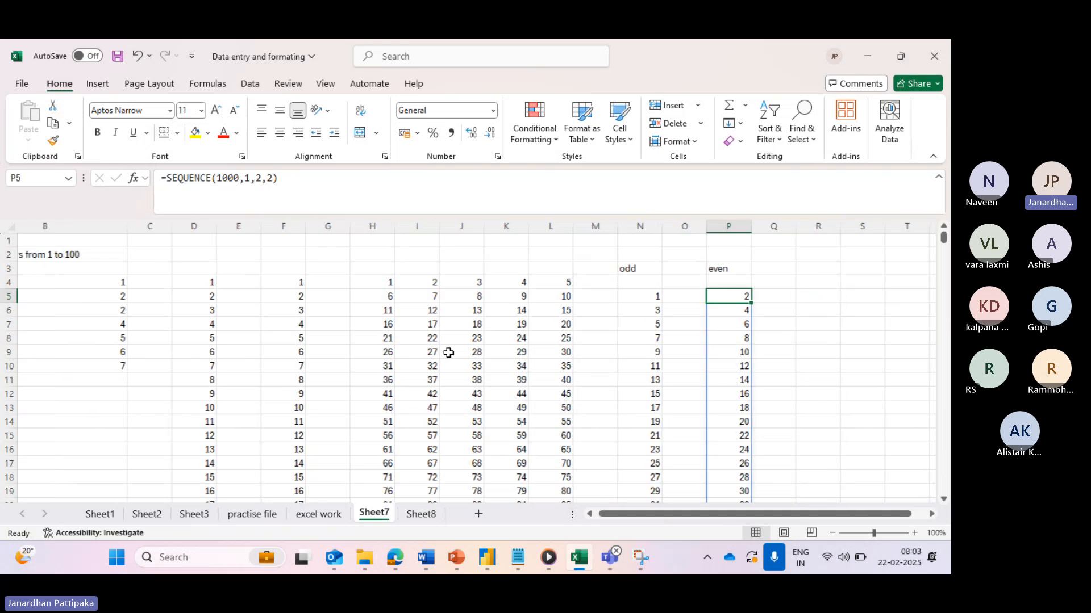
{"action": "scroll", "coordinate": [448, 353], "scroll_direction": "right", "scroll_amount": 1}
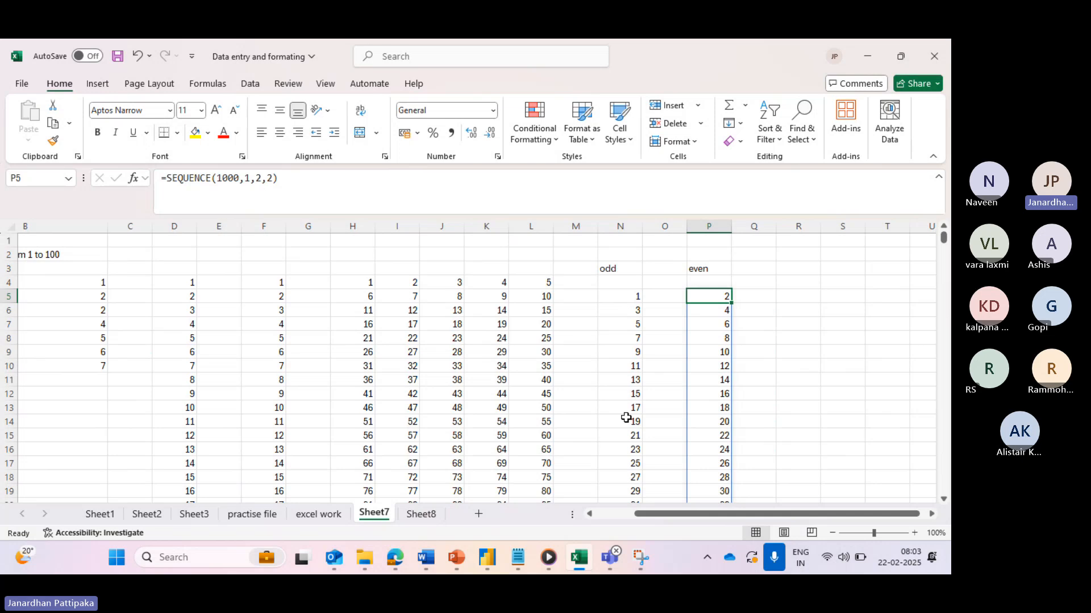
{"action": "left_click", "coordinate": [619, 270]}
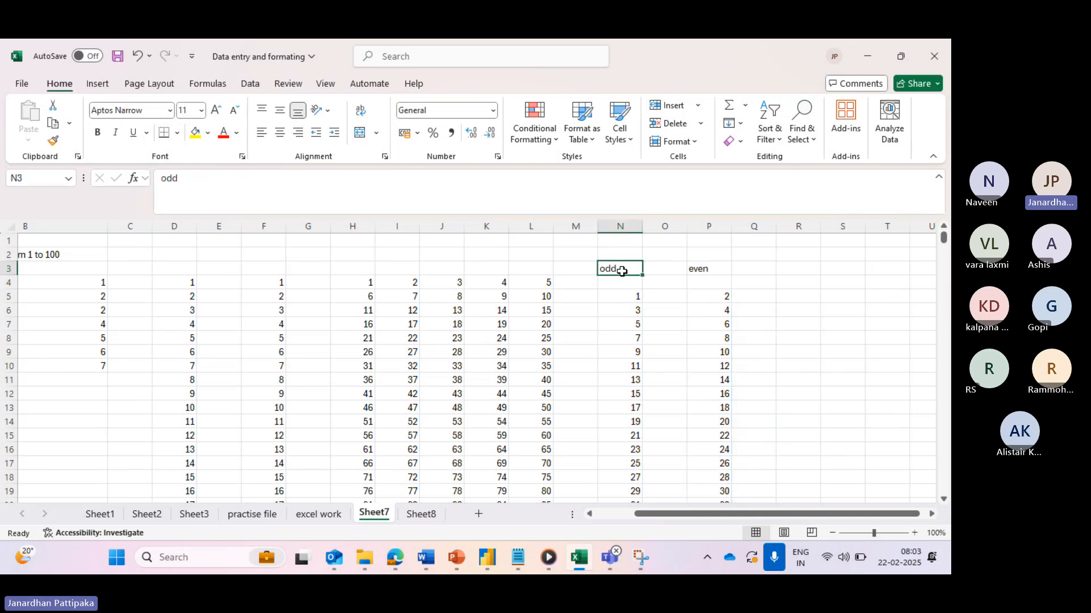
{"action": "left_click", "coordinate": [633, 298]}
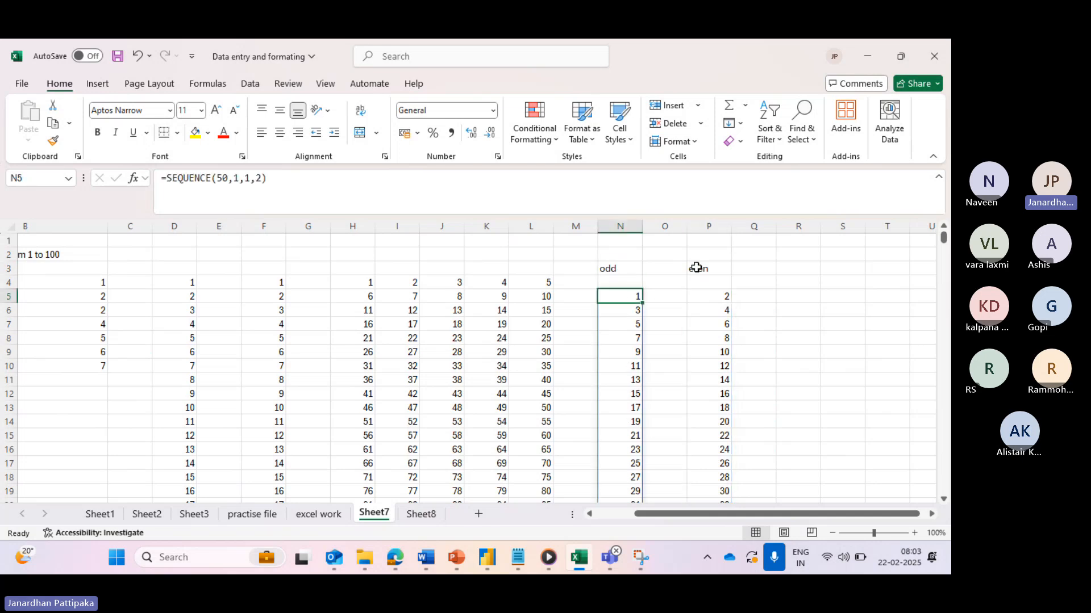
{"action": "left_click", "coordinate": [709, 298]}
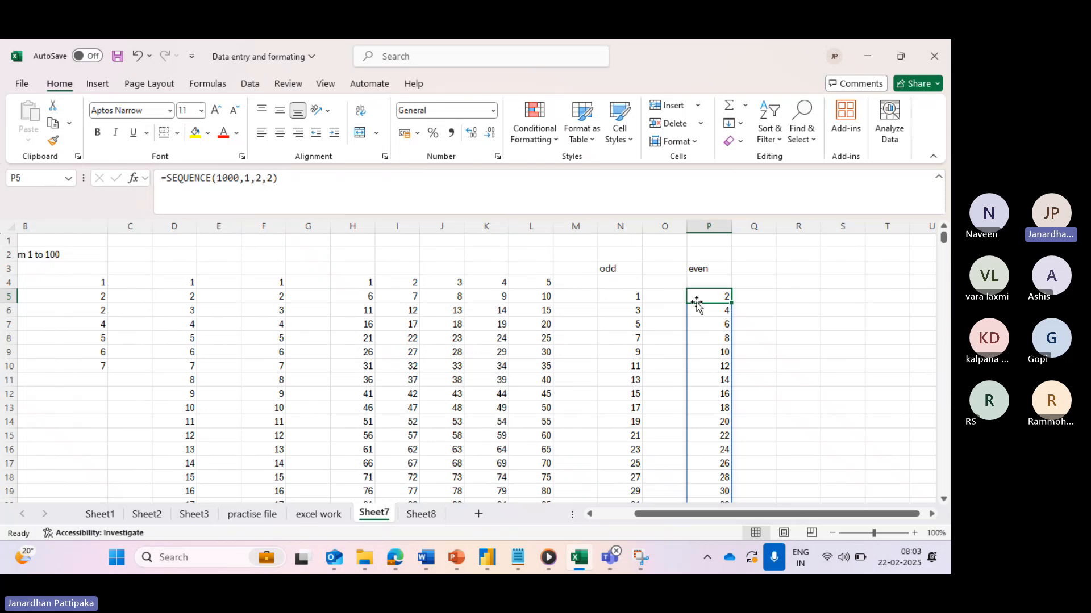
{"action": "left_click", "coordinate": [421, 515]}
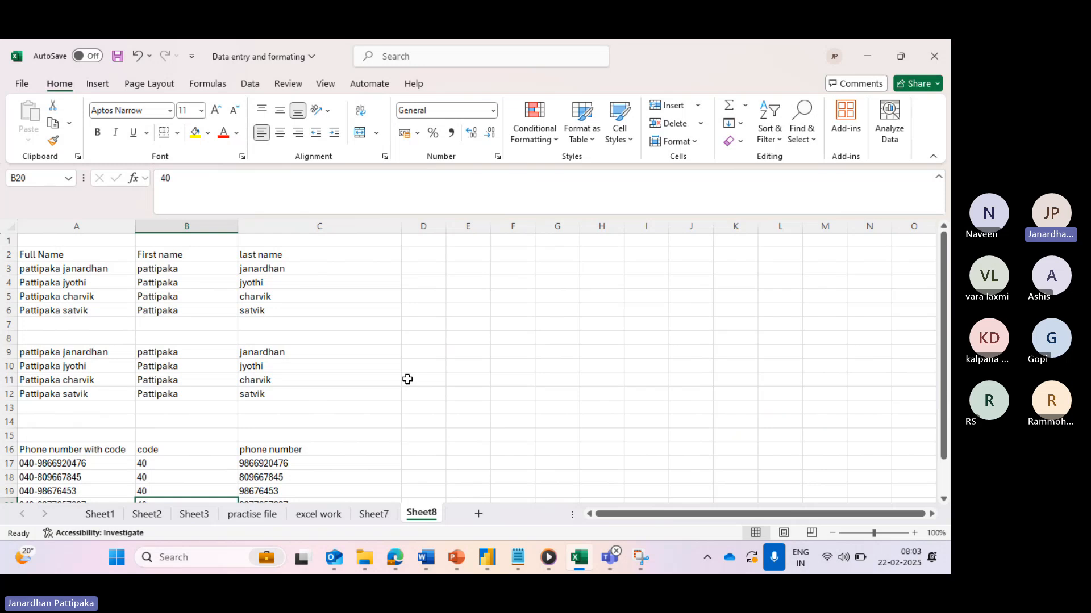
{"action": "scroll", "coordinate": [311, 383], "scroll_direction": "down", "scroll_amount": 1}
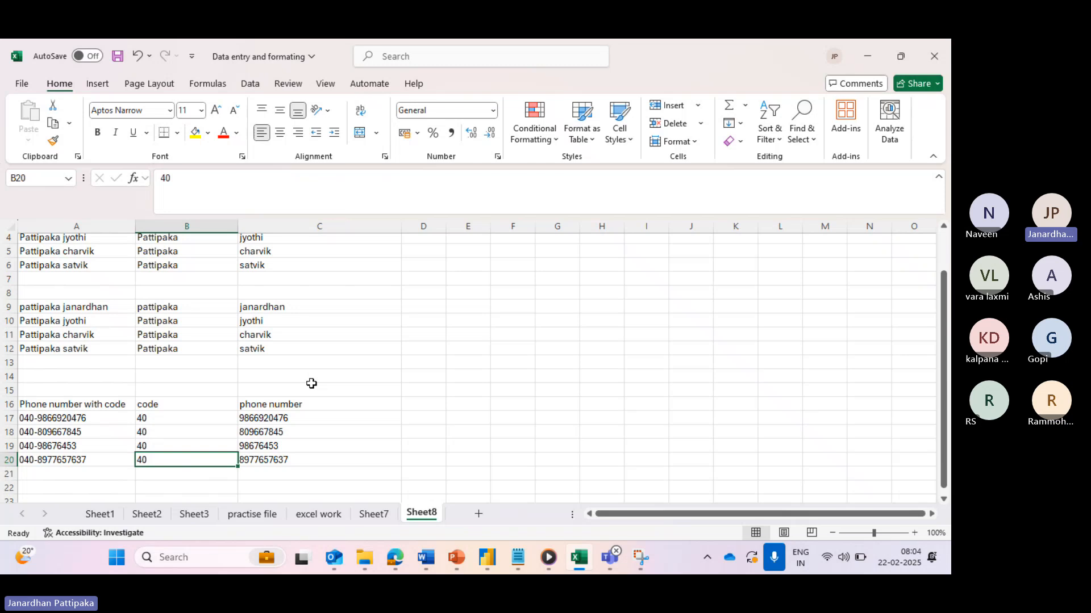
{"action": "left_click", "coordinate": [278, 449]}
{"action": "scroll", "coordinate": [278, 449], "scroll_direction": "down", "scroll_amount": 4}
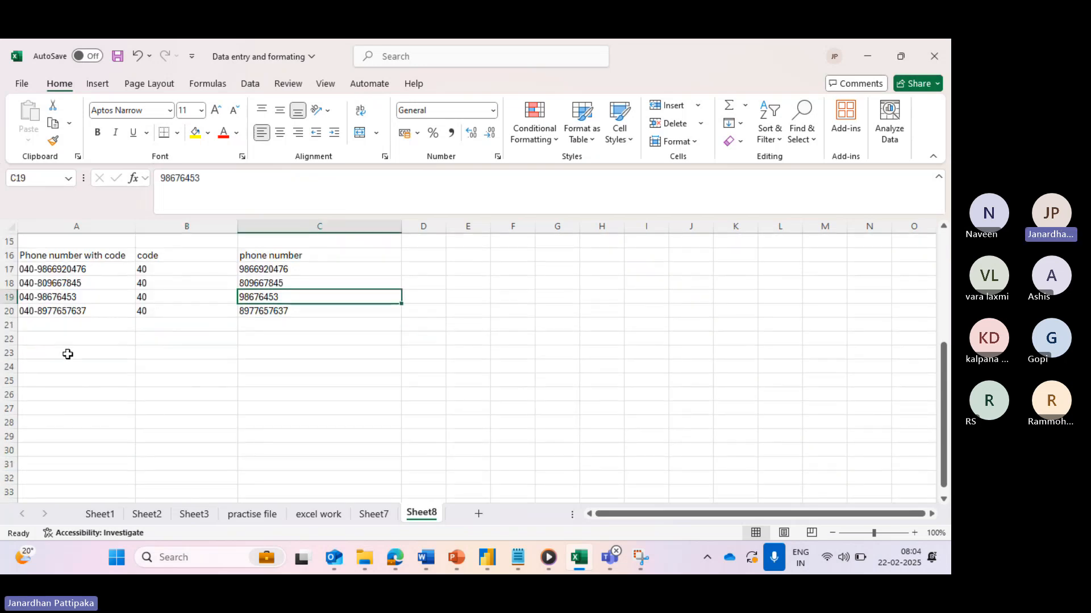
{"action": "left_click", "coordinate": [67, 354]}
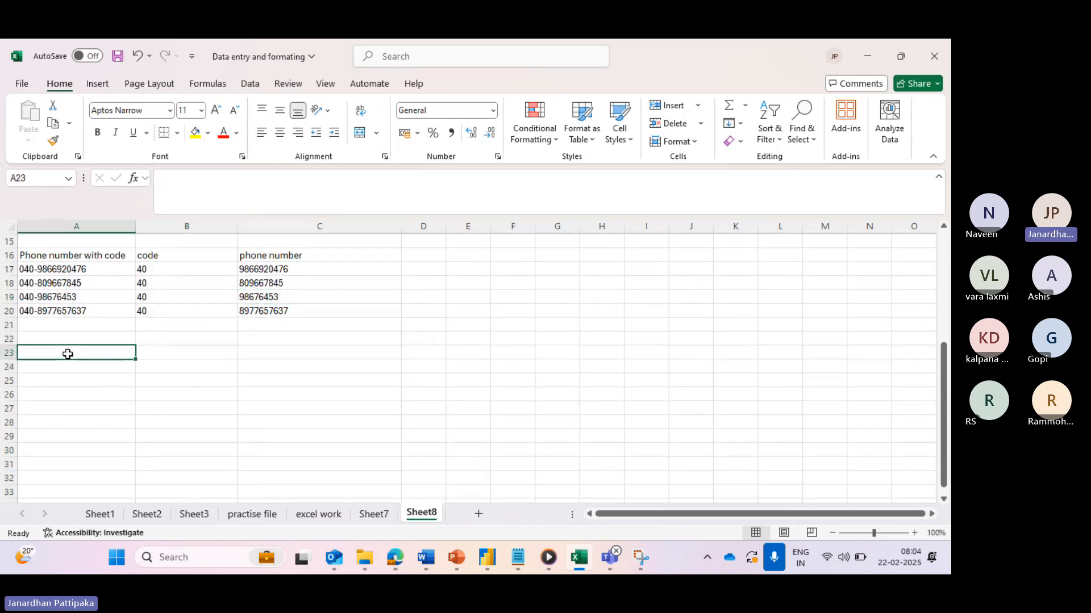
- Type the lowercase note 'format the quantity column as a number with no decimal places' in A23, then widen column A
{"action": "key", "text": "Caps_Lock"}
{"action": "type", "text": "forma"}
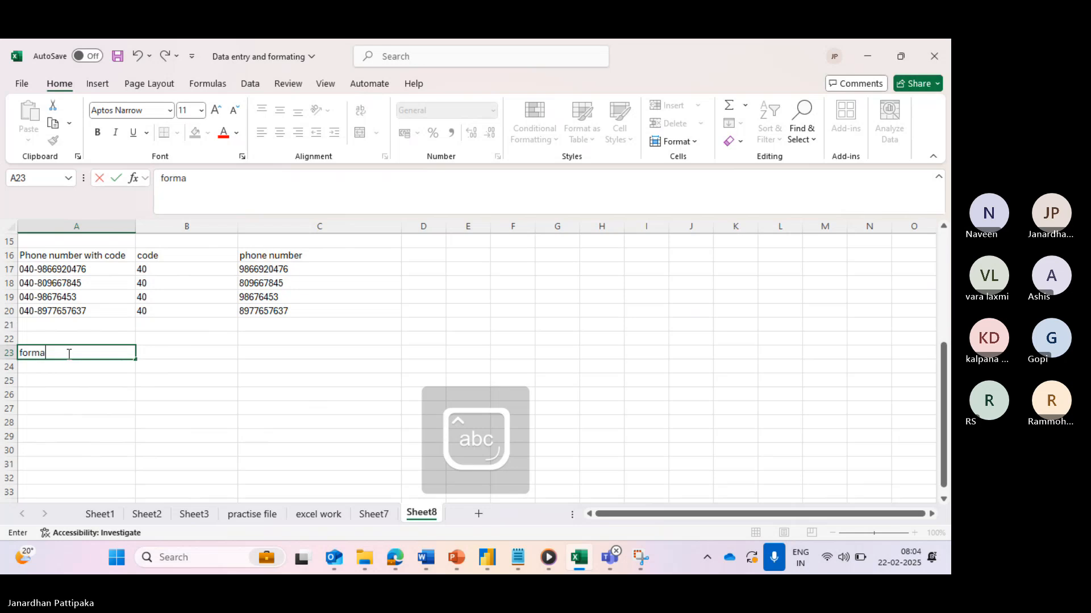
{"action": "type", "text": "t the qu"}
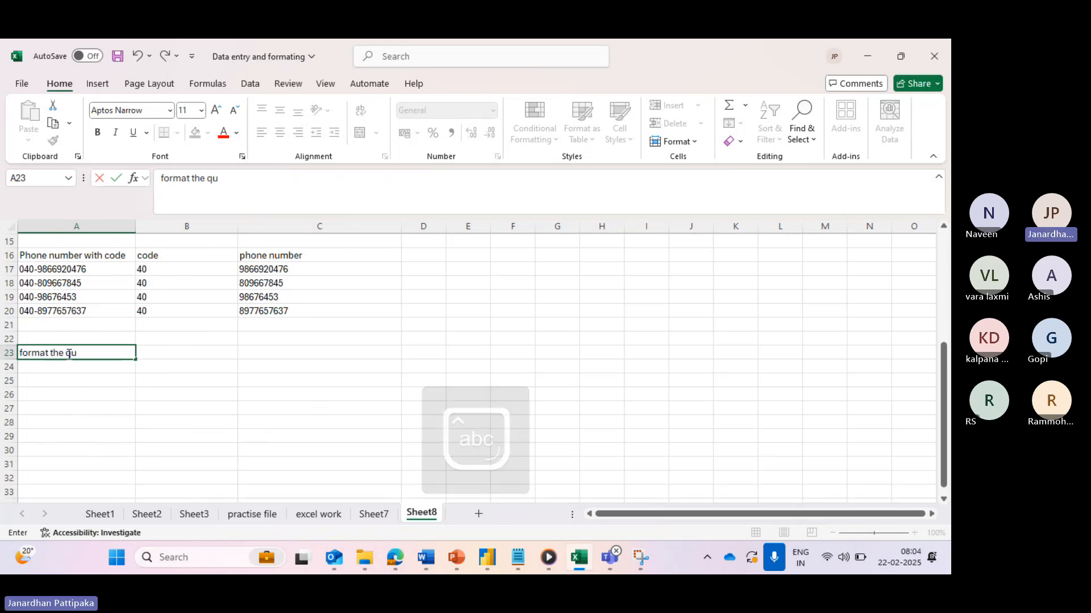
{"action": "type", "text": "antity"}
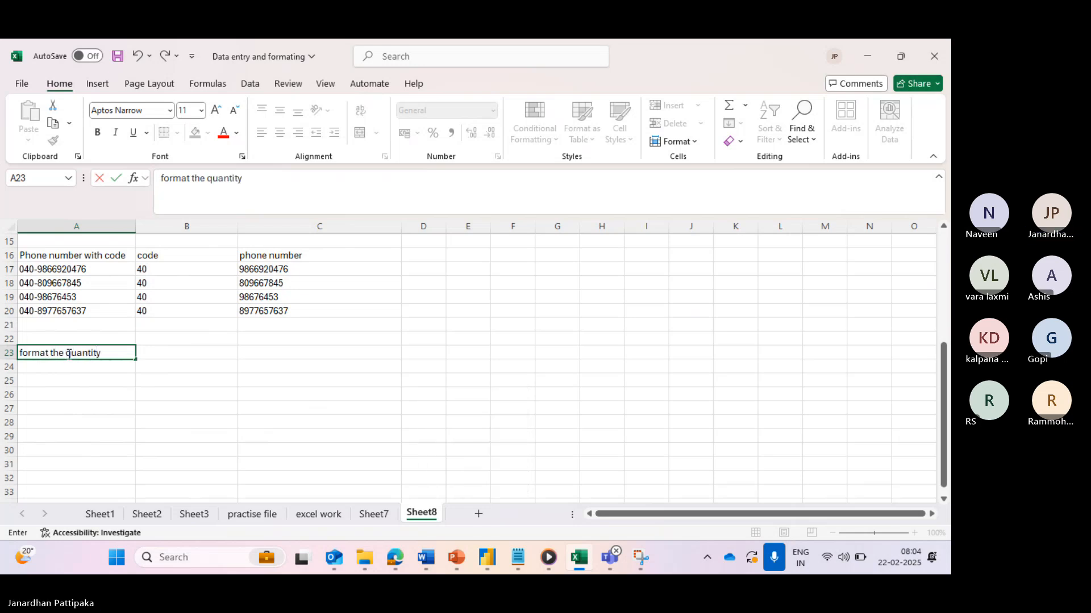
{"action": "type", "text": " column as a num"}
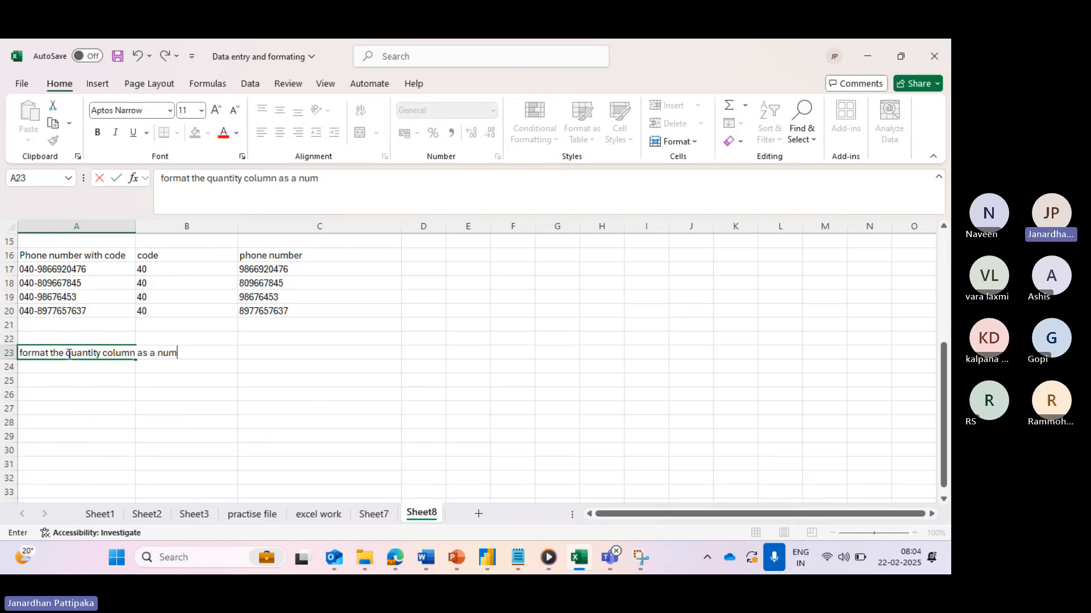
{"action": "type", "text": "ber with no dec"}
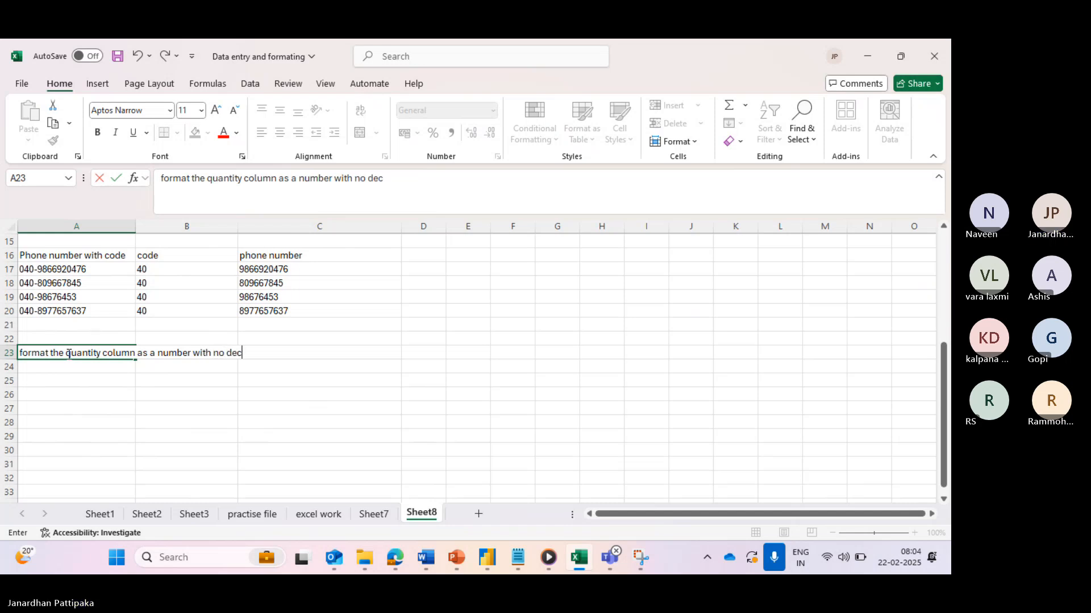
{"action": "type", "text": "imal places"}
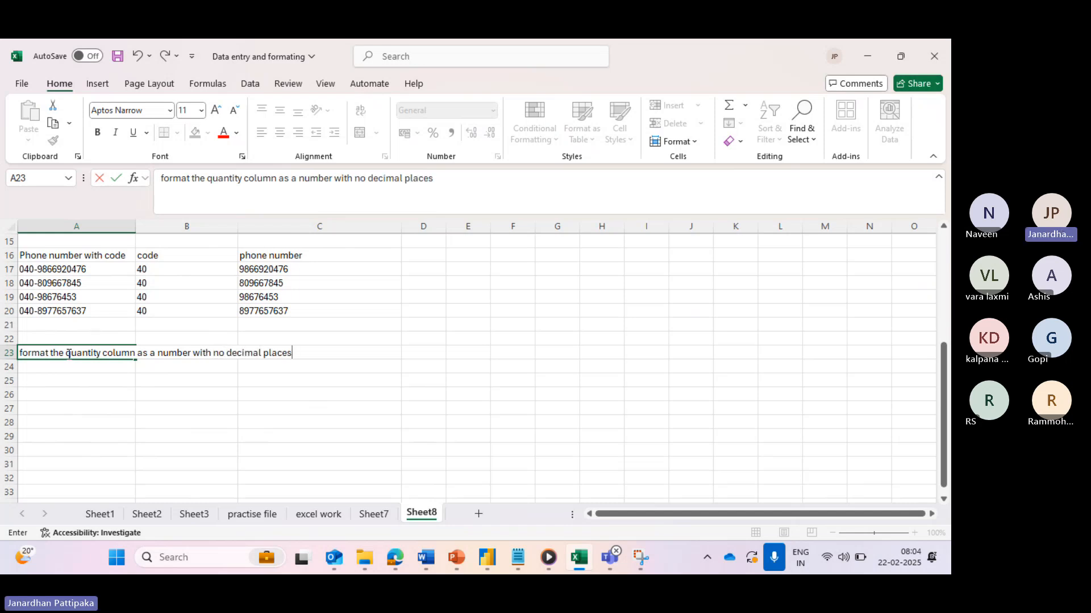
{"action": "left_click", "coordinate": [75, 421]}
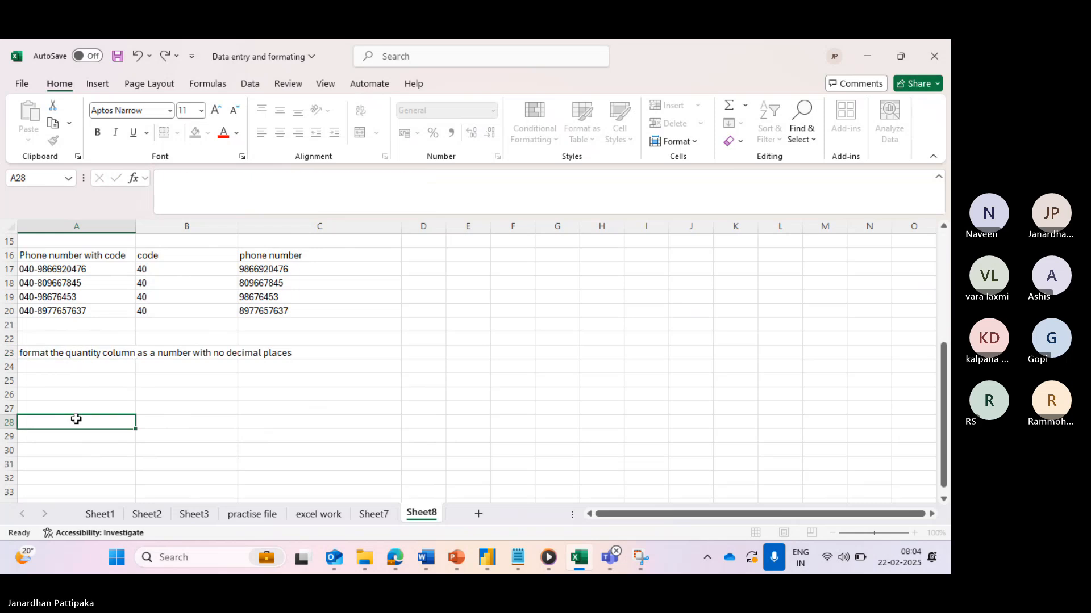
{"action": "left_click_drag", "start_coordinate": [135, 229], "coordinate": [165, 228]}
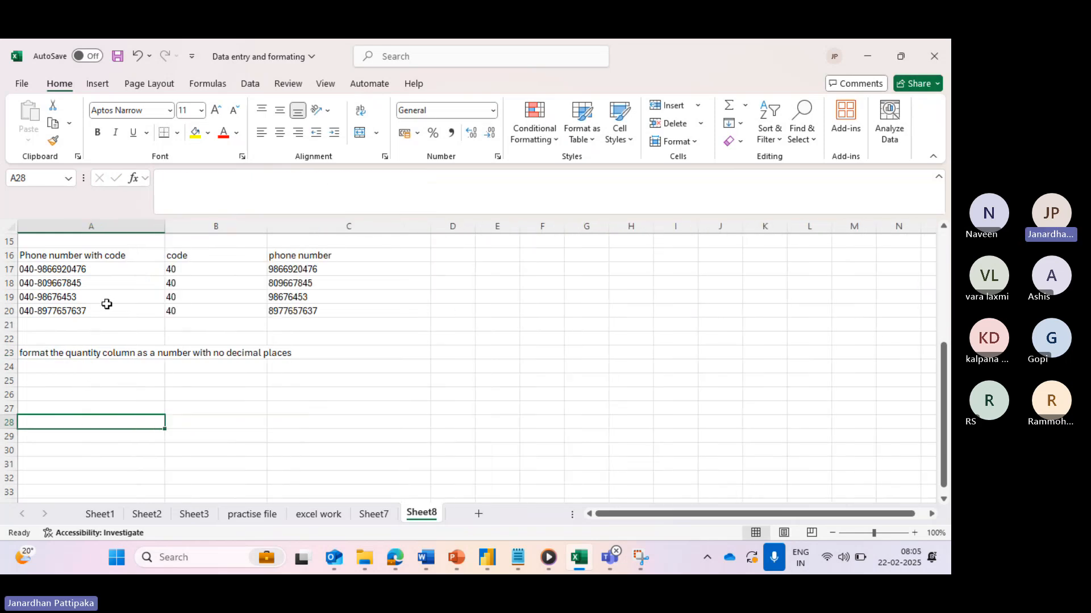
- Start the table in A25 with headers Irem and Quantity, items Apples, Bananas, Oranges, and quantity 10.2
{"action": "left_click", "coordinate": [46, 381]}
{"action": "type", "text": "Irem"}
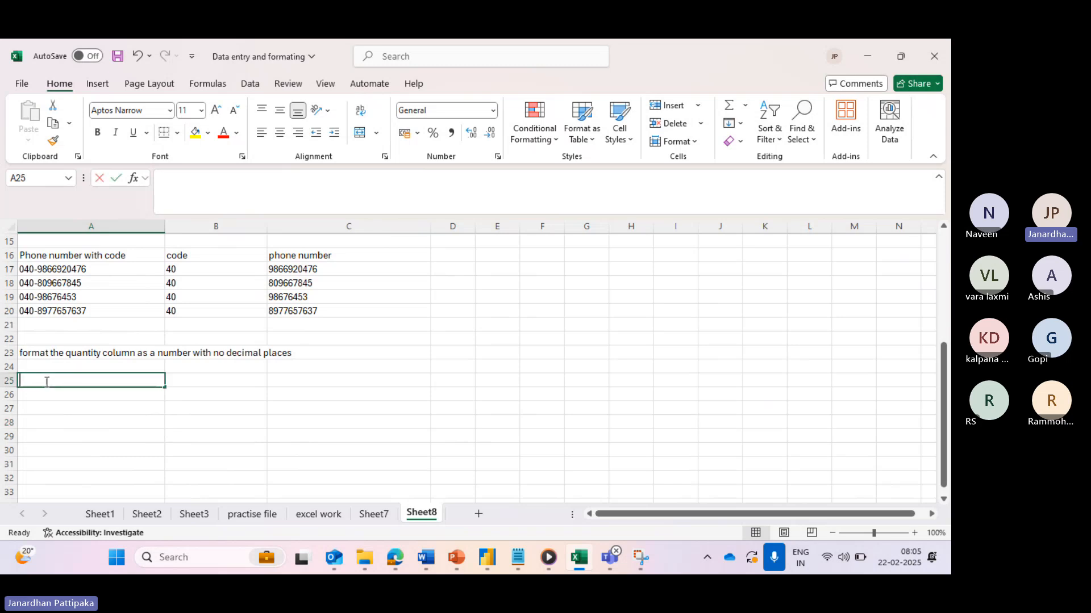
{"action": "left_click", "coordinate": [203, 381]}
{"action": "type", "text": "uantity"}
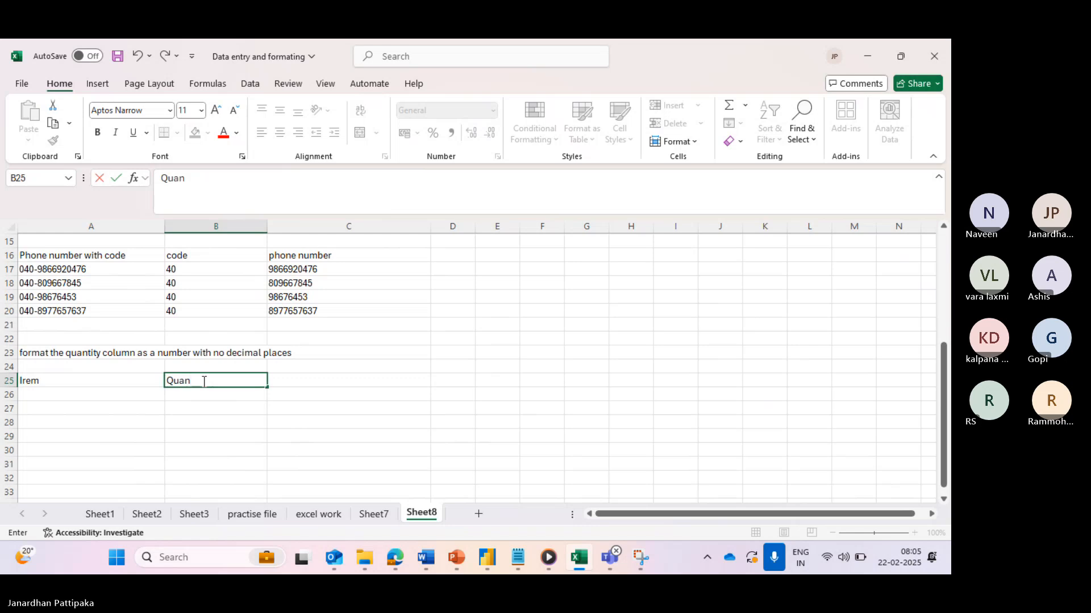
{"action": "left_click", "coordinate": [90, 396]}
{"action": "type", "text": "Apples"}
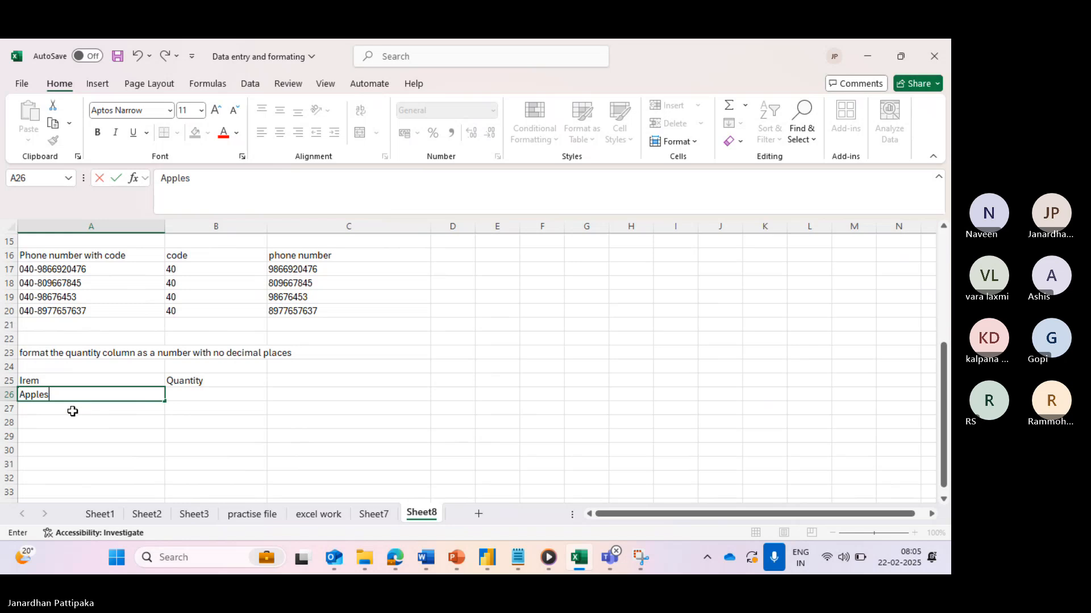
{"action": "left_click", "coordinate": [73, 411]}
{"action": "type", "text": "Bananas"}
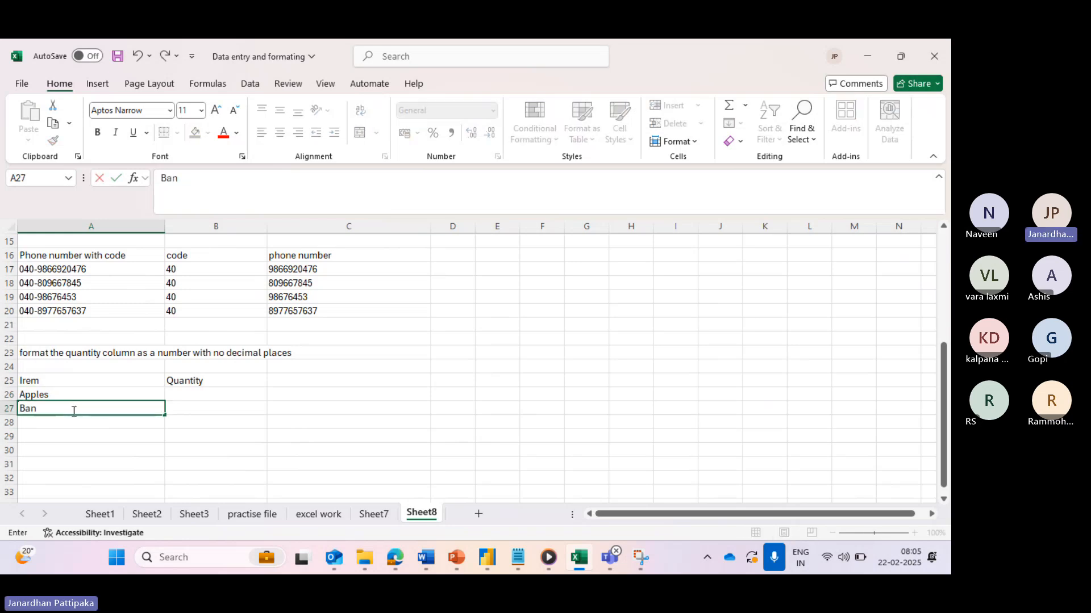
{"action": "left_click", "coordinate": [42, 422]}
{"action": "type", "text": "Oran"}
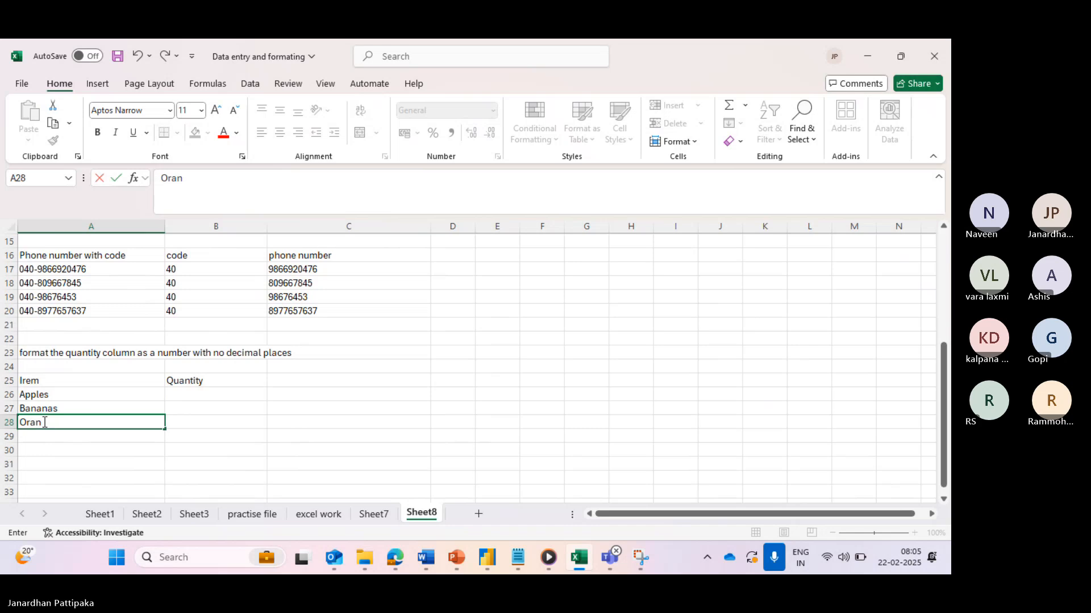
{"action": "type", "text": "ges"}
{"action": "left_click", "coordinate": [173, 397]}
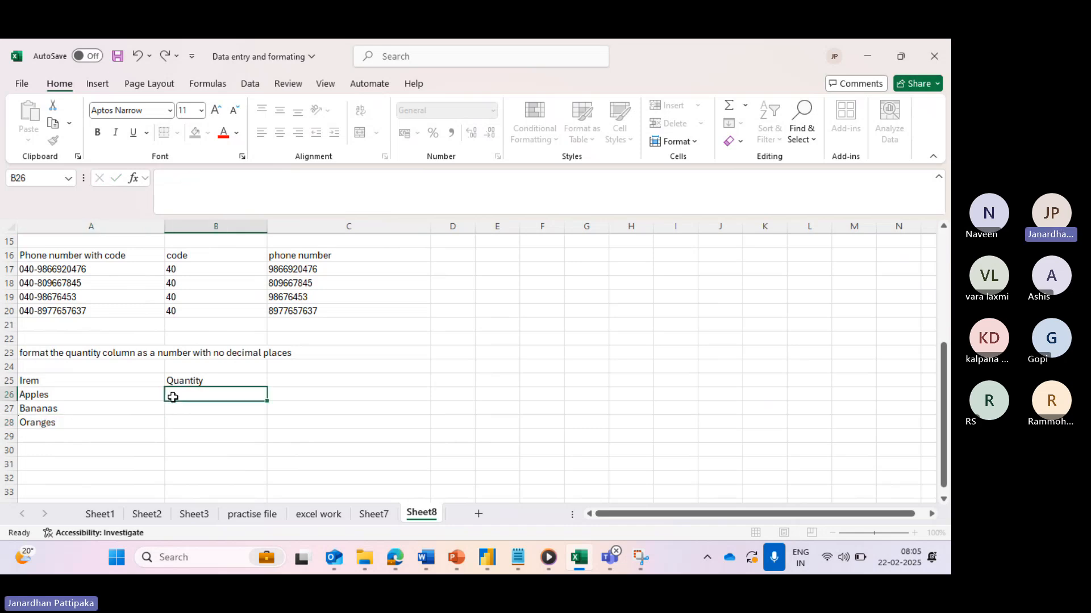
{"action": "type", "text": "10.2"}
{"action": "left_click", "coordinate": [184, 410]}
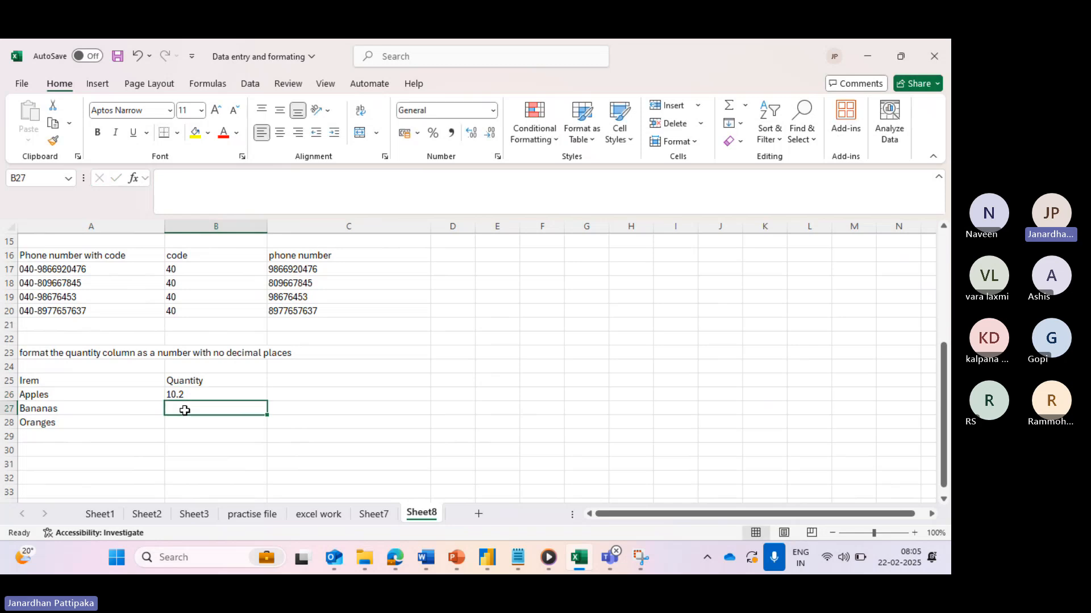
- Rename the items in A26:A28 to Pulses, Rice and Sugar
{"action": "left_click", "coordinate": [77, 397]}
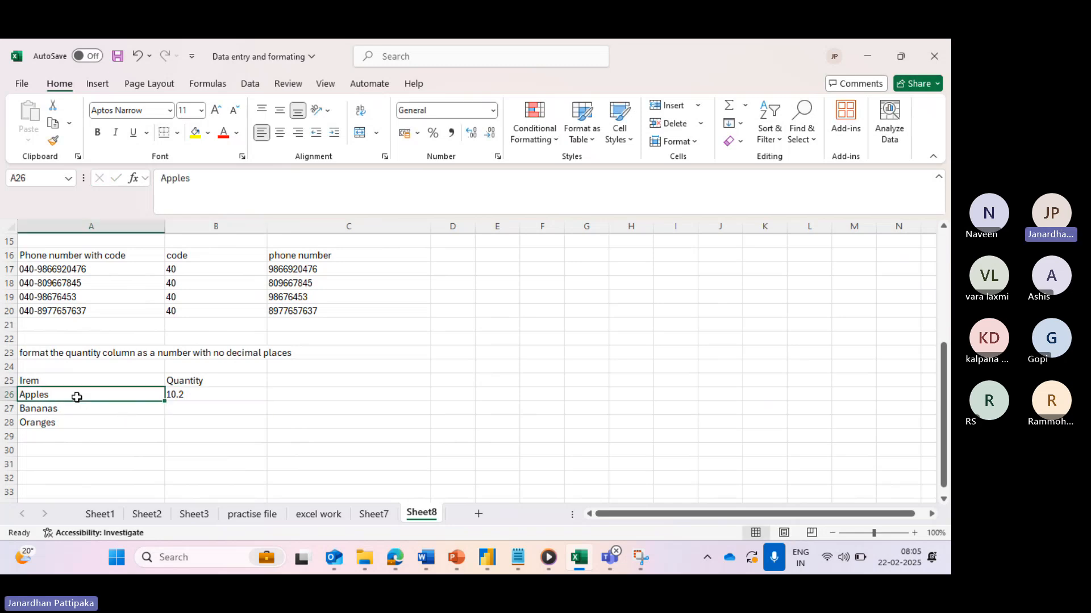
{"action": "type", "text": "Piu"}
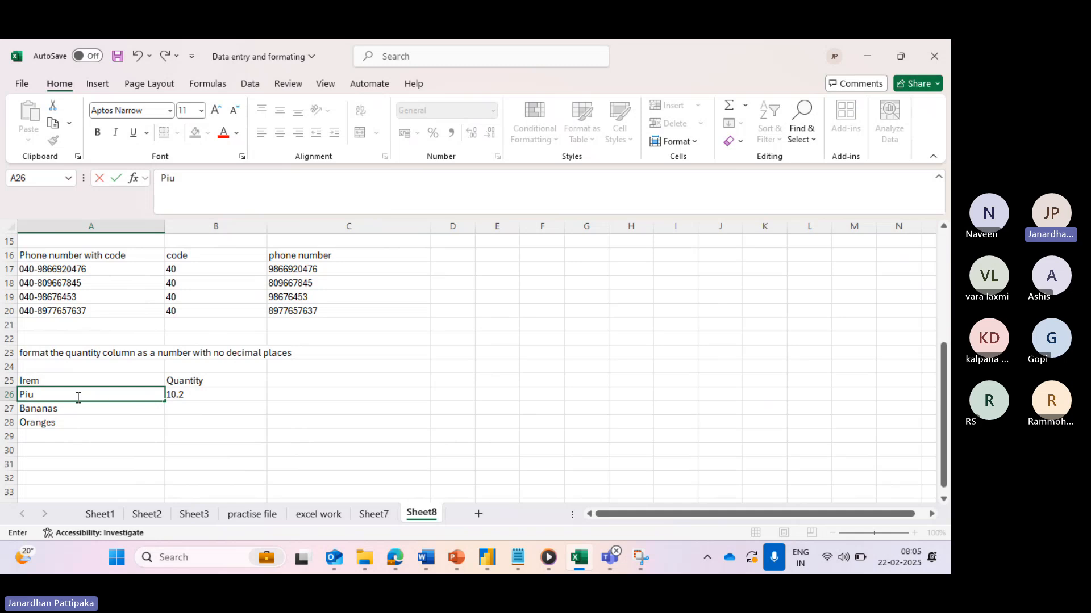
{"action": "key", "text": "BackSpace"}
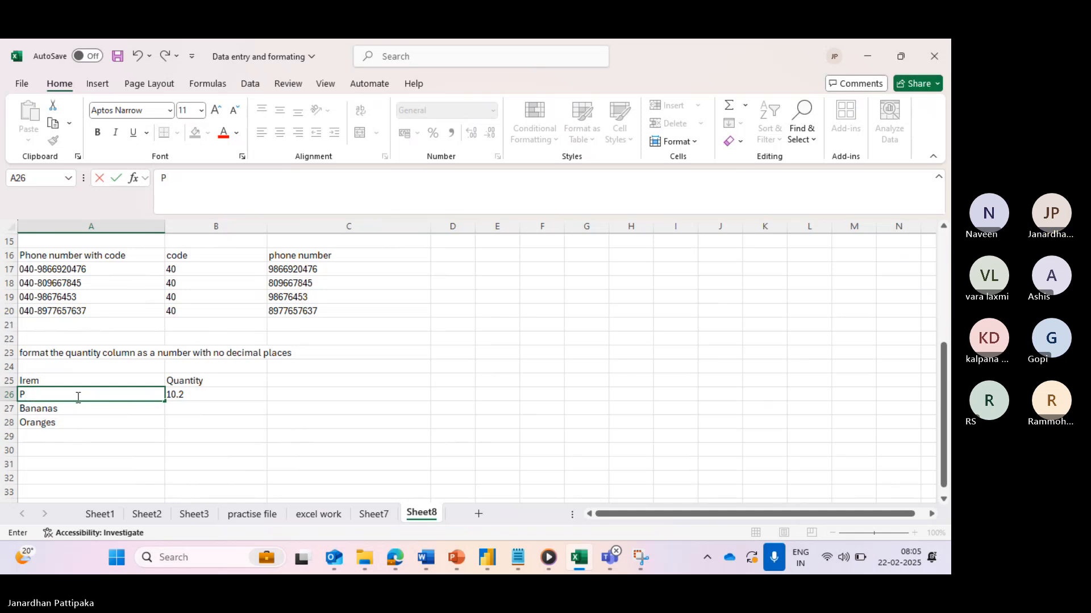
{"action": "type", "text": "lses"}
{"action": "left_click", "coordinate": [59, 409]}
{"action": "type", "text": "R"}
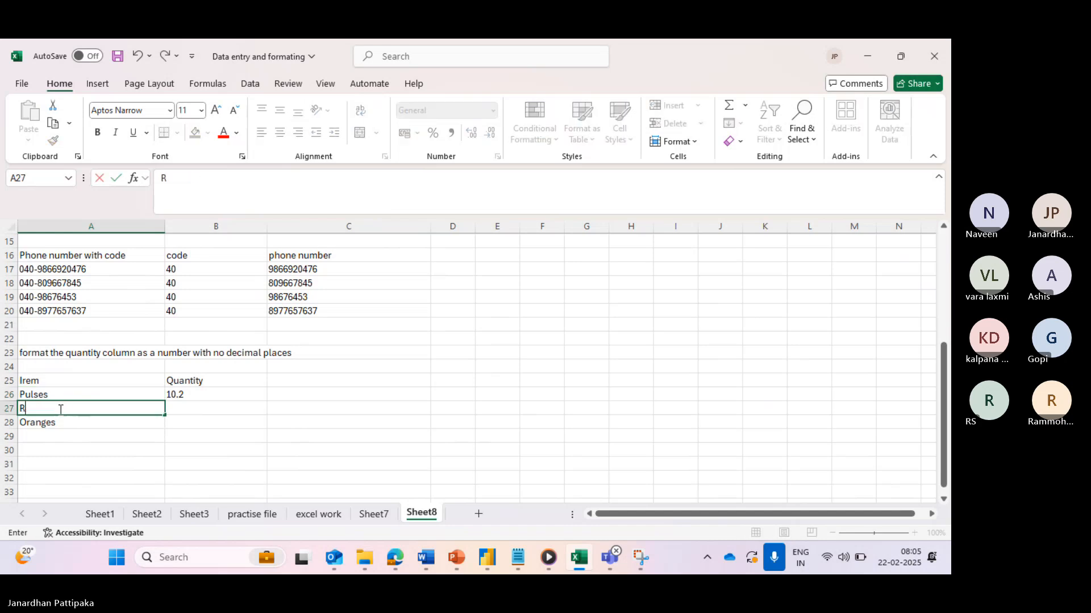
{"action": "type", "text": "ice"}
{"action": "left_click", "coordinate": [54, 423]}
{"action": "type", "text": "Su"}
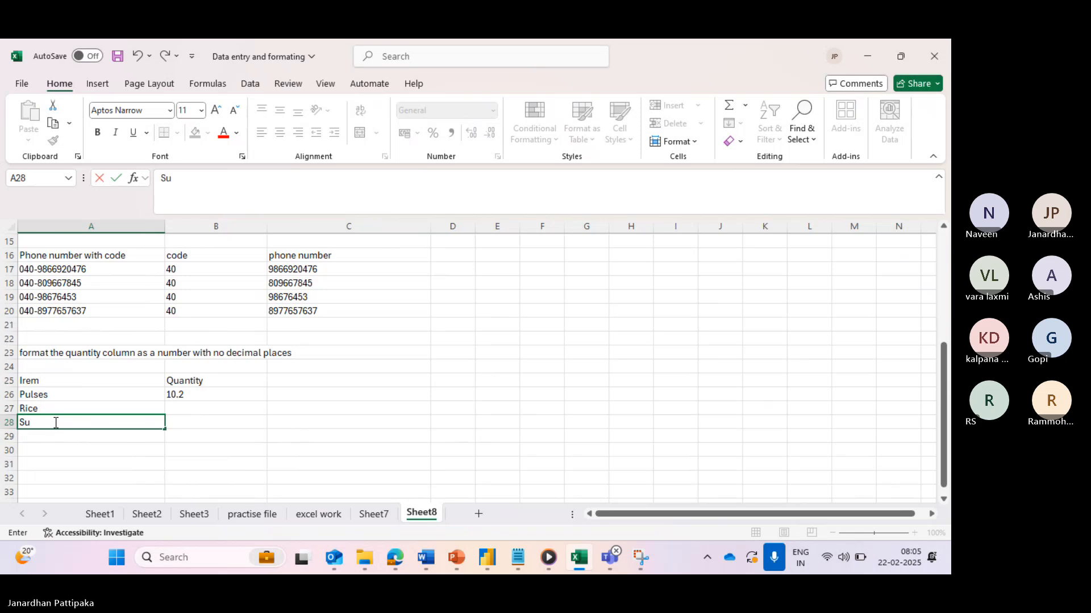
{"action": "type", "text": "gar"}
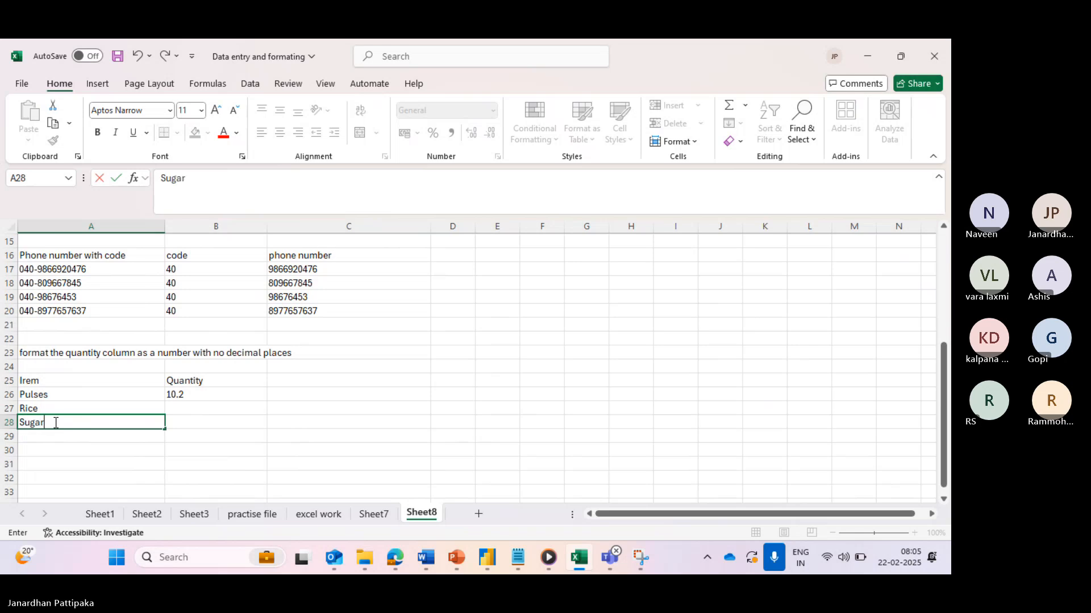
{"action": "left_click", "coordinate": [205, 379]}
- Change the header to Quantity (Kg) and enter quantities 5.05 and 8.0008 in B27:B28
{"action": "left_click", "coordinate": [216, 182]}
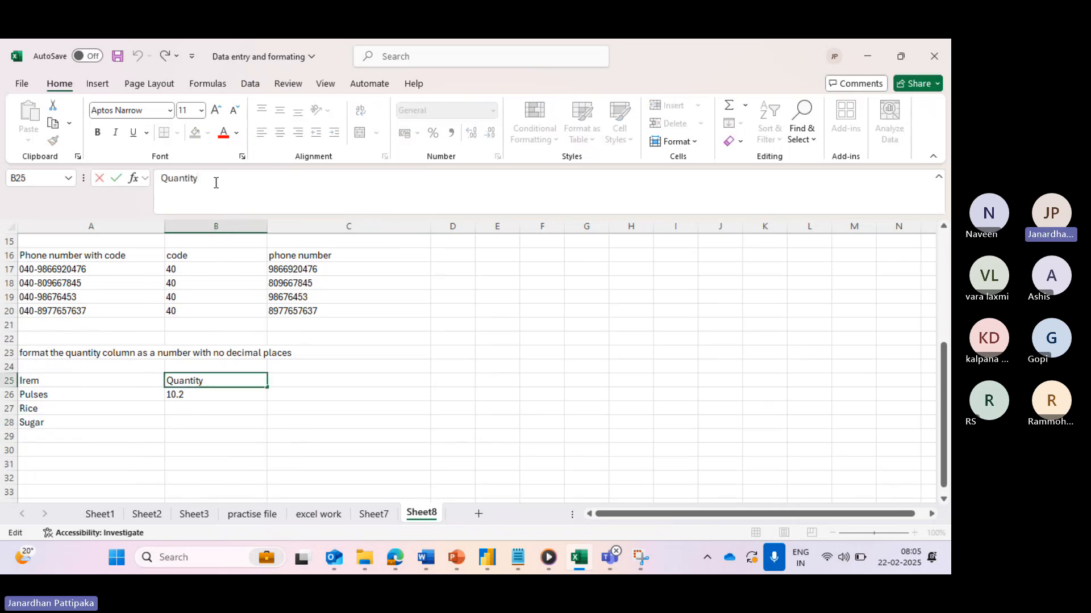
{"action": "type", "text": "(Kd"}
{"action": "type", "text": ")"}
{"action": "left_click", "coordinate": [181, 405]}
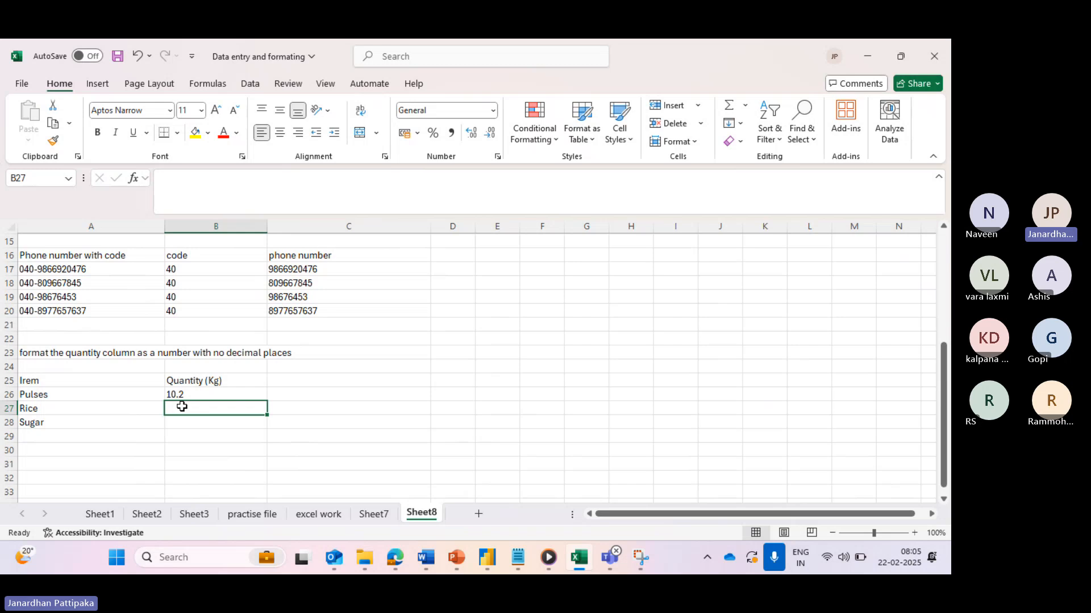
{"action": "type", "text": "5.05"}
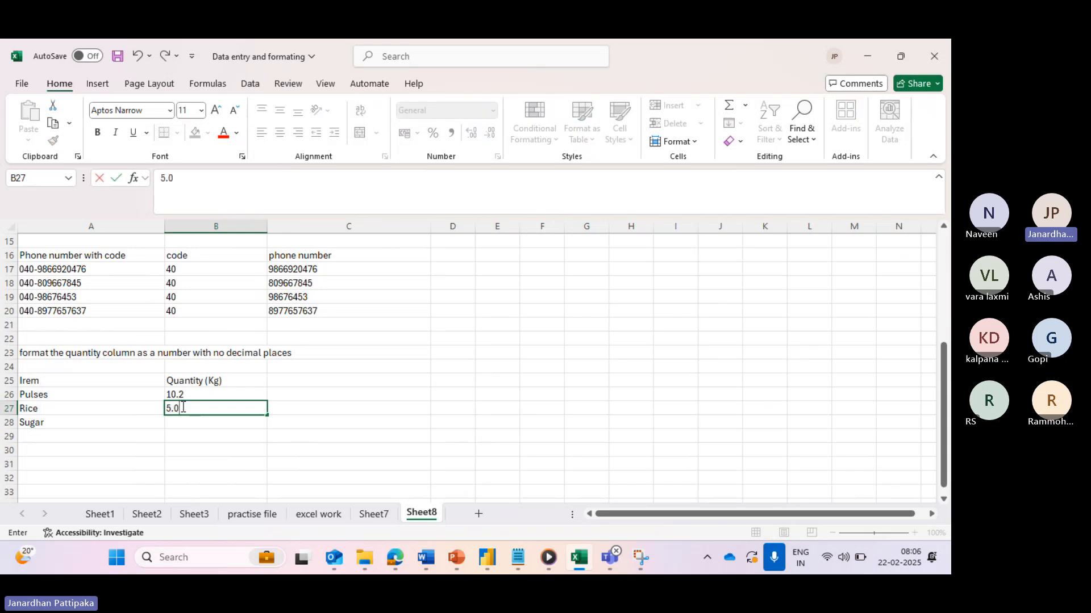
{"action": "left_click", "coordinate": [183, 423]}
{"action": "type", "text": "9"}
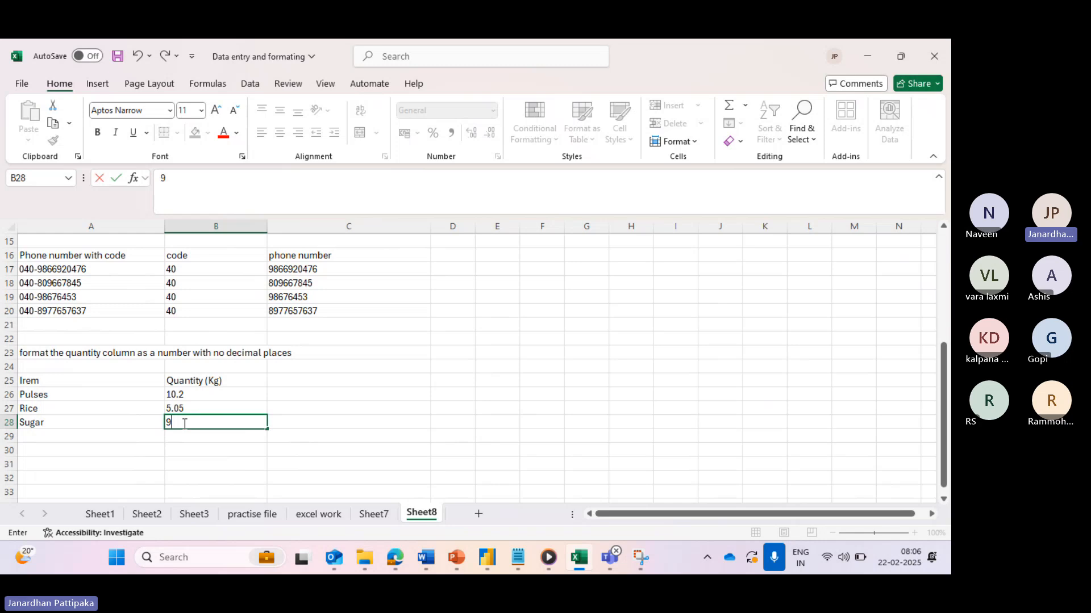
{"action": "key", "text": "BackSpace"}
{"action": "type", "text": "8.0008"}
{"action": "left_click", "coordinate": [205, 449]}
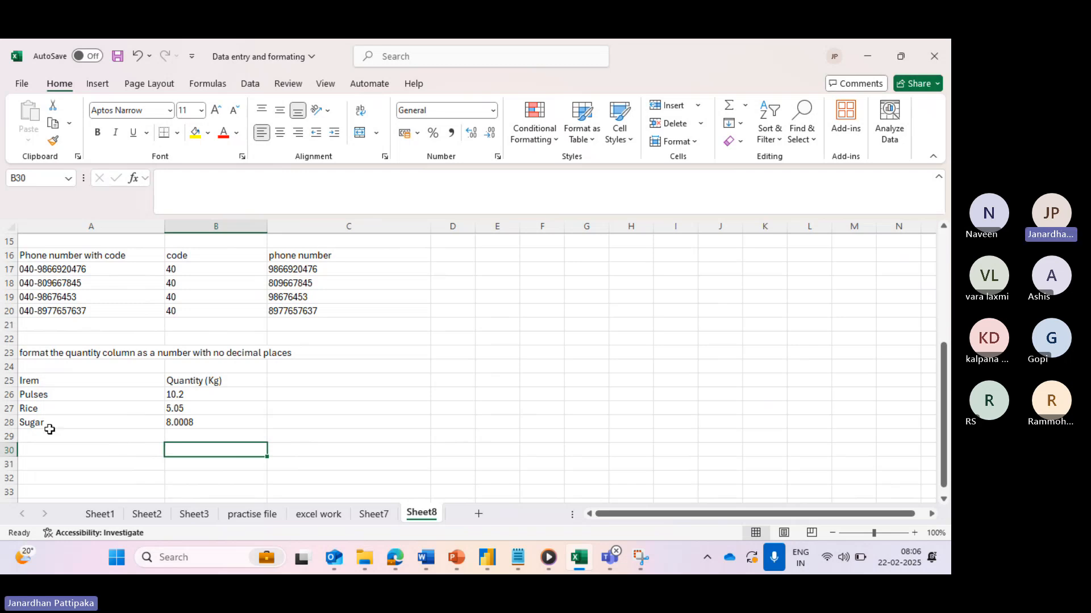
- Correct the A25 header from Irem to Item
{"action": "left_click", "coordinate": [51, 376]}
{"action": "left_click", "coordinate": [169, 181]}
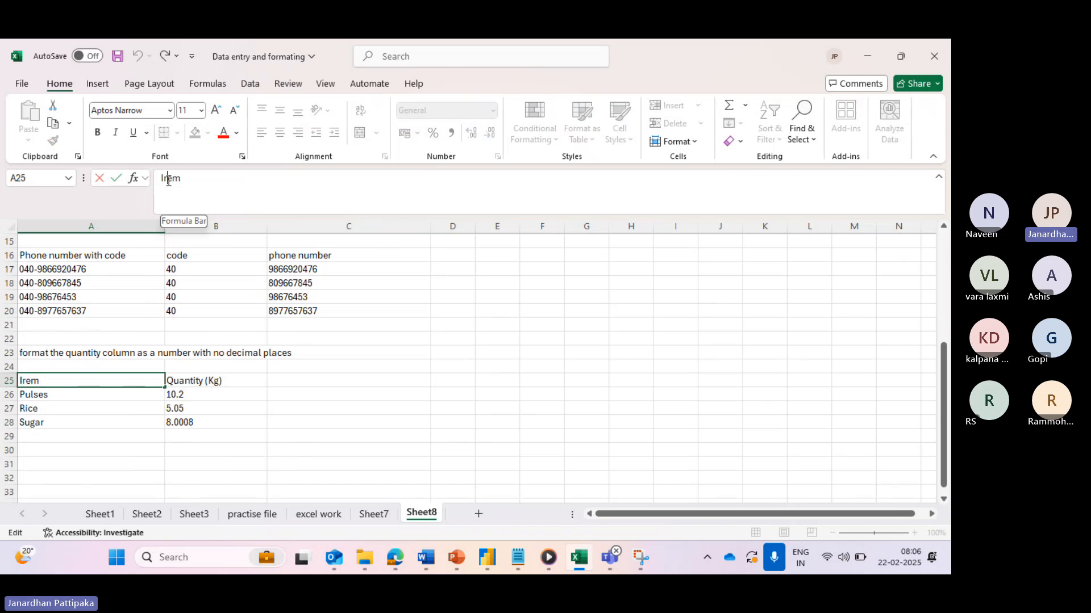
{"action": "key", "text": "BackSpace"}
{"action": "type", "text": "t"}
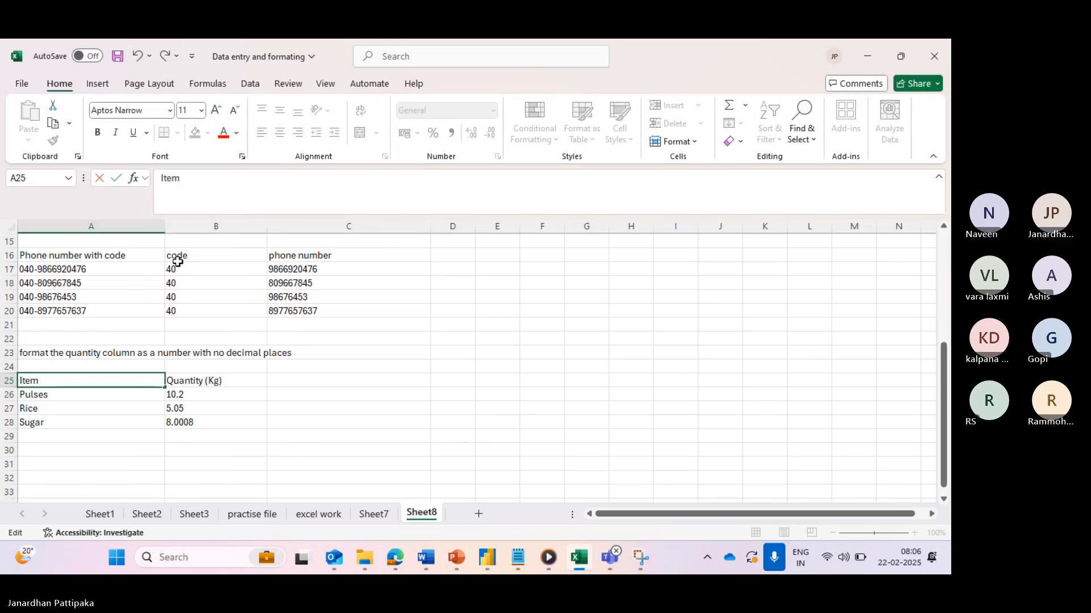
{"action": "left_click", "coordinate": [125, 423]}
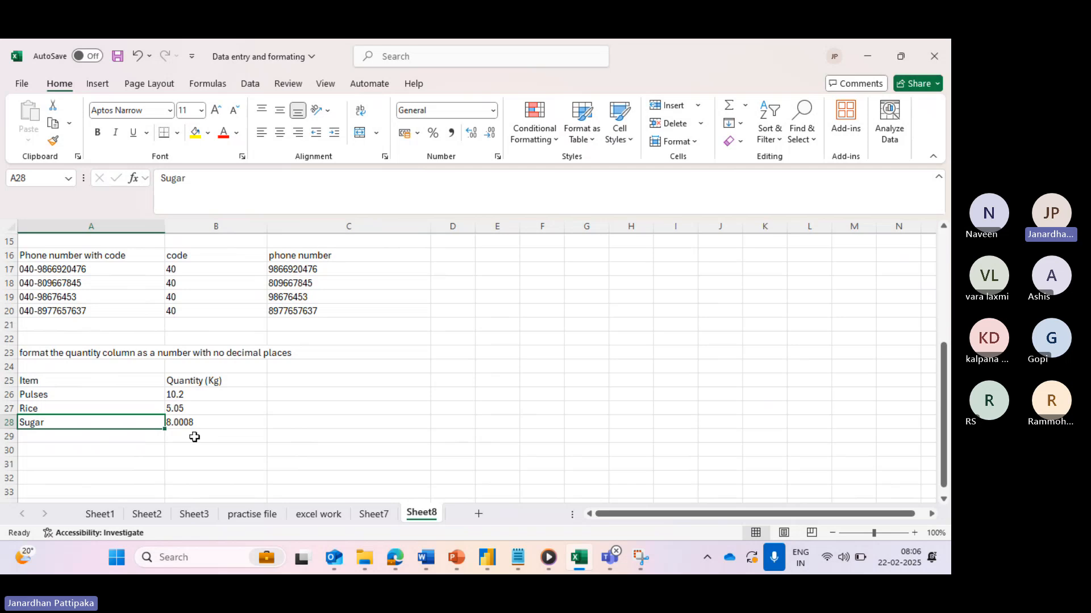
{"action": "left_click", "coordinate": [180, 395]}
{"action": "mouse_move", "coordinate": [181, 395]}
{"action": "left_mouse_down"}
{"action": "mouse_move", "coordinate": [187, 430]}
{"action": "mouse_move", "coordinate": [178, 407]}
{"action": "mouse_move", "coordinate": [177, 419]}
{"action": "left_mouse_up"}
{"action": "left_click", "coordinate": [183, 394]}
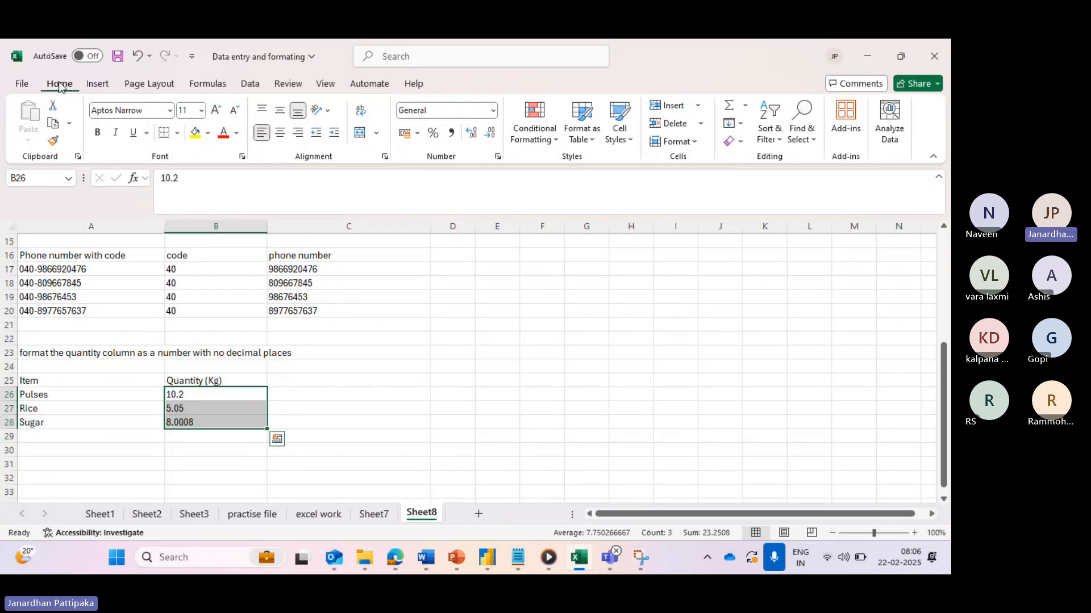
{"action": "left_click", "coordinate": [471, 134]}
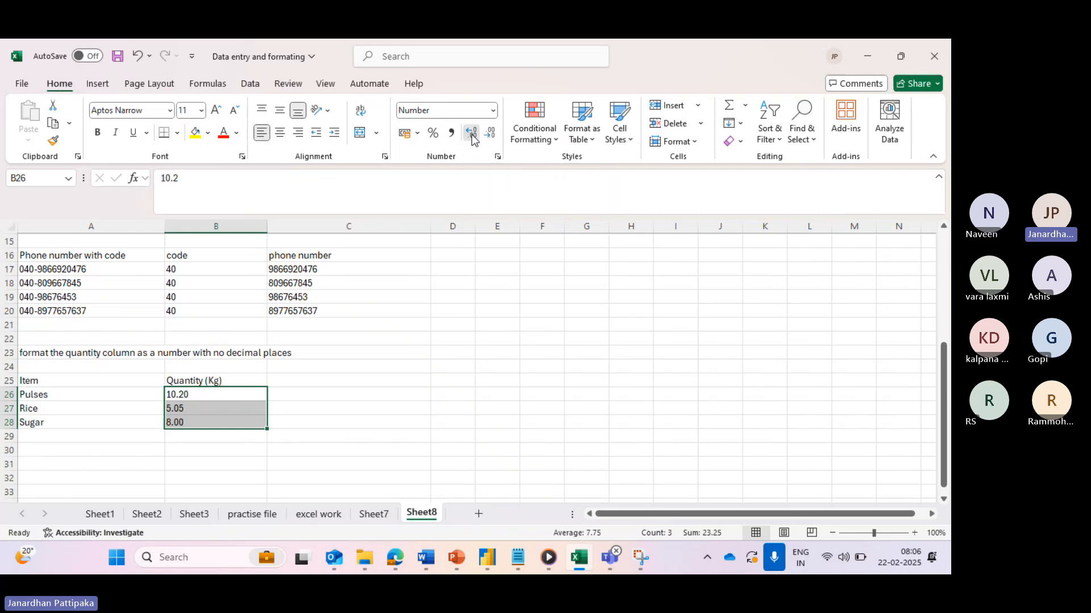
{"action": "left_click", "coordinate": [471, 134]}
{"action": "left_click", "coordinate": [471, 134]}
{"action": "left_click", "coordinate": [472, 134]}
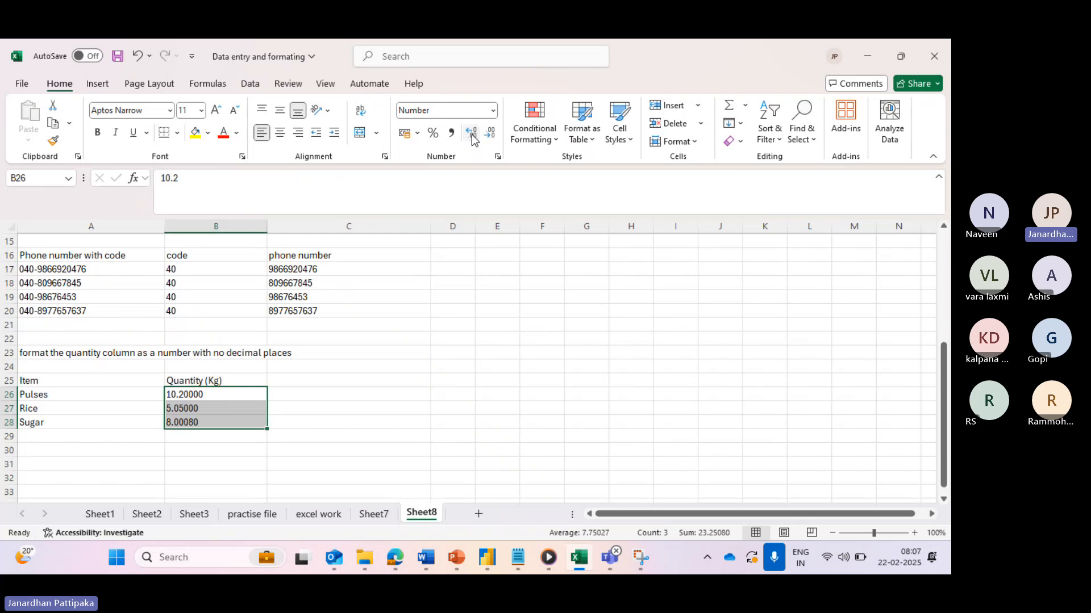
{"action": "left_click", "coordinate": [472, 134]}
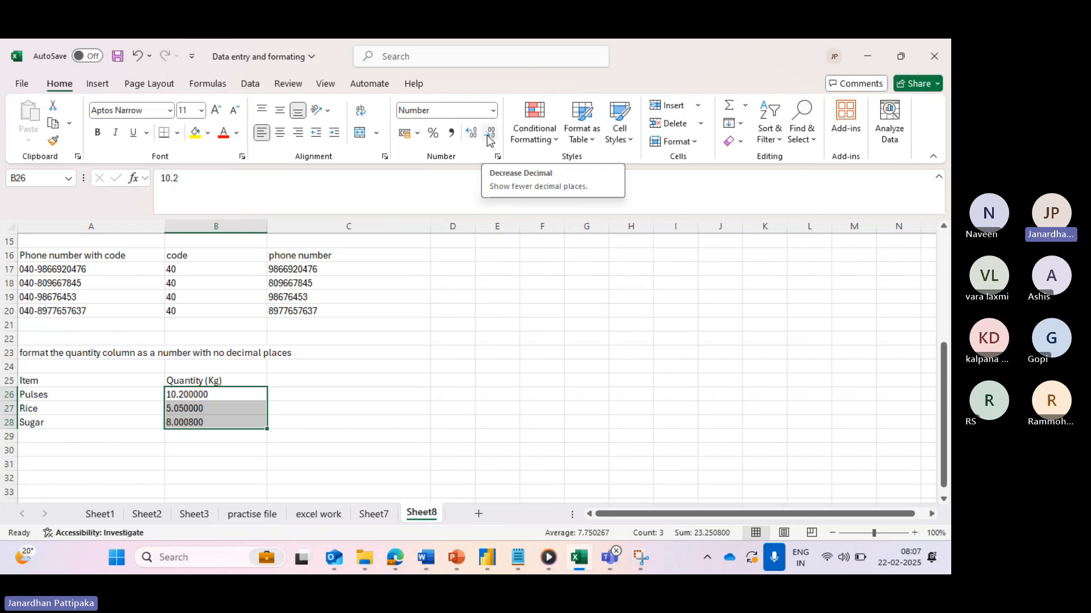
{"action": "left_click", "coordinate": [492, 140]}
{"action": "left_click", "coordinate": [493, 140]}
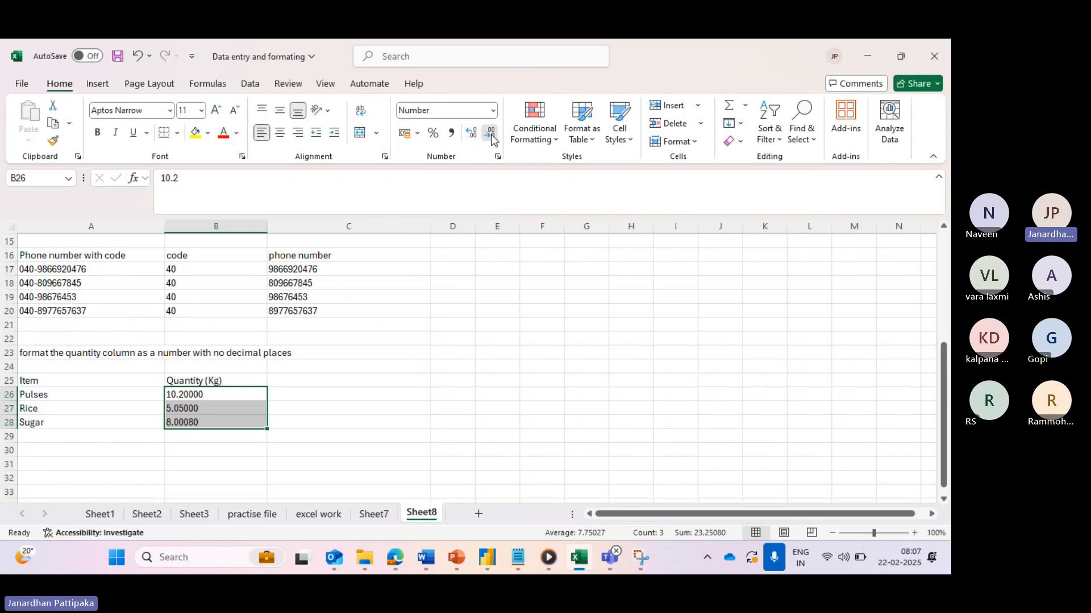
{"action": "left_click", "coordinate": [492, 140]}
{"action": "left_click", "coordinate": [492, 140]}
{"action": "left_click", "coordinate": [492, 139]}
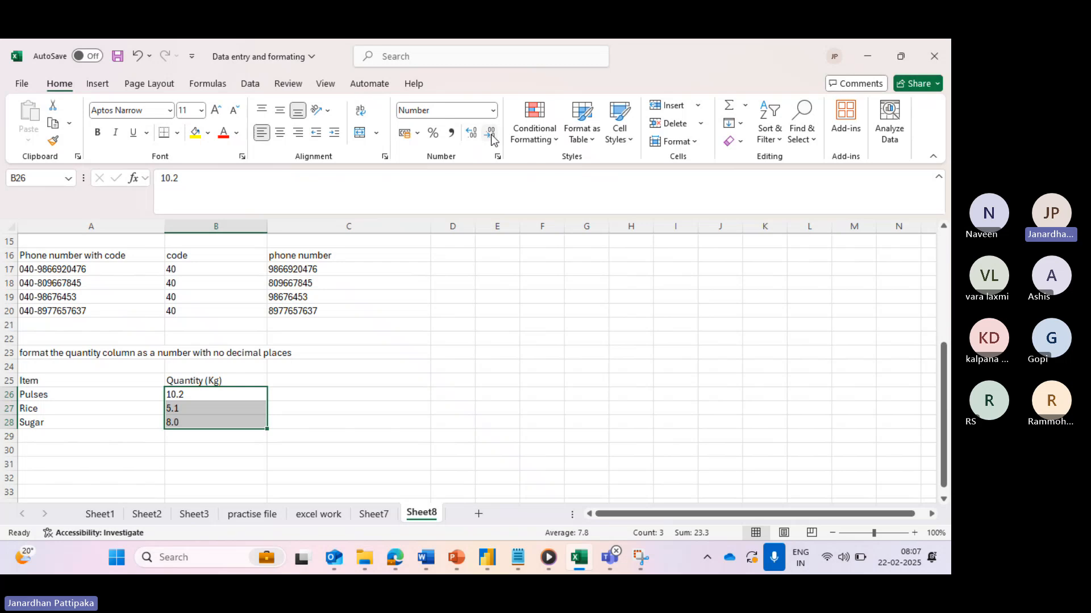
{"action": "left_click", "coordinate": [492, 140]}
{"action": "left_click", "coordinate": [216, 451]}
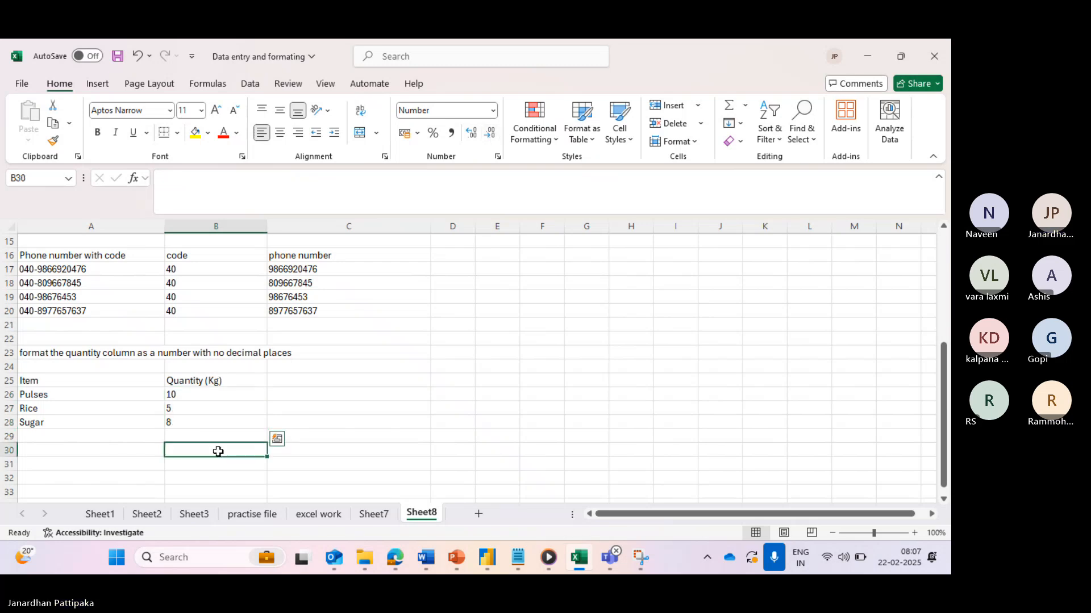
{"action": "left_click", "coordinate": [184, 433]}
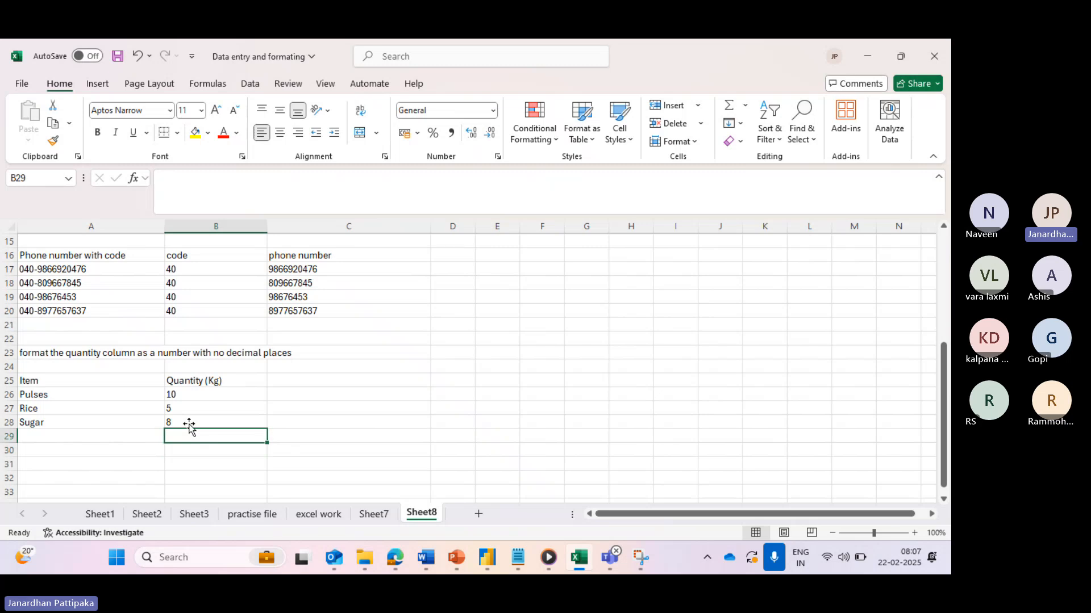
{"action": "left_click", "coordinate": [194, 396]}
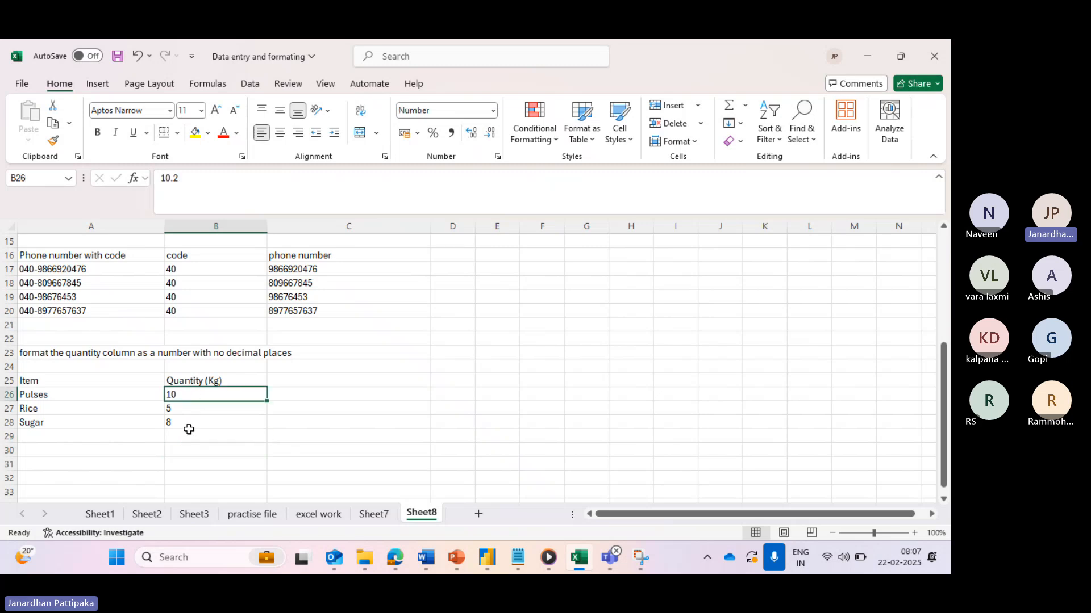
{"action": "left_click", "coordinate": [185, 461]}
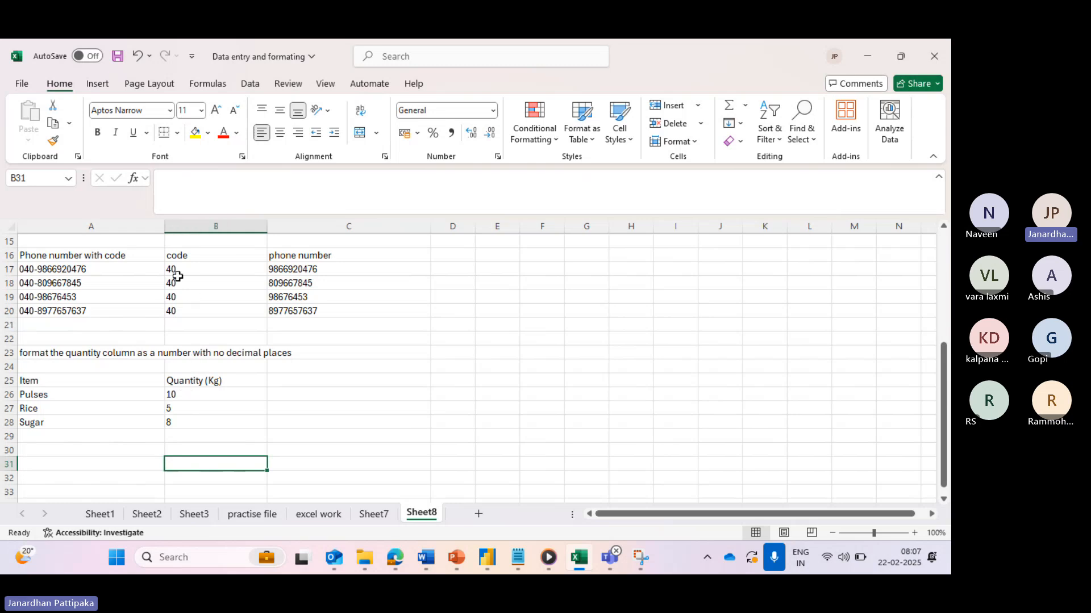
{"action": "left_click", "coordinate": [193, 394]}
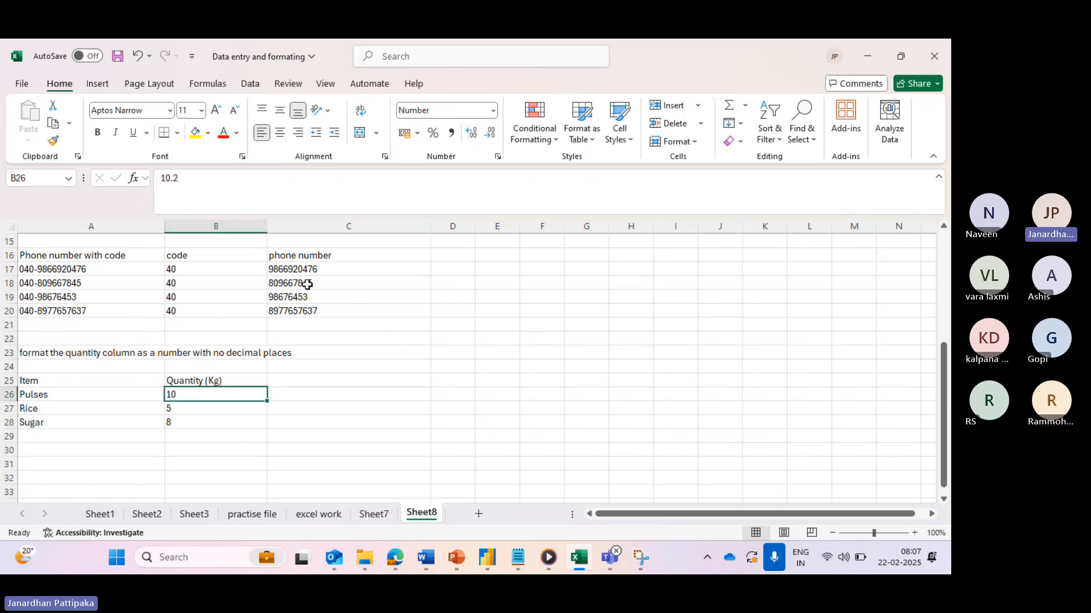
{"action": "left_click", "coordinate": [186, 410]}
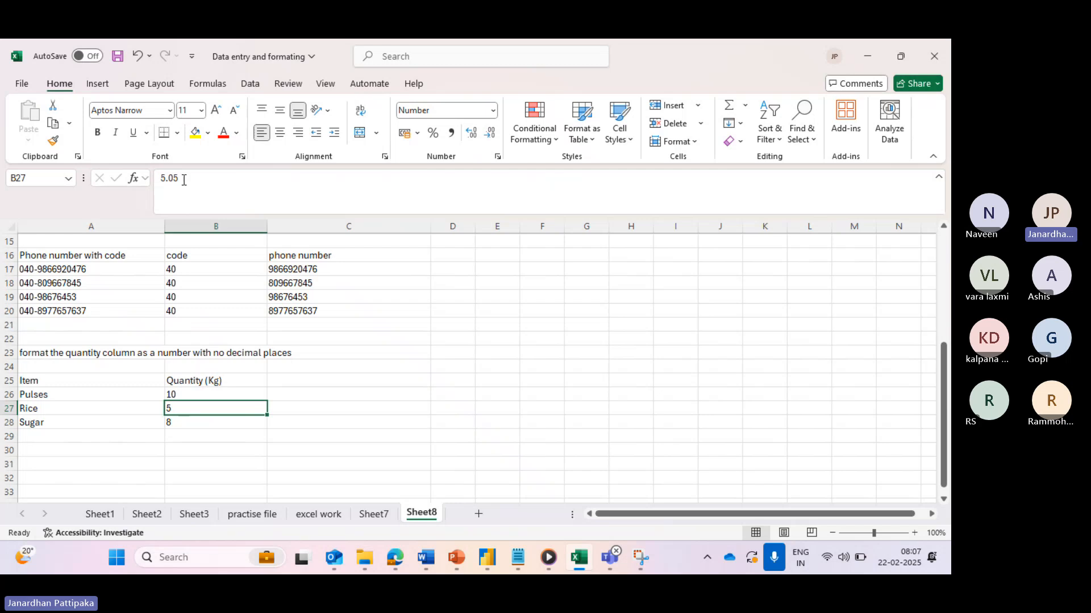
{"action": "left_click", "coordinate": [182, 425]}
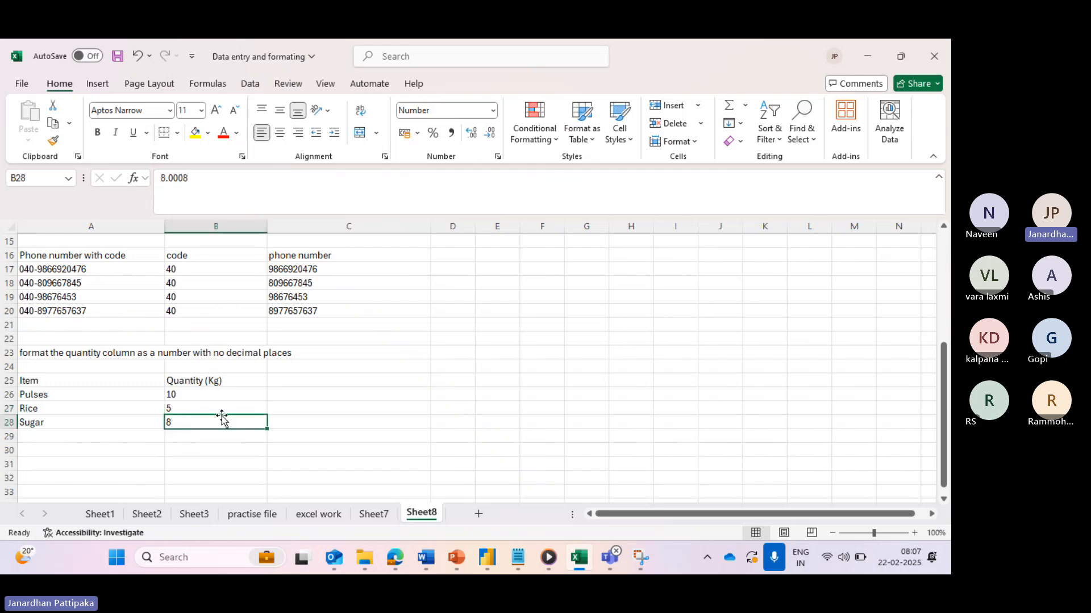
{"action": "left_click", "coordinate": [185, 439]}
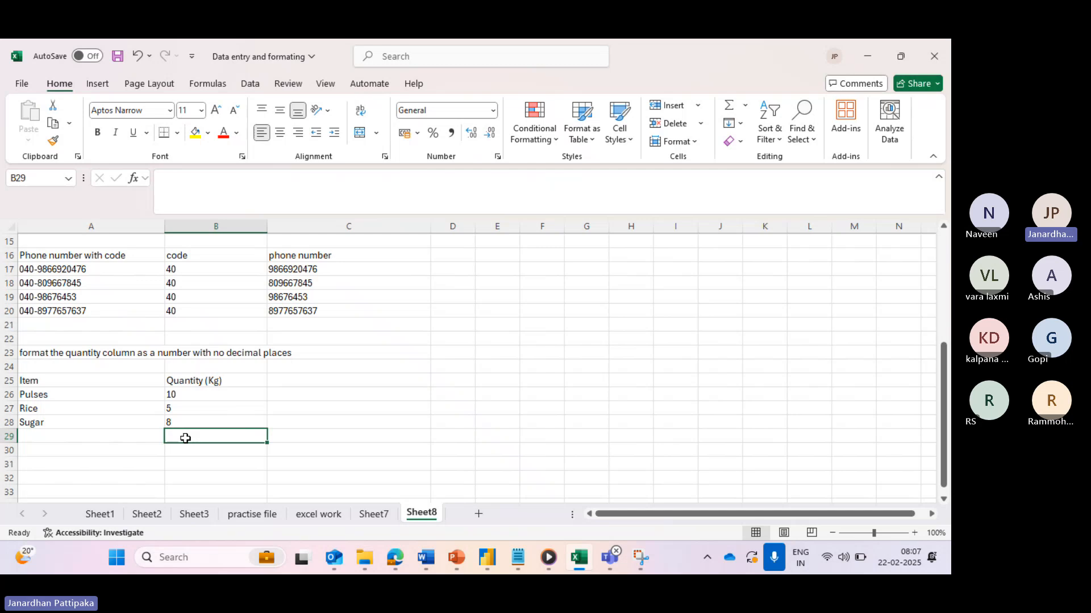
- Enter =SUM(B26:B28) in B29, which shows 23, and copy that cell
{"action": "type", "text": "+sum"}
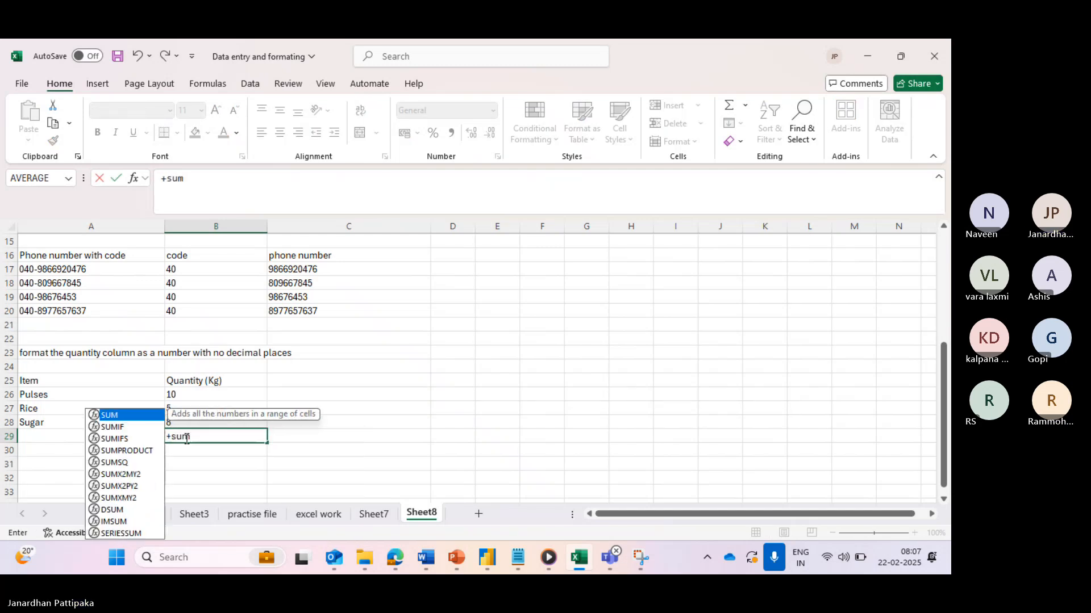
{"action": "type", "text": "("}
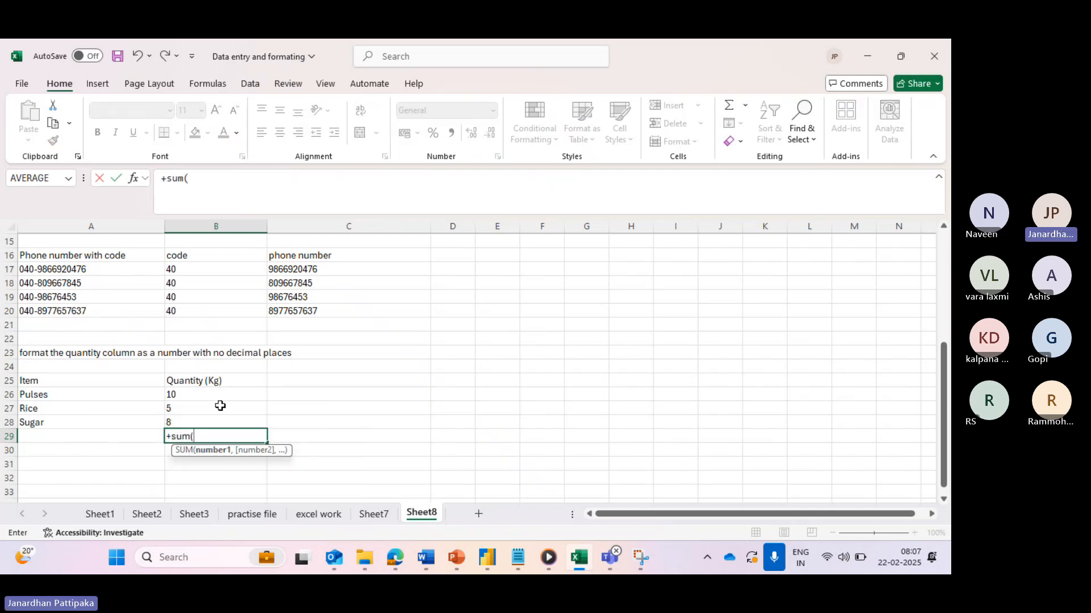
{"action": "key", "text": "BackSpace"}
{"action": "key", "text": "Escape"}
{"action": "type", "text": "="}
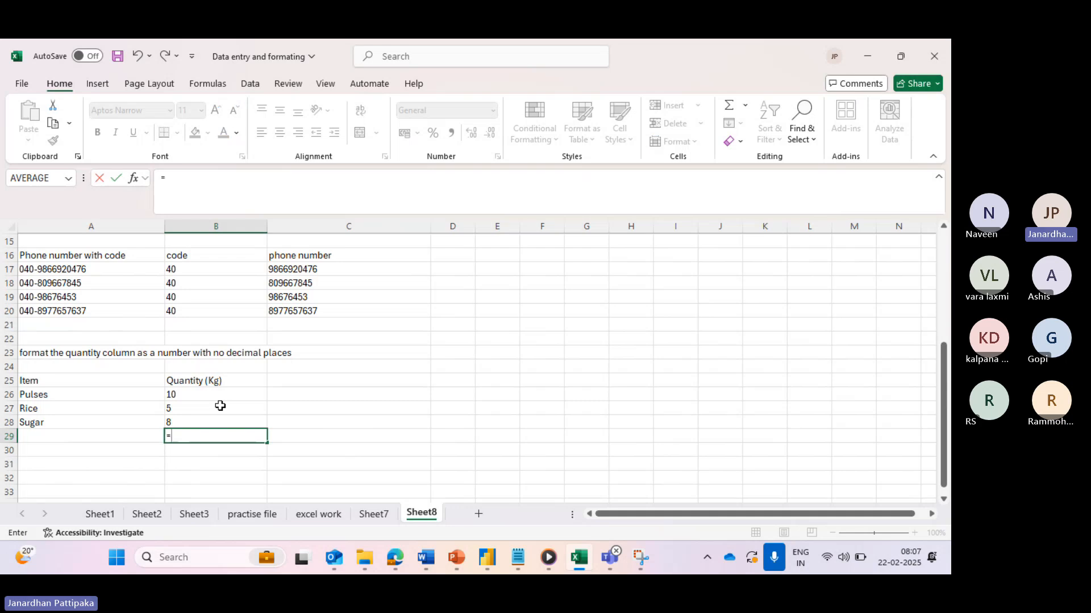
{"action": "type", "text": "sum"}
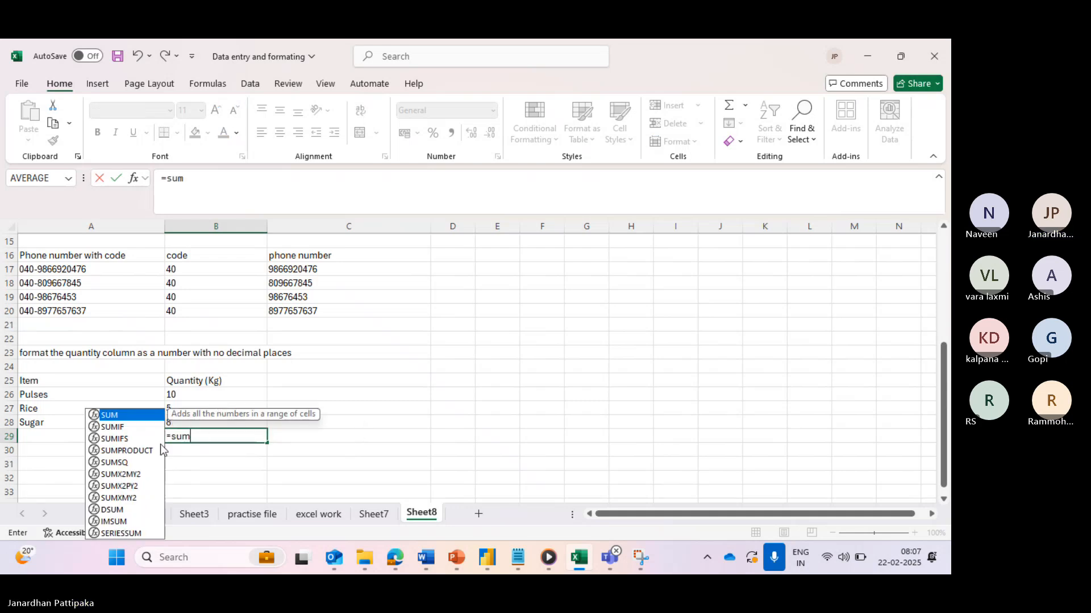
{"action": "double_click", "coordinate": [123, 416]}
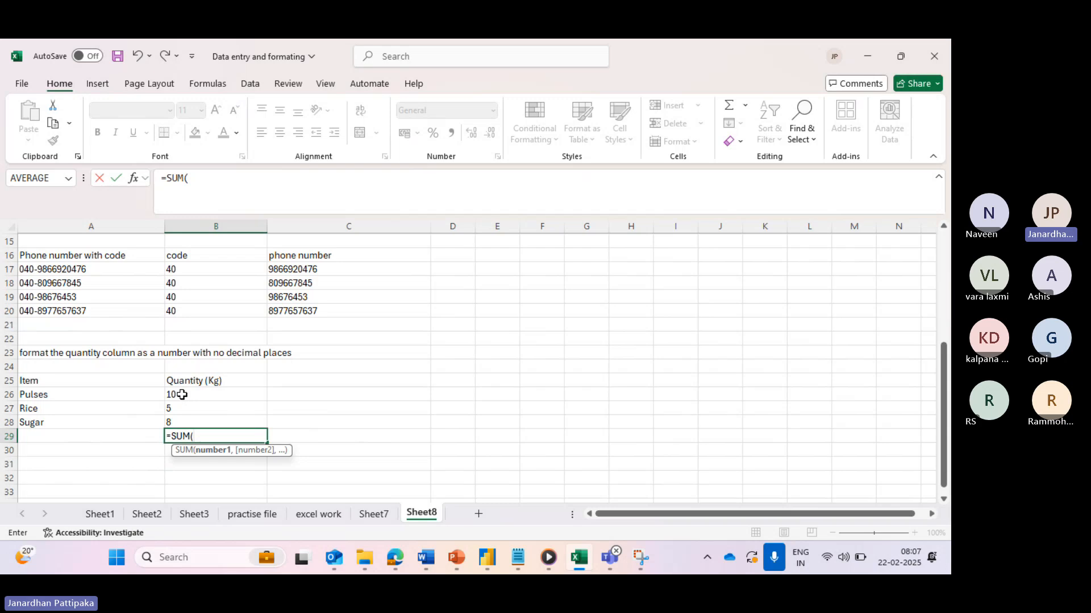
{"action": "left_click_drag", "start_coordinate": [182, 395], "coordinate": [182, 417]}
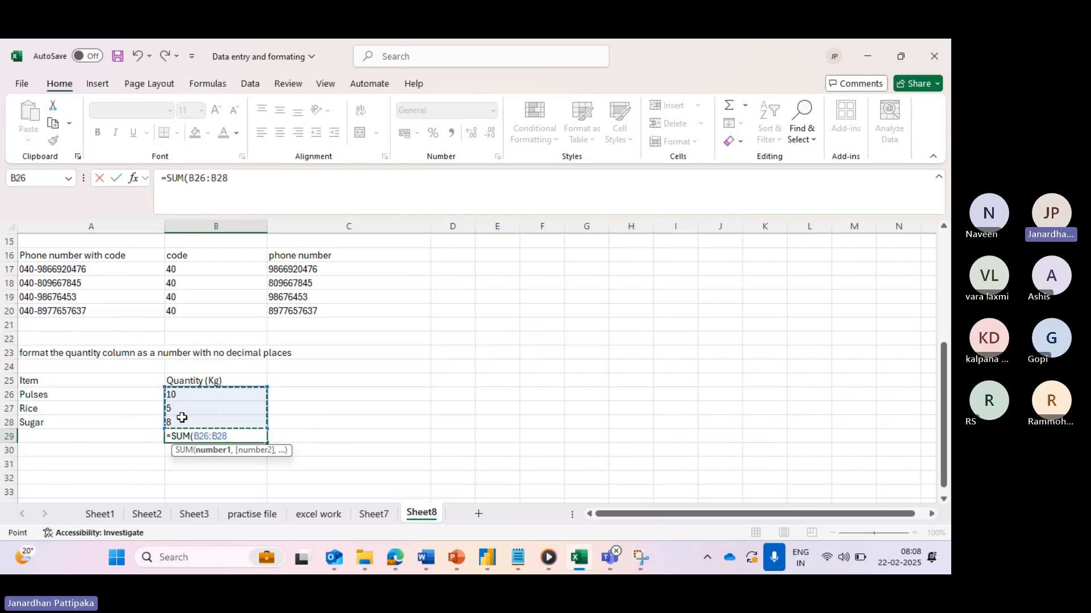
{"action": "type", "text": ")"}
{"action": "key", "text": "Return"}
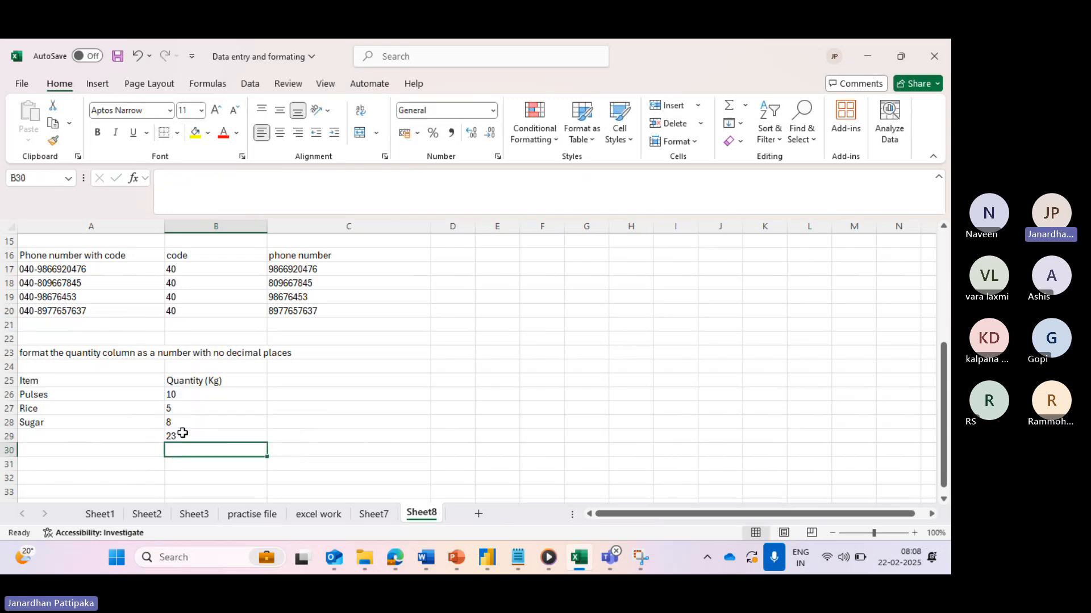
{"action": "left_click", "coordinate": [181, 435]}
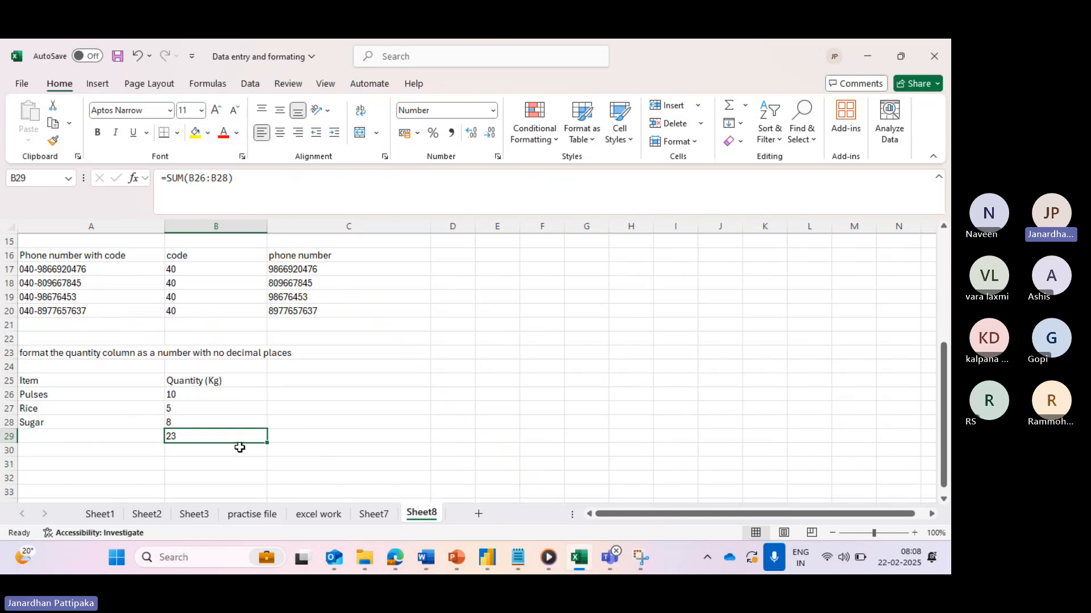
{"action": "key", "text": "ctrl+c"}
- Paste Special the copied total into C29 as Values only
{"action": "left_click", "coordinate": [309, 436]}
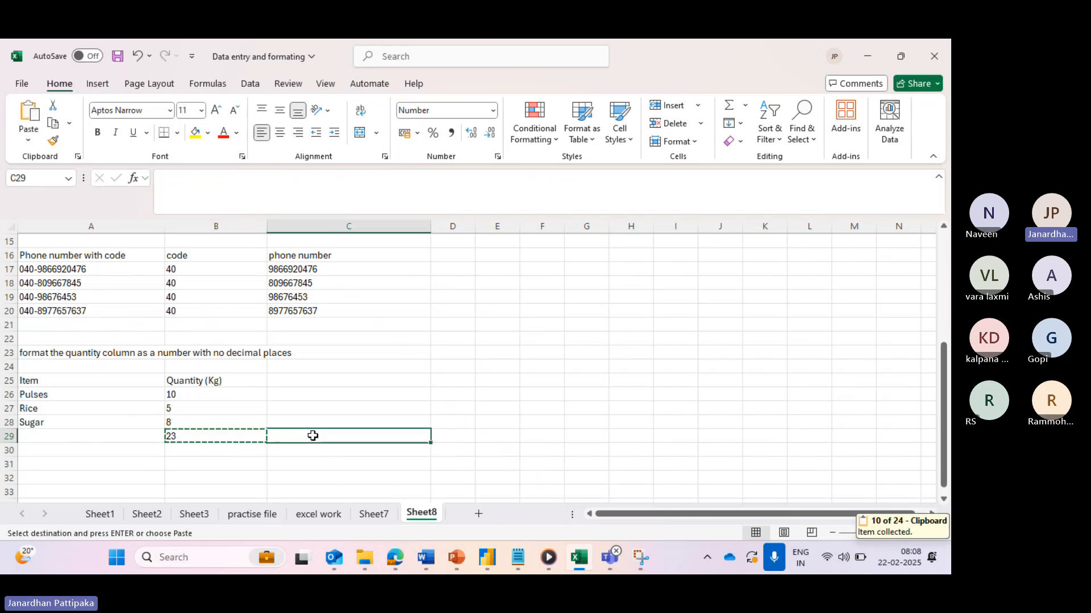
{"action": "key", "text": "ctrl+alt+v"}
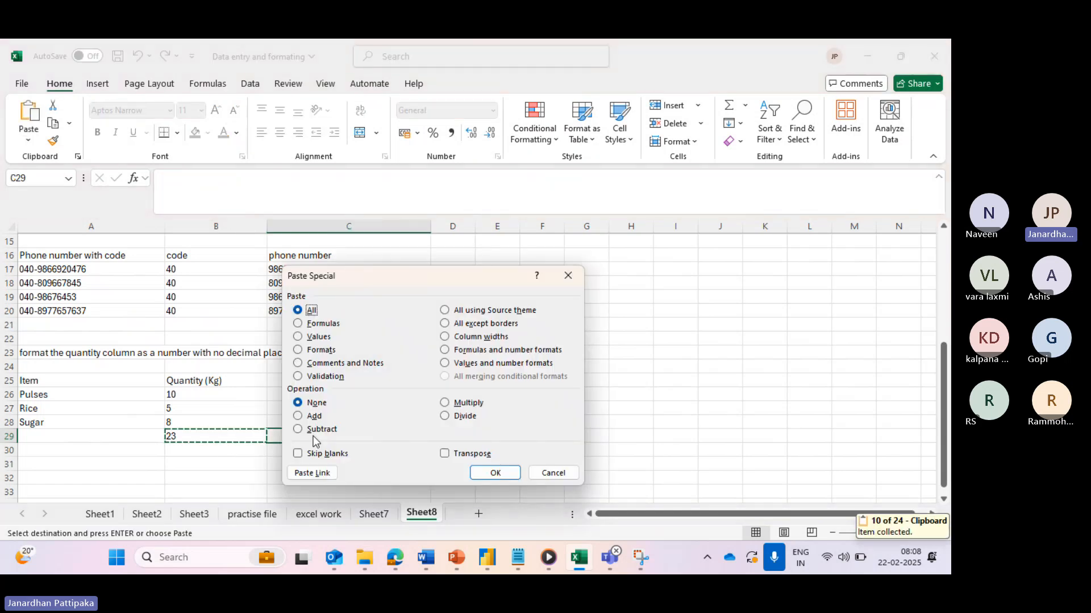
{"action": "left_click", "coordinate": [300, 338]}
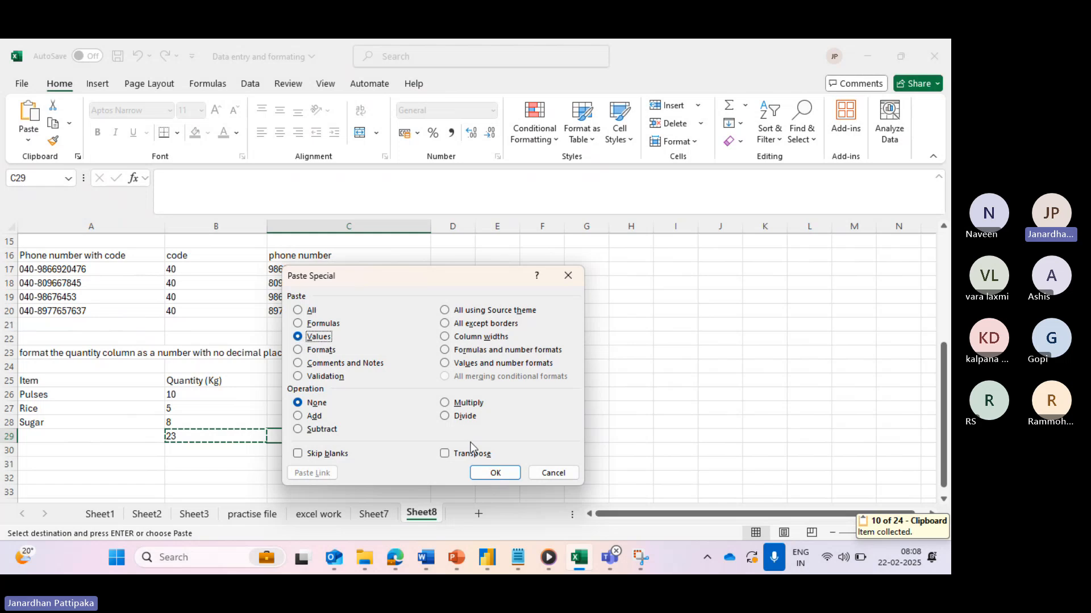
{"action": "left_click", "coordinate": [488, 470]}
{"action": "left_click", "coordinate": [347, 481]}
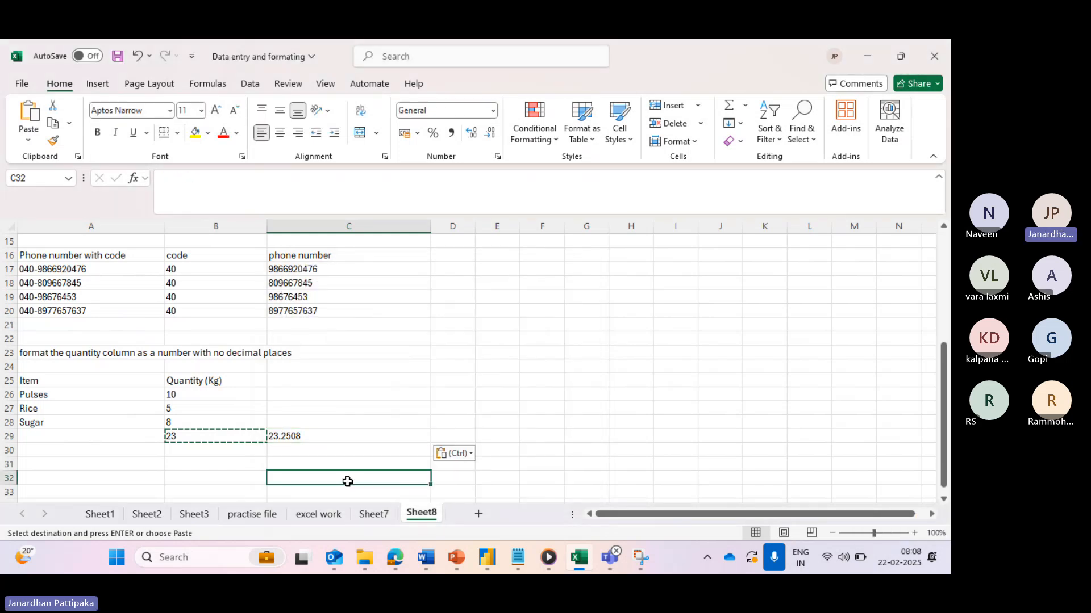
{"action": "key", "text": "Escape"}
- Compare C29's 23.2508 with B29's rounded total and the selected quantities B26:B28
{"action": "left_click", "coordinate": [297, 437]}
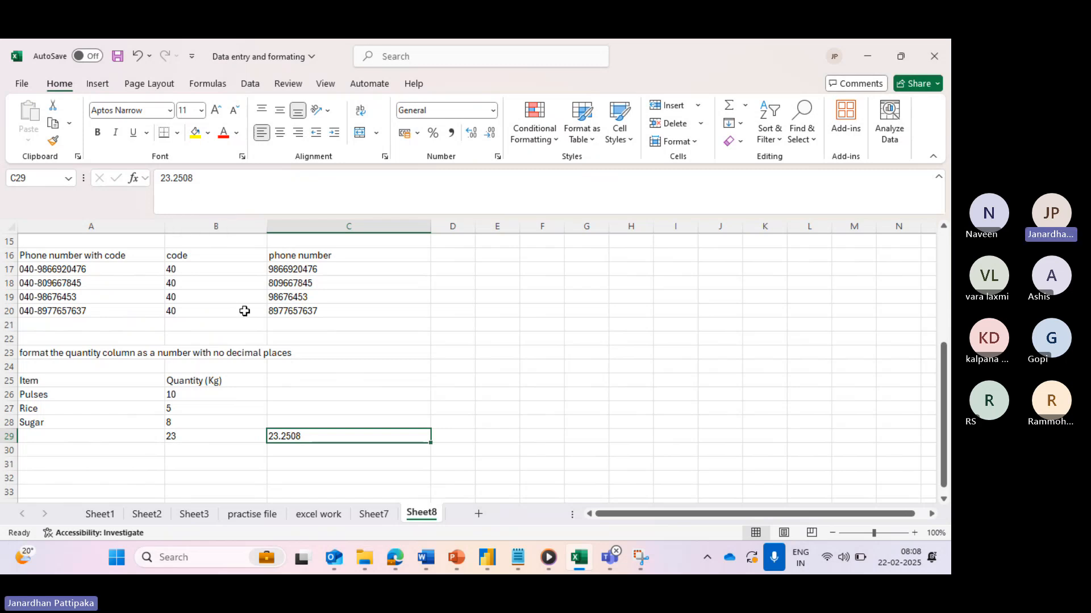
{"action": "left_click", "coordinate": [186, 436]}
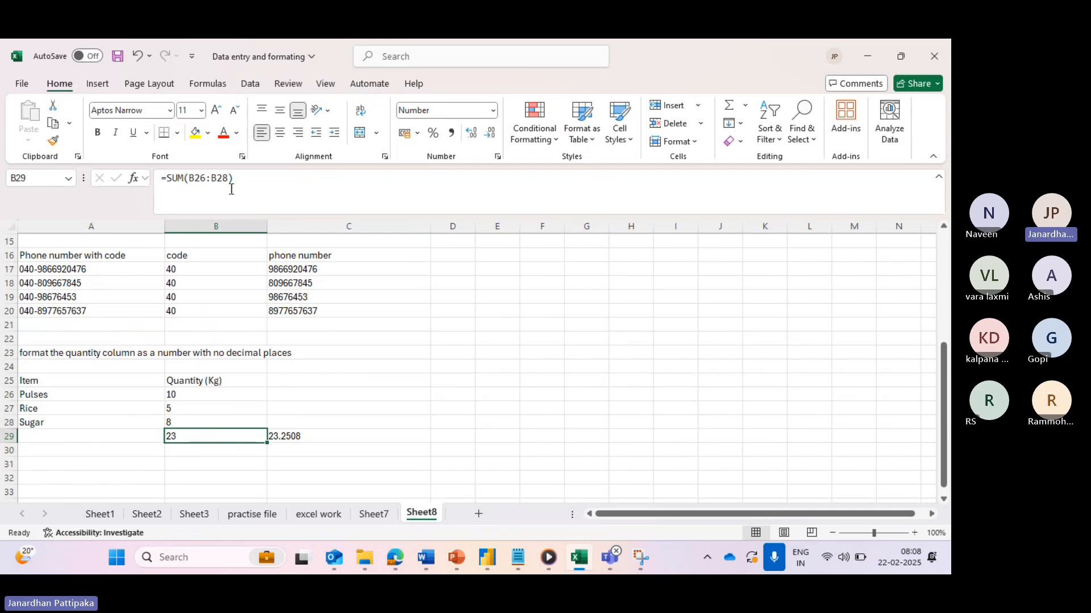
{"action": "left_click", "coordinate": [285, 436]}
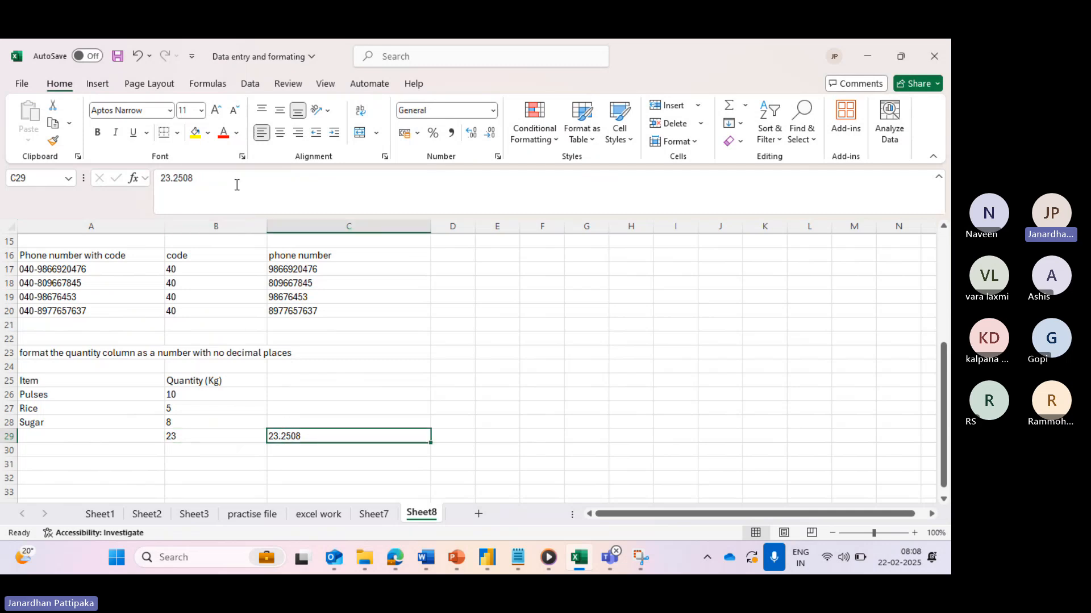
{"action": "left_click", "coordinate": [205, 440]}
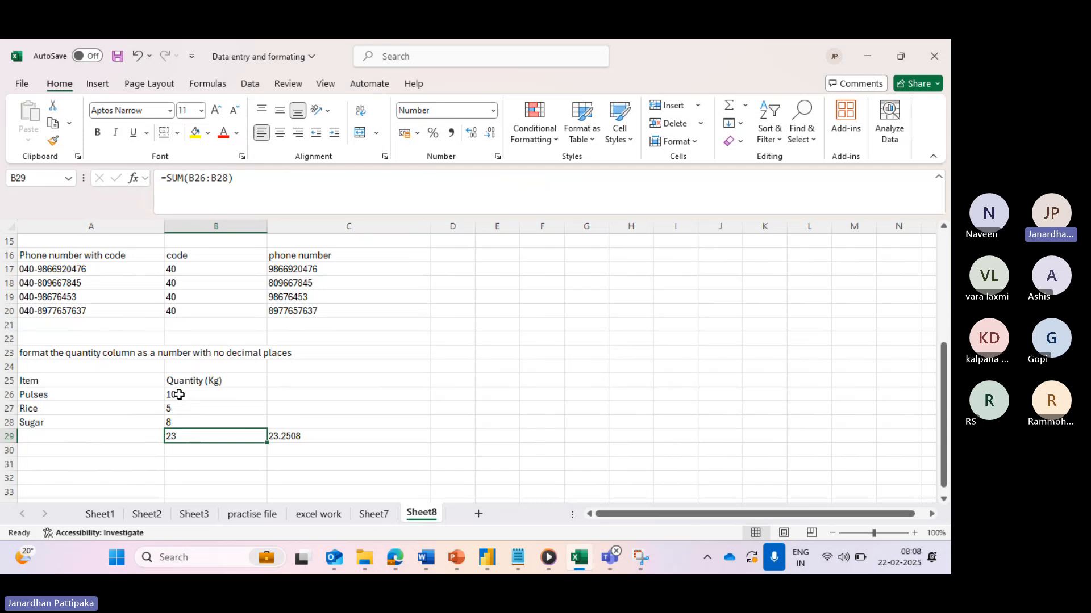
{"action": "left_click_drag", "start_coordinate": [179, 395], "coordinate": [176, 422]}
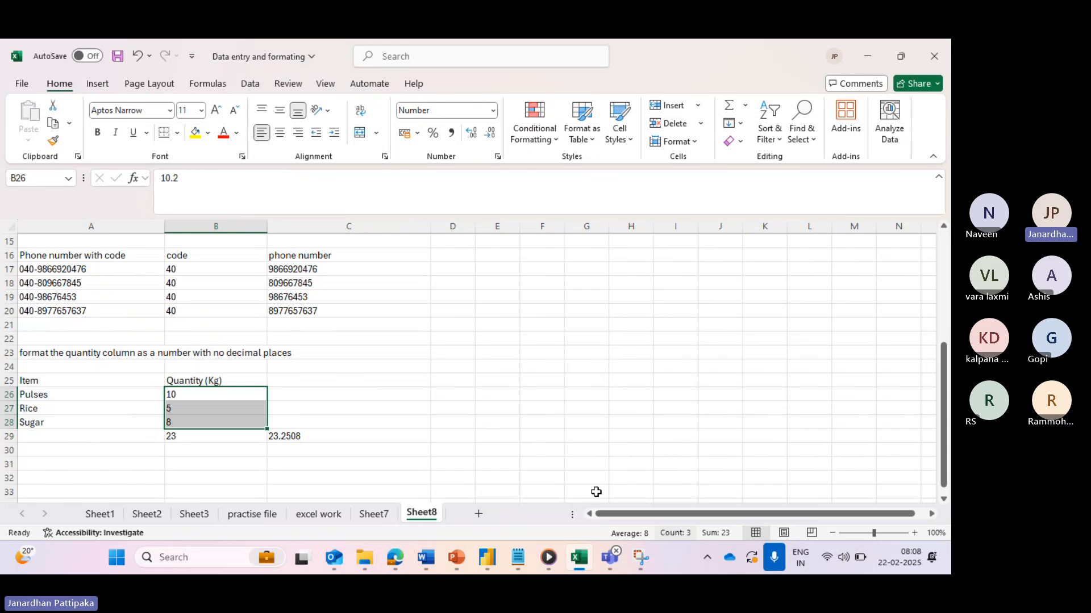
{"action": "left_click", "coordinate": [321, 436]}
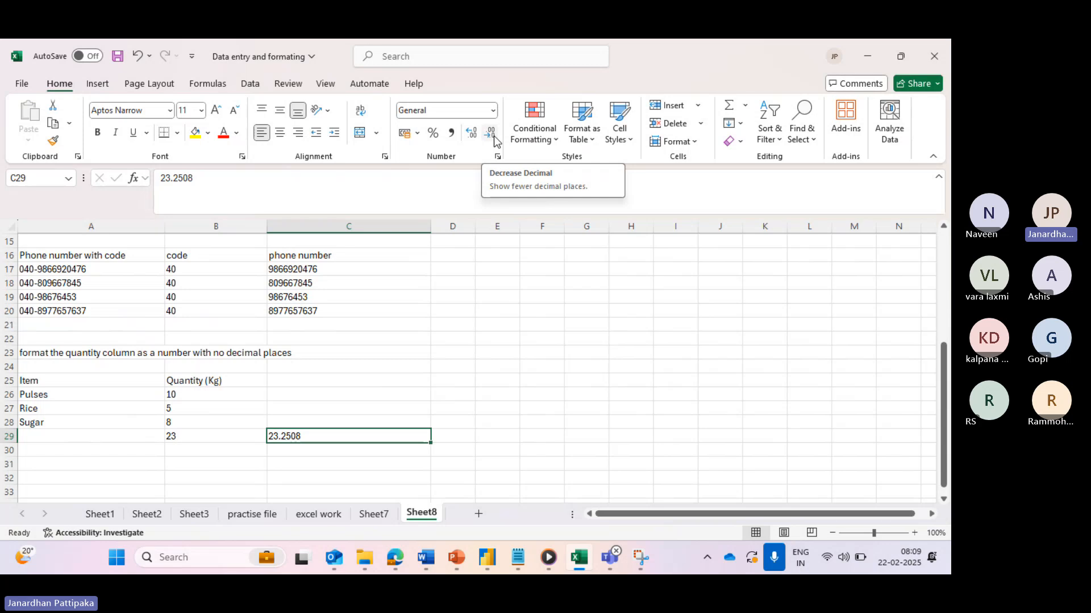
{"action": "scroll", "coordinate": [493, 135], "scroll_direction": "down", "scroll_amount": 4}
{"action": "scroll", "coordinate": [210, 325], "scroll_direction": "down", "scroll_amount": 3}
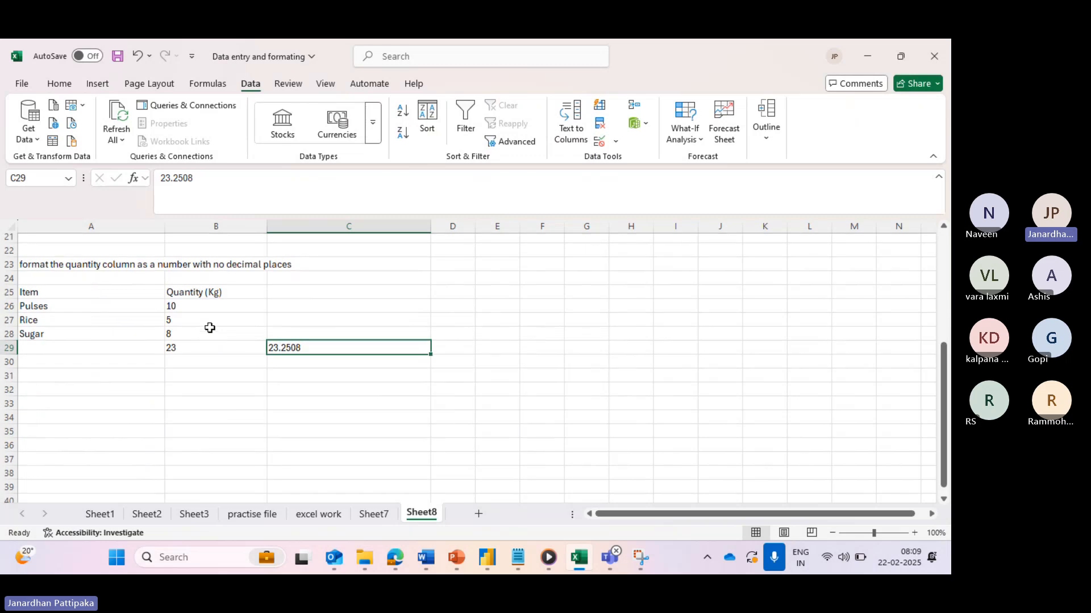
- Type 'Format the price column as currency' into A32, fixing the misspelled last word
{"action": "left_click", "coordinate": [58, 350]}
{"action": "type", "text": "F"}
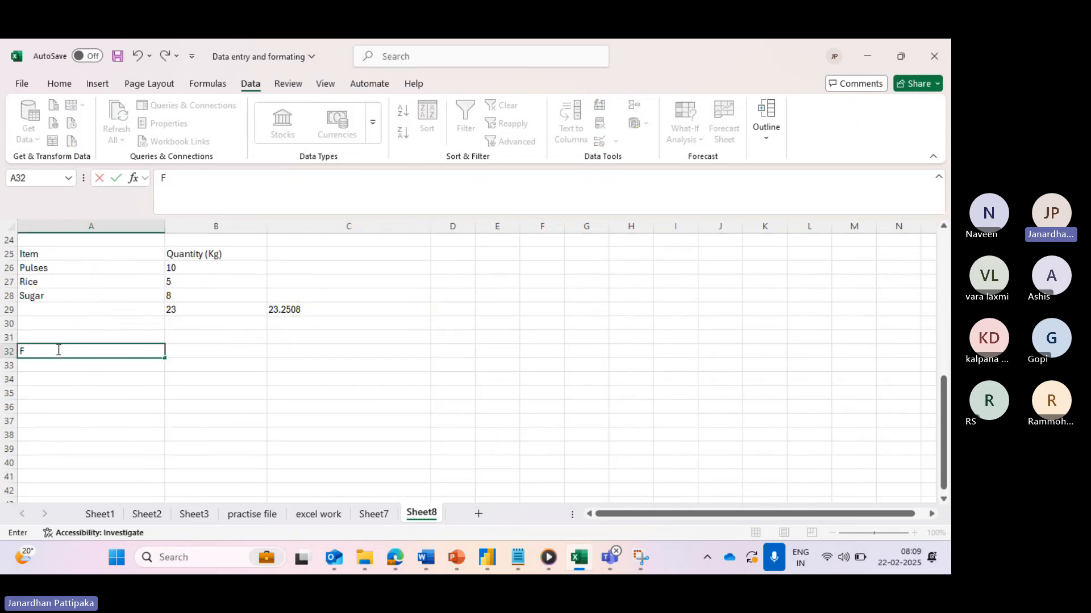
{"action": "type", "text": "ormat the pri"}
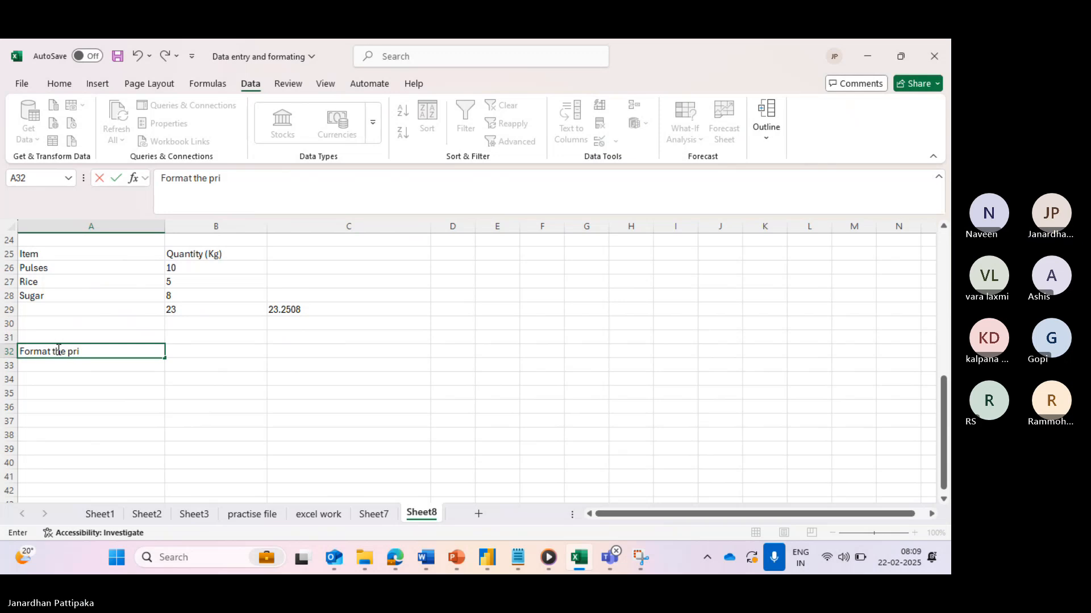
{"action": "type", "text": "ce column as currewnc"}
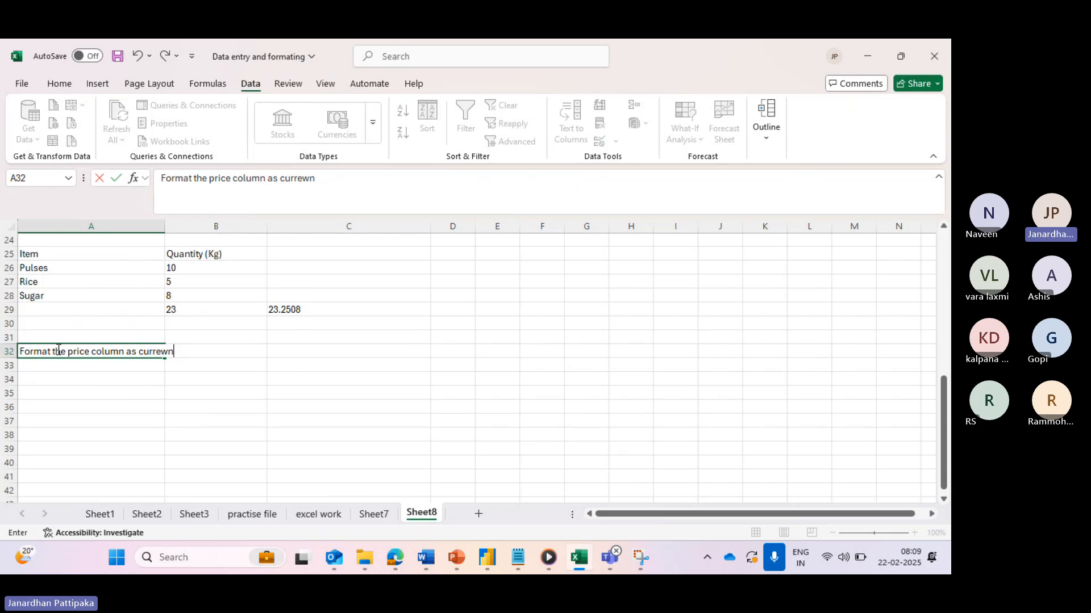
{"action": "key", "text": "BackSpace"}
{"action": "key", "text": "BackSpace"}
{"action": "key", "text": "BackSpace"}
{"action": "type", "text": "ency"}
- Copy the item names Pulses, Rice and Sugar into A34:A36
{"action": "left_click", "coordinate": [74, 268]}
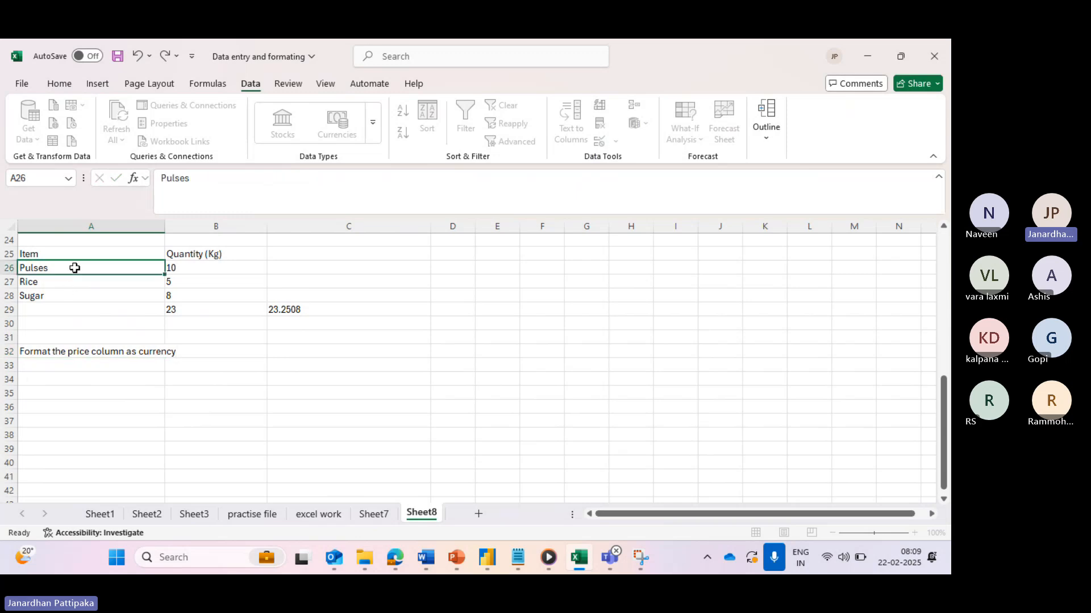
{"action": "left_click_drag", "start_coordinate": [74, 268], "coordinate": [79, 296]}
{"action": "key", "text": "ctrl+c"}
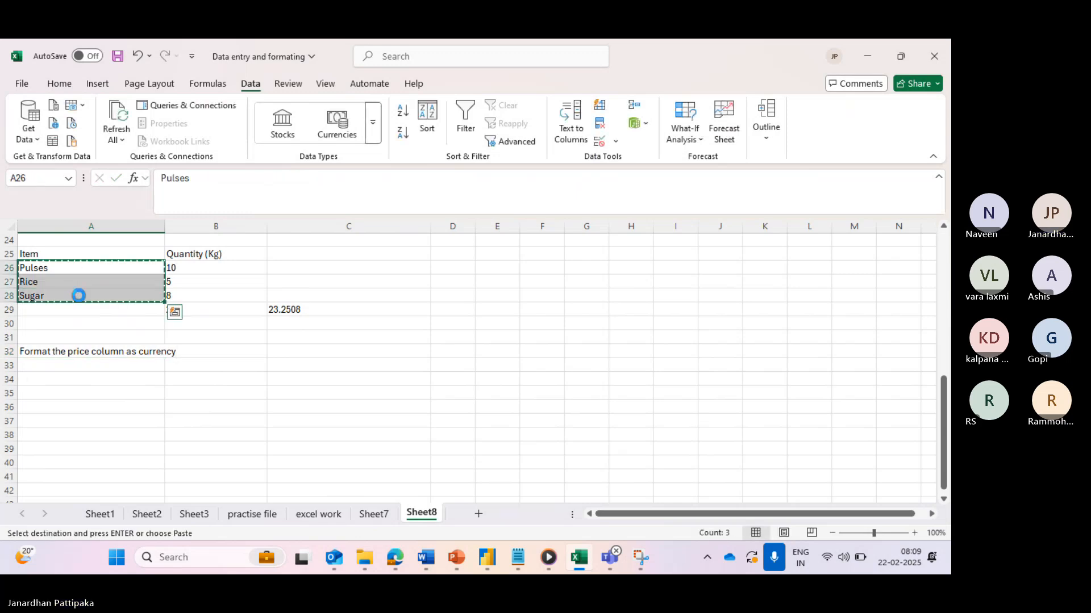
{"action": "left_click", "coordinate": [58, 379]}
{"action": "key", "text": "ctrl+v"}
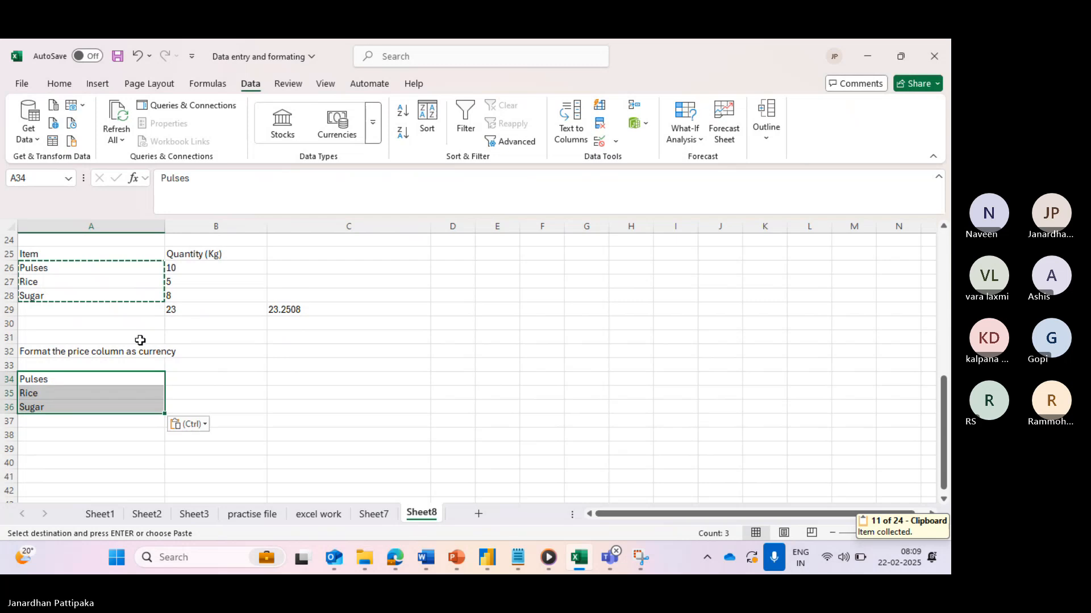
- Copy the three quantity values into B34:B36 beside the new item names
{"action": "left_click", "coordinate": [177, 269]}
{"action": "left_click_drag", "start_coordinate": [177, 271], "coordinate": [176, 297]}
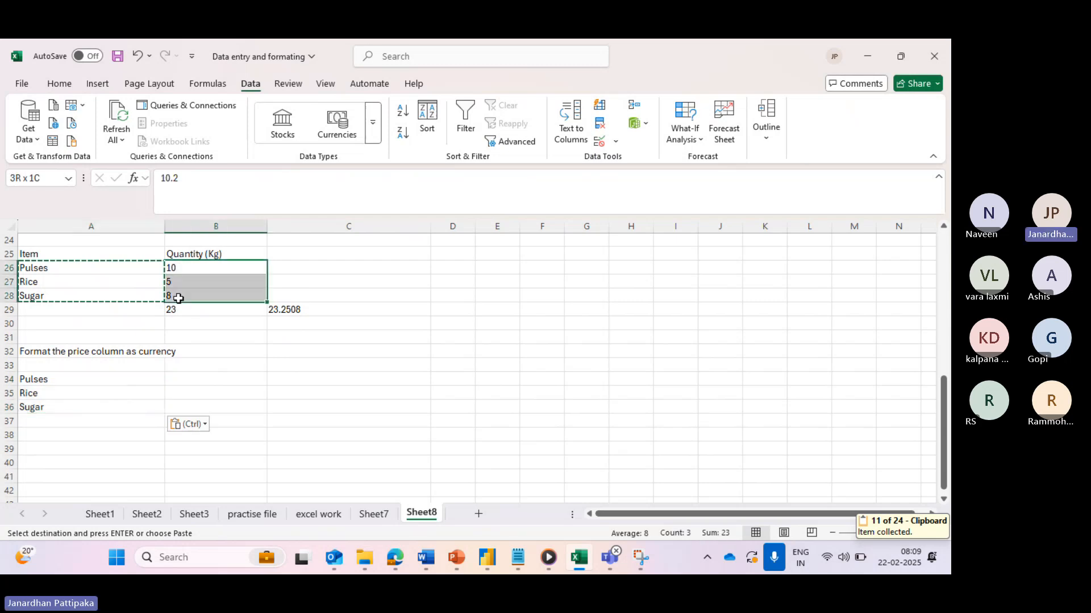
{"action": "key", "text": "ctrl+c"}
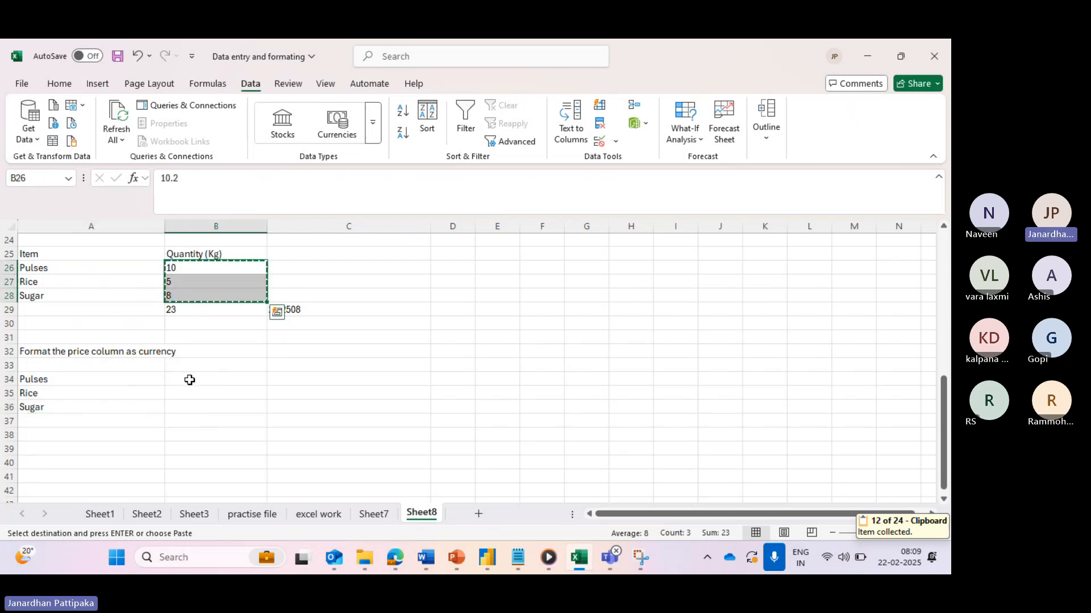
{"action": "left_click", "coordinate": [190, 380]}
{"action": "key", "text": "ctrl+v"}
{"action": "key", "text": "ctrl"}
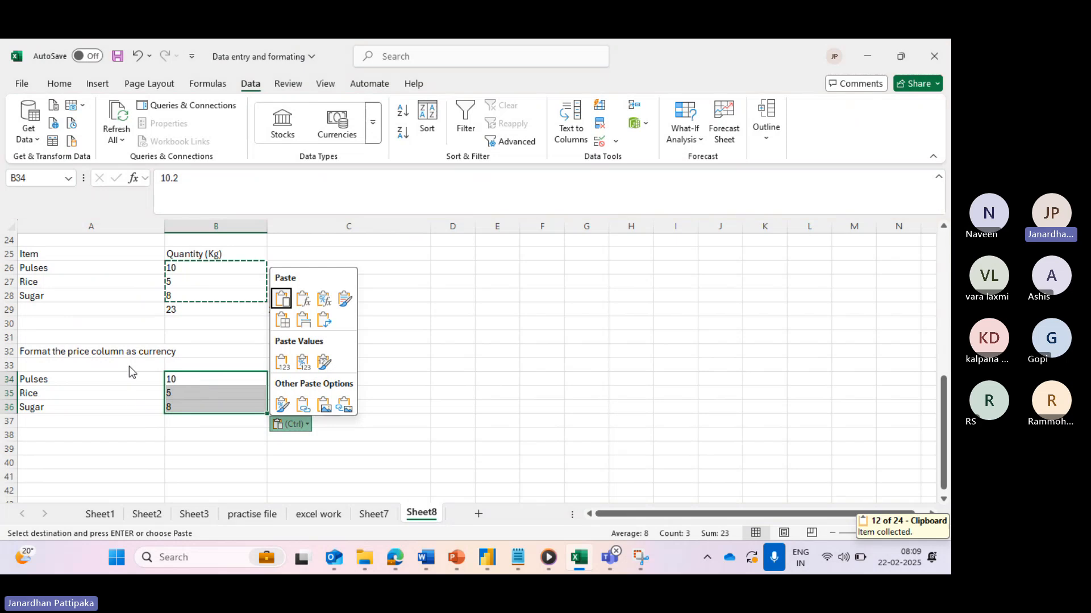
{"action": "left_click", "coordinate": [71, 252]}
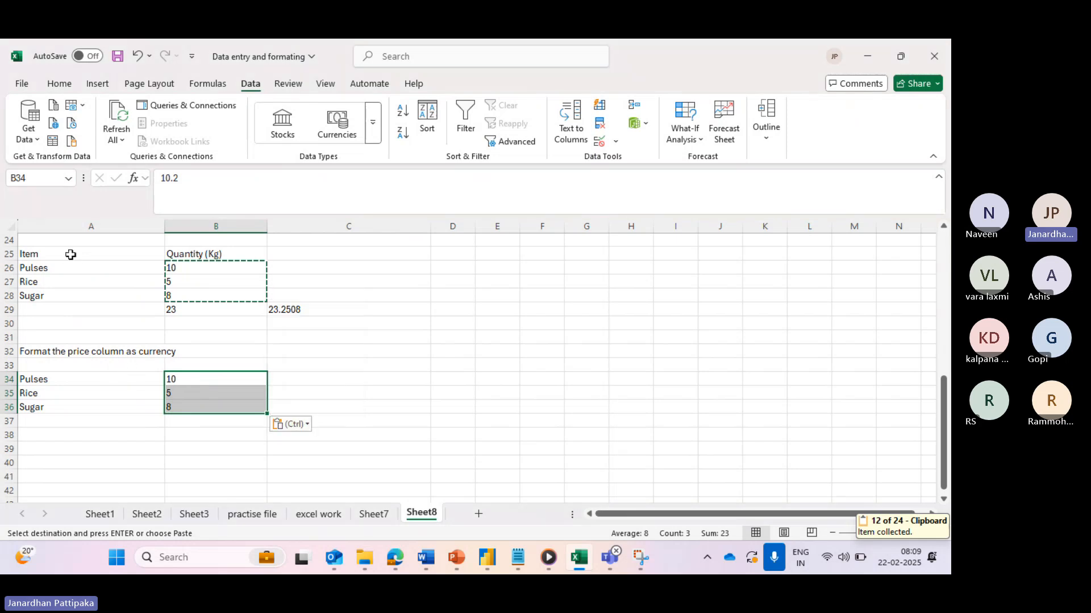
- Copy the Item and Quantity (Kg) headers into row 33 of the new table
{"action": "left_click", "coordinate": [69, 254]}
{"action": "key", "text": "ctrl+c"}
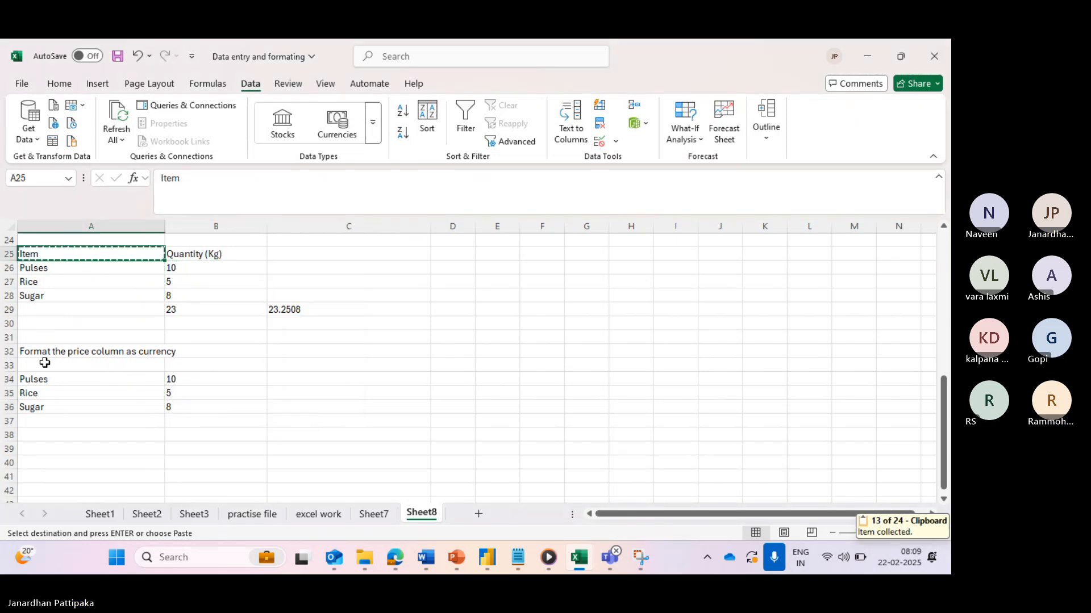
{"action": "left_click", "coordinate": [43, 364]}
{"action": "key", "text": "ctrl+v"}
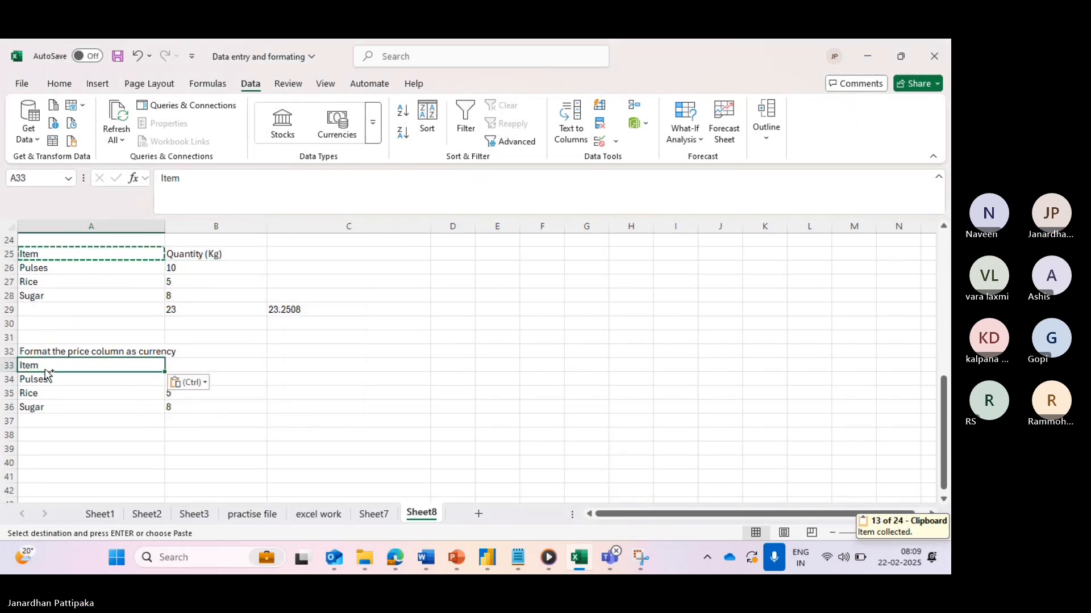
{"action": "left_click", "coordinate": [197, 257]}
{"action": "key", "text": "ctrl+c"}
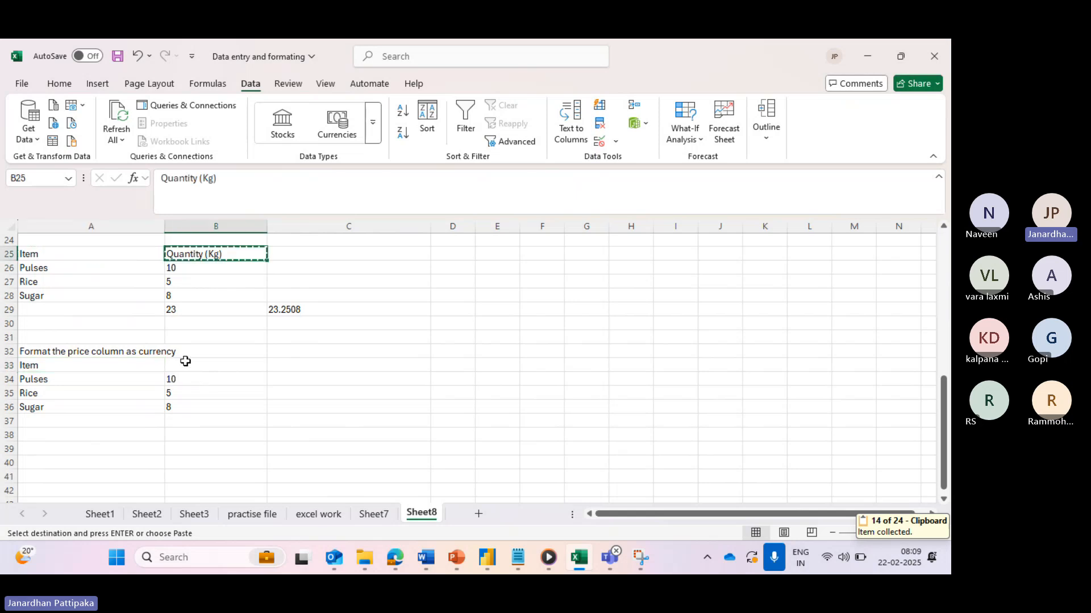
{"action": "left_click", "coordinate": [184, 365]}
{"action": "key", "text": "ctrl+v"}
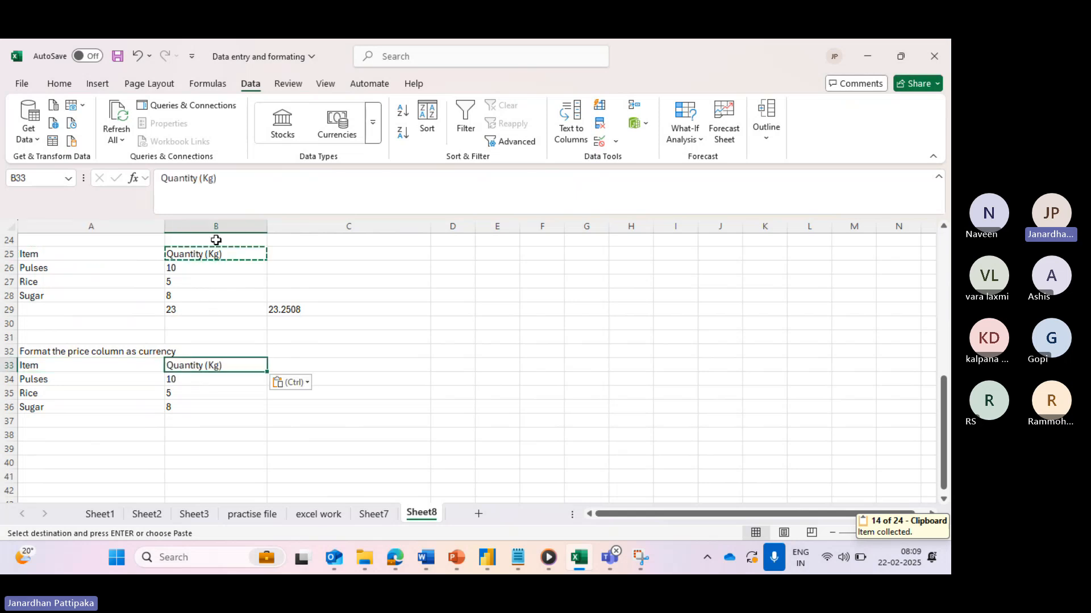
- Replace the B33 heading text with Price
{"action": "left_click_drag", "start_coordinate": [232, 179], "coordinate": [116, 179]}
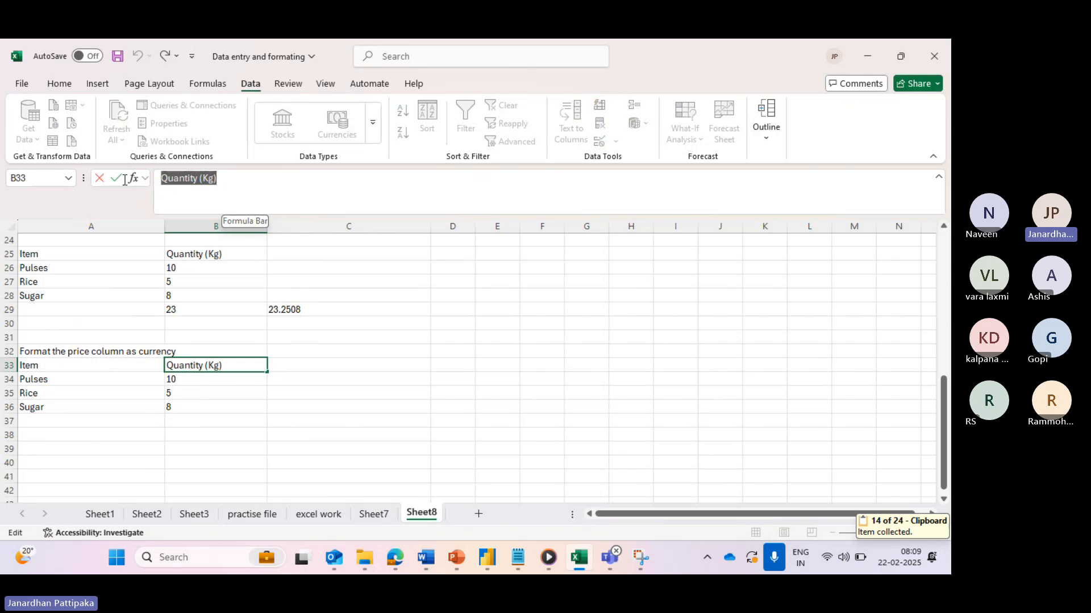
{"action": "key", "text": "BackSpace"}
{"action": "type", "text": "Pri"}
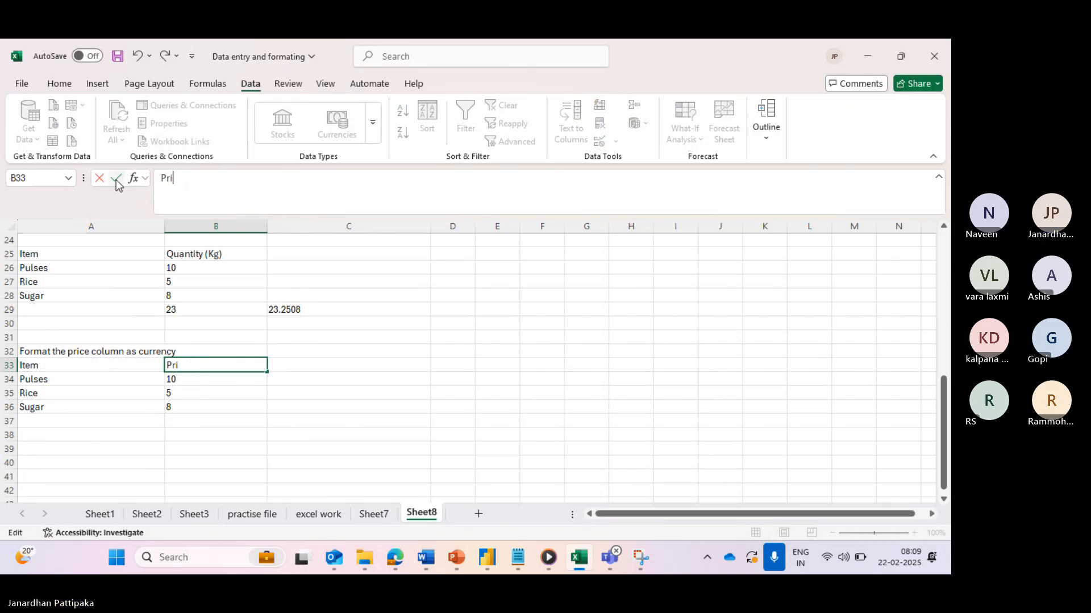
{"action": "type", "text": "ce"}
{"action": "left_click", "coordinate": [144, 444]}
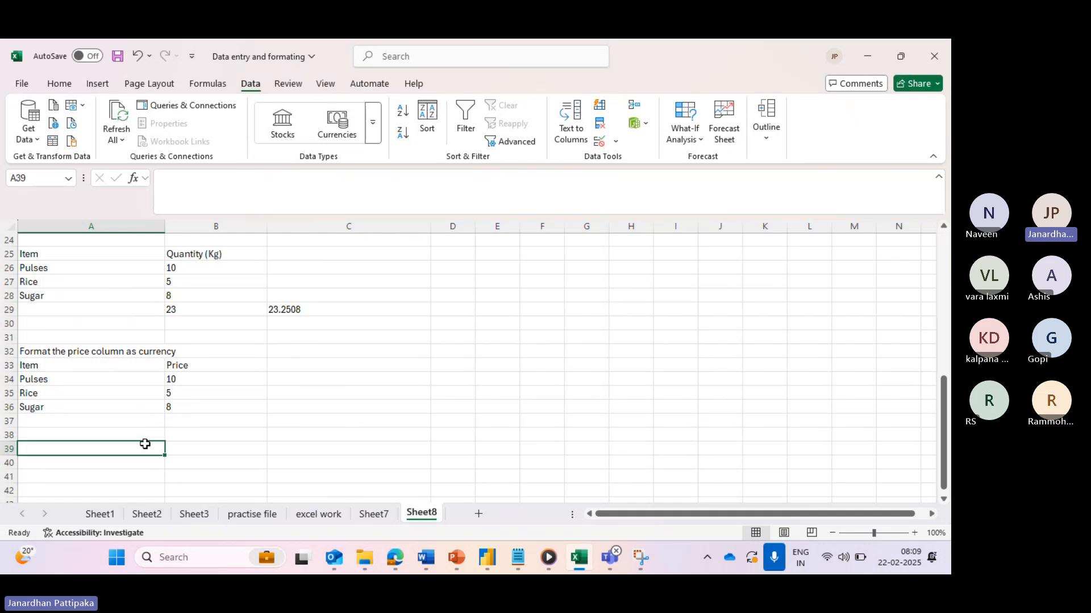
{"action": "left_click", "coordinate": [61, 89]}
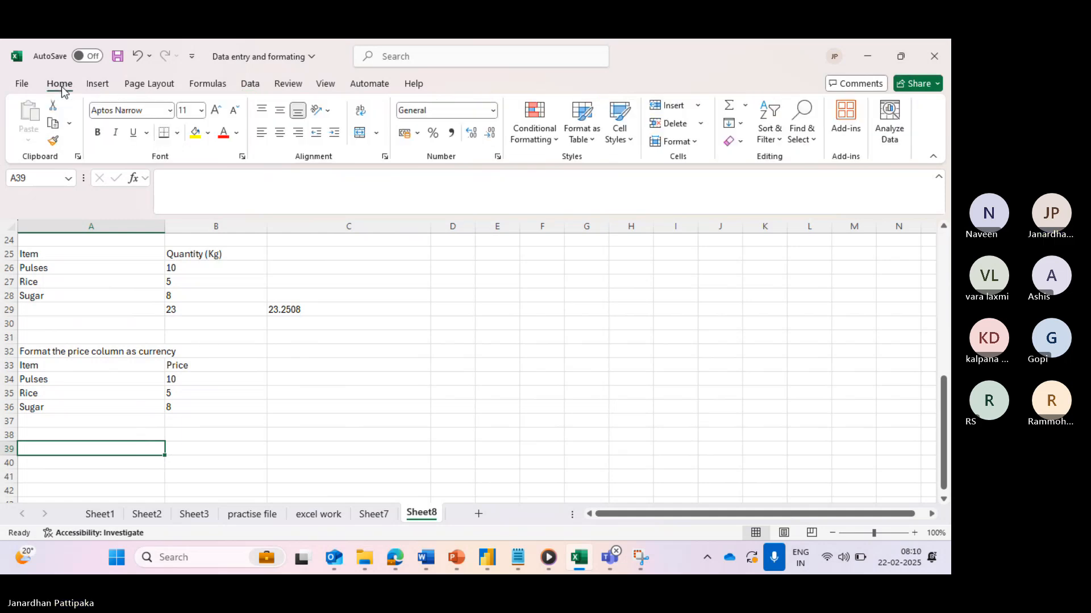
{"action": "left_click", "coordinate": [174, 379]}
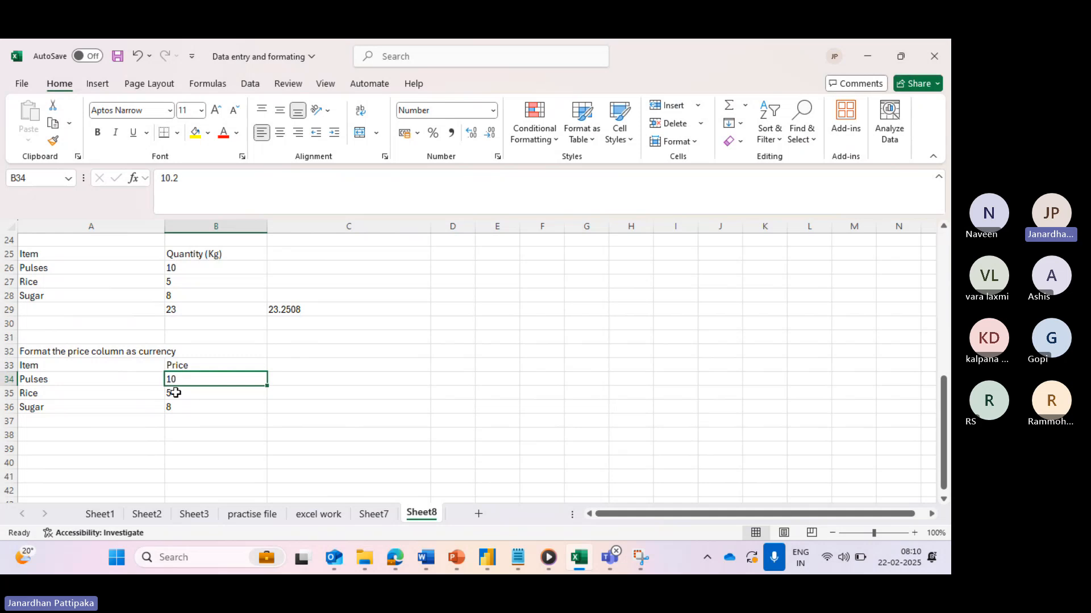
{"action": "left_click", "coordinate": [175, 392]}
{"action": "left_click", "coordinate": [182, 379]}
{"action": "left_click", "coordinate": [189, 433]}
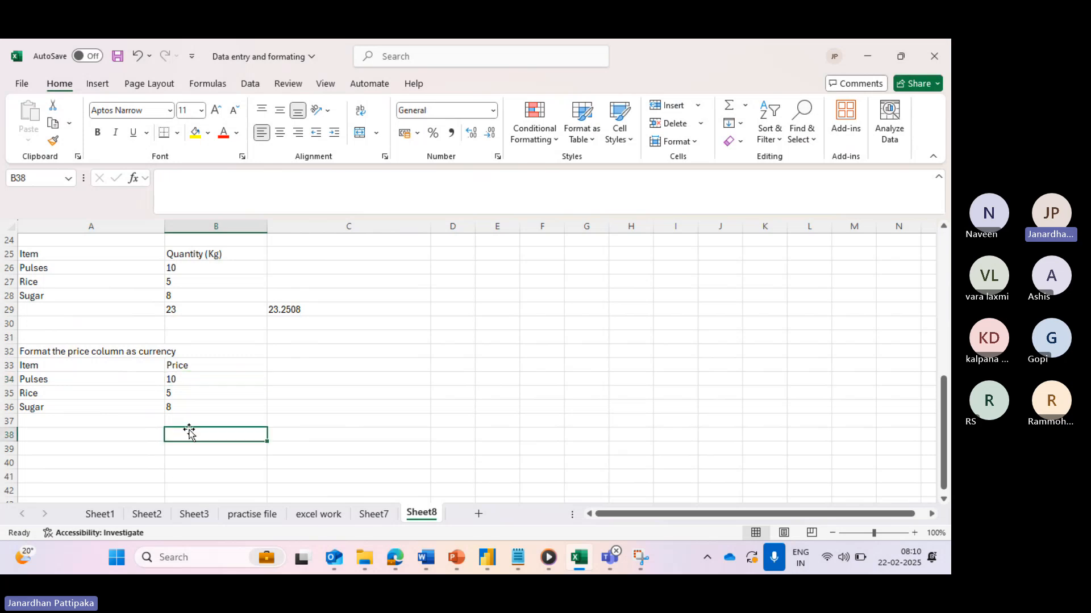
{"action": "left_click", "coordinate": [188, 379]}
{"action": "left_click_drag", "start_coordinate": [189, 380], "coordinate": [191, 404]}
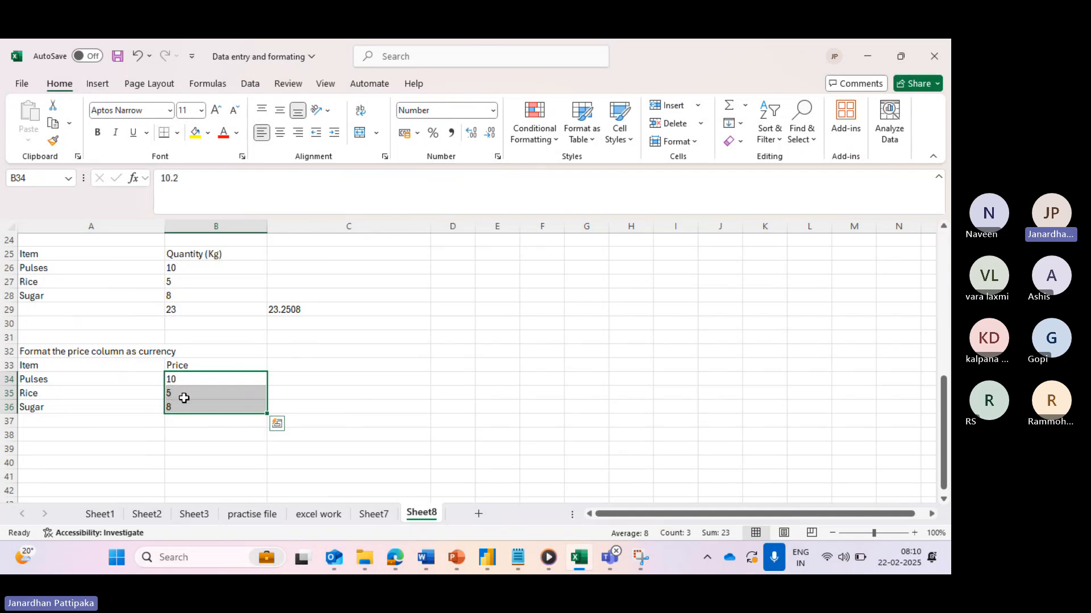
- Apply the Currency number format to B34:B36 so prices read ₹ 10.20, ₹ 5.05 and ₹ 8.00
{"action": "left_click", "coordinate": [492, 111]}
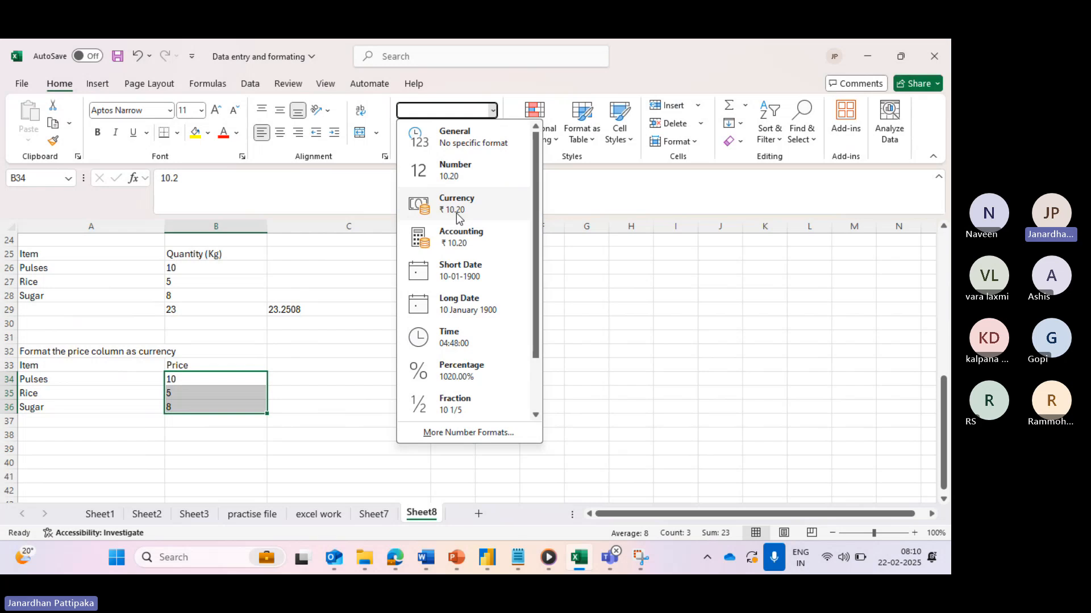
{"action": "left_click", "coordinate": [456, 215]}
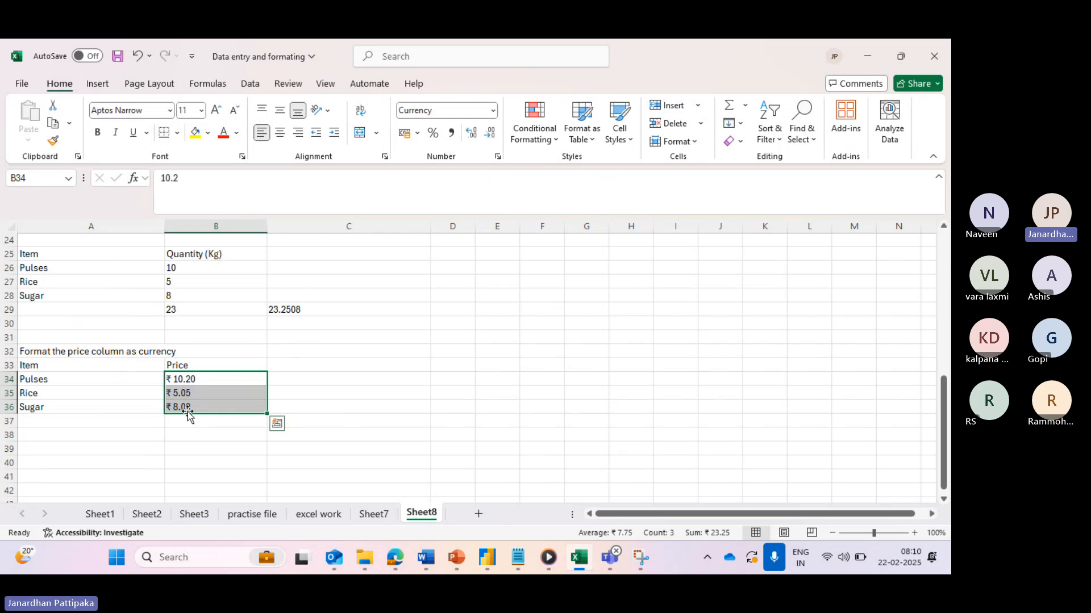
{"action": "left_click", "coordinate": [492, 114]}
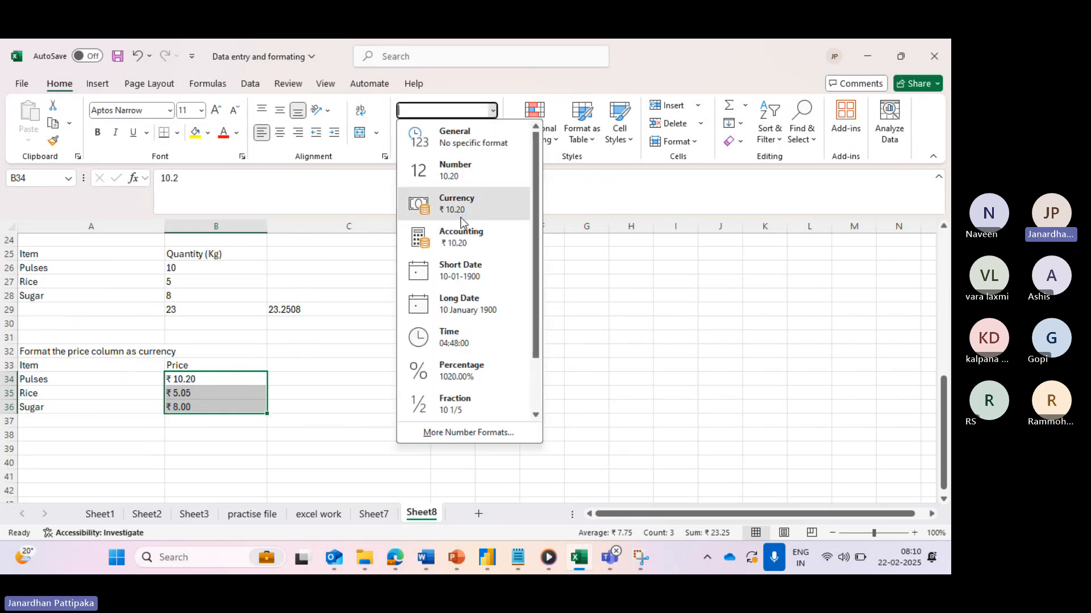
{"action": "left_click", "coordinate": [460, 216]}
{"action": "left_click", "coordinate": [492, 114]}
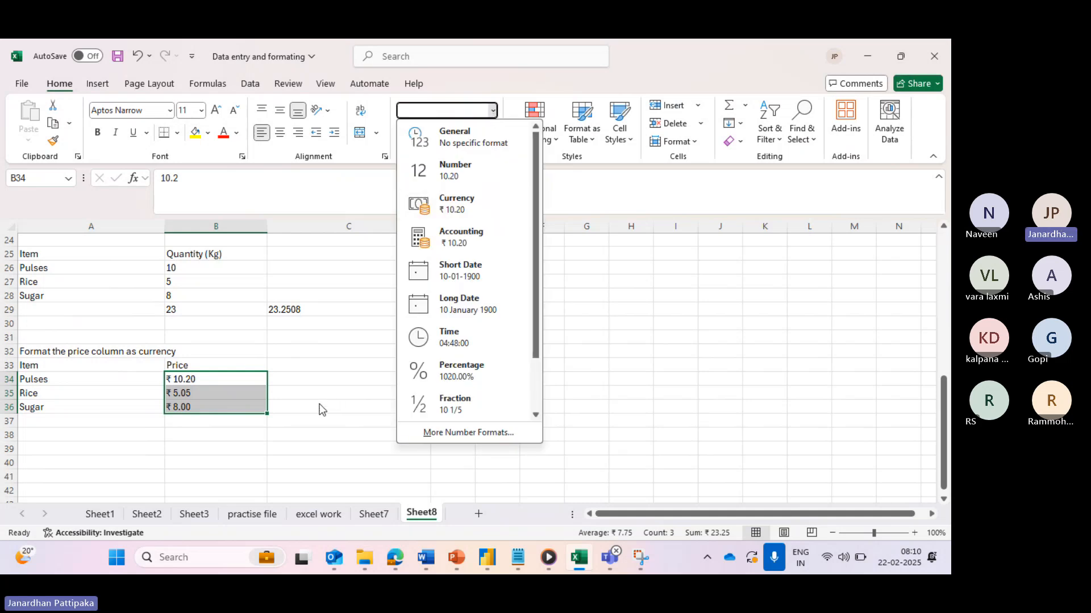
{"action": "left_click", "coordinate": [219, 452]}
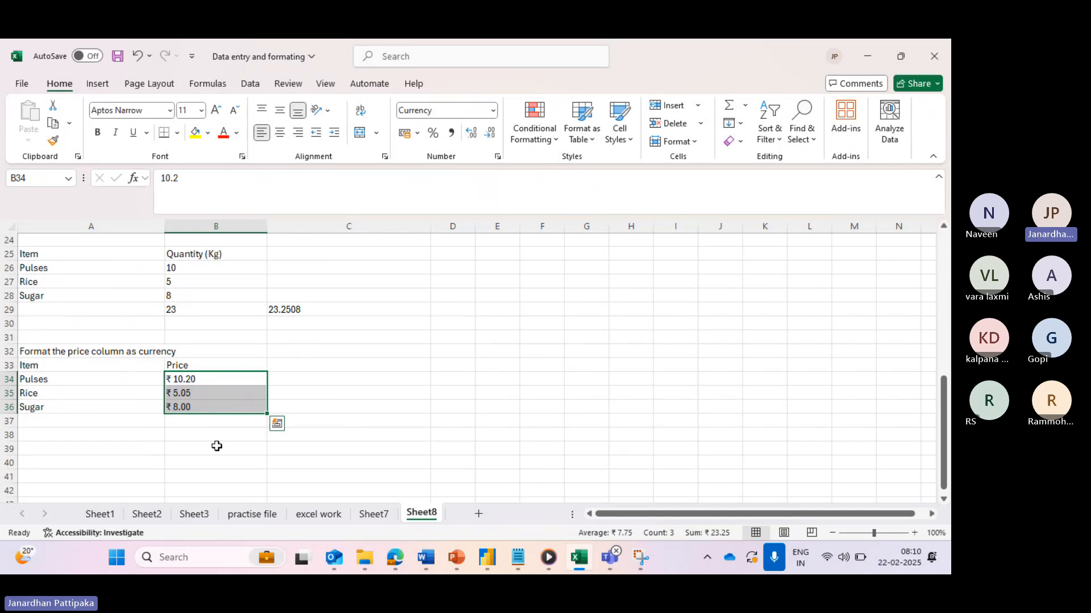
{"action": "left_click", "coordinate": [189, 382]}
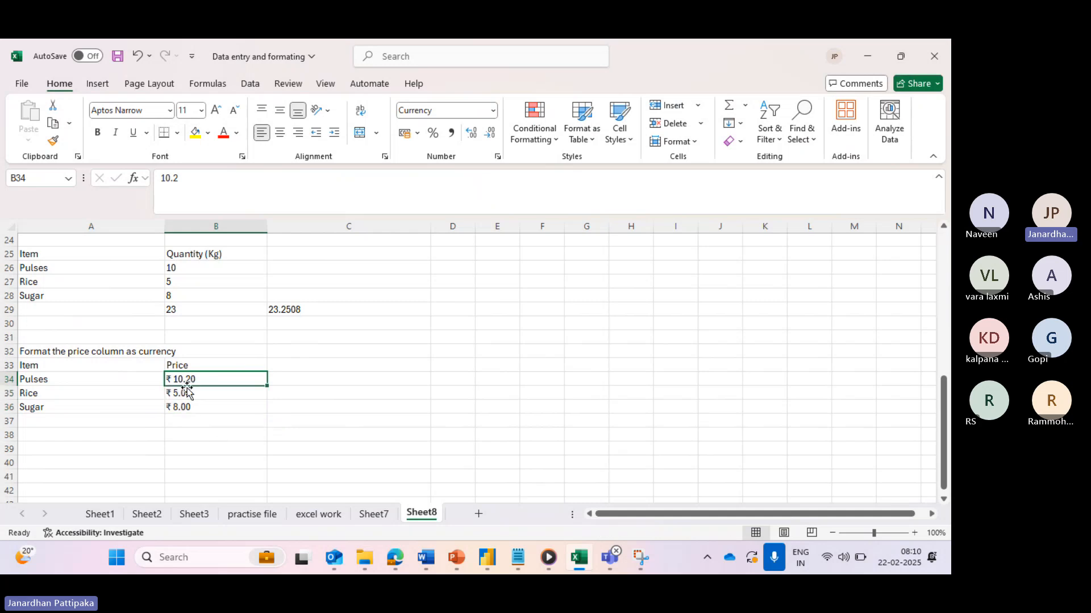
{"action": "left_click", "coordinate": [173, 395]}
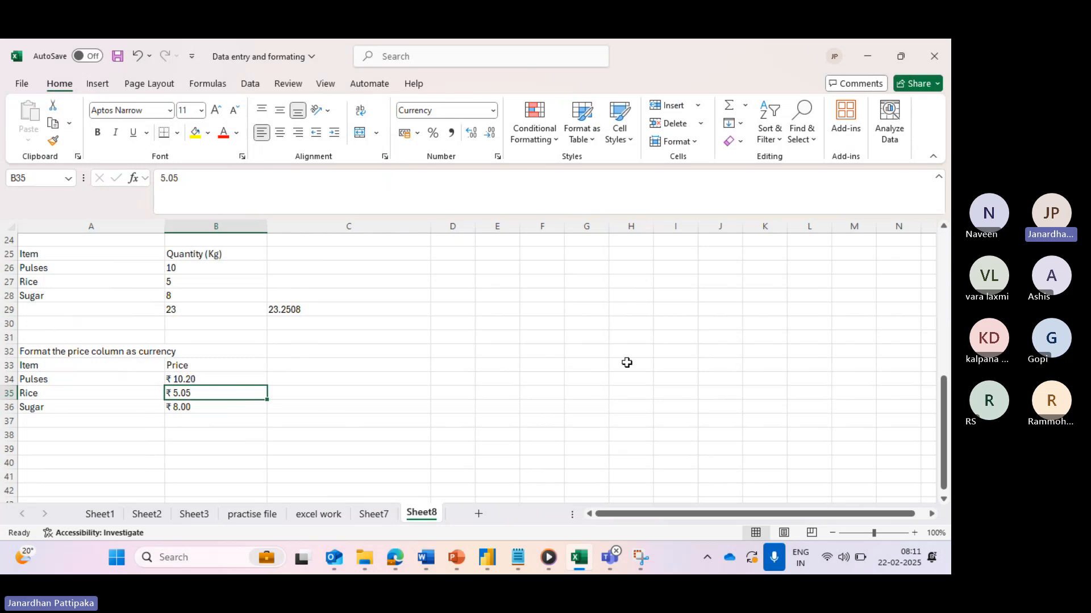
{"action": "left_click", "coordinate": [494, 111]}
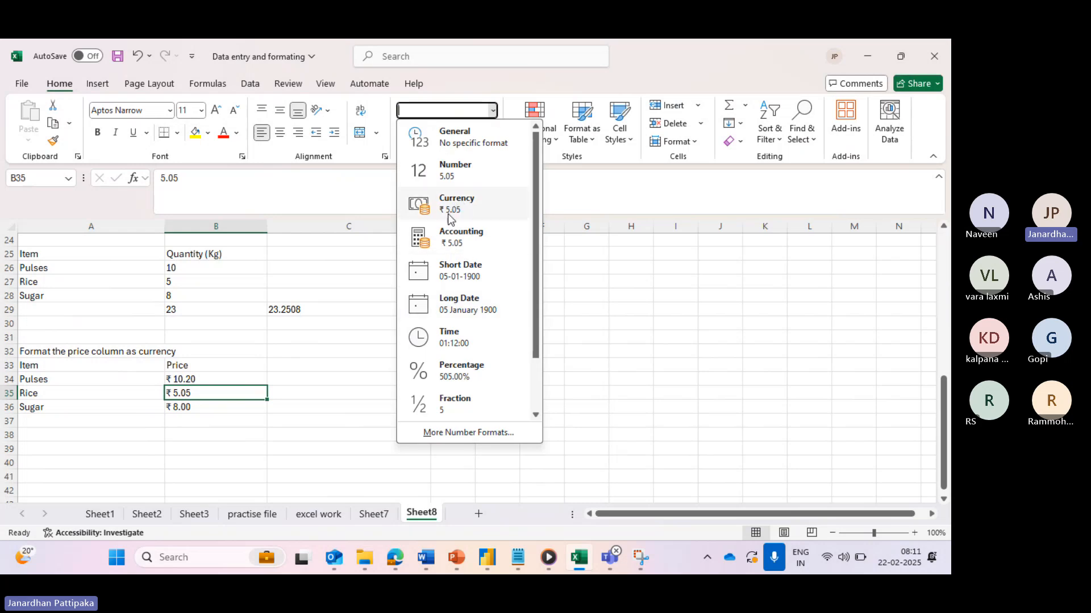
{"action": "left_click", "coordinate": [304, 405]}
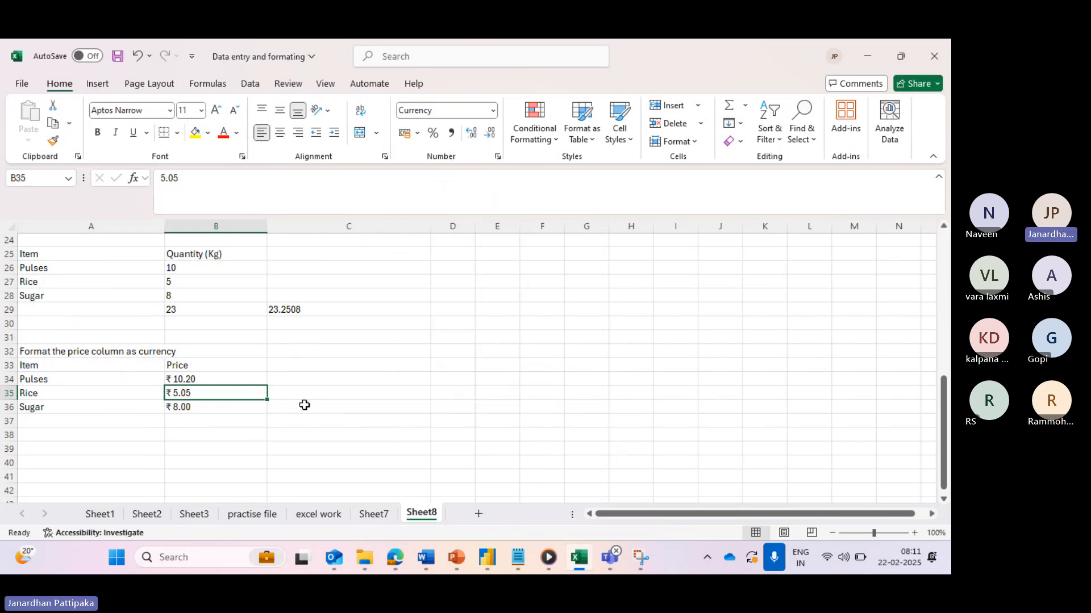
{"action": "left_click_drag", "start_coordinate": [214, 380], "coordinate": [213, 409]}
- Set the prices to $ English (United States) currency with 2 decimals in Format Cells
{"action": "left_click", "coordinate": [493, 110]}
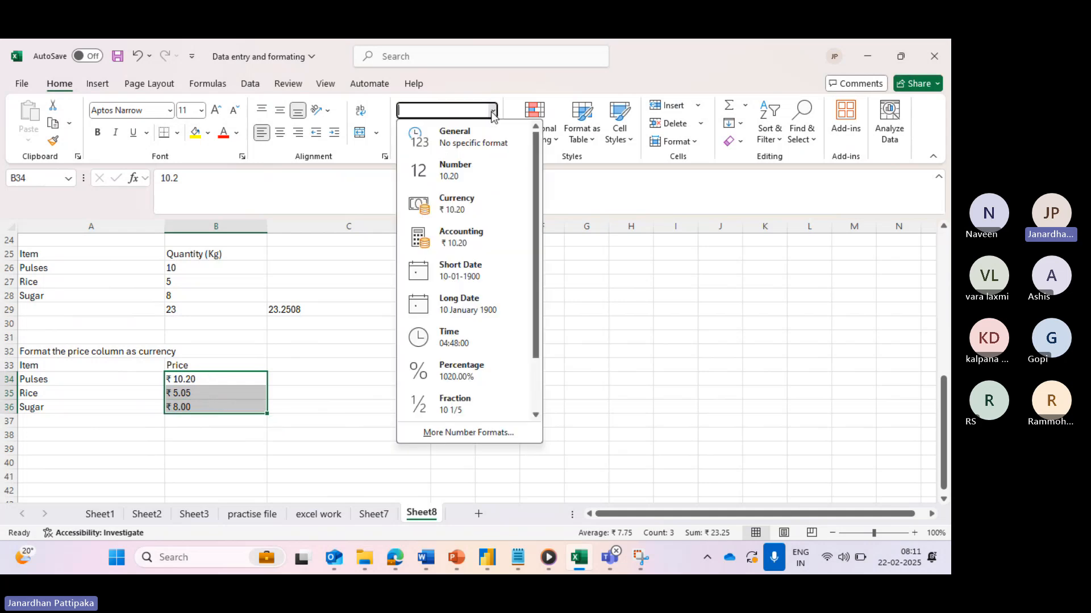
{"action": "left_click", "coordinate": [445, 431]}
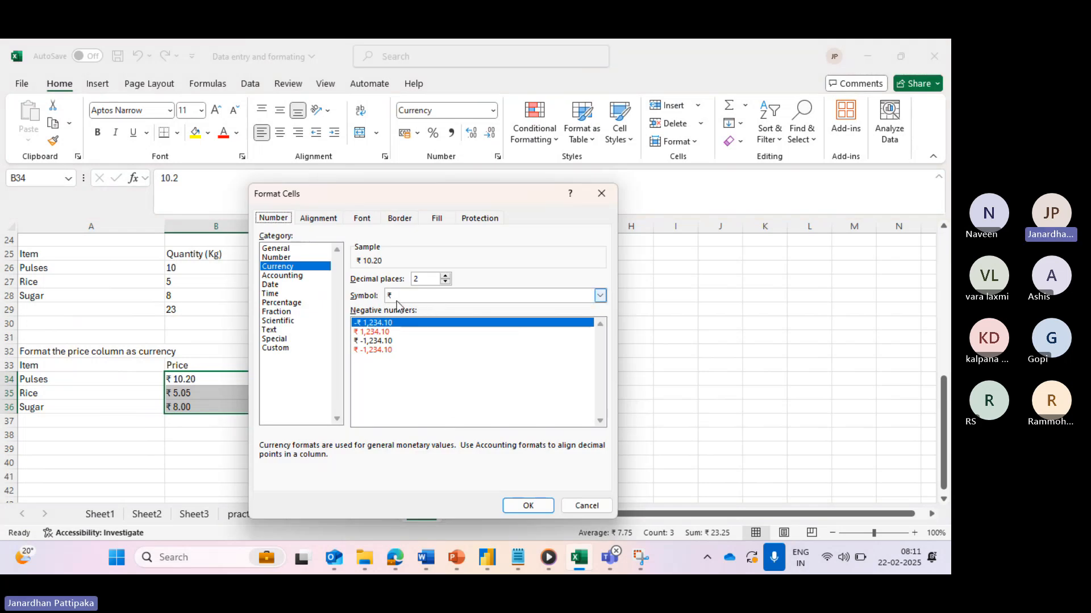
{"action": "left_click_drag", "start_coordinate": [404, 192], "coordinate": [512, 192]}
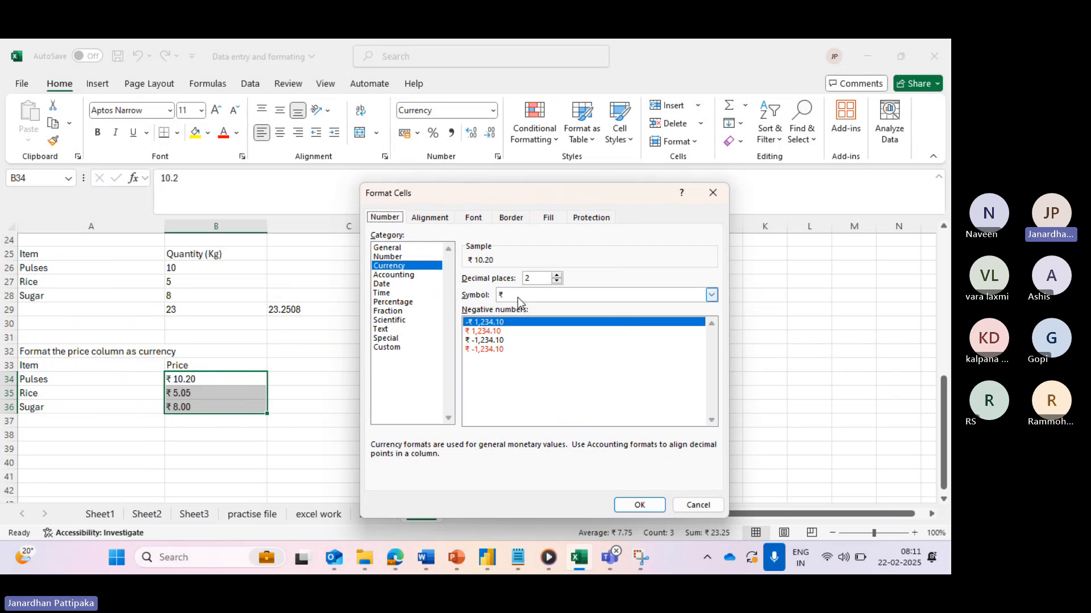
{"action": "left_click", "coordinate": [710, 295]}
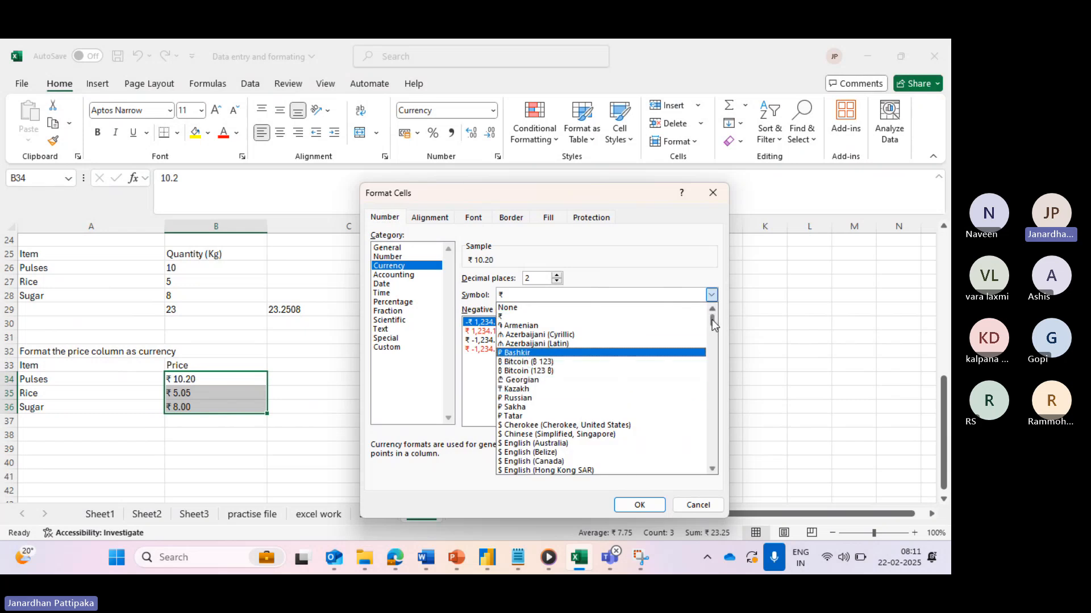
{"action": "left_click_drag", "start_coordinate": [712, 320], "coordinate": [711, 322]}
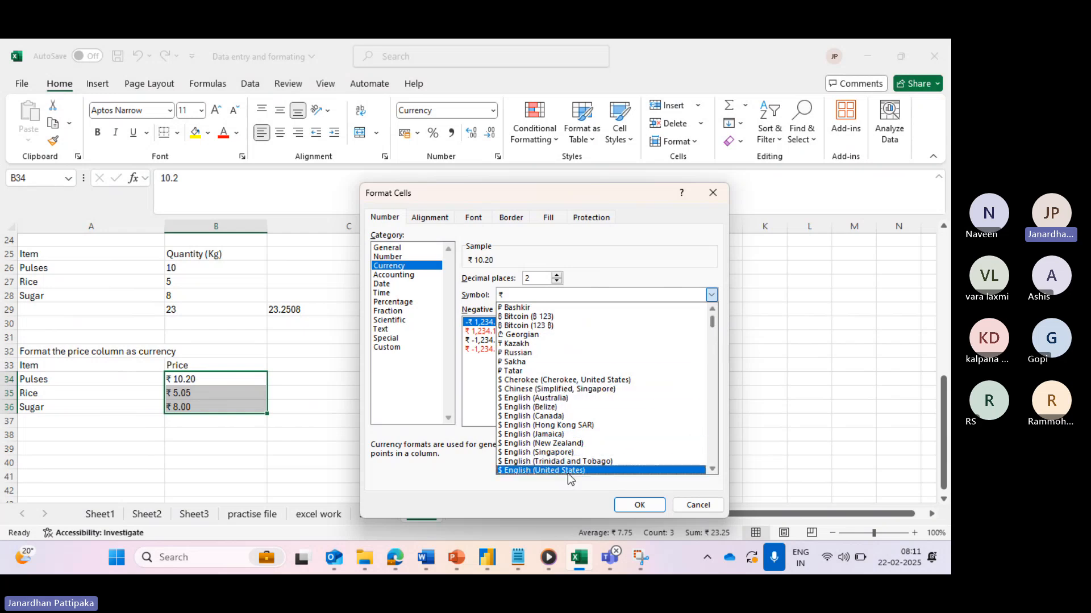
{"action": "left_click", "coordinate": [514, 472]}
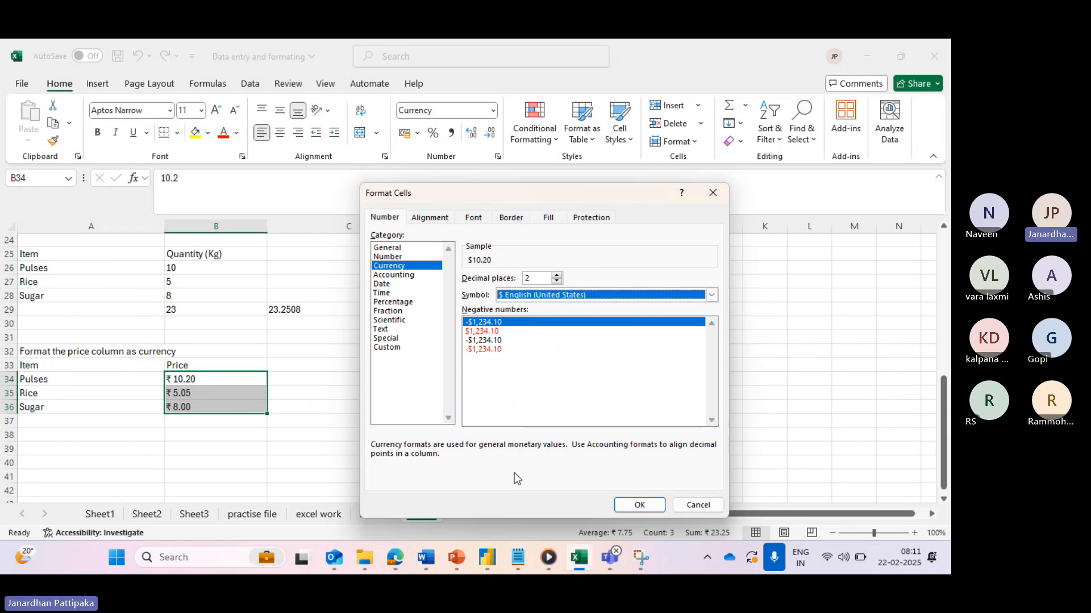
{"action": "left_click", "coordinate": [644, 507]}
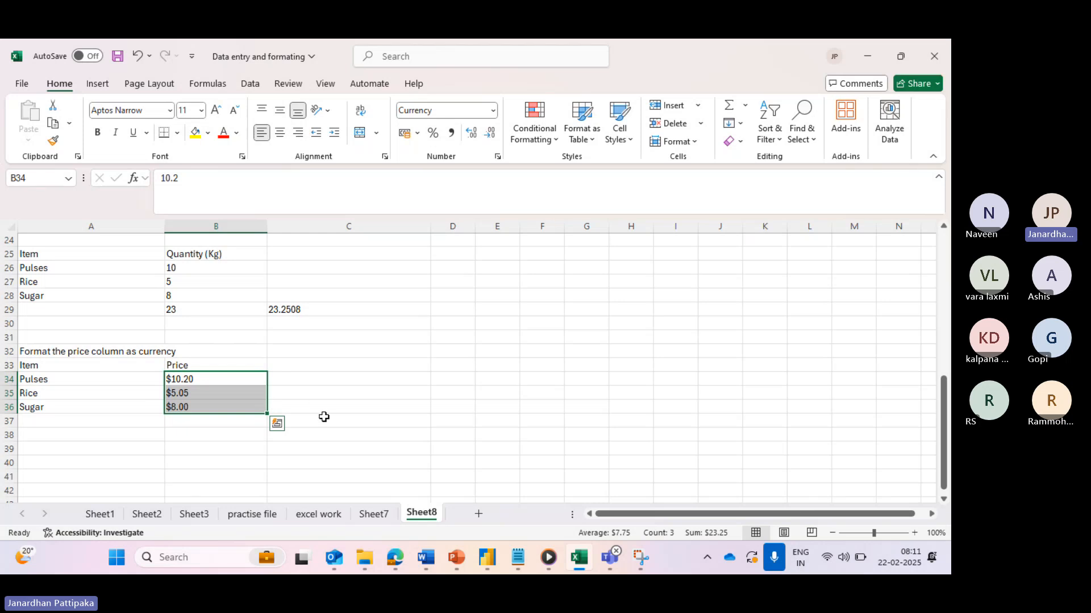
{"action": "left_click", "coordinate": [279, 338]}
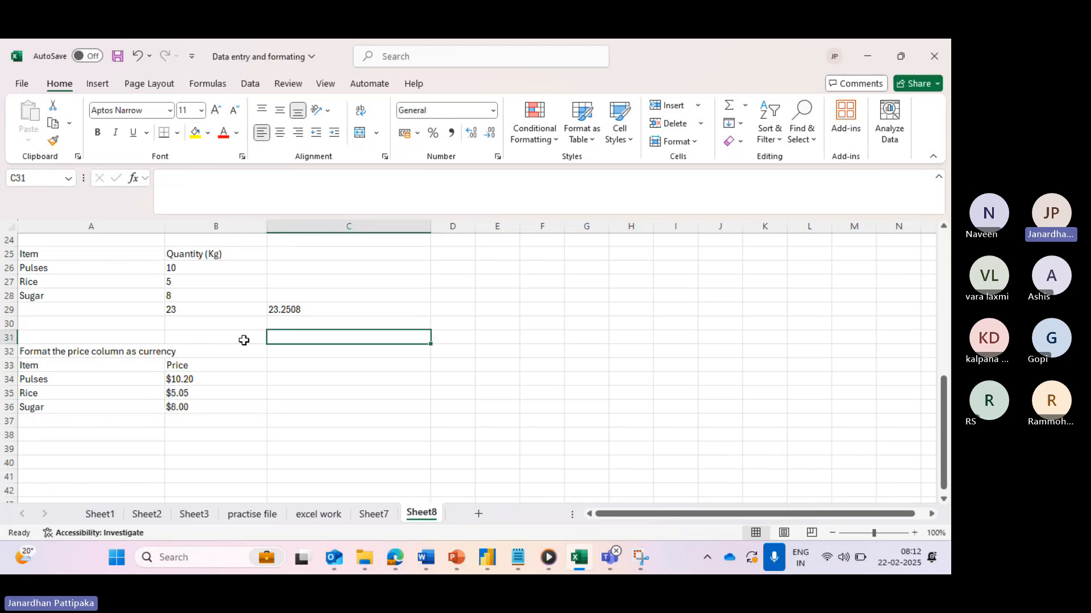
{"action": "scroll", "coordinate": [243, 339], "scroll_direction": "up", "scroll_amount": 9}
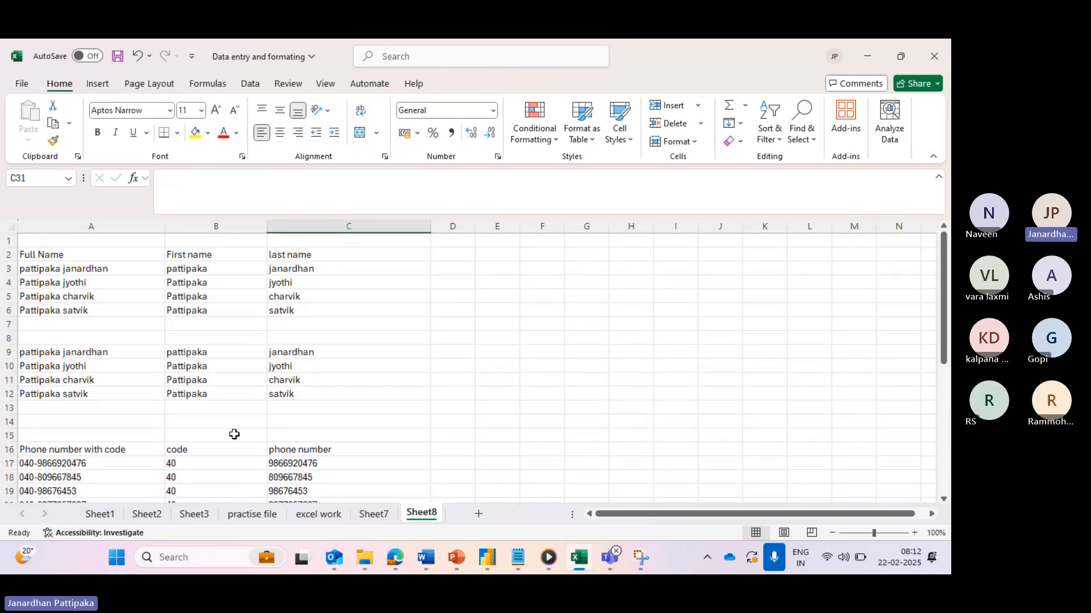
{"action": "left_click", "coordinate": [100, 514]}
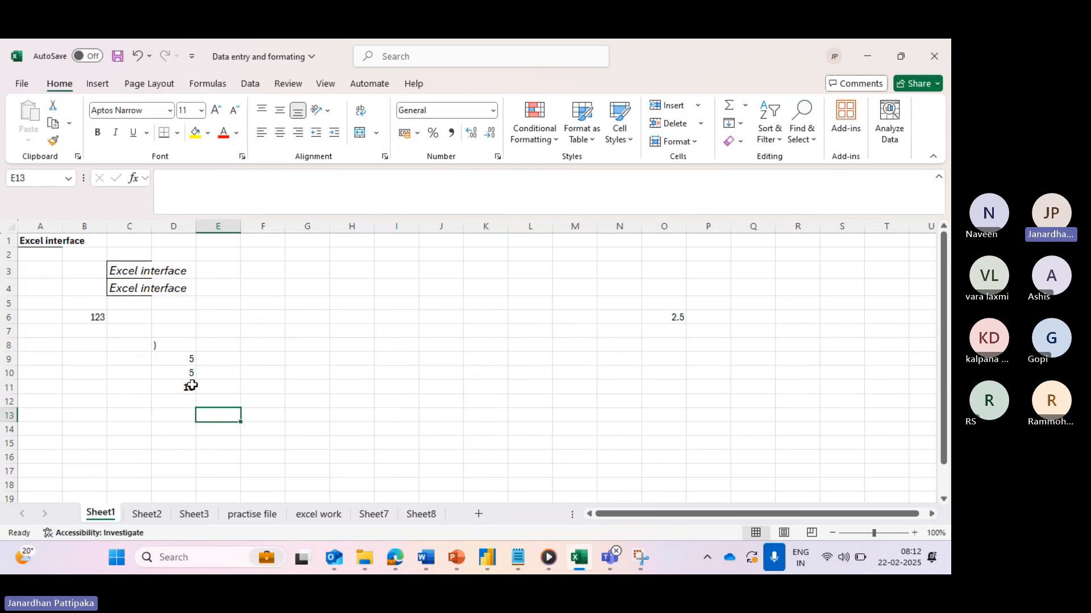
{"action": "left_click", "coordinate": [145, 514]}
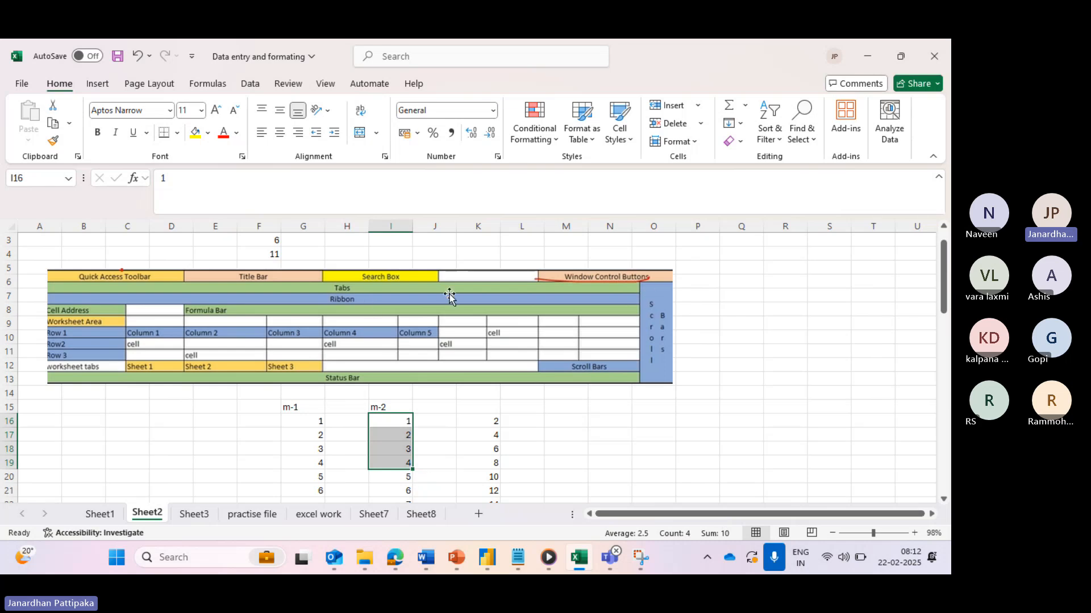
{"action": "left_click", "coordinate": [417, 517]}
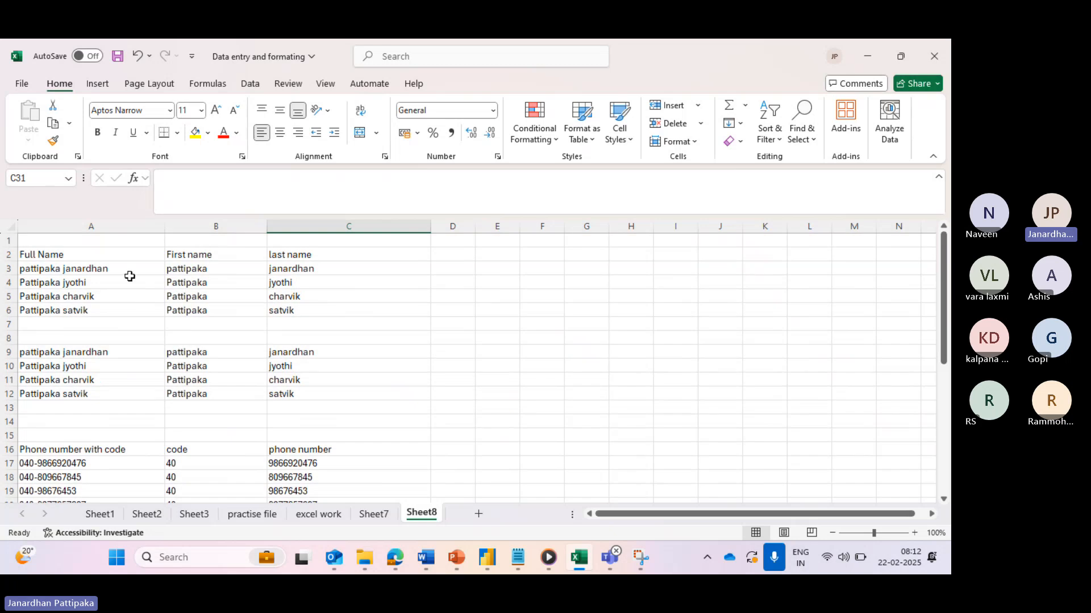
{"action": "left_click", "coordinate": [122, 259]}
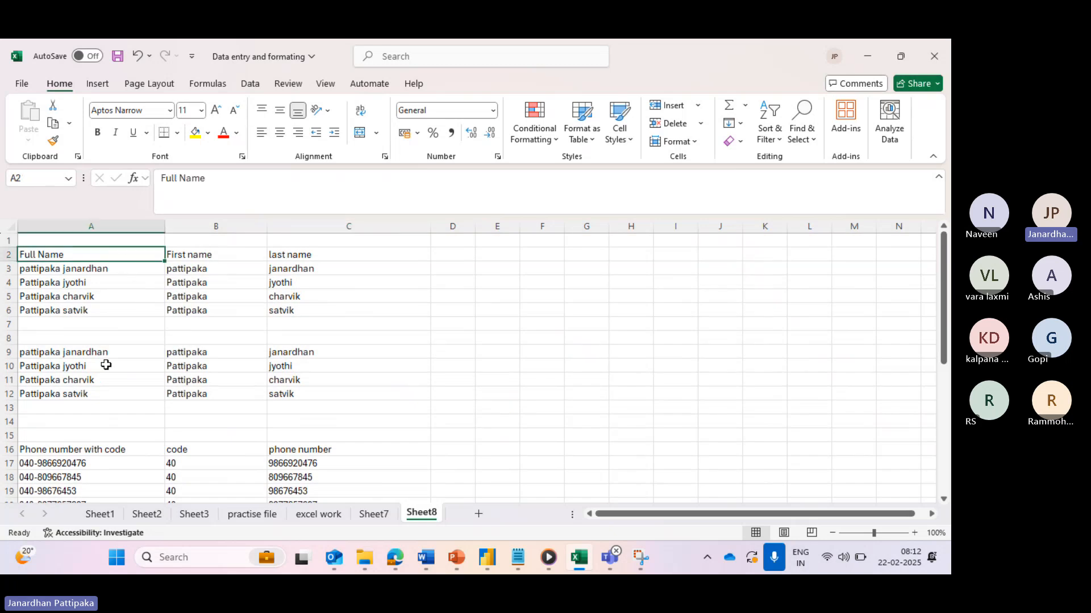
{"action": "scroll", "coordinate": [87, 357], "scroll_direction": "down", "scroll_amount": 1}
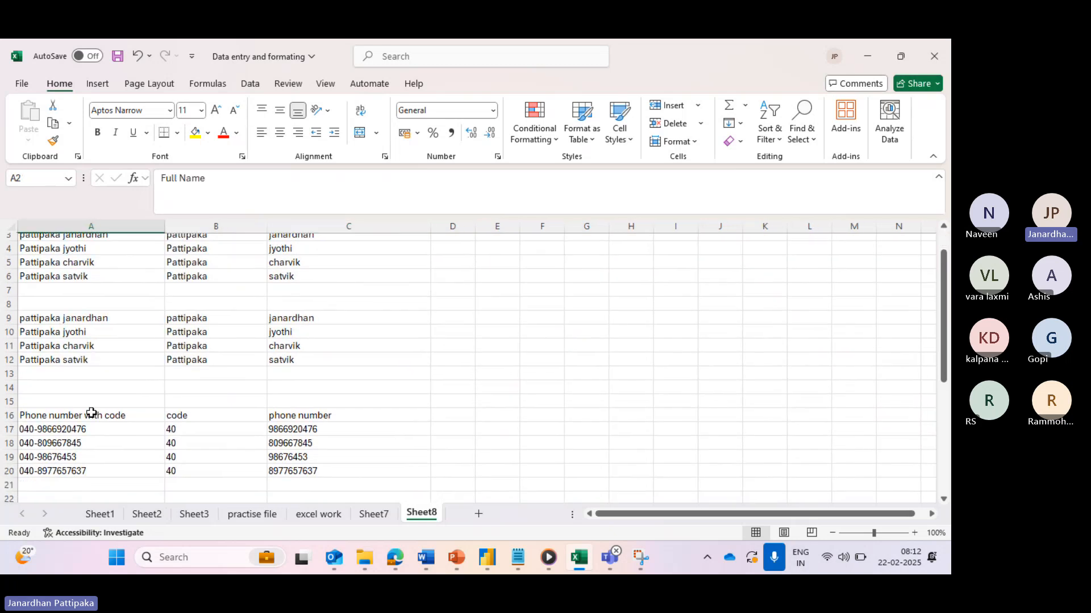
{"action": "scroll", "coordinate": [92, 412], "scroll_direction": "down", "scroll_amount": 1}
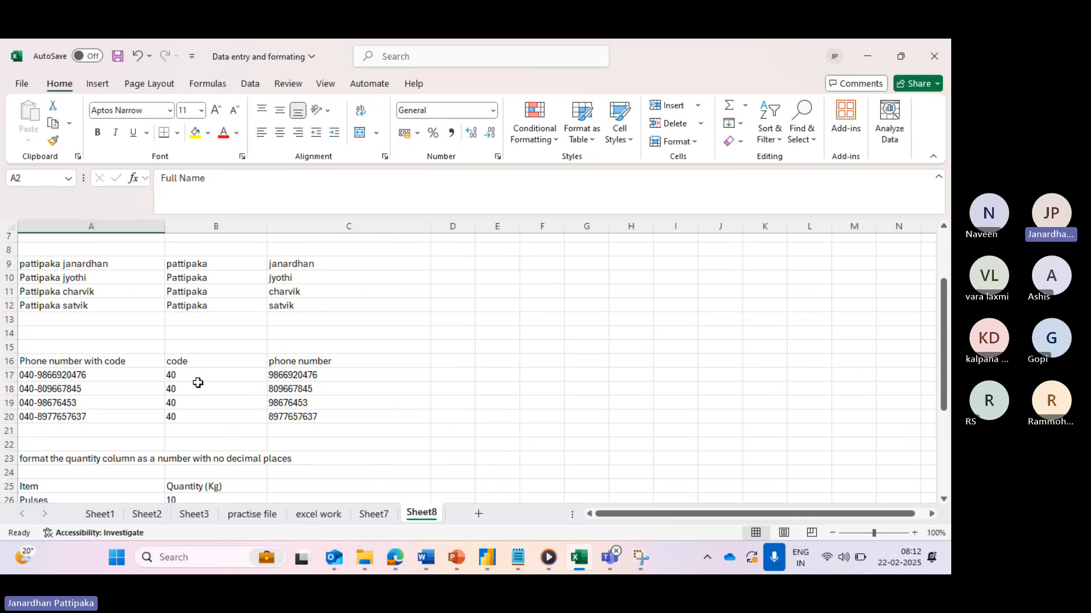
{"action": "scroll", "coordinate": [197, 383], "scroll_direction": "down", "scroll_amount": 1}
{"action": "scroll", "coordinate": [107, 430], "scroll_direction": "down", "scroll_amount": 2}
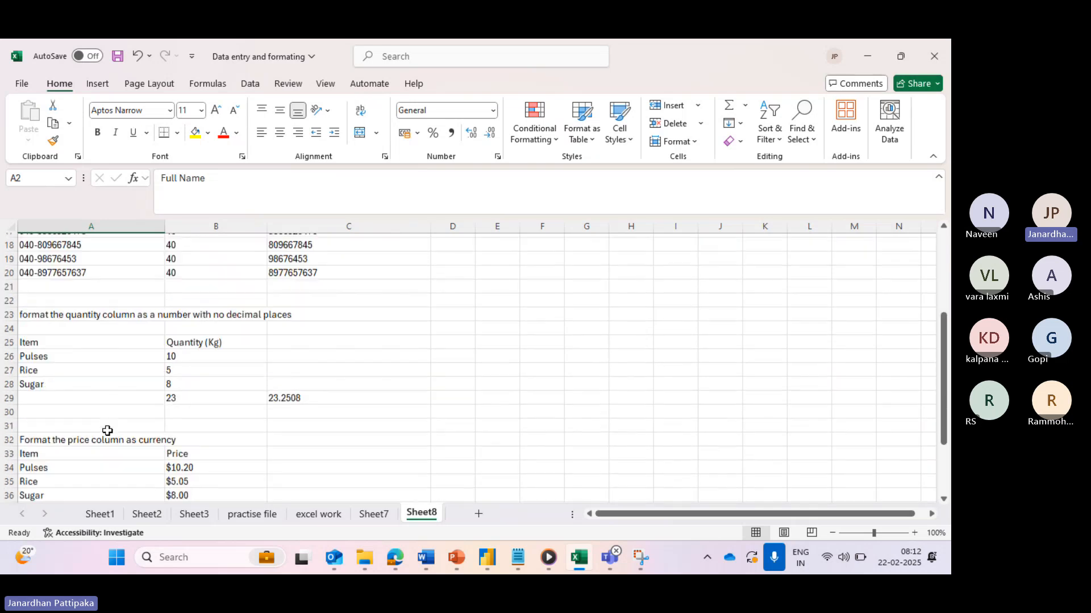
{"action": "scroll", "coordinate": [107, 431], "scroll_direction": "down", "scroll_amount": 2}
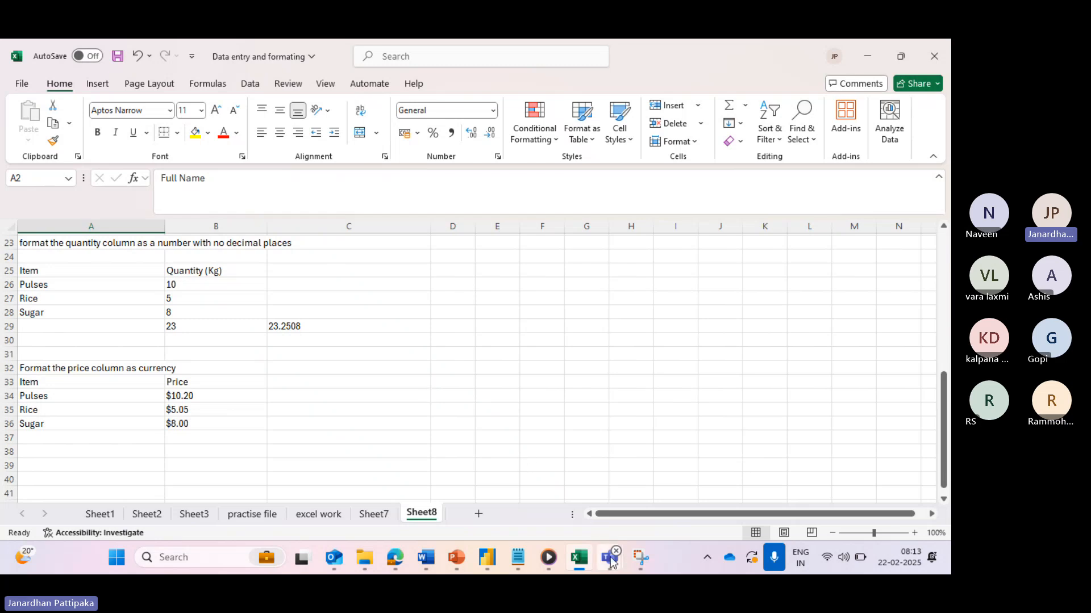
{"action": "mouse_move", "coordinate": [612, 559]}
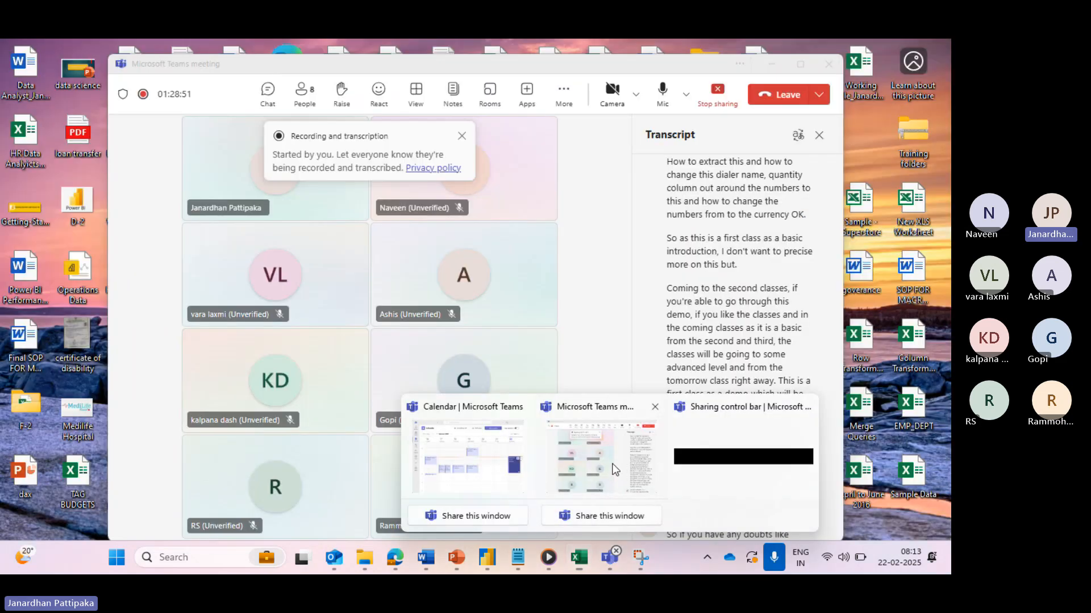
{"action": "left_click", "coordinate": [618, 470]}
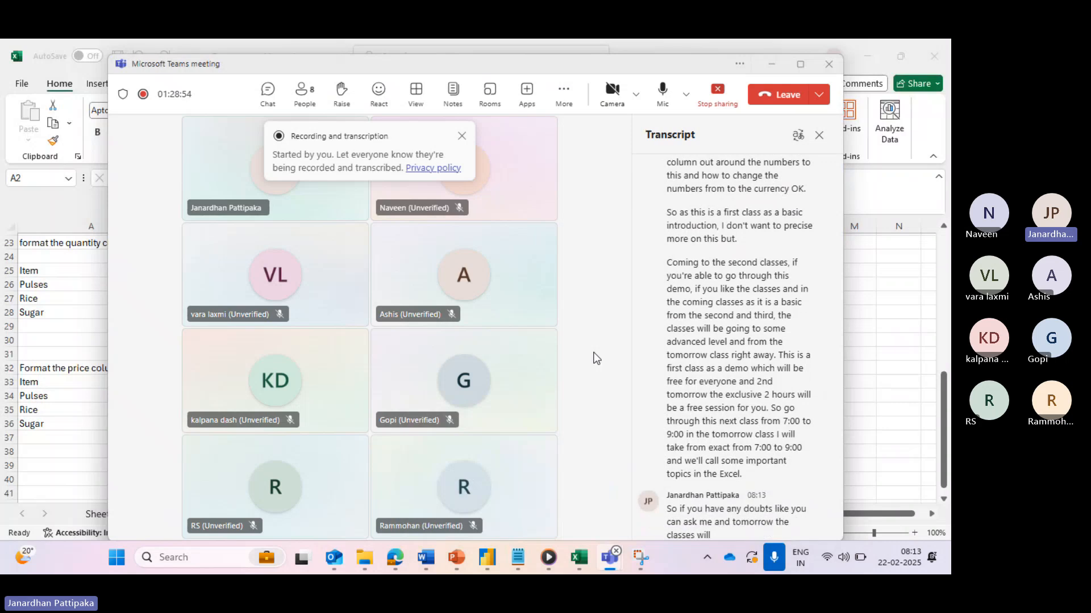
{"action": "key", "text": "alt+Tab"}
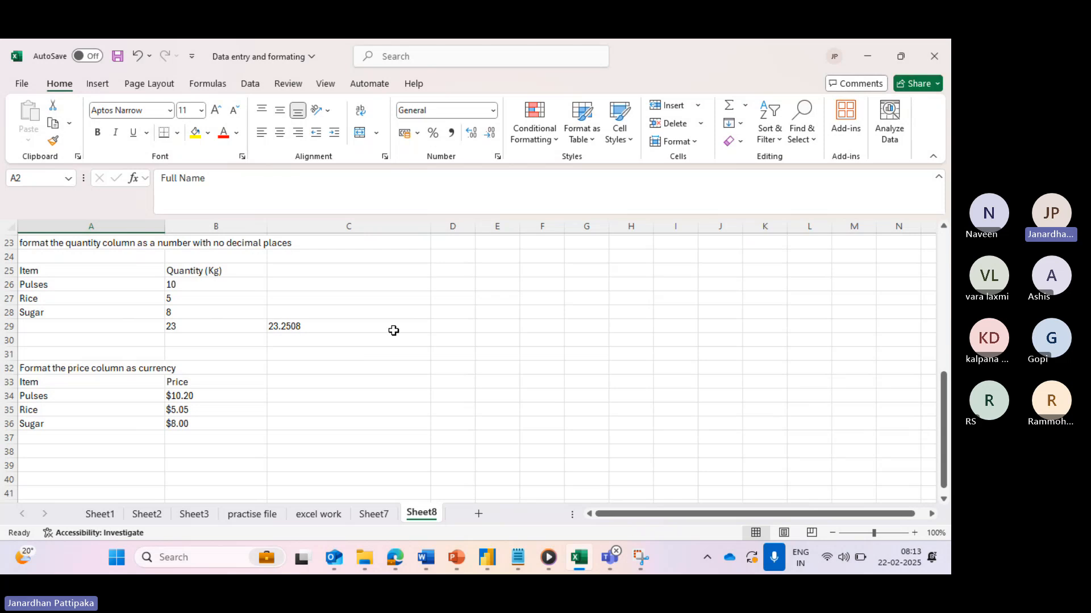
{"action": "mouse_move", "coordinate": [447, 560]}
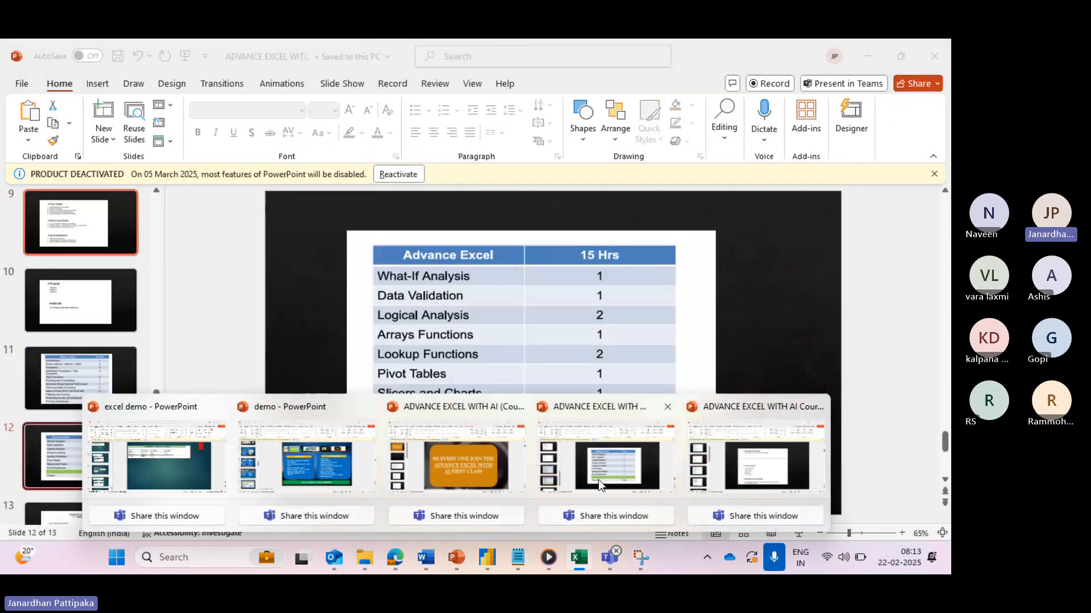
- Start the Advance Excel syllabus slide show from slide 2
{"action": "left_click", "coordinate": [623, 484]}
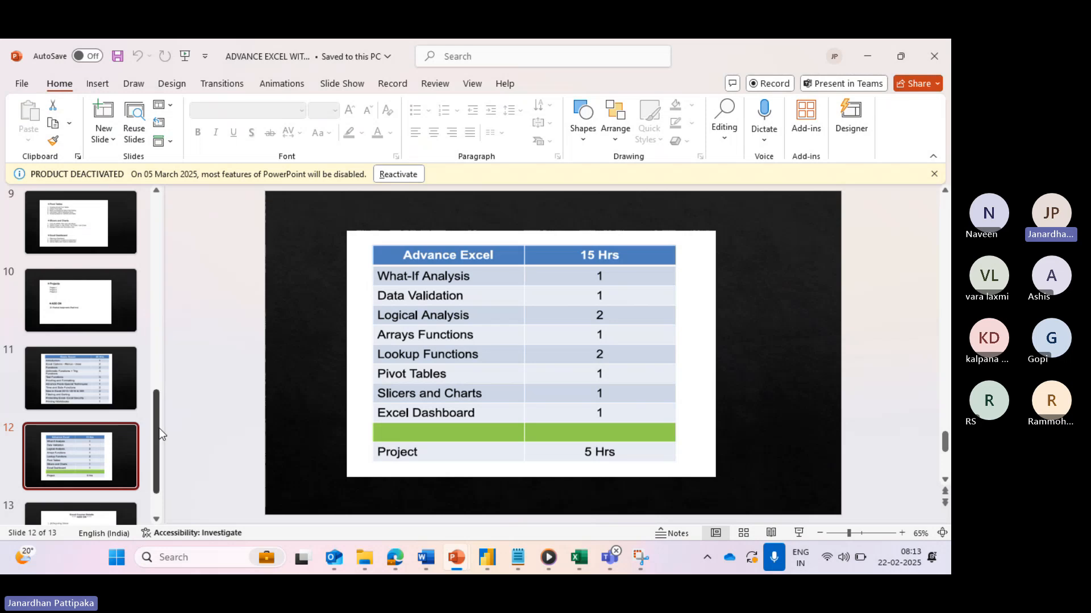
{"action": "left_click_drag", "start_coordinate": [159, 429], "coordinate": [147, 189]}
{"action": "left_click", "coordinate": [79, 305]}
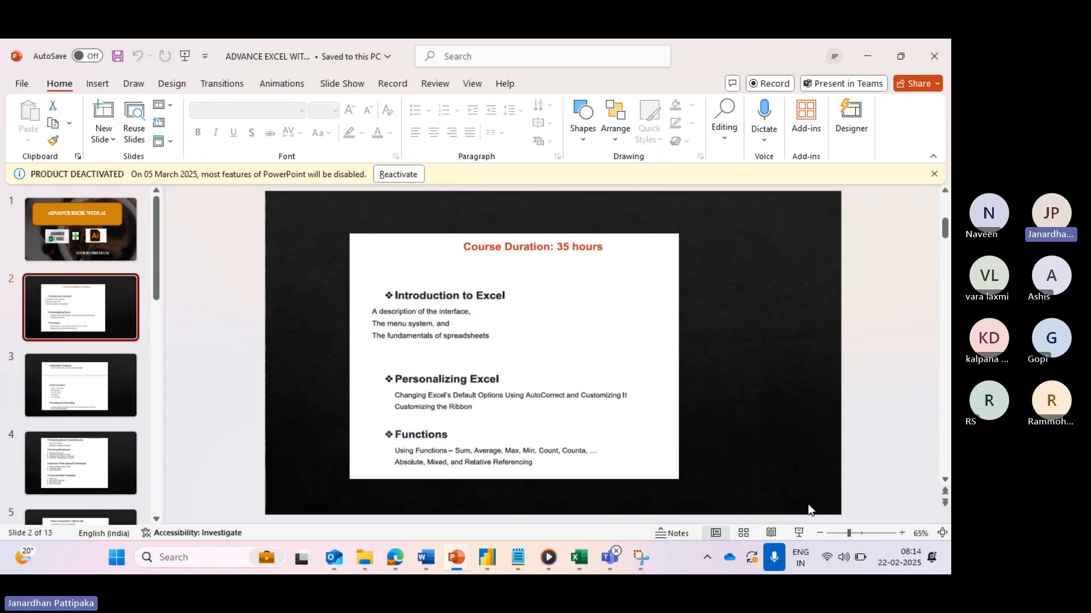
{"action": "left_click", "coordinate": [800, 533]}
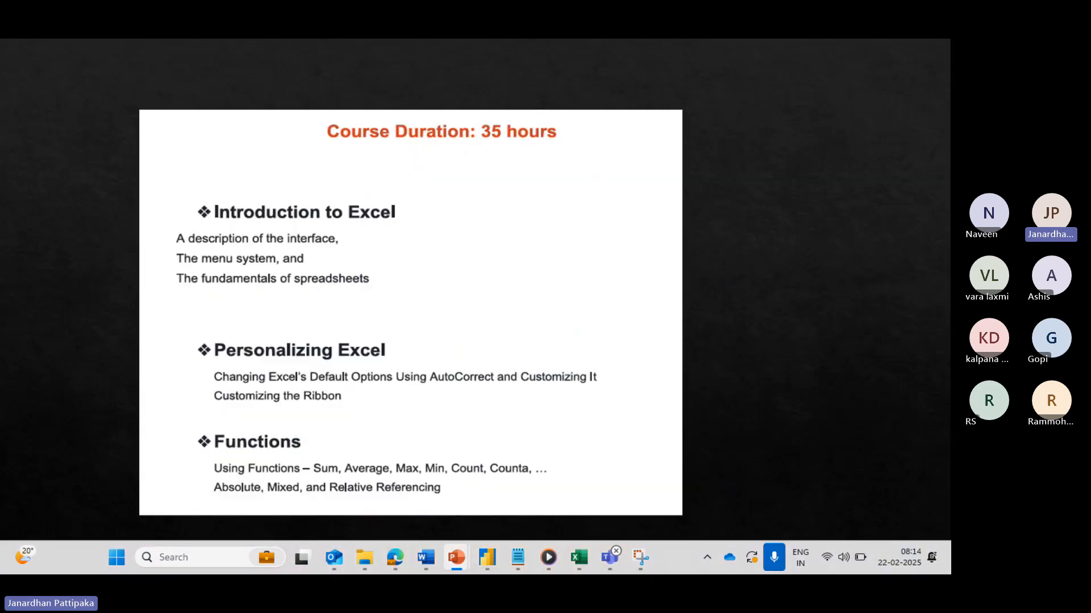
- Page through the syllabus slides, ending on the Advance Excel 15 Hrs table
{"action": "key", "text": "Right"}
{"action": "key", "text": "Right"}
{"action": "key", "text": "Right"}
{"action": "key", "text": "Right"}
{"action": "key", "text": "Right"}
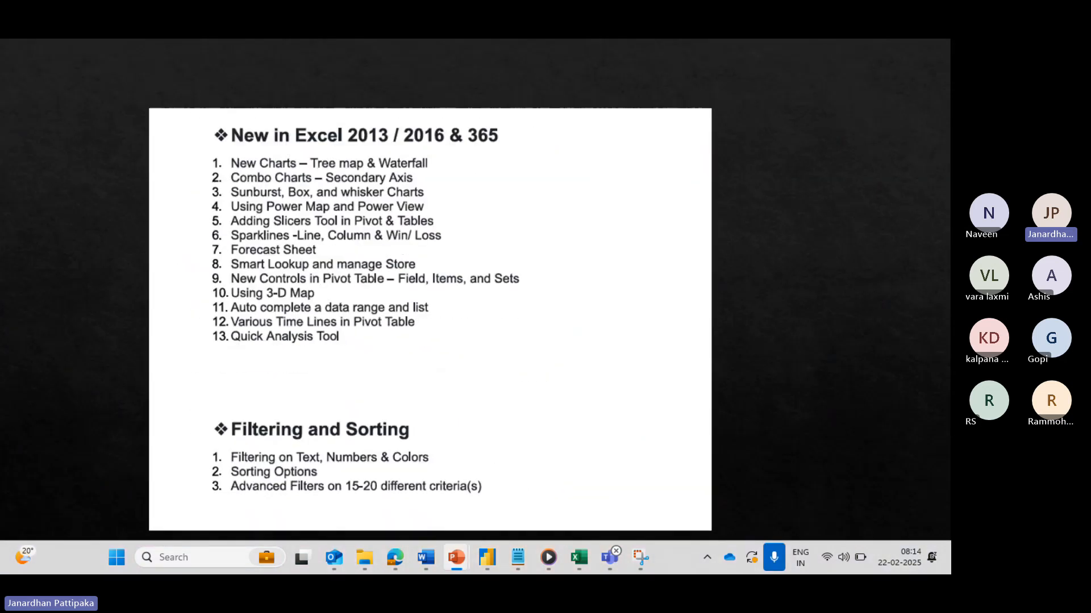
{"action": "key", "text": "Right"}
{"action": "key", "text": "Right"}
{"action": "key", "text": "Right"}
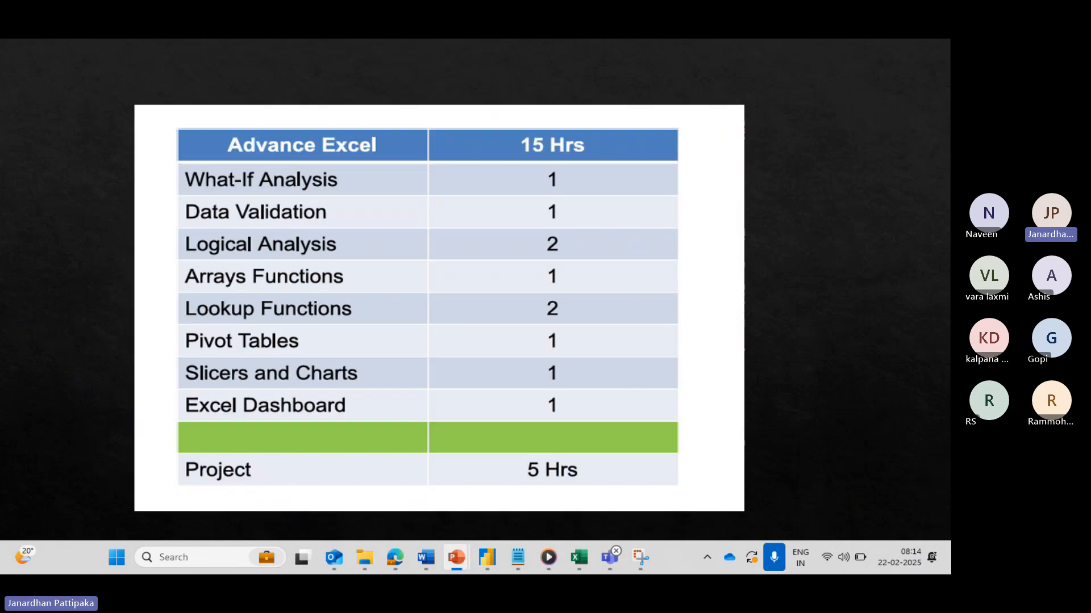
{"action": "key", "text": "Right"}
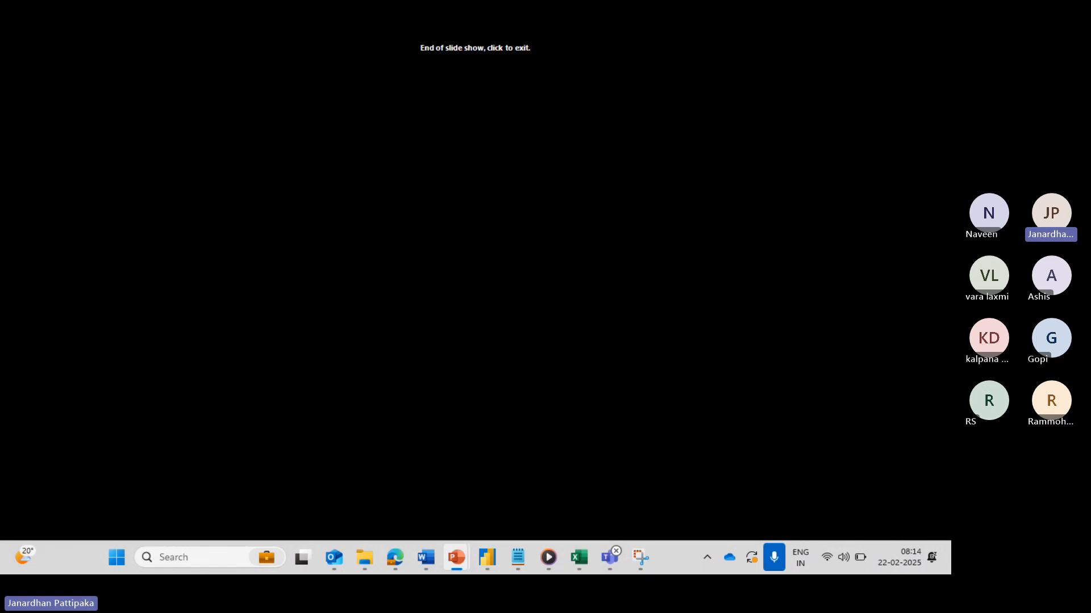
{"action": "key", "text": "Left"}
{"action": "key", "text": "Left"}
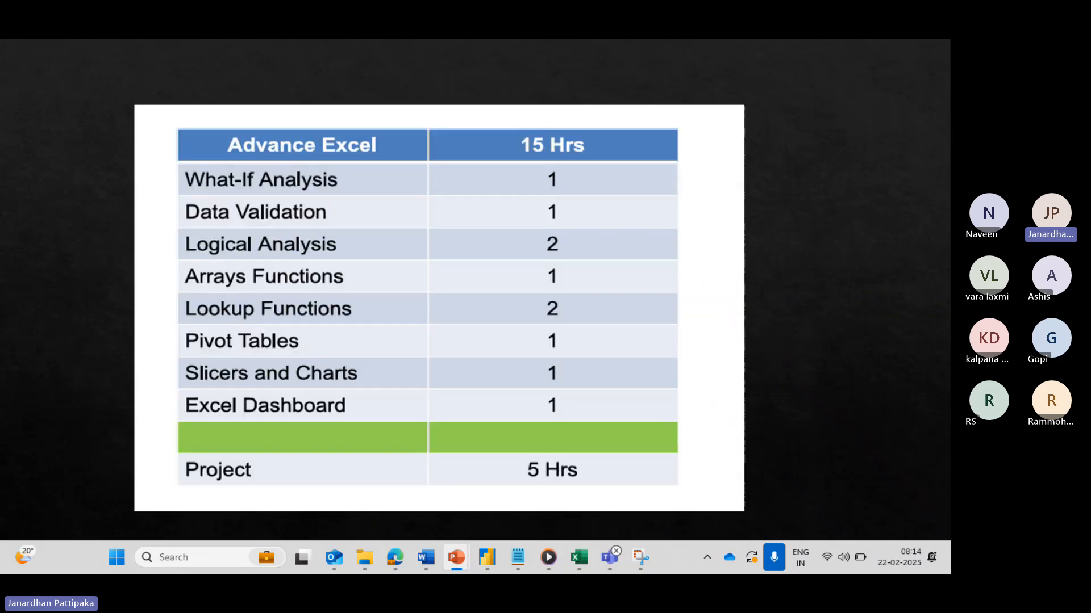
{"action": "key", "text": "Left"}
{"action": "key", "text": "Left"}
{"action": "key", "text": "Left"}
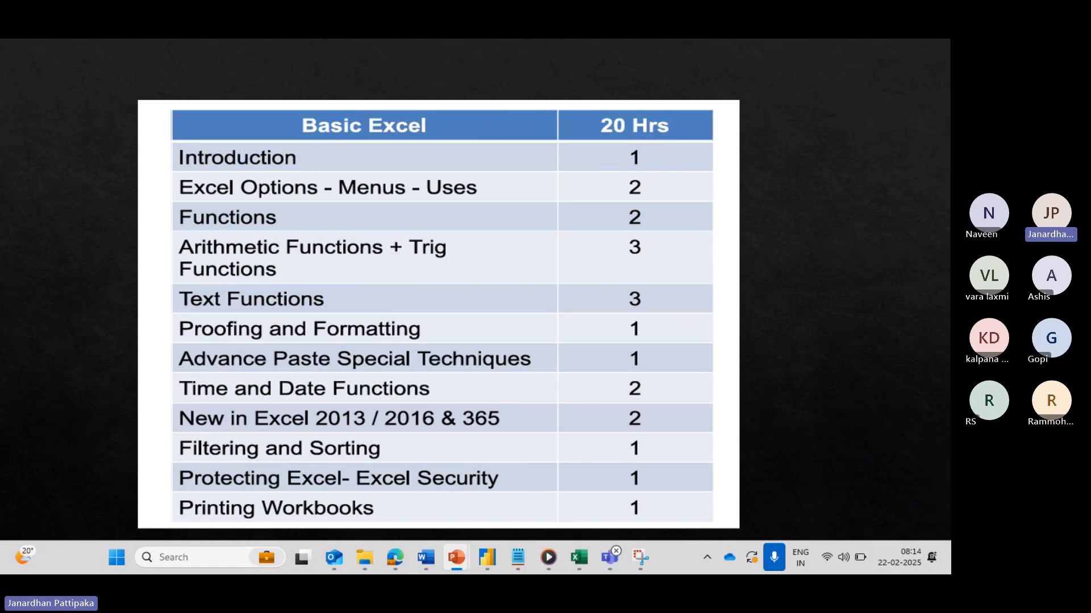
{"action": "key", "text": "Right"}
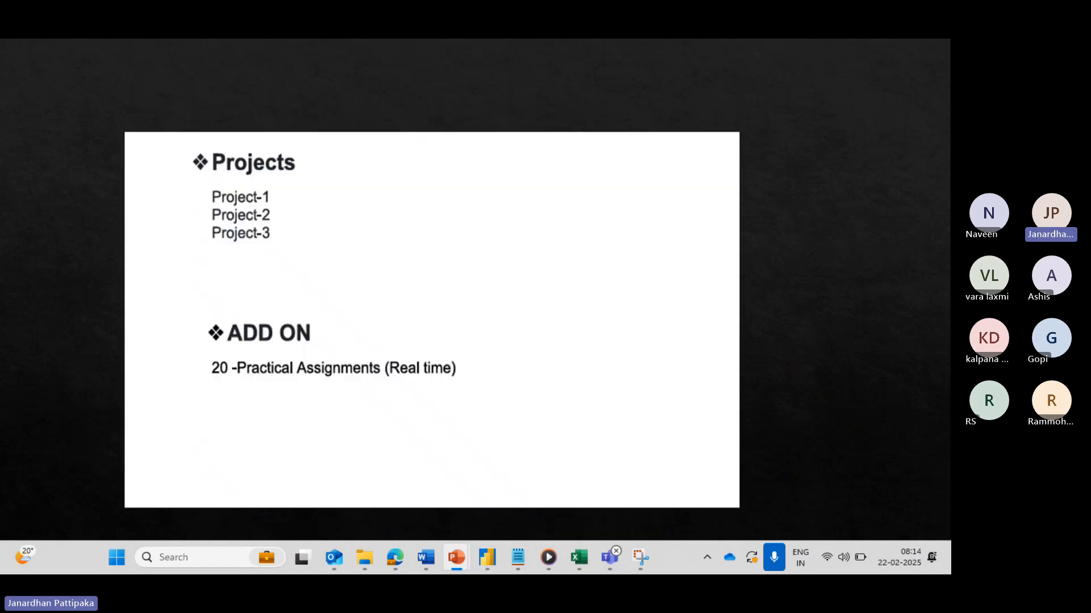
{"action": "key", "text": "Left"}
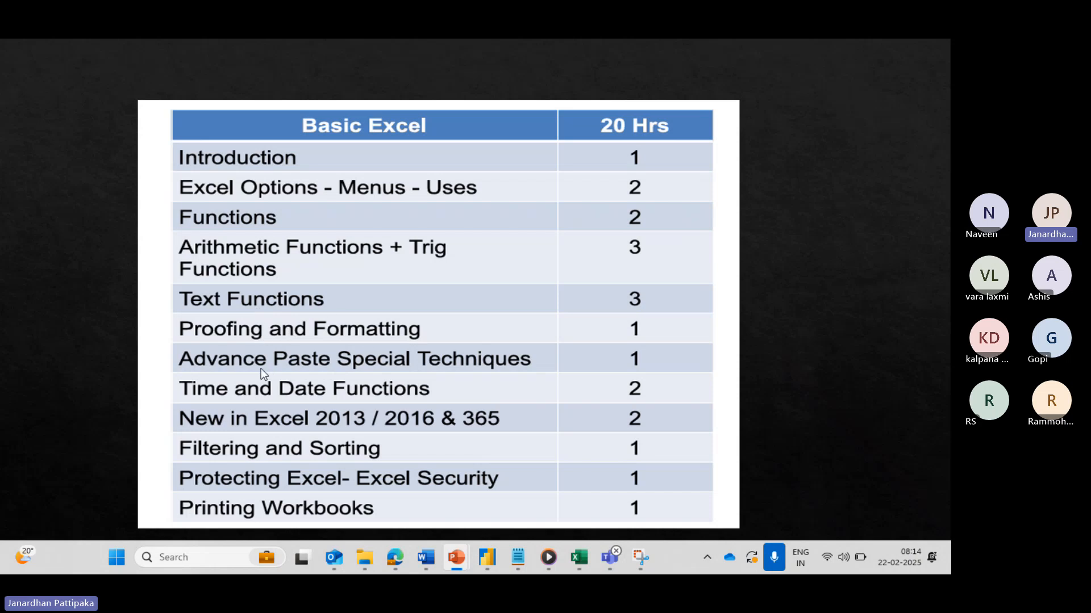
{"action": "left_click", "coordinate": [297, 435]}
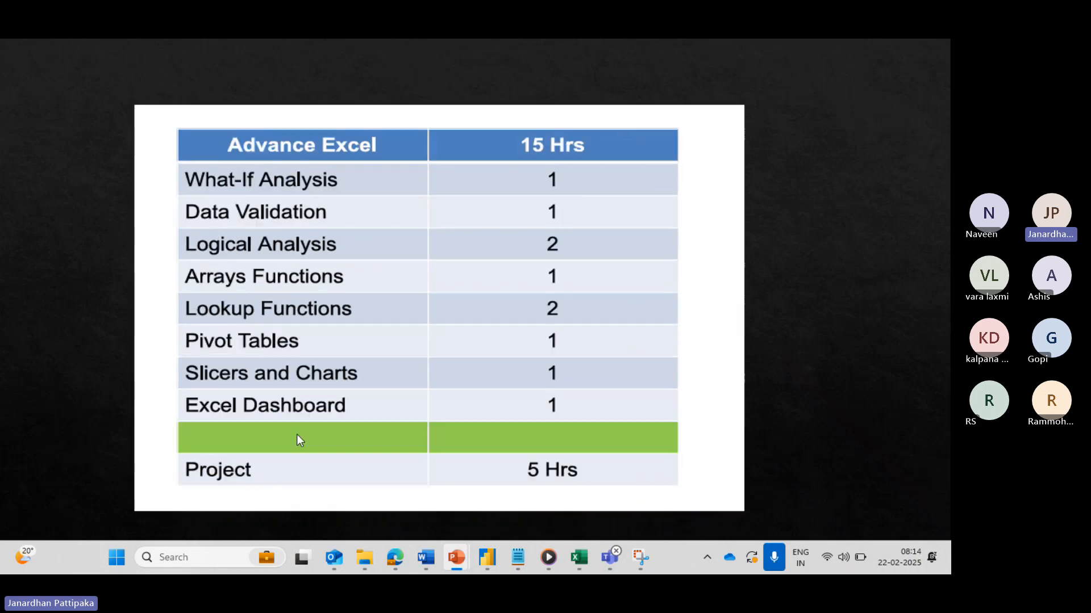